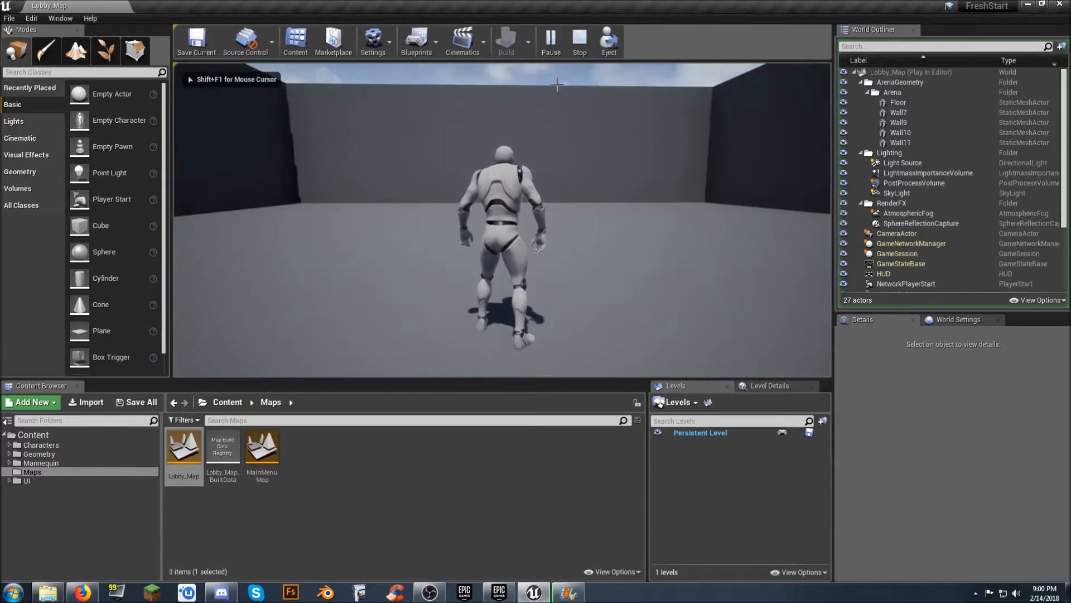
Play-test Lobby_Map several times in a row, ending each session to compare the spawned characters.
click(551, 44)
key(Escape)
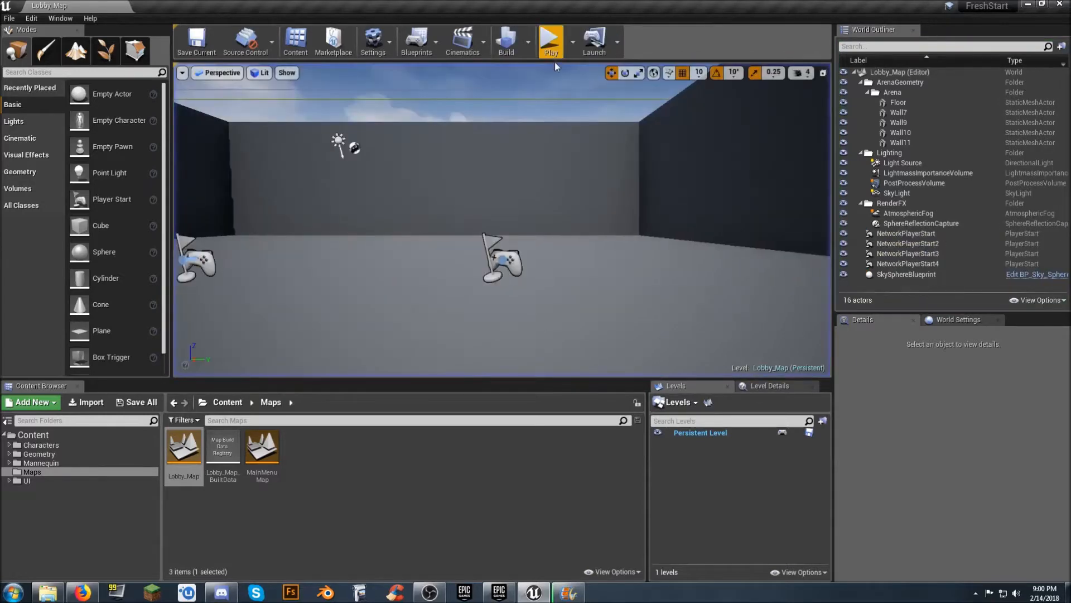
click(550, 42)
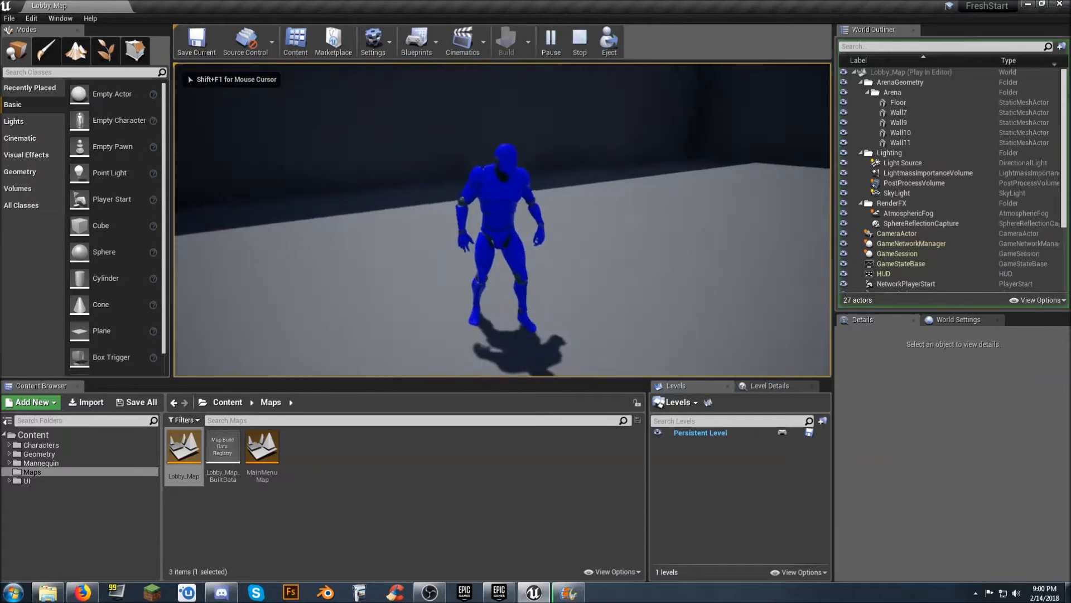
key(Escape)
click(555, 51)
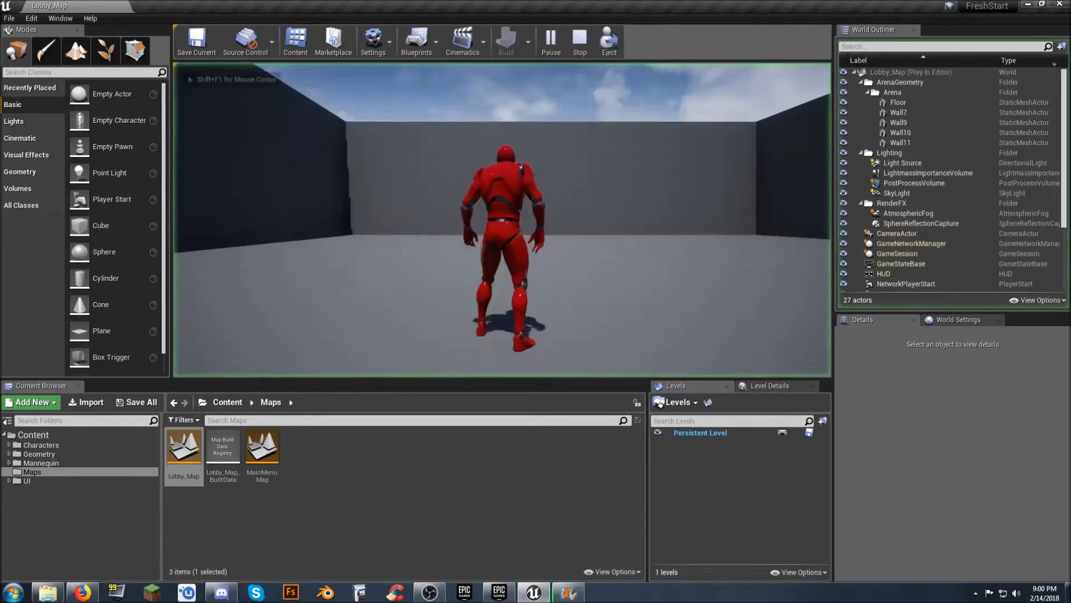
key(Escape)
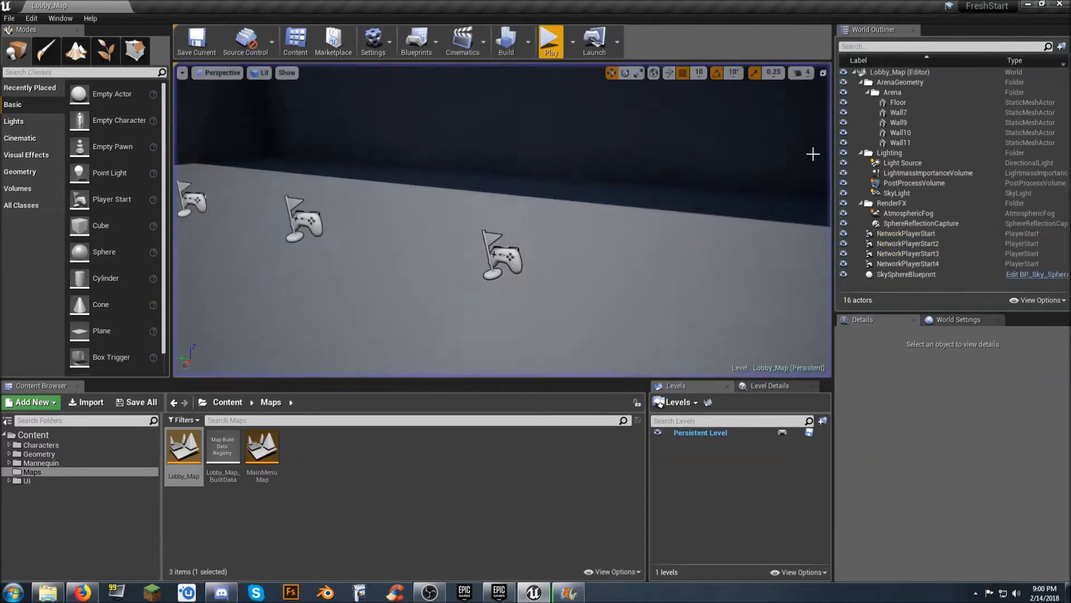
right_drag(813, 152, 857, 202)
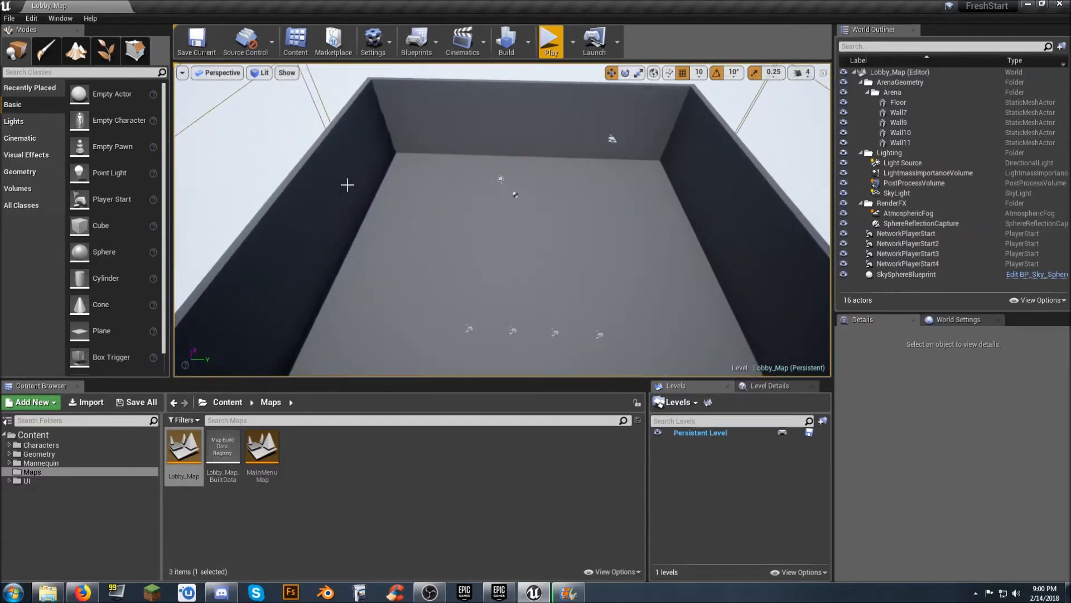
right_drag(856, 202, 854, 226)
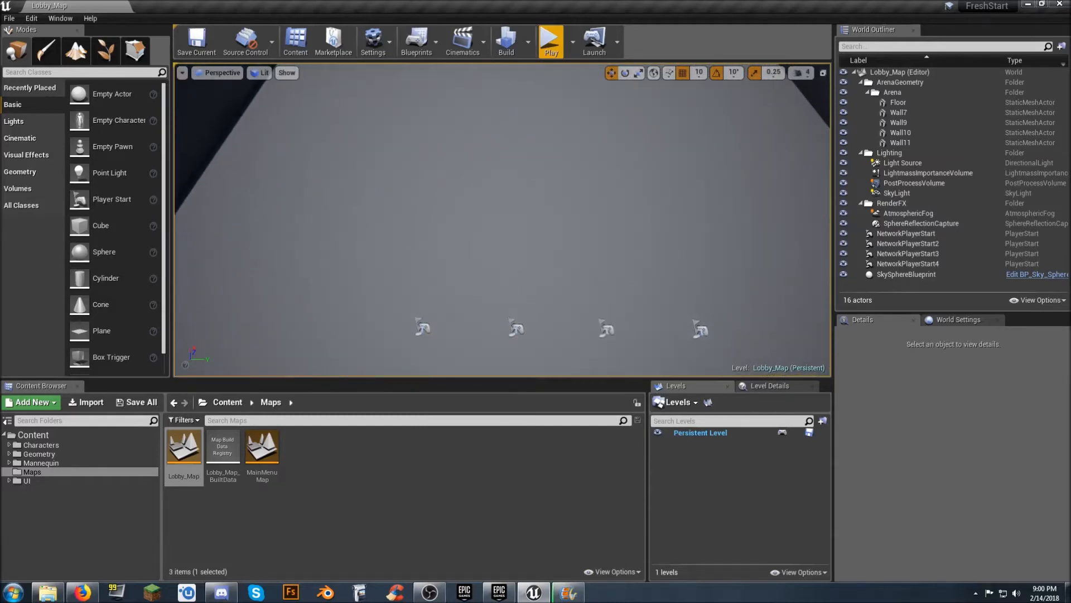
click(412, 469)
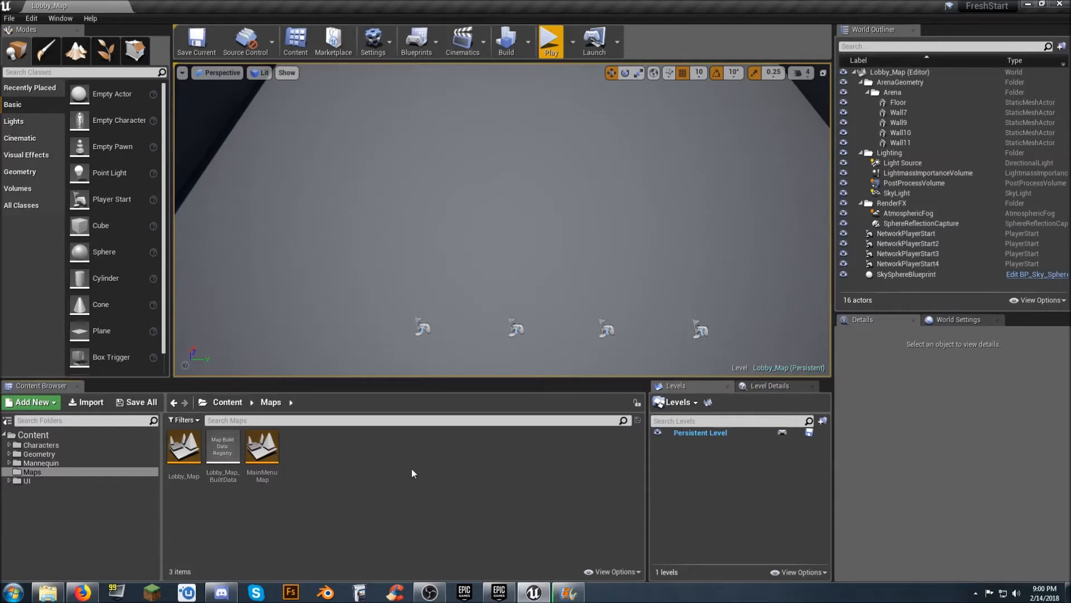
right_drag(480, 312, 479, 262)
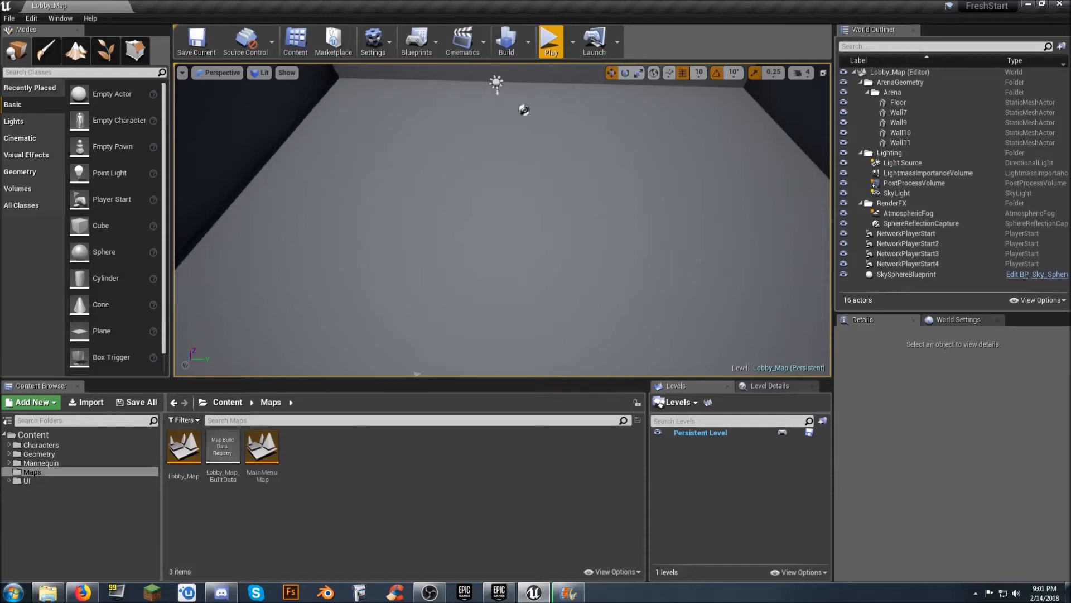
Create a new level from the Empty Level template.
click(10, 19)
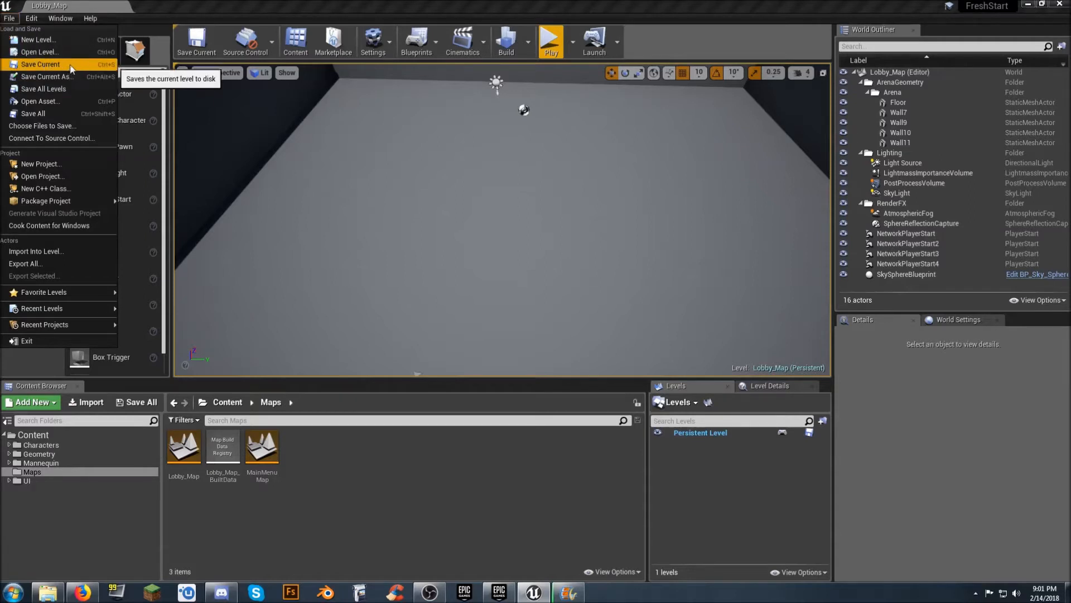
click(36, 40)
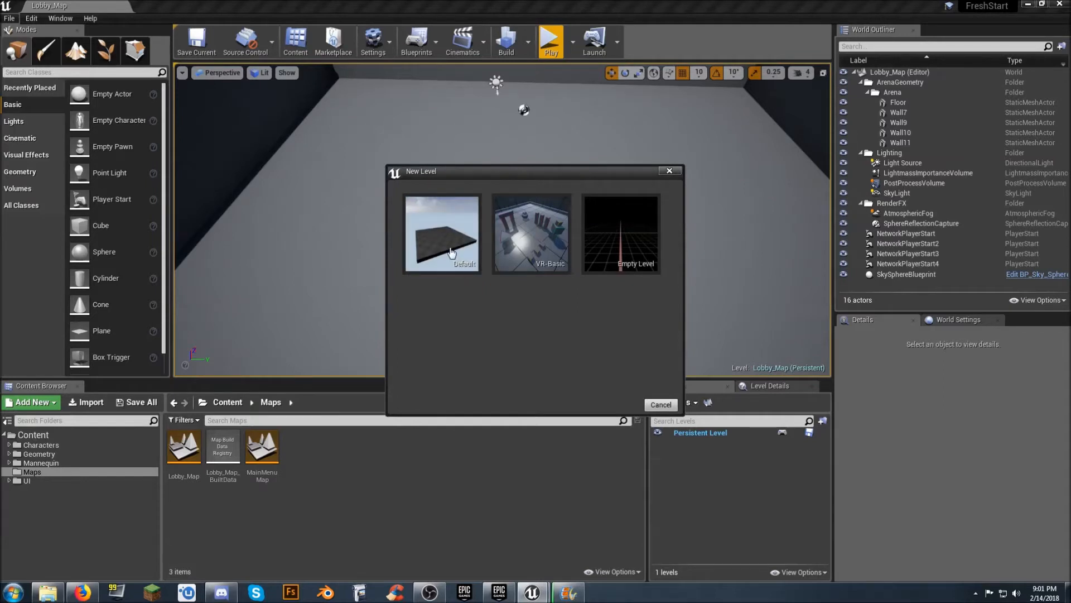
click(629, 247)
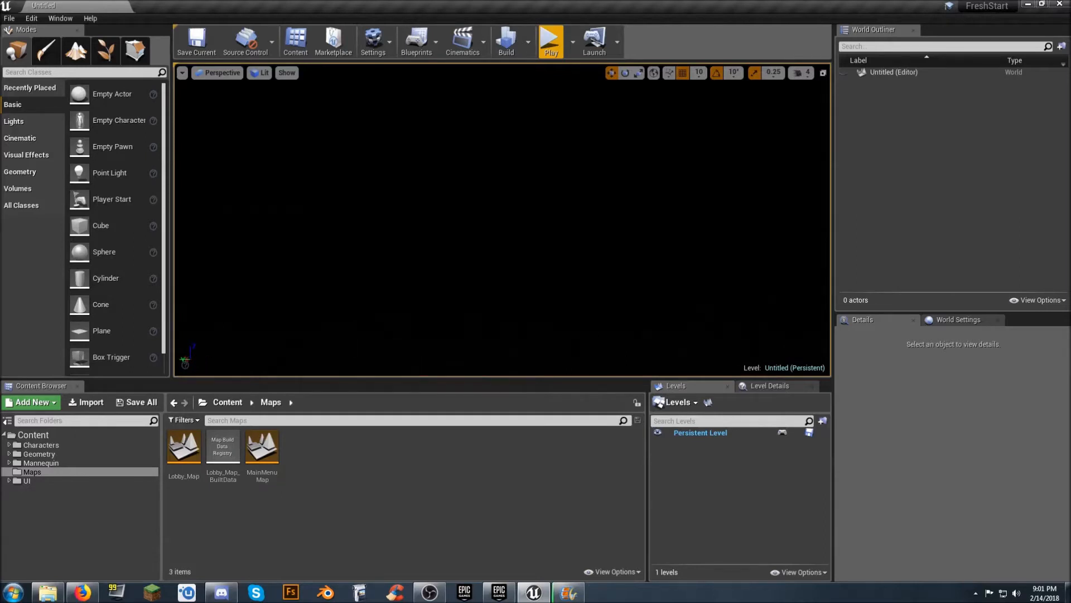
Create another new level from the Default template and look over its floor.
click(10, 18)
click(31, 40)
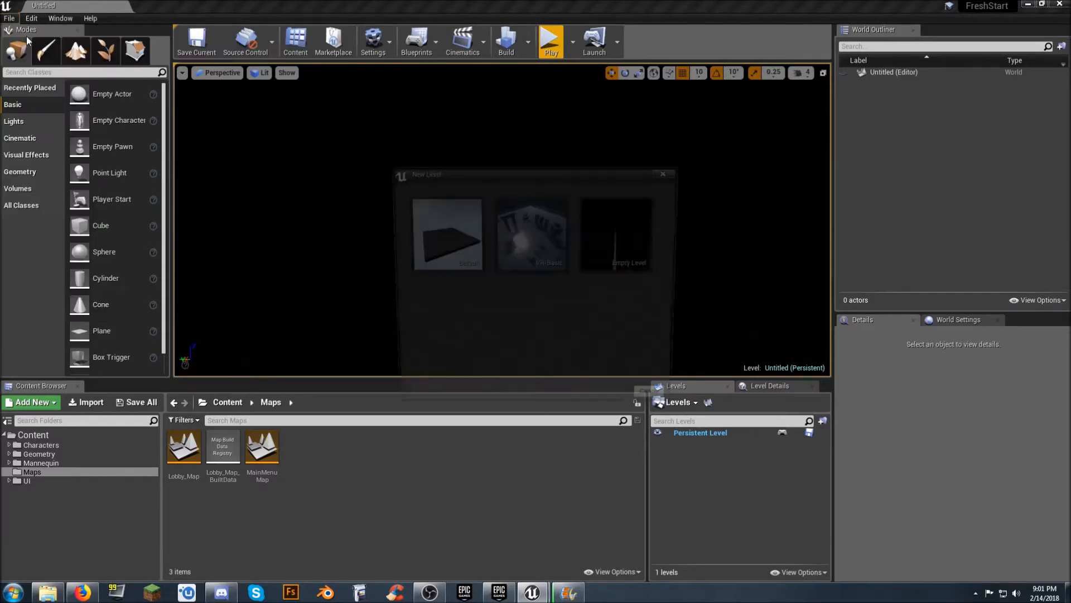
click(456, 249)
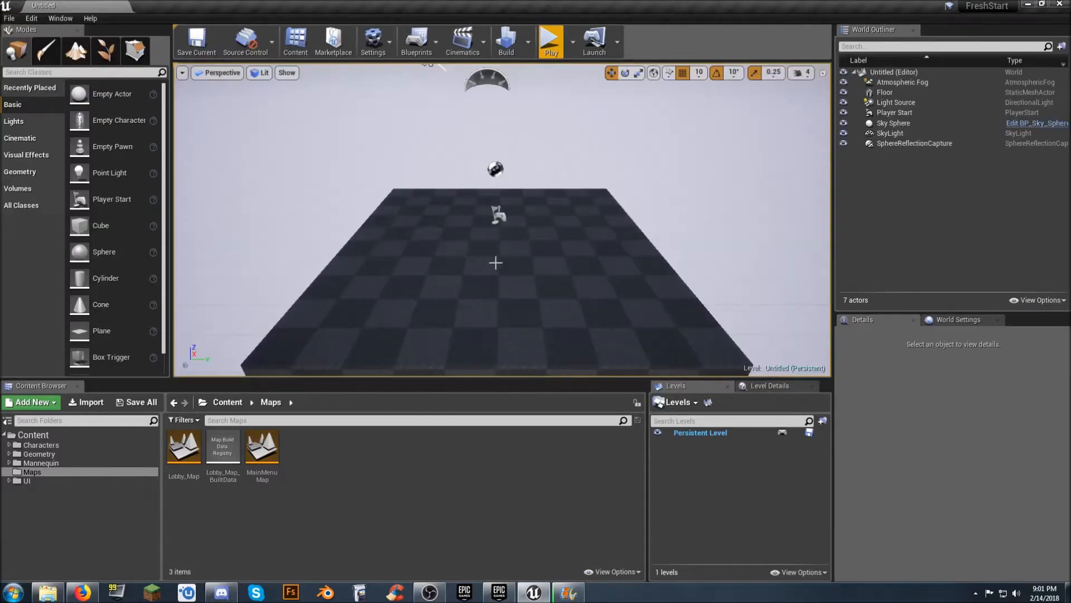
right_drag(496, 262, 535, 279)
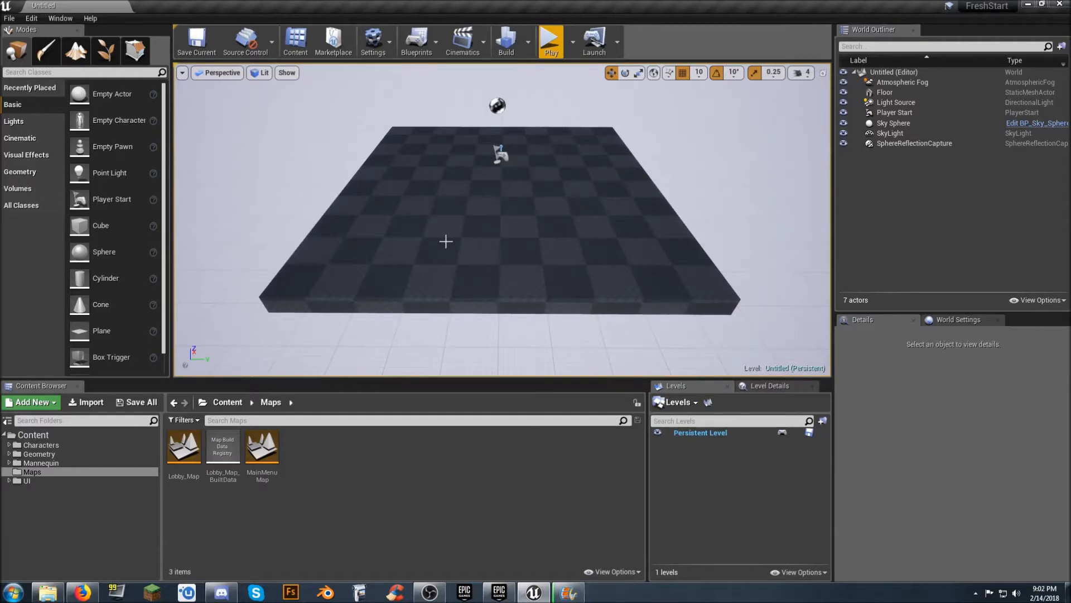
Create a new level from the VR-Basic template and look around its room.
click(9, 18)
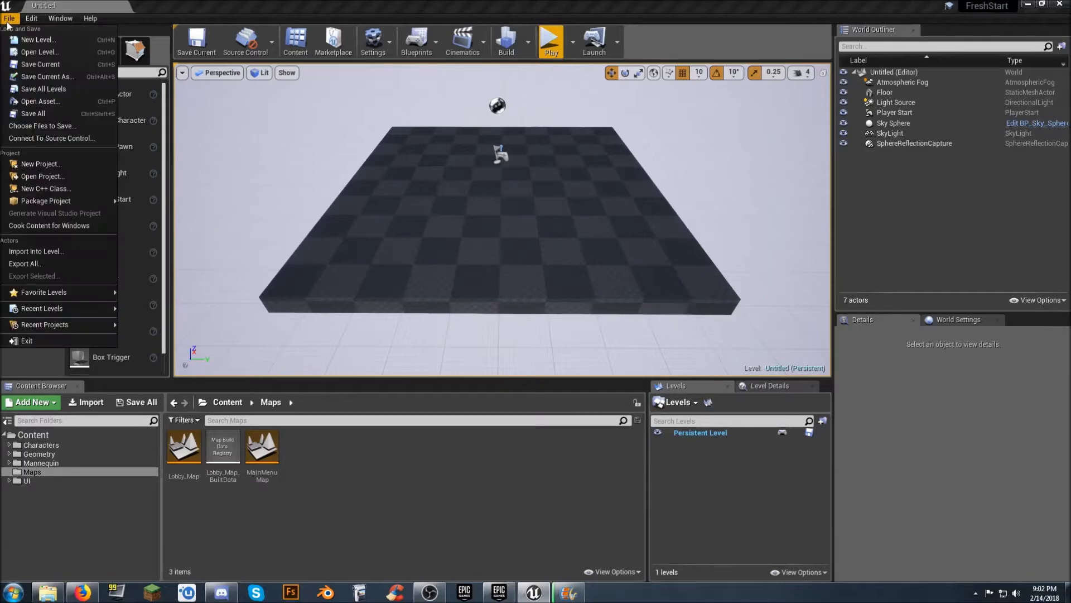
click(47, 43)
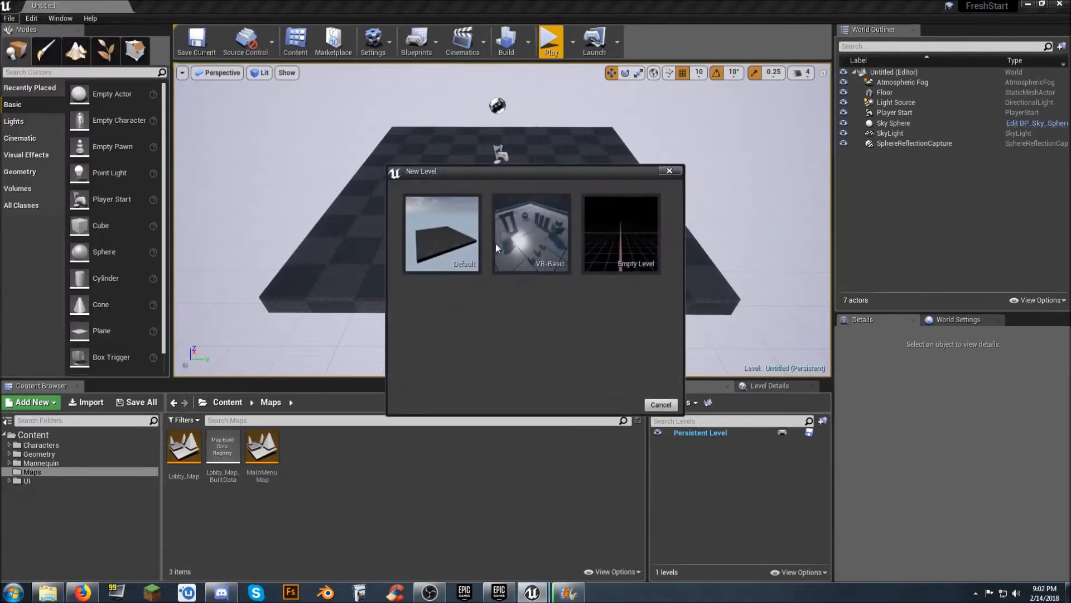
click(551, 237)
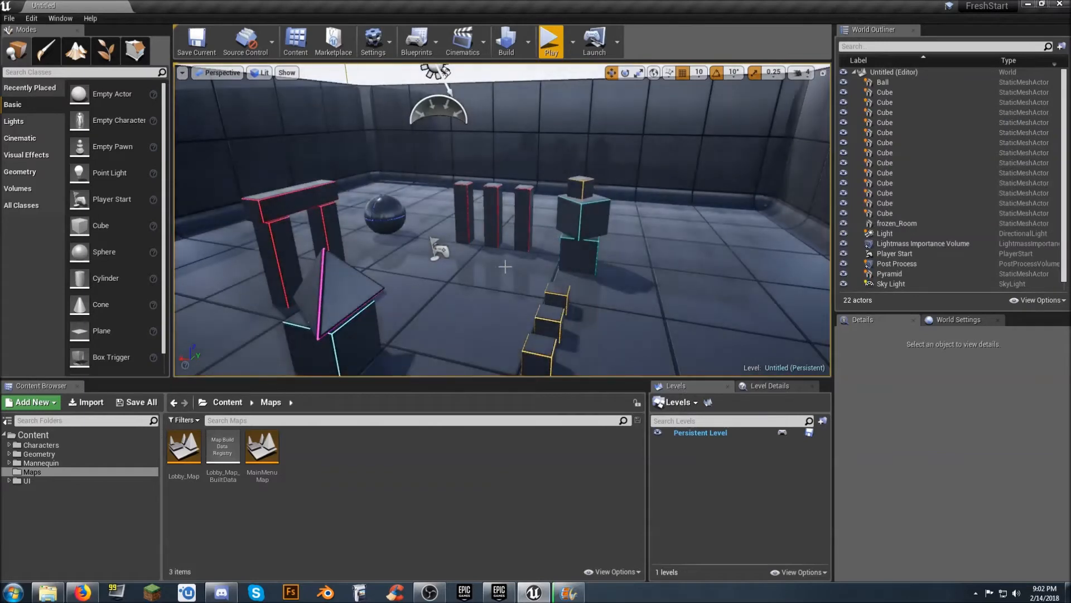
right_drag(504, 269, 546, 237)
key(w)
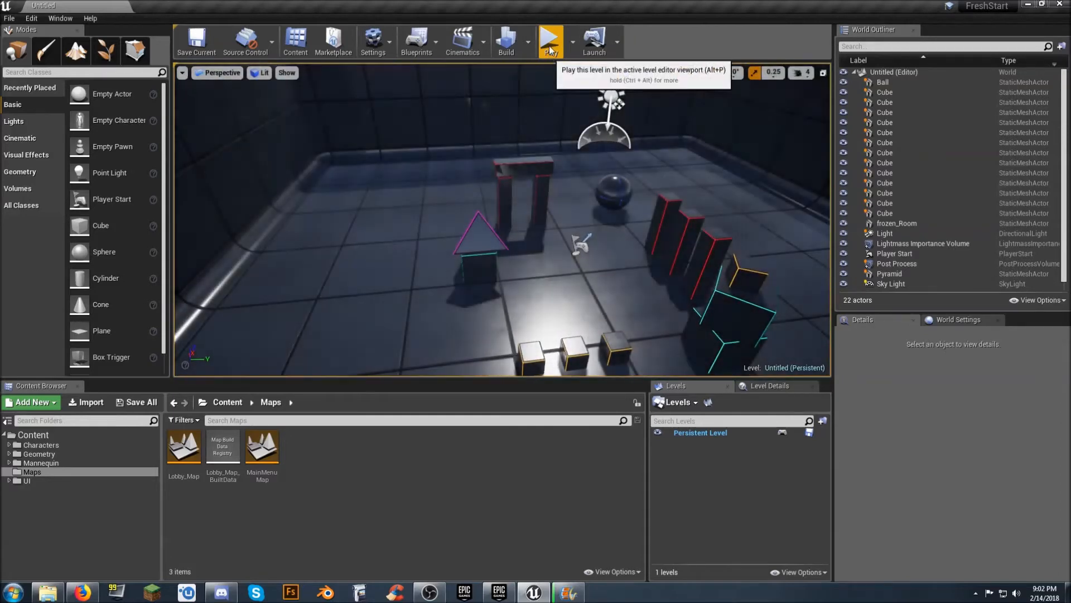
Play-test the VR-Basic level, exit through the game's own main menu and inspect the Player Start actor.
click(551, 50)
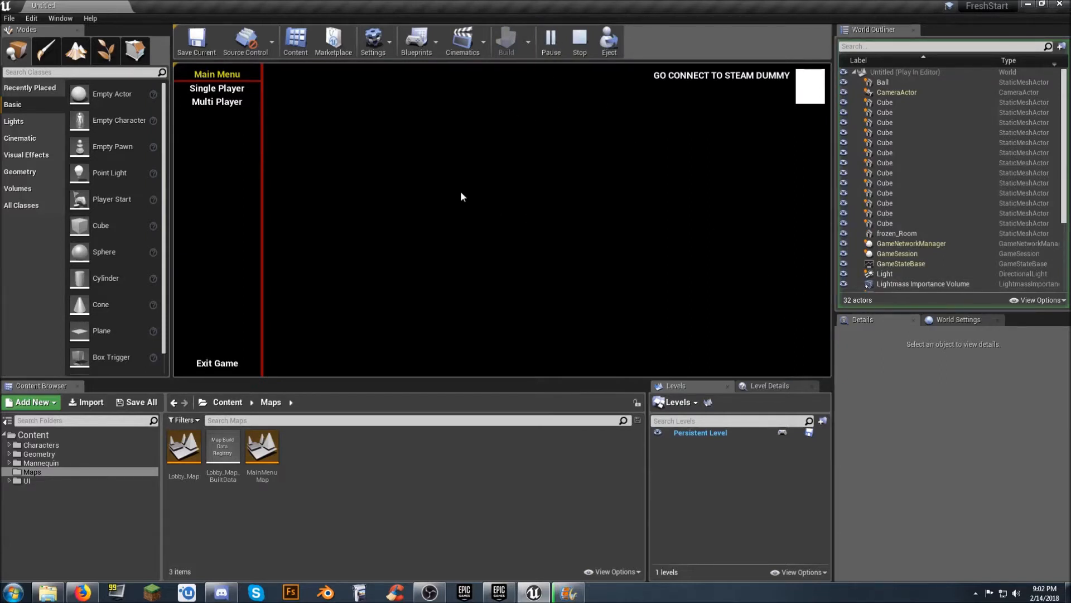
click(220, 363)
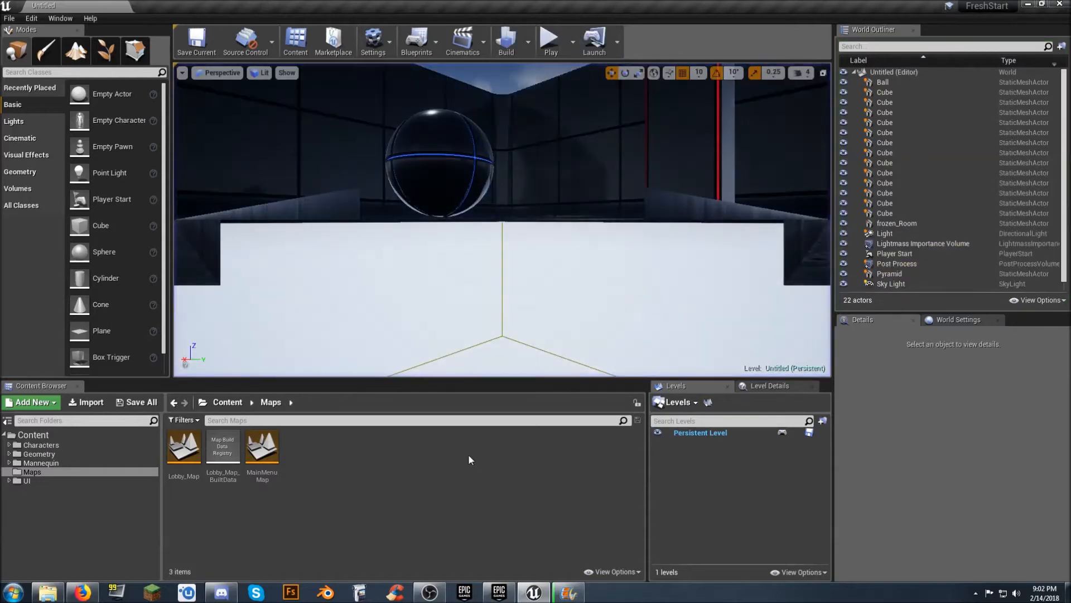
right_drag(508, 294, 589, 327)
key(s)
key(d)
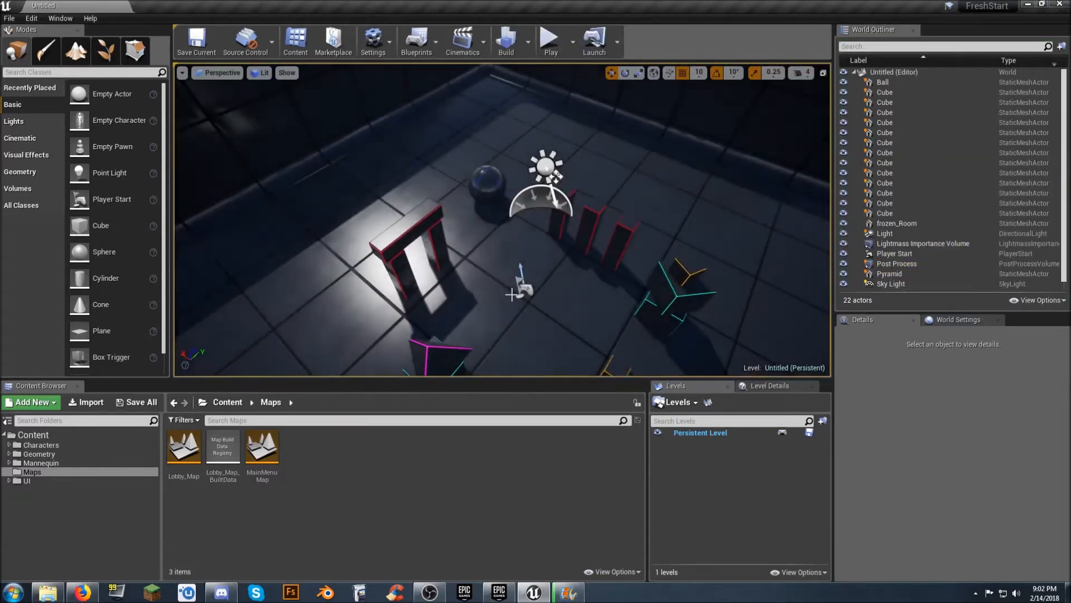
click(523, 285)
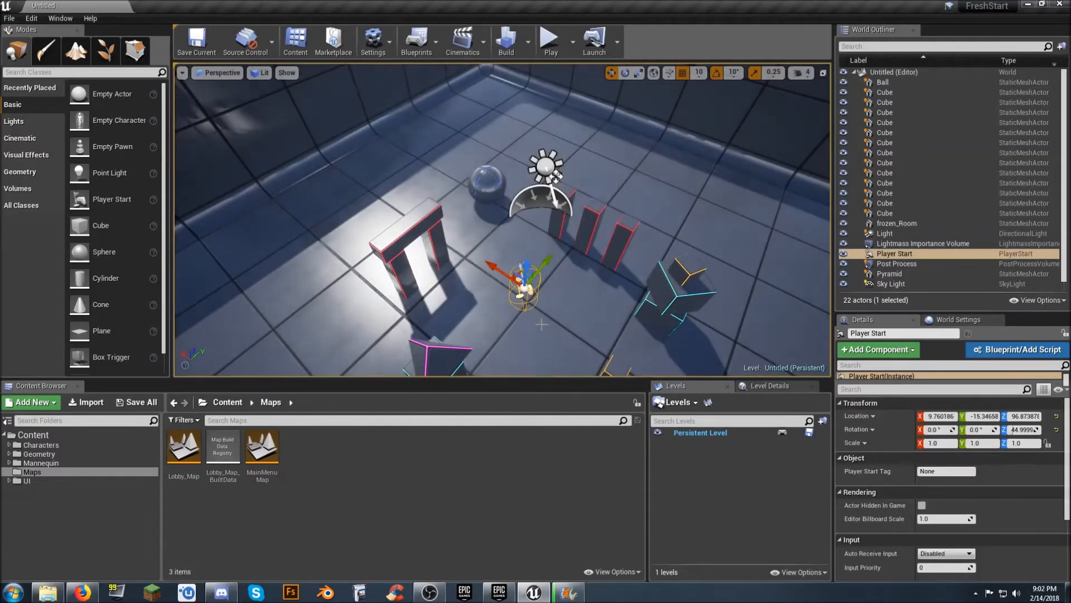
right_drag(523, 286, 524, 251)
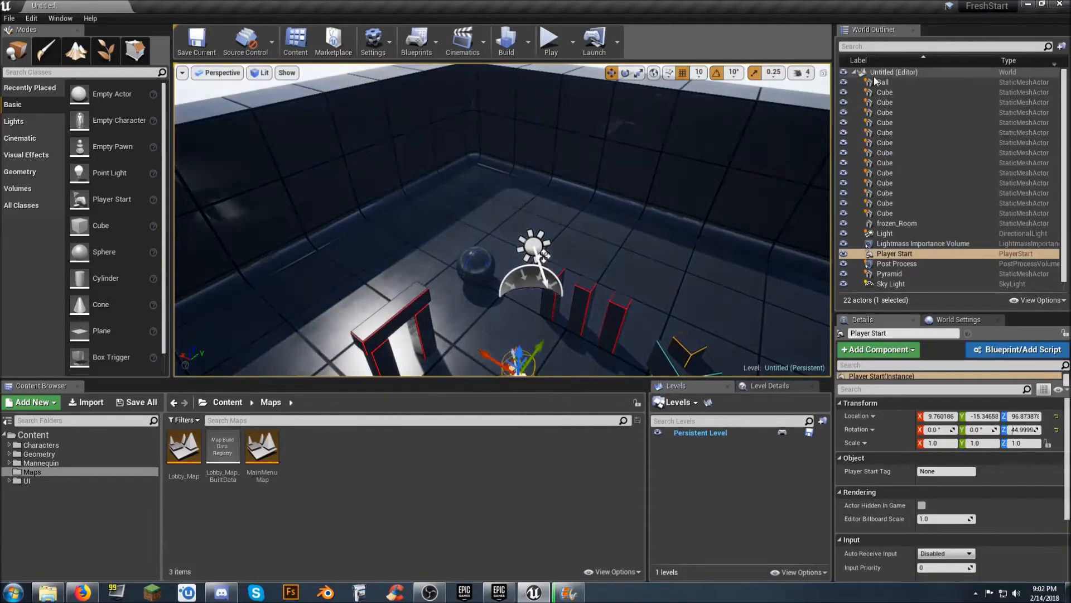
Set the level's GameMode Override to ThirdPersonGameMode in its world settings.
click(879, 72)
right_drag(689, 222, 722, 254)
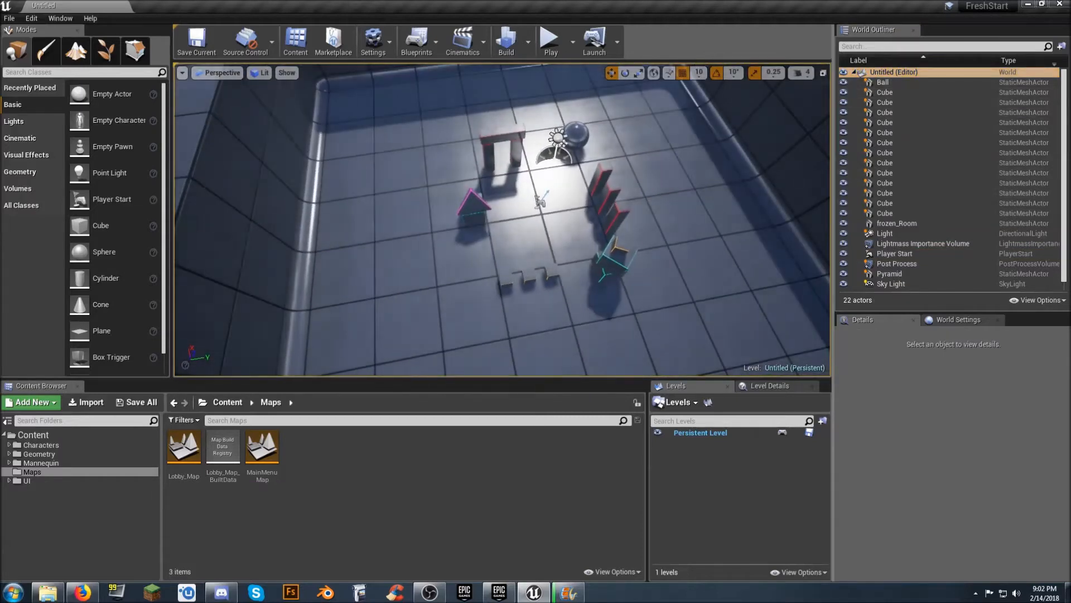
click(963, 321)
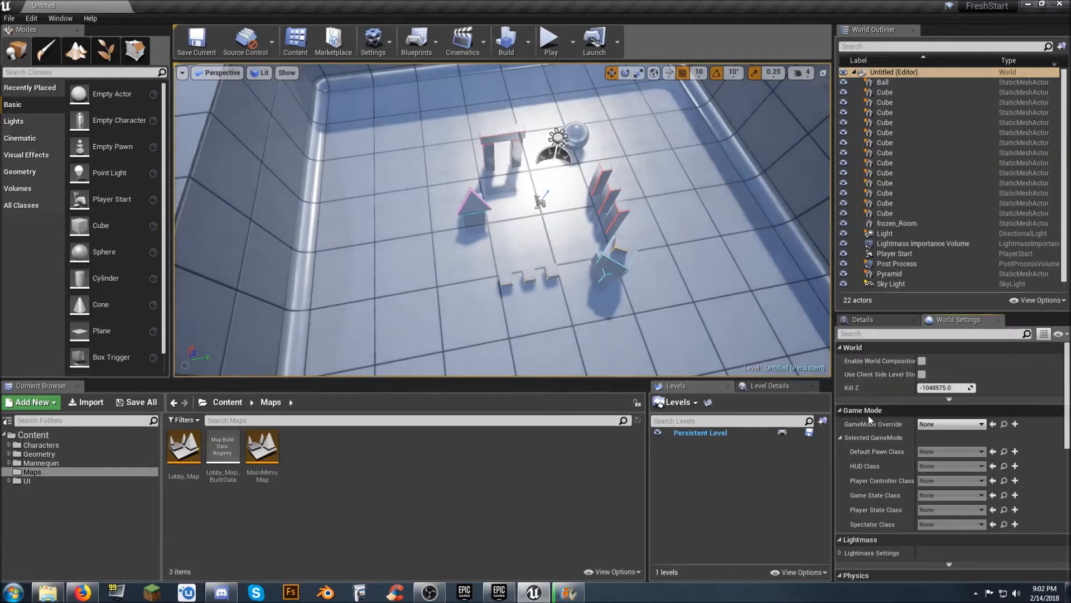
click(969, 427)
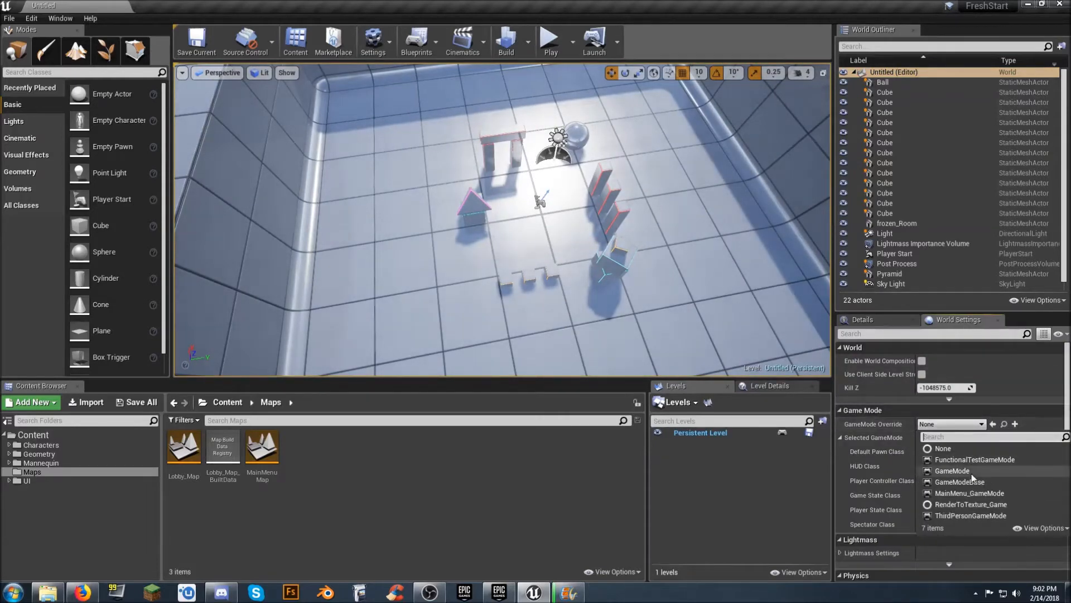
click(971, 515)
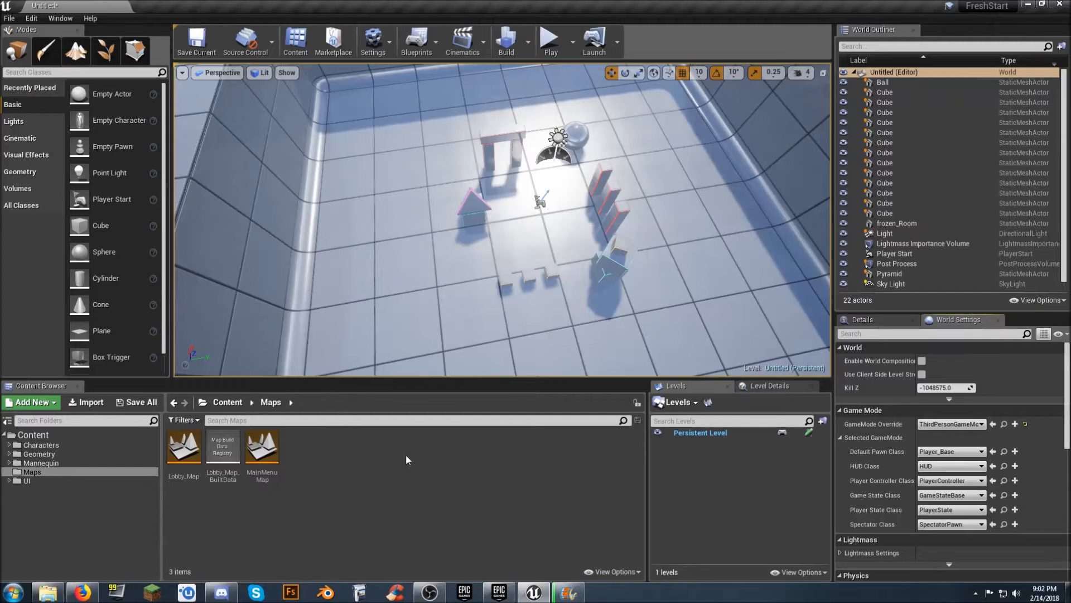
Save the untitled level in the Maps folder under the name Intro.
click(137, 404)
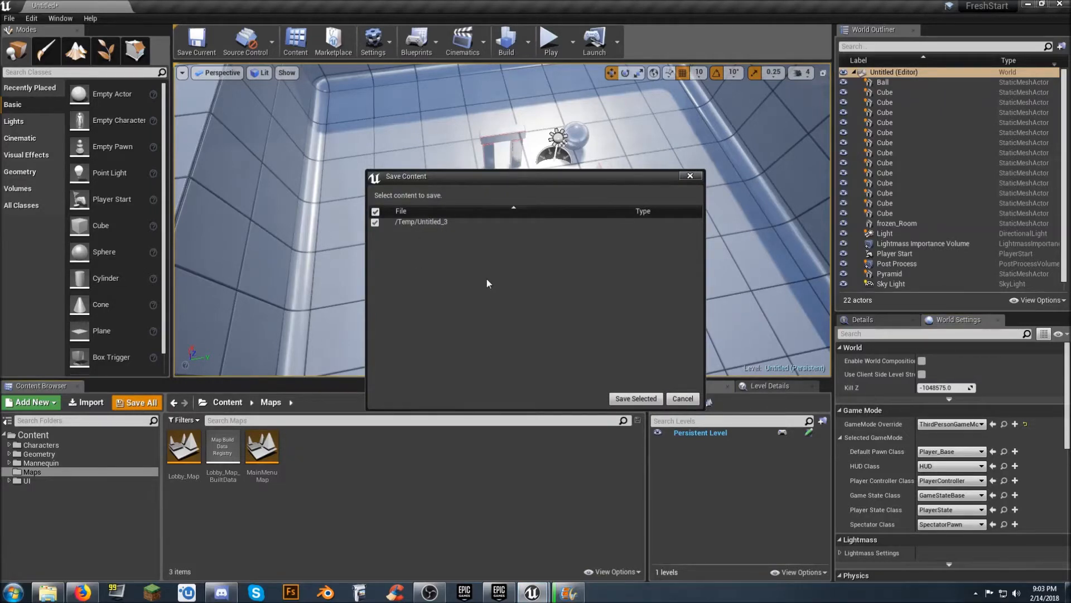
click(621, 397)
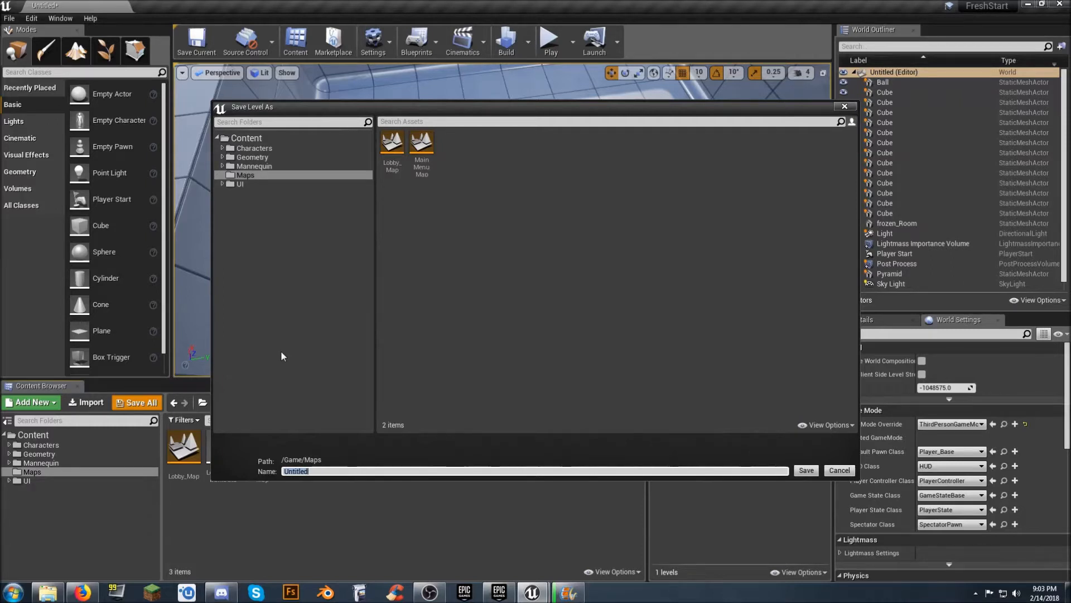
text(Intro)
key(Return)
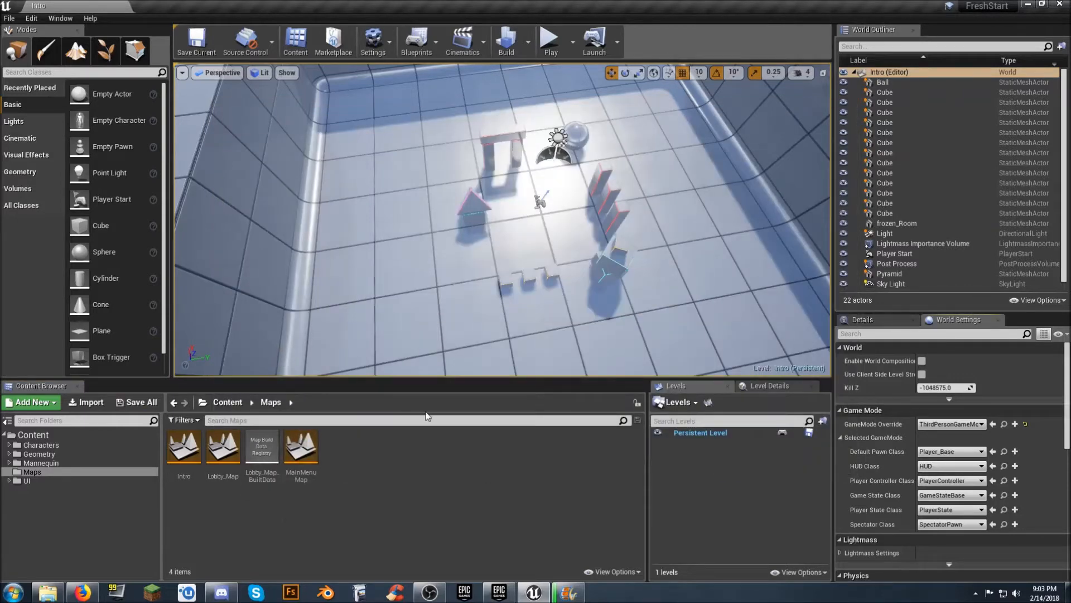
Play-test the Intro level by running the third-person character around the room and jumping into the block structures, and end the session.
click(550, 39)
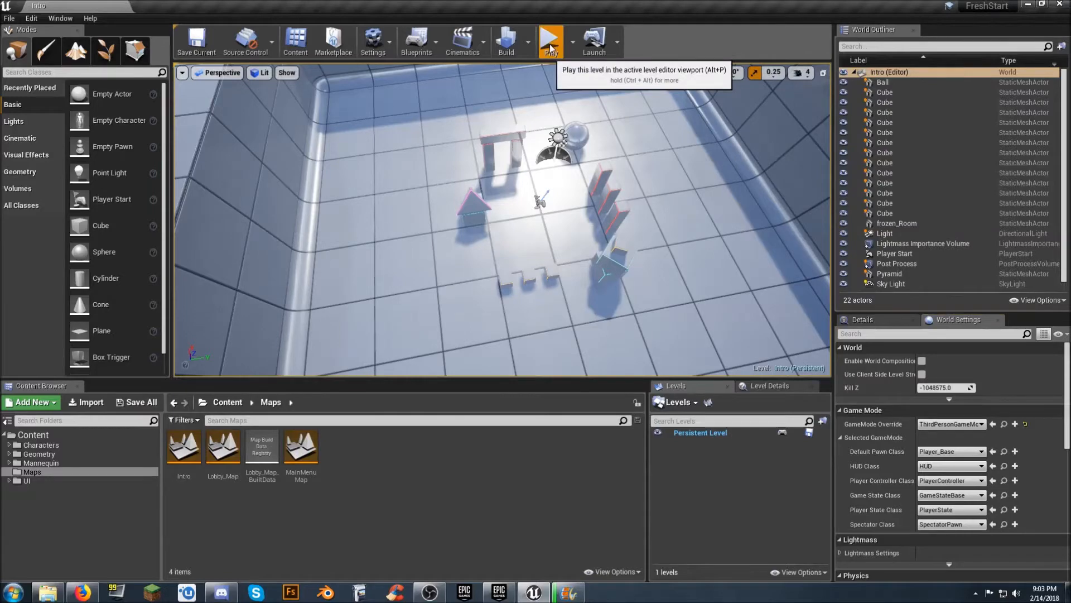
key(w)
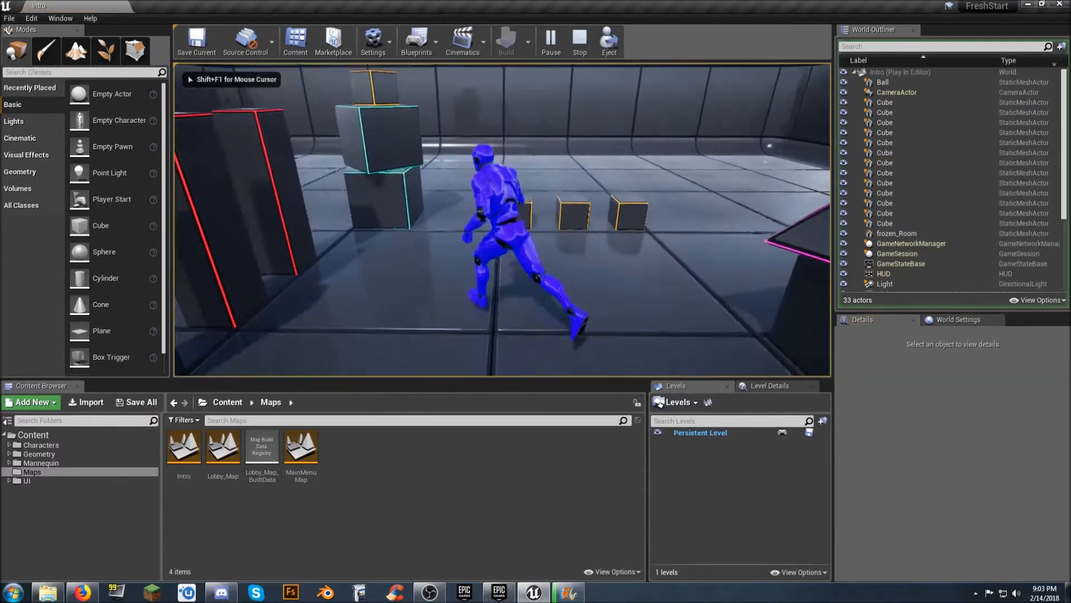
key(w)
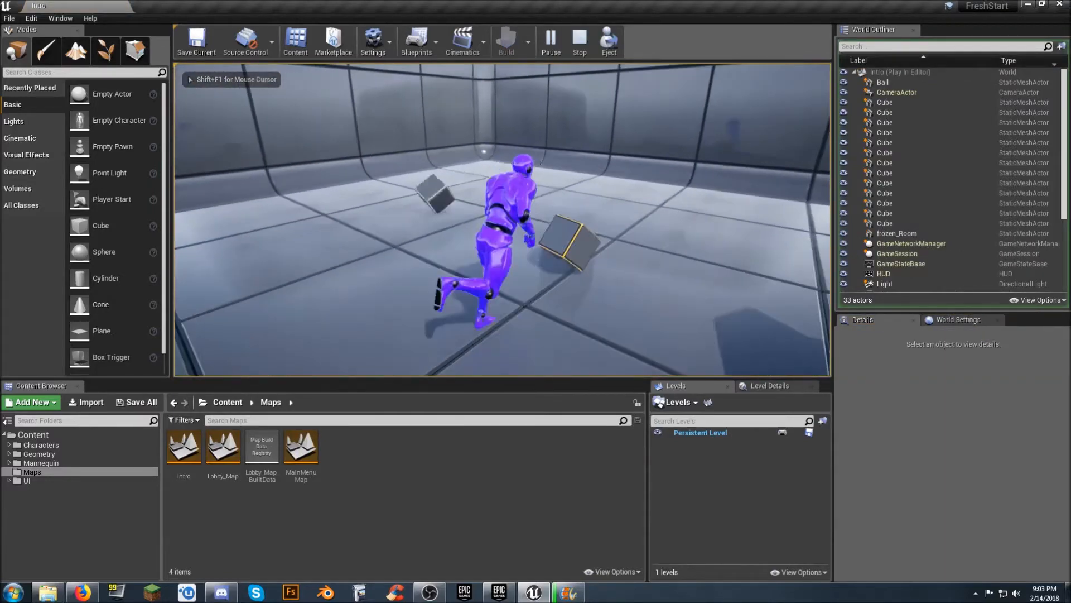
key(w)
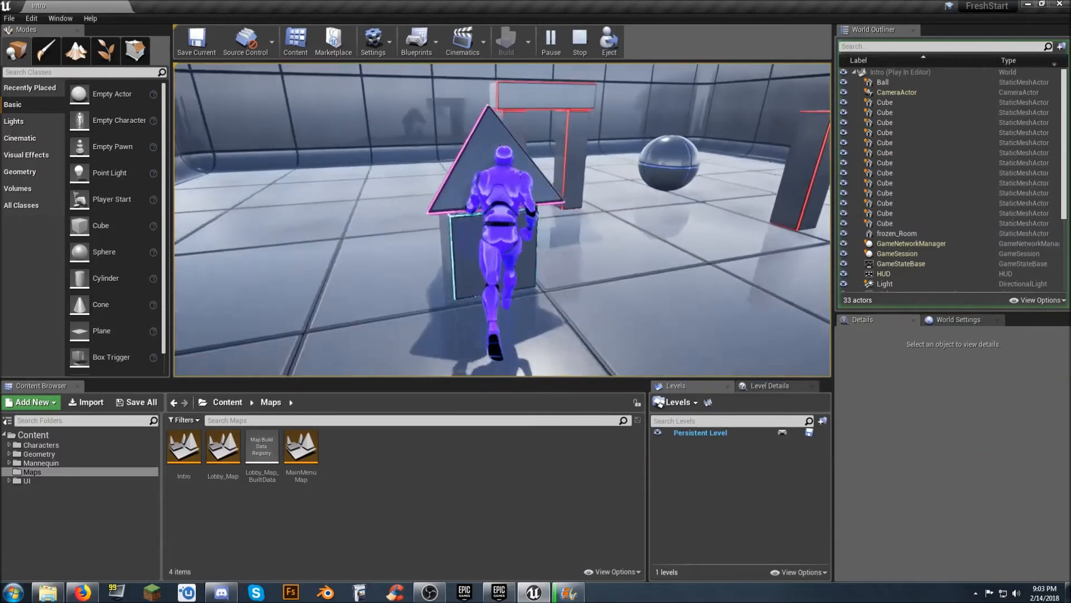
key(w)
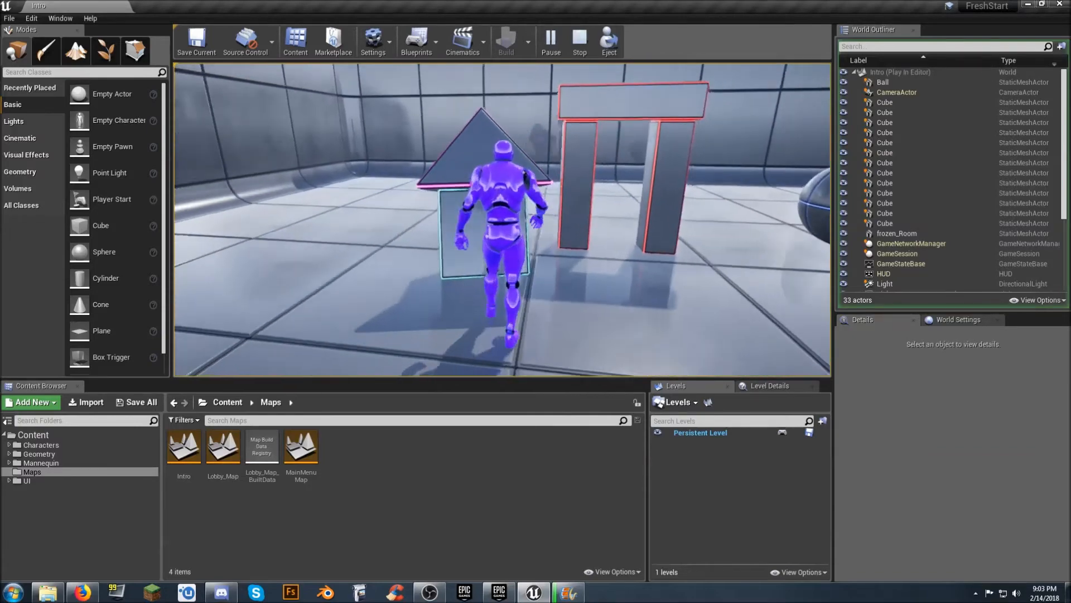
key(w)
key(space)
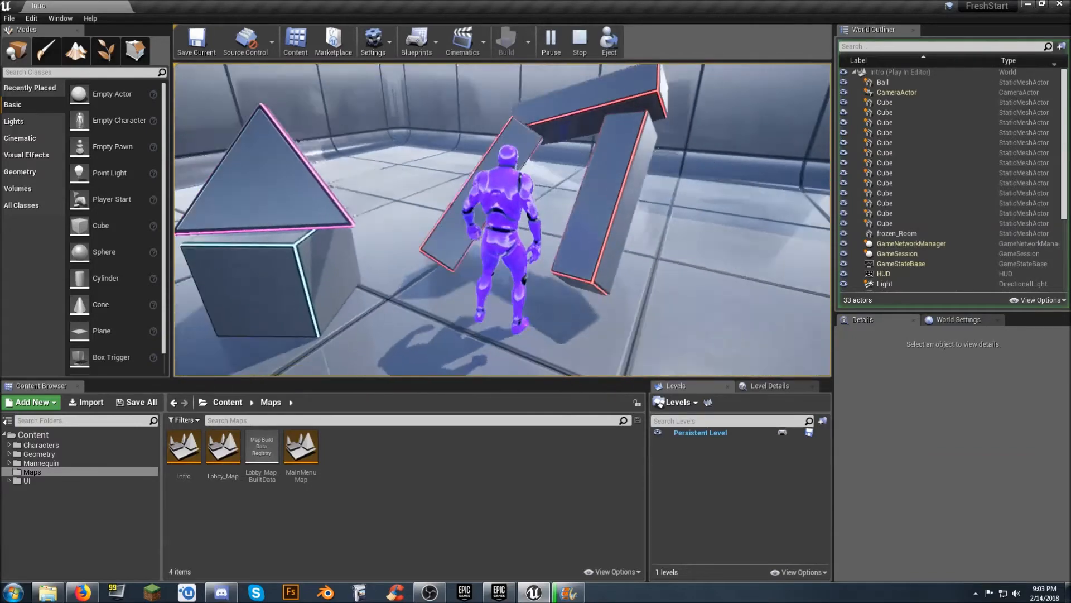
key(space)
key(w)
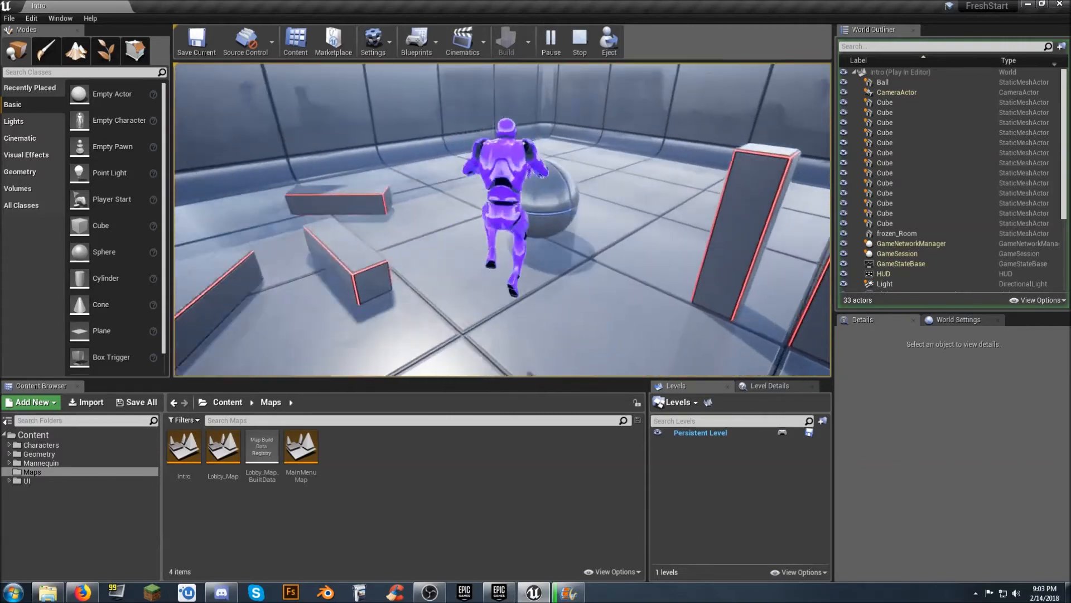
key(w)
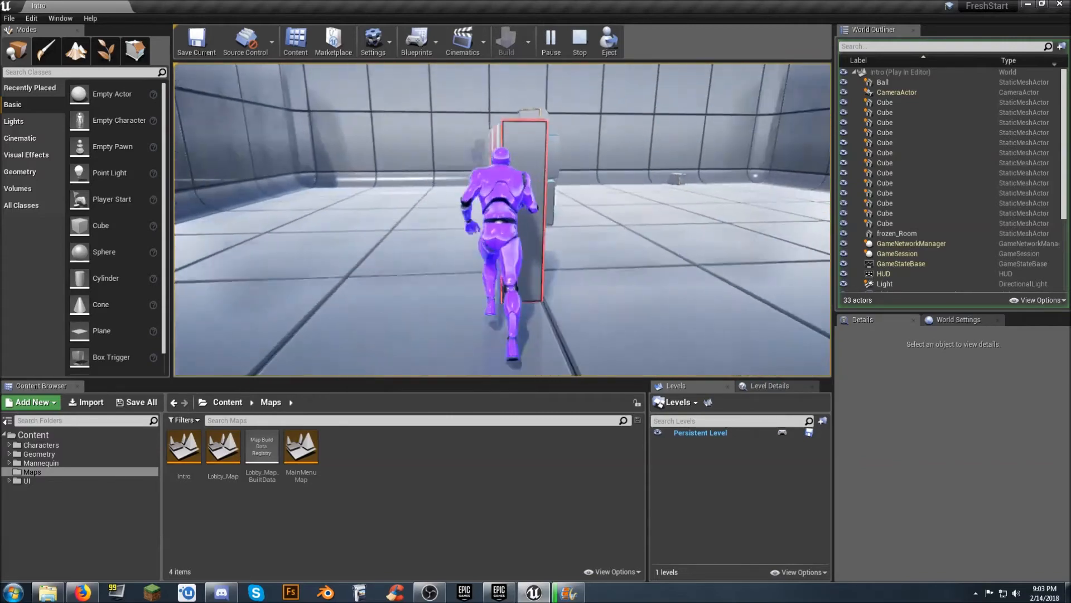
key(w)
key(space)
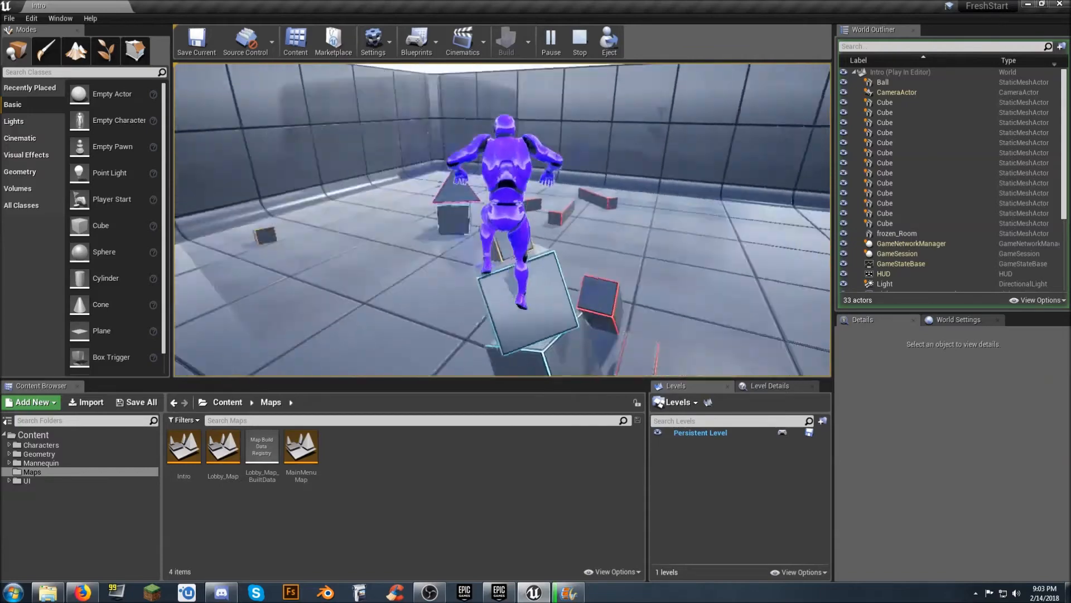
key(w)
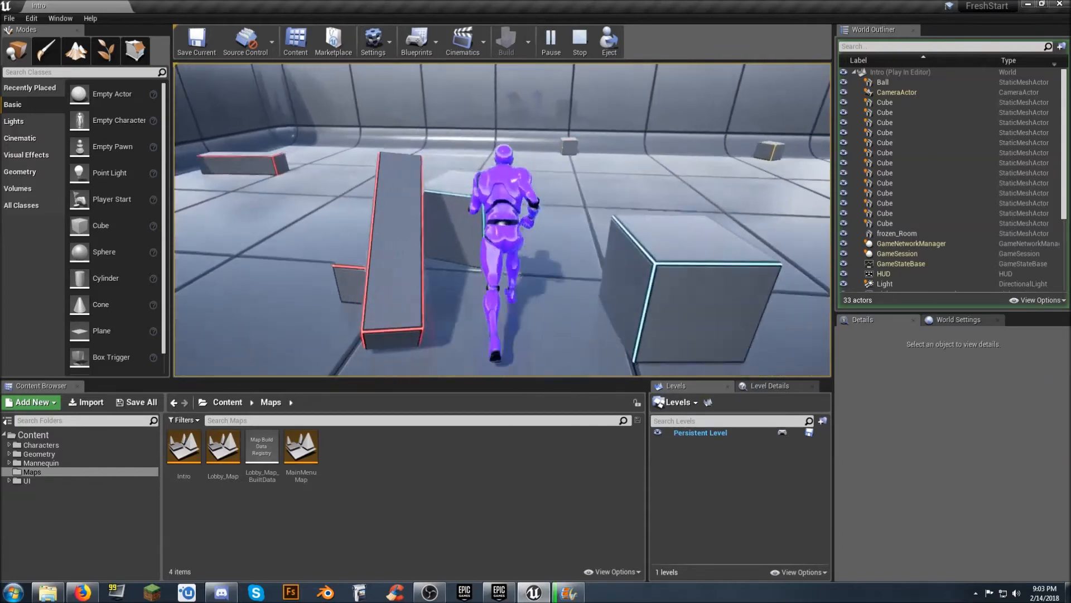
key(w)
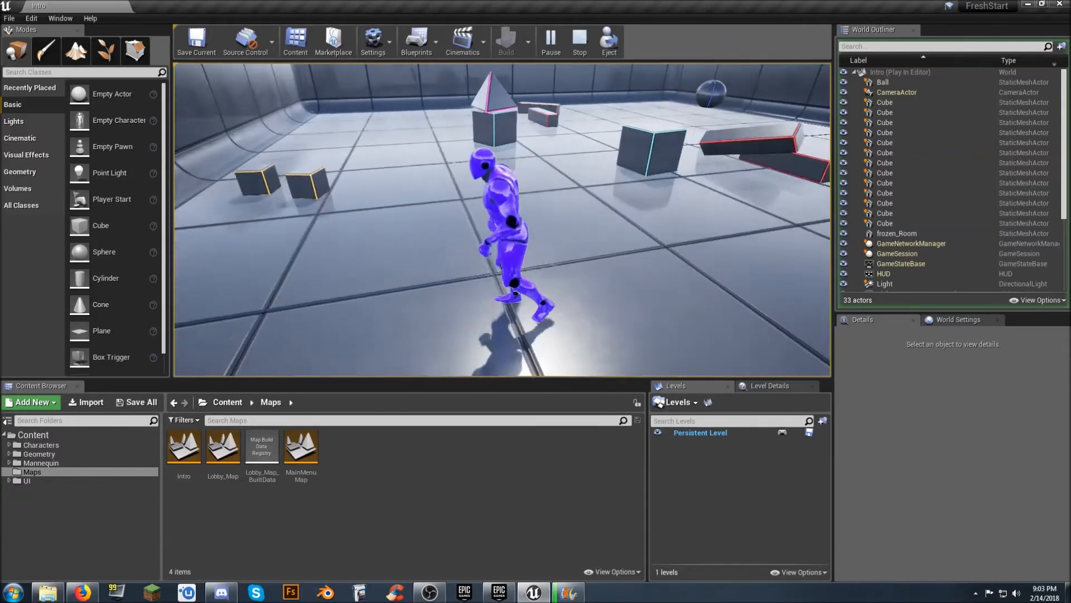
key(w)
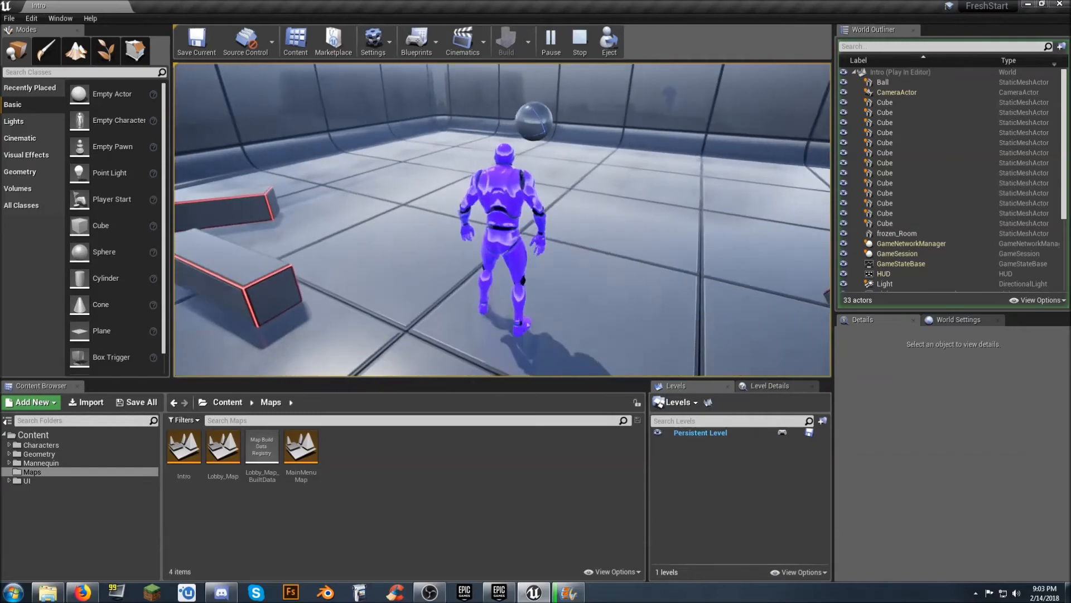
key(Escape)
View the room from further around and select several Cube actors one at a time to identify which block each one is.
key(s)
right_drag(517, 261, 429, 261)
right_drag(617, 274, 641, 279)
key(w)
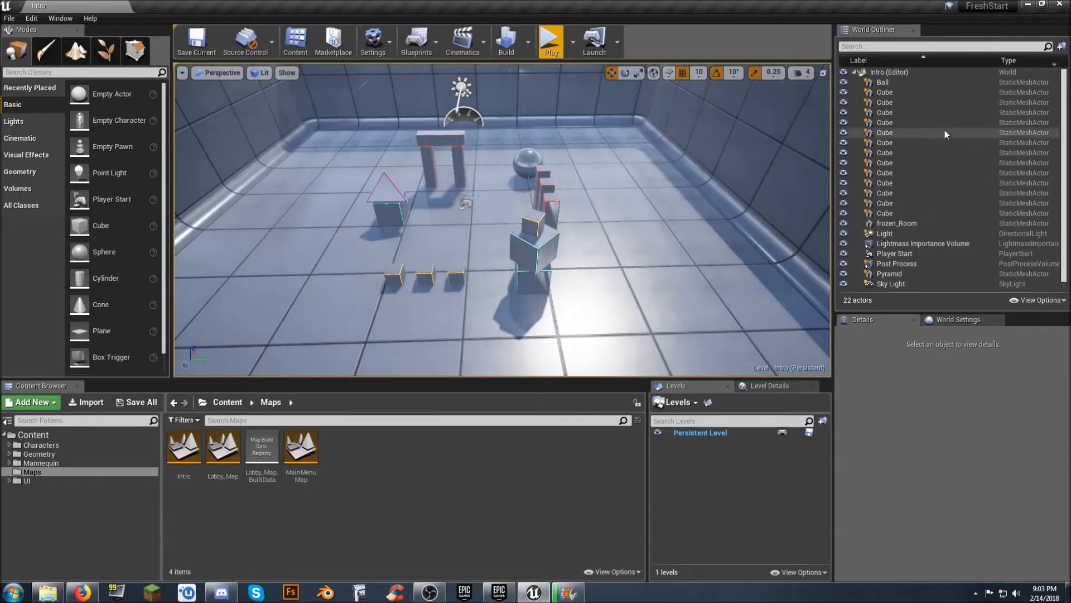
click(896, 92)
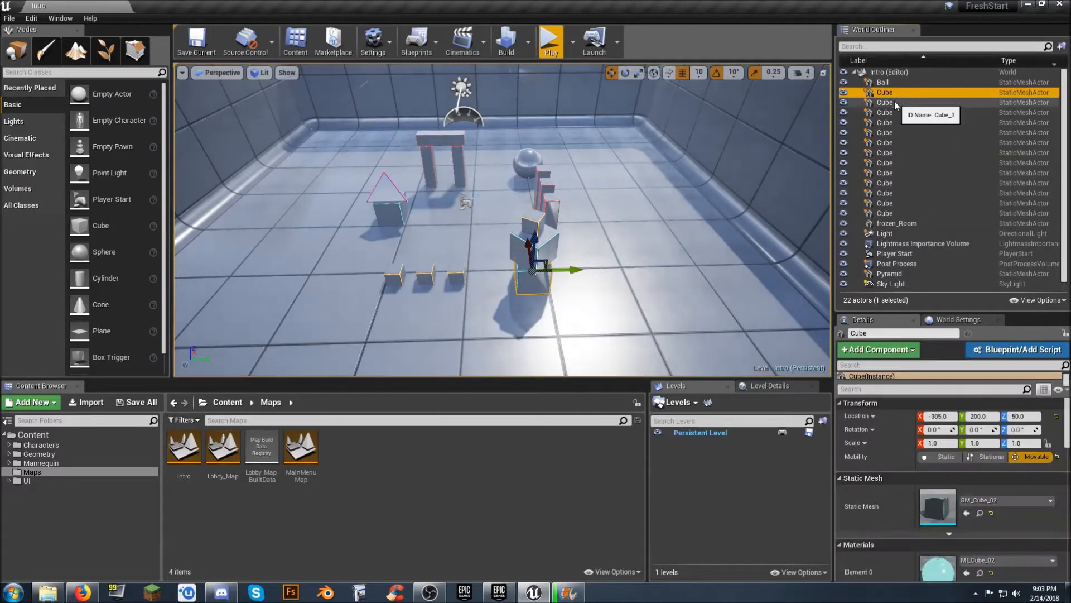
click(895, 102)
click(895, 113)
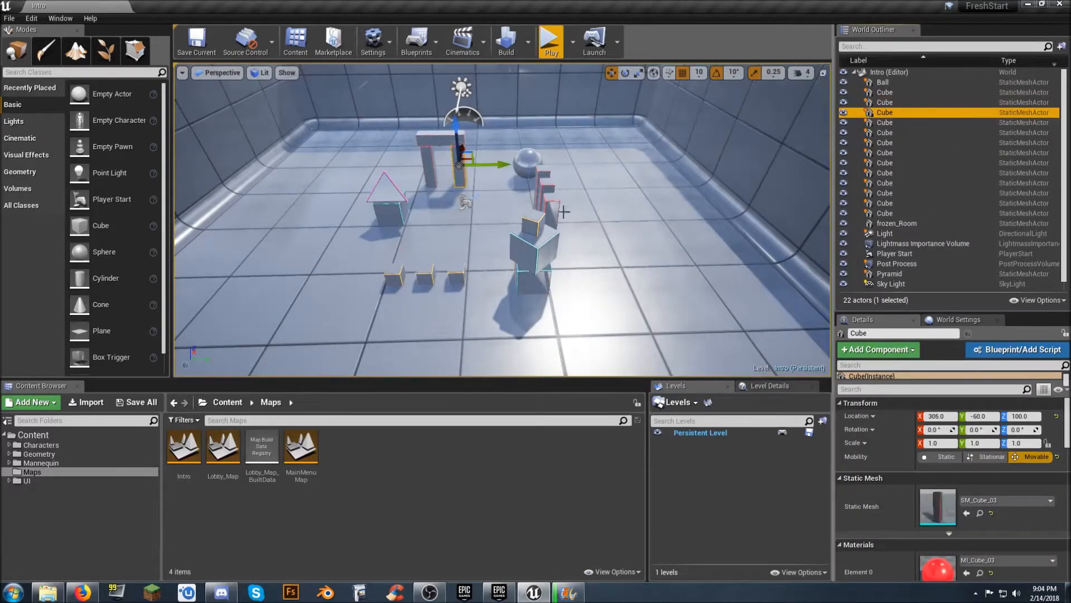
click(429, 163)
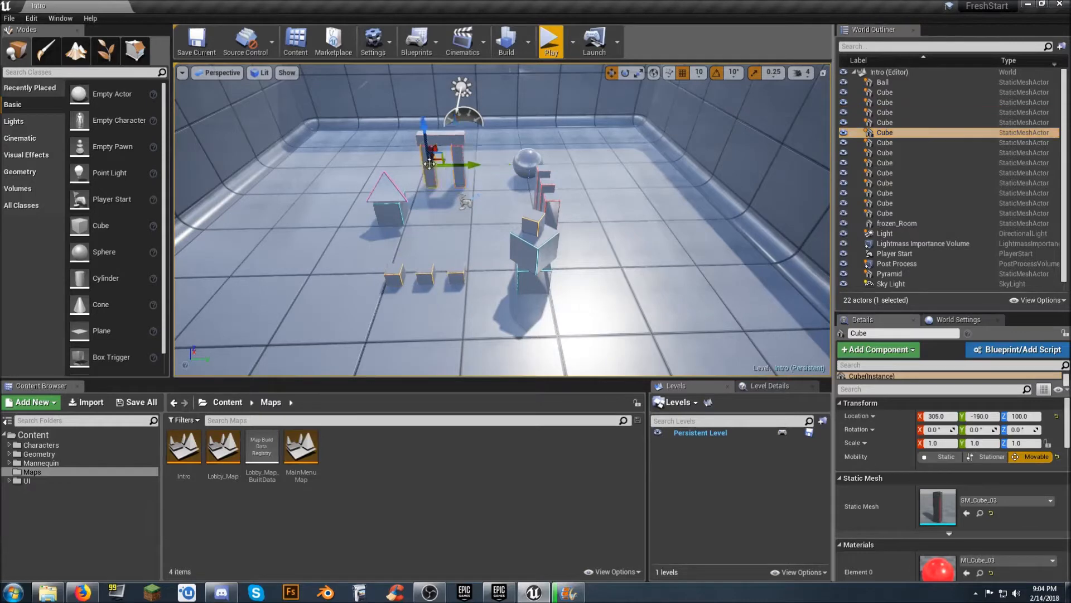
click(904, 135)
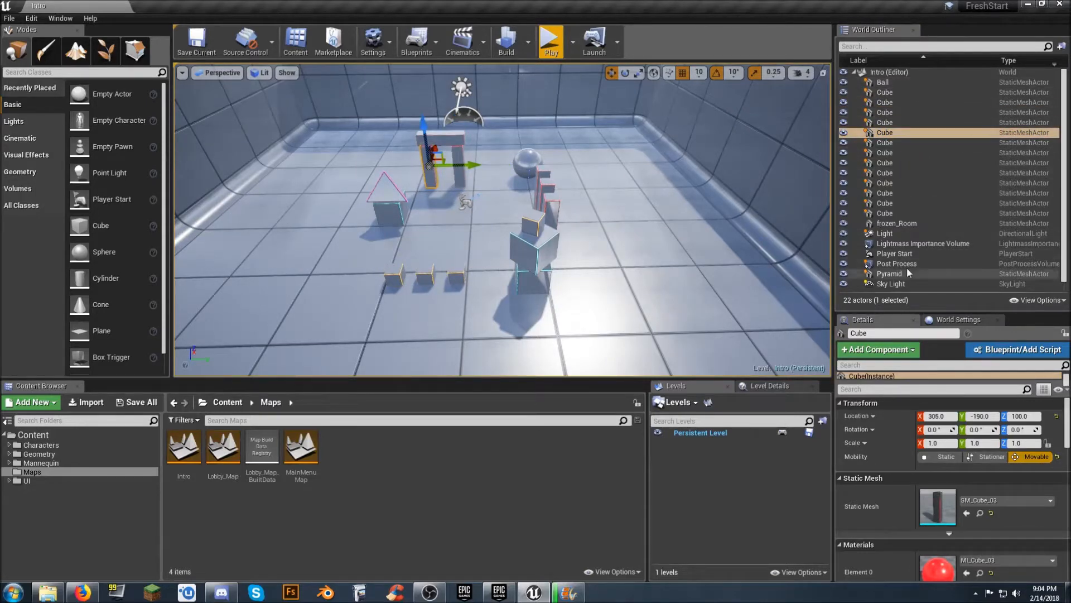
Create a folder named Misc Junk under the Intro world in the World Outliner.
click(891, 73)
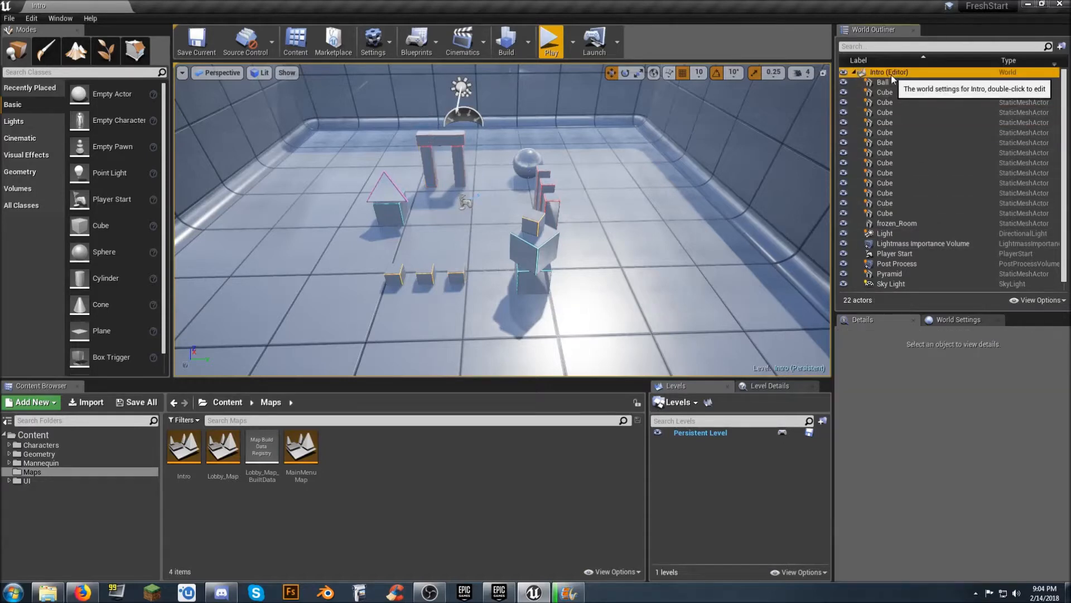
right_click(919, 79)
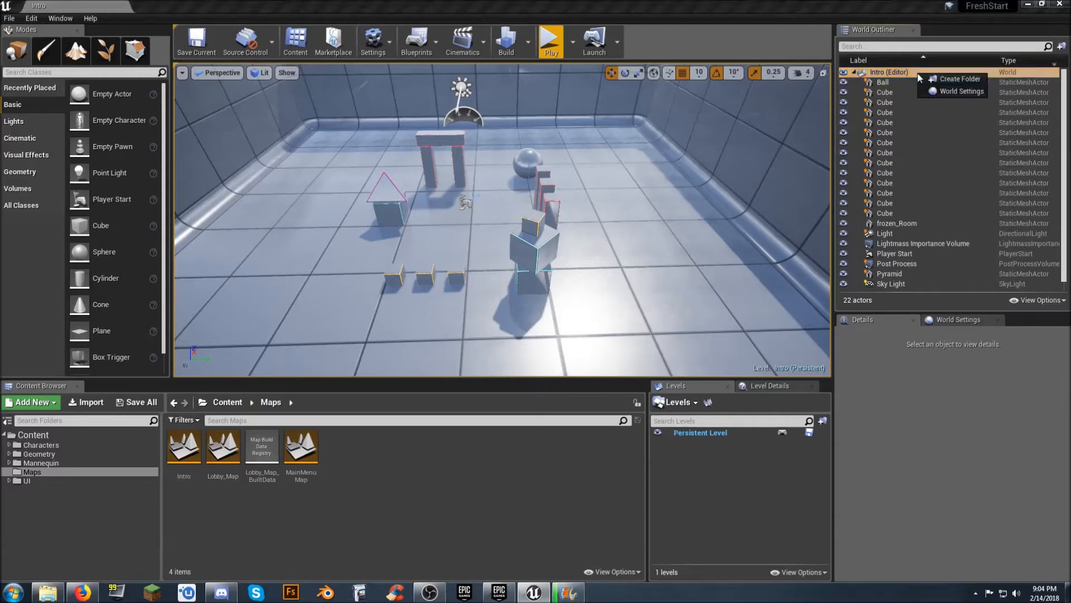
click(960, 79)
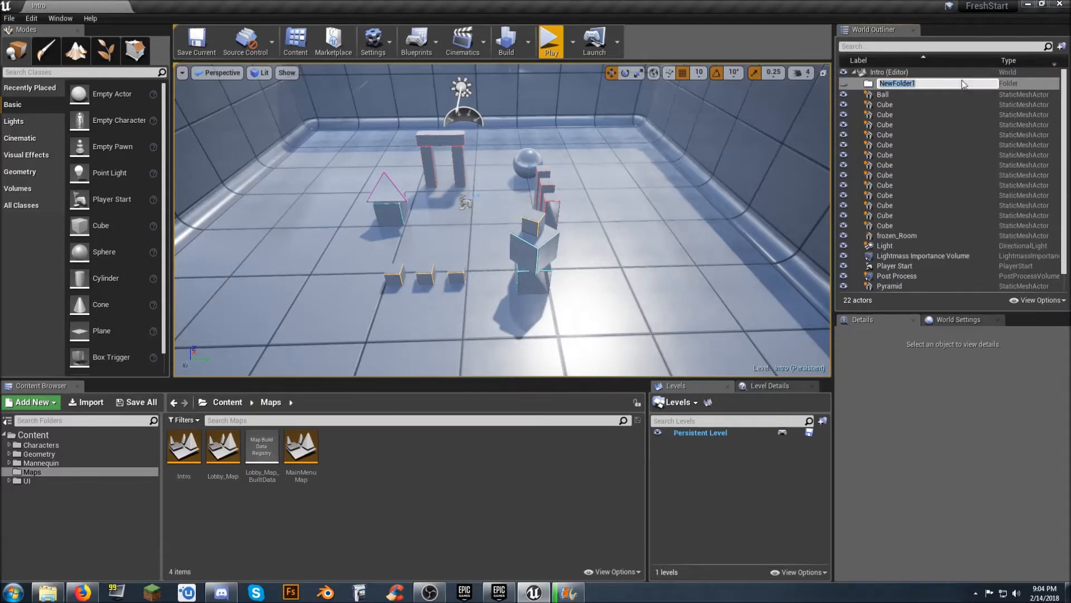
text(Misc Junk)
key(Return)
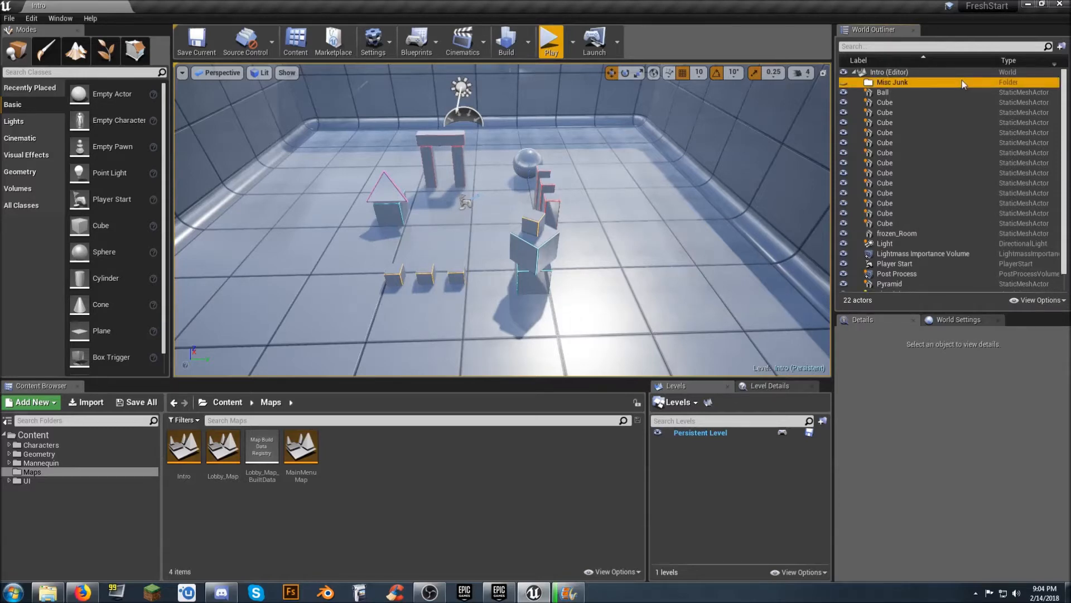
Move the Ball, all the Cube actors and the Pyramid into the Misc Junk folder and collapse it.
click(903, 95)
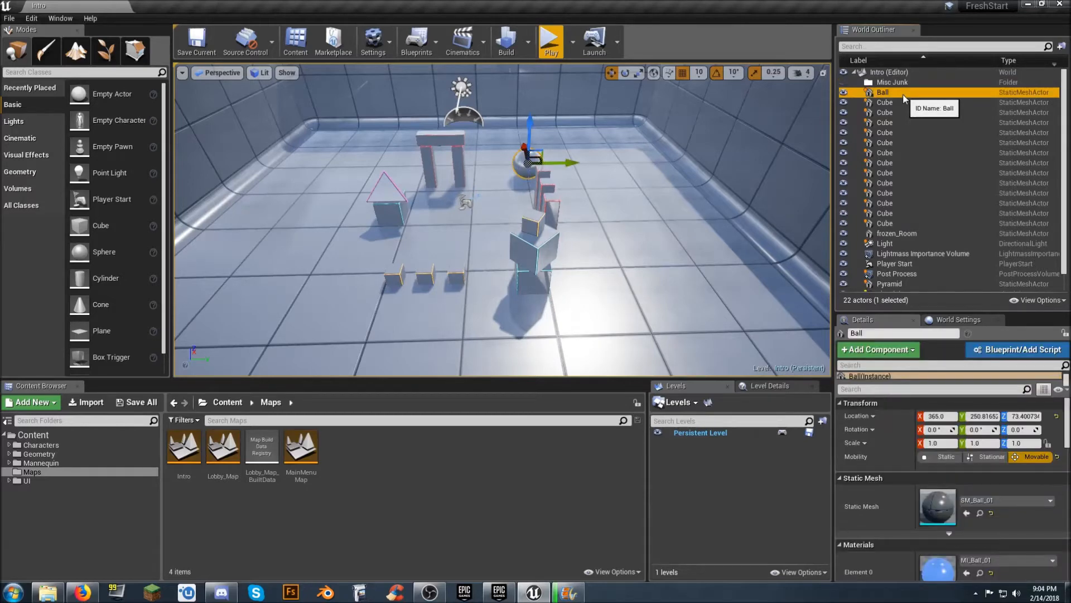
shift+click(905, 224)
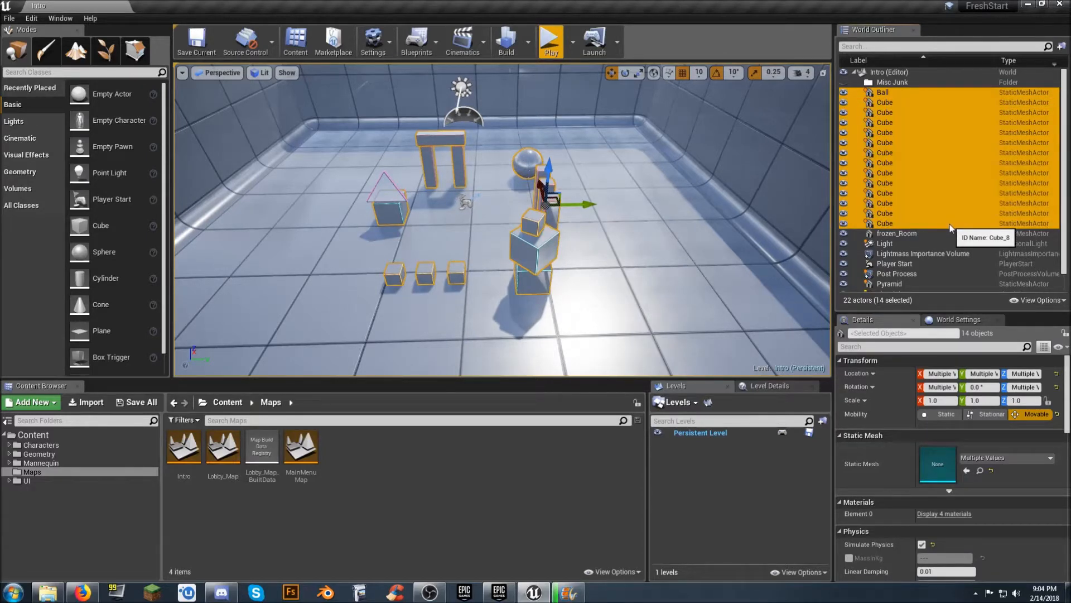
scroll(950, 226, down, 1)
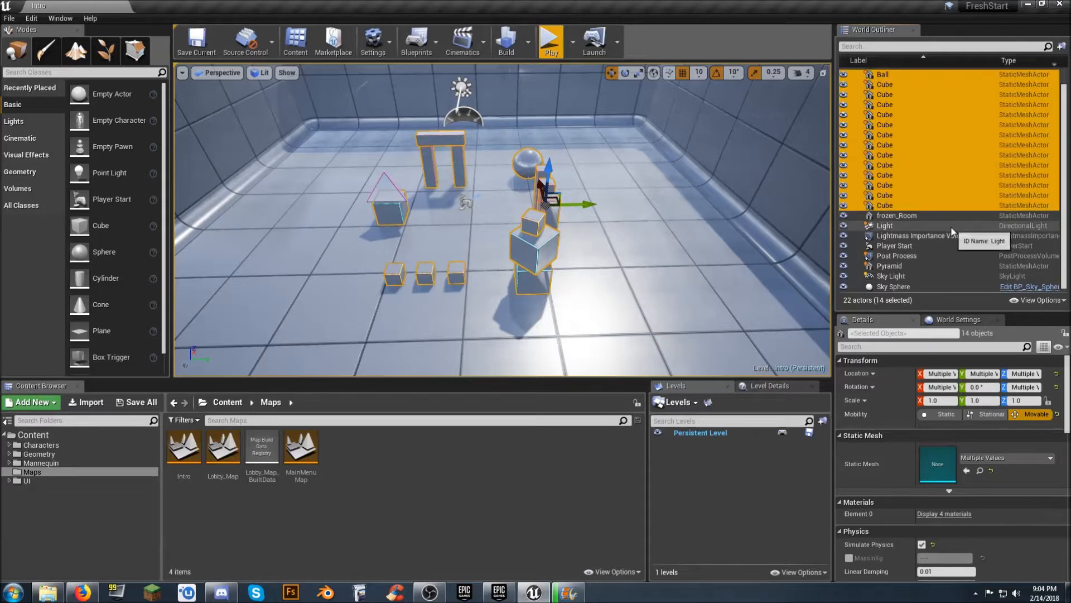
ctrl+click(924, 267)
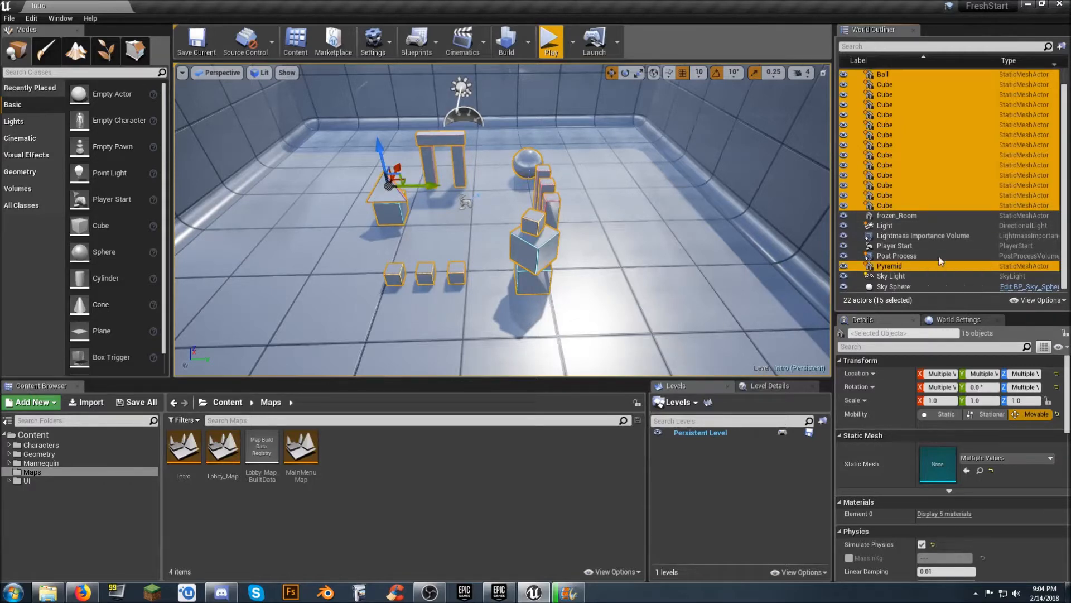
scroll(939, 188, up, 1)
drag(892, 88, 895, 79)
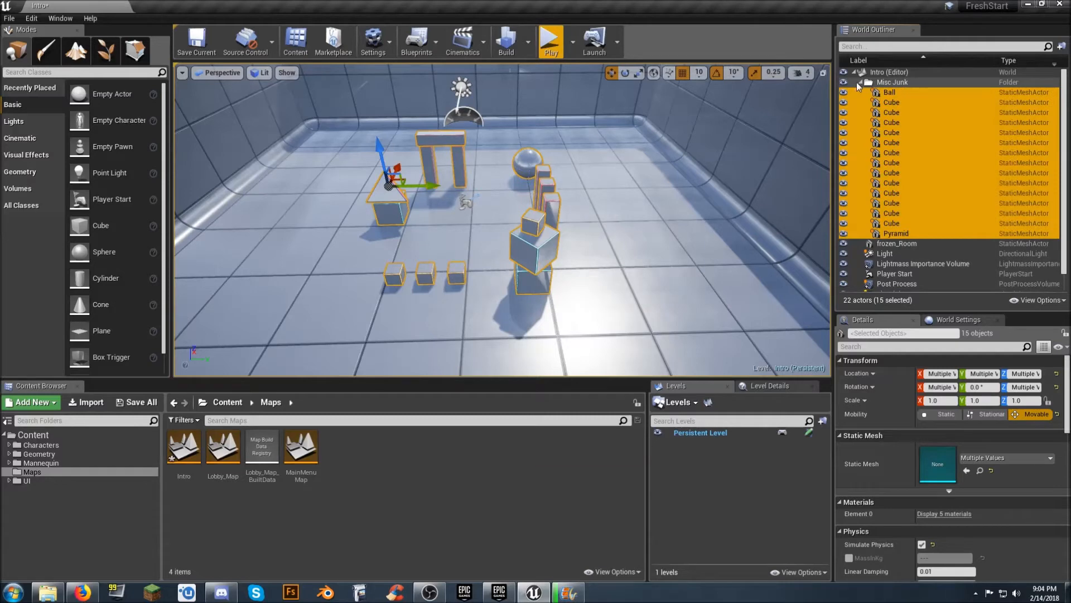
click(860, 82)
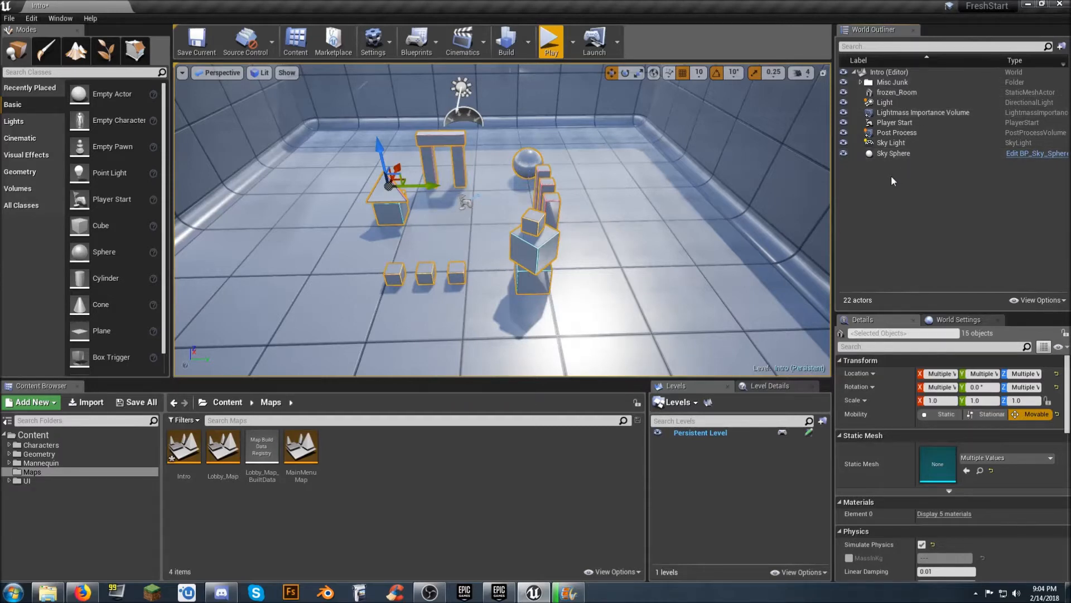
Create a second folder named Main Map Junk directly under the Intro world.
click(899, 74)
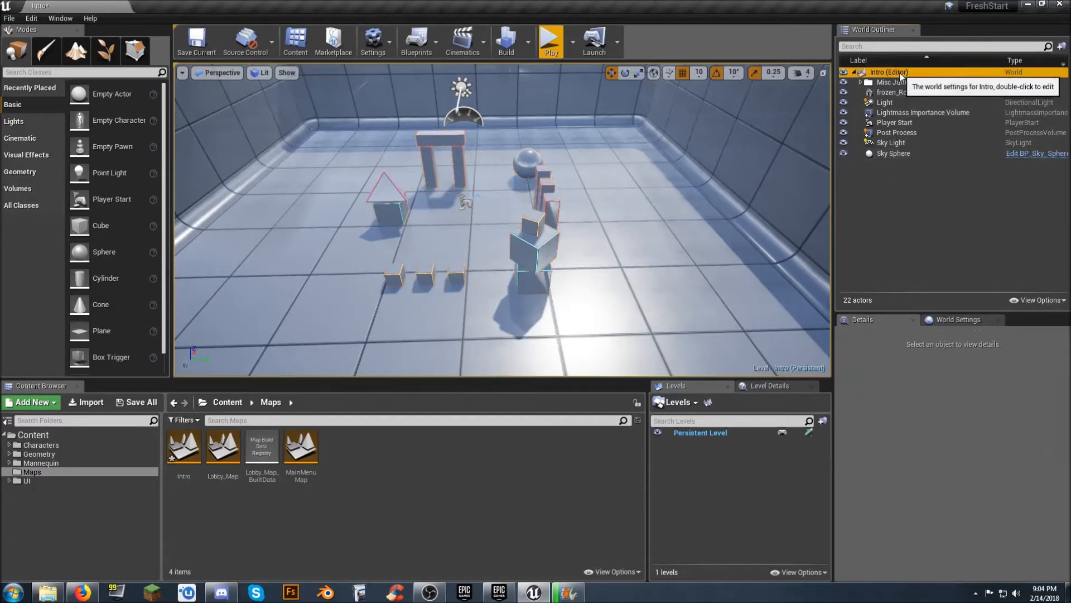
right_click(900, 74)
click(949, 77)
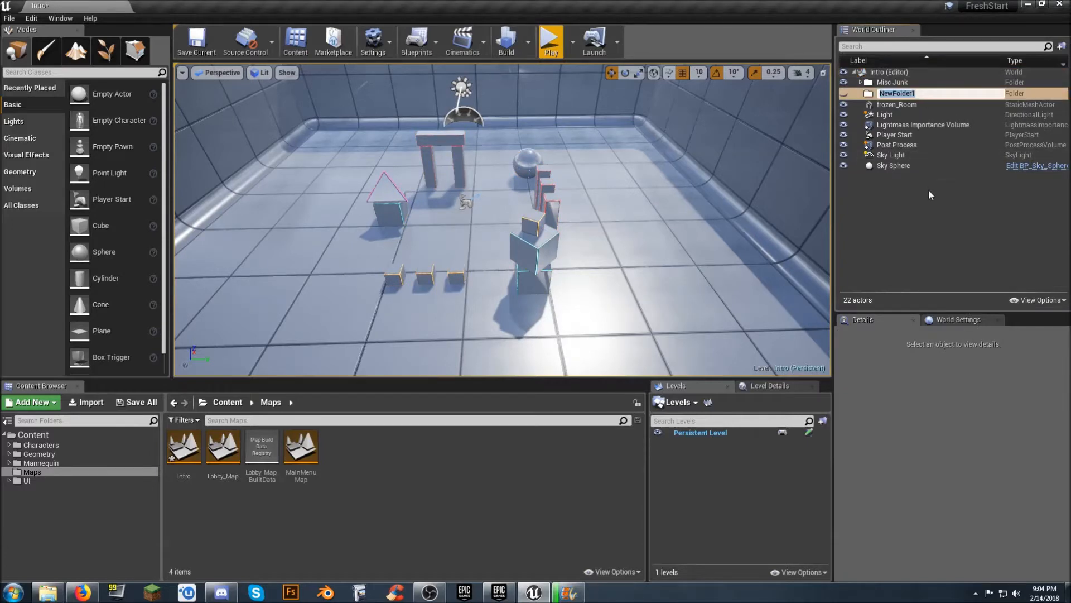
text(Main Map Junk)
key(Return)
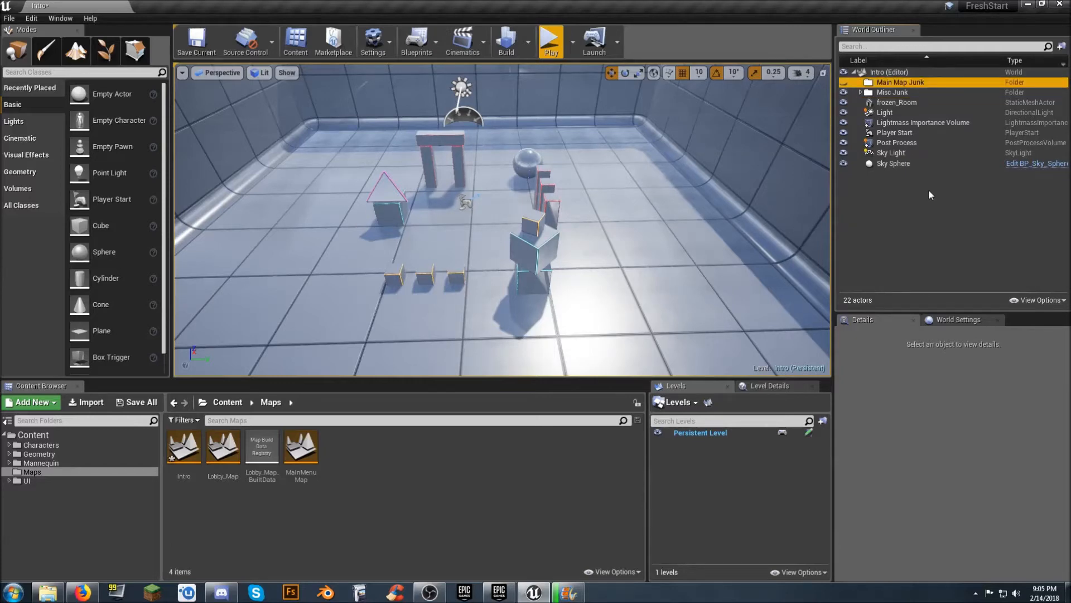
Move all the loose actors from frozen_Room through Sky Sphere into the Main Map Junk folder.
click(926, 164)
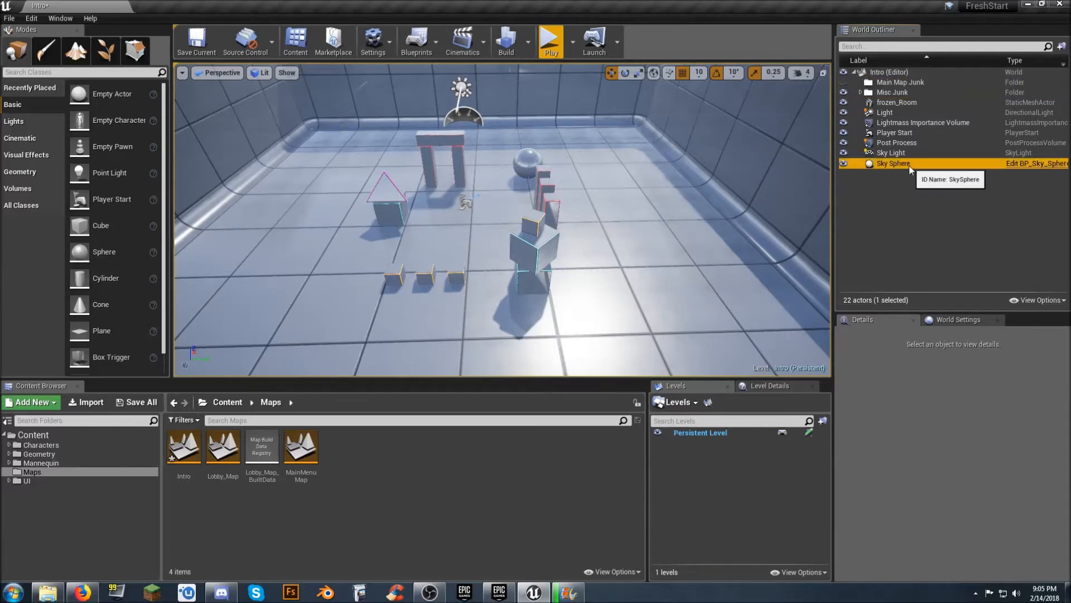
shift+click(910, 104)
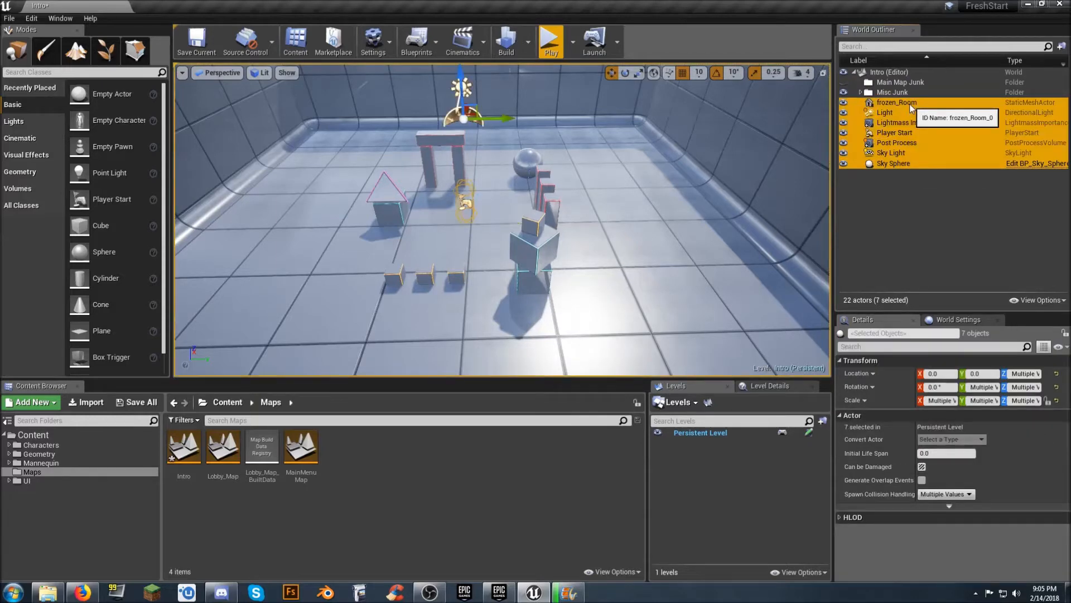
click(899, 184)
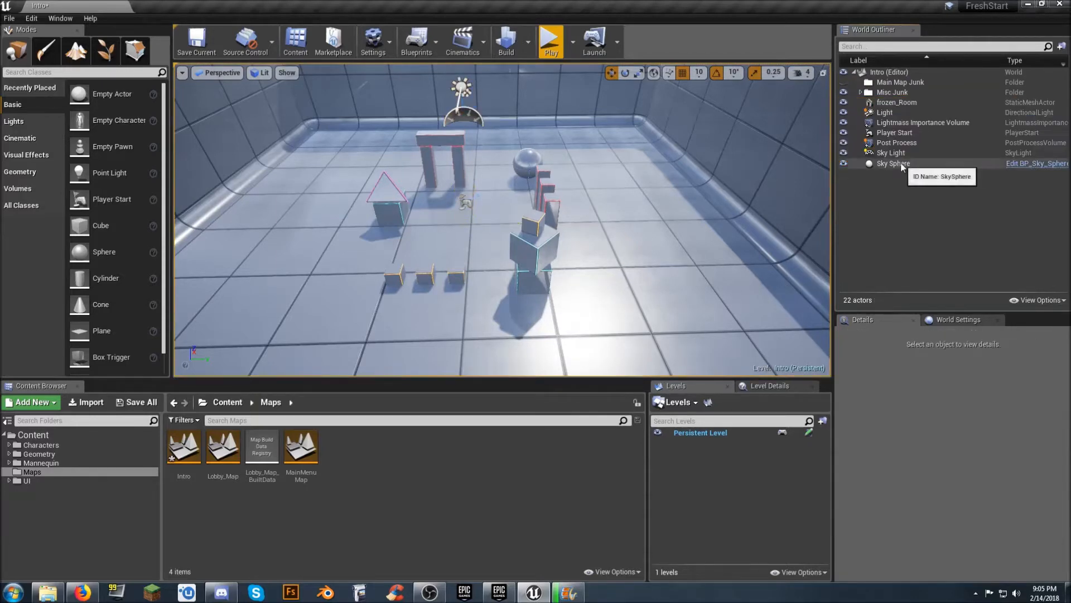
click(928, 163)
shift+click(903, 103)
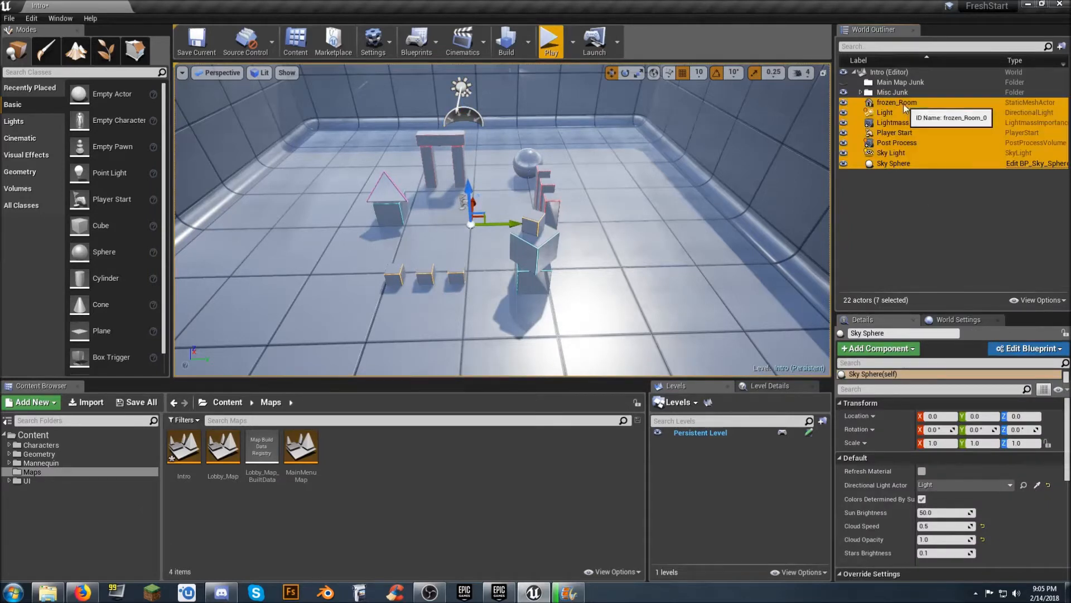
drag(927, 166, 918, 82)
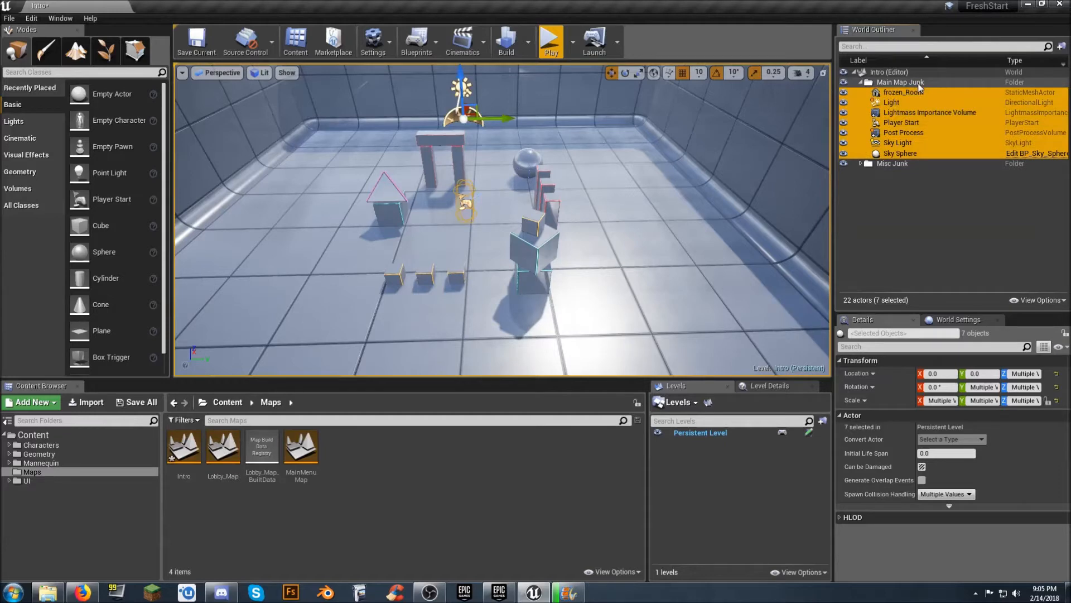
Collapse the Main Map Junk folder and duplicate the frozen_Room mesh in place.
click(861, 83)
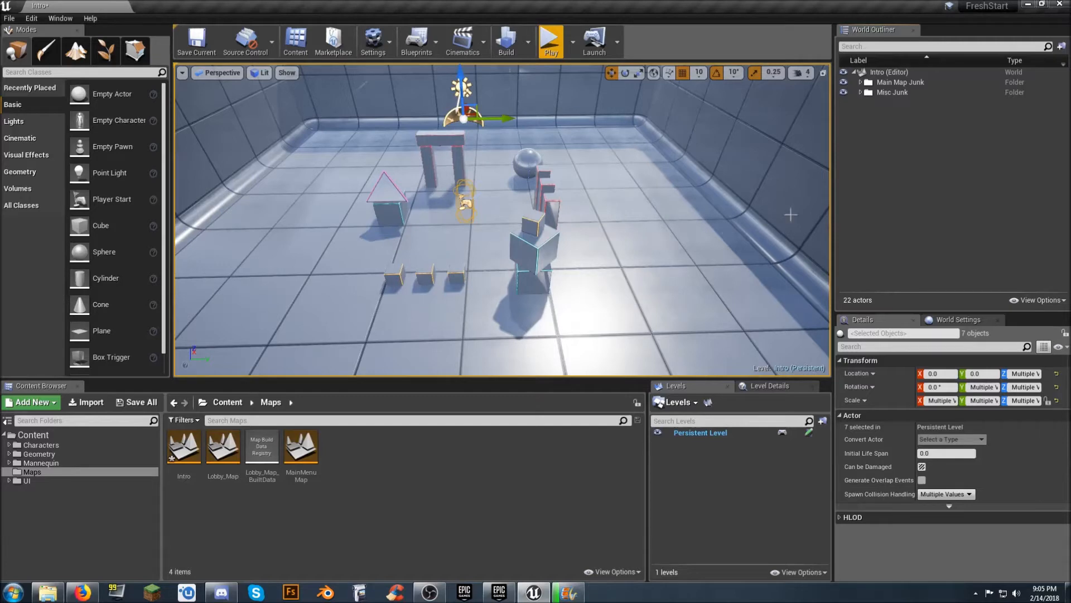
click(652, 260)
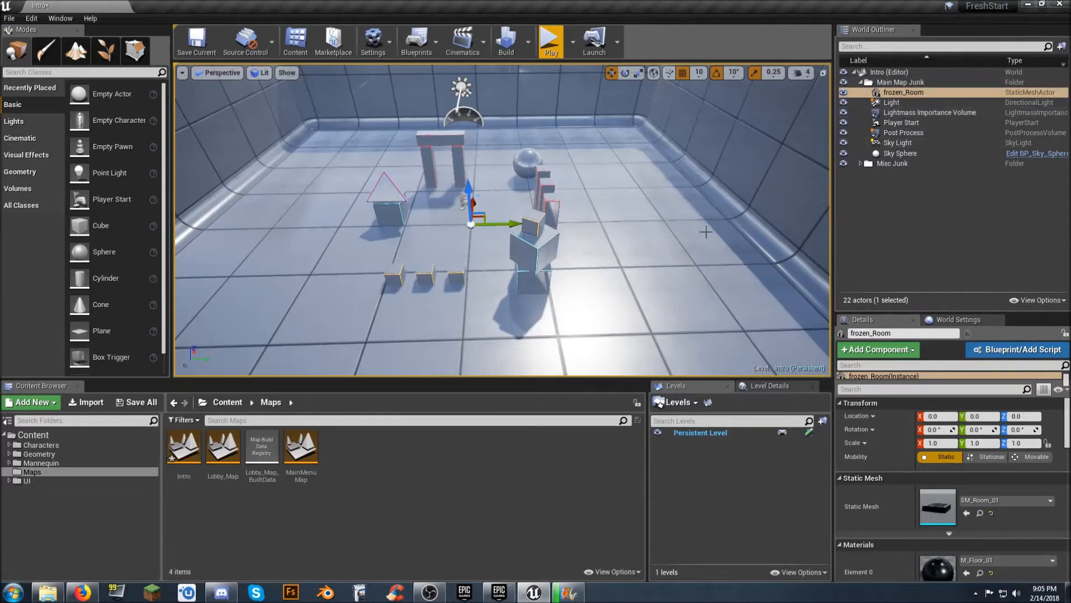
key(f)
key(s)
right_drag(502, 219, 474, 278)
key(s)
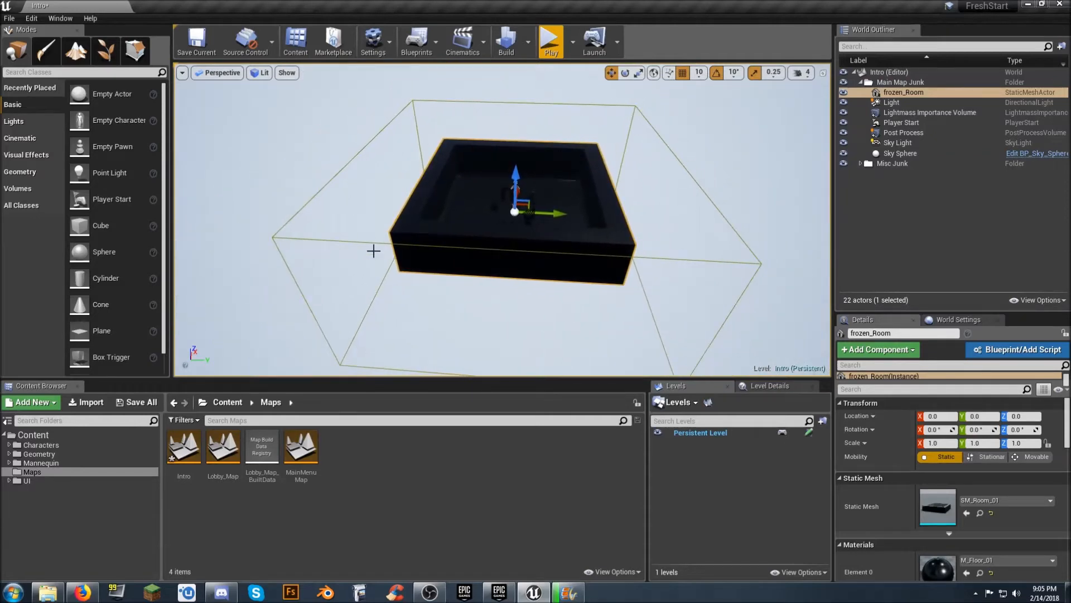
key(w)
right_drag(654, 204, 585, 224)
key(s)
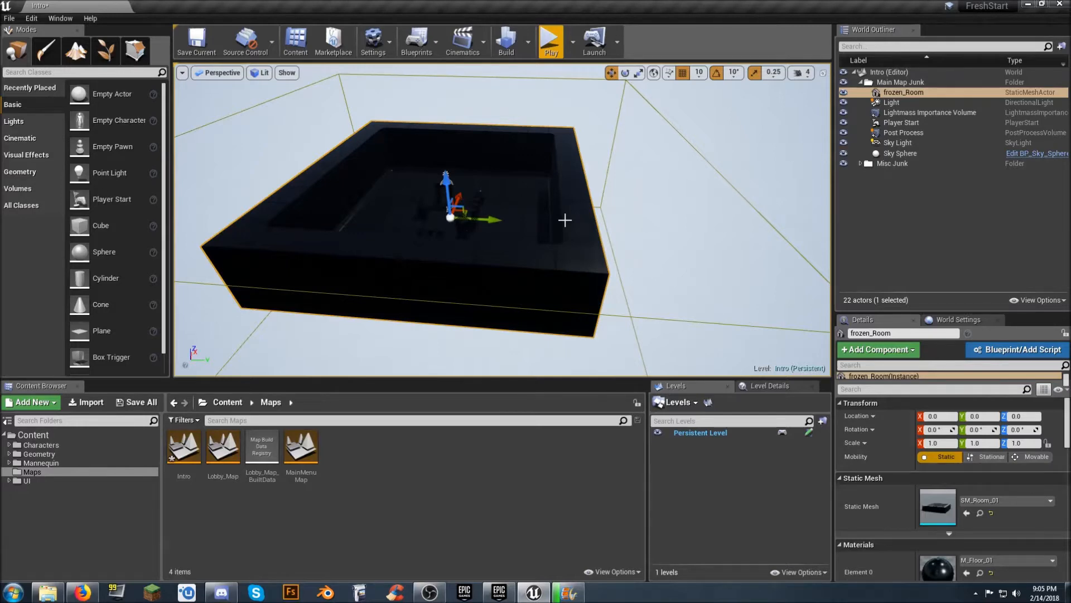
key(ctrl+w)
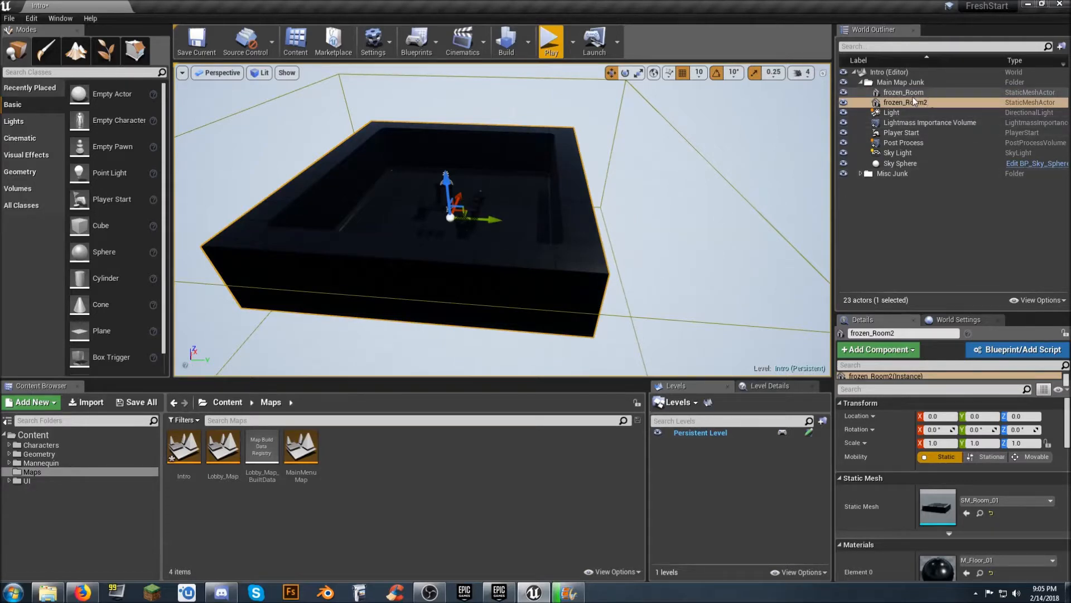
click(933, 104)
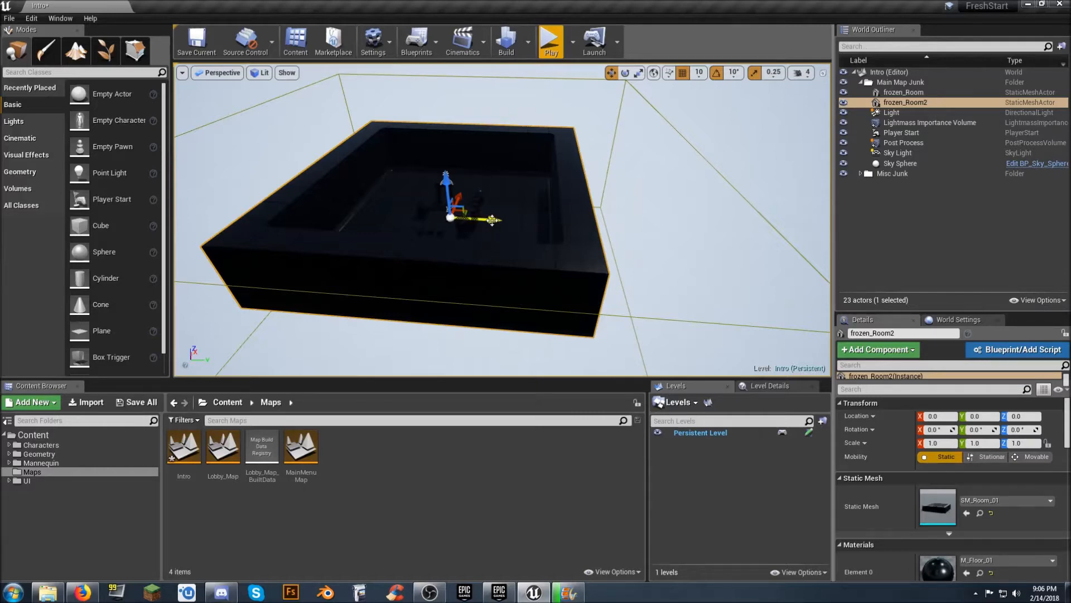
Move the duplicated room along the Y axis to 2380 so its wall meets the original room.
drag(492, 220, 760, 242)
key(w)
mouse_move(651, 248)
right_down()
mouse_move(673, 256)
mouse_move(668, 242)
right_up()
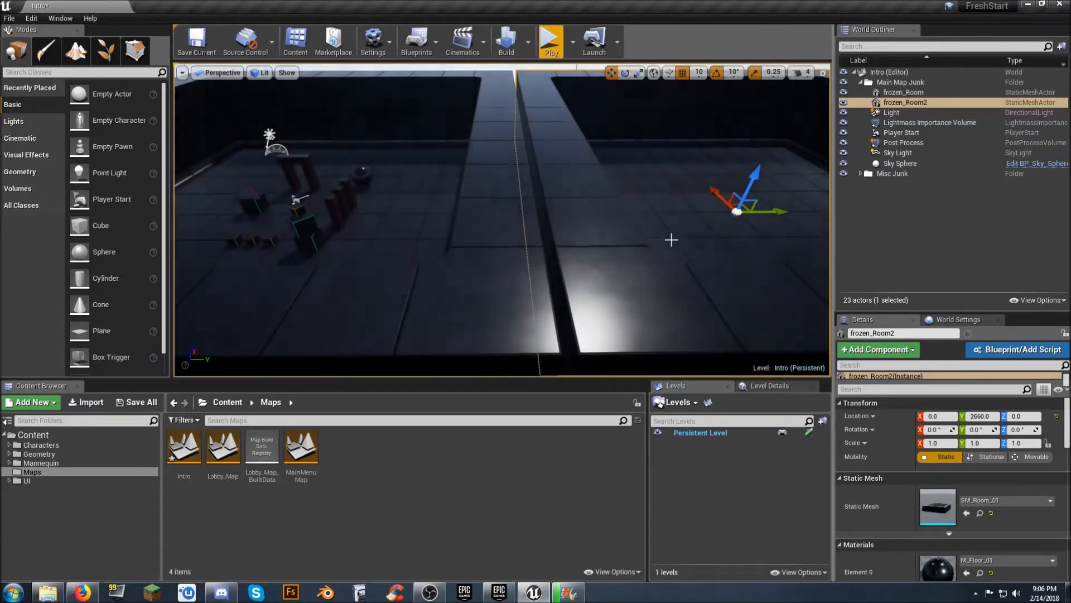
drag(774, 212, 728, 215)
right_drag(639, 220, 590, 192)
key(s)
key(w)
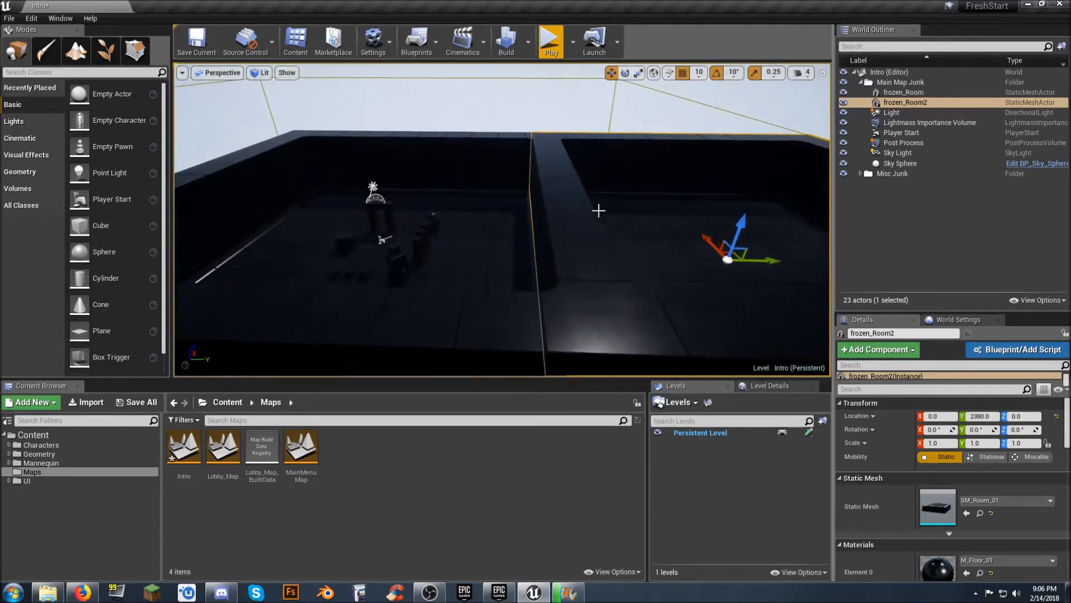
key(s)
mouse_move(593, 228)
right_down()
mouse_move(595, 237)
mouse_move(591, 227)
right_up()
key(s)
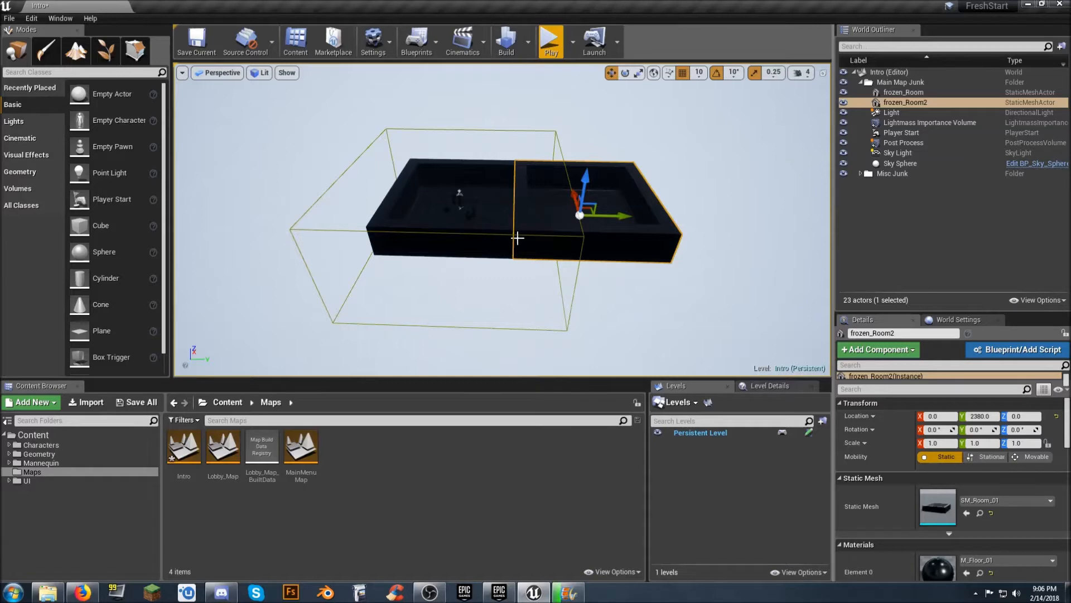
Duplicate both rooms together and move the copies along the X axis to -2380, forming a two-by-two grid.
ctrl+click(482, 244)
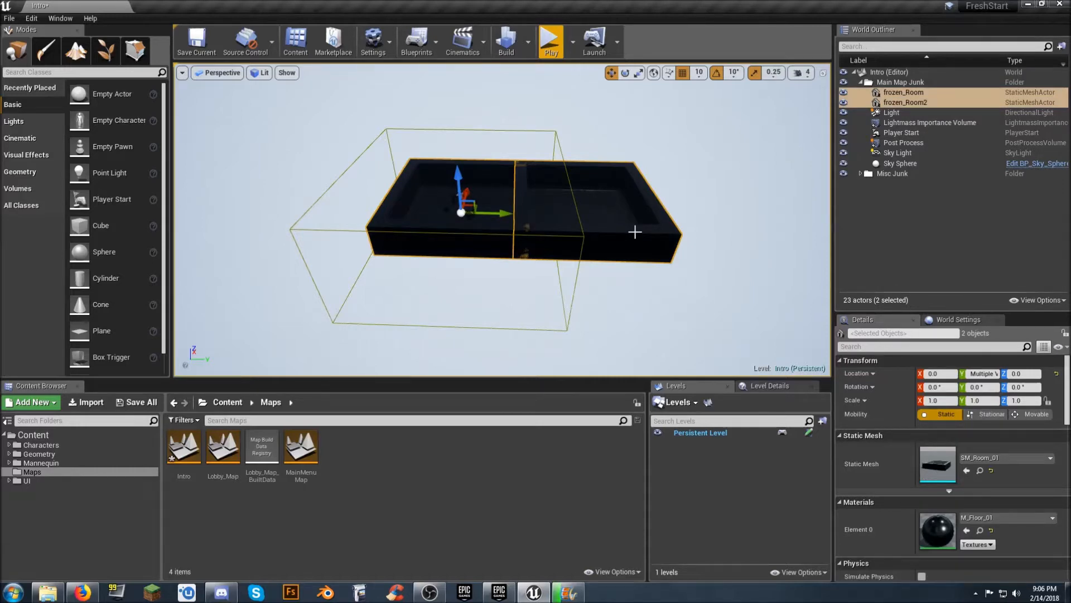
key(ctrl+v)
right_drag(614, 230, 758, 255)
drag(496, 159, 654, 216)
right_drag(653, 216, 698, 248)
drag(752, 250, 665, 254)
right_drag(666, 254, 491, 271)
right_drag(547, 215, 670, 220)
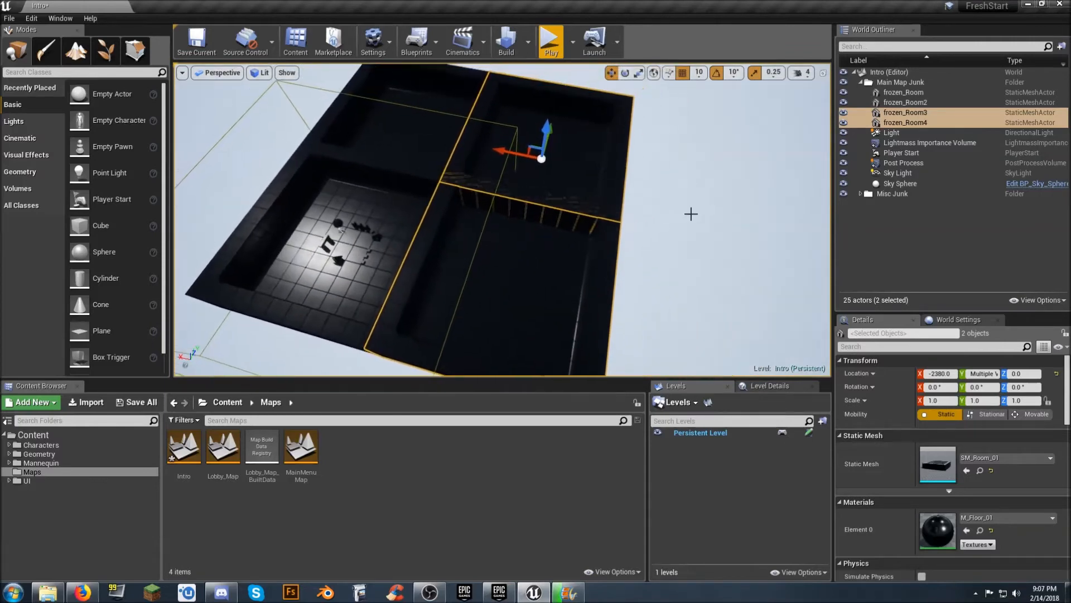
Move the Lightmass Importance Volume to about X -1070, Y 1260, near the centre of the four rooms.
click(887, 75)
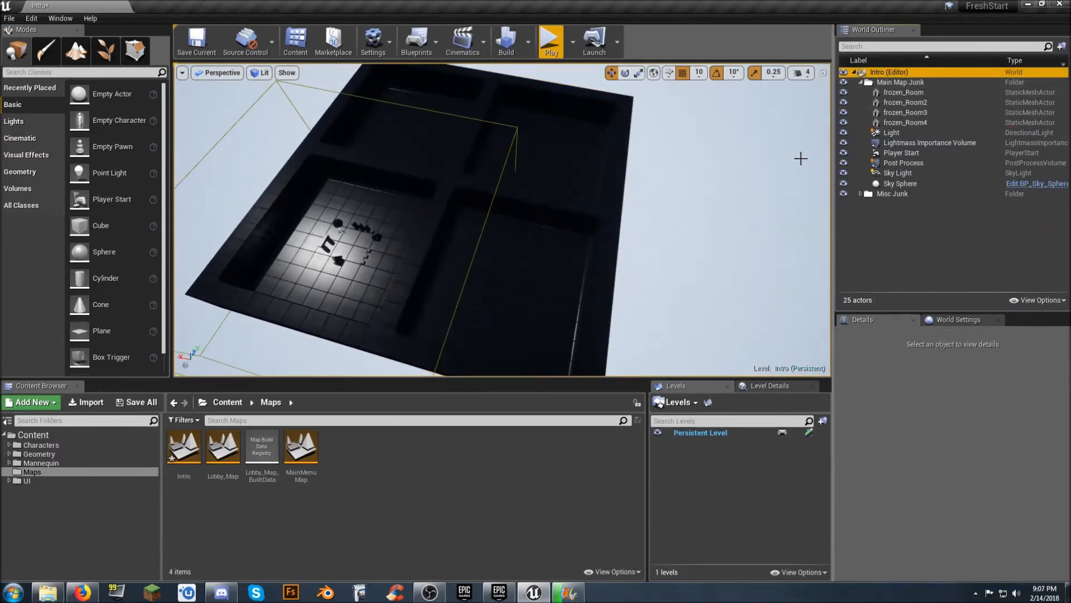
right_drag(706, 178, 495, 190)
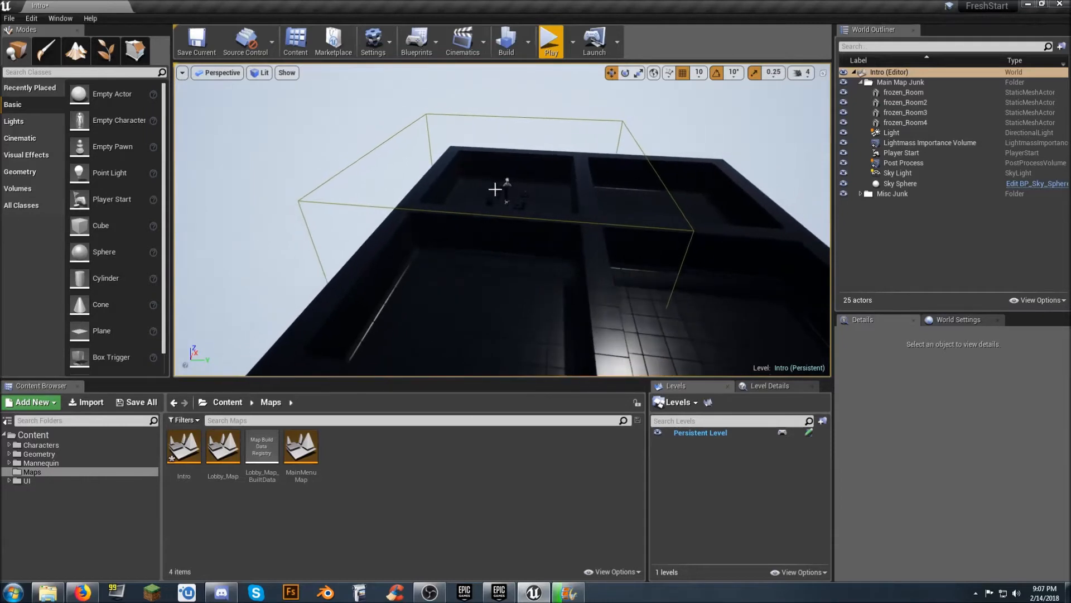
click(320, 202)
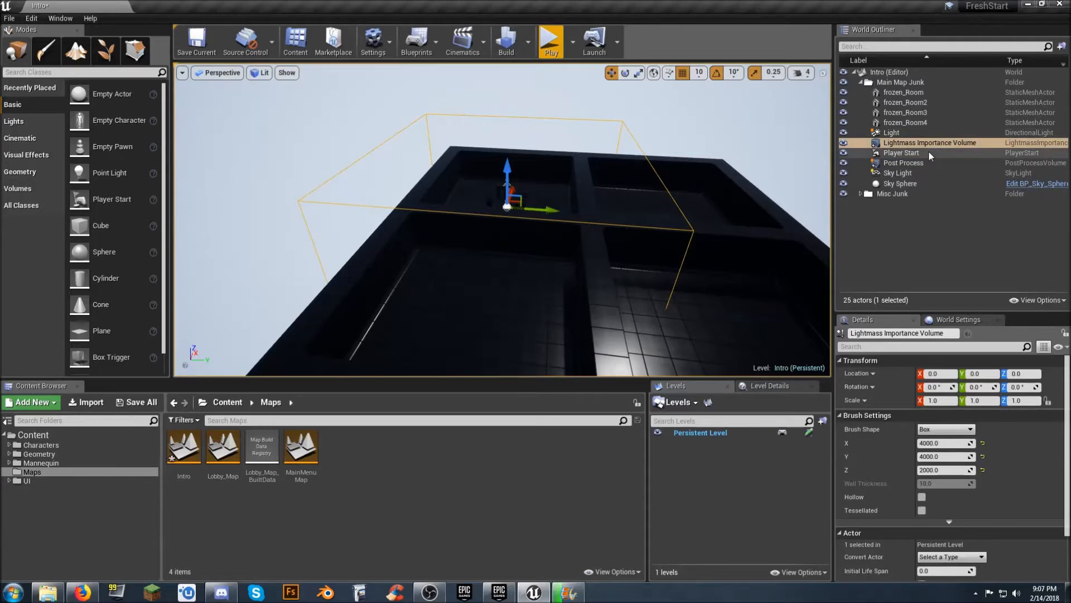
key(f)
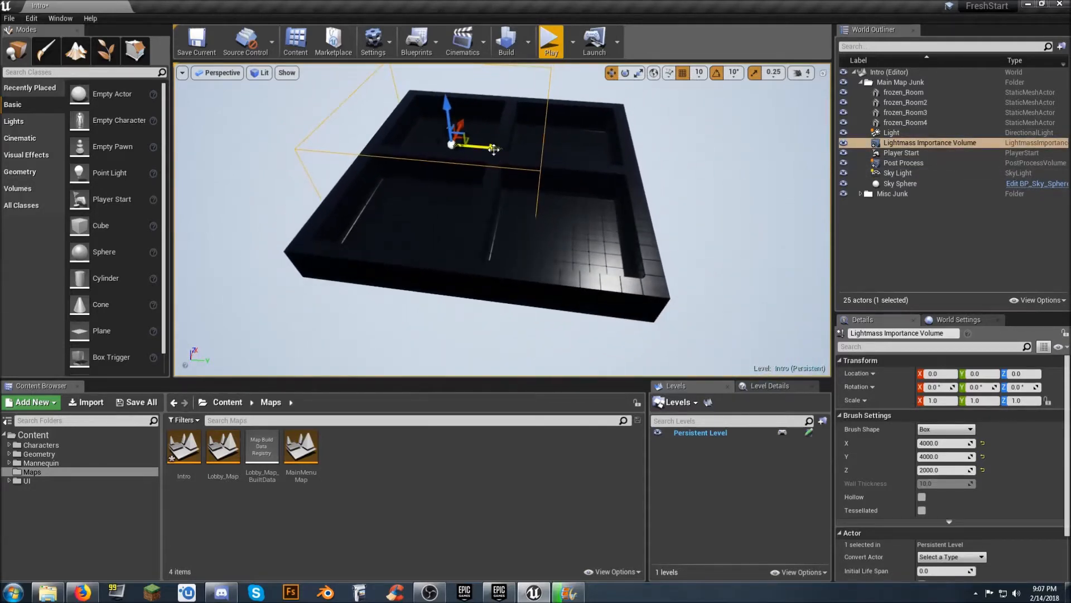
drag(494, 149, 545, 160)
mouse_move(546, 159)
right_down()
mouse_move(430, 158)
mouse_move(554, 152)
right_up()
key(d)
mouse_move(635, 193)
mouse_down()
mouse_move(644, 199)
mouse_move(608, 173)
mouse_move(596, 188)
mouse_move(623, 178)
mouse_move(627, 147)
mouse_move(619, 184)
mouse_move(606, 176)
mouse_move(630, 192)
mouse_up()
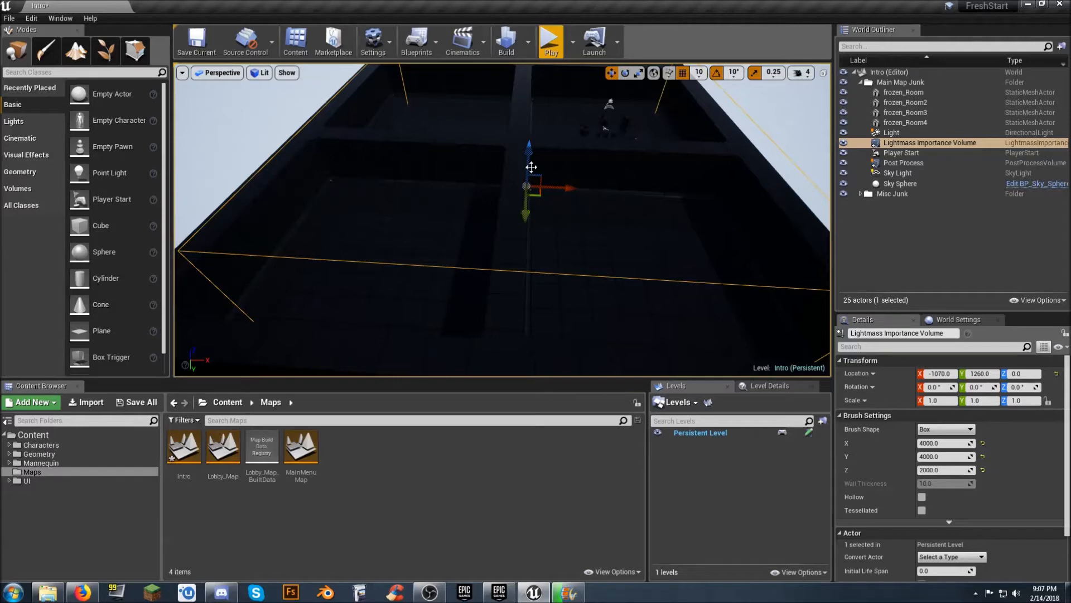
Scale the Lightmass Importance Volume to 1.25 in X and Y so it encloses all four rooms.
click(638, 73)
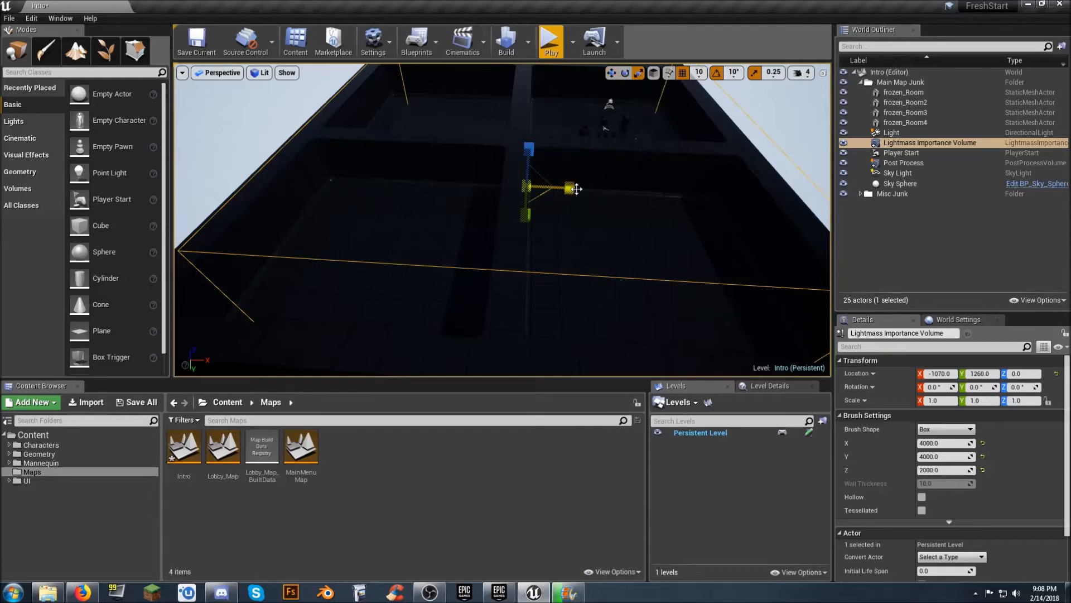
drag(574, 189, 586, 188)
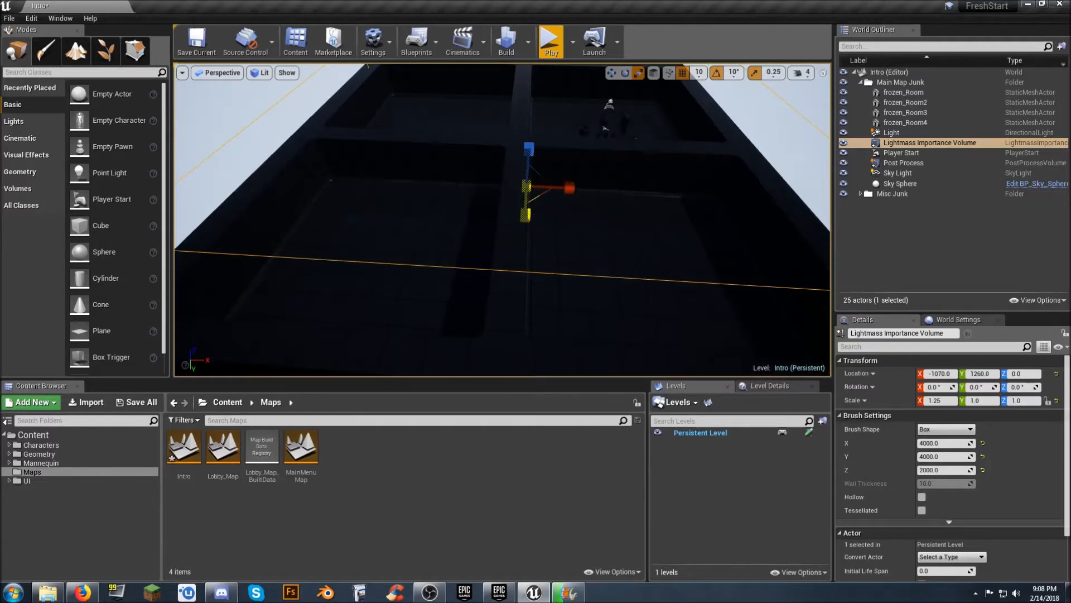
right_drag(580, 237, 773, 239)
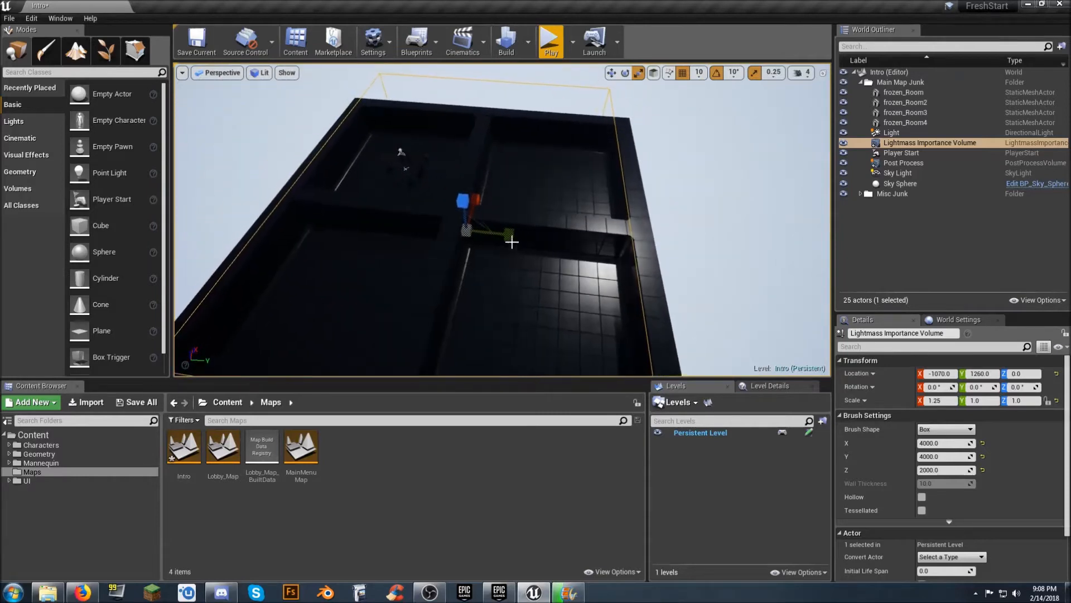
drag(512, 242, 533, 243)
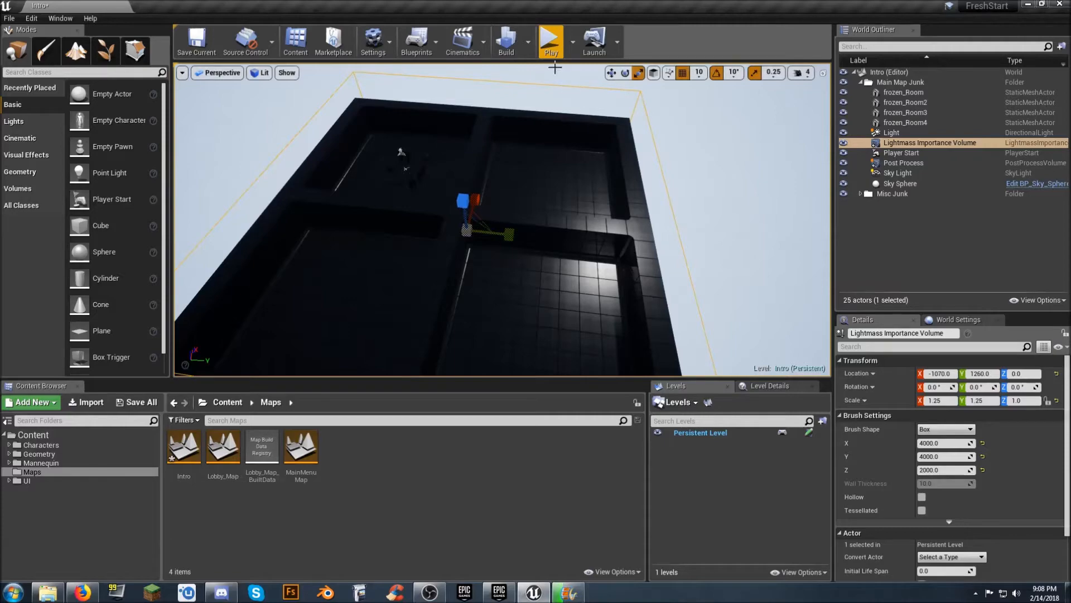
Play-test the level by running and jumping the character around the ball and blocks, and end the session.
click(551, 42)
key(w)
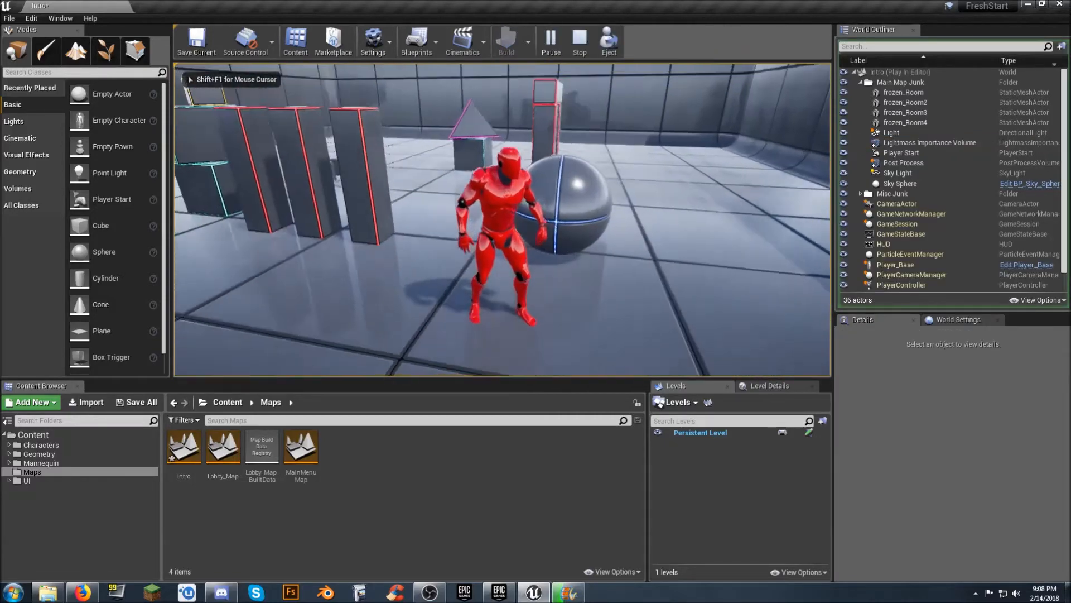
key(w)
key(space)
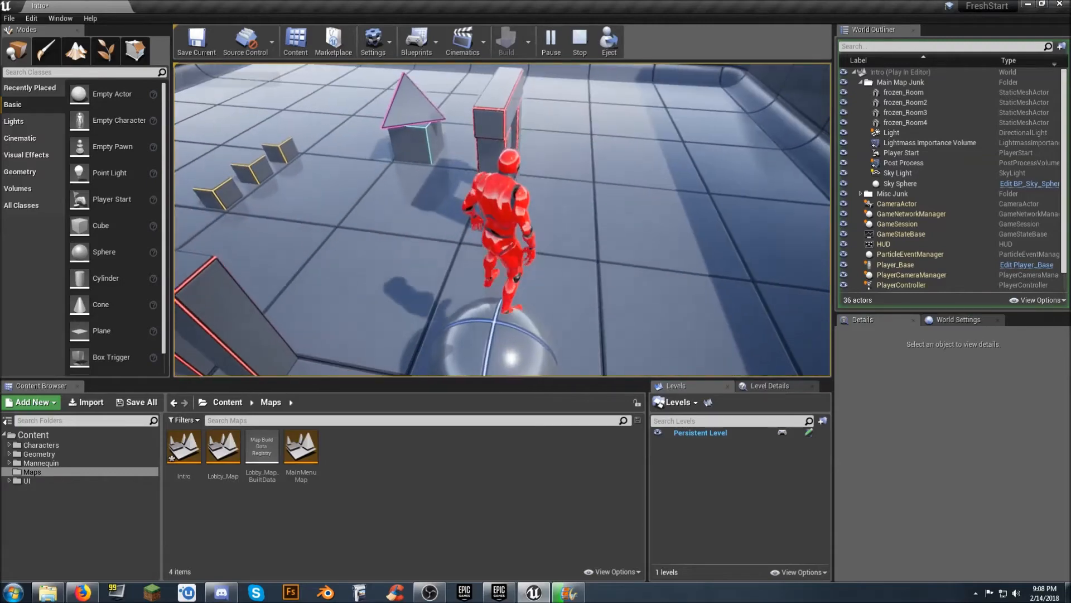
key(space)
key(d)
key(w)
key(w)
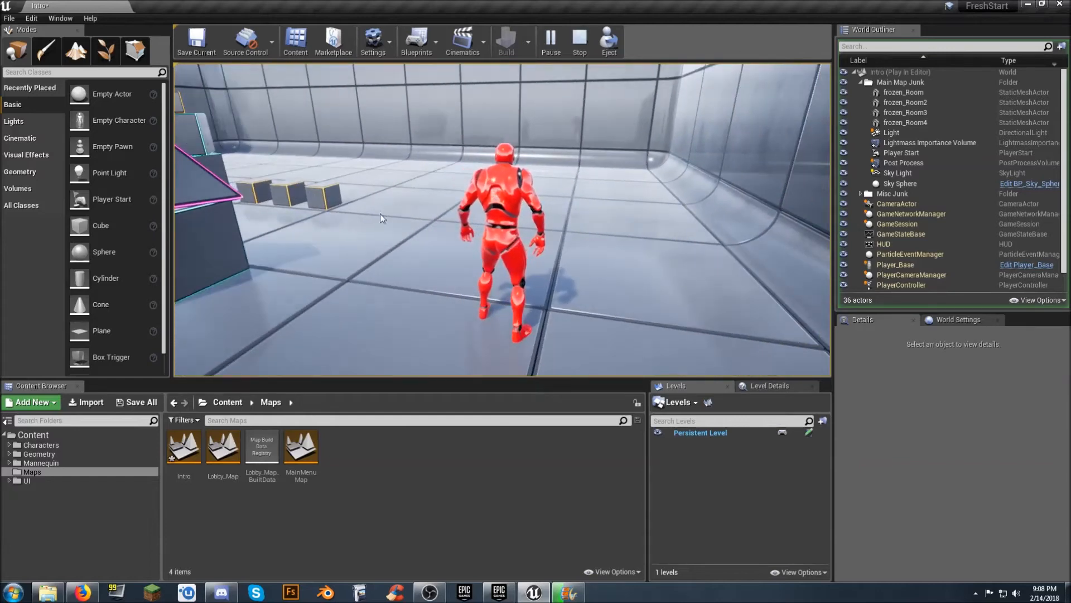
key(Escape)
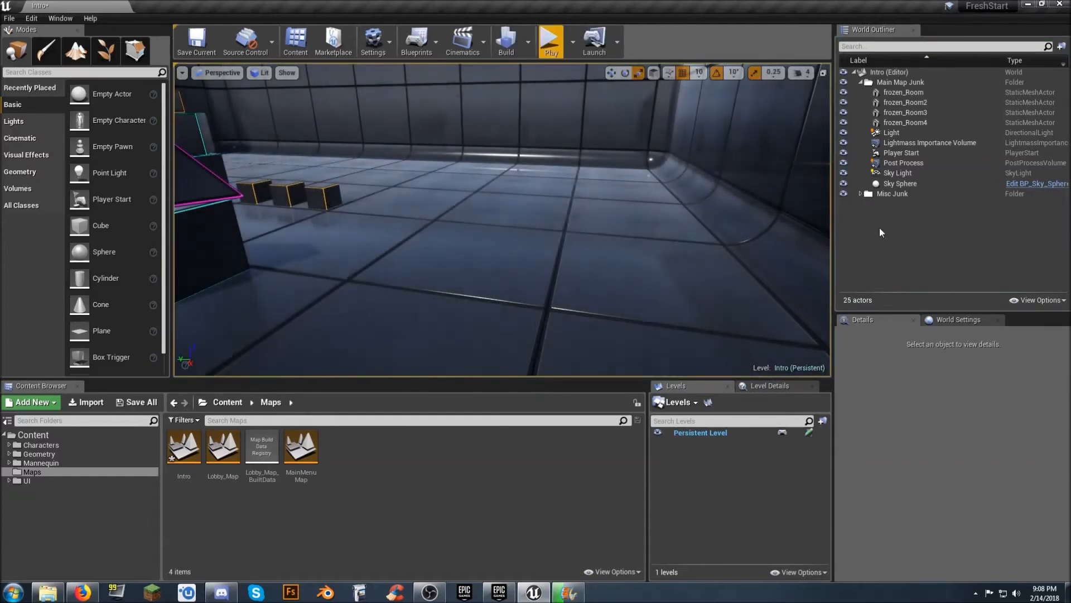
Delete the Post Process volume from the level.
click(912, 163)
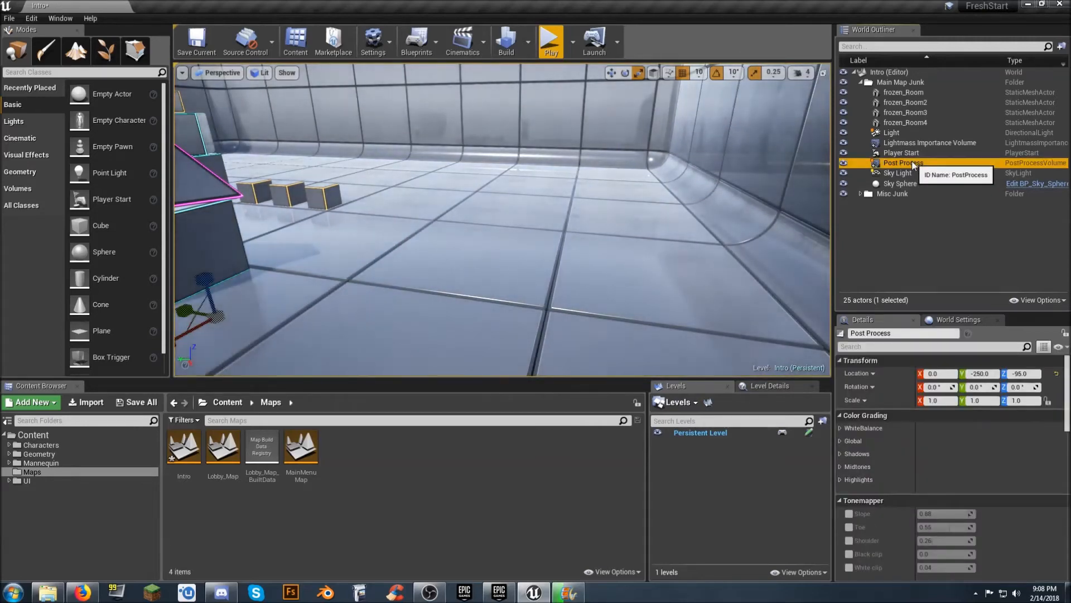
key(Delete)
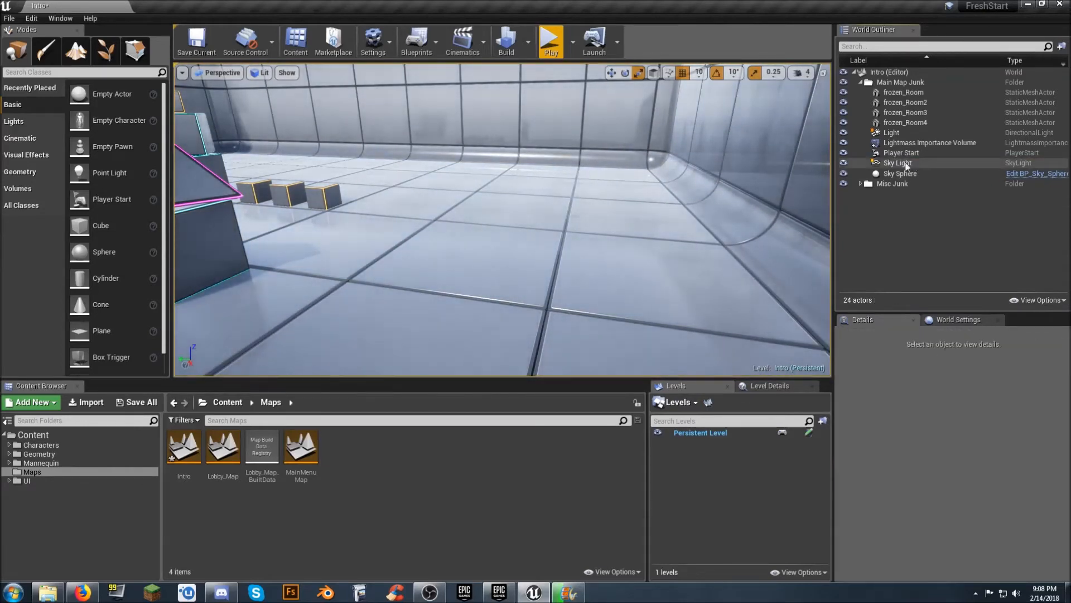
Play-test the level without the Post Process volume, jumping onto the stacked cubes and running past the blocks, and end the session.
click(549, 41)
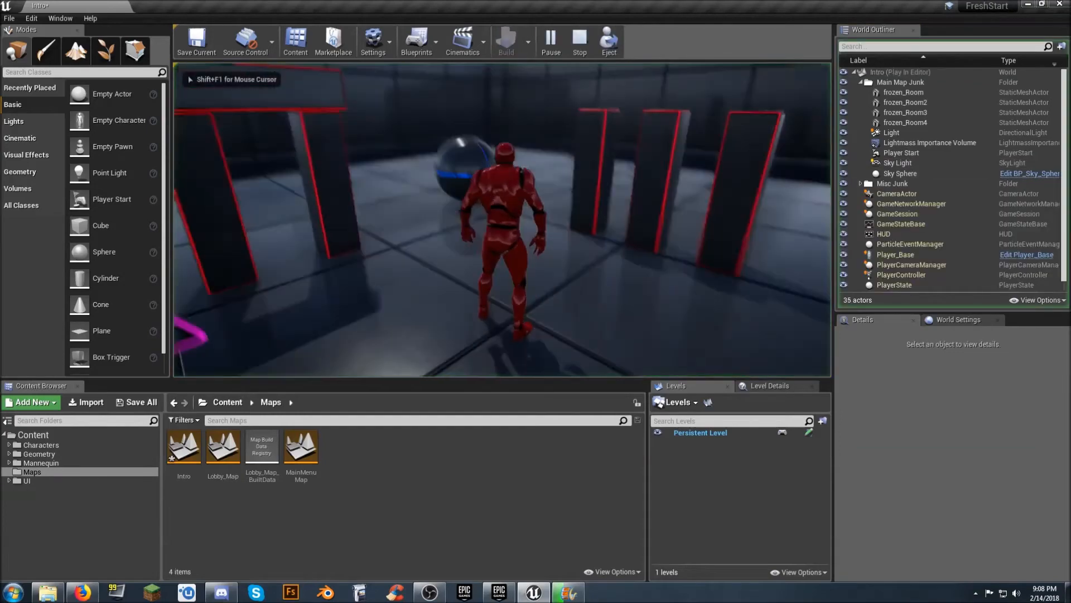
key(w)
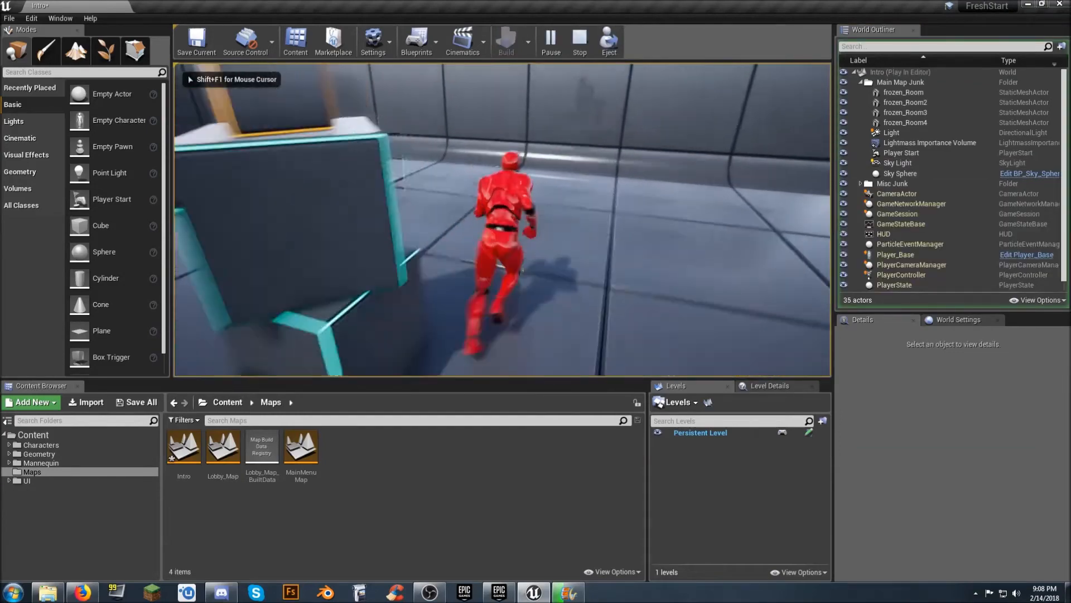
key(w)
key(space)
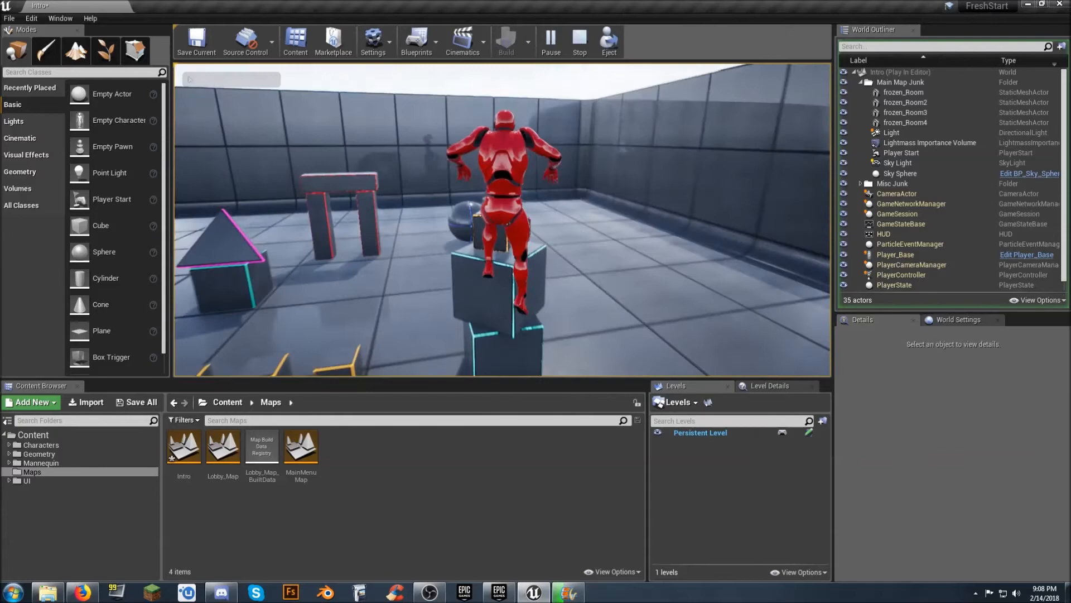
key(d)
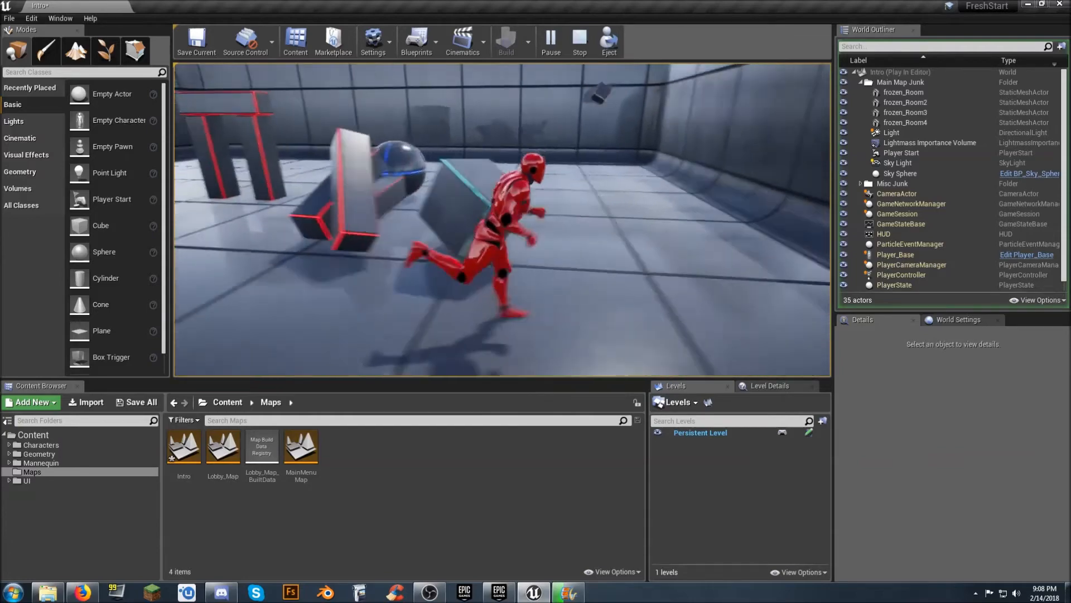
key(space)
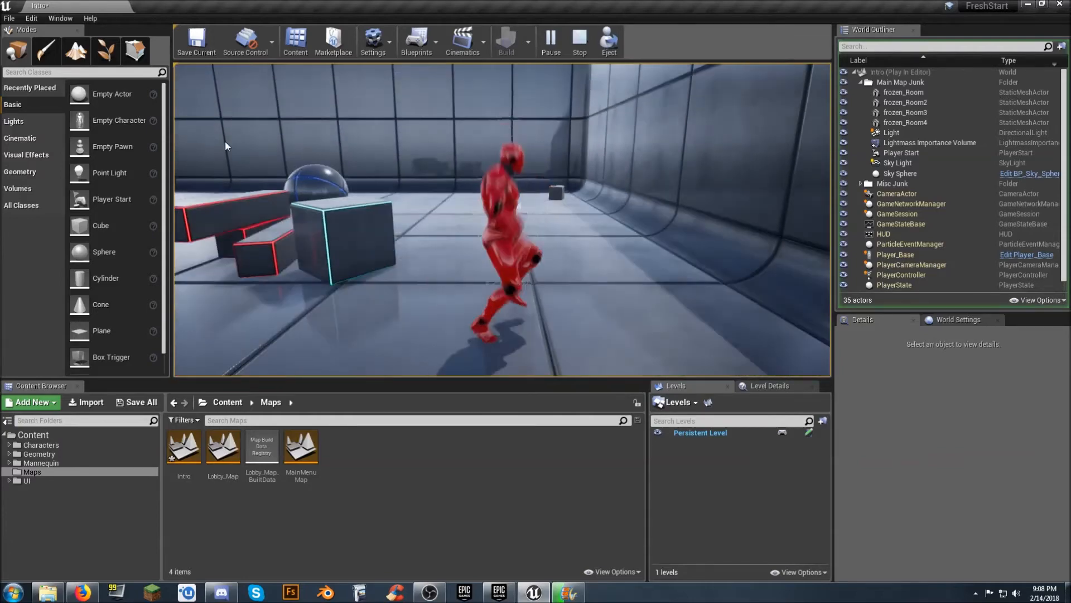
key(Escape)
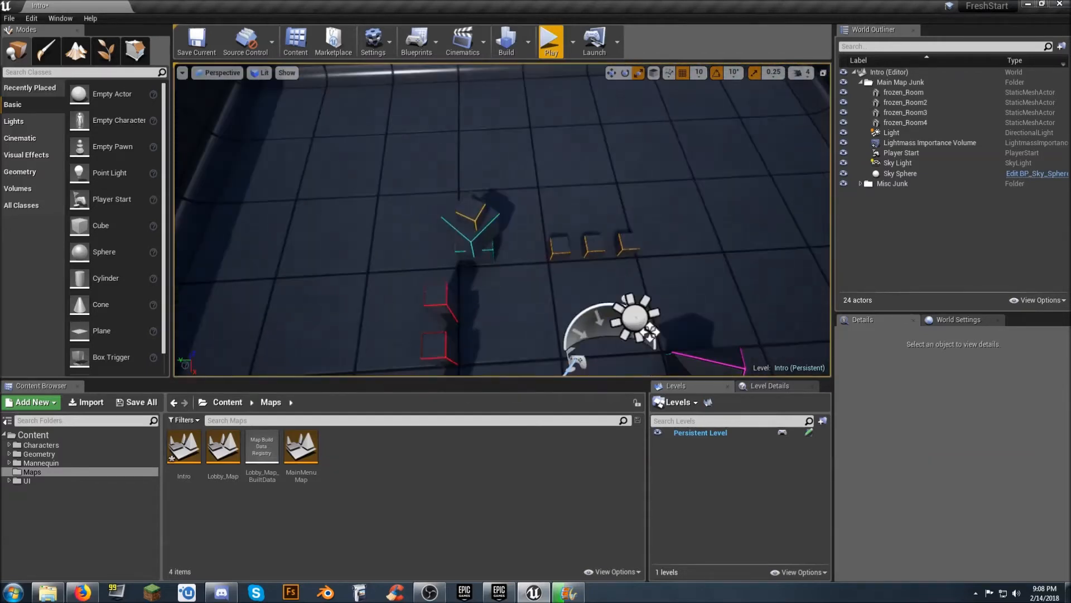
right_drag(289, 153, 206, 131)
right_drag(385, 167, 372, 167)
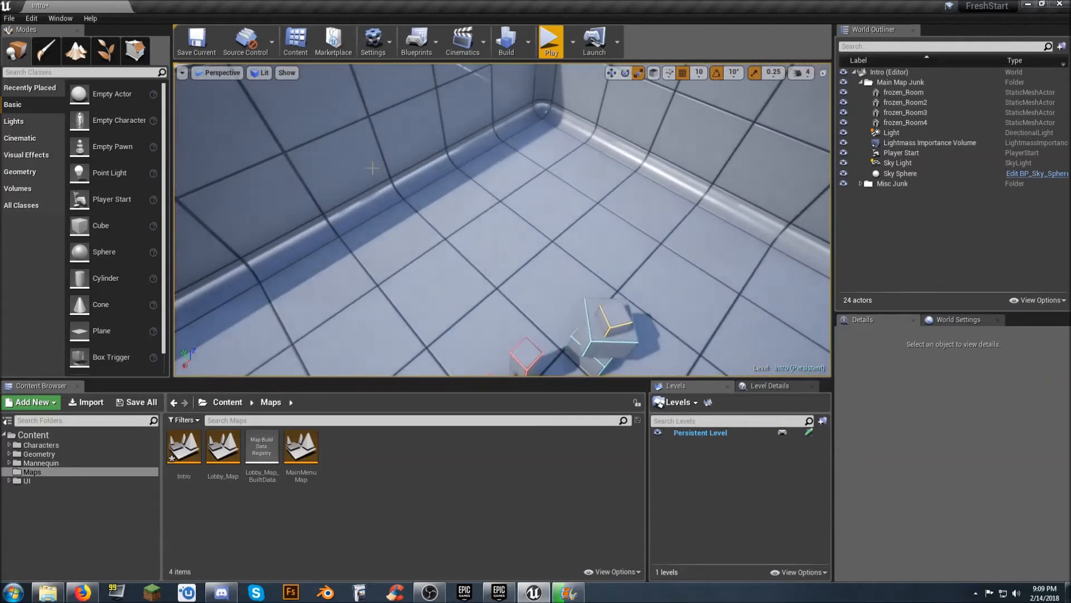
right_drag(425, 191, 423, 144)
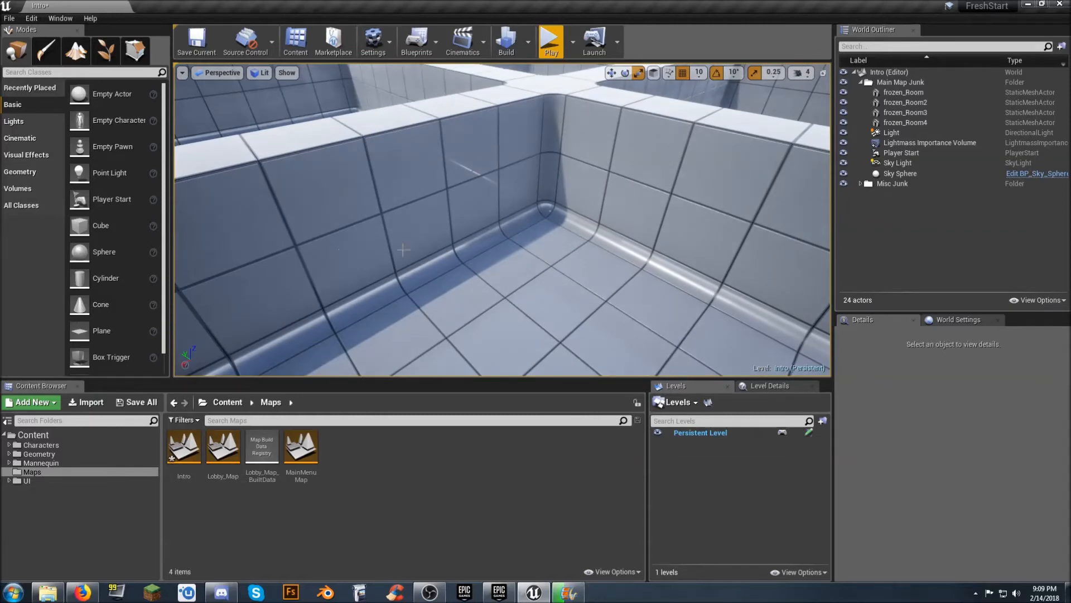
mouse_move(468, 234)
right_down()
mouse_move(276, 254)
mouse_move(281, 240)
mouse_move(469, 234)
right_up()
key(w)
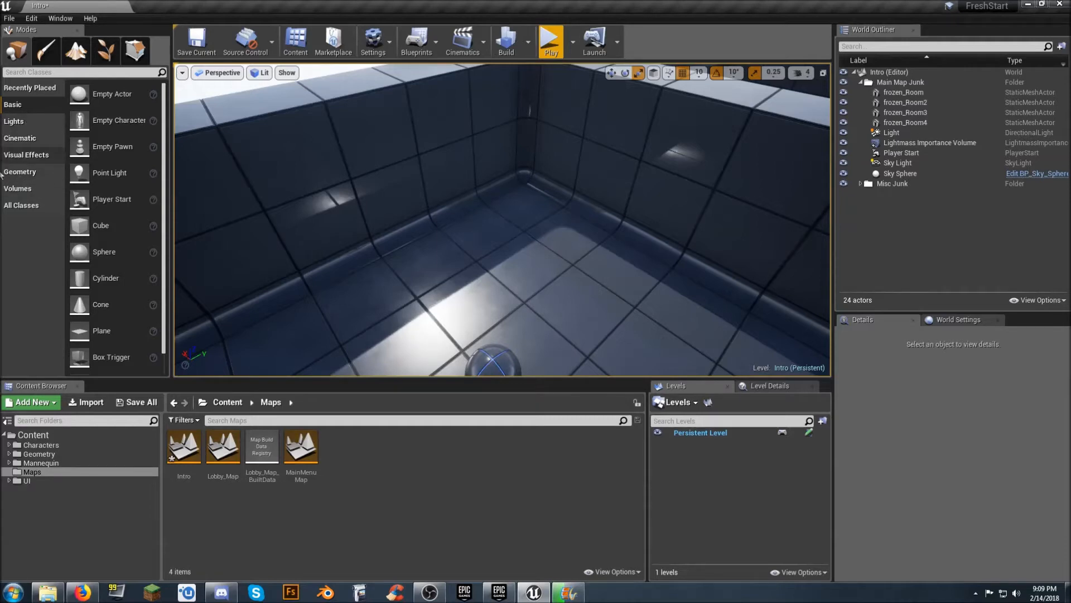
Place an additive Linear Stair geometry brush on the room floor beside the ball.
click(19, 174)
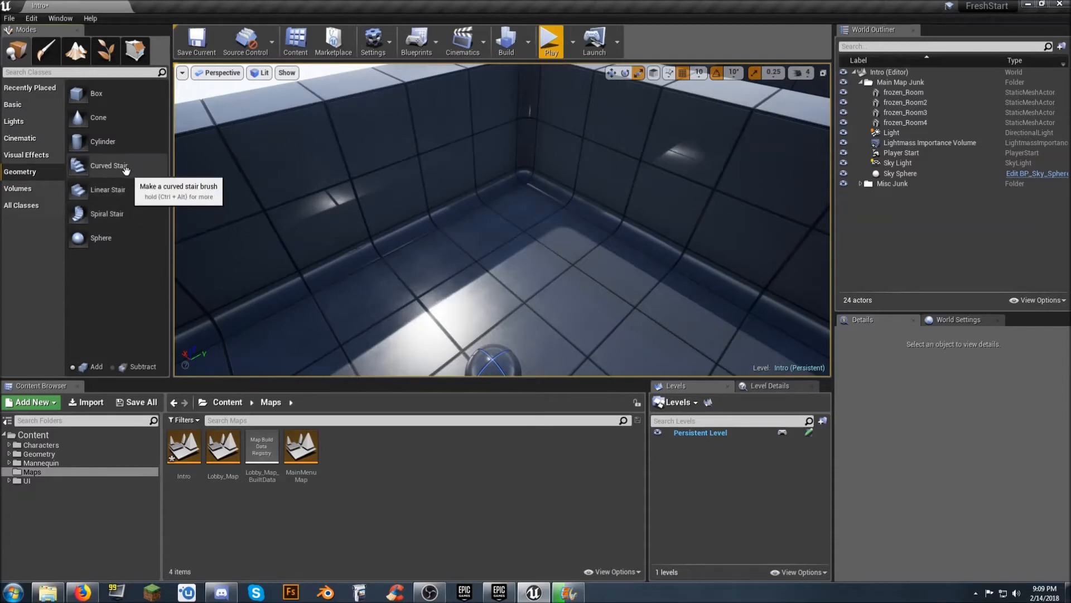
drag(522, 238, 522, 284)
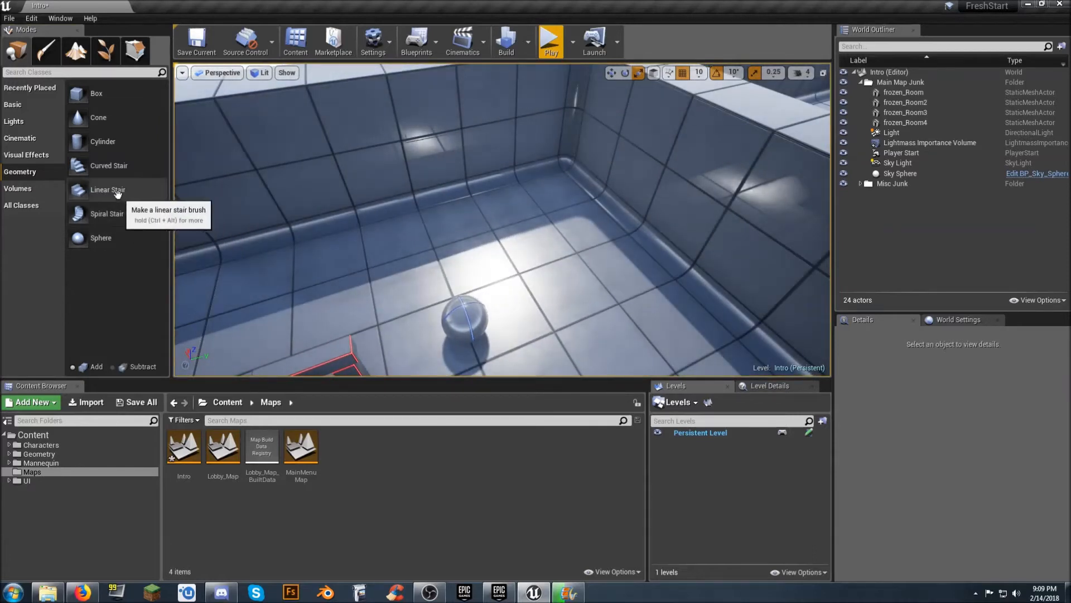
mouse_move(118, 194)
mouse_down()
mouse_move(521, 244)
mouse_move(525, 265)
mouse_up()
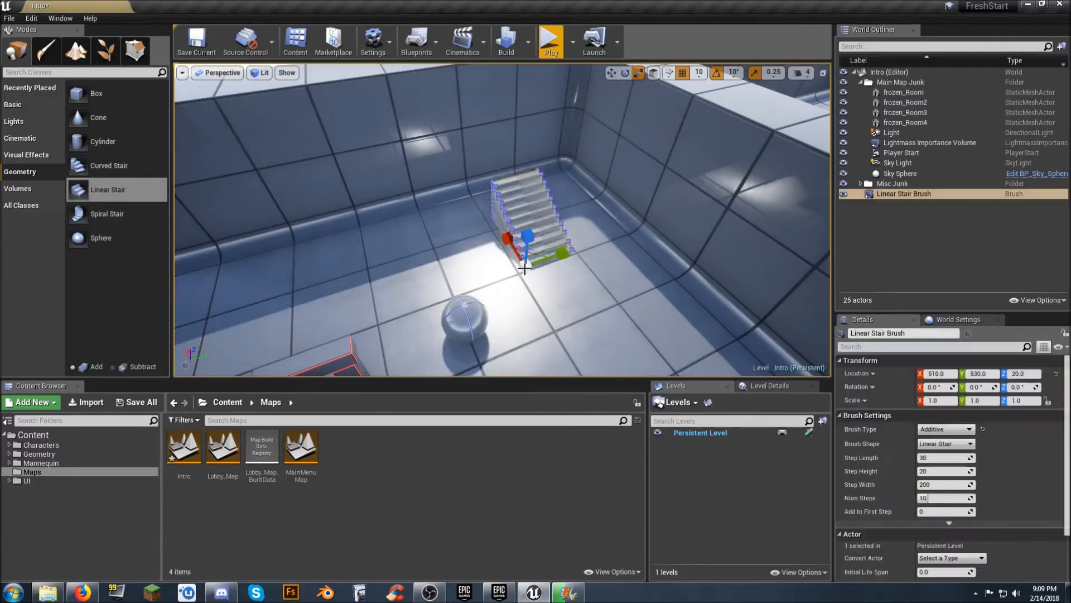
Rotate the linear stair brush 90° around Z.
click(625, 73)
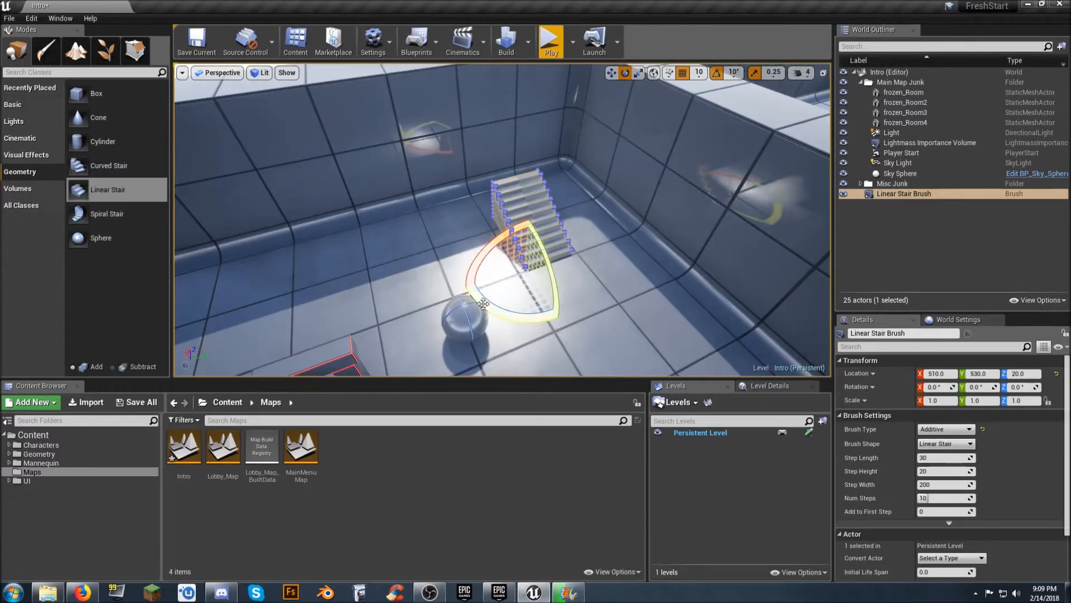
right_drag(526, 314, 679, 186)
key(w)
key(w)
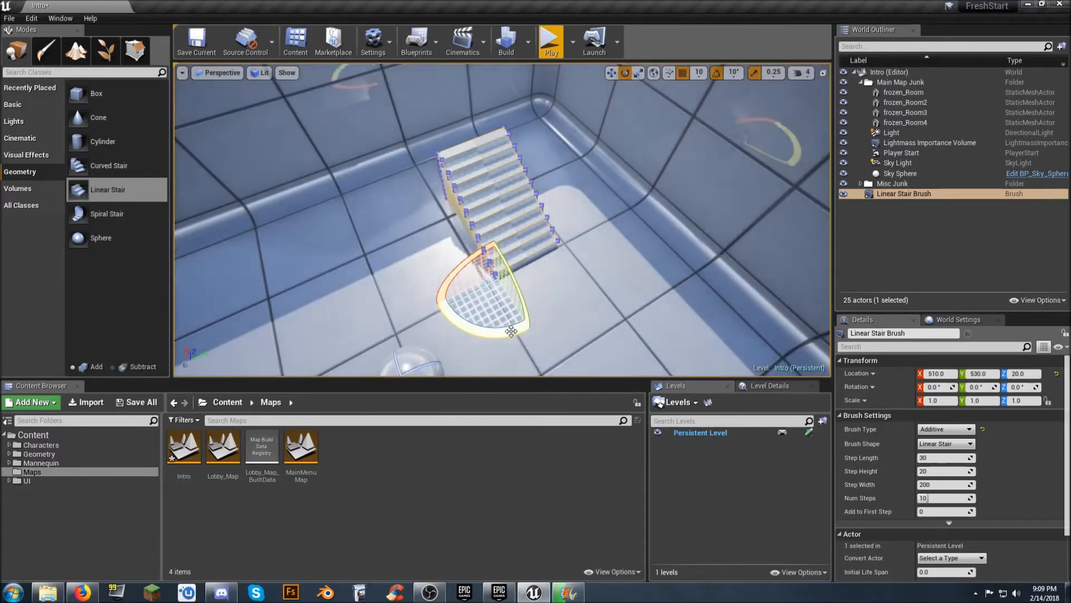
drag(486, 333, 533, 337)
click(1028, 386)
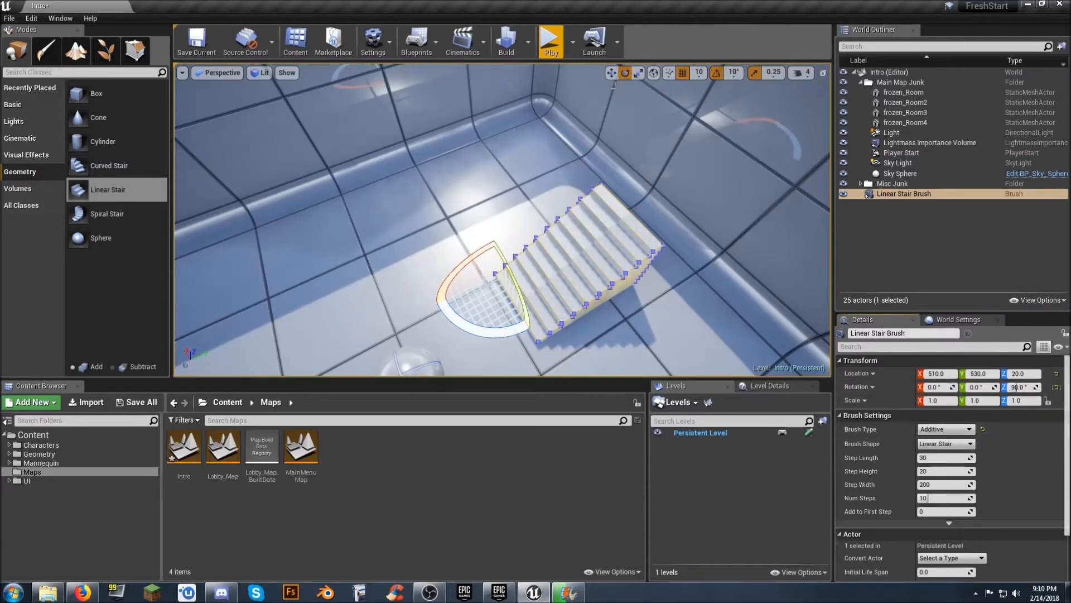
Move the rotated stair brush along X to 750, closer to the side wall.
click(612, 74)
mouse_move(581, 184)
right_down()
mouse_move(658, 156)
mouse_move(586, 212)
mouse_move(681, 173)
mouse_move(719, 173)
mouse_move(628, 171)
right_up()
drag(507, 227, 468, 228)
key(w)
mouse_move(523, 246)
right_down()
mouse_move(527, 291)
mouse_move(541, 259)
right_up()
key(s)
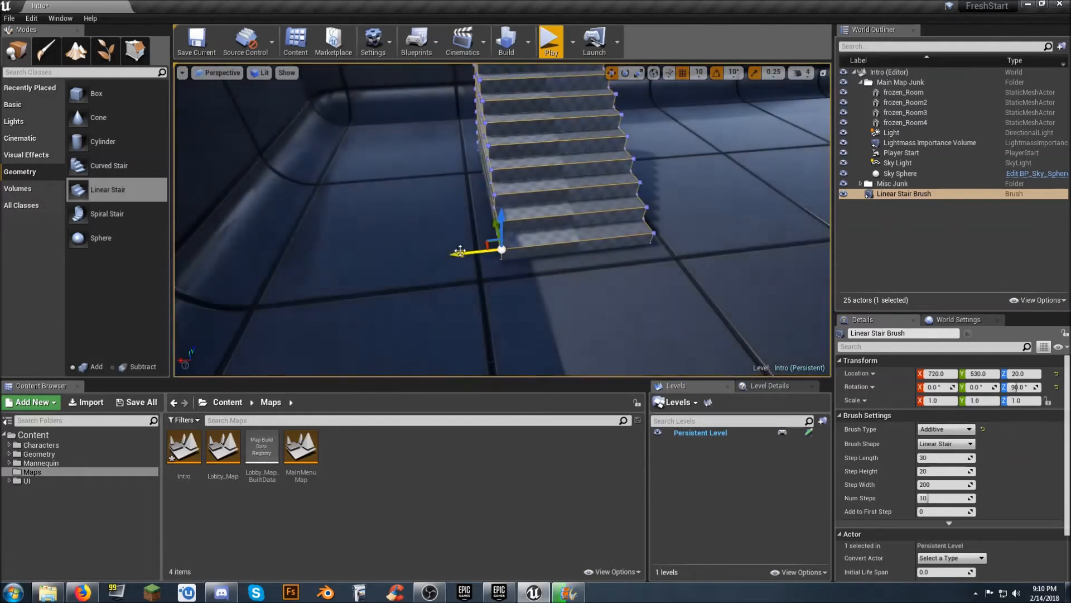
mouse_move(460, 254)
mouse_down()
mouse_move(437, 257)
mouse_move(599, 290)
mouse_move(677, 223)
mouse_move(438, 263)
mouse_up()
mouse_move(437, 264)
right_down()
mouse_move(424, 240)
mouse_move(334, 237)
mouse_move(540, 272)
right_up()
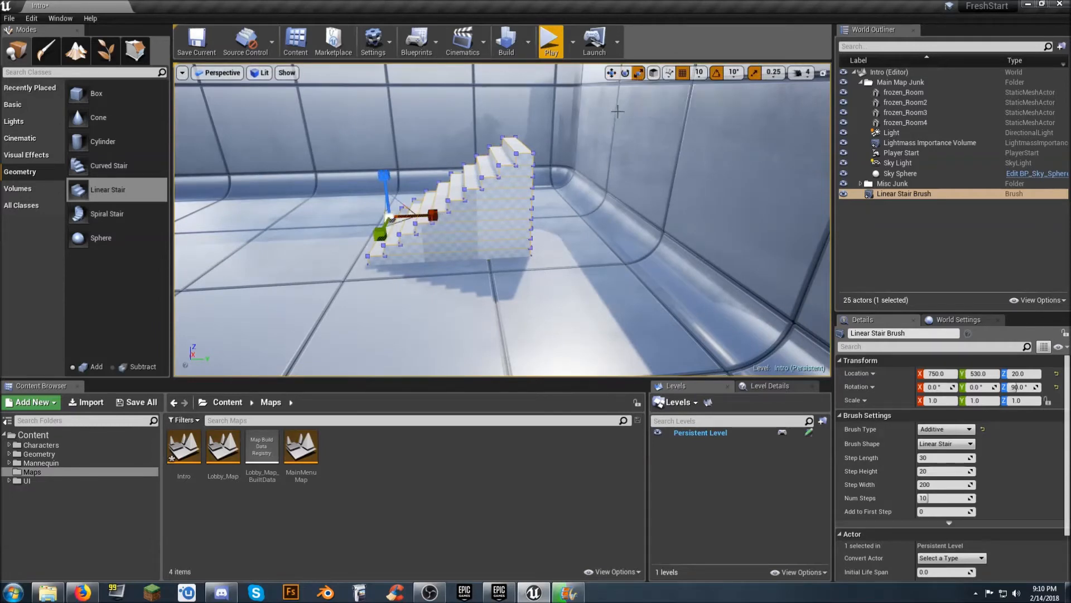
Scale the stair brush to 3.0 in Z and 1.75 in X toward the height of the room wall.
double_click(866, 195)
right_drag(474, 220, 466, 212)
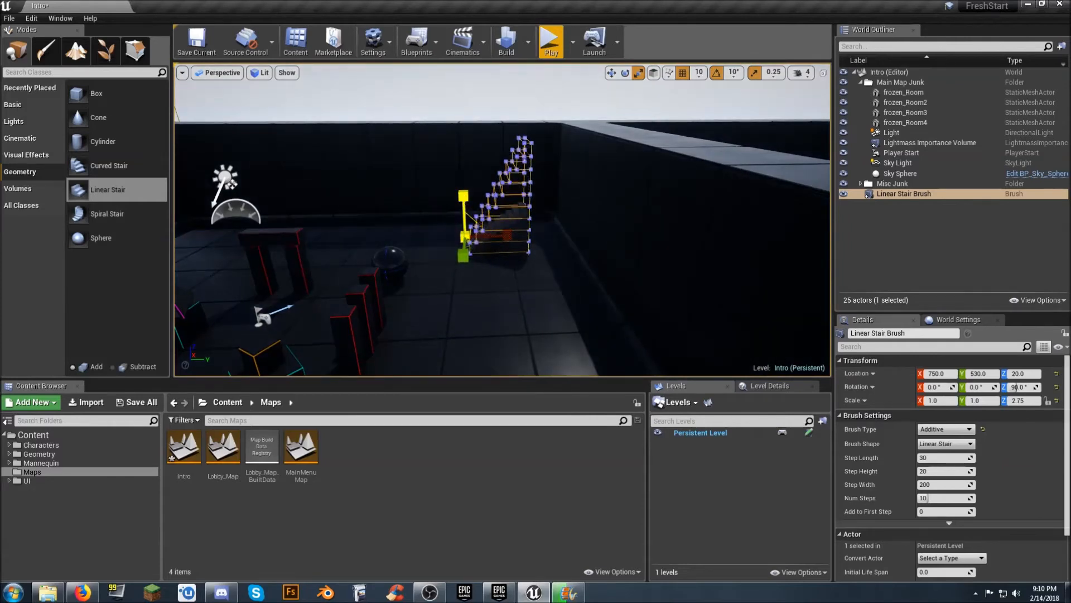
drag(463, 196, 463, 187)
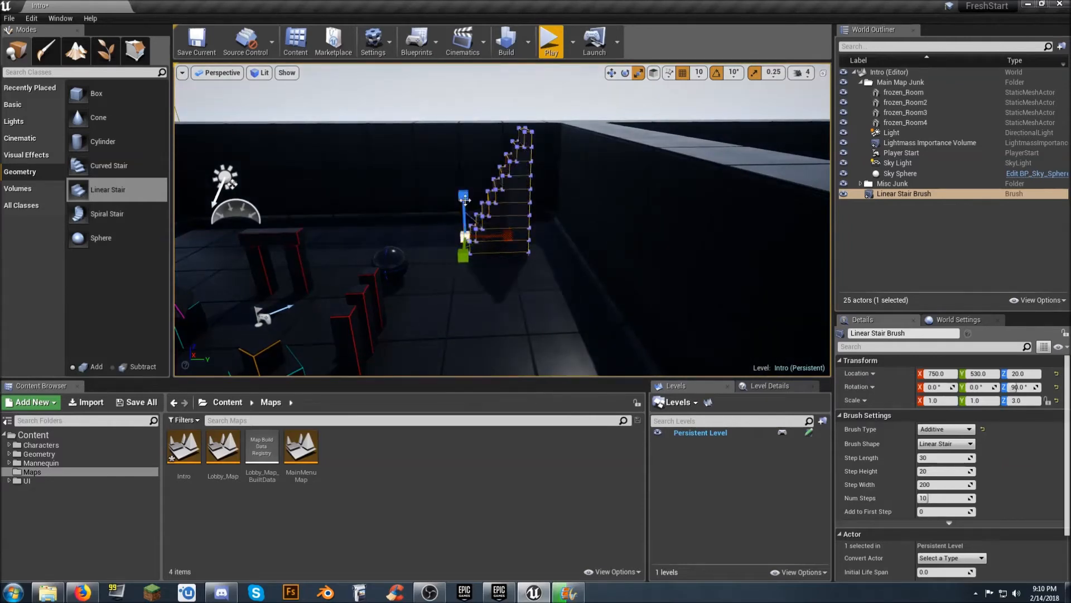
mouse_move(506, 238)
mouse_down()
mouse_move(543, 237)
mouse_move(508, 239)
mouse_up()
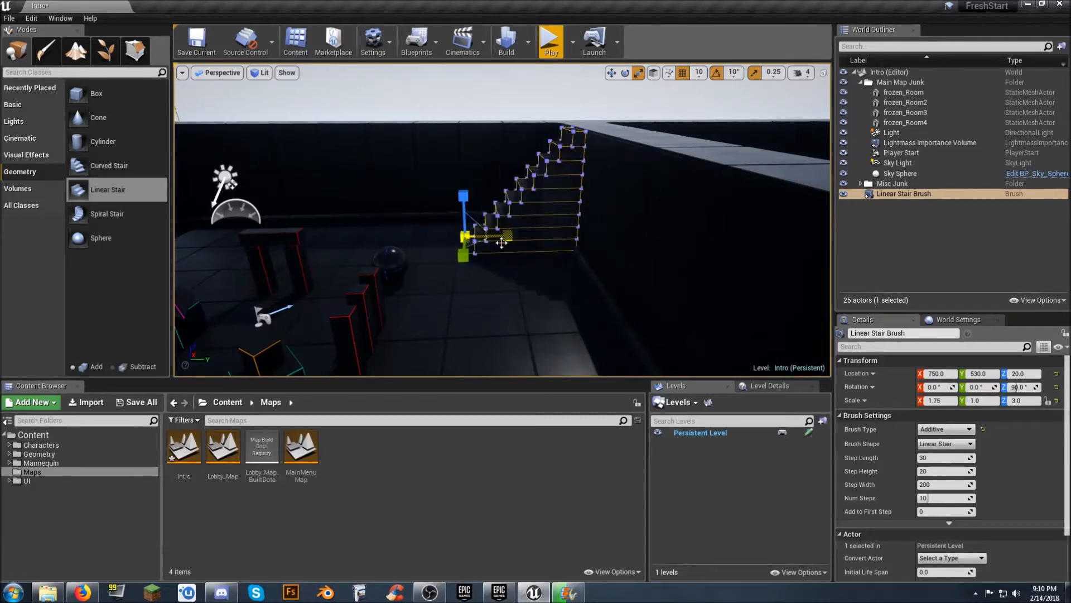
Move the stair brush back from the end wall along Y to -50.
mouse_move(501, 260)
right_down()
mouse_move(507, 223)
mouse_move(503, 250)
right_up()
key(w)
key(s)
key(s)
right_drag(489, 298, 479, 308)
key(w)
drag(515, 257, 393, 260)
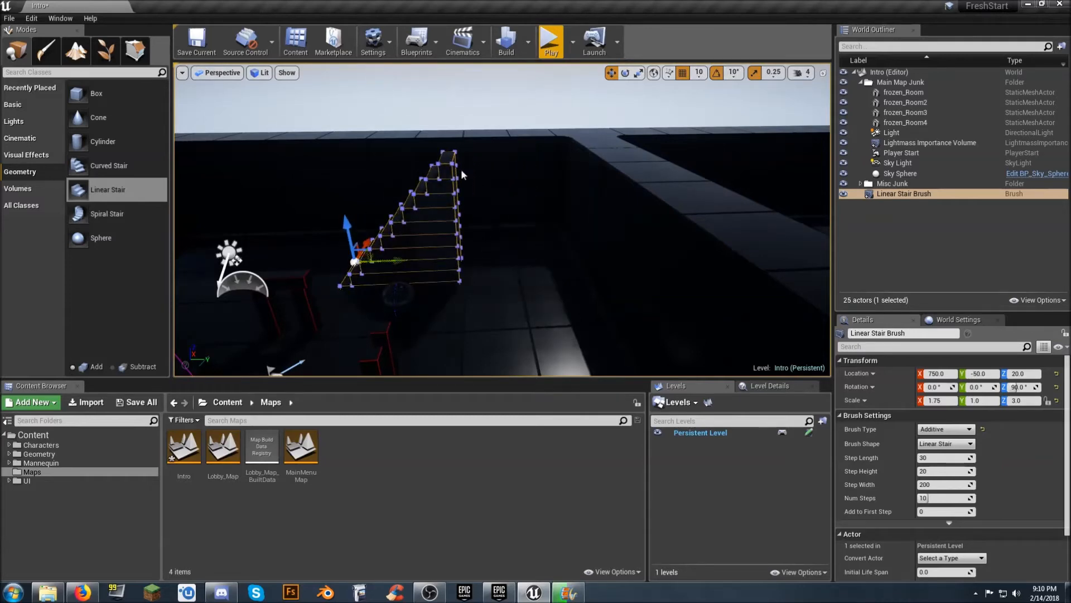
Lengthen the staircase to the end wall by scaling the brush to 3.75 in X.
click(638, 75)
mouse_move(400, 263)
mouse_down()
mouse_move(399, 243)
mouse_move(476, 208)
mouse_up()
key(w)
right_drag(500, 278, 686, 338)
key(a)
key(s)
key(a)
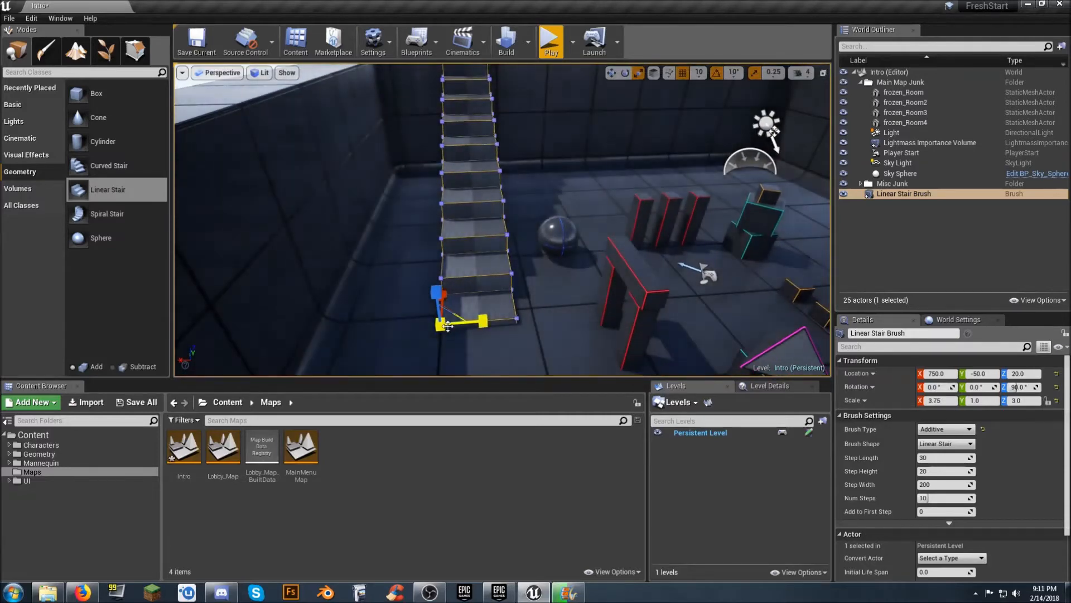
Move the staircase against the side wall at X 900 and widen it to a Y scale of 2.0.
click(611, 73)
drag(404, 326, 330, 324)
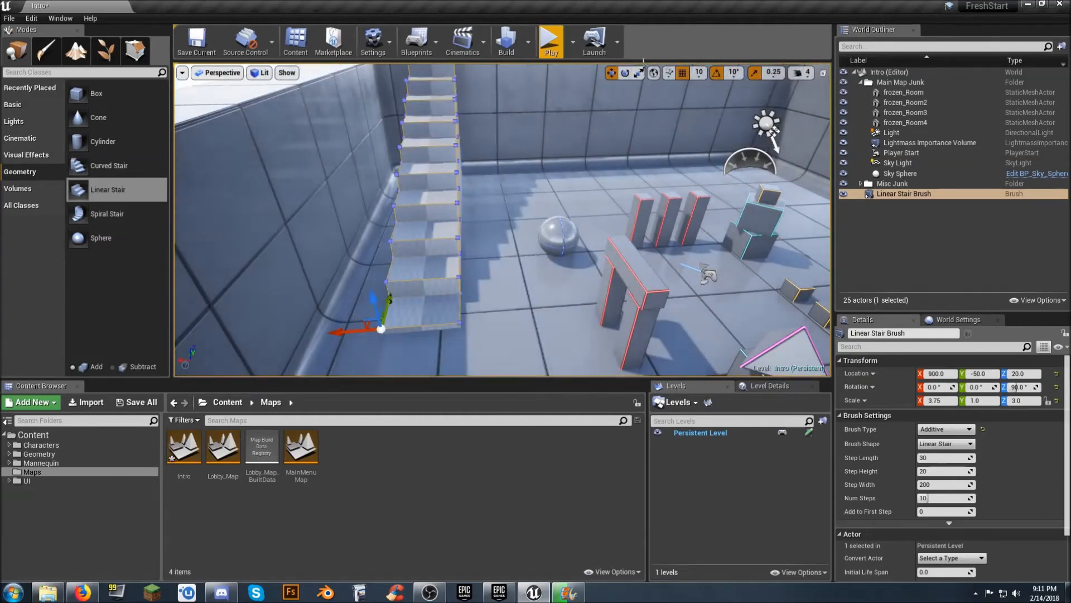
click(637, 72)
drag(420, 328, 476, 326)
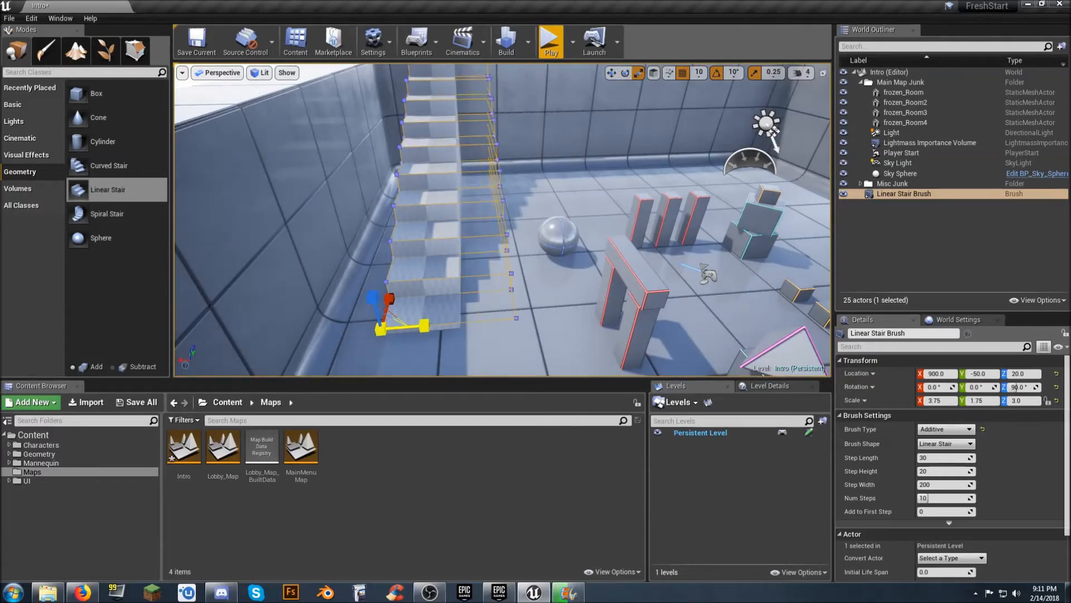
drag(476, 326, 493, 325)
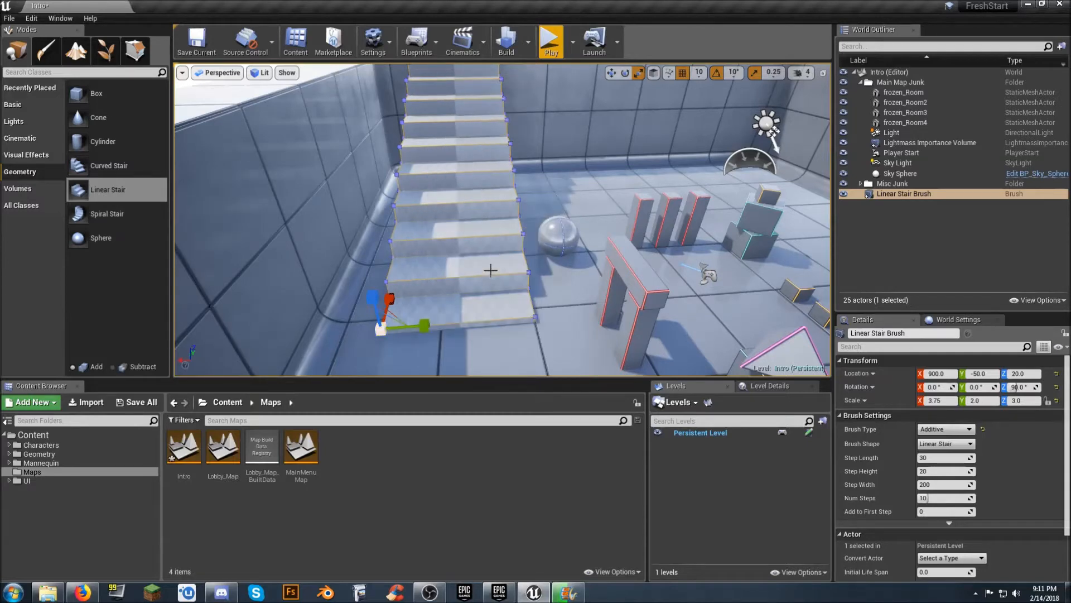
Raise the stair brush to a Z location of 60.
right_drag(491, 270, 335, 274)
click(612, 72)
drag(432, 166, 432, 156)
Rescale the staircase to about 3.49 in X and 2.82 in Z with scale snapping off, and restore snapping.
click(639, 73)
right_drag(655, 136, 655, 120)
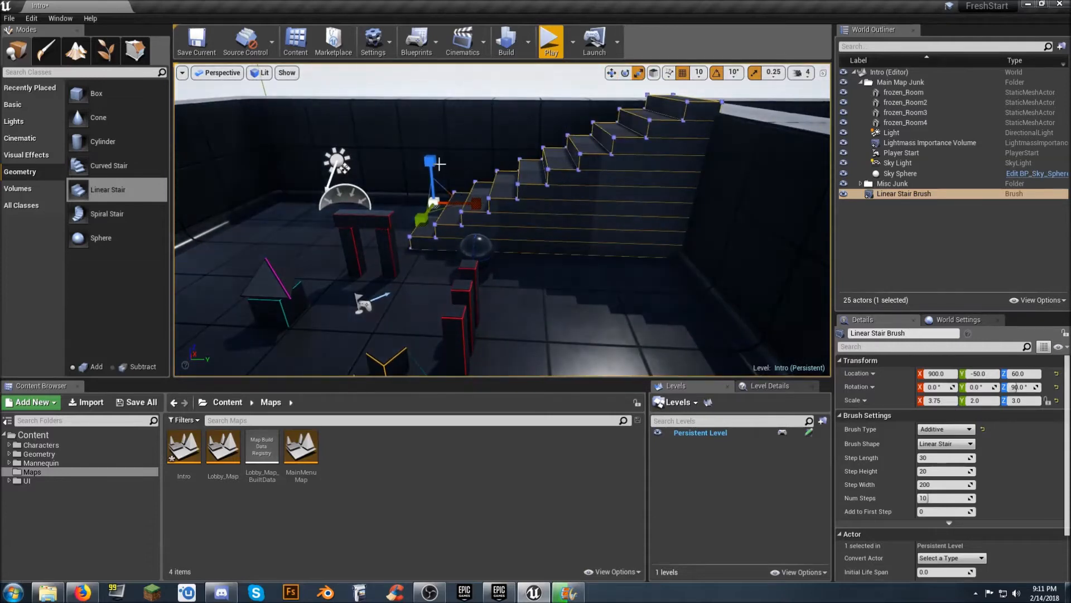
drag(430, 160, 430, 166)
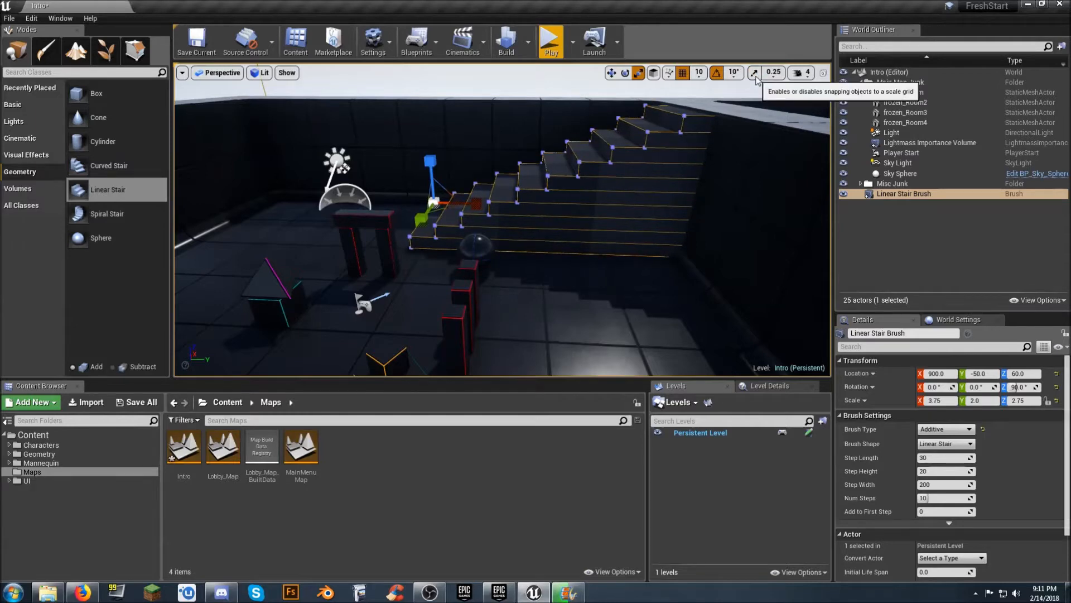
drag(431, 171, 431, 167)
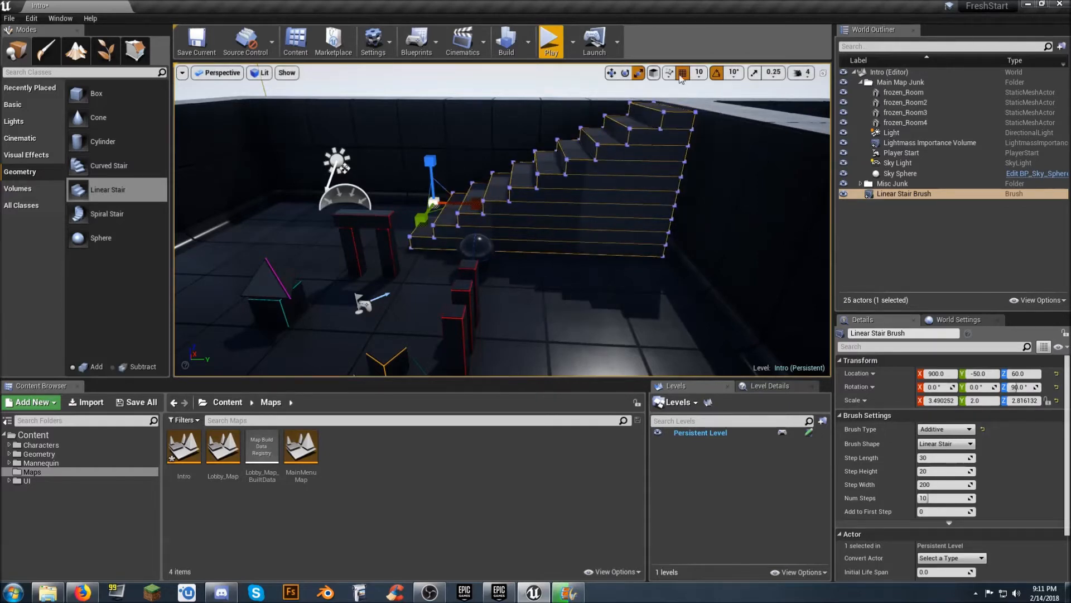
click(753, 73)
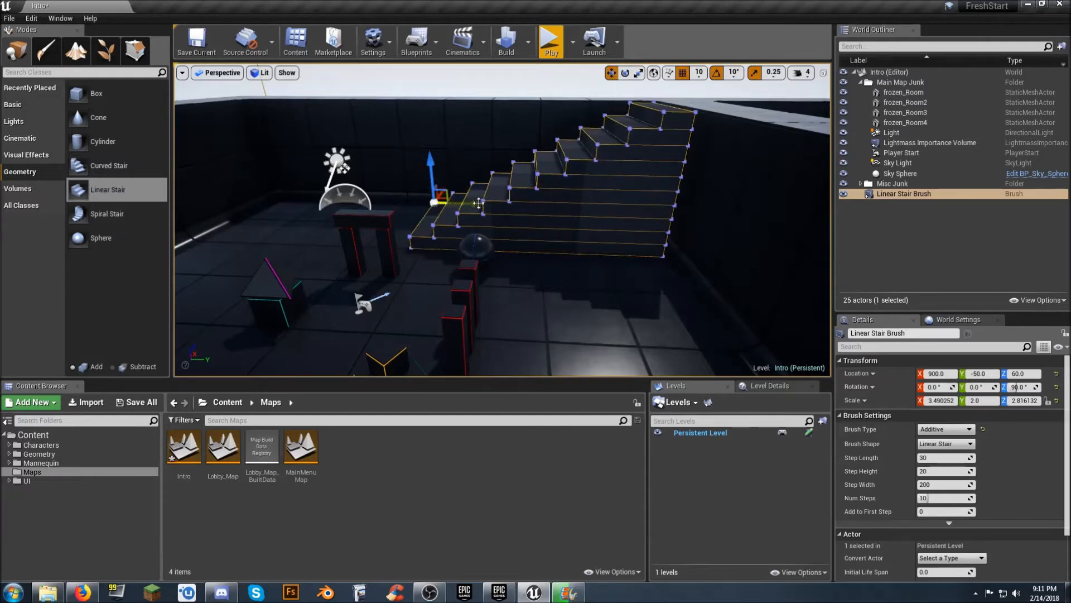
Move the staircase toward the end wall to Y 20 and check its lowest steps up close.
drag(479, 203, 481, 203)
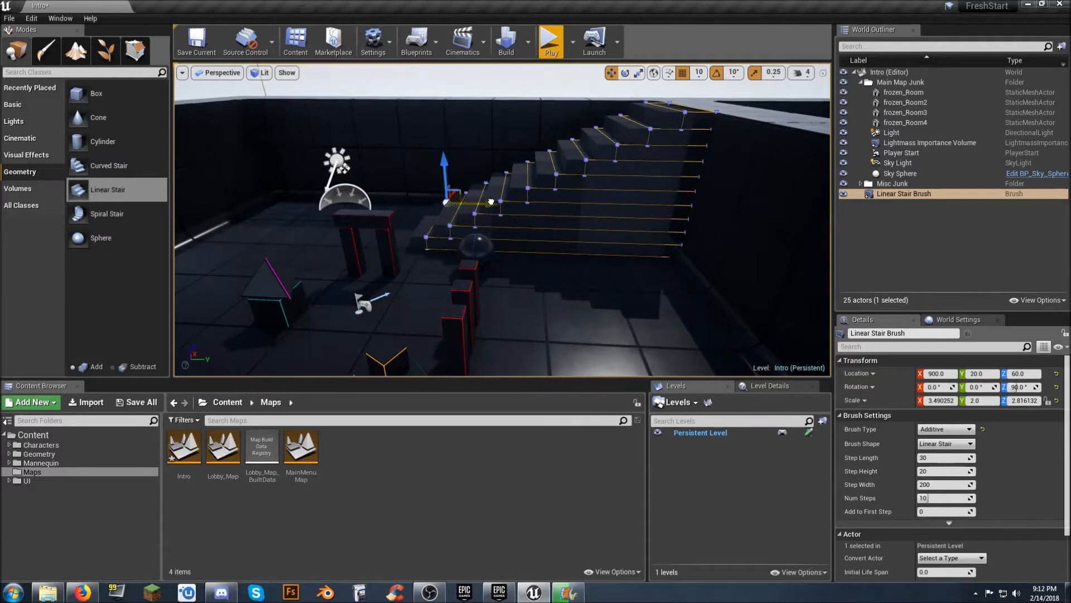
key(w)
right_drag(578, 199, 707, 231)
key(s)
key(a)
key(w)
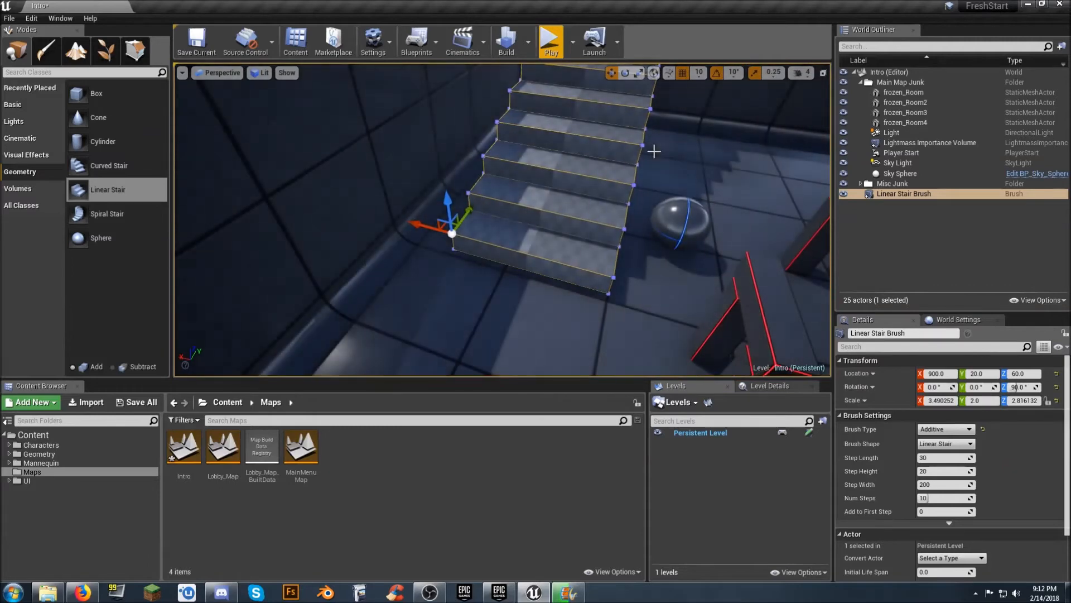
Play-test the level by running the character to the staircase and around the blocks, and end the session.
click(550, 42)
key(w)
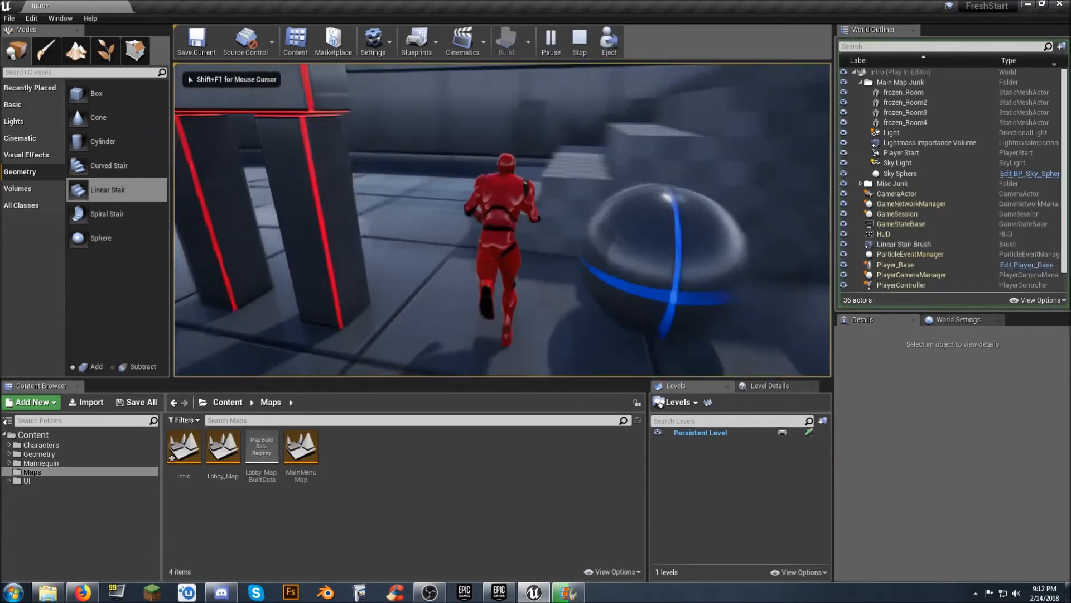
key(w)
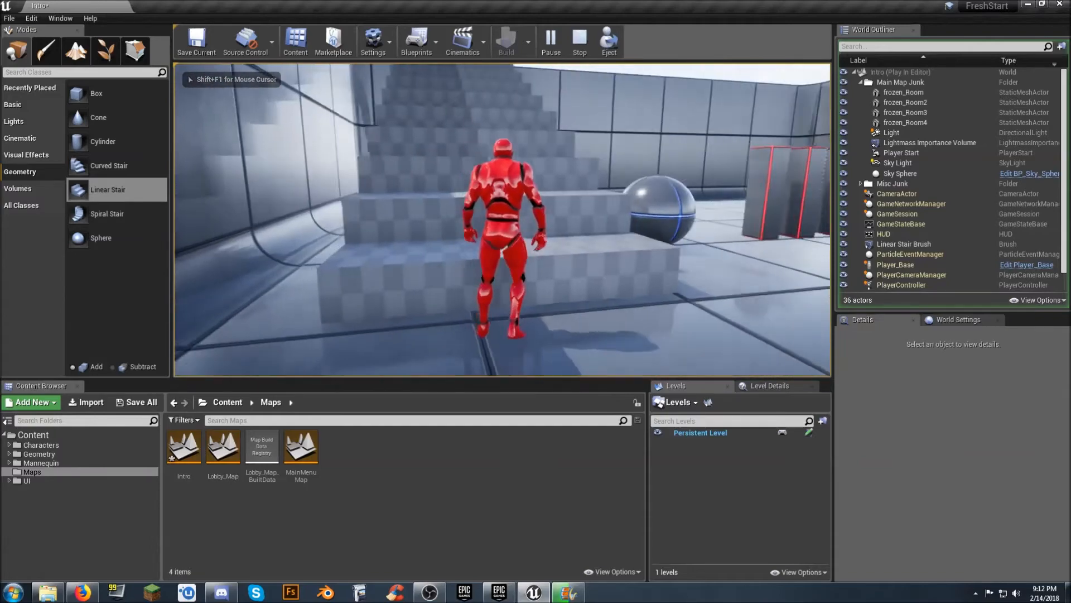
key(w)
key(d)
key(w)
key(a)
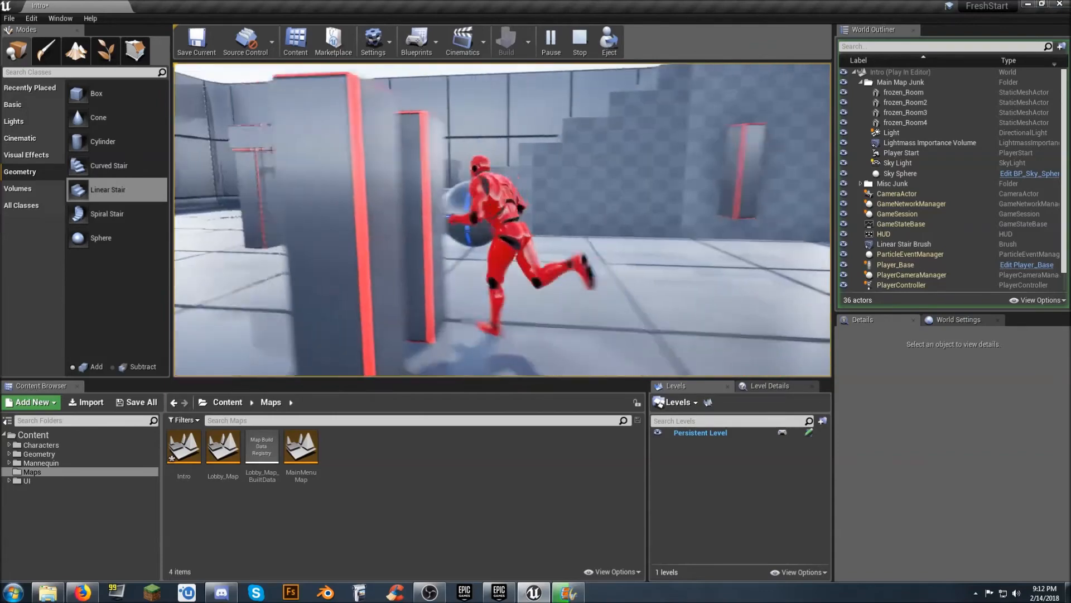
key(w)
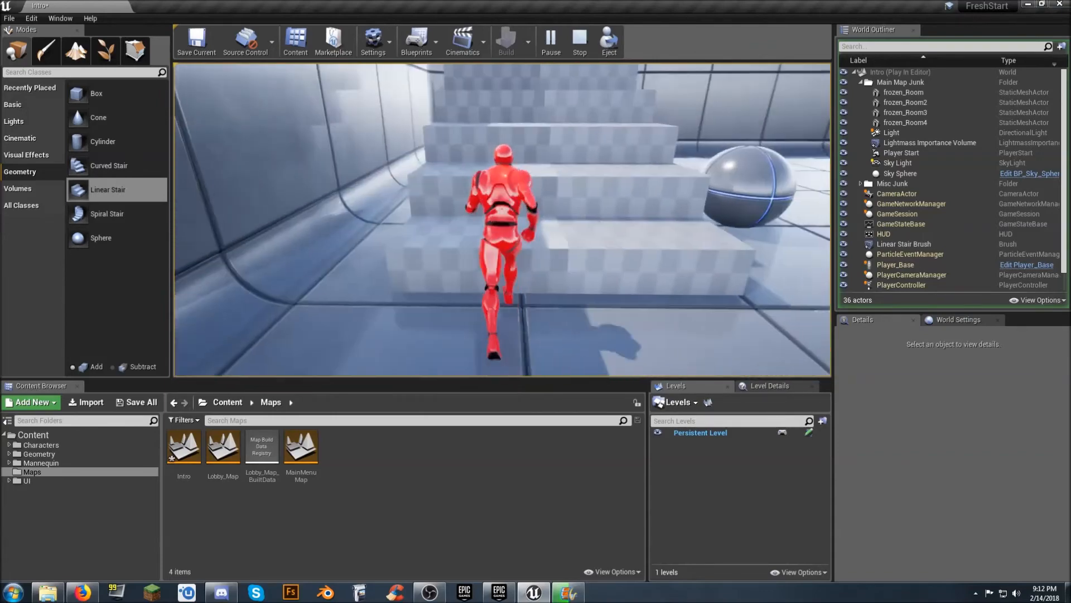
key(w)
key(a)
key(s)
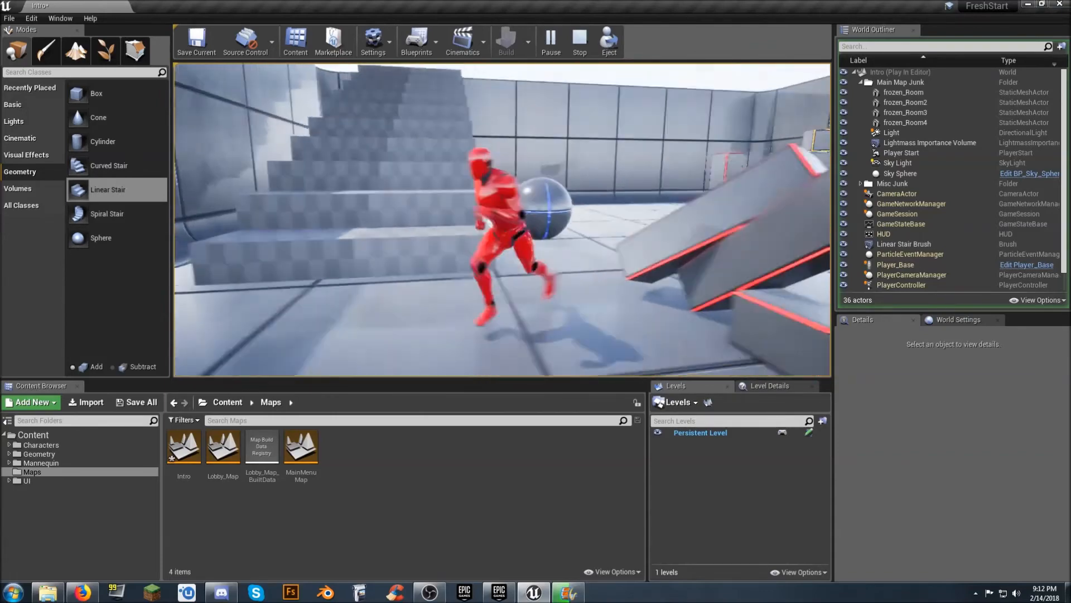
key(Escape)
Increase the linear stair brush's number of steps to 18.
right_drag(502, 220, 363, 226)
key(d)
key(s)
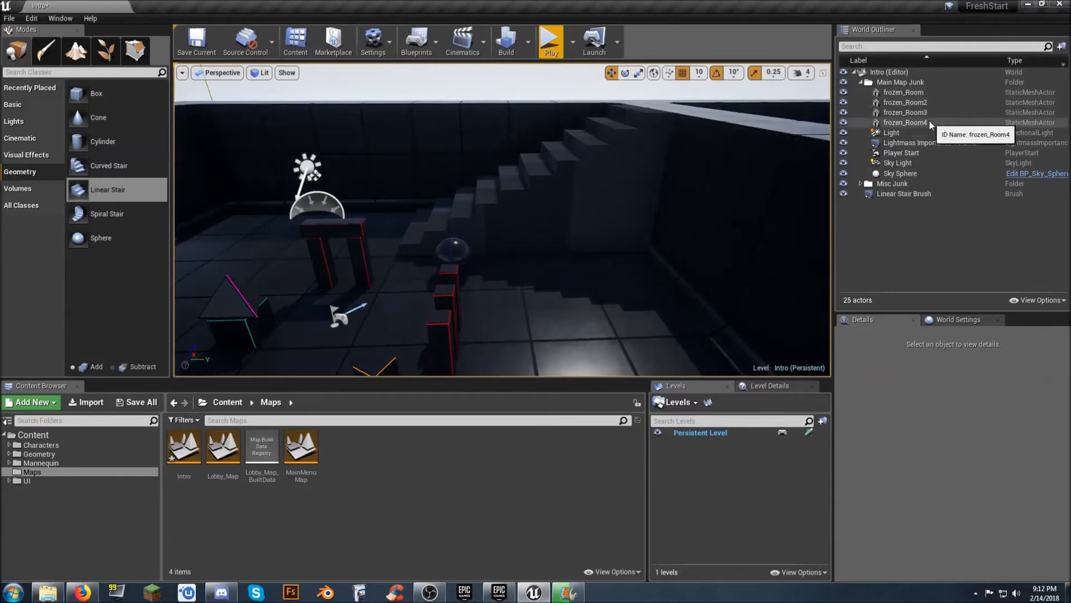
click(928, 197)
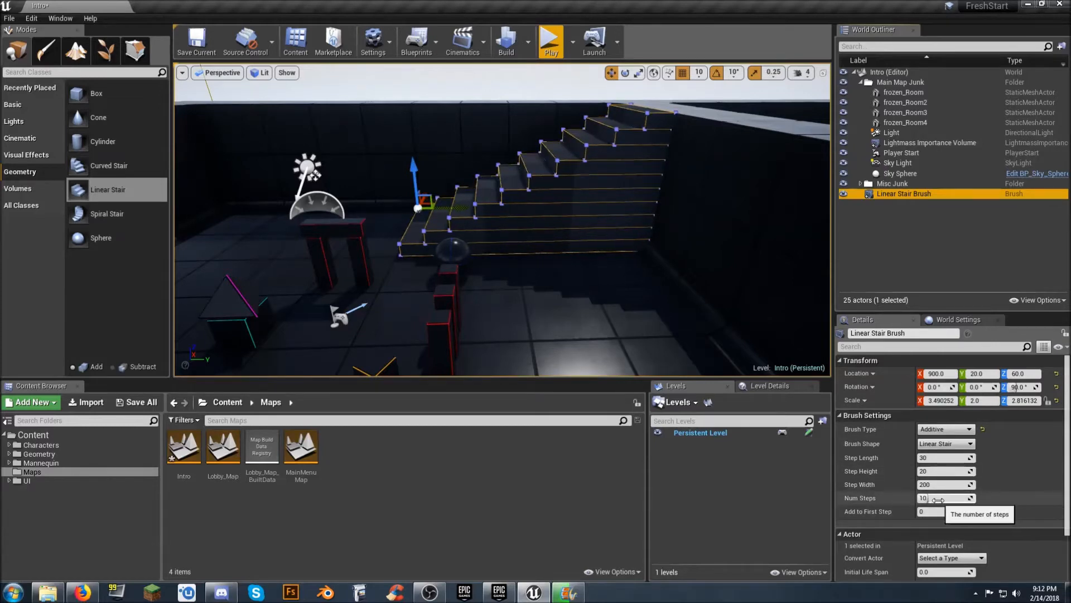
mouse_move(927, 499)
mouse_down()
mouse_move(947, 499)
mouse_move(932, 499)
mouse_up()
right_drag(726, 321, 747, 298)
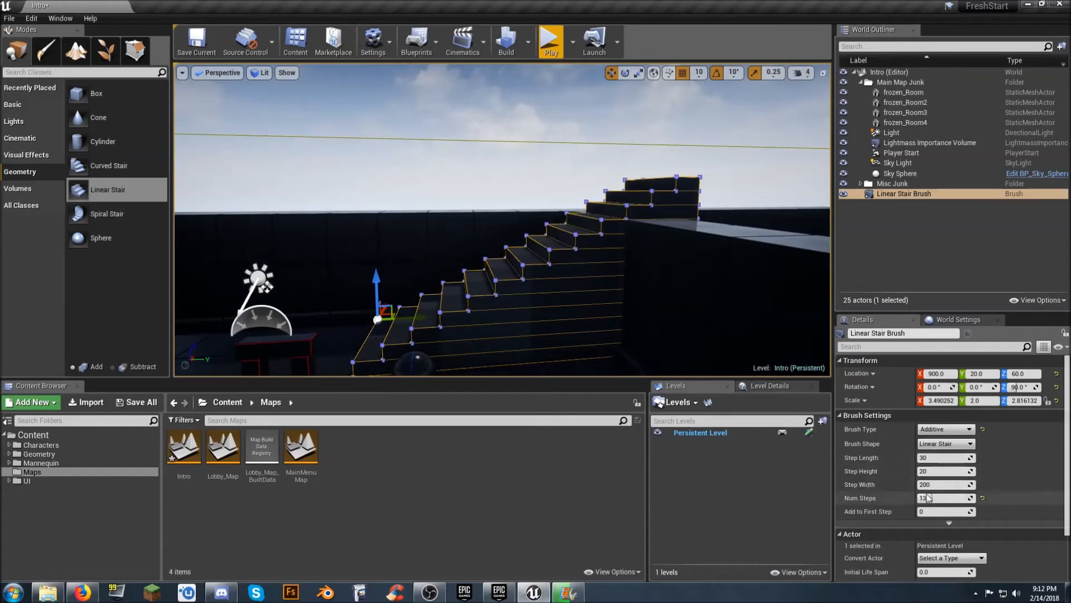
drag(930, 498, 939, 498)
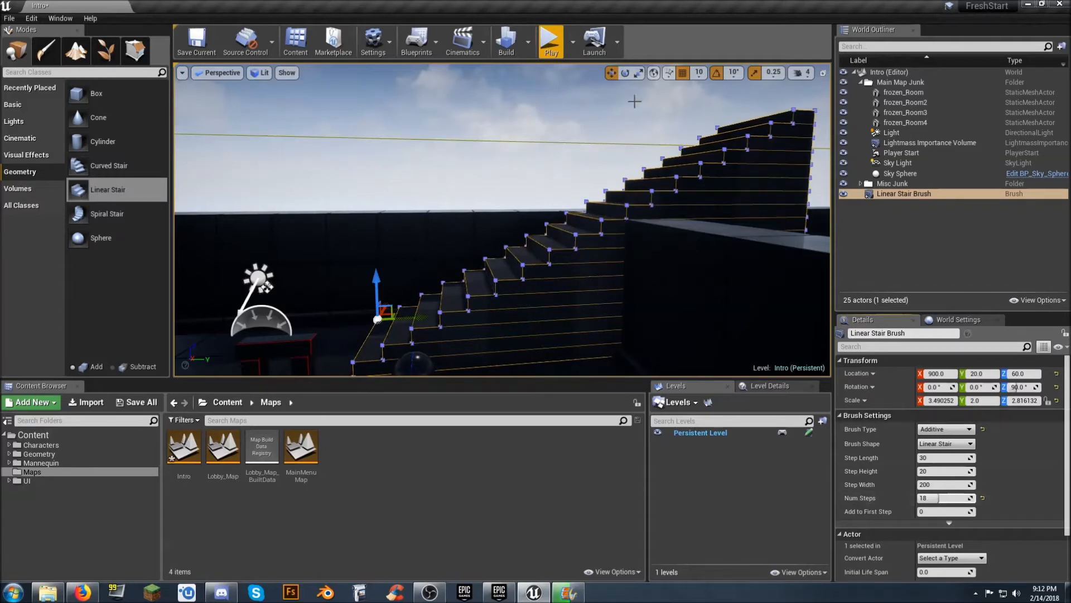
Shrink the 18-step staircase to a scale of 2.0 in both X and Z.
click(638, 73)
drag(424, 321, 420, 321)
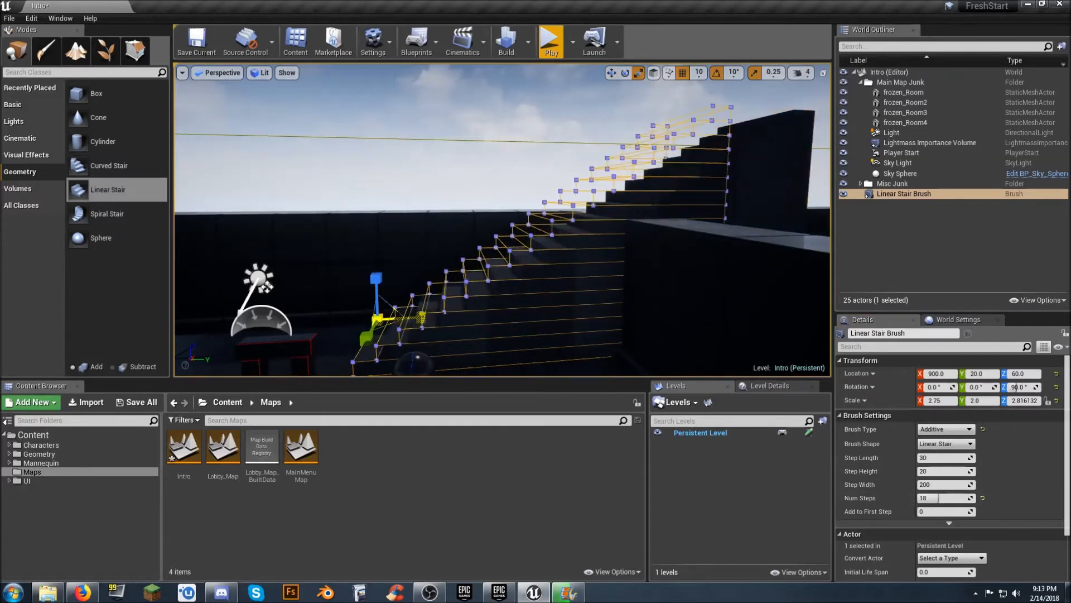
mouse_move(376, 278)
mouse_down()
mouse_move(392, 308)
mouse_move(417, 306)
mouse_move(420, 317)
mouse_up()
mouse_move(632, 157)
right_down()
mouse_move(625, 143)
mouse_move(628, 240)
mouse_move(640, 209)
right_up()
Turn off scale snapping and shrink the staircase to a scale of about 1.92 in X and about 1.52 in Z.
click(754, 73)
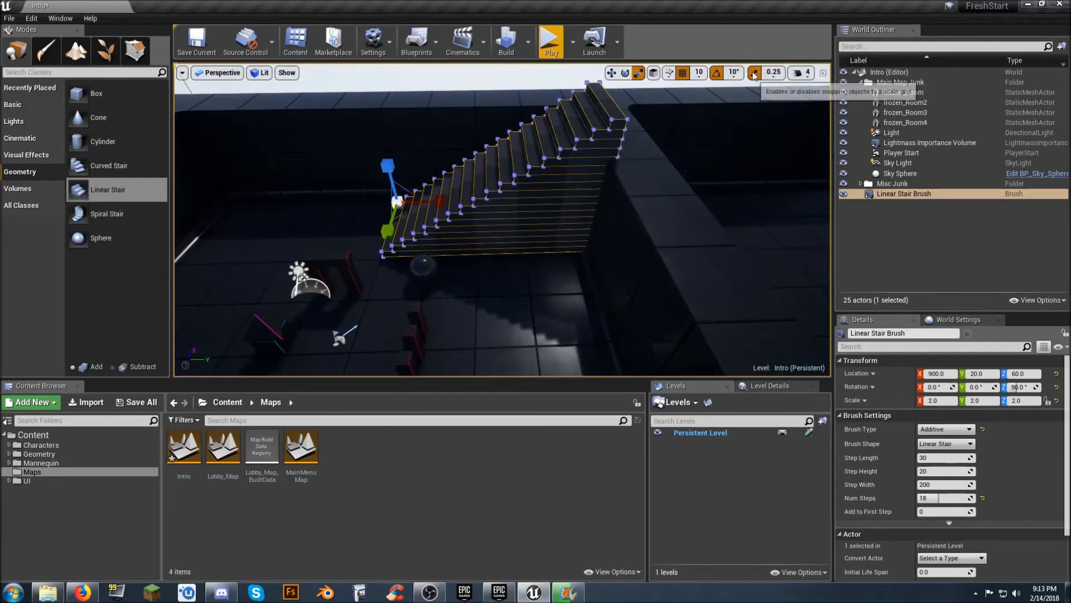
drag(438, 206, 435, 206)
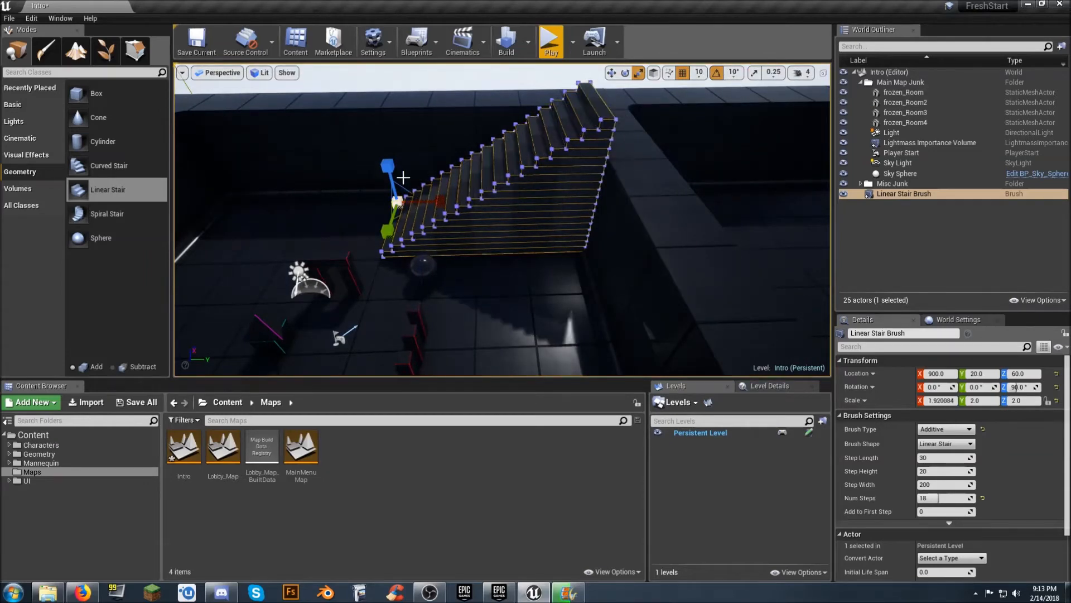
drag(388, 172, 389, 174)
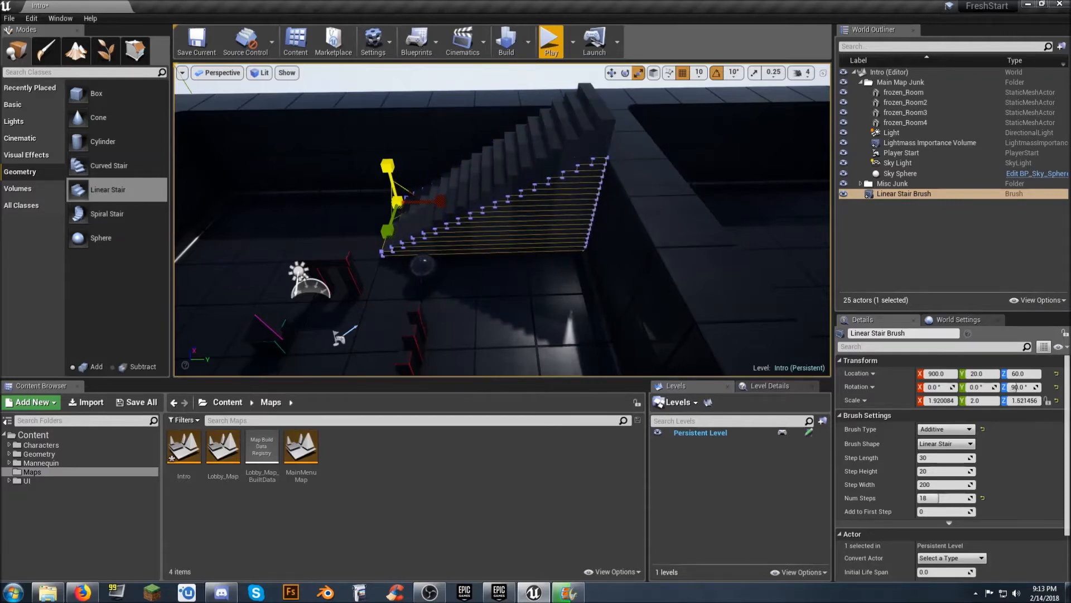
Play-test the level by running the character up to the foot of the rescaled staircase, and end the session.
click(551, 41)
key(w)
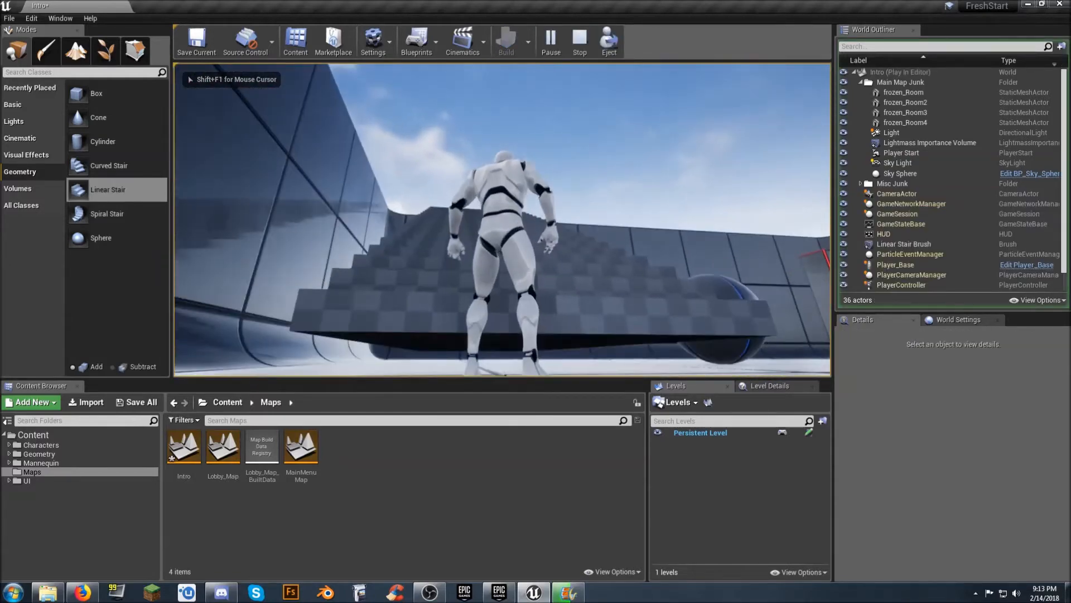
key(Escape)
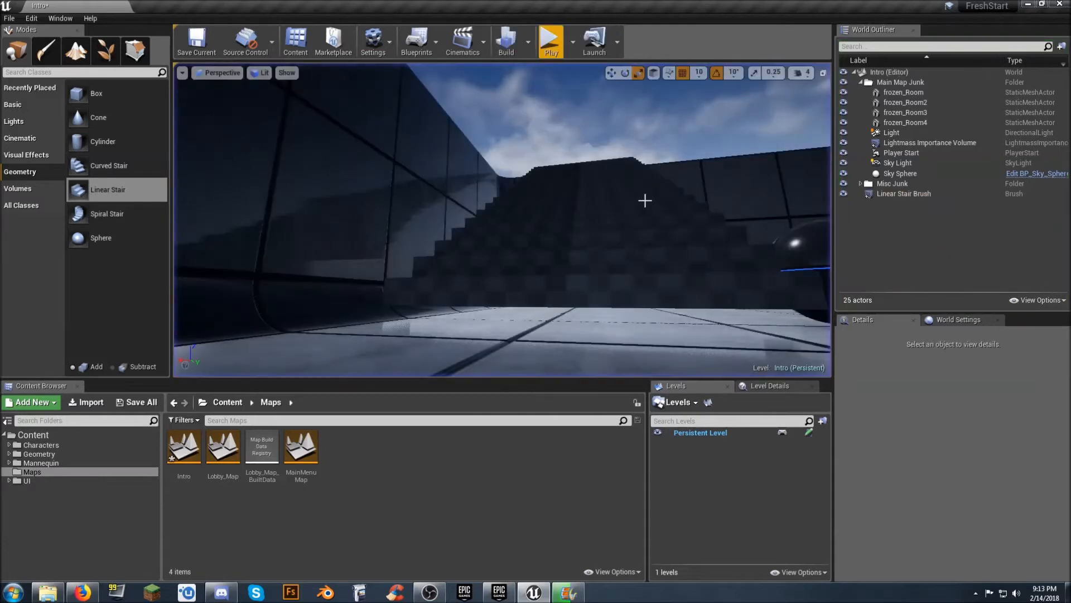
Select the Linear Stair Brush and lower it to a Z location of 30.
click(627, 193)
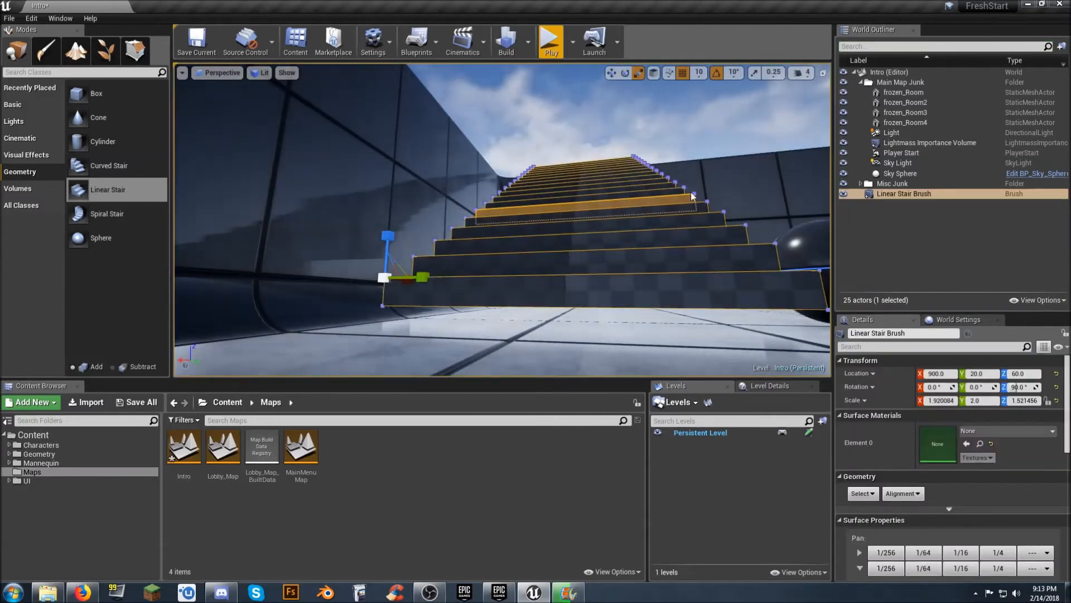
click(900, 221)
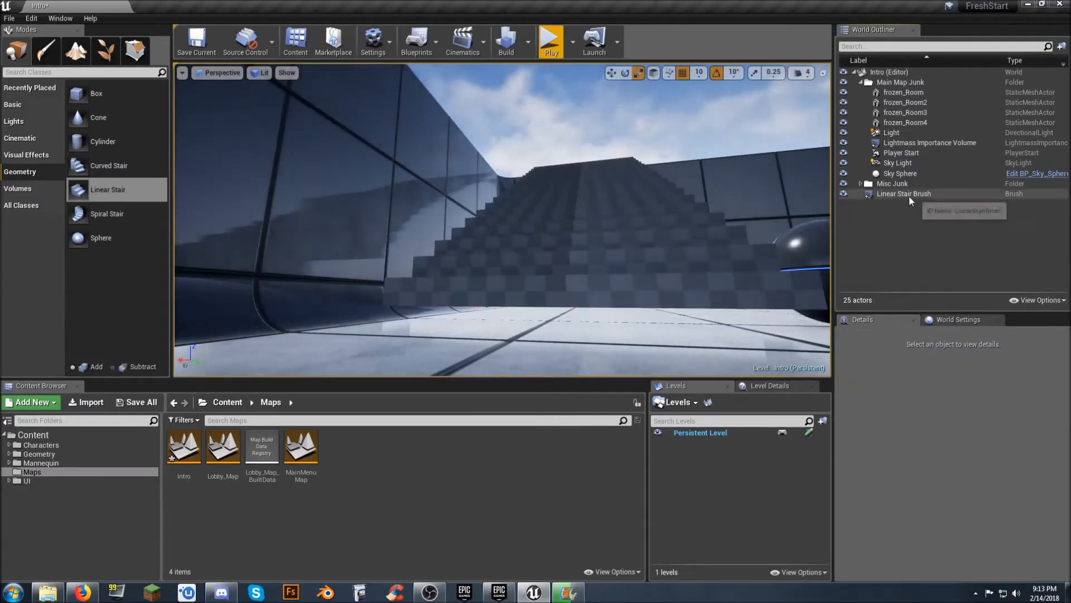
click(909, 196)
click(611, 73)
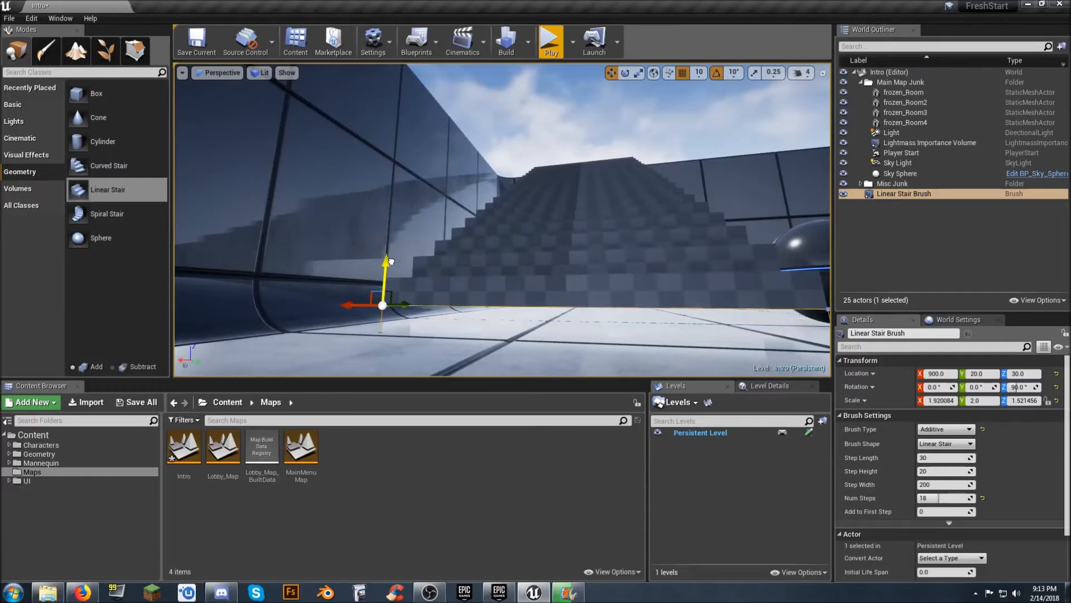
Play-test the lowered staircase by running the character up to the wall top and back down, and end the session.
click(551, 42)
key(w)
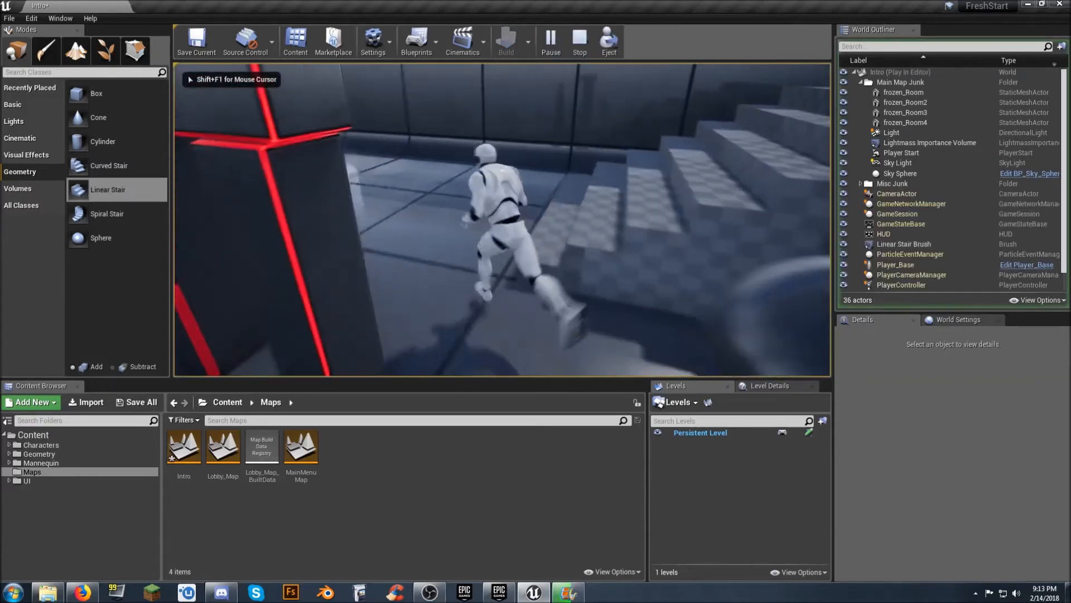
key(w)
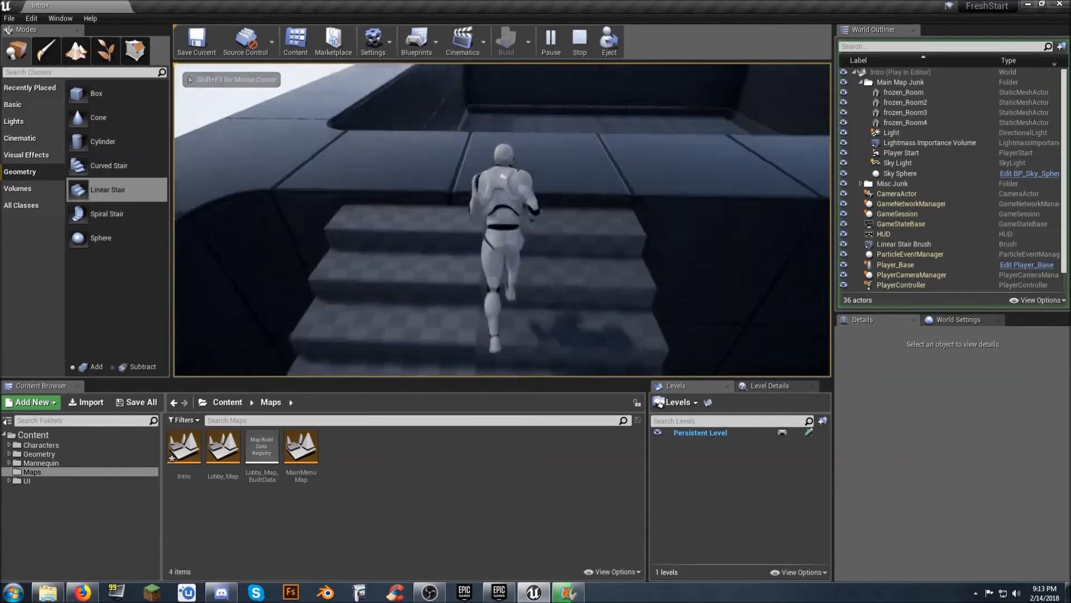
key(w)
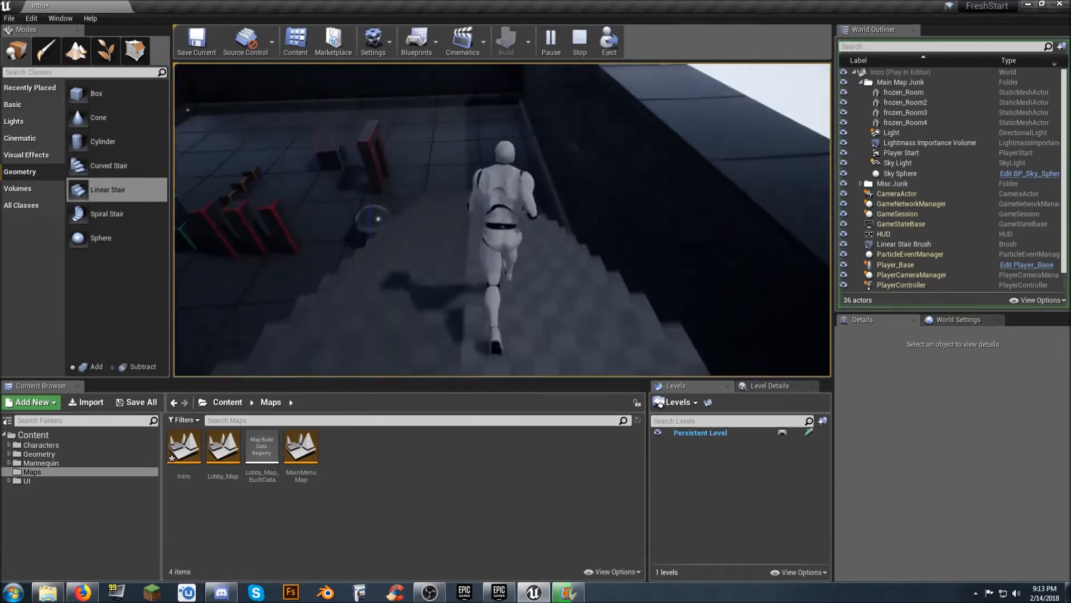
key(w)
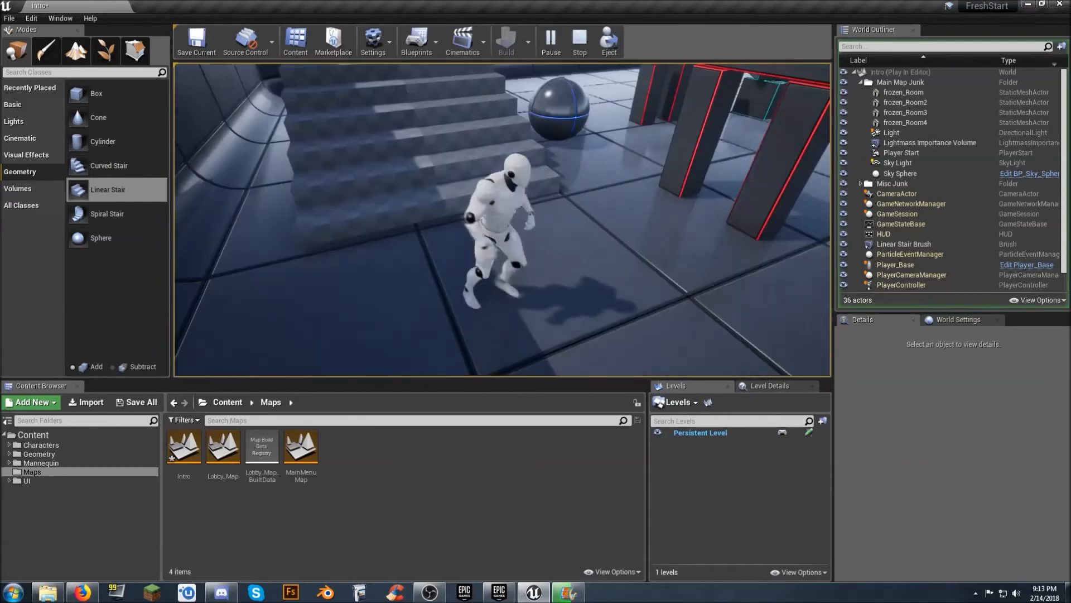
key(w)
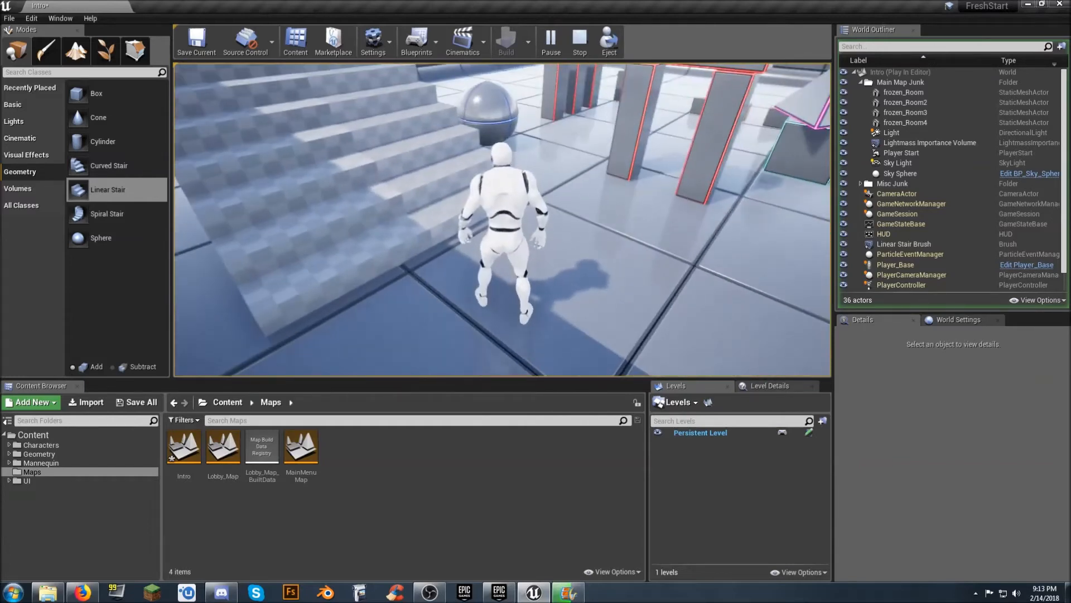
key(Escape)
Try to select the front faces of the lowest stair steps together.
click(443, 208)
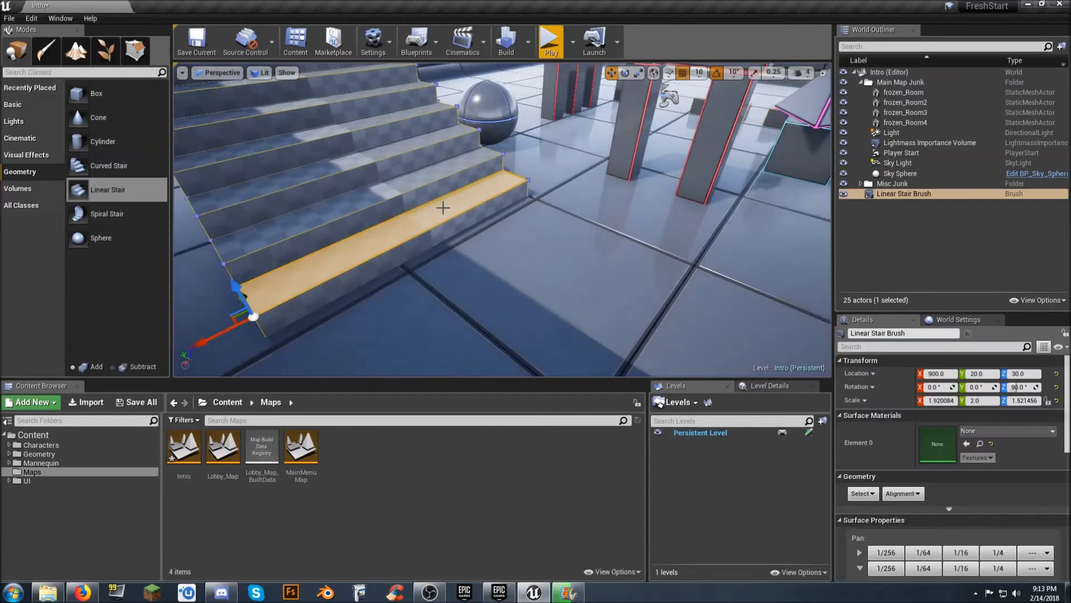
key(f)
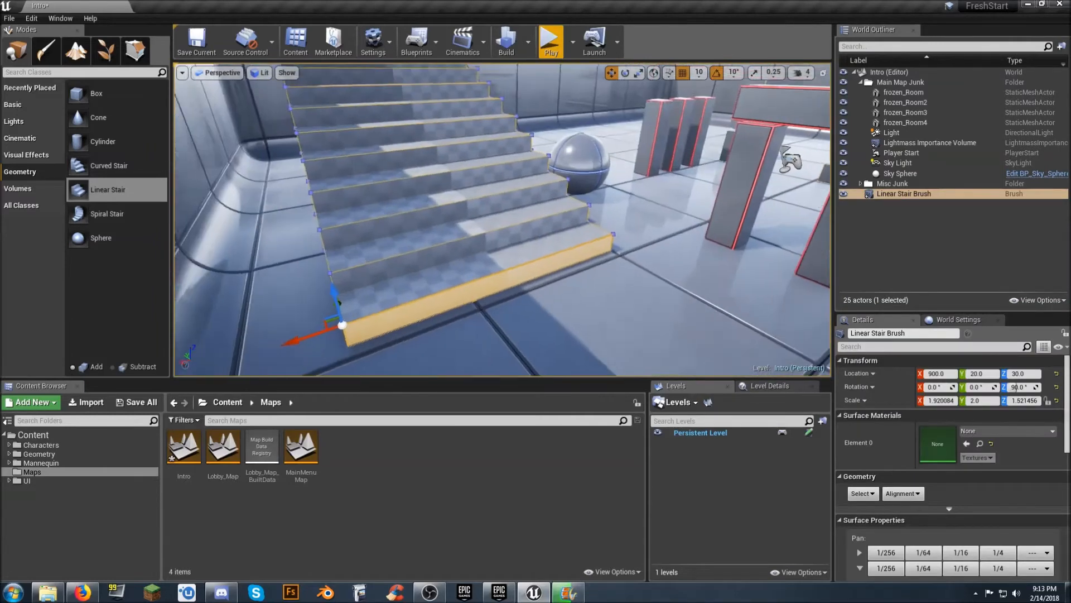
click(560, 240)
click(552, 214)
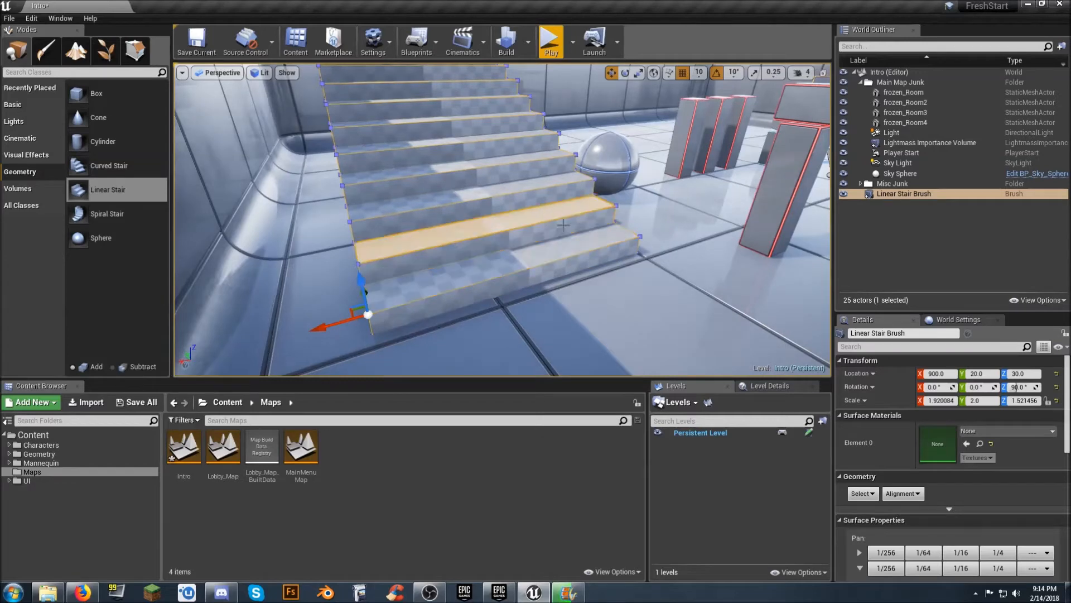
click(582, 260)
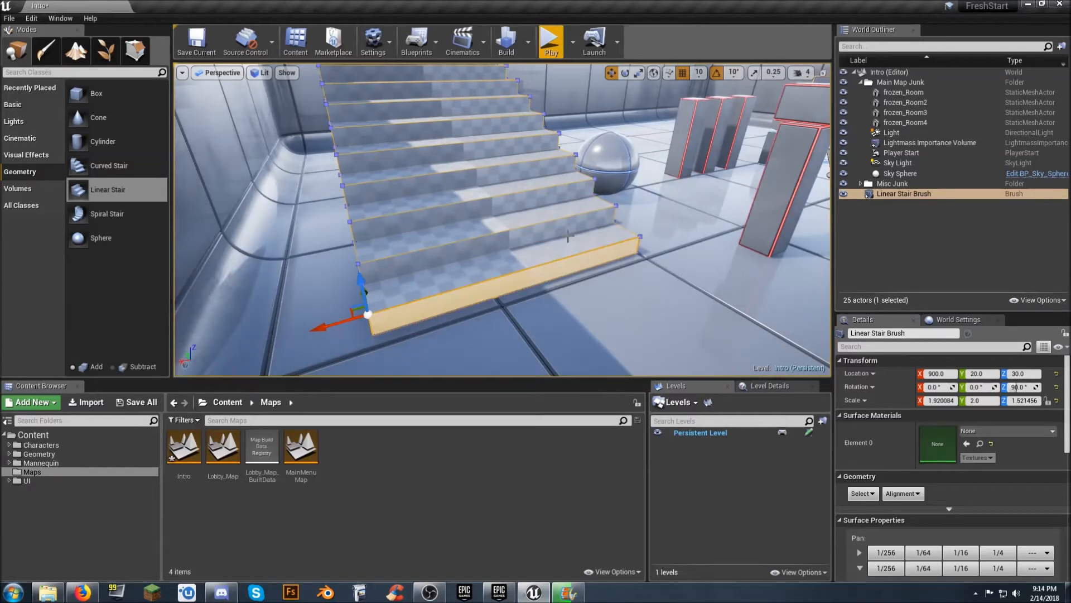
ctrl+click(554, 215)
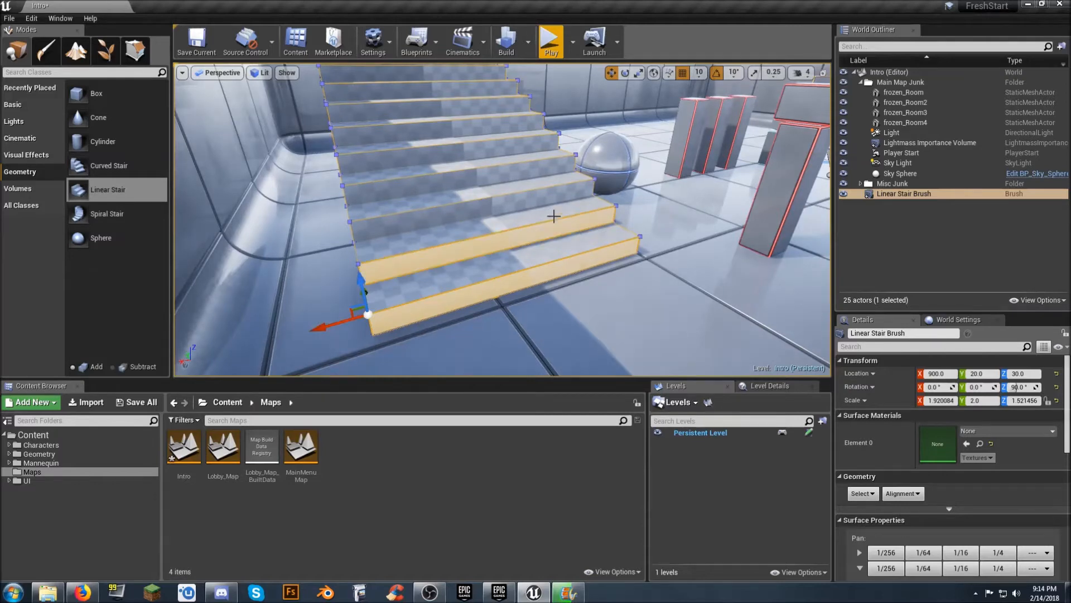
ctrl+click(541, 196)
ctrl+click(512, 163)
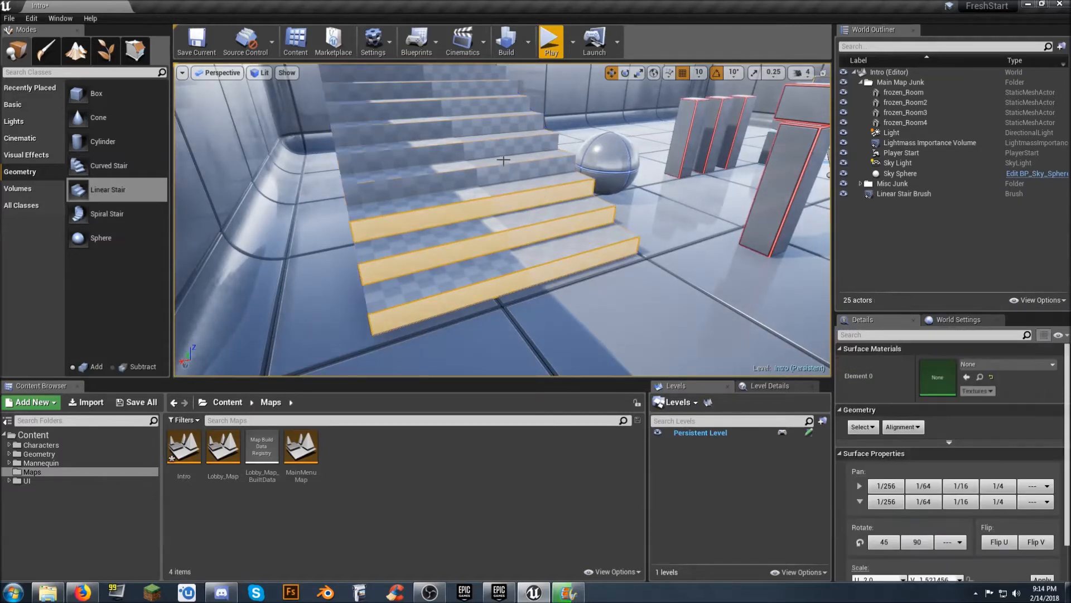
click(571, 259)
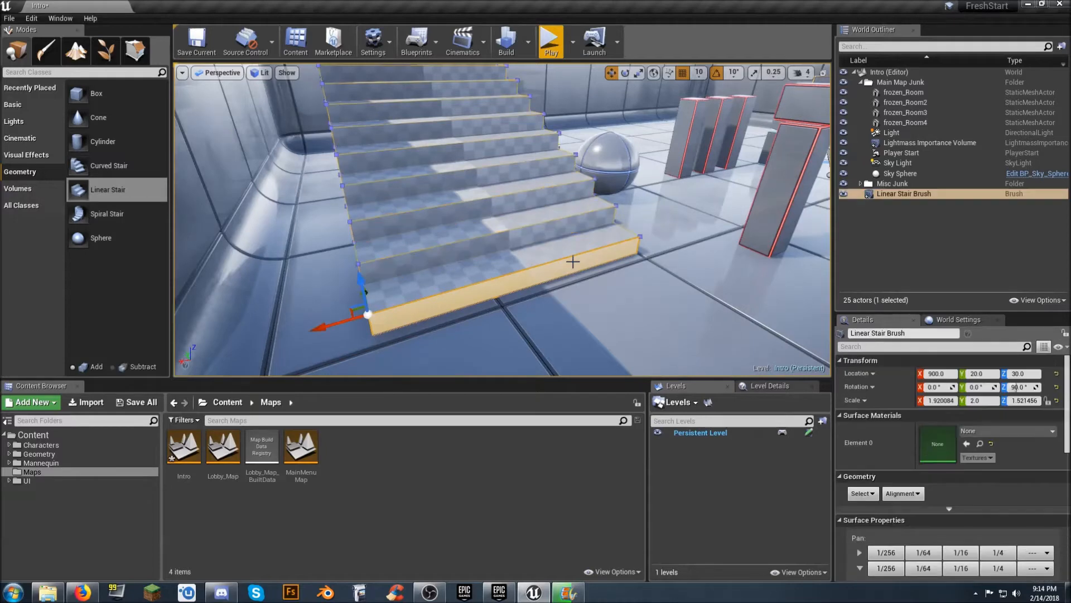
ctrl+click(557, 234)
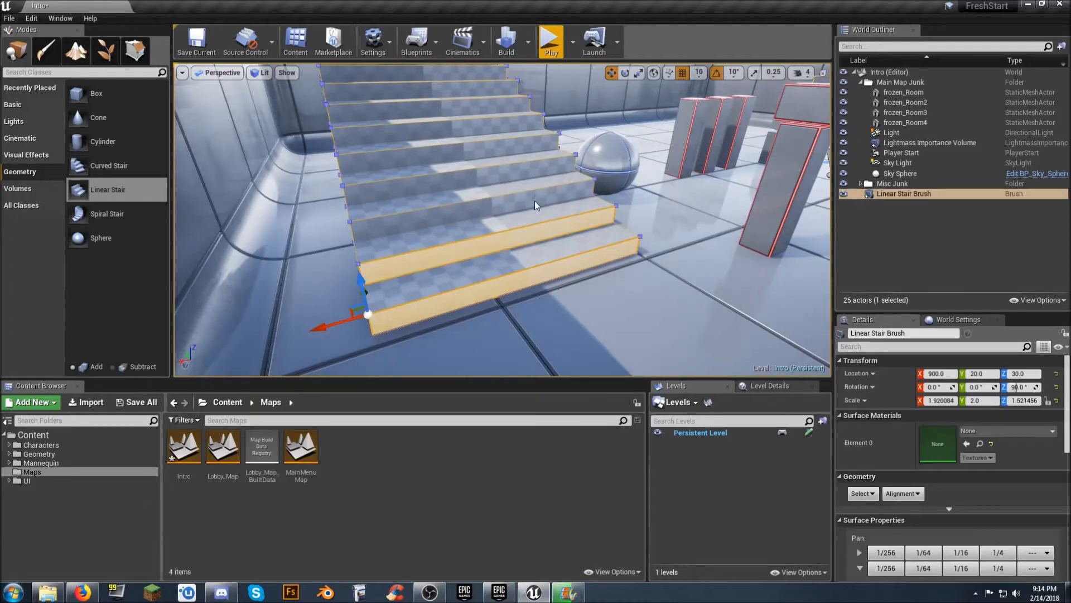
ctrl+click(534, 200)
ctrl+click(508, 169)
ctrl+click(499, 148)
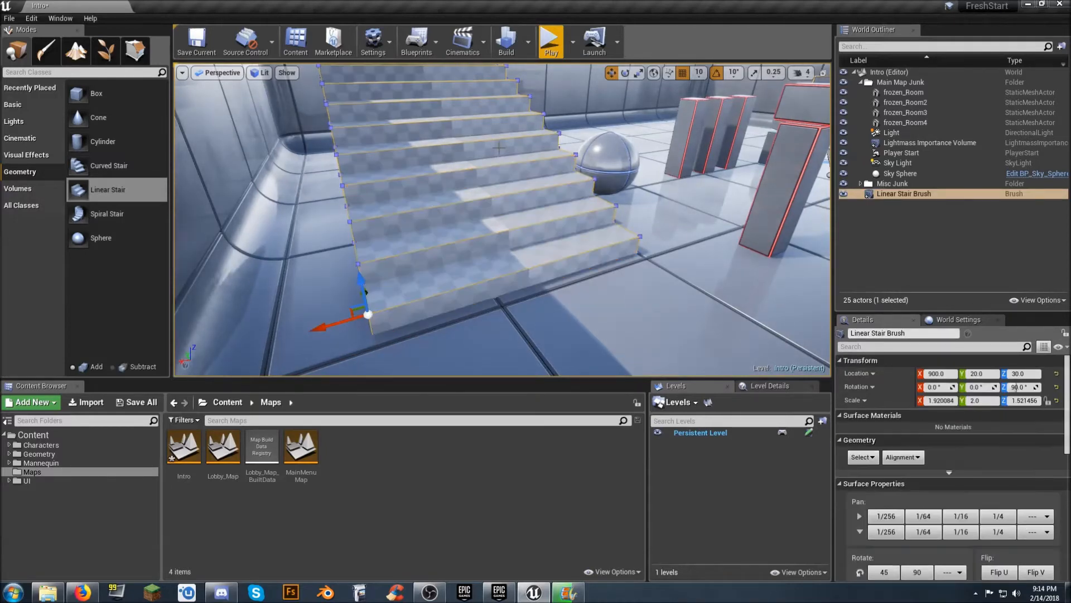
Select the front faces of the lowest 11 steps together, working upward from the bottom step.
right_drag(547, 191, 697, 357)
click(692, 335)
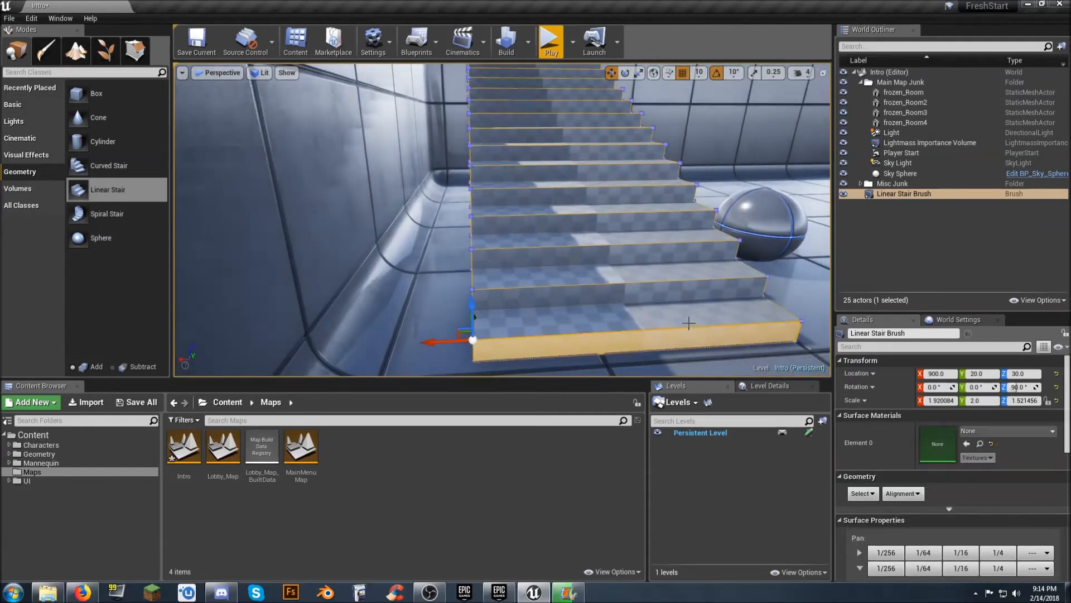
ctrl+click(674, 282)
ctrl+click(660, 248)
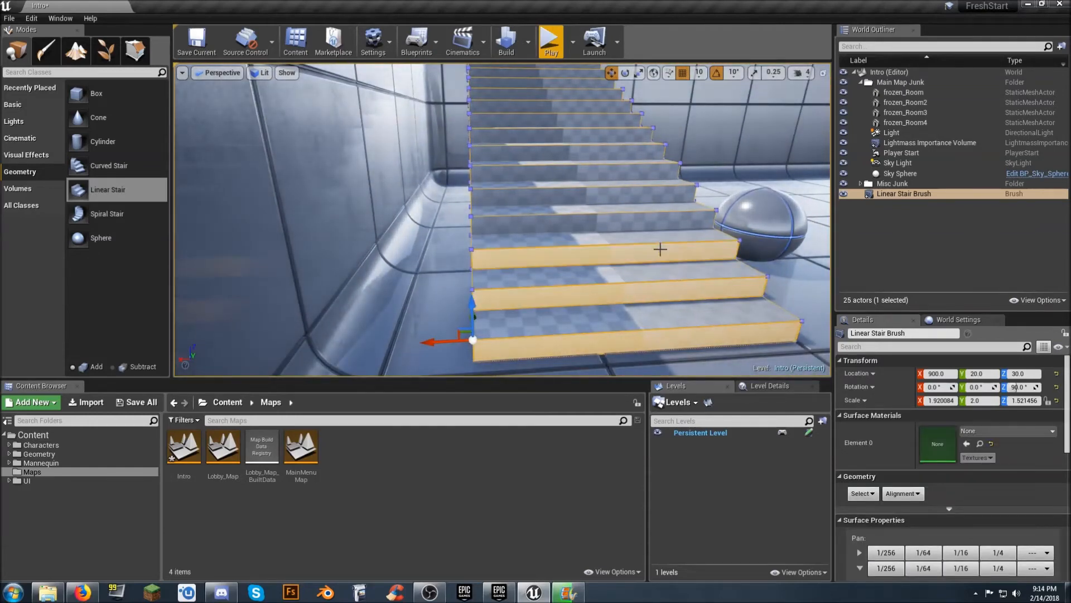
ctrl+click(618, 222)
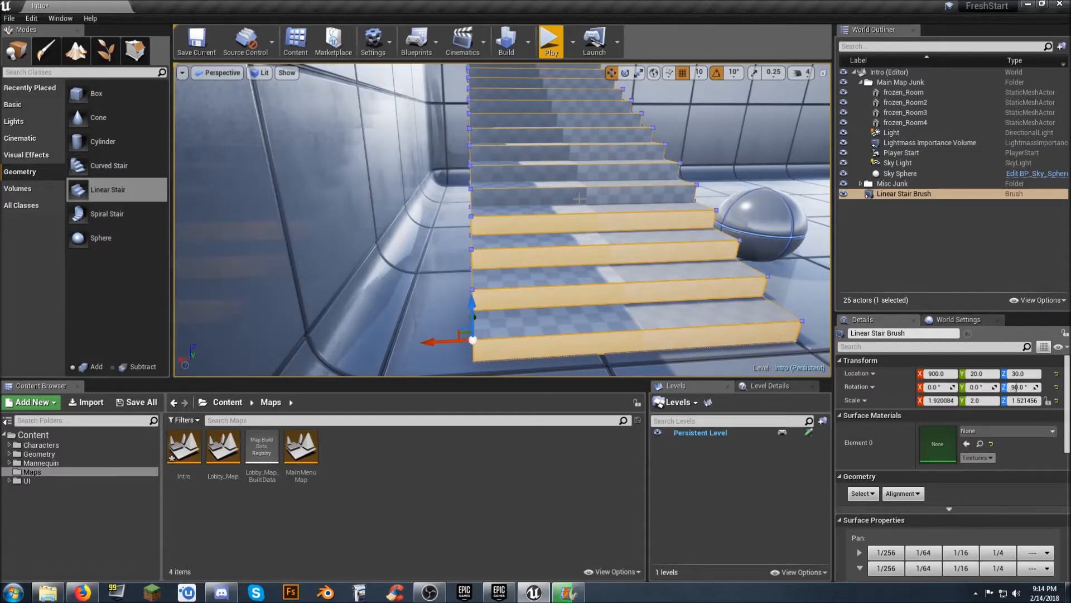
ctrl+click(578, 199)
ctrl+click(550, 172)
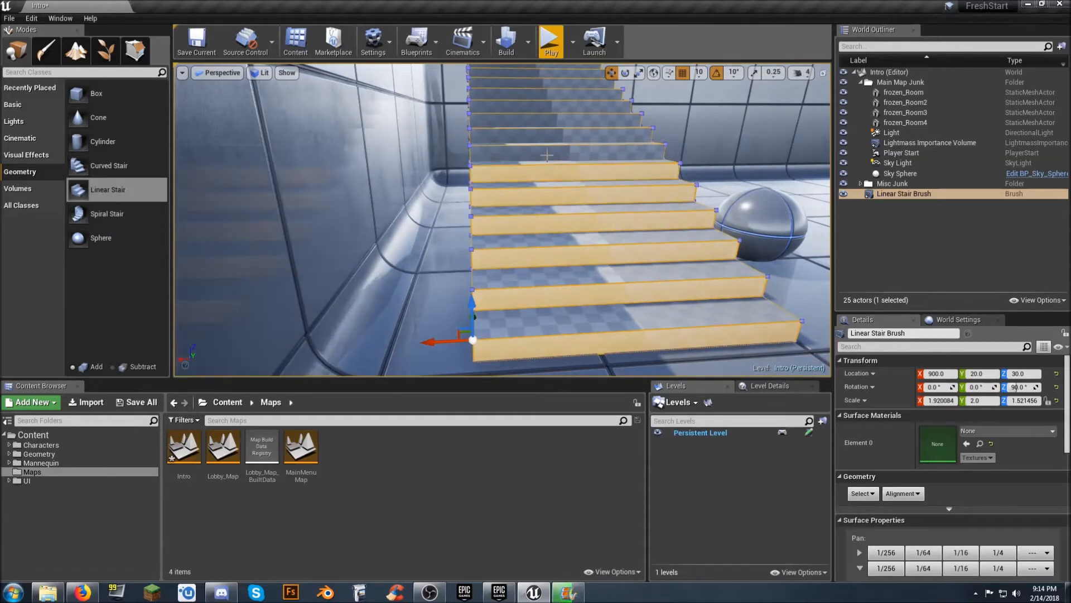
ctrl+click(547, 152)
ctrl+click(540, 134)
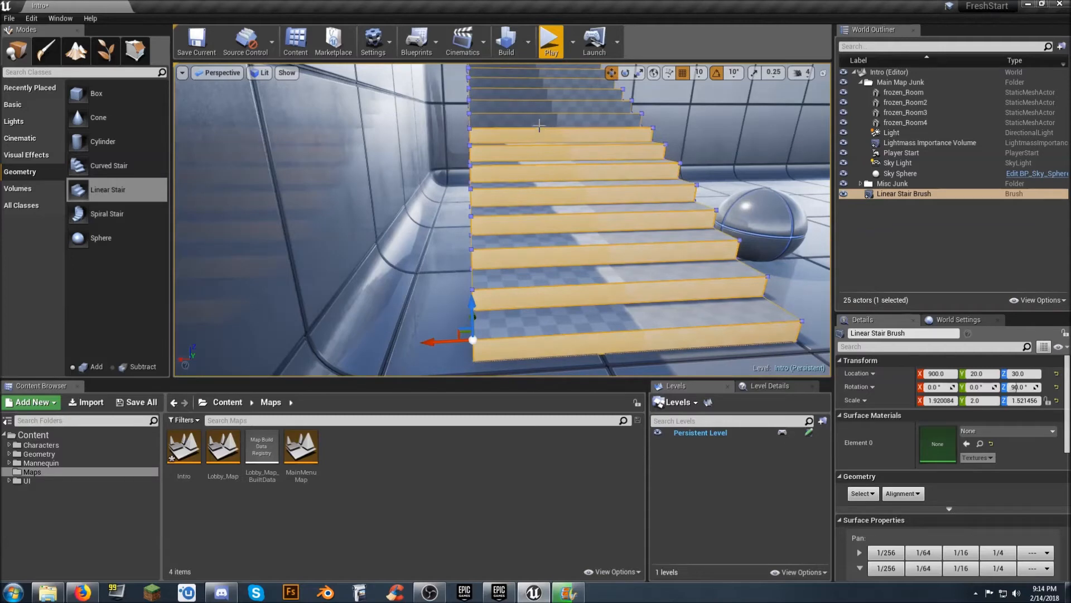
ctrl+click(538, 121)
ctrl+click(533, 108)
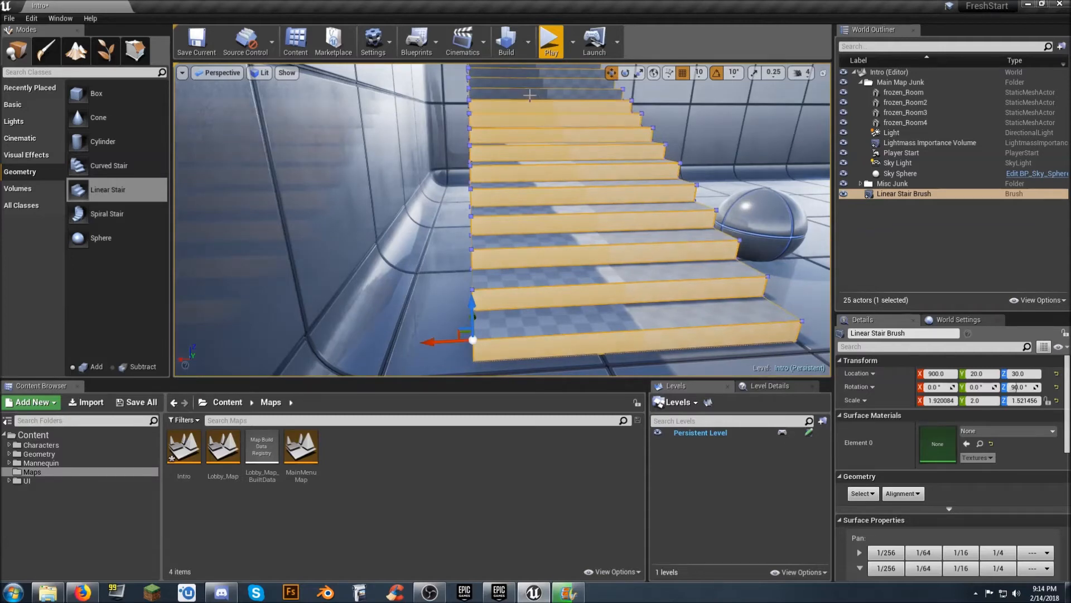
ctrl+click(529, 96)
Add the front faces of the upper seven steps to the selection, covering all 18 risers of the staircase.
right_drag(530, 95, 509, 116)
key(w)
key(s)
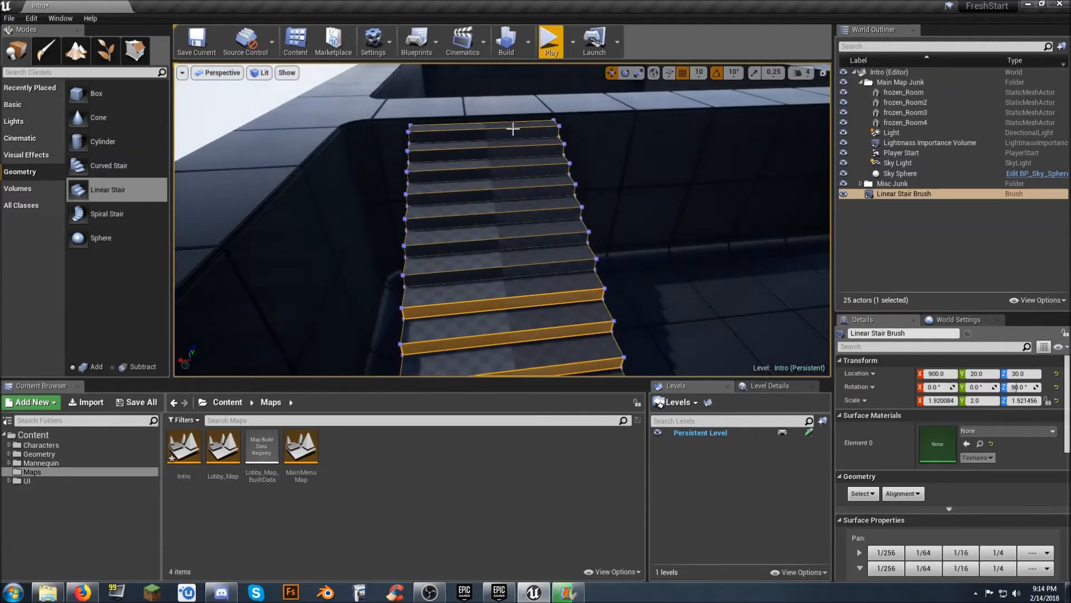
ctrl+click(514, 130)
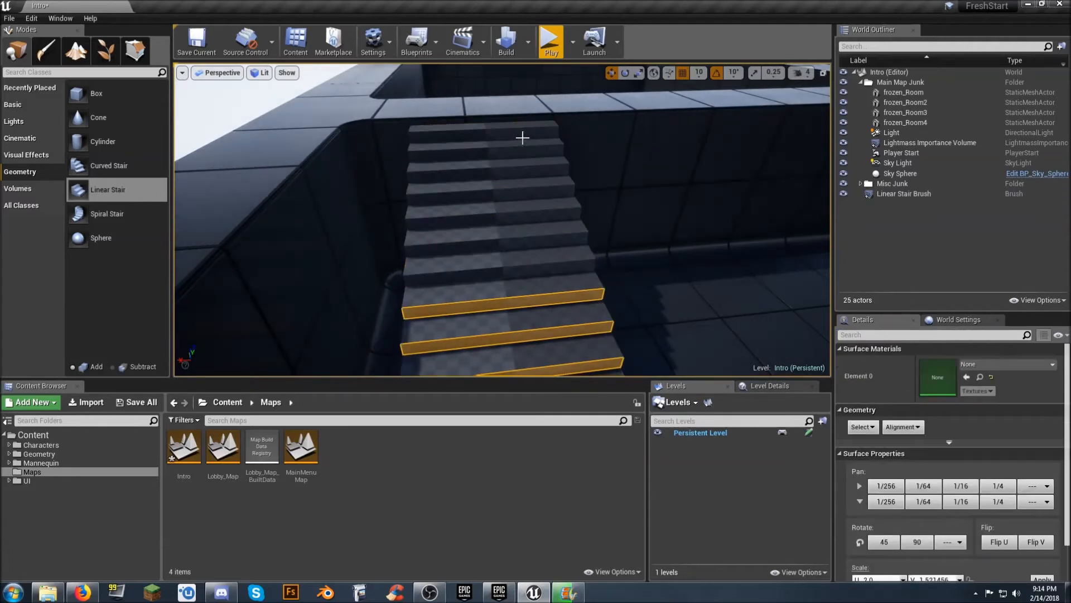
ctrl+click(523, 138)
ctrl+click(530, 153)
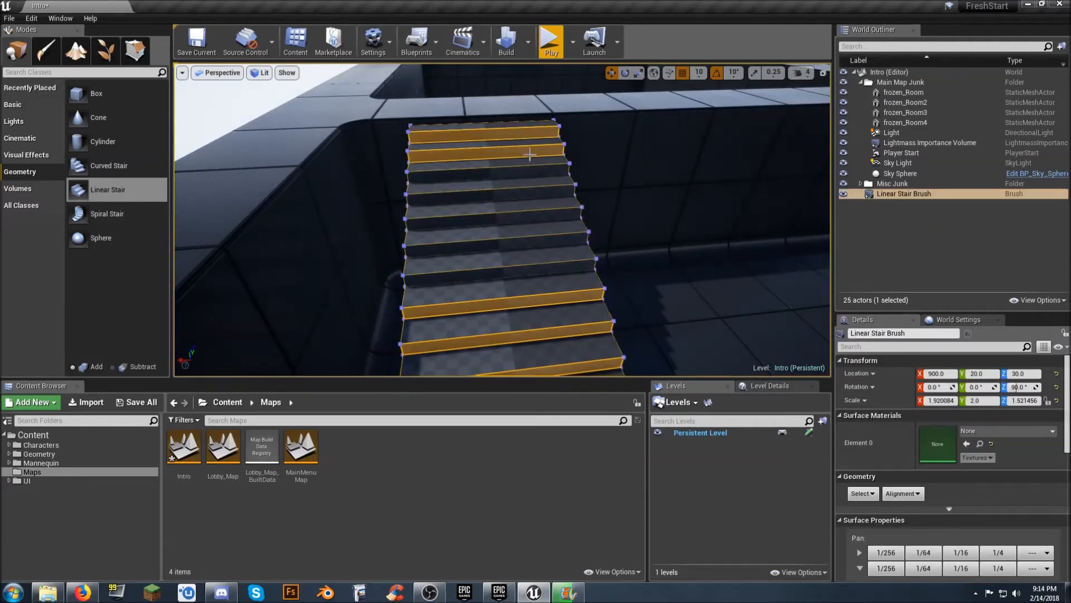
ctrl+click(537, 178)
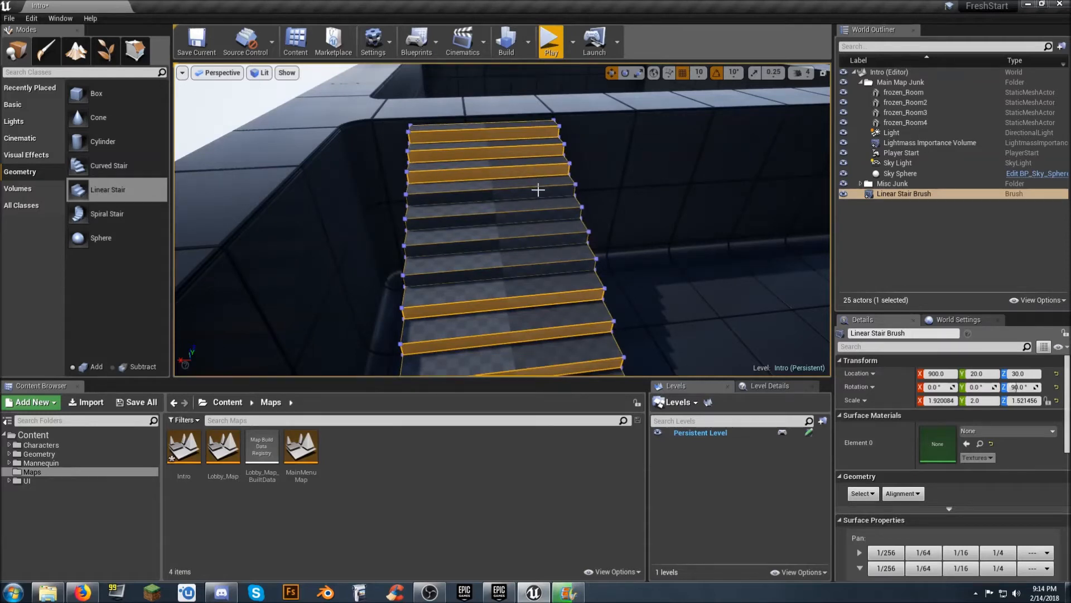
ctrl+click(542, 189)
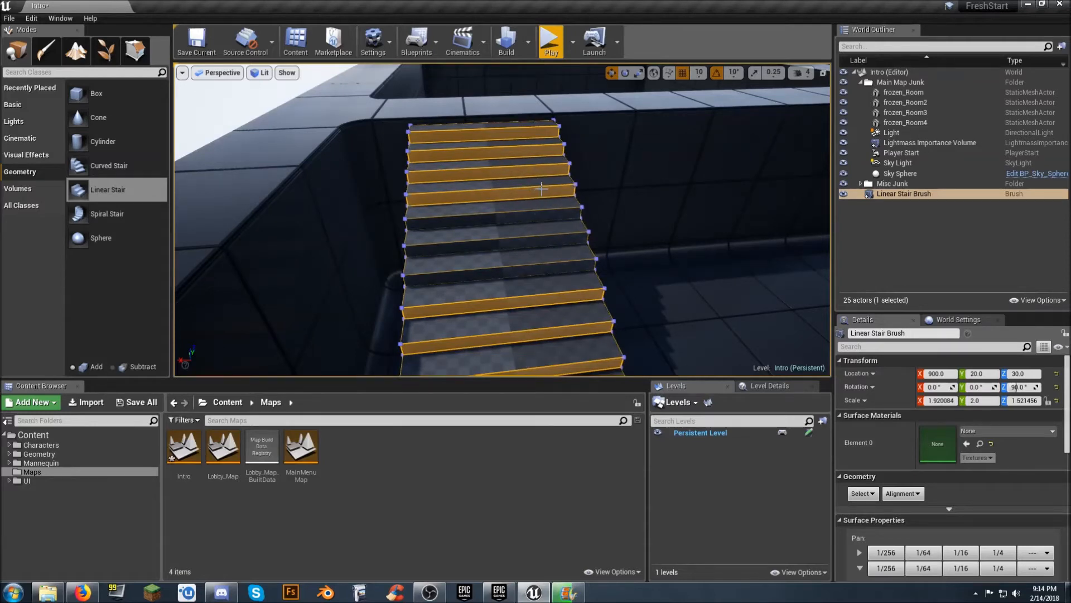
ctrl+click(545, 220)
ctrl+click(551, 247)
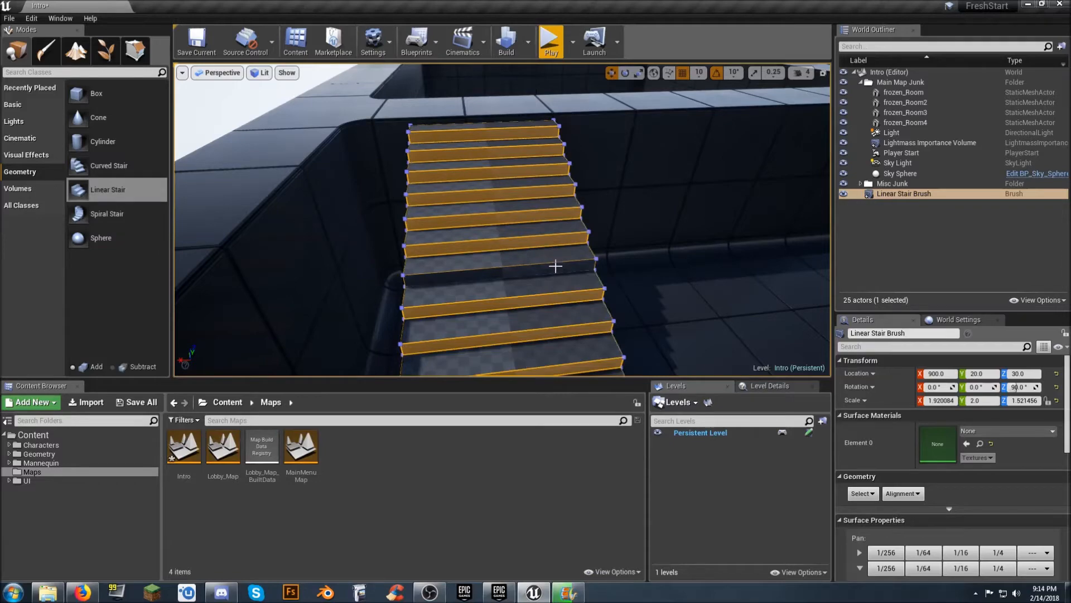
ctrl+click(558, 268)
mouse_move(636, 240)
right_down()
mouse_move(675, 276)
mouse_move(591, 220)
mouse_move(623, 237)
right_up()
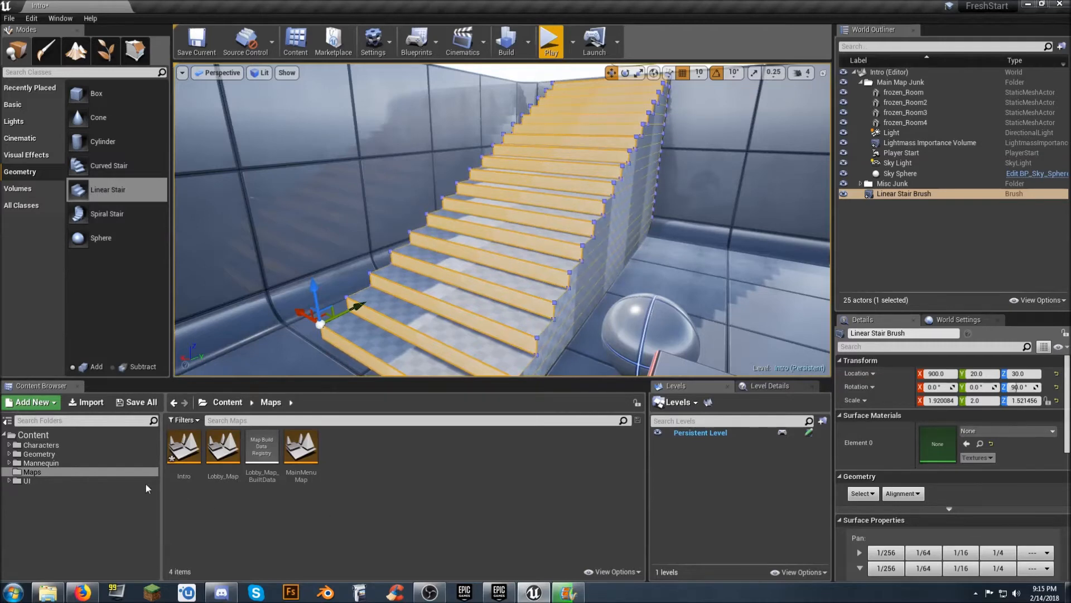
Add the Starter Content pack to the project and close the content dialog.
click(36, 403)
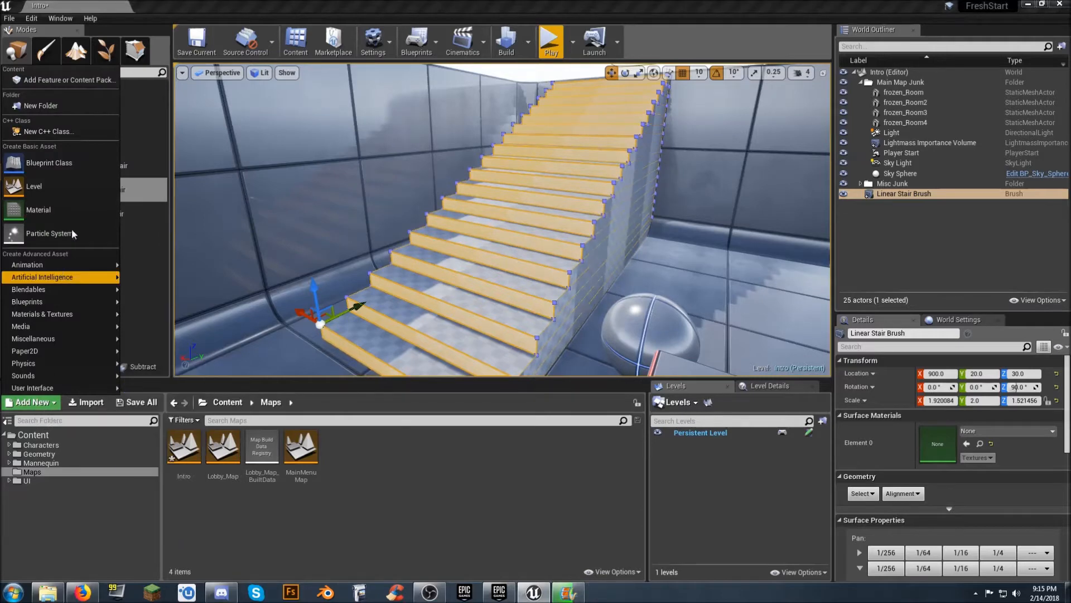
click(77, 81)
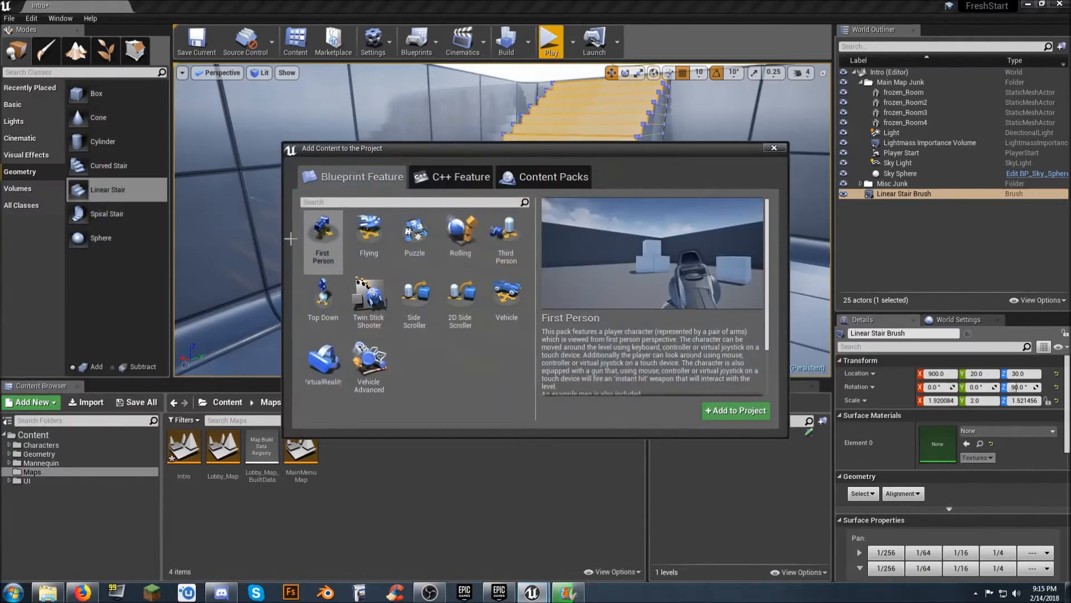
click(539, 179)
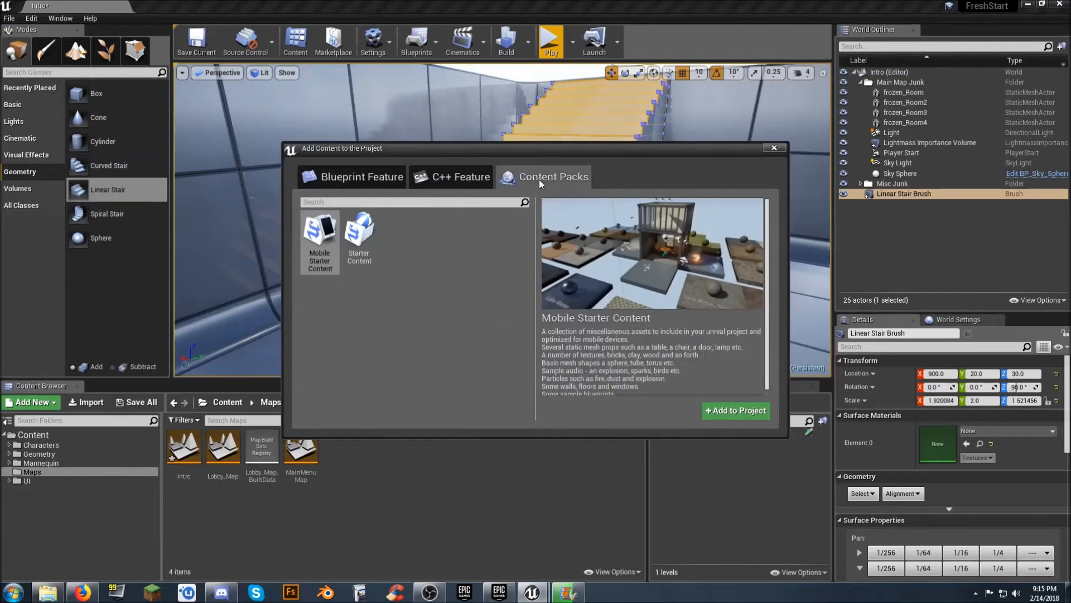
click(353, 229)
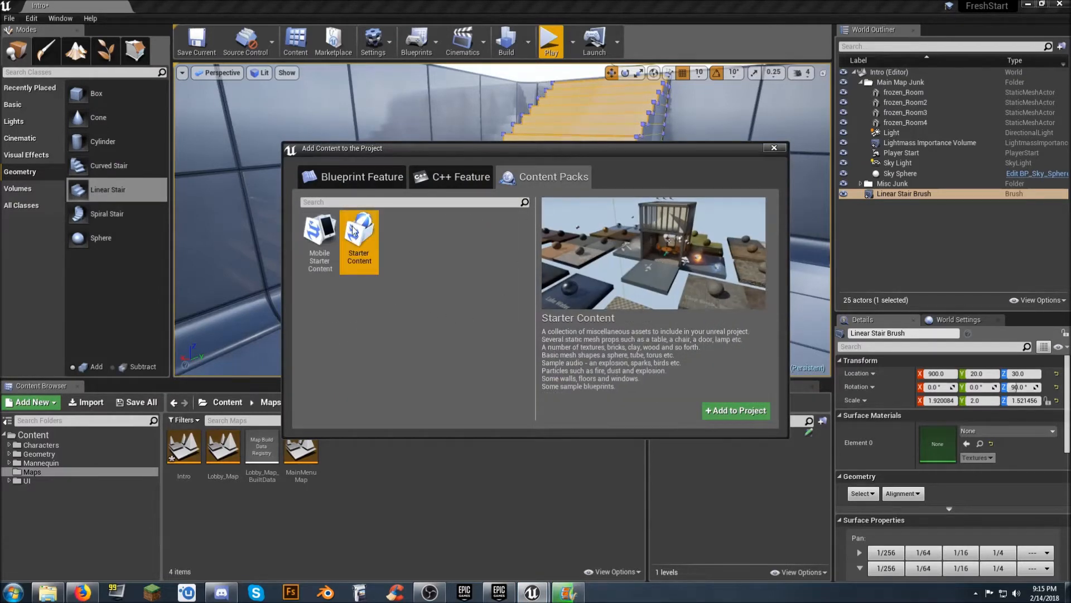
click(732, 412)
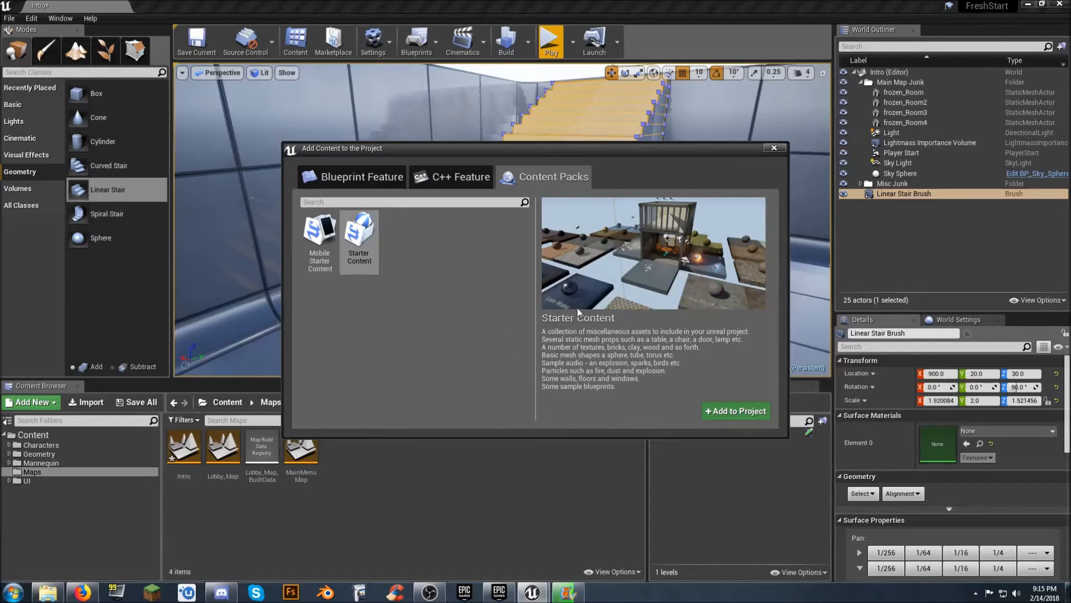
click(768, 148)
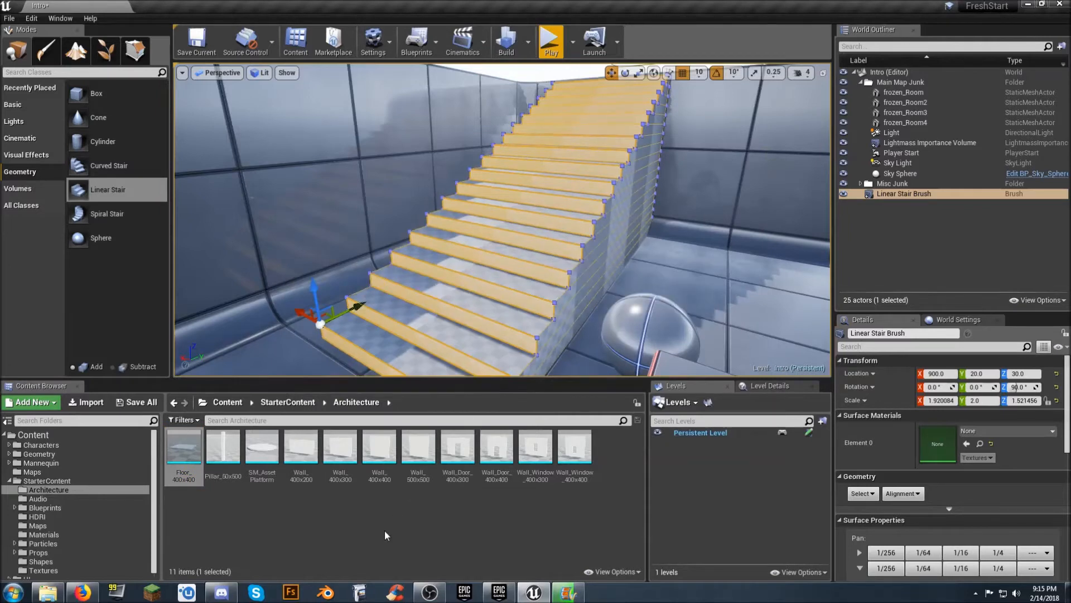
Look through the StarterContent folders and delete its Maps folder with all the assets inside.
click(424, 535)
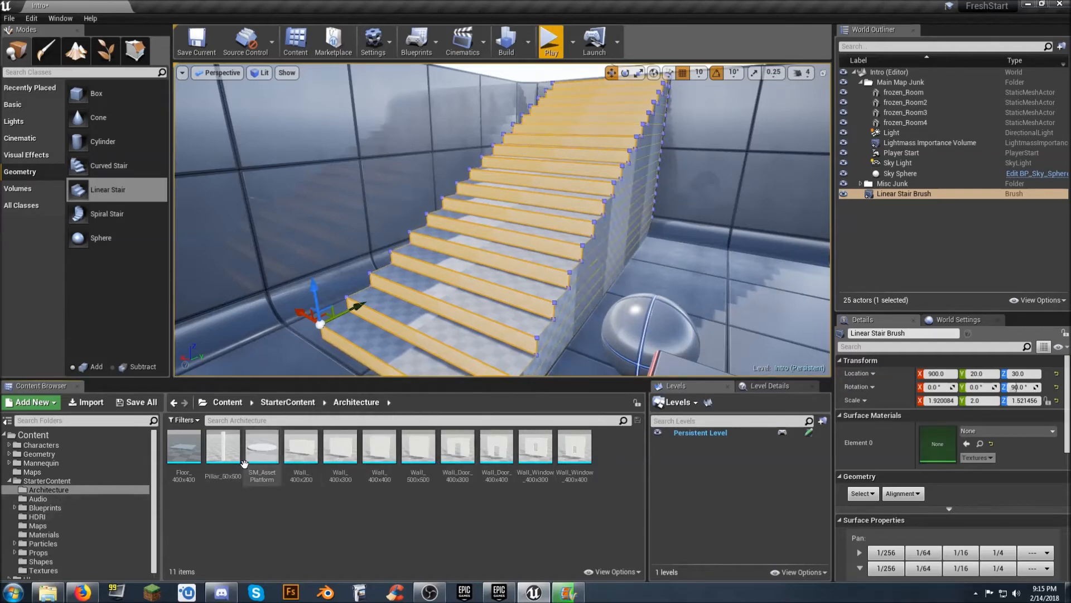
click(40, 498)
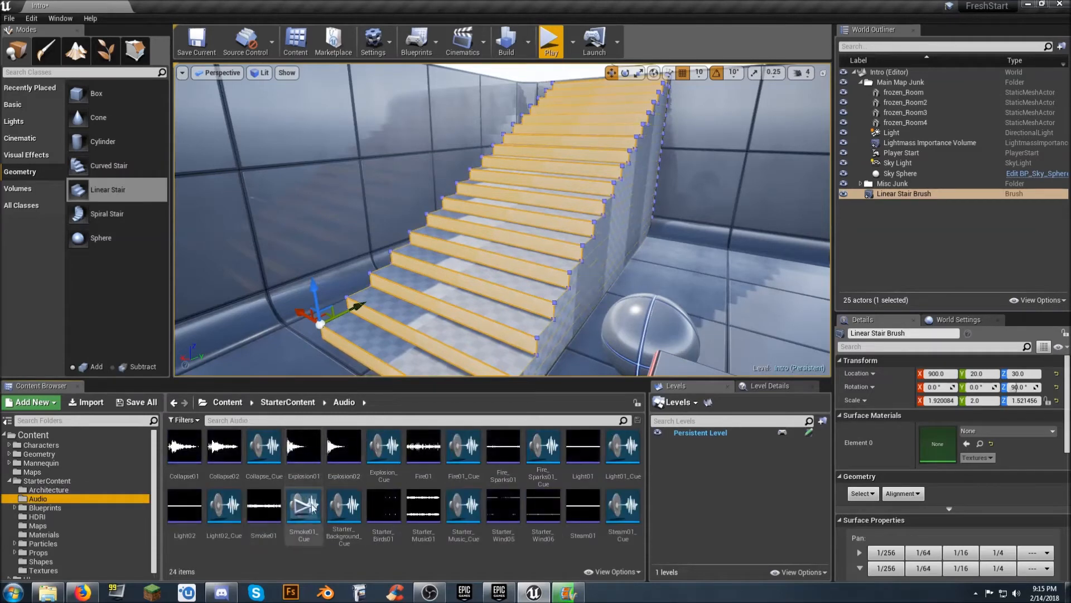
click(54, 509)
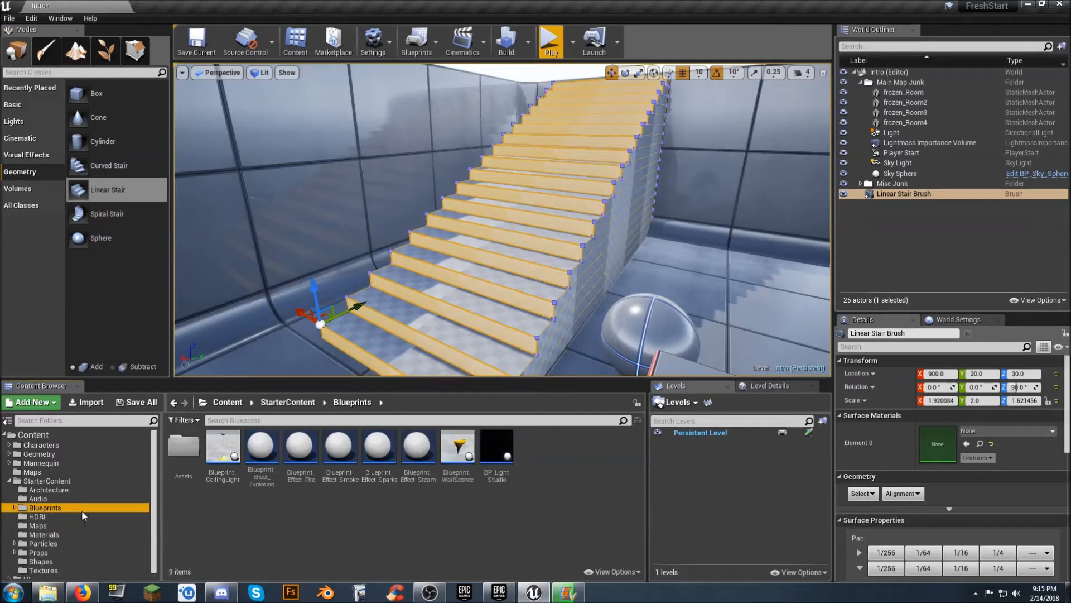
scroll(156, 516, down, 1)
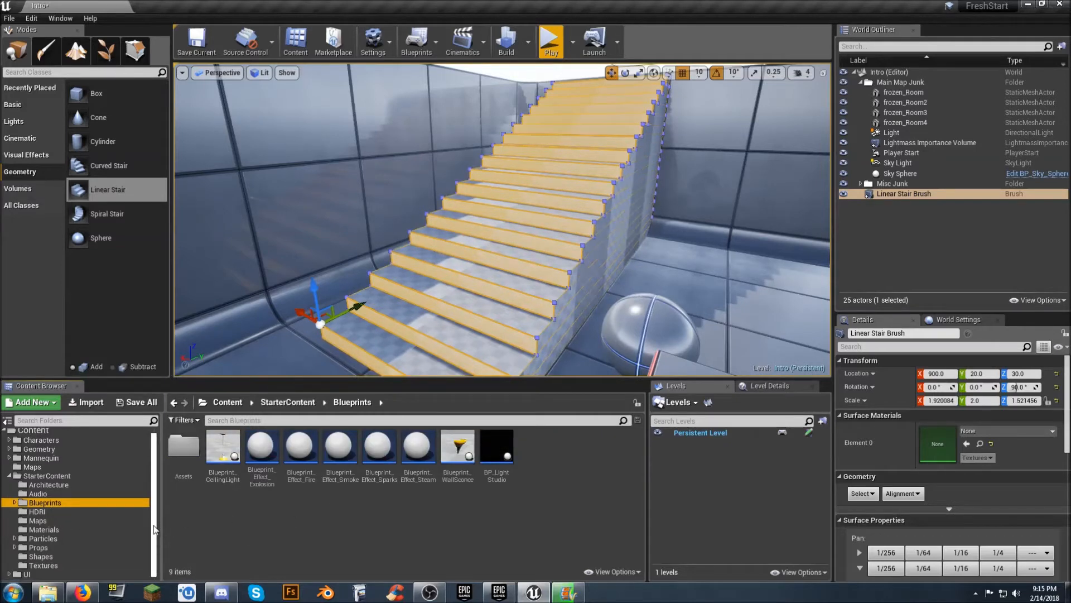
click(53, 521)
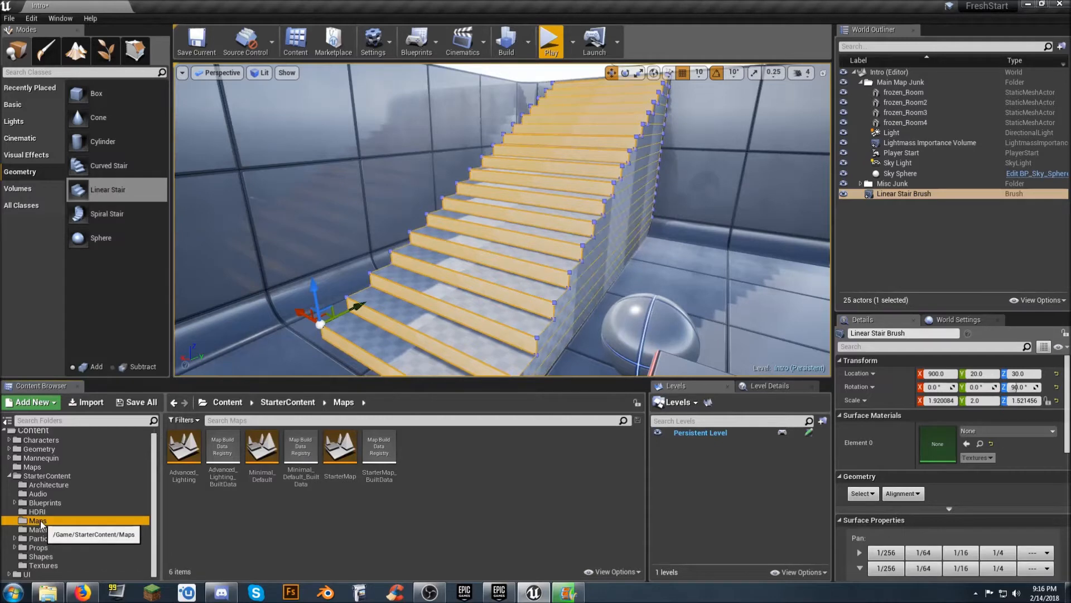
right_click(40, 522)
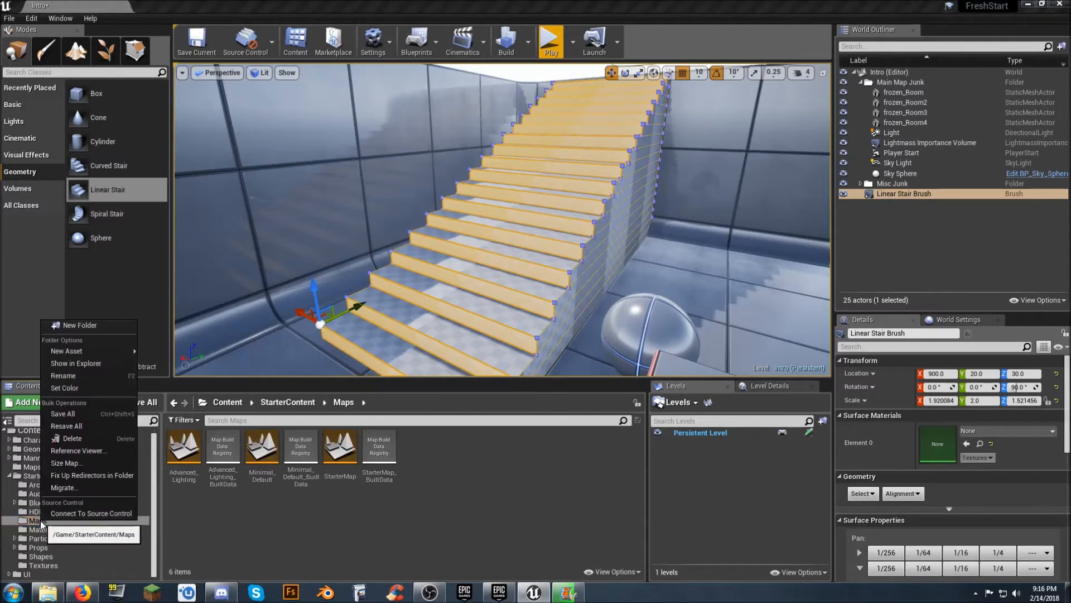
click(89, 438)
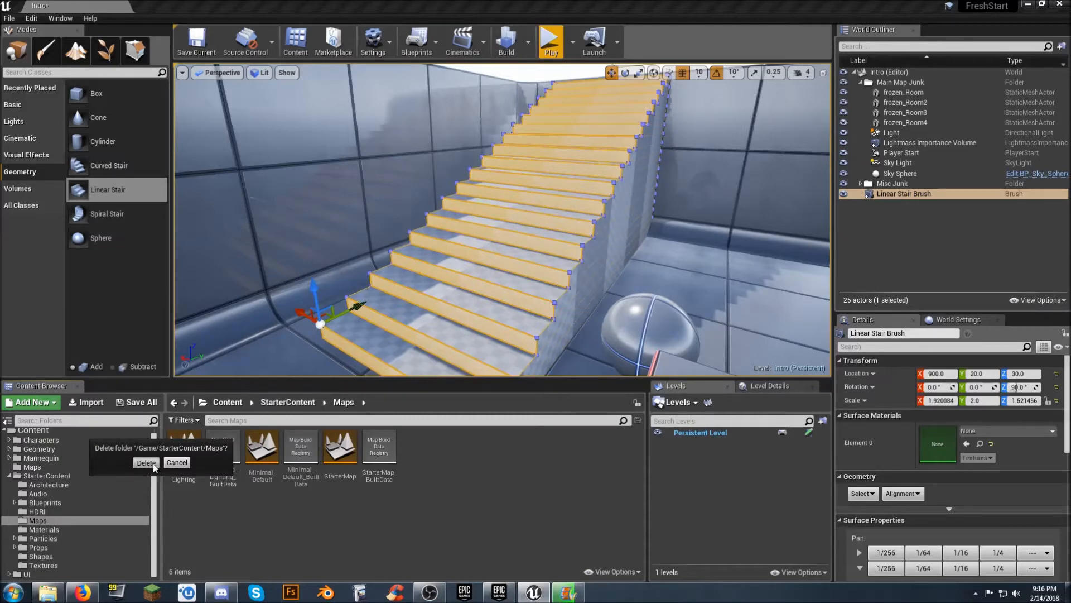
key(Return)
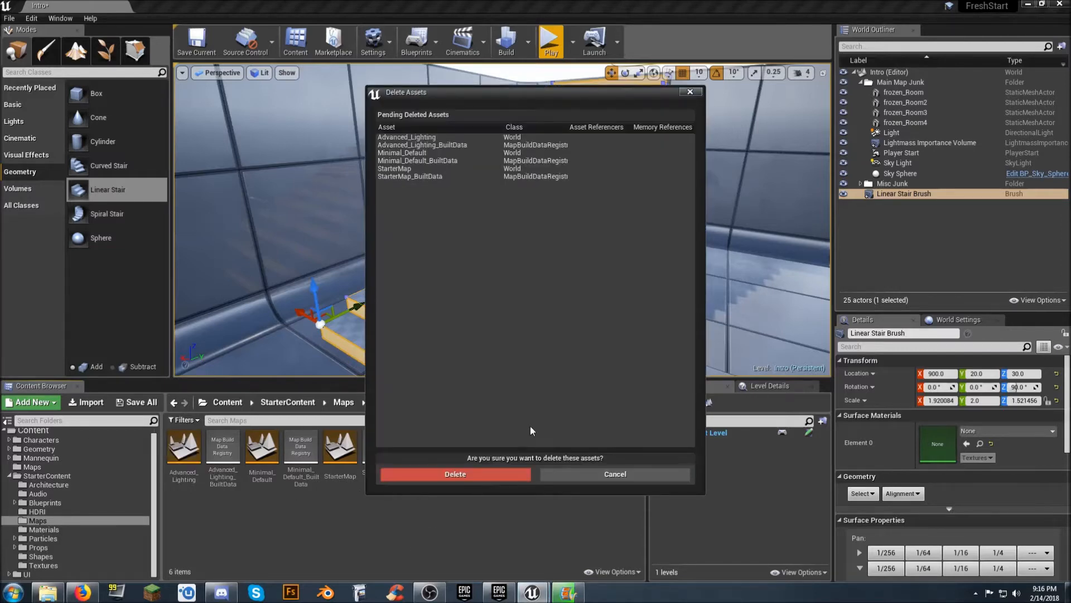
click(440, 472)
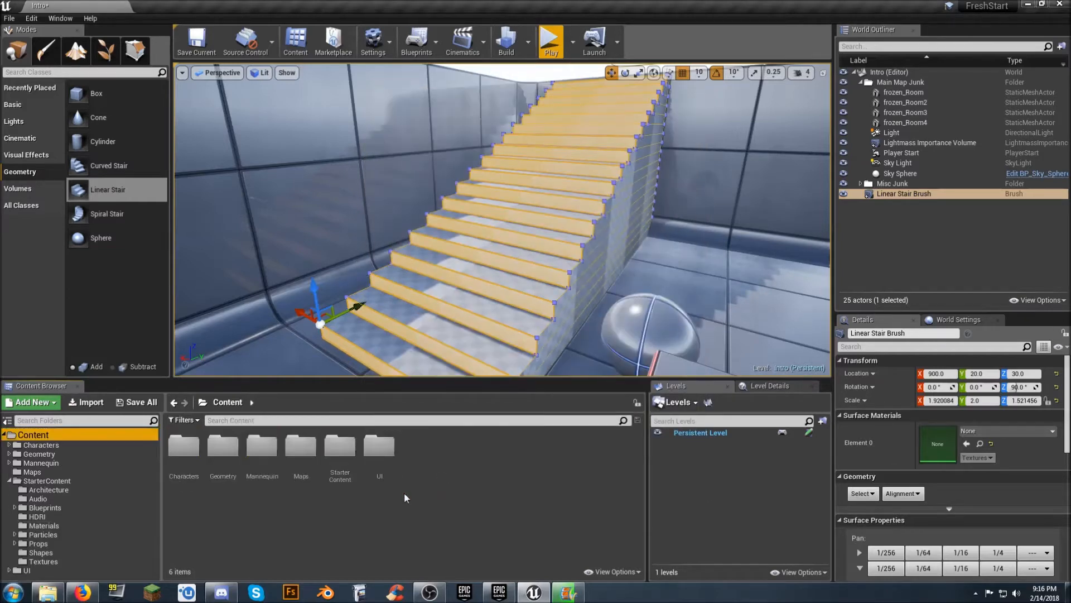
Apply the M_Wood_Oak material from StarterContent to the selected stair risers, and clear the selection to inspect them.
click(60, 528)
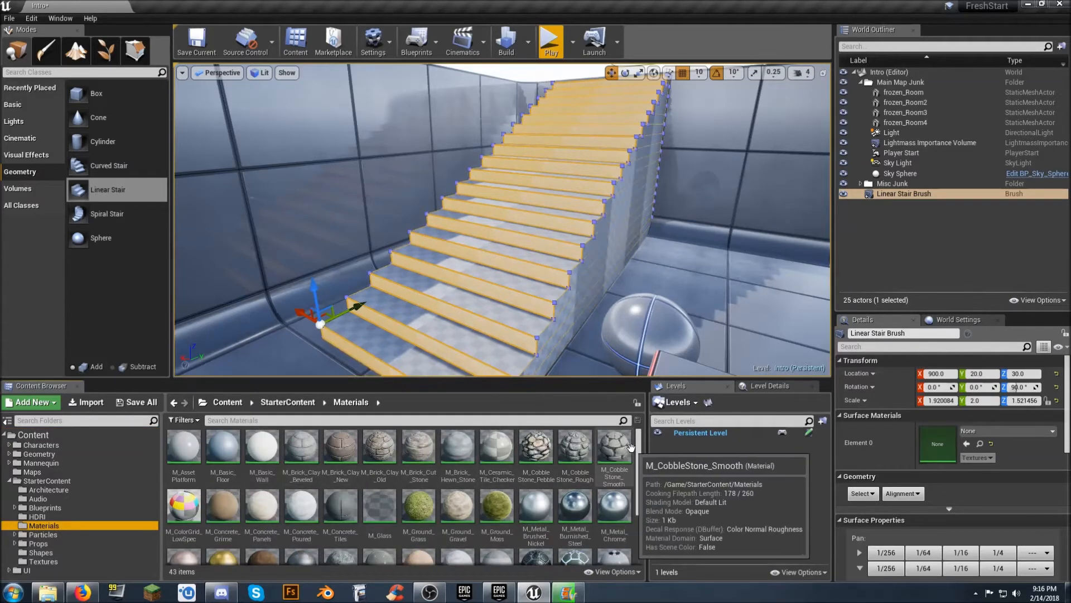
drag(642, 453, 645, 517)
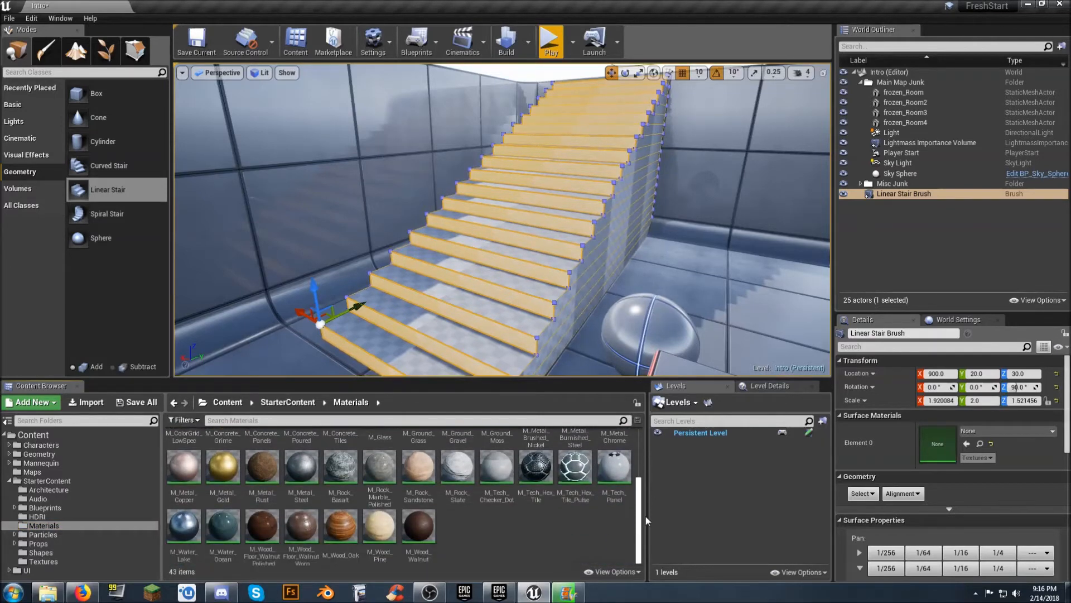
click(335, 534)
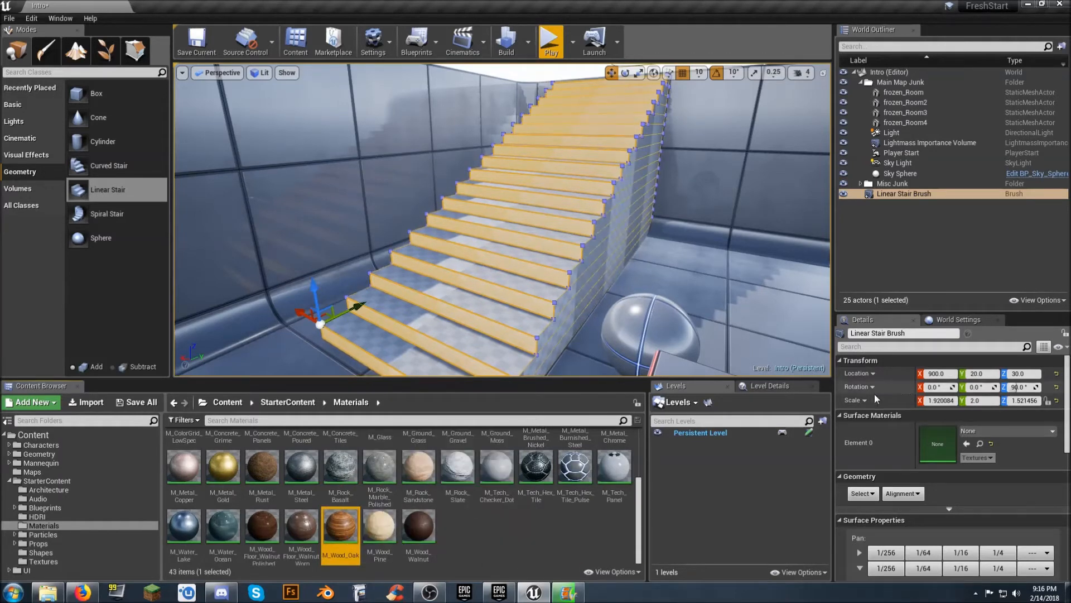
click(968, 448)
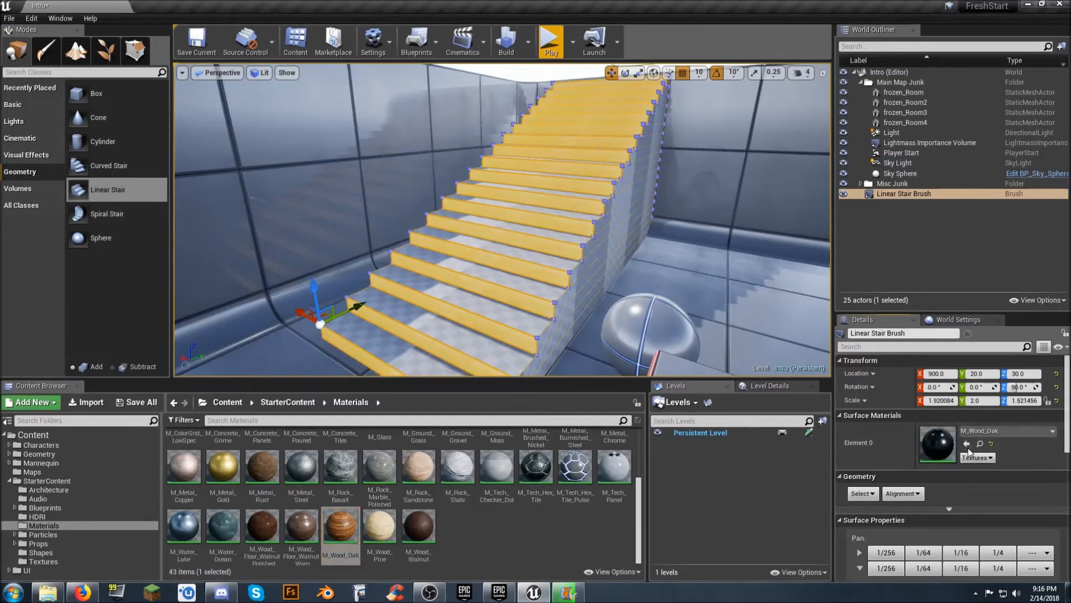
right_drag(664, 236, 673, 189)
click(898, 74)
right_drag(607, 229, 604, 292)
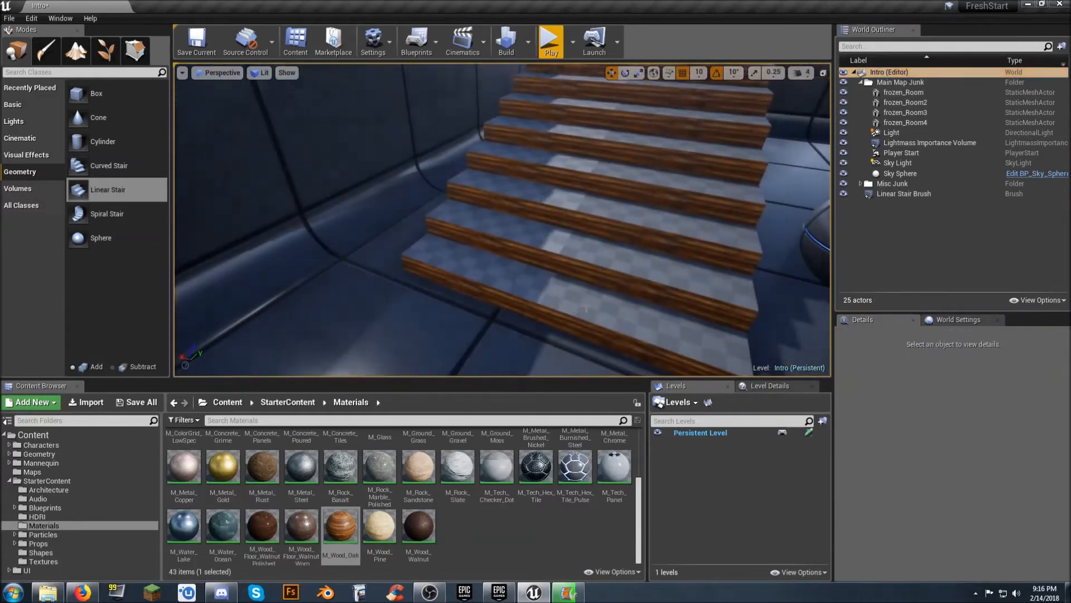
Try to select the tread faces of the stair steps together, working upward from the bottom step.
right_drag(562, 325, 596, 292)
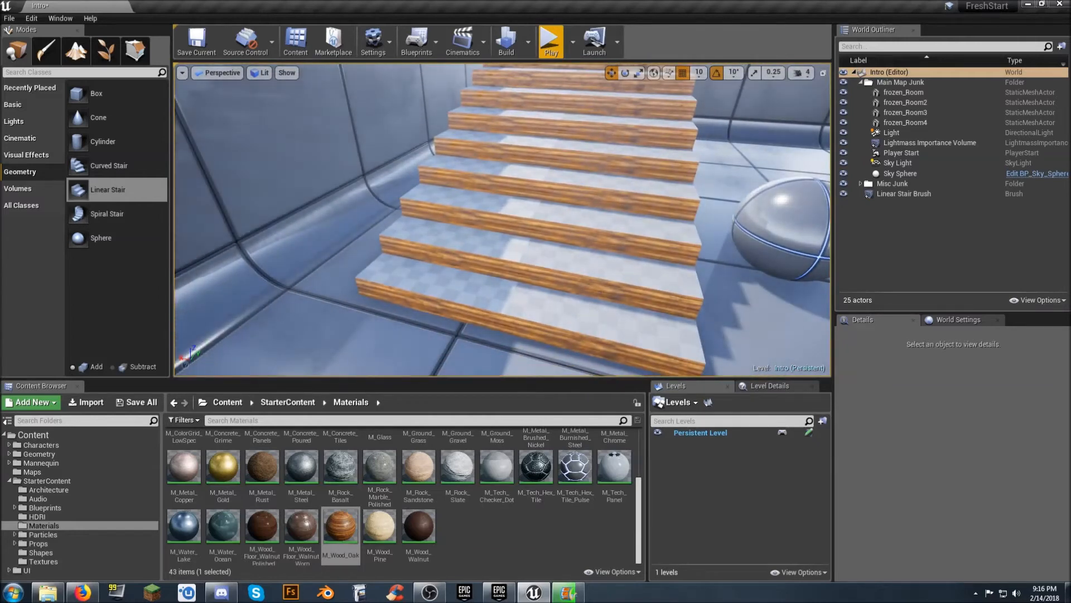
click(581, 311)
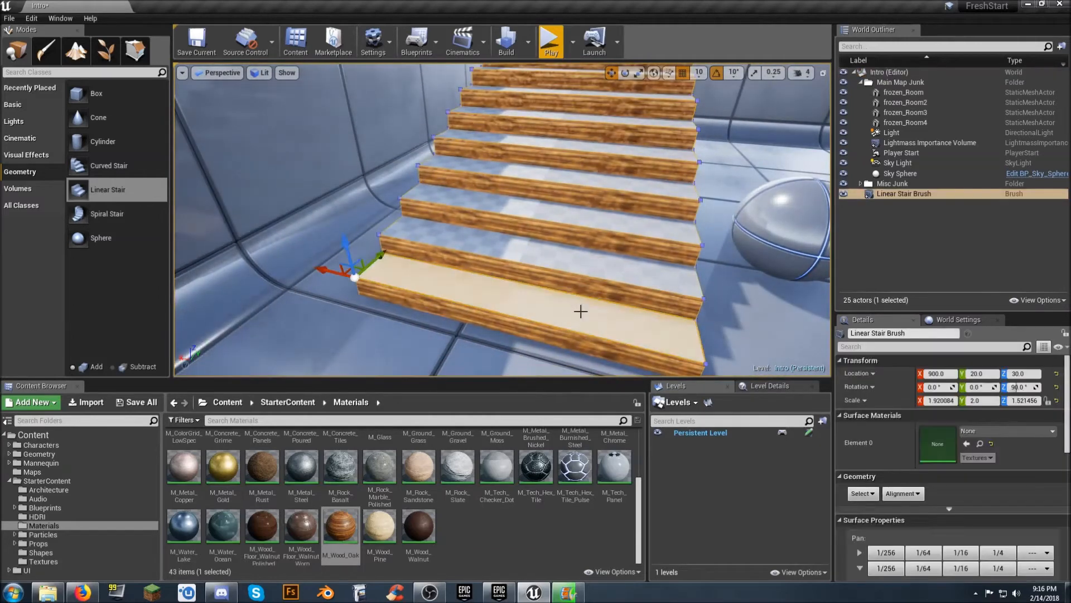
ctrl+click(600, 264)
ctrl+click(617, 228)
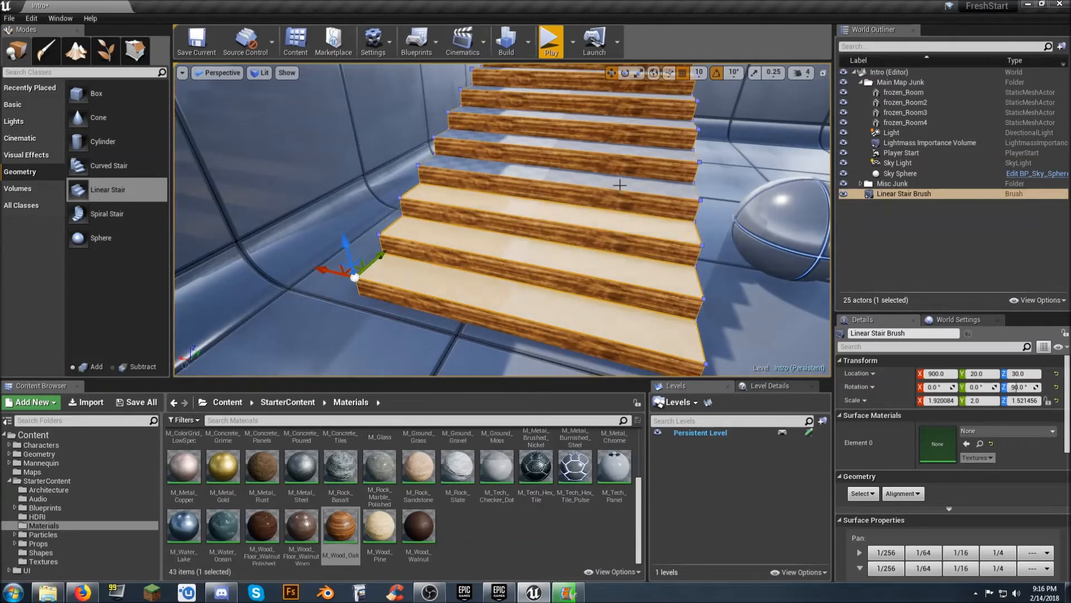
ctrl+click(621, 184)
right_drag(631, 128, 536, 162)
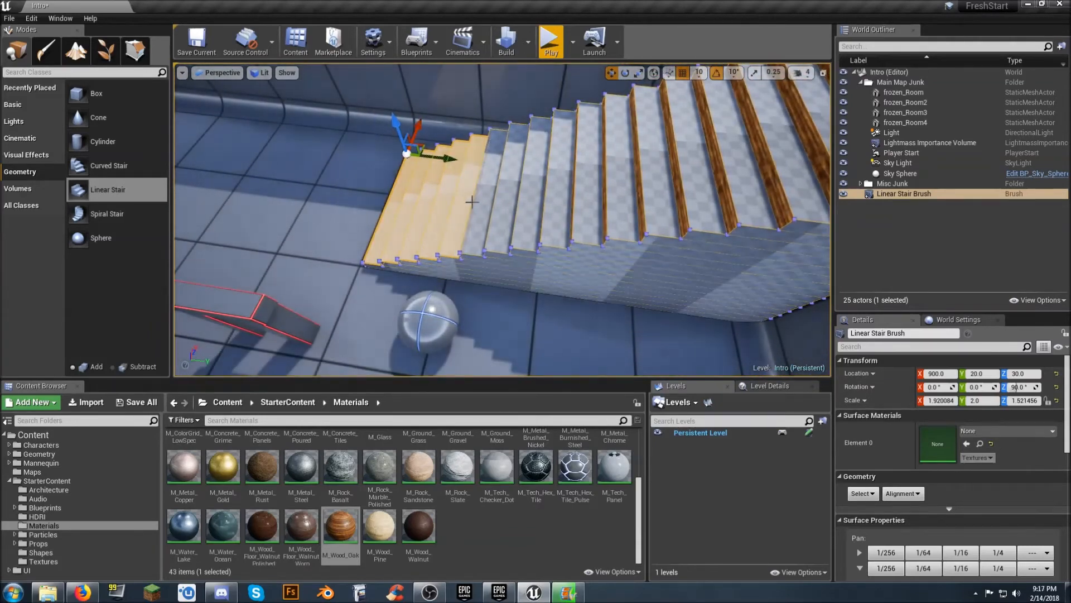
ctrl+click(494, 202)
ctrl+click(517, 198)
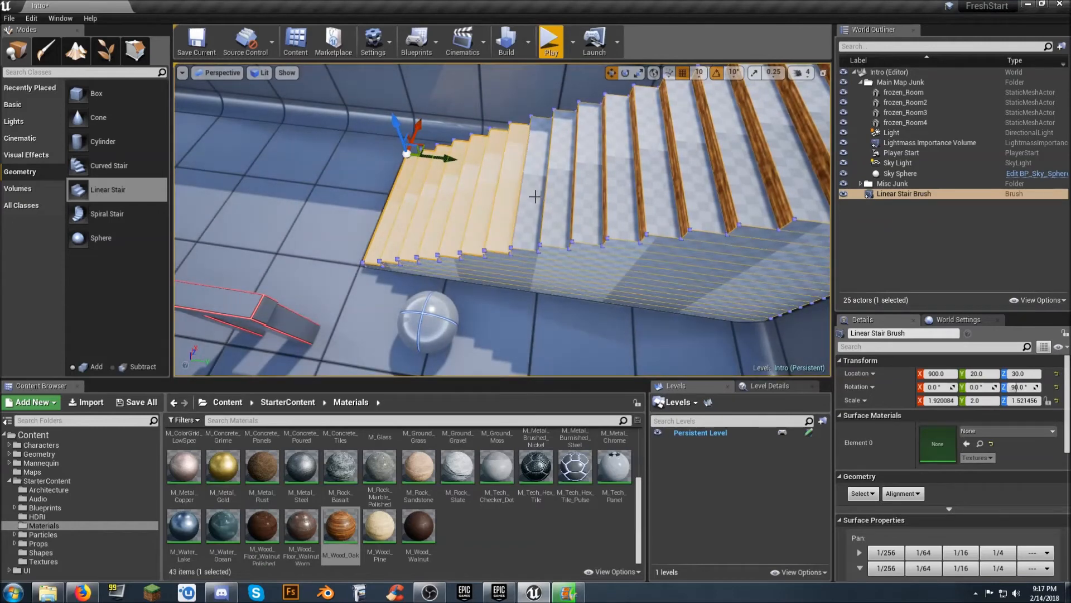
ctrl+click(539, 195)
ctrl+click(561, 193)
ctrl+click(588, 192)
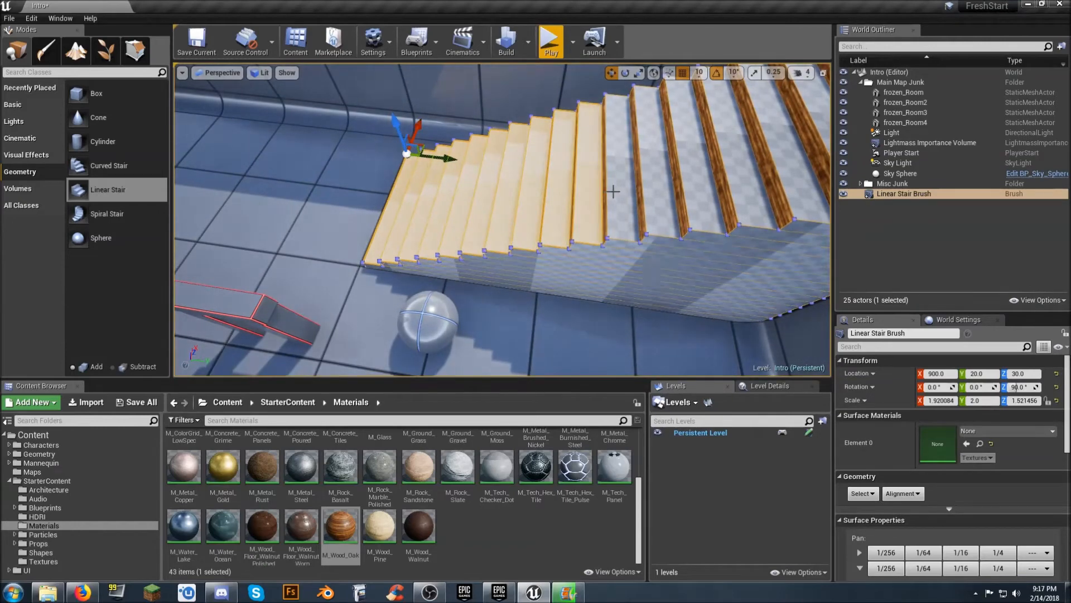
ctrl+click(618, 190)
ctrl+click(651, 186)
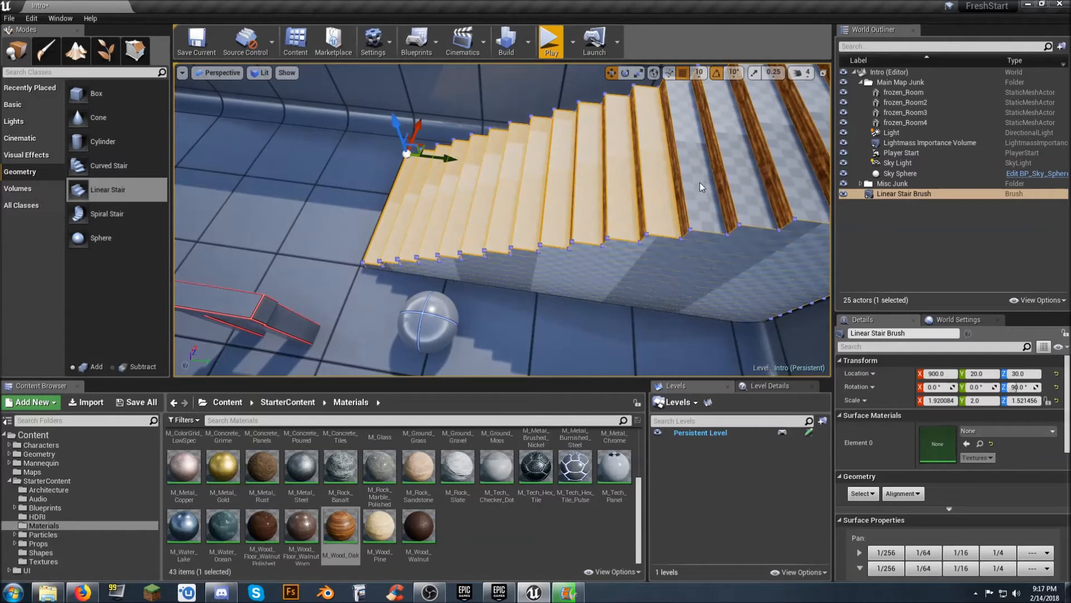
Try to select the stair treads together again, working downward from an upper step.
click(700, 181)
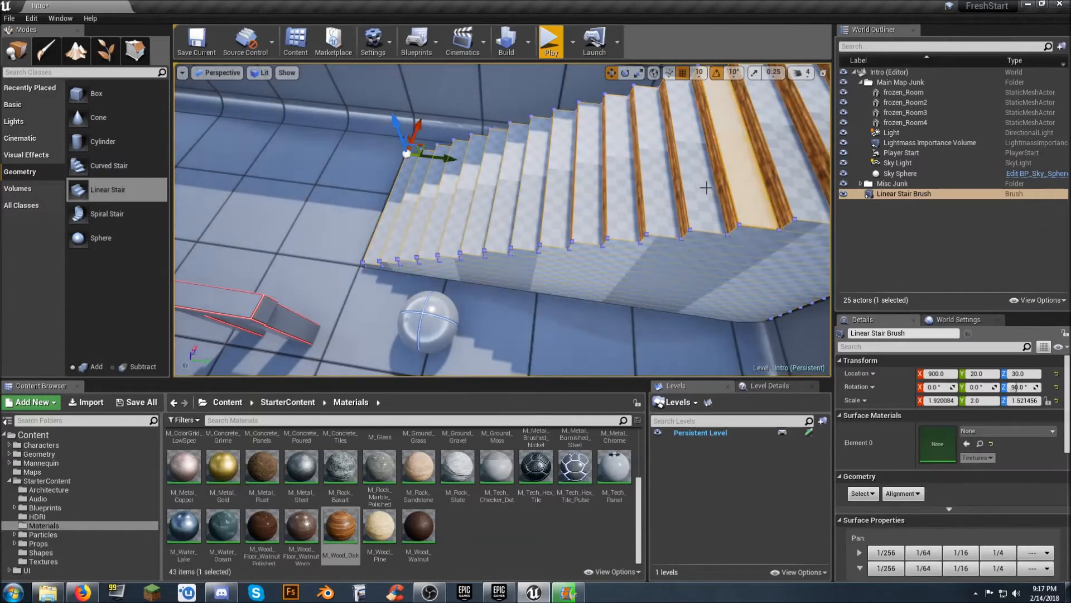
ctrl+click(692, 194)
ctrl+click(656, 203)
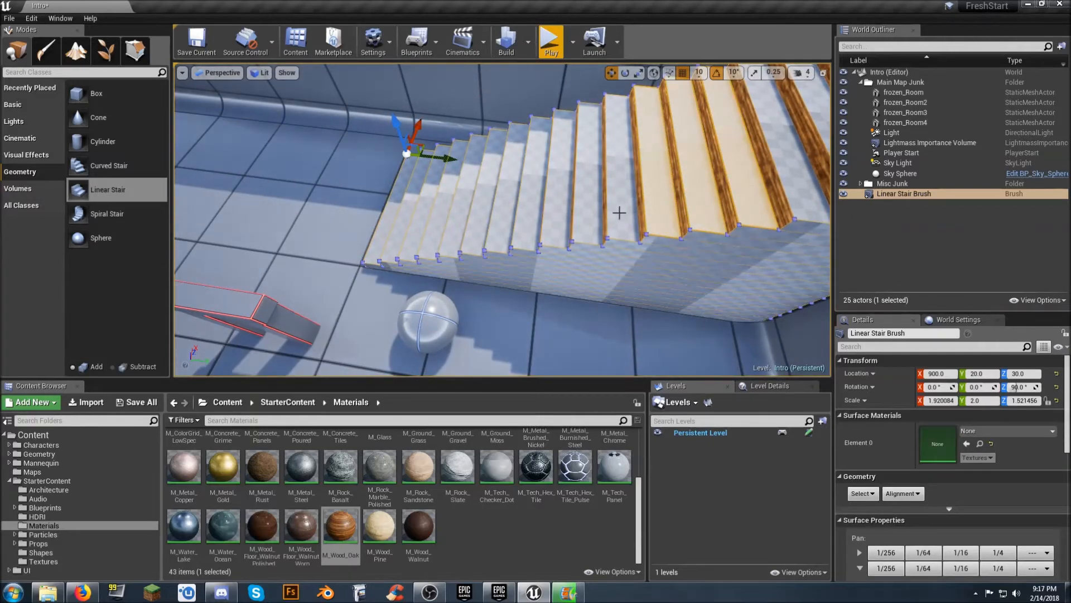
click(622, 220)
Apply the M_Wood_Floor_Walnut_Worn material to the tread of the bottom stair step.
click(396, 245)
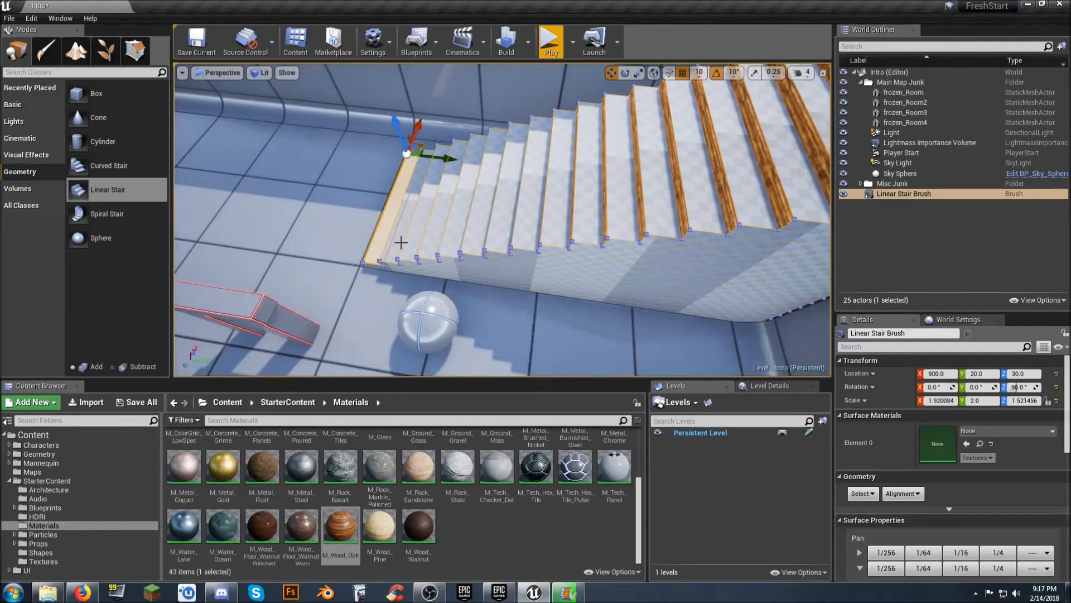
mouse_move(425, 342)
right_down()
mouse_move(458, 342)
mouse_move(425, 342)
right_up()
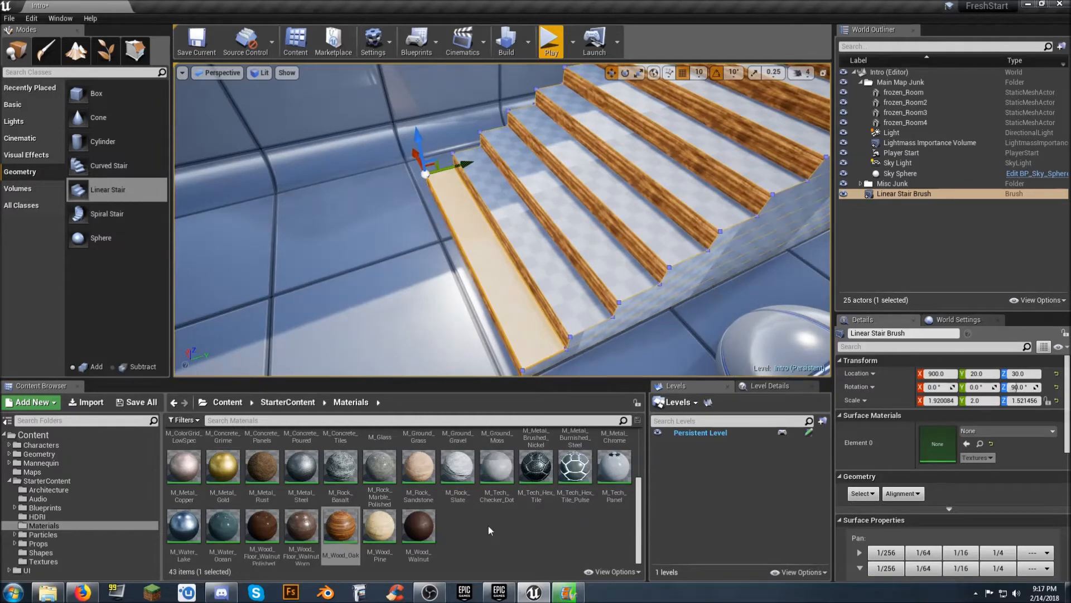
click(309, 530)
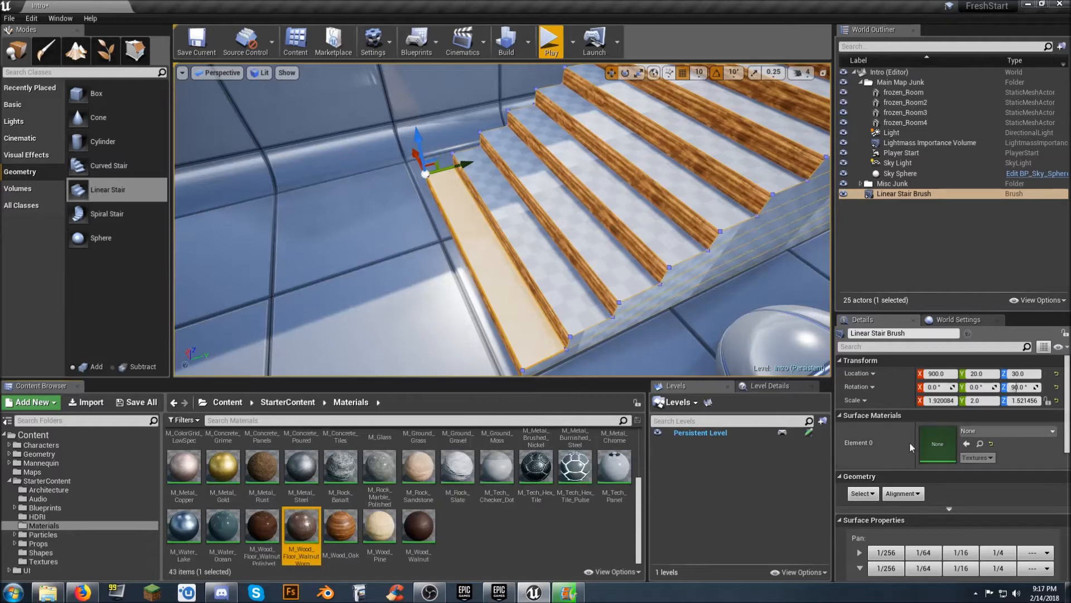
click(966, 443)
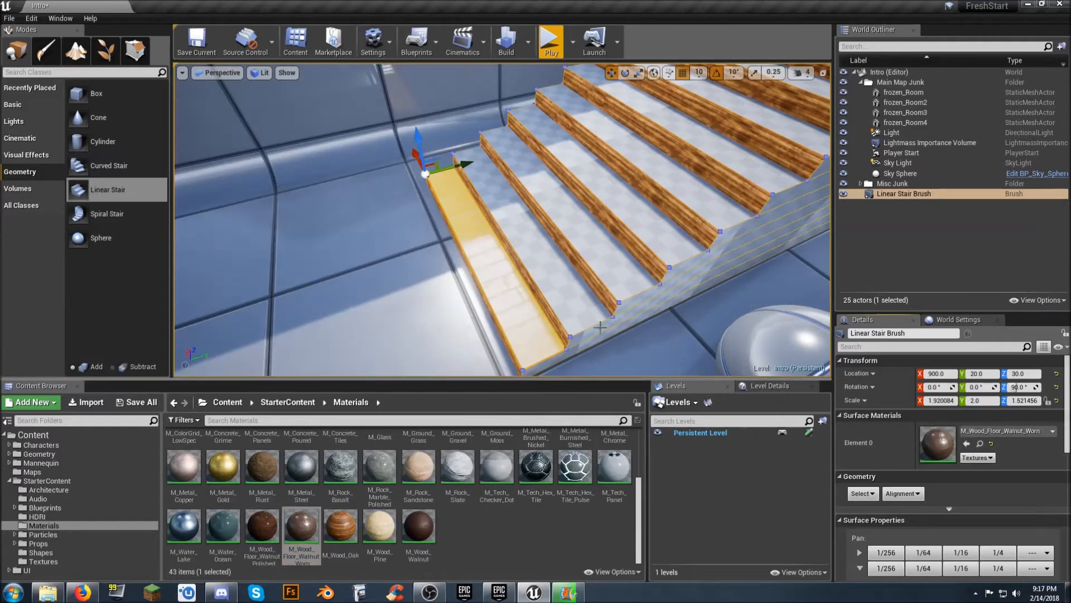
Rotate the wood texture on the bottom stair tread by 90 degrees and check the plank direction.
click(534, 270)
right_drag(534, 270, 669, 215)
mouse_move(488, 257)
right_down()
mouse_move(480, 284)
mouse_move(489, 257)
right_up()
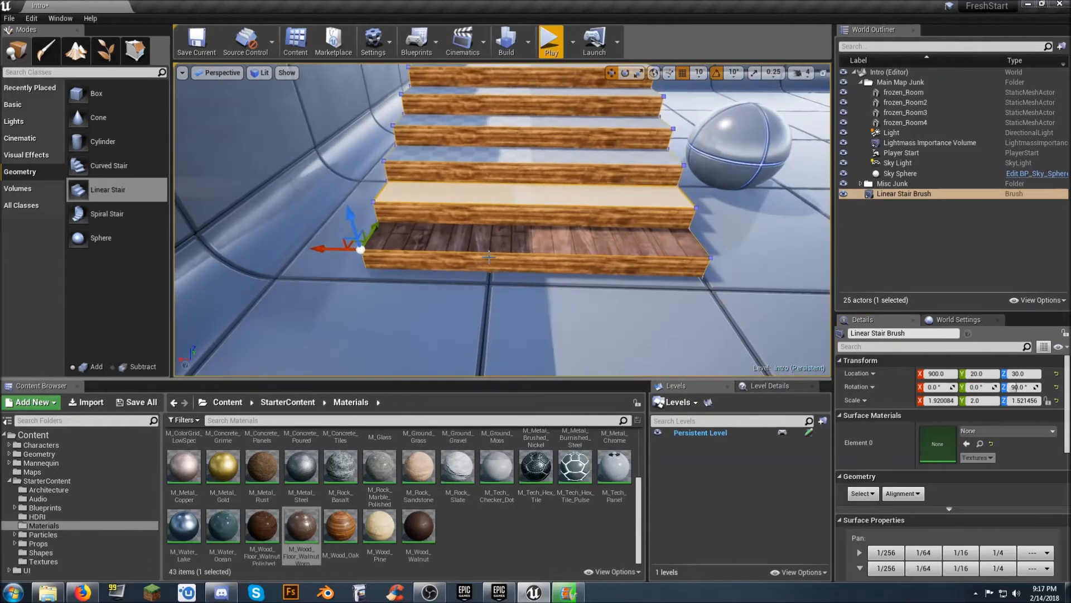
click(523, 244)
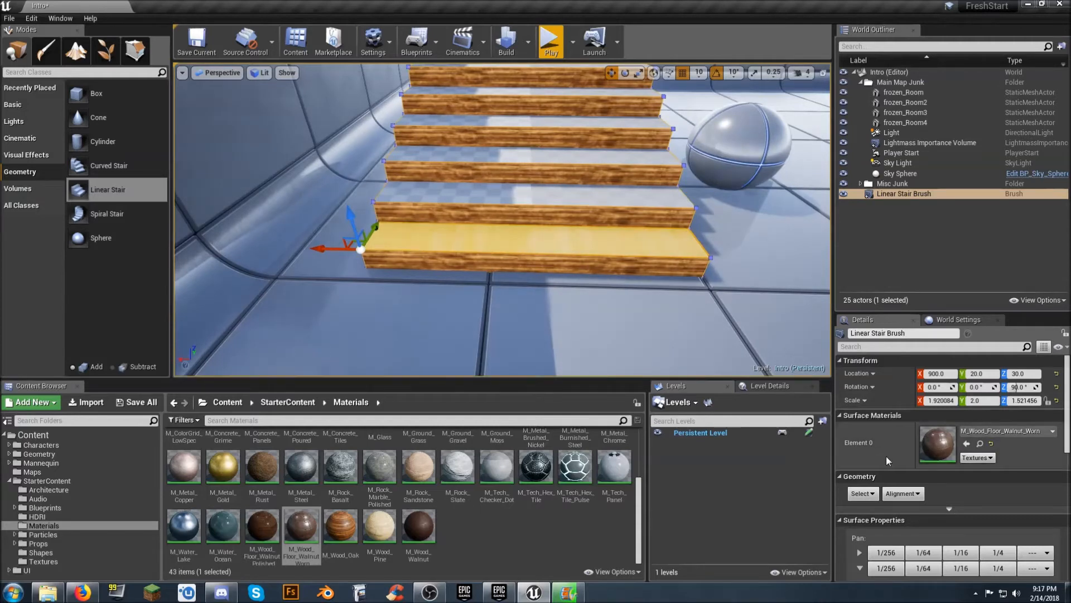
scroll(886, 456, down, 2)
scroll(882, 496, down, 1)
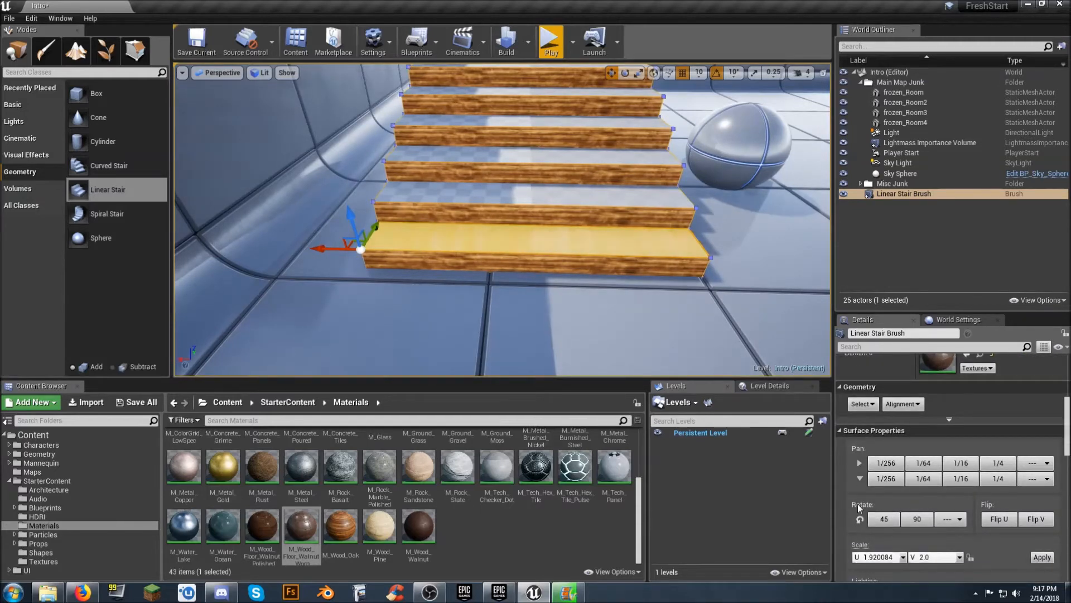
click(916, 520)
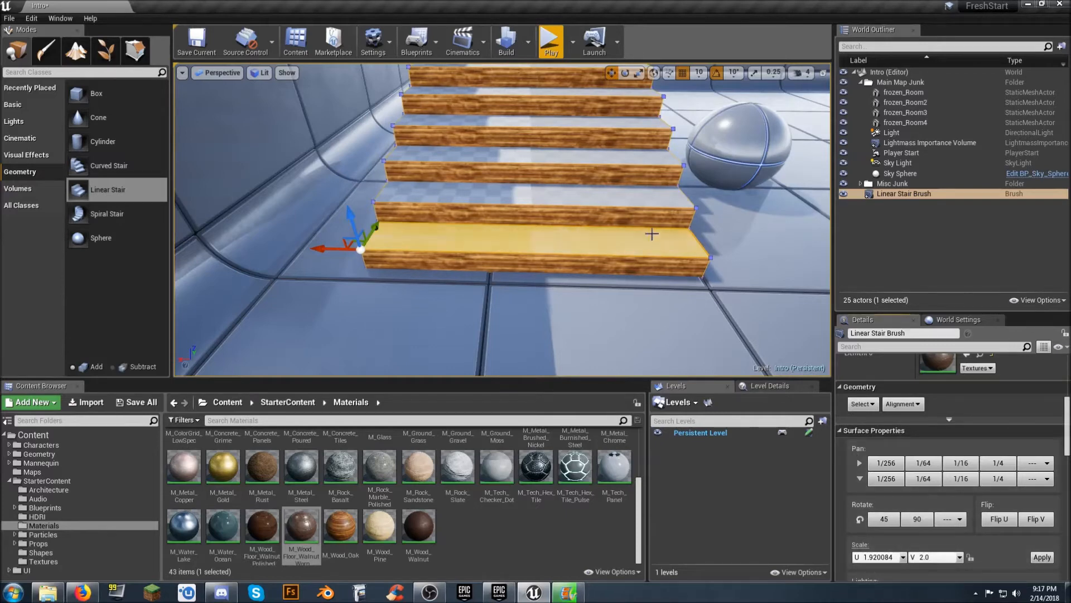
click(639, 202)
right_drag(546, 257, 579, 260)
key(w)
key(s)
click(595, 235)
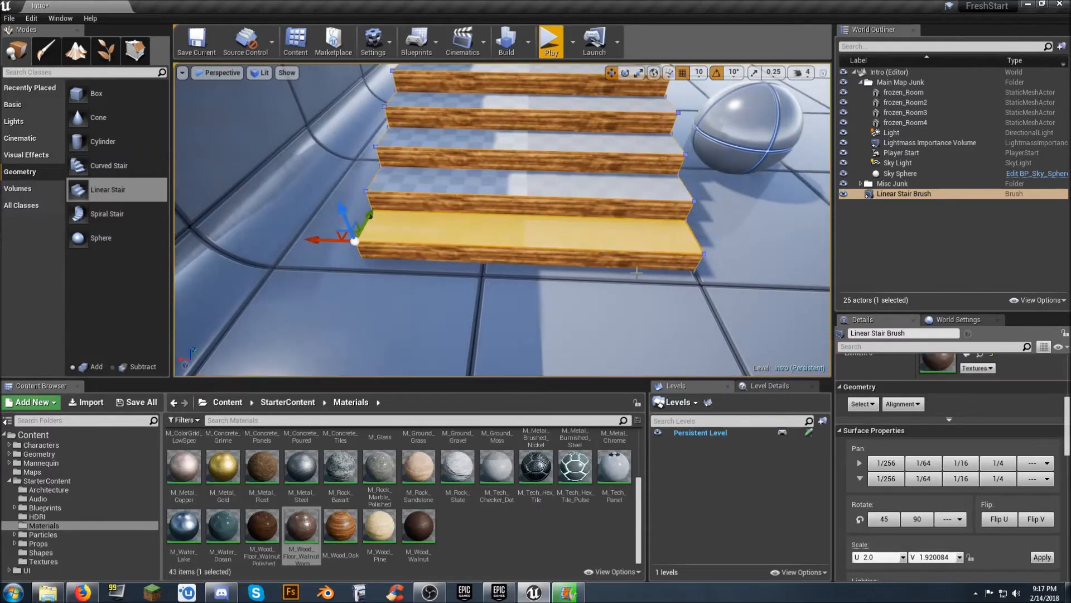
click(861, 480)
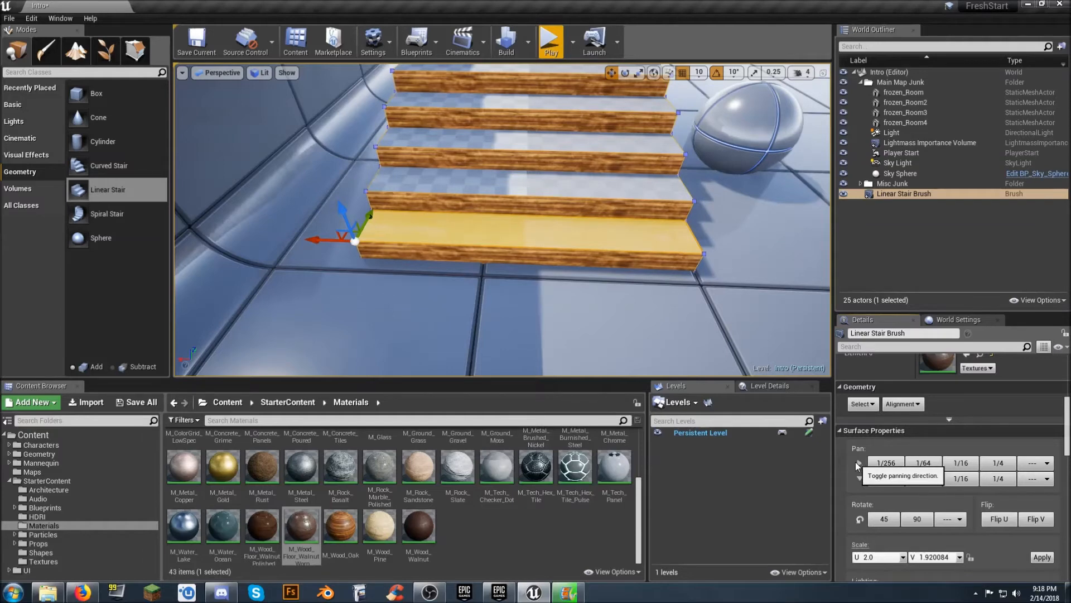
Apply the M_Wood_Floor_Walnut_Worn material to the second stair tread and rotate its texture by 90 degrees.
click(601, 182)
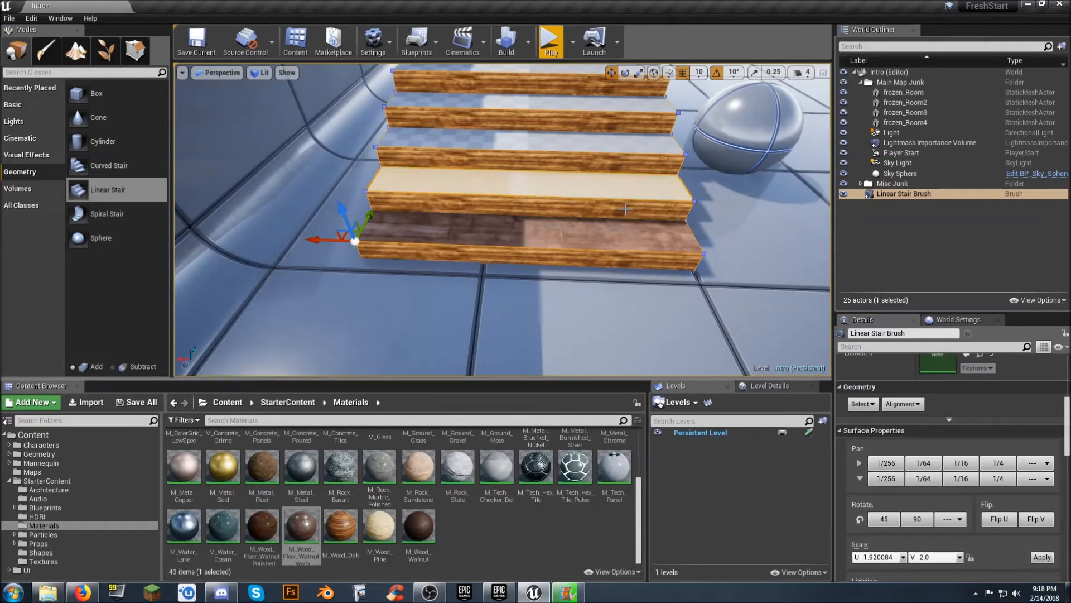
right_drag(625, 192, 606, 223)
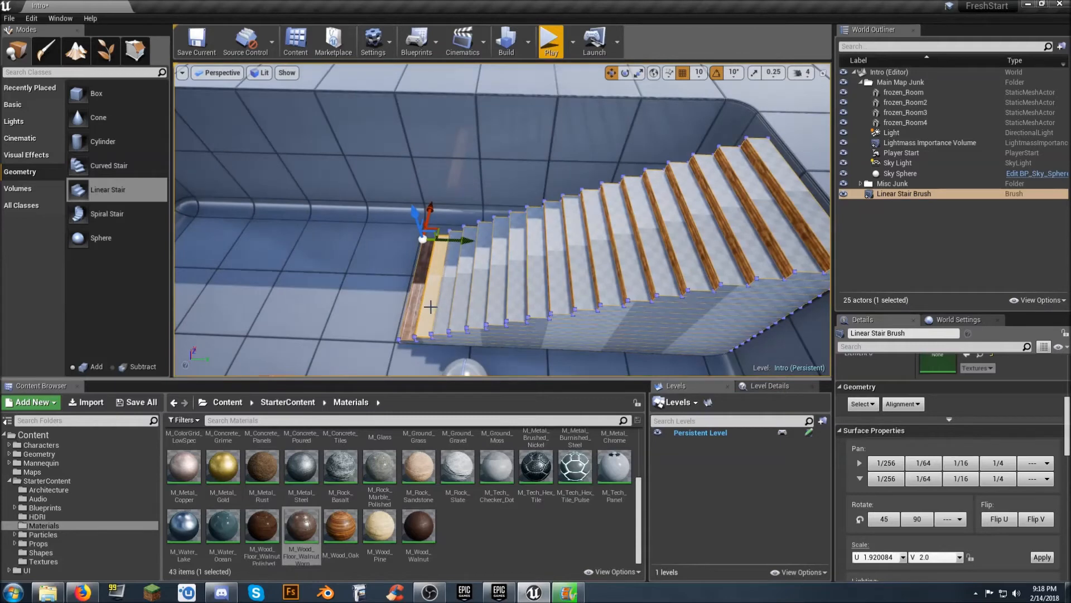
scroll(982, 430, up, 3)
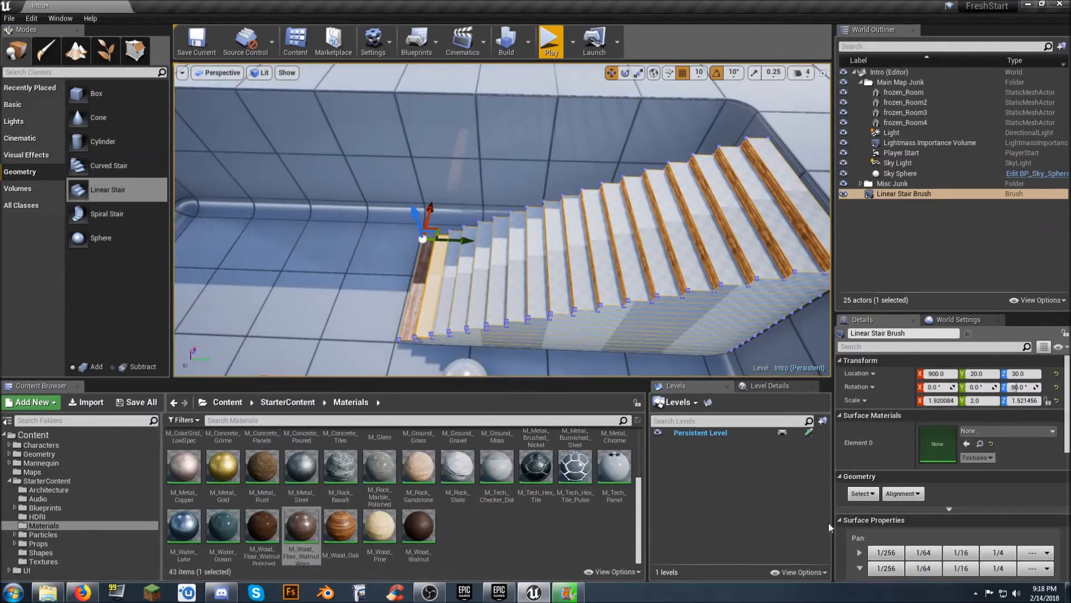
click(966, 444)
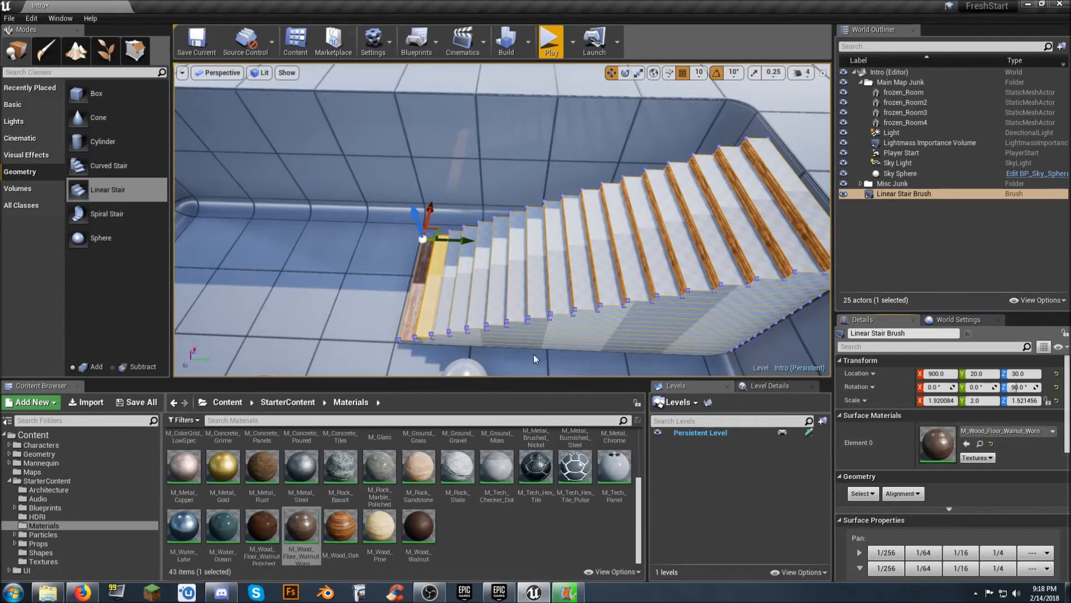
click(443, 316)
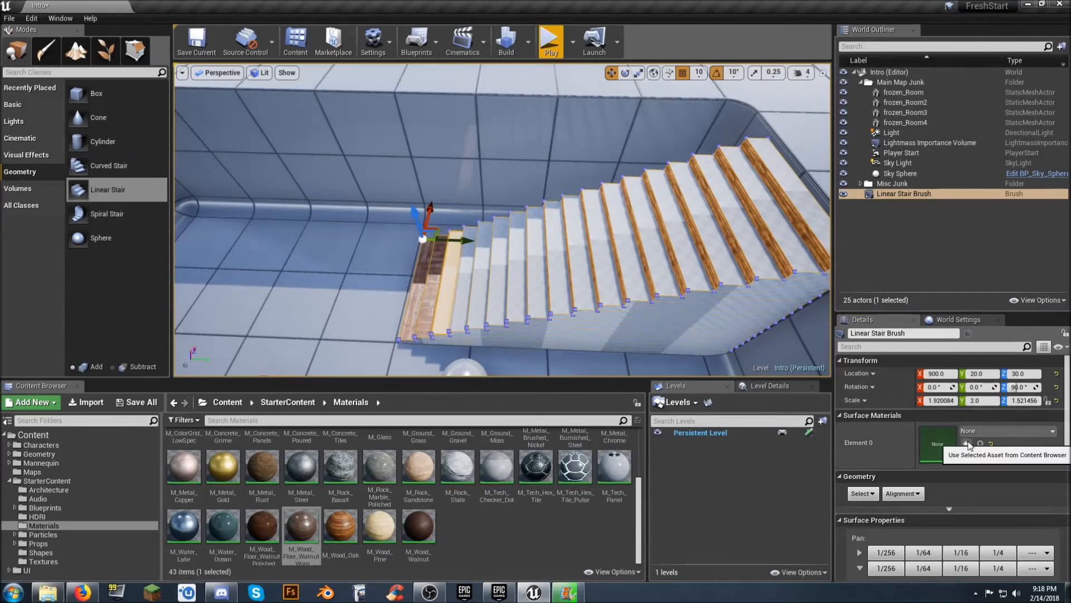
click(428, 309)
scroll(886, 534, down, 2)
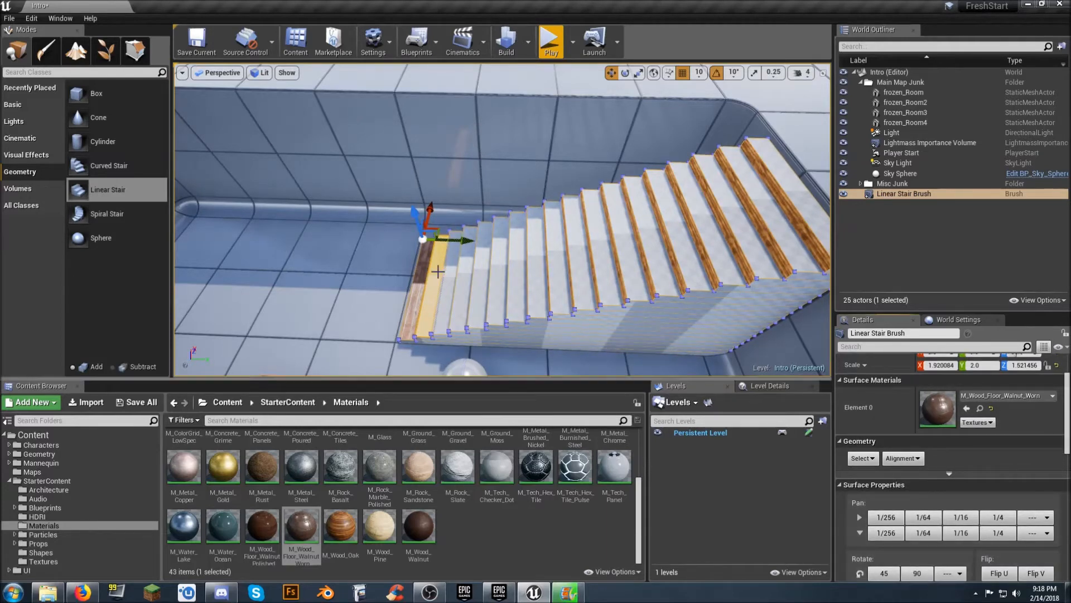
scroll(427, 300, up, 3)
Apply the M_Wood_Floor_Walnut_Worn material to all treads from the third step to the top together, and rotate their texture by 90 degrees.
click(435, 299)
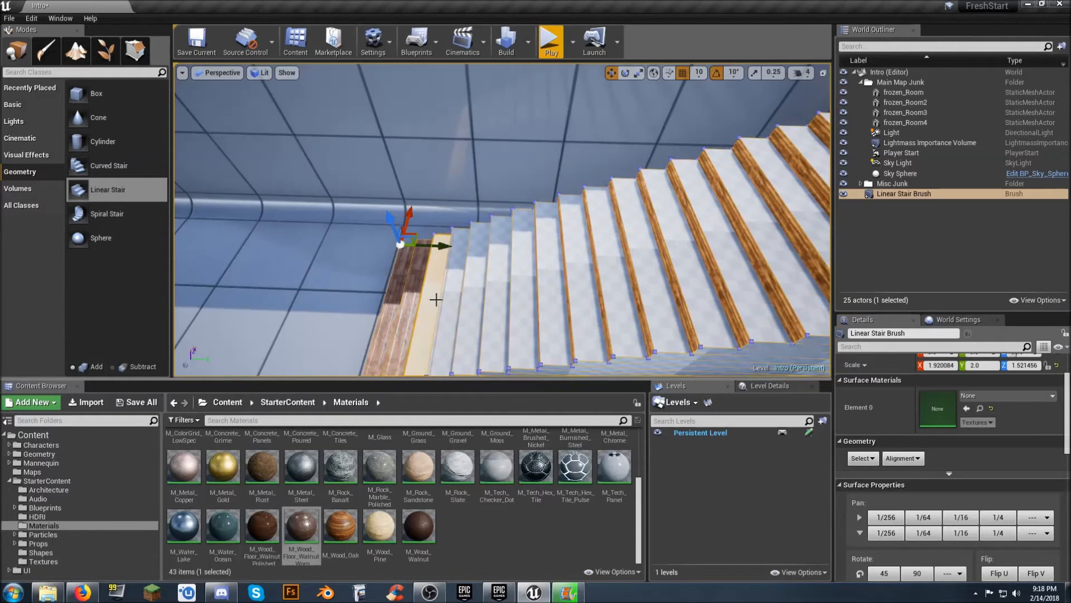
ctrl+click(457, 301)
ctrl+click(478, 296)
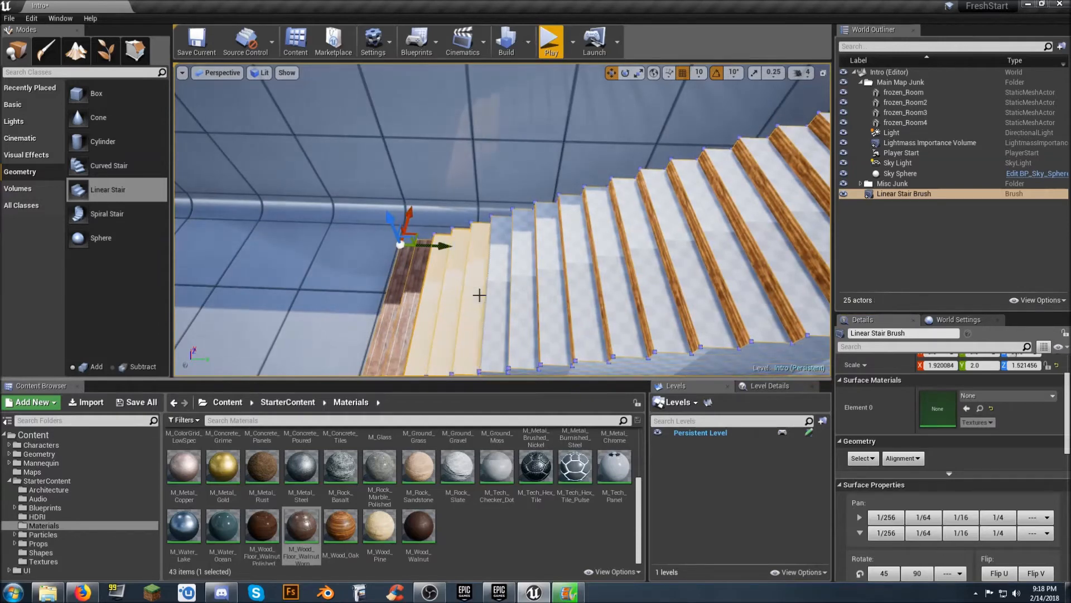
ctrl+click(502, 293)
ctrl+click(525, 290)
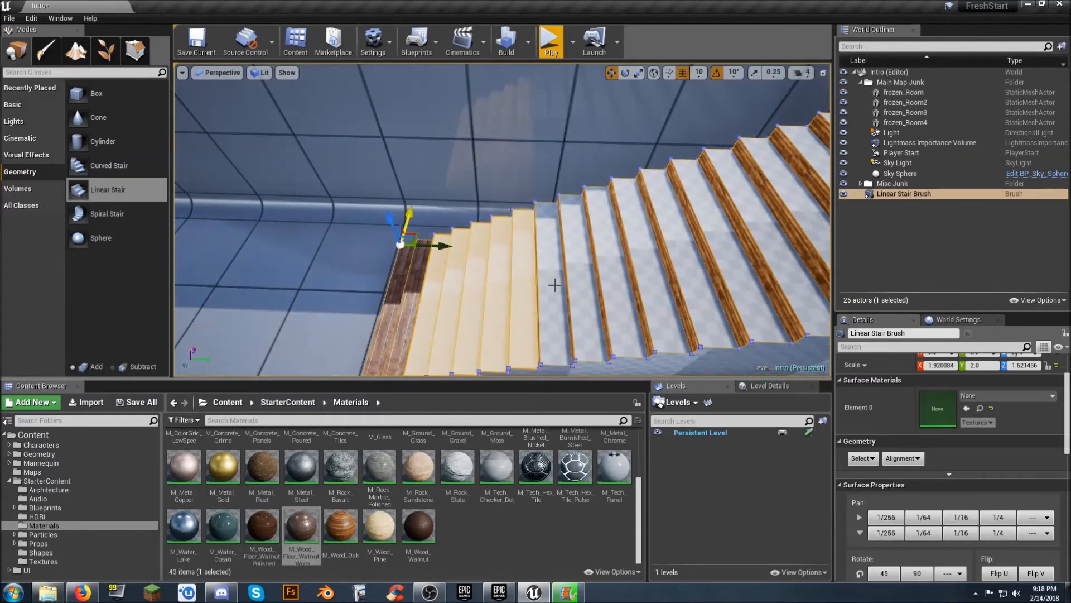
ctrl+click(553, 289)
ctrl+click(579, 277)
ctrl+click(602, 274)
ctrl+click(639, 270)
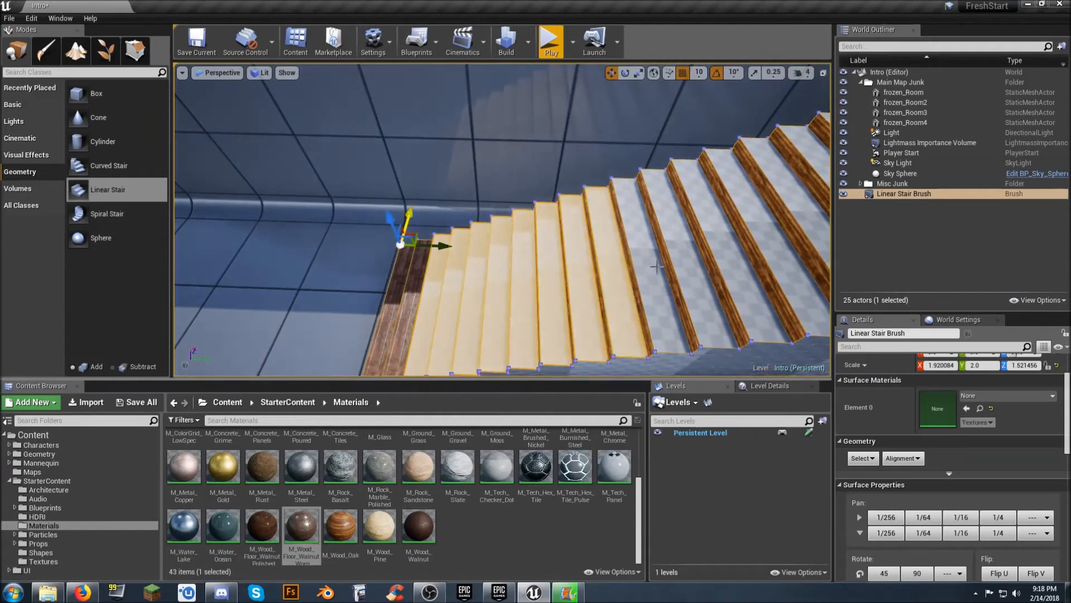
ctrl+click(656, 266)
ctrl+click(688, 257)
ctrl+click(718, 247)
right_drag(717, 247, 686, 293)
key(s)
ctrl+click(531, 257)
ctrl+click(552, 255)
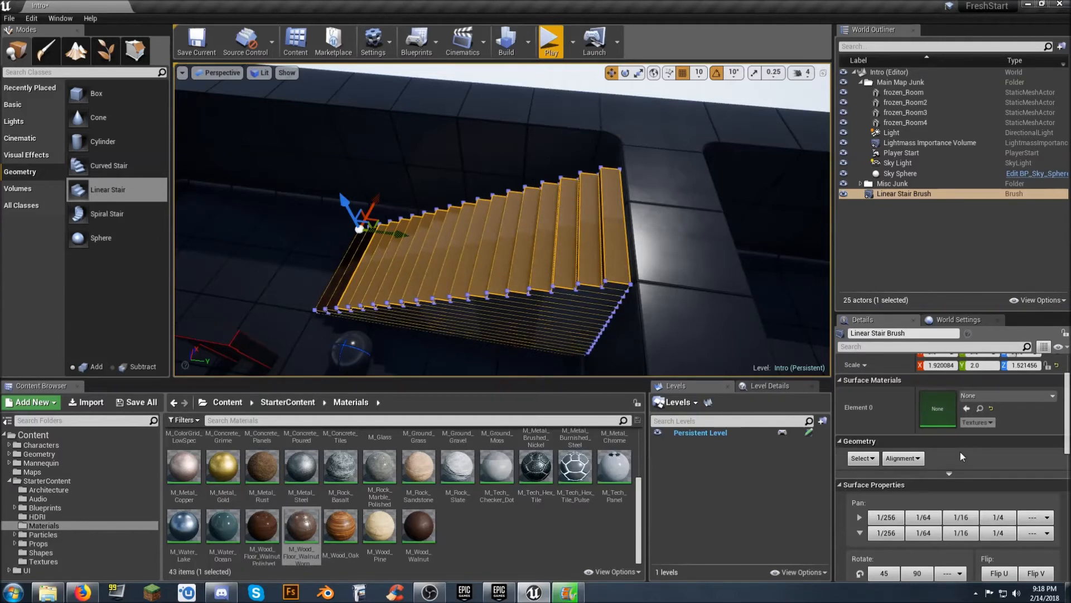
click(970, 410)
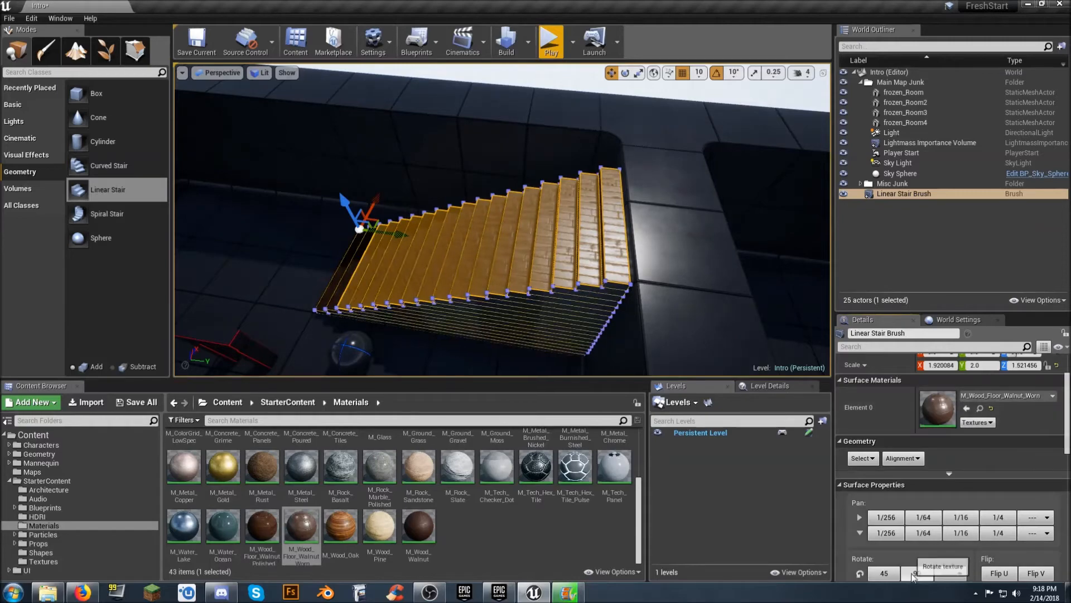
click(915, 575)
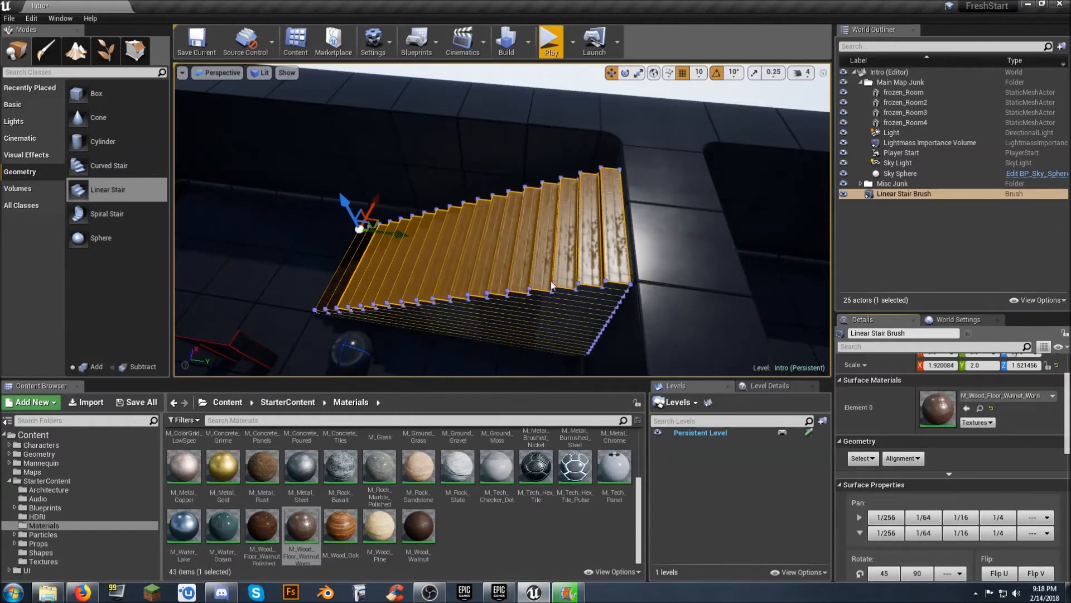
right_drag(532, 262, 340, 215)
click(533, 258)
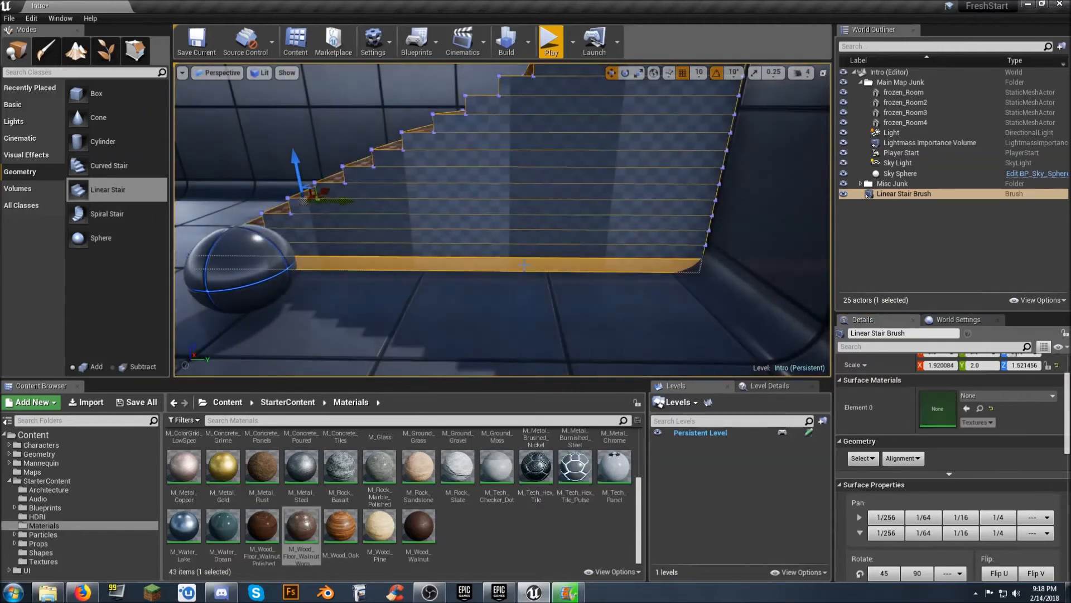
click(537, 251)
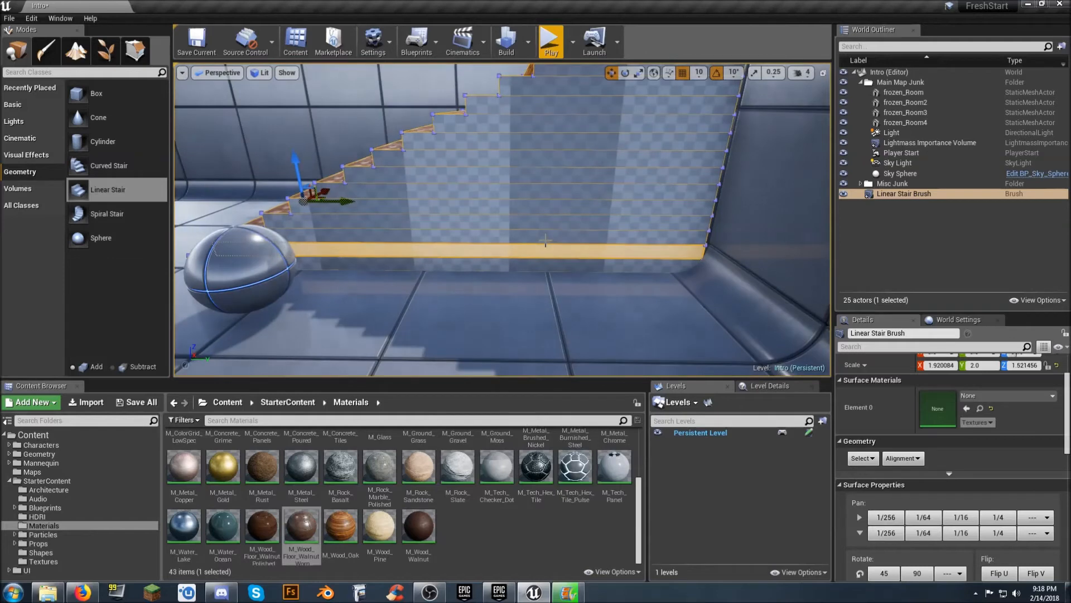
ctrl+click(549, 265)
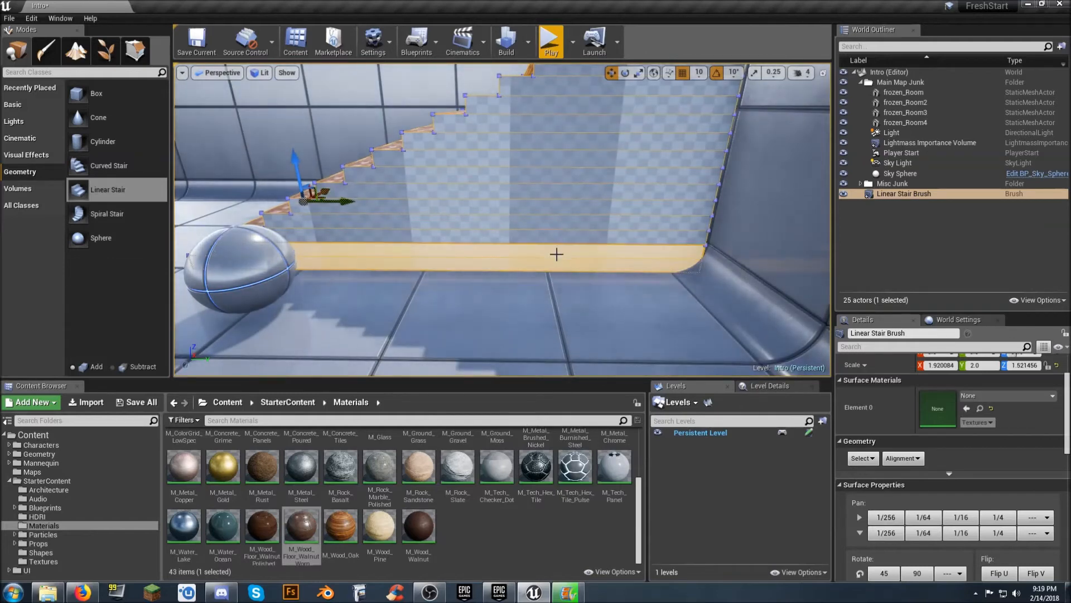
ctrl+click(568, 229)
click(575, 228)
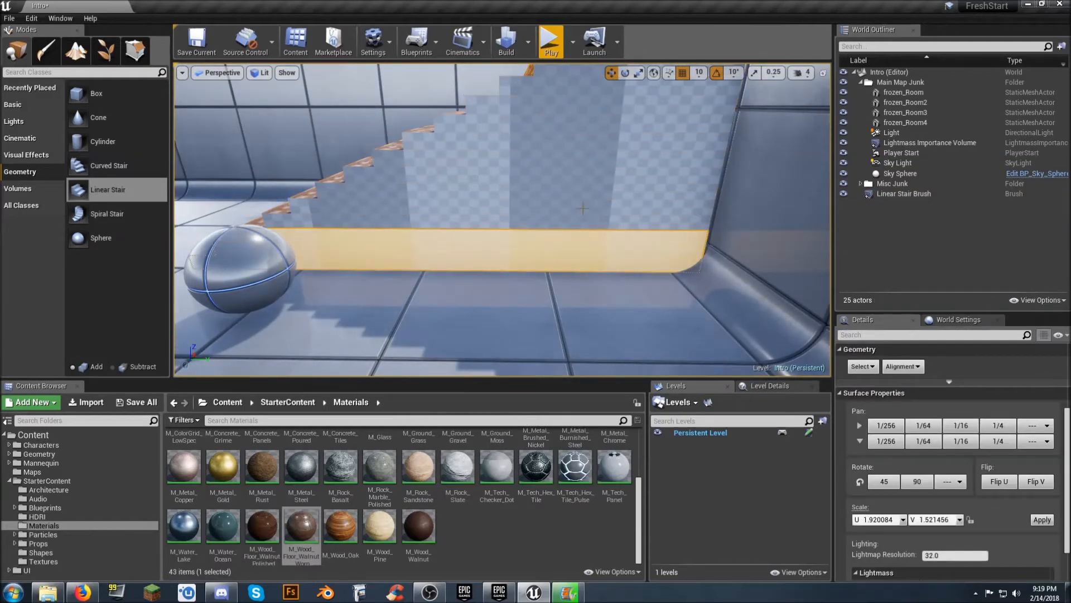
click(547, 254)
Apply the M_Metal_Gold material to all horizontal side strips of the staircase on the sphere's side, from the floor to the top.
click(550, 260)
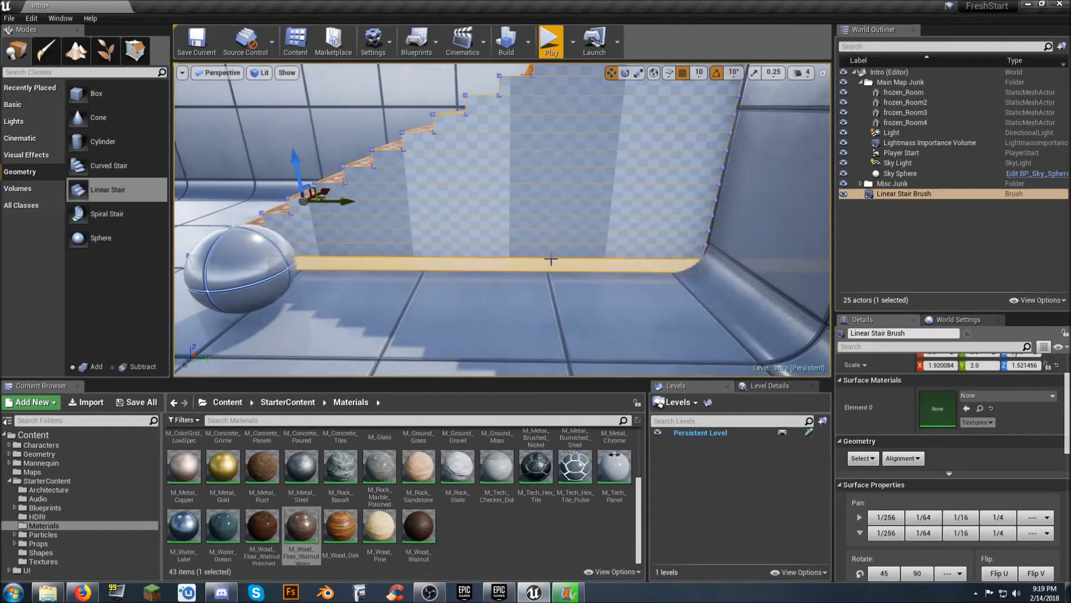
ctrl+click(556, 246)
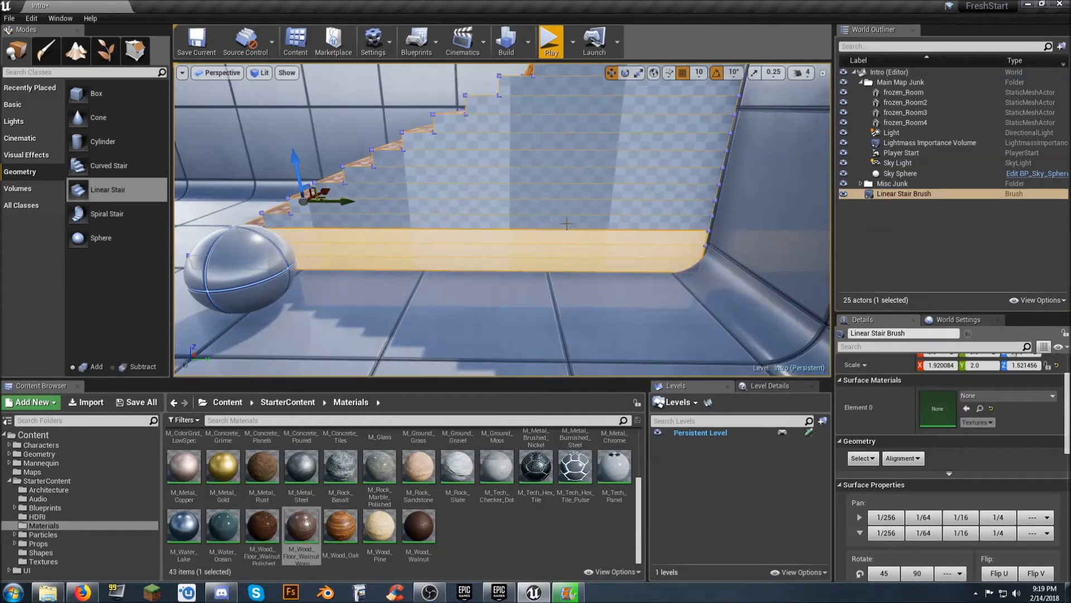
ctrl+click(575, 217)
ctrl+click(584, 189)
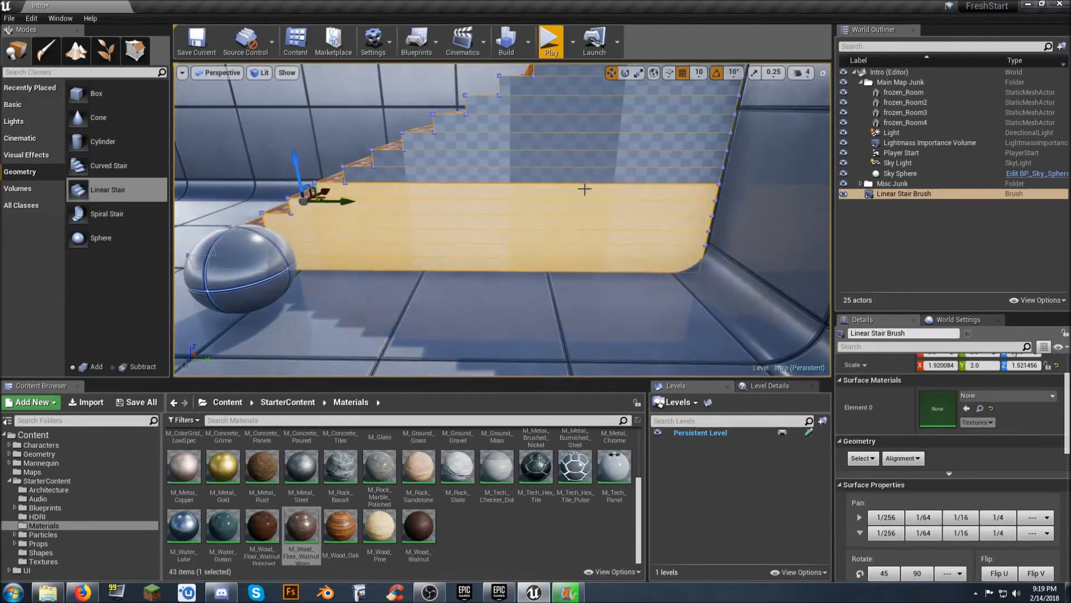
ctrl+click(590, 177)
ctrl+click(599, 159)
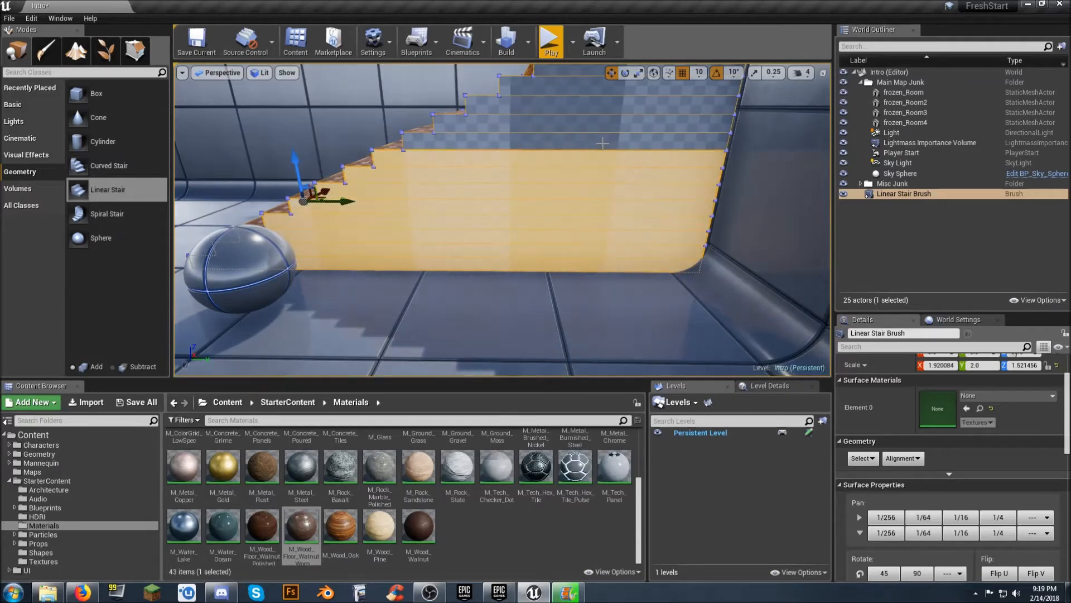
ctrl+click(609, 139)
ctrl+click(618, 125)
ctrl+click(620, 105)
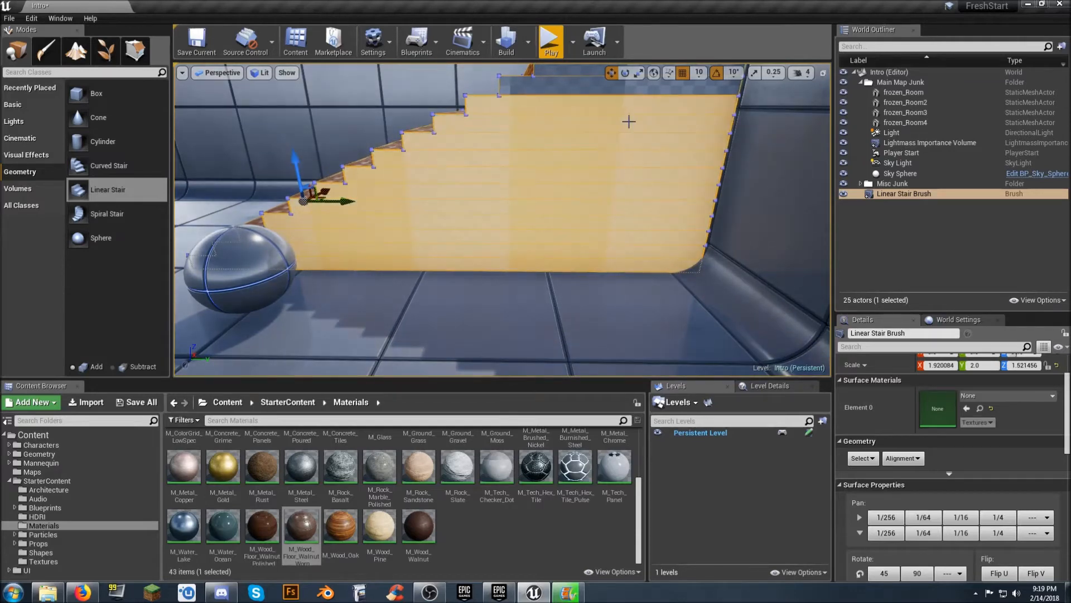
right_drag(628, 128, 632, 94)
ctrl+click(632, 163)
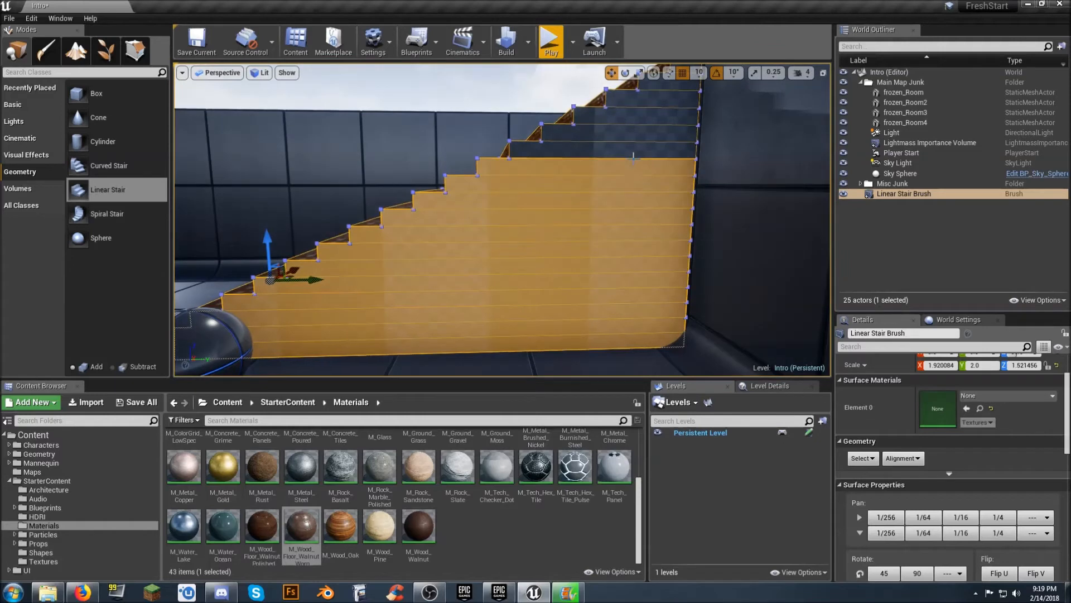
ctrl+click(631, 151)
ctrl+click(641, 137)
ctrl+click(649, 119)
right_drag(649, 118, 658, 132)
ctrl+click(653, 144)
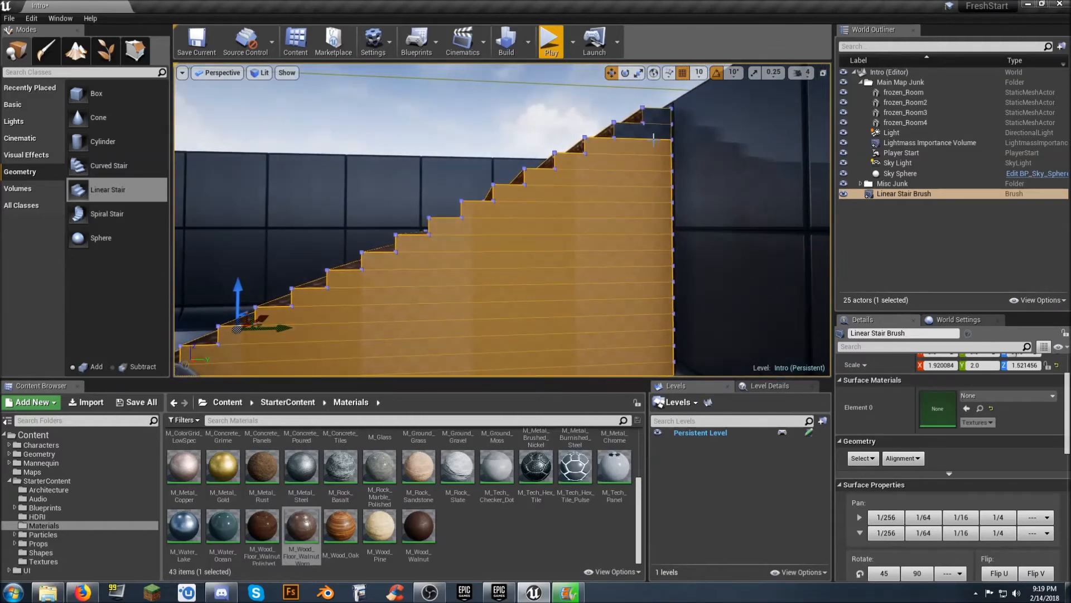
ctrl+click(654, 132)
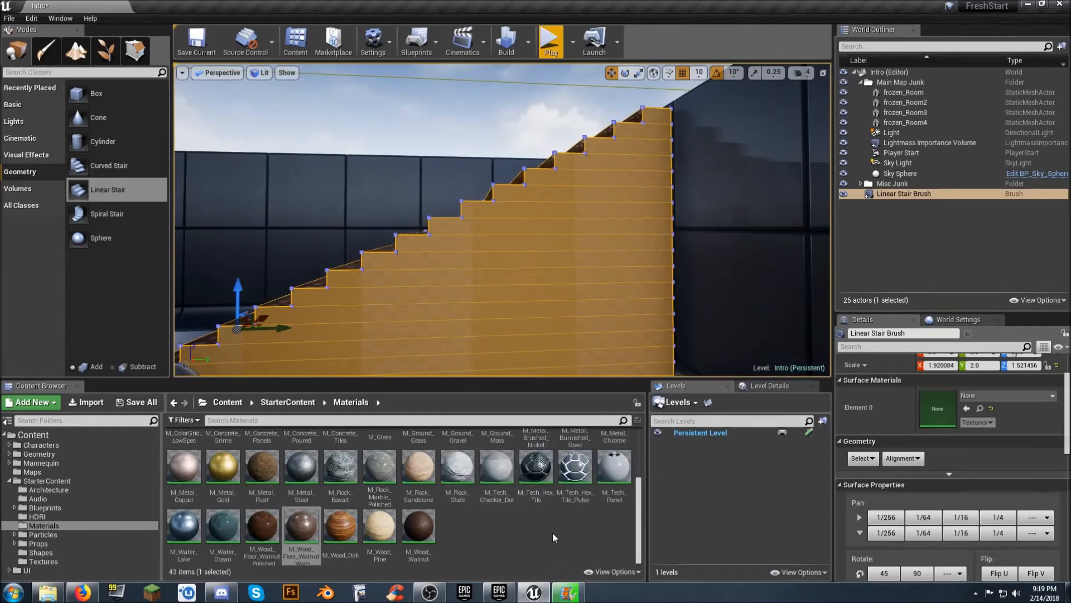
scroll(515, 534, up, 1)
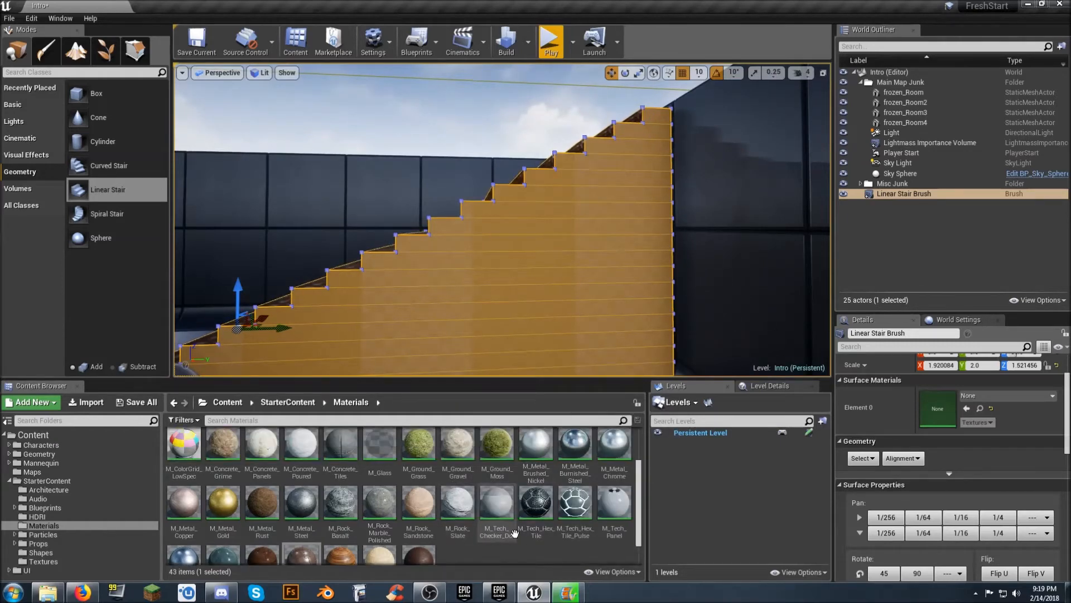
scroll(520, 532, down, 1)
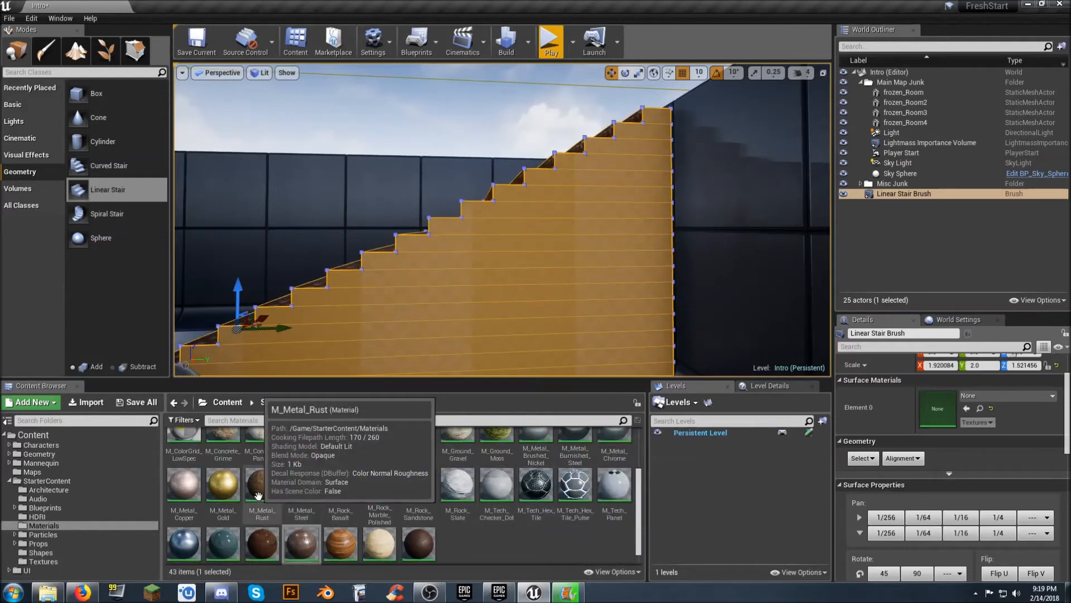
click(226, 484)
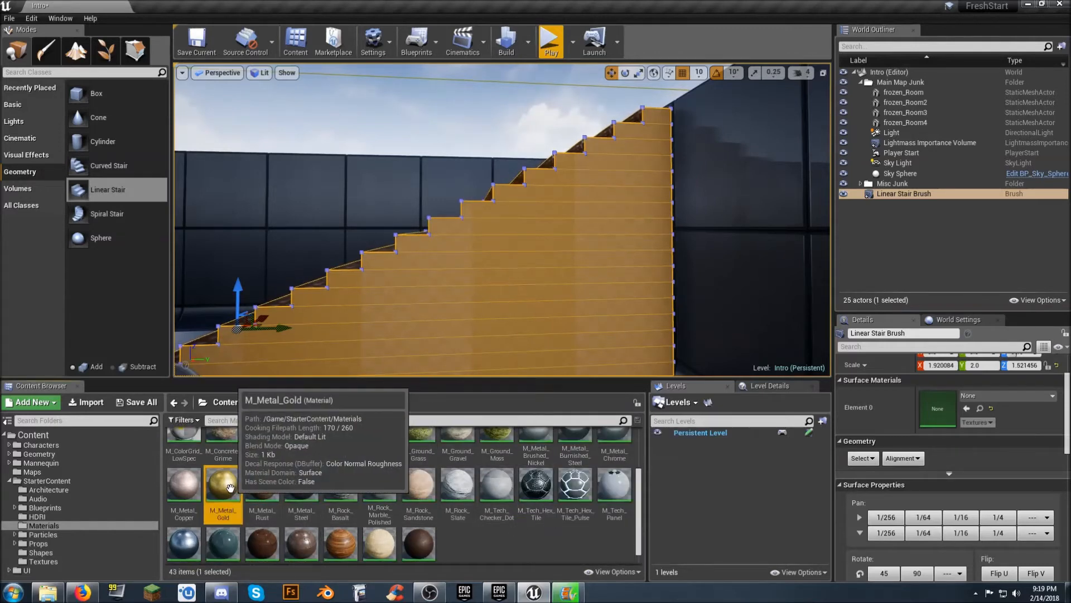
click(965, 409)
right_drag(548, 315, 752, 320)
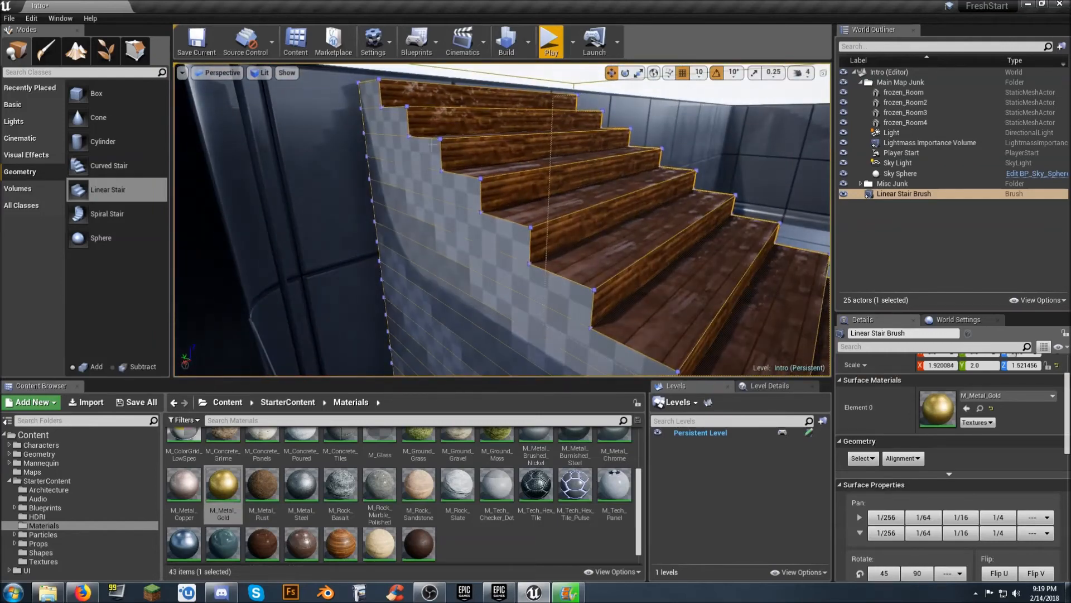
Apply the M_Metal_Gold material to all side strips of the staircase on the side facing away from the sphere, then clear the selection.
click(368, 99)
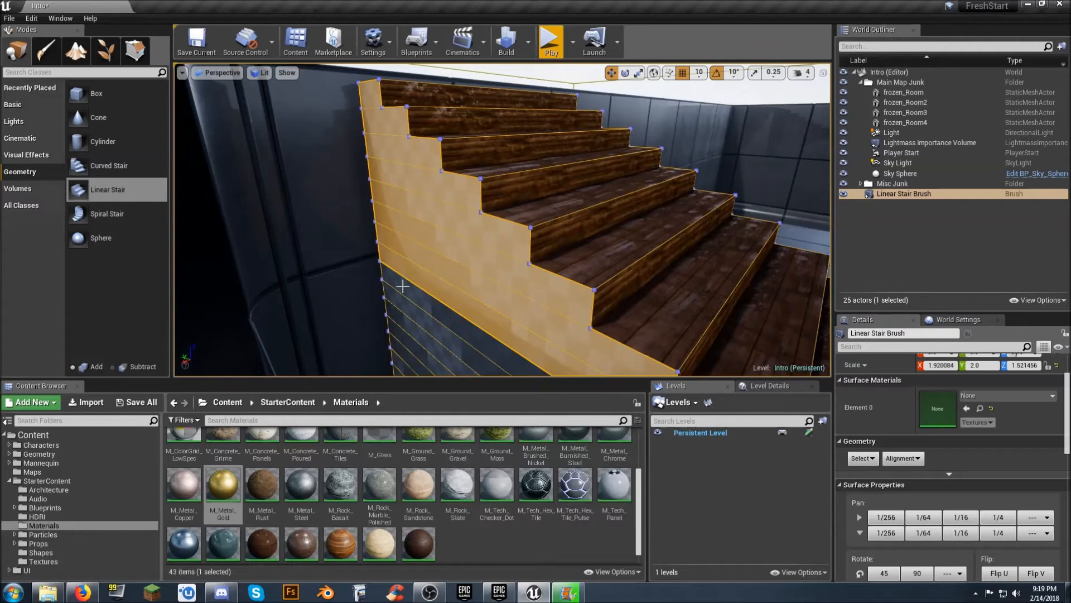
right_drag(434, 272, 435, 263)
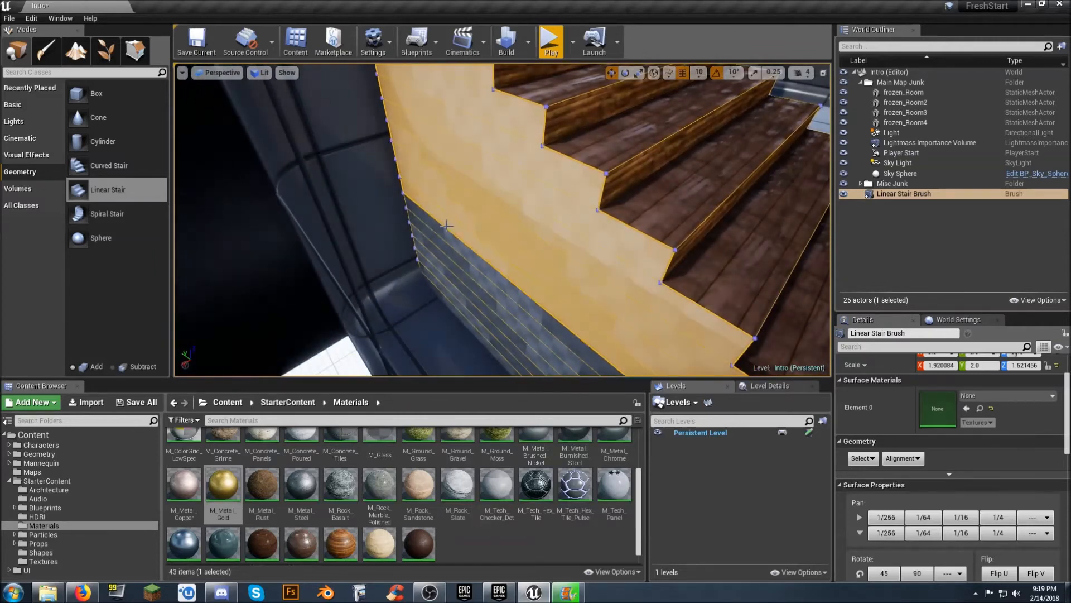
click(456, 251)
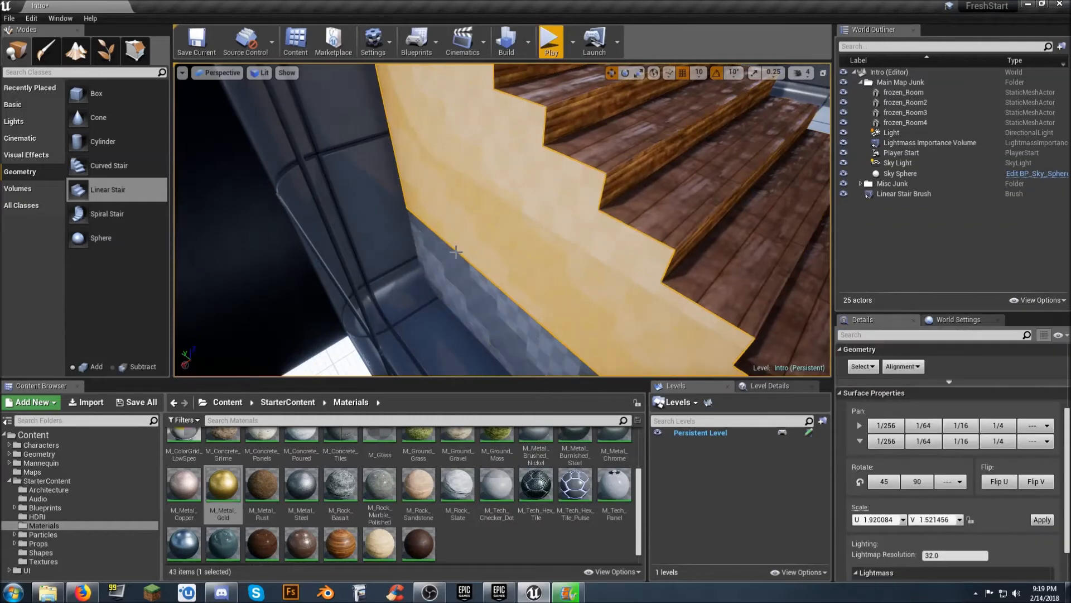
mouse_move(457, 251)
right_down()
mouse_move(452, 273)
mouse_move(457, 252)
right_up()
click(537, 187)
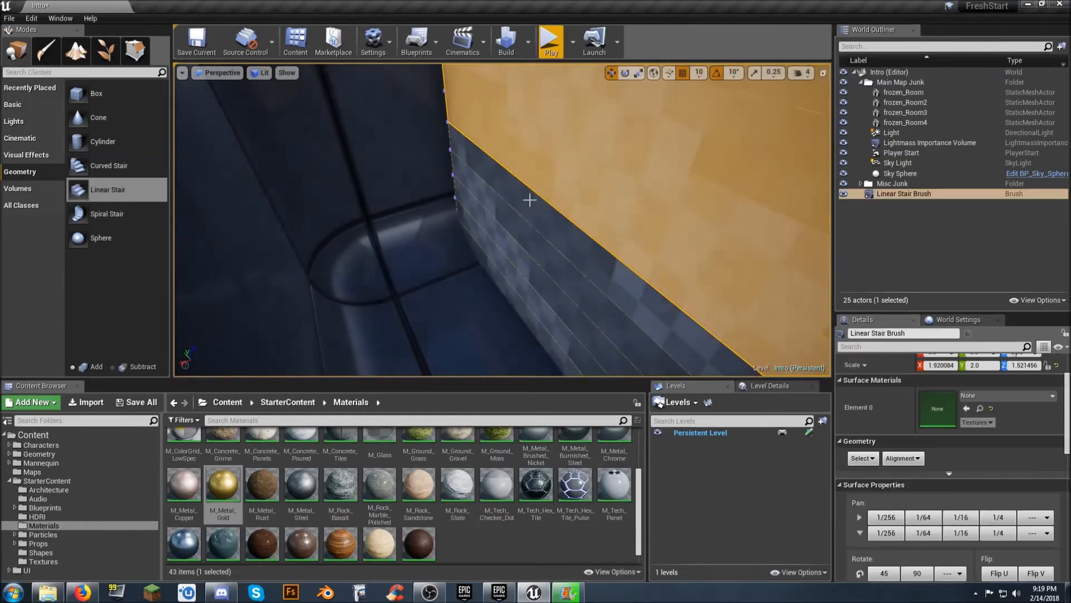
right_drag(522, 232, 505, 261)
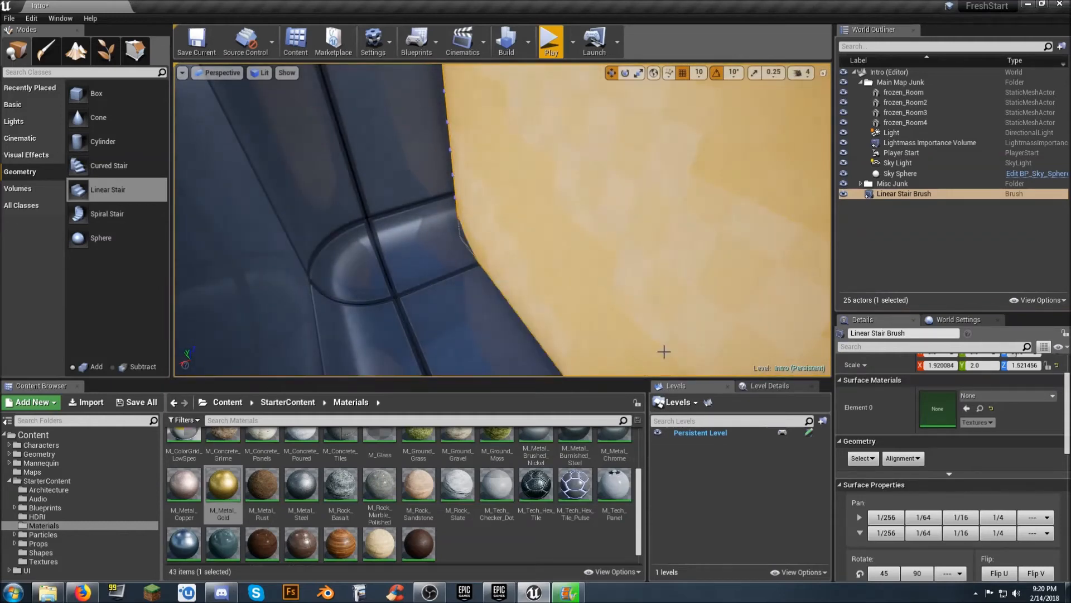
click(966, 408)
right_drag(590, 303, 580, 318)
mouse_move(495, 165)
right_down()
mouse_move(505, 173)
mouse_move(495, 166)
right_up()
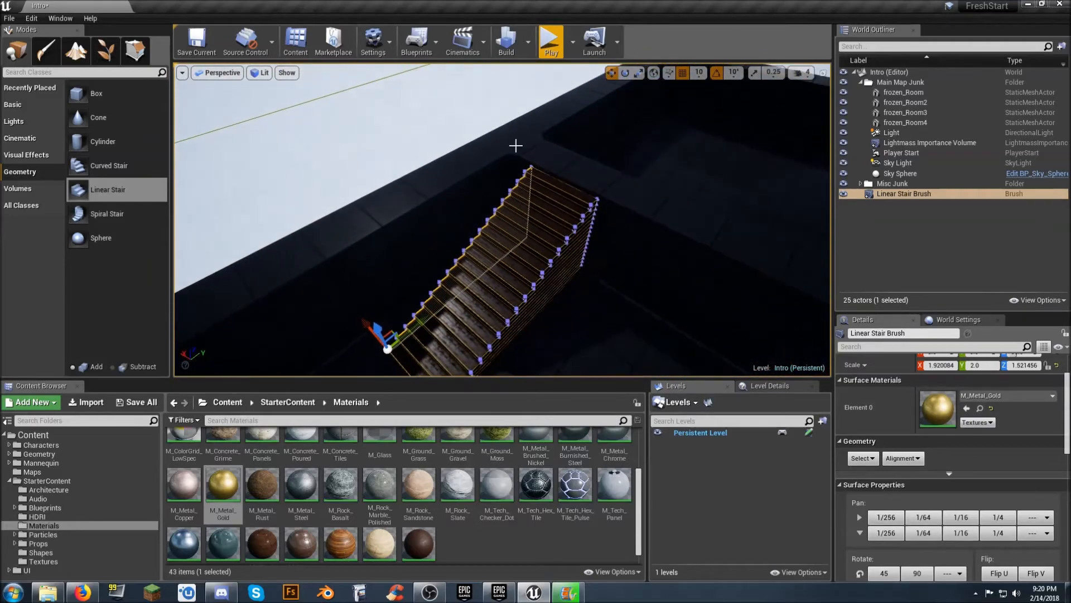
click(890, 72)
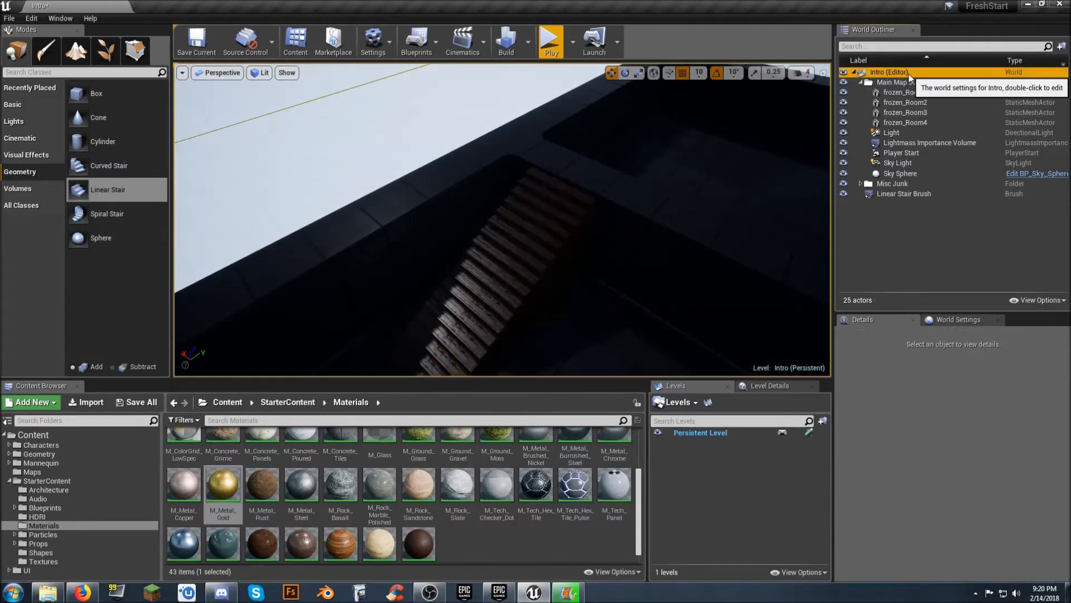
Play-test the level by running the character up the textured staircase, along the wall top and back down, then stop and view the stairs from above.
click(549, 44)
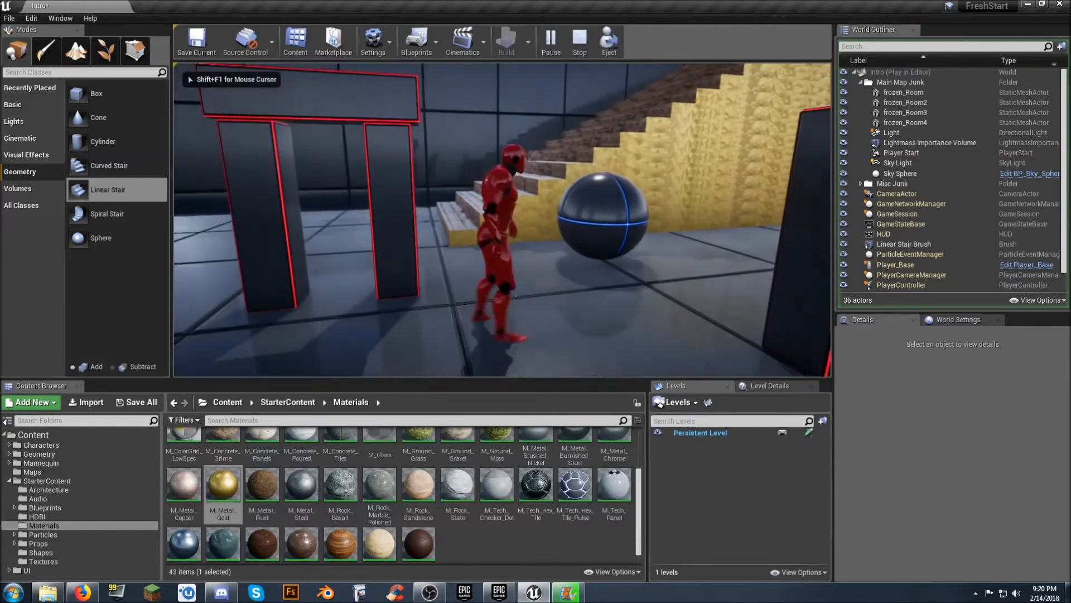
key(w)
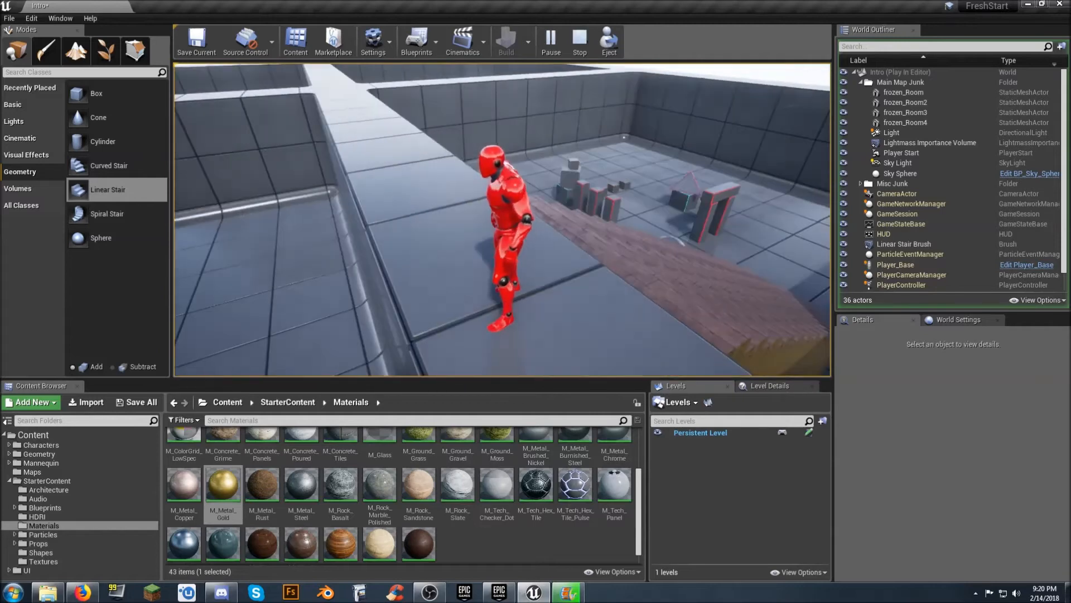
key(w)
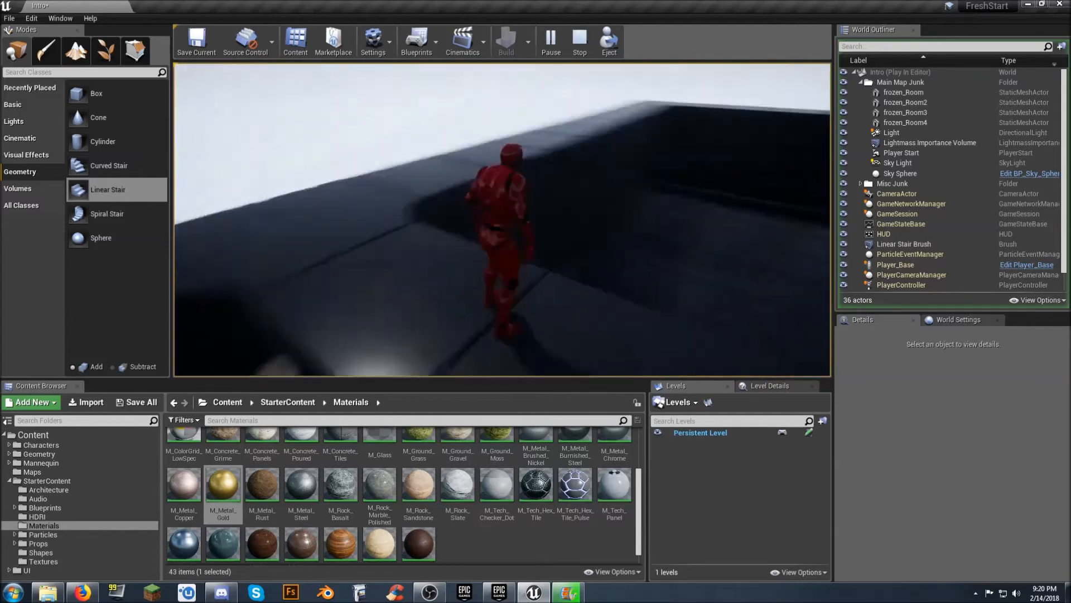
key(w)
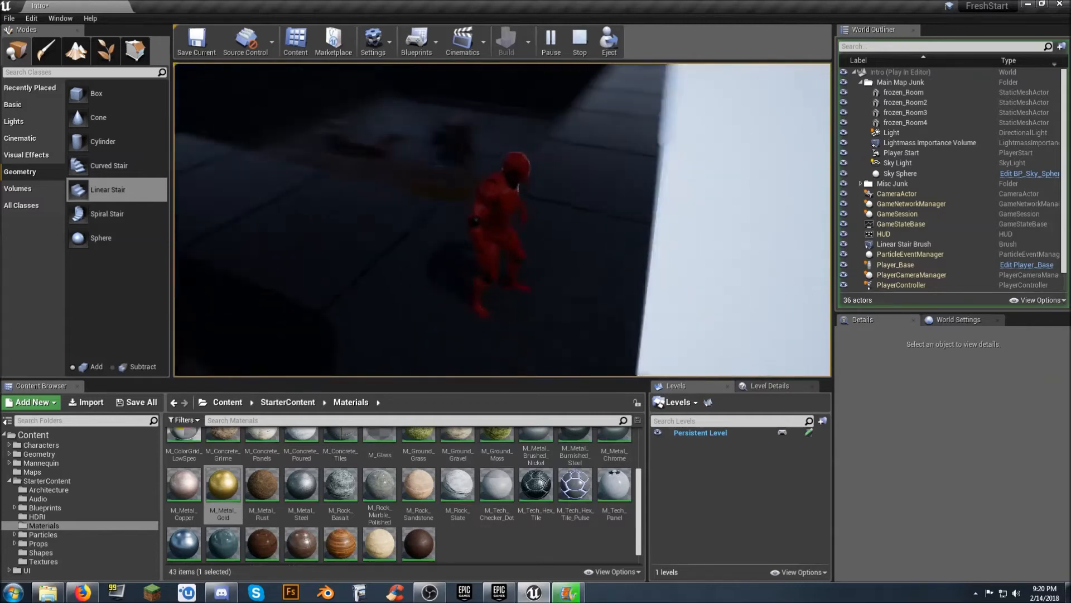
key(w)
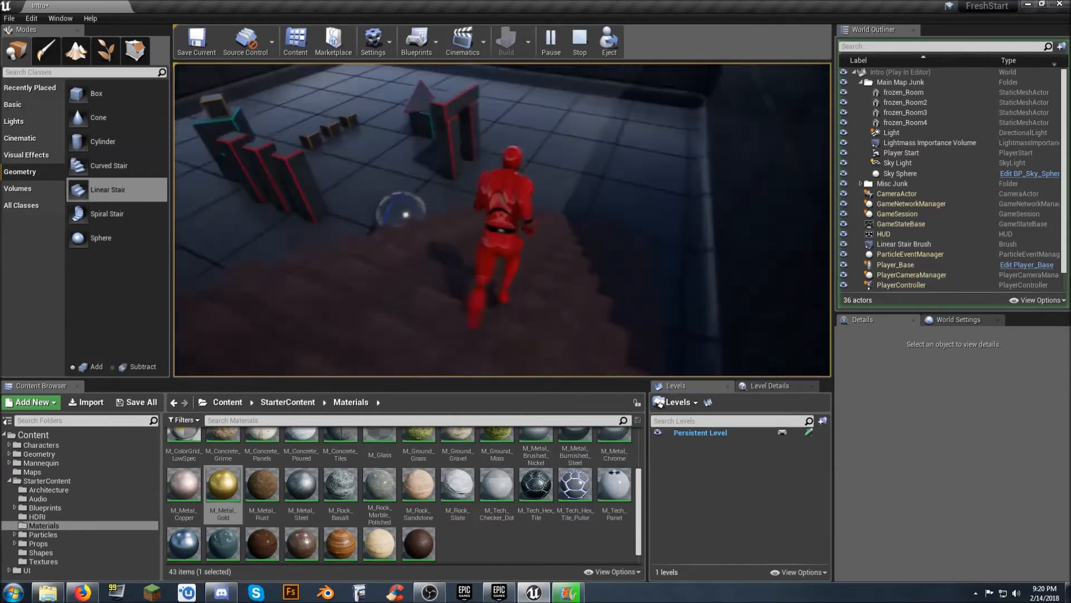
key(w)
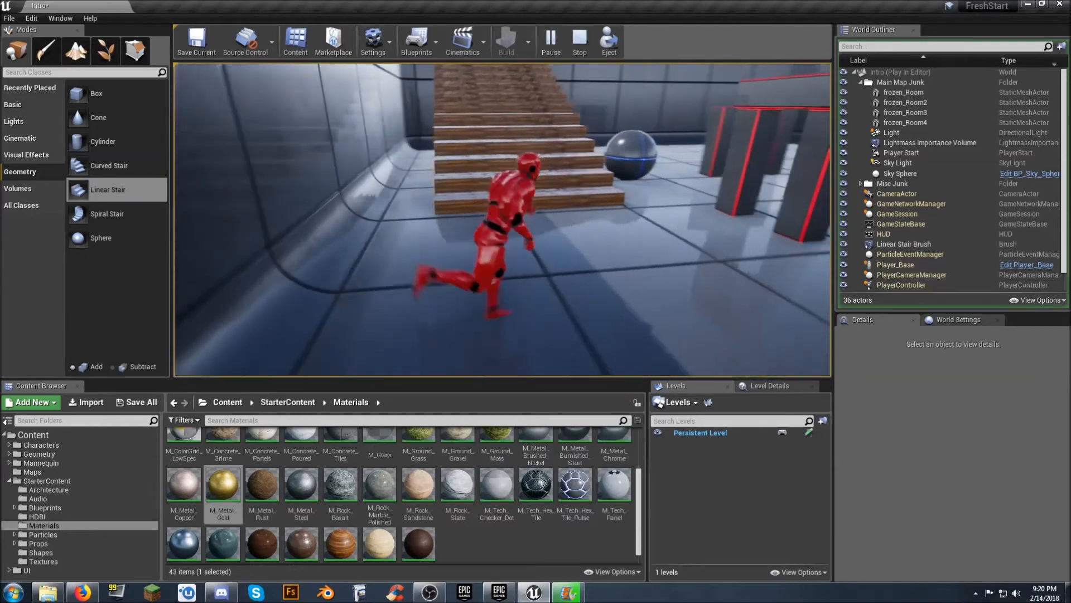
key(Escape)
key(w)
mouse_move(502, 220)
right_down()
mouse_move(502, 145)
mouse_move(491, 267)
mouse_move(368, 262)
mouse_move(494, 234)
right_up()
key(s)
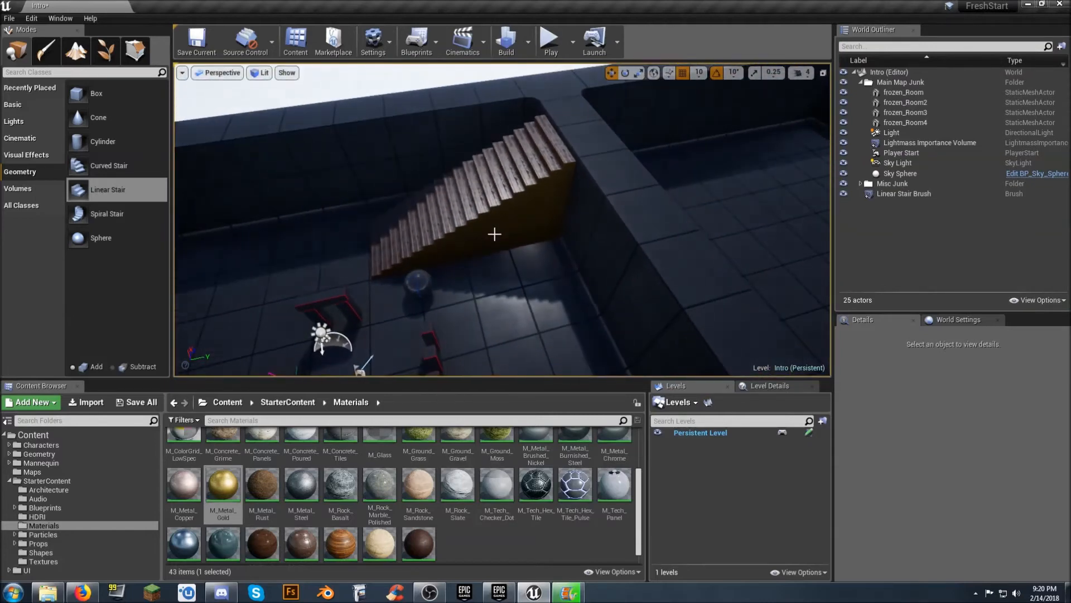
right_drag(507, 227, 512, 224)
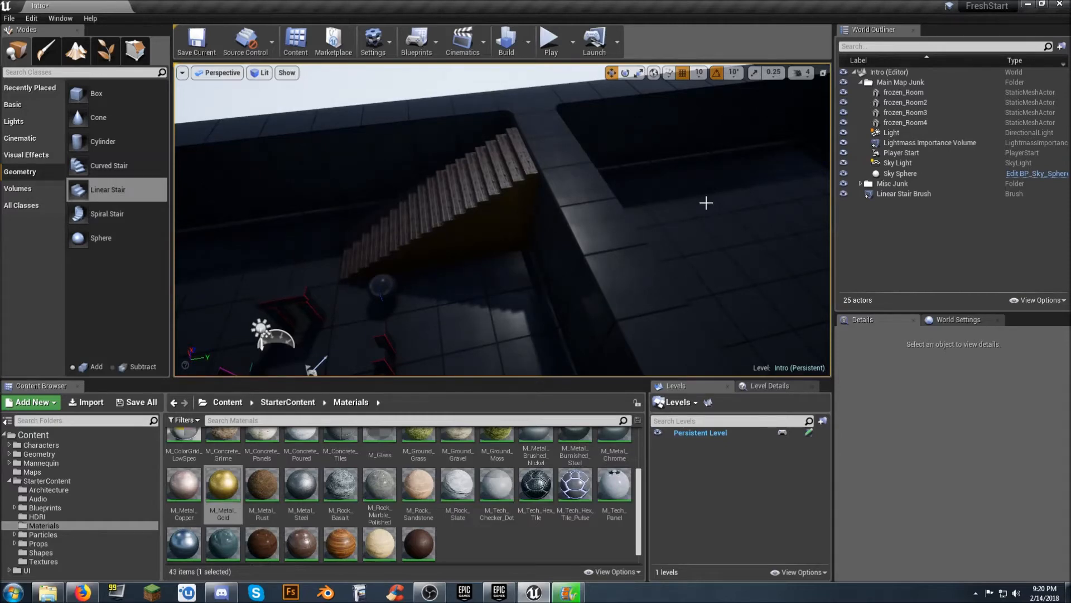
Duplicate the Linear Stair Brush and move the copy along the Y axis over the dividing wall into the adjoining room.
click(899, 195)
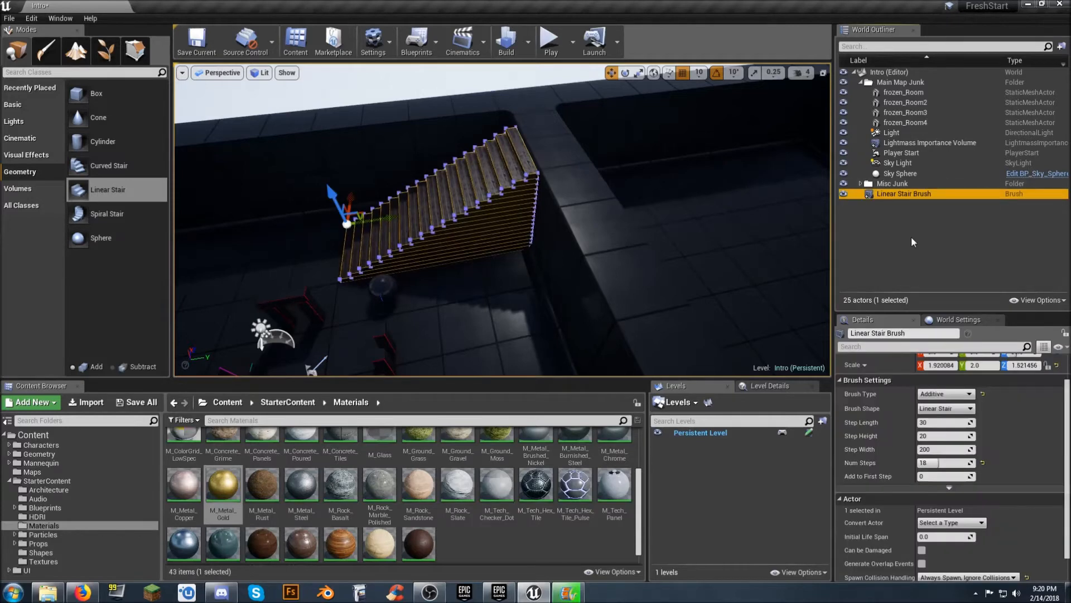
right_drag(676, 201, 636, 201)
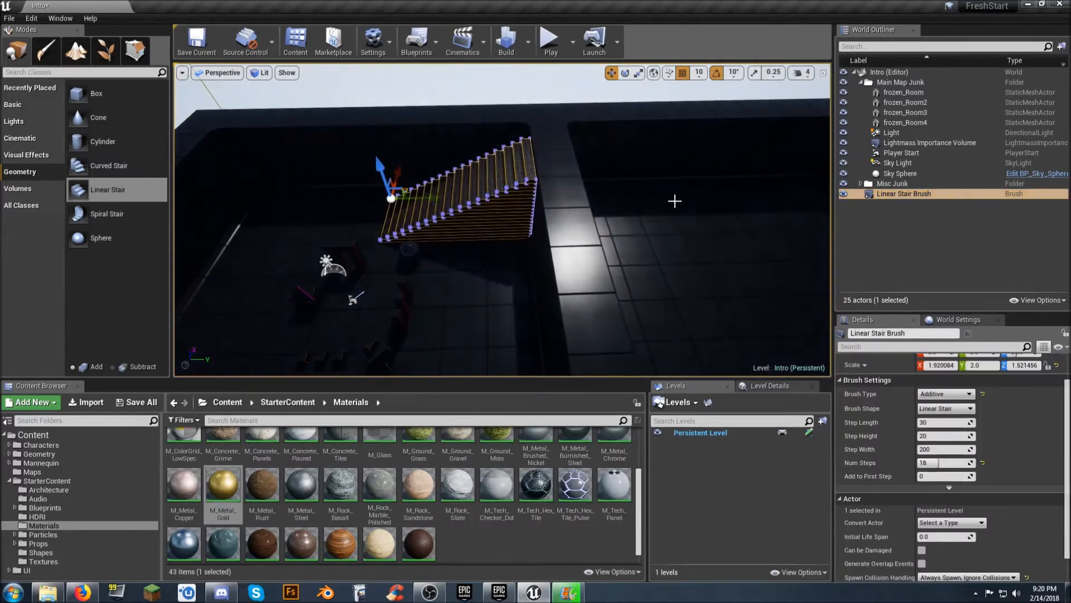
key(ctrl+w)
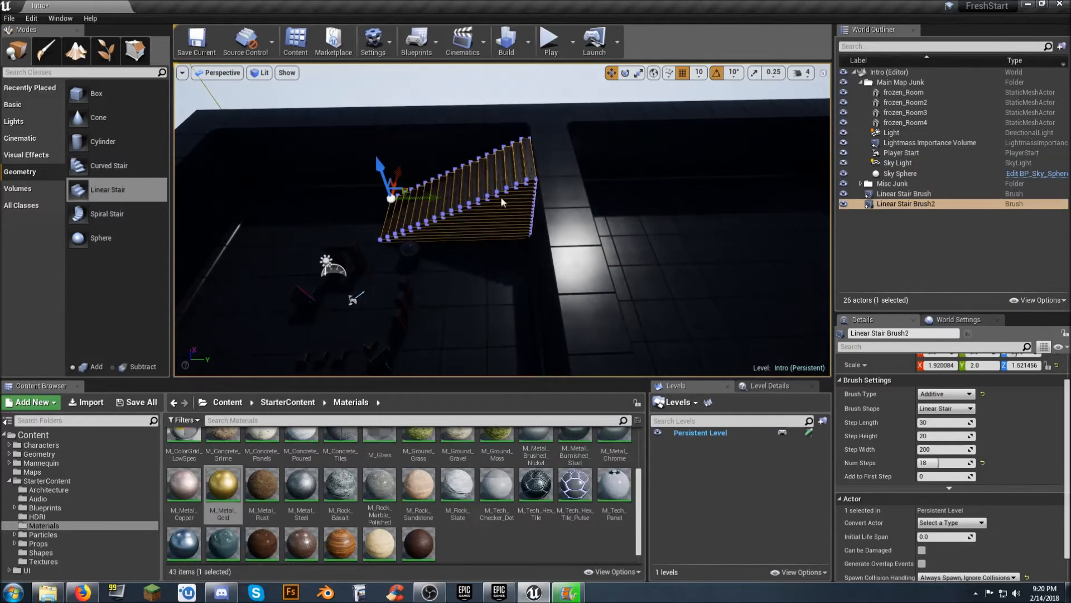
drag(437, 199, 610, 196)
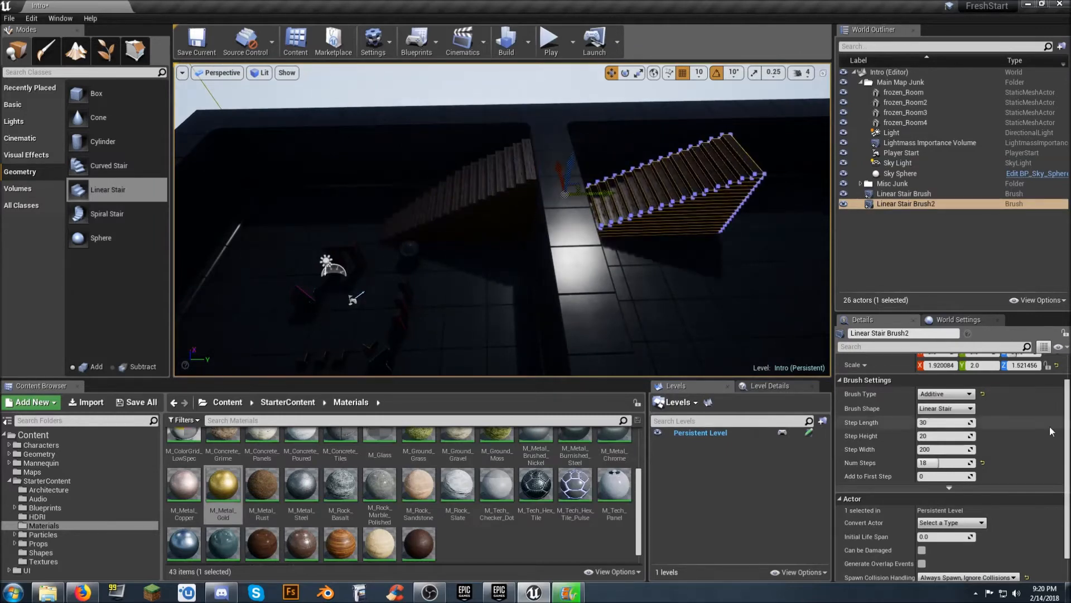
Set the copied staircase's Z rotation to -90 degrees.
scroll(1049, 427, up, 1)
click(1027, 387)
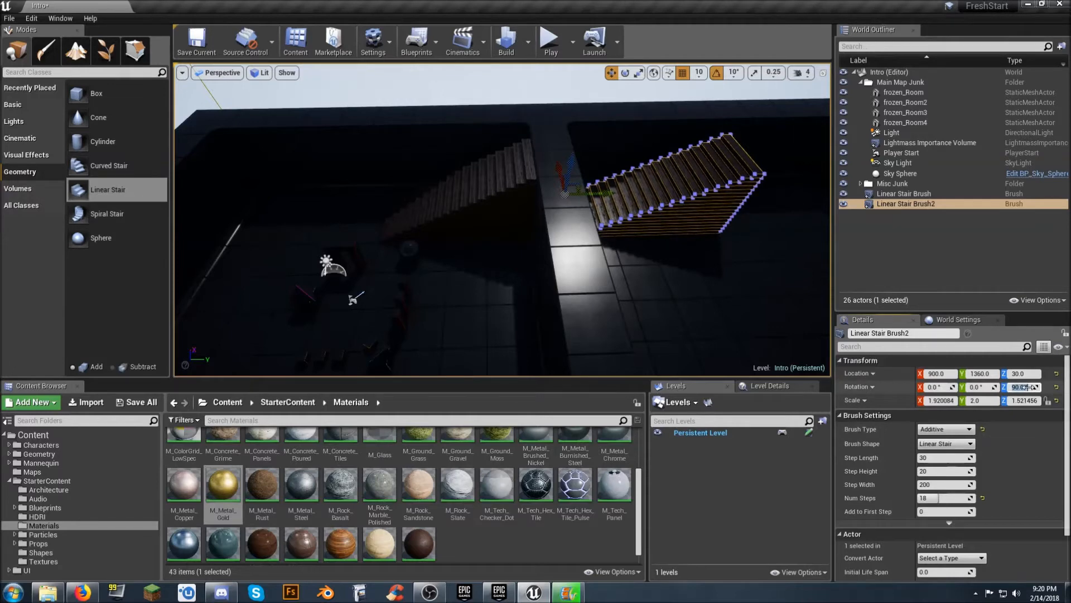
key(BackSpace)
text(-9)
key(Return)
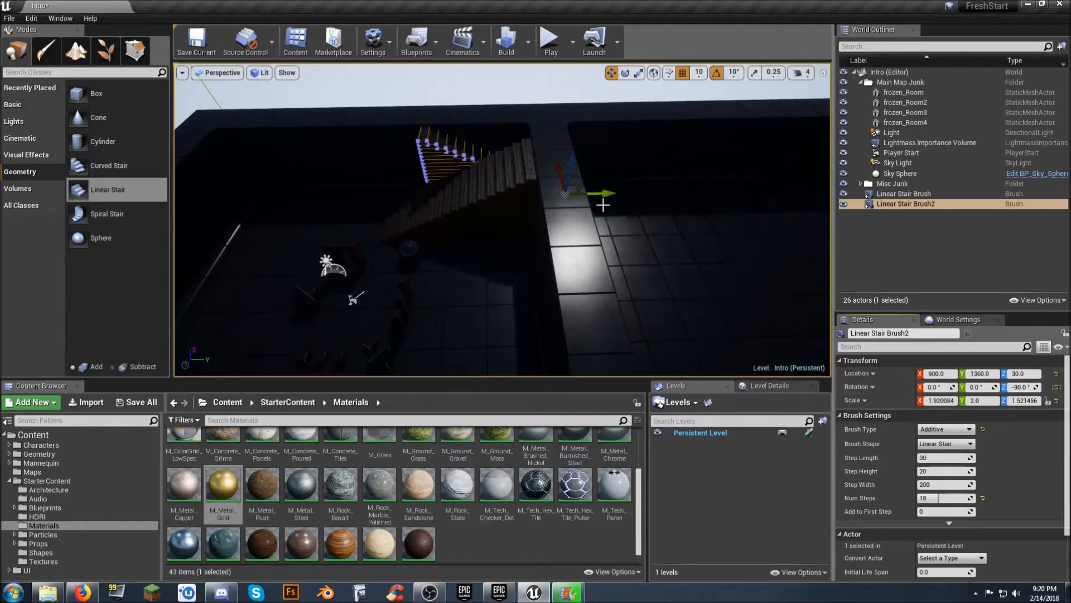
Move the rotated staircase to X 500, Y 2360 so its top meets the dividing wall opposite the first staircase.
mouse_move(606, 195)
mouse_down()
mouse_move(691, 167)
mouse_move(754, 218)
mouse_move(742, 231)
mouse_move(711, 231)
mouse_up()
mouse_move(711, 231)
right_down()
mouse_move(803, 237)
mouse_move(747, 226)
mouse_move(764, 223)
mouse_move(775, 226)
mouse_move(658, 268)
mouse_move(603, 268)
mouse_move(725, 237)
right_up()
mouse_move(666, 289)
mouse_down()
mouse_move(773, 289)
mouse_move(759, 288)
mouse_up()
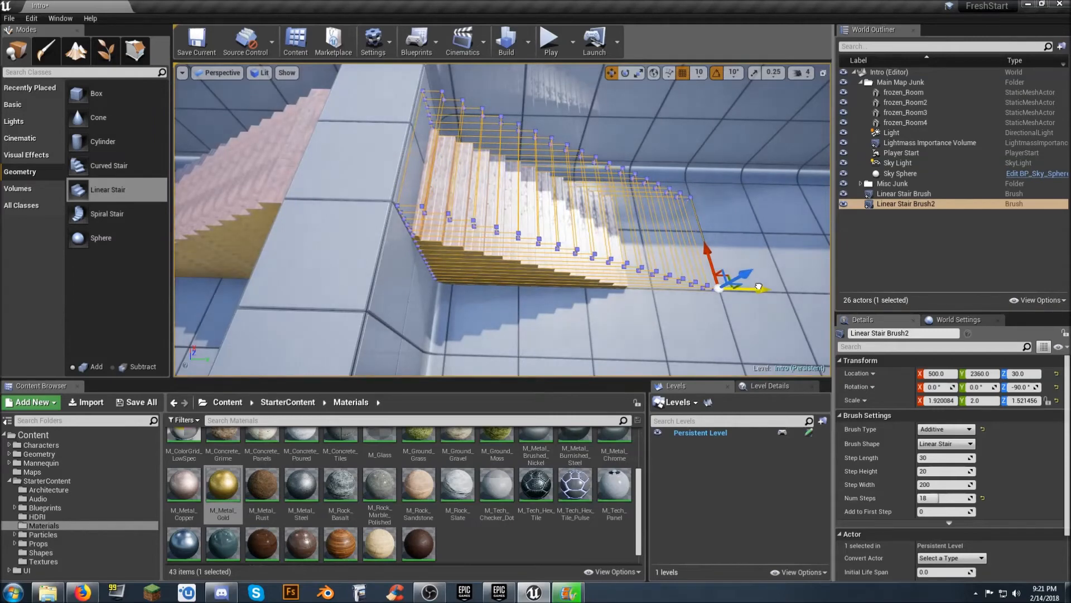
drag(759, 288, 761, 288)
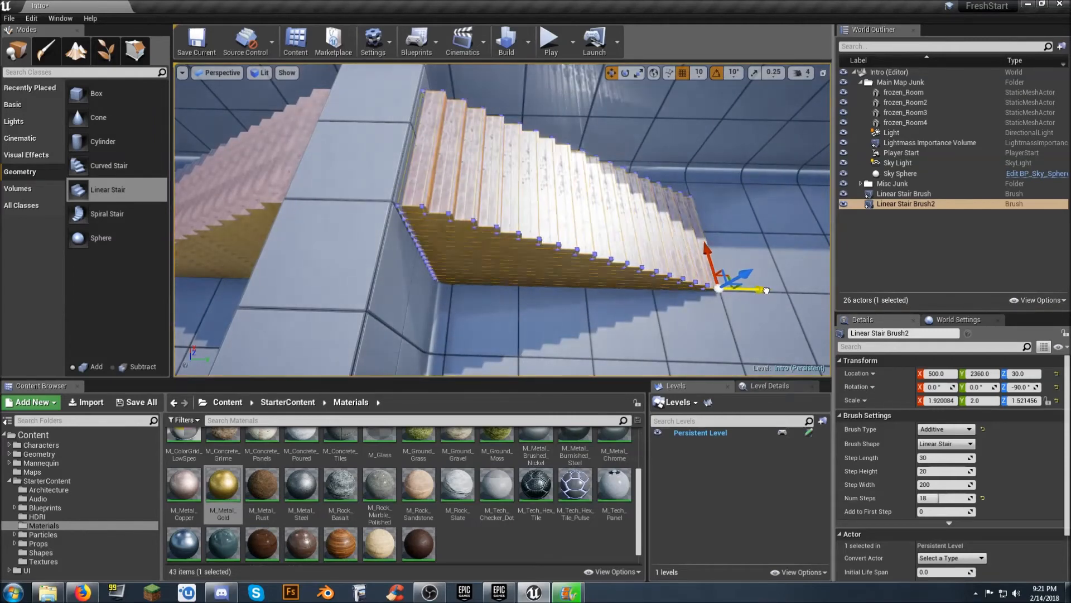
mouse_move(734, 294)
right_down()
mouse_move(706, 296)
mouse_move(717, 273)
mouse_move(710, 303)
right_up()
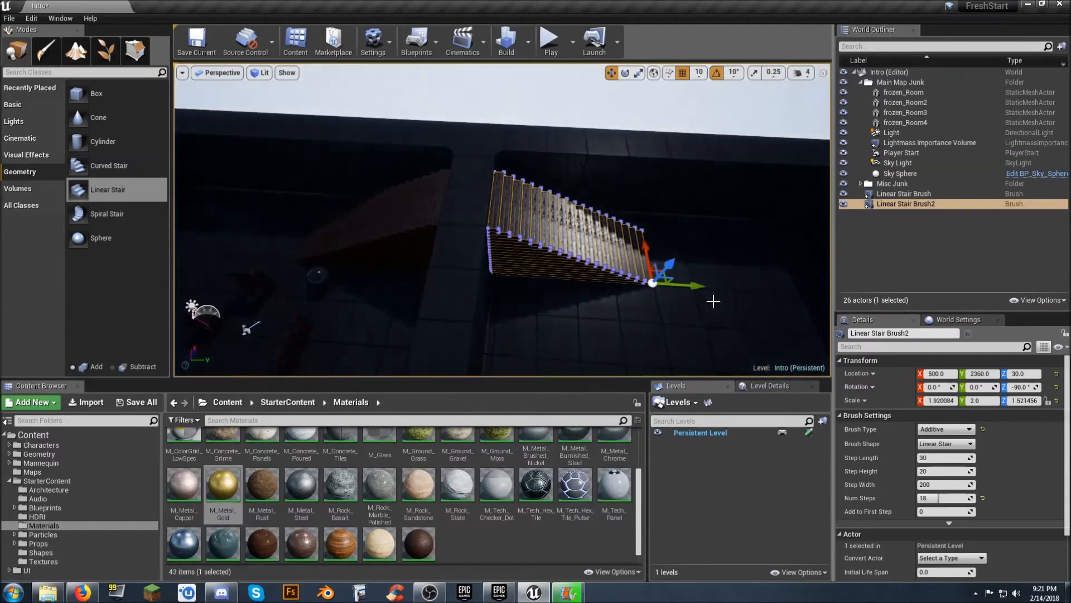
Duplicate both staircases together and move the pair along the X axis into the other two rooms, near their outer wall.
ctrl+click(915, 196)
right_drag(708, 234, 608, 262)
right_drag(669, 251, 731, 244)
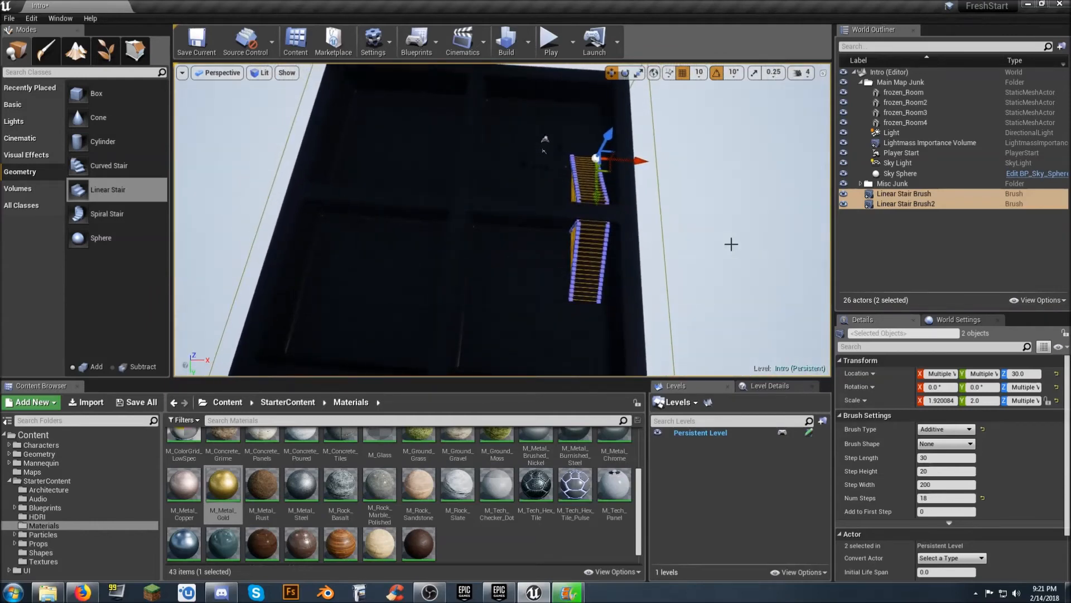
key(ctrl+w)
drag(612, 300, 368, 282)
mouse_move(396, 268)
right_down()
mouse_move(360, 293)
mouse_move(295, 279)
mouse_move(287, 228)
mouse_move(276, 260)
mouse_move(335, 268)
mouse_move(343, 293)
mouse_move(307, 302)
mouse_move(346, 307)
mouse_move(400, 268)
right_up()
drag(530, 225, 522, 224)
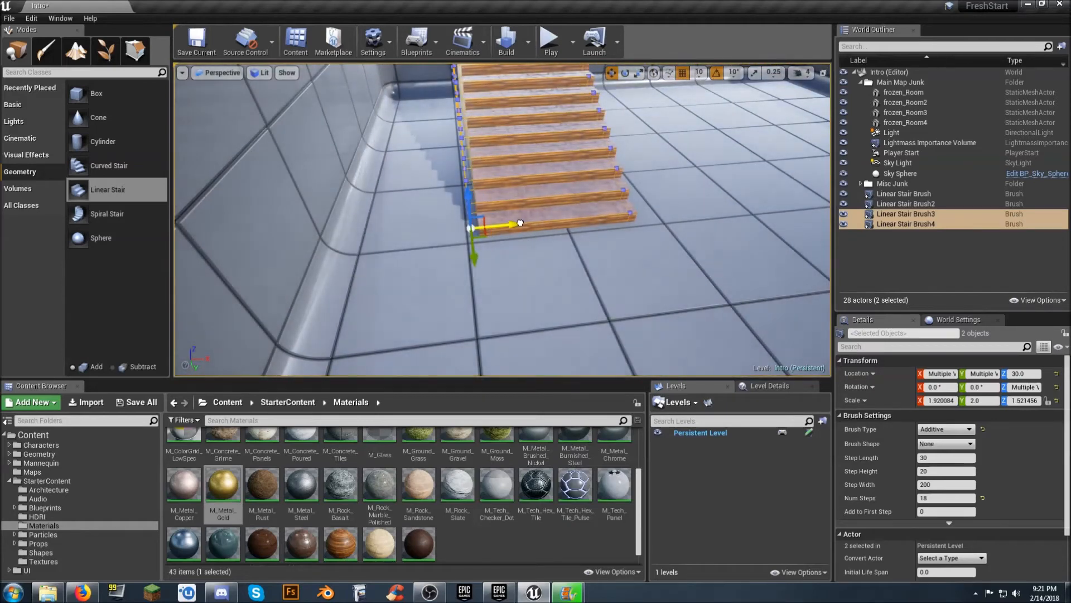
drag(518, 223, 514, 224)
mouse_move(516, 240)
right_down()
mouse_move(521, 184)
mouse_move(600, 178)
mouse_move(536, 192)
mouse_move(528, 237)
mouse_move(522, 229)
mouse_move(531, 238)
right_up()
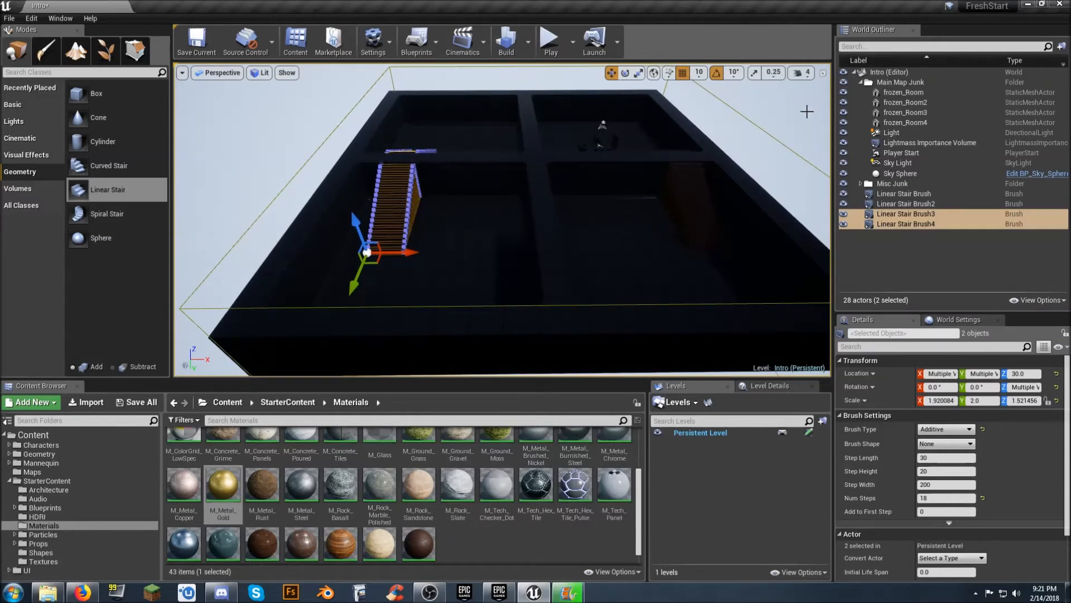
click(893, 72)
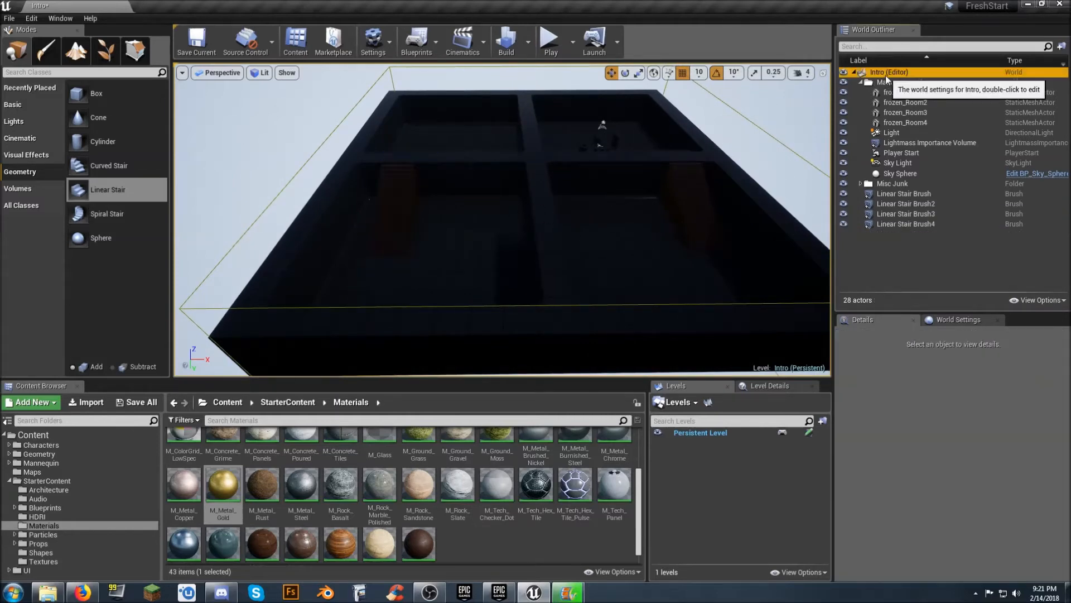
Move all four Linear Stair Brushes into the Misc Junk folder and collapse the Main Map Junk folder.
click(894, 193)
shift+click(892, 222)
drag(894, 222, 903, 183)
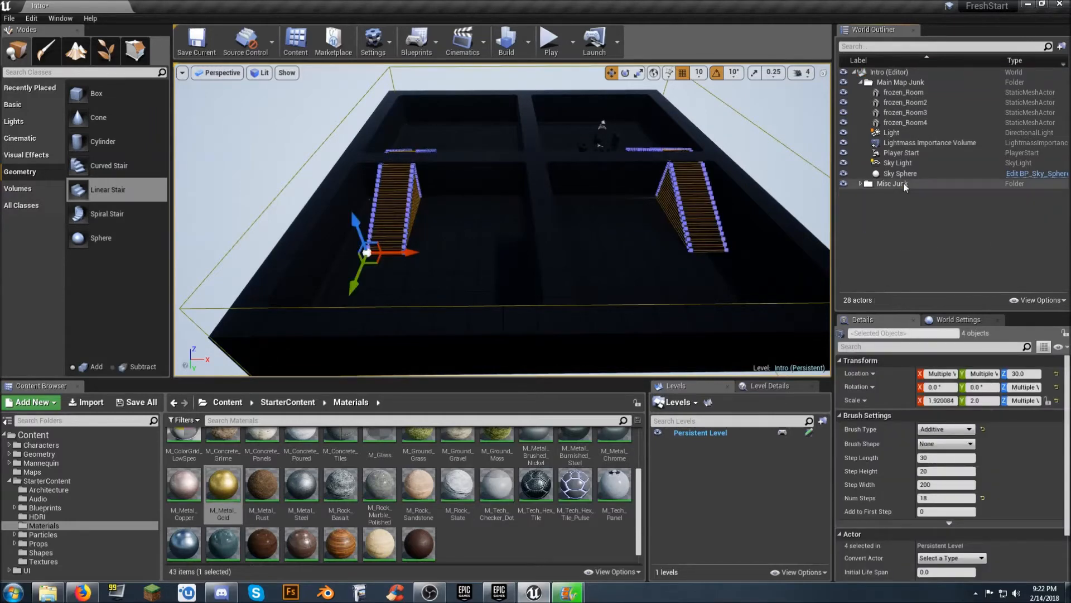
click(861, 82)
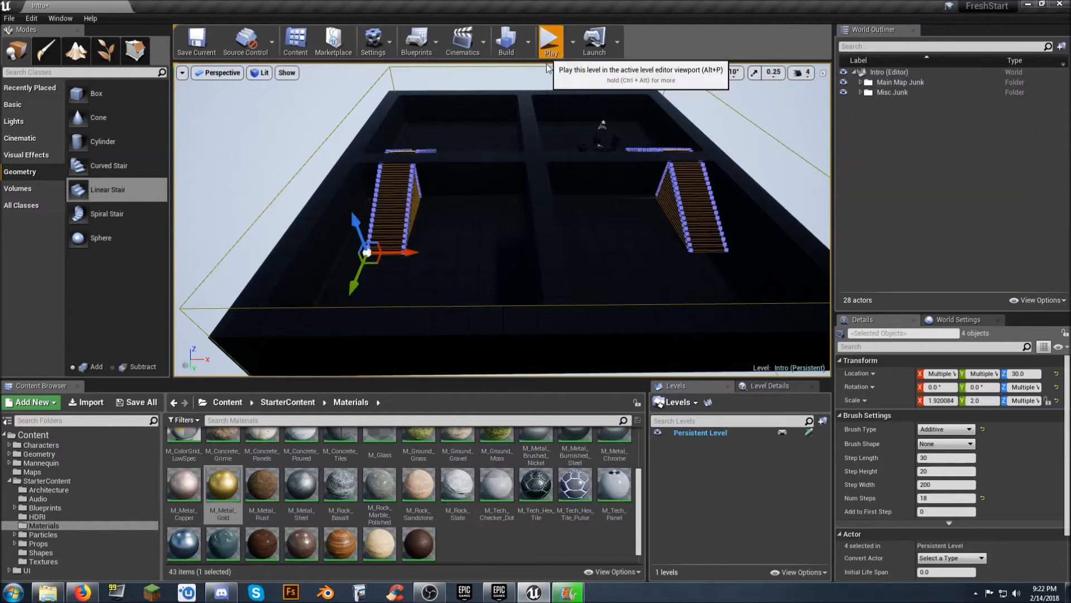
Play-test the level by running the character up the stairs and over the wall into the neighbouring room, then stop and inspect the room.
click(551, 41)
key(w)
key(w)
key(d)
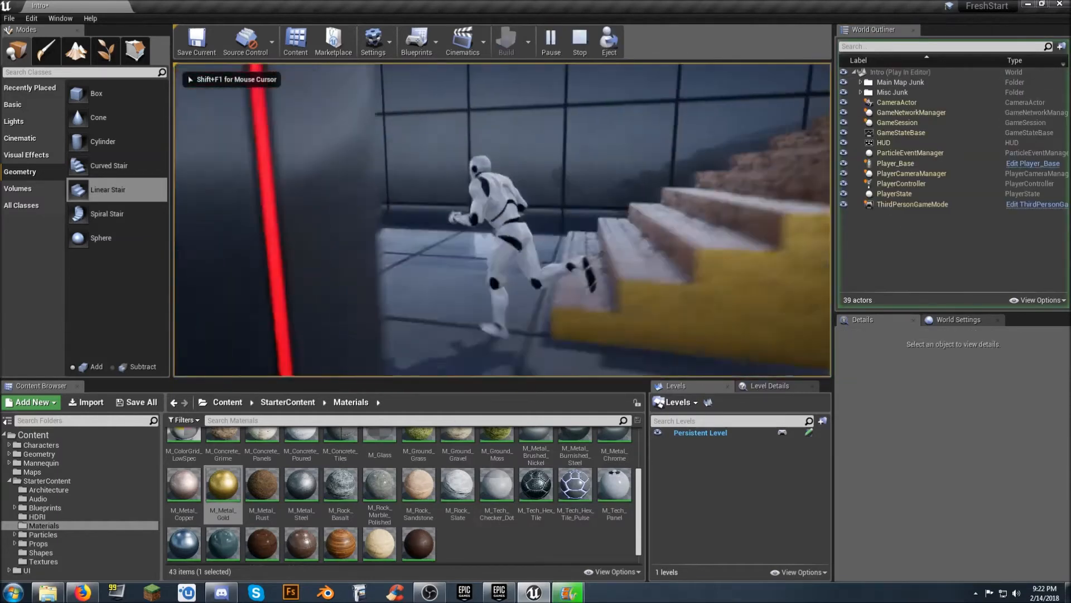
key(w)
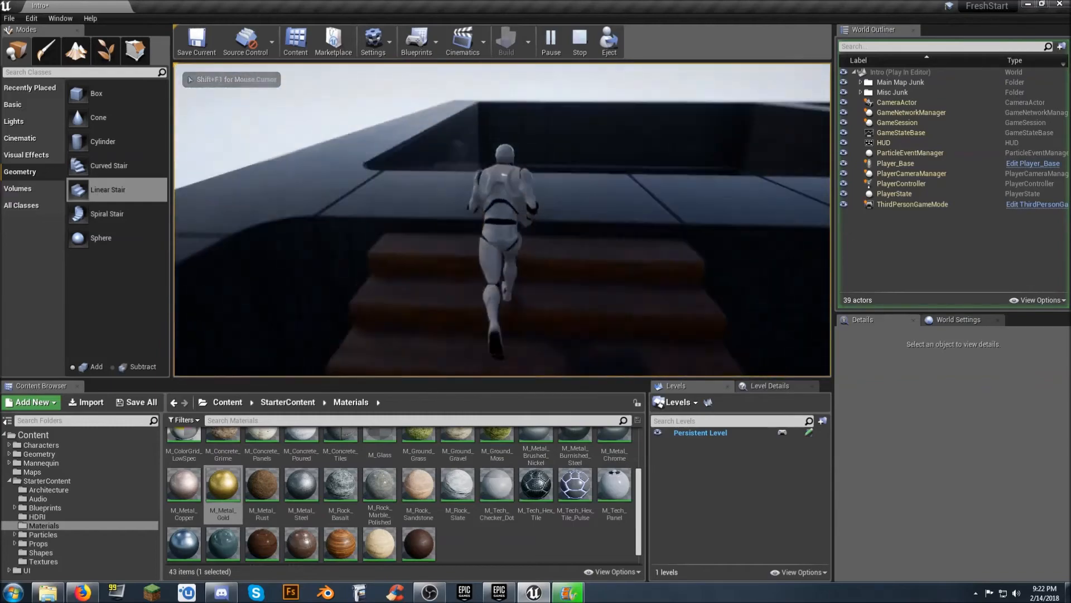
key(w)
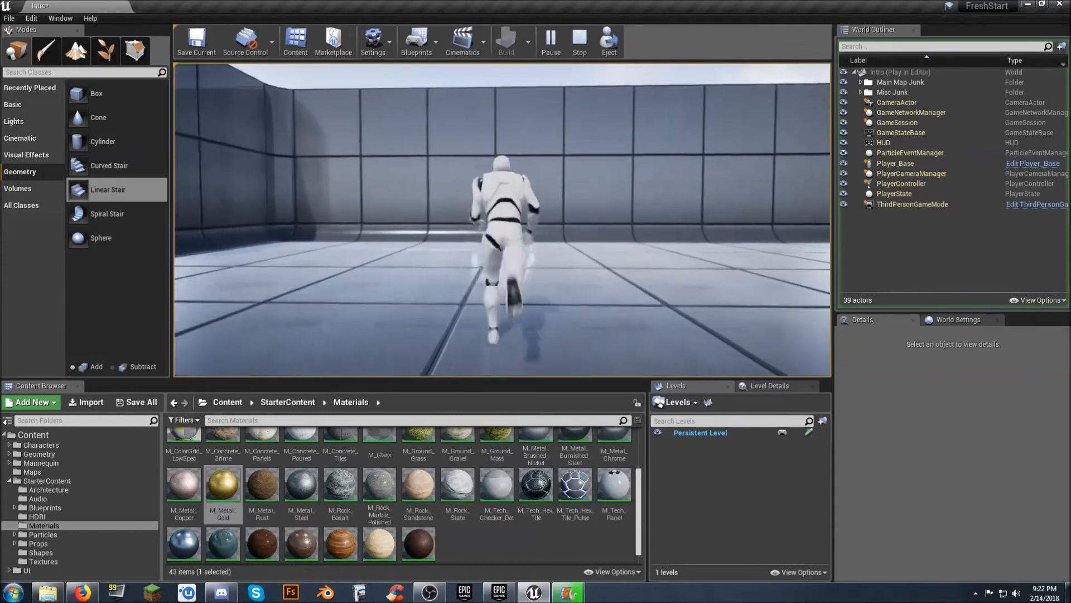
key(d)
key(w)
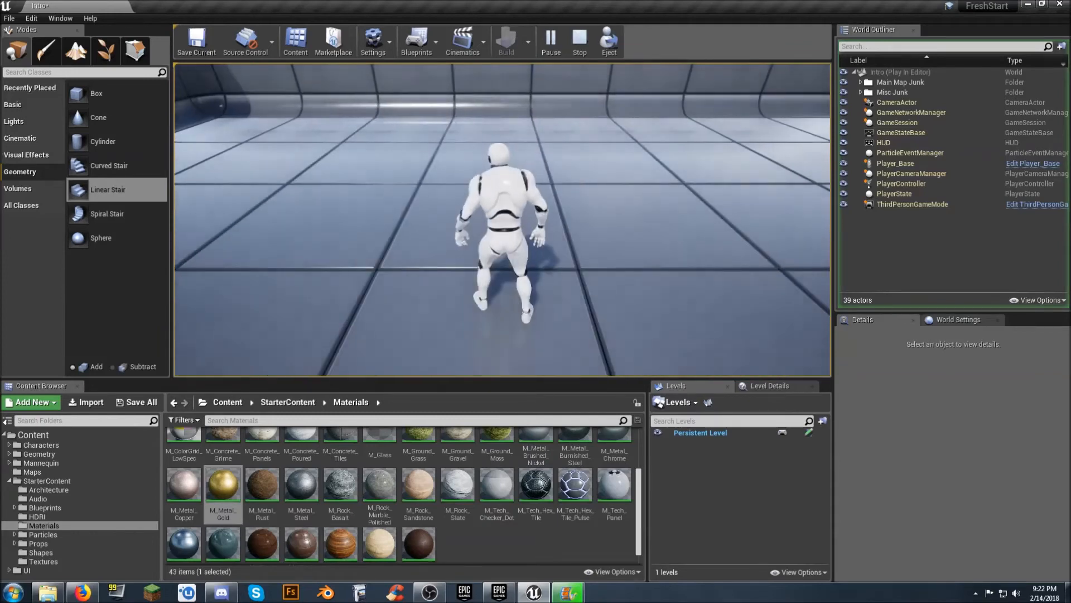
key(Escape)
key(s)
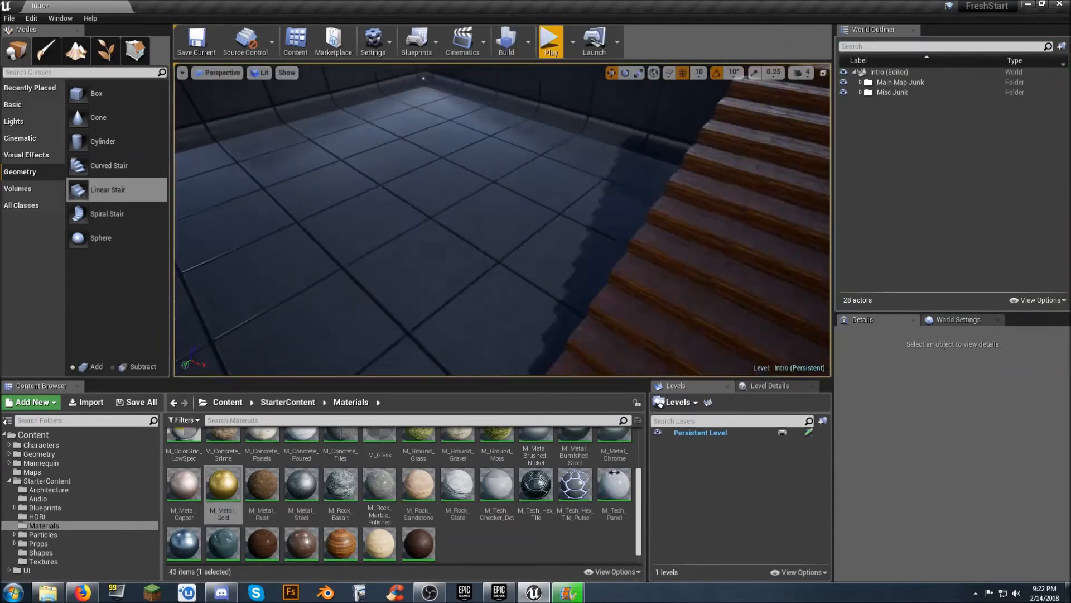
key(s)
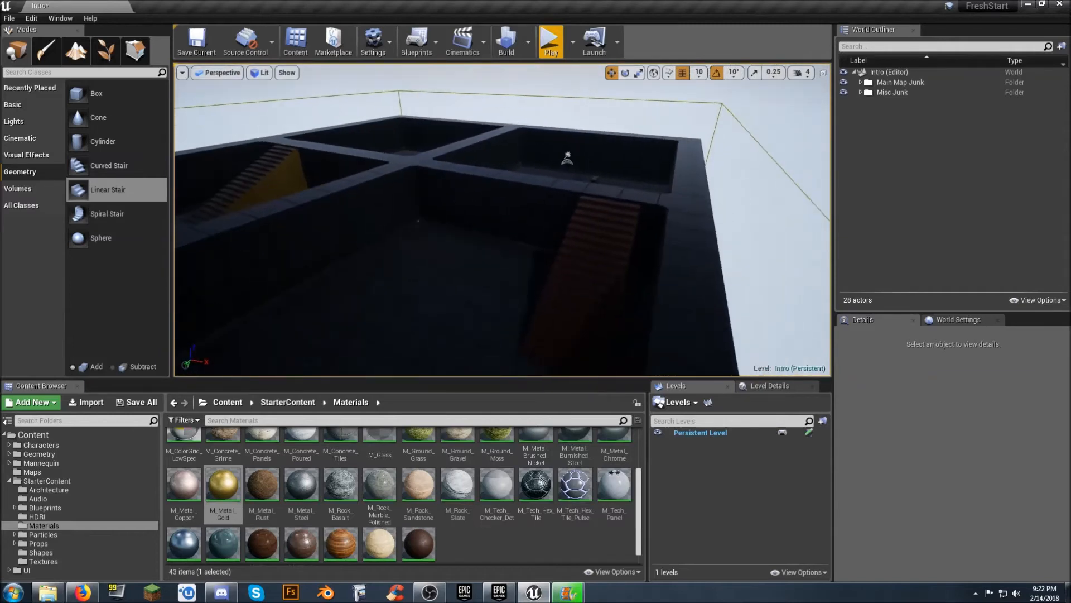
key(s)
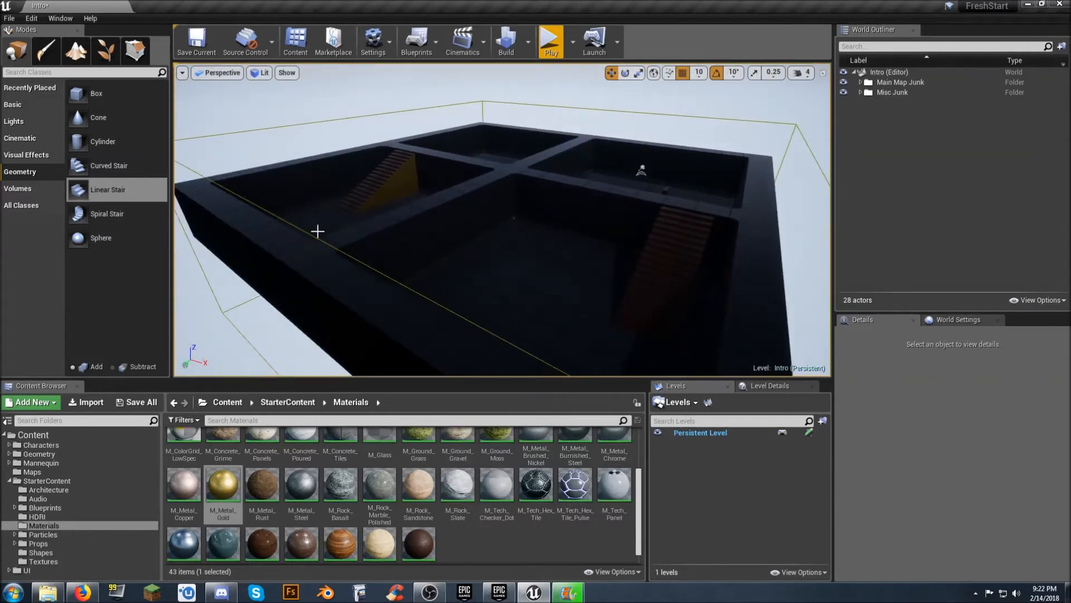
click(26, 92)
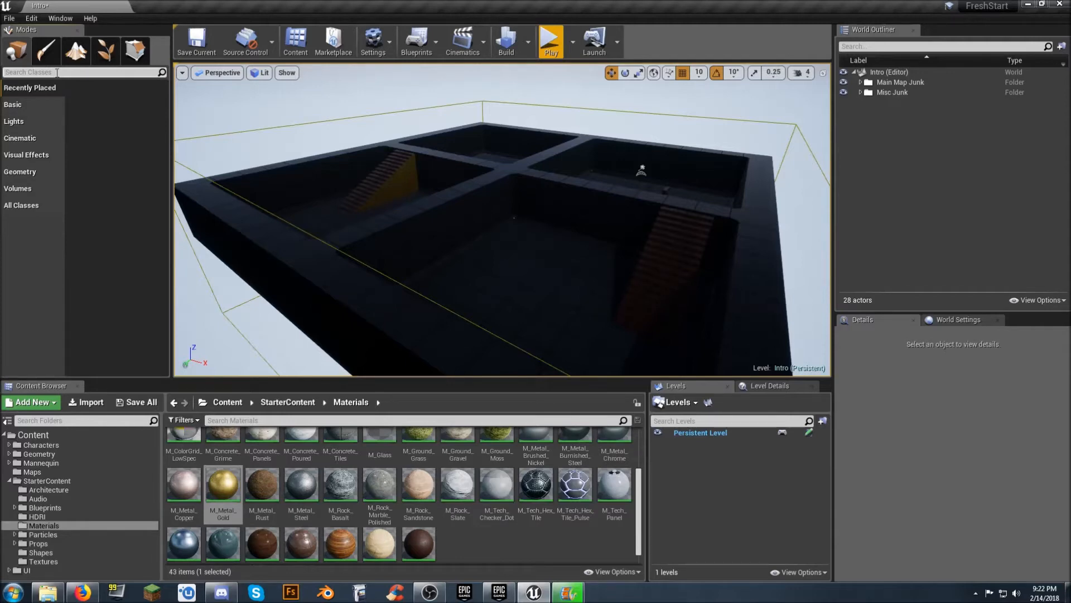
text(boun)
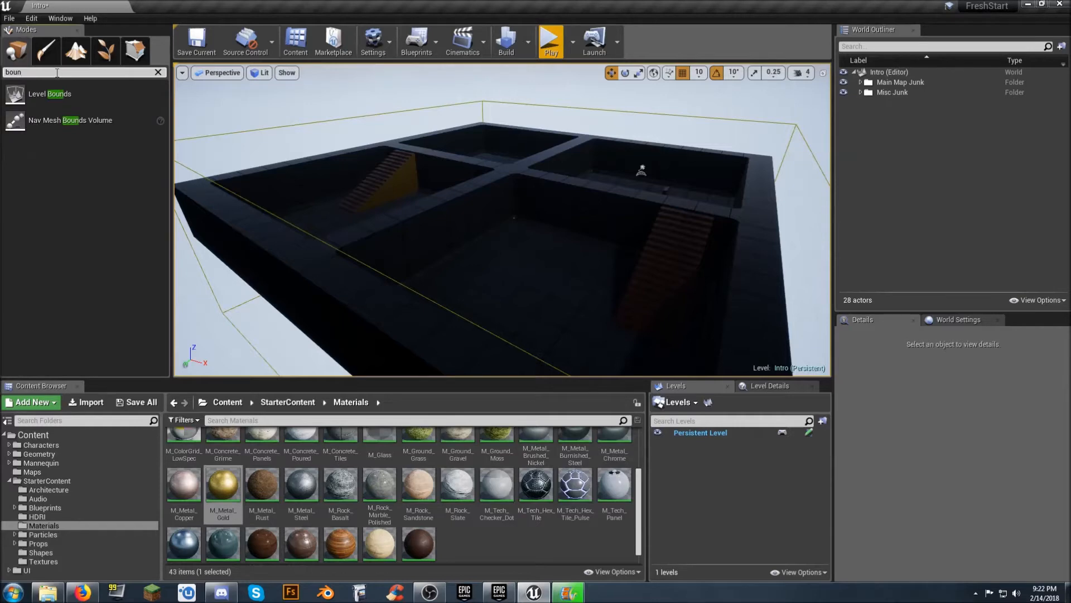
text(d)
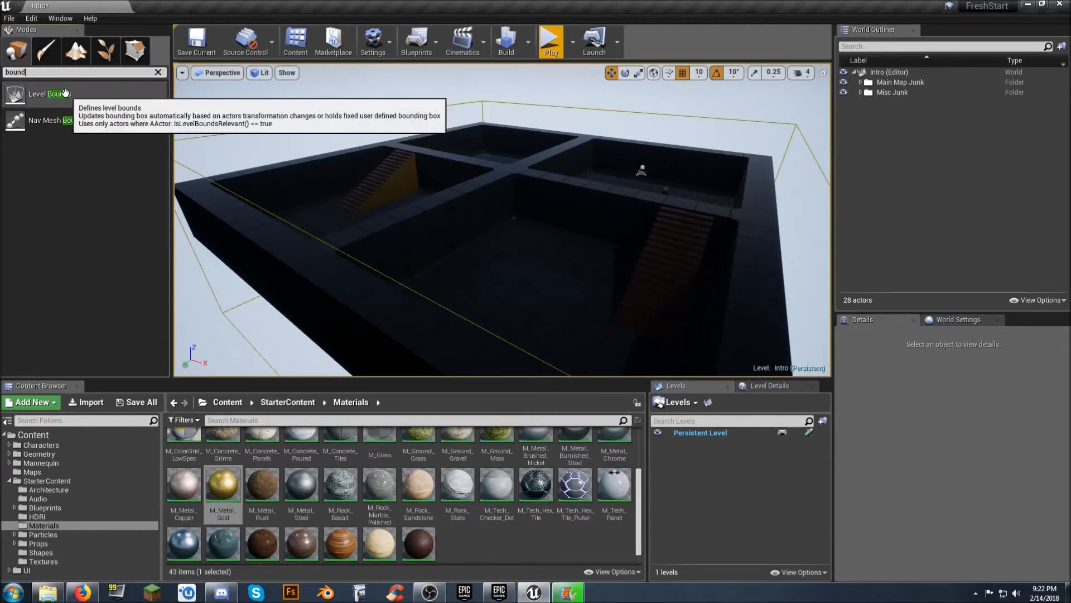
drag(509, 169, 508, 170)
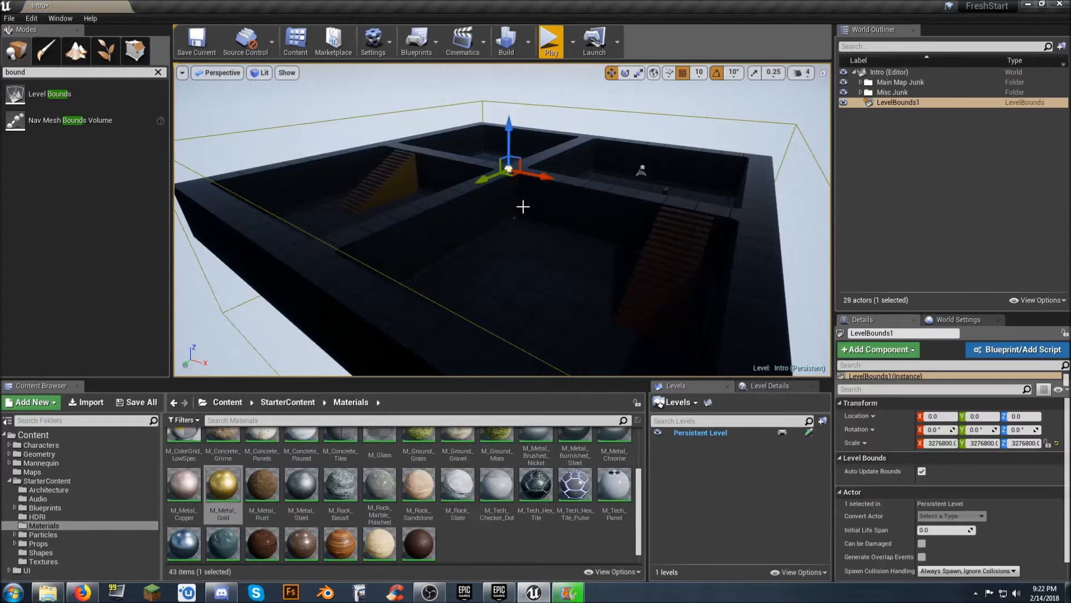
key(Delete)
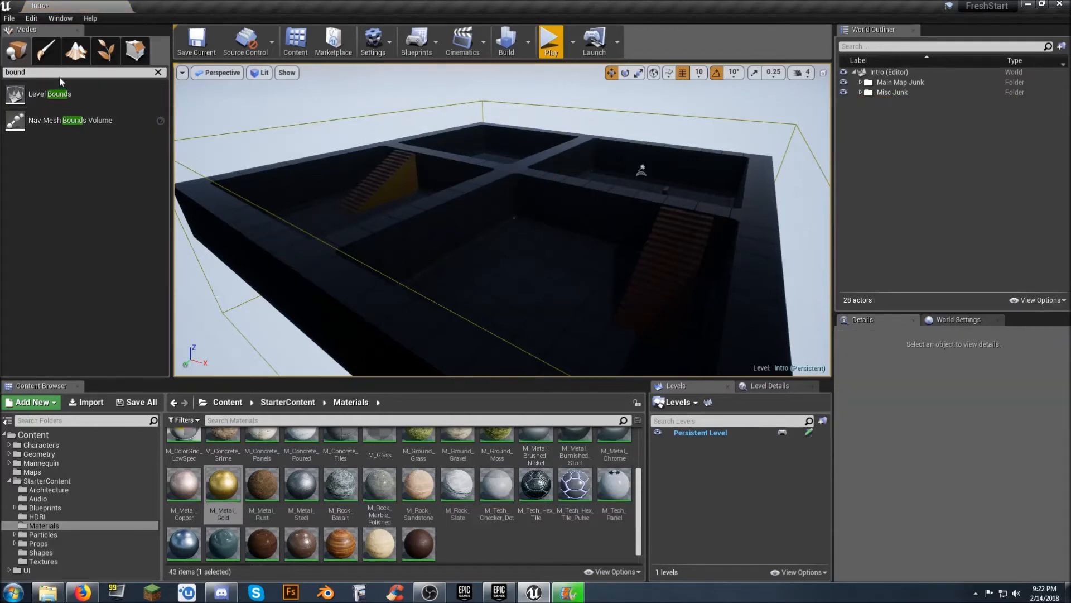
key(BackSpace)
key(BackSpace)
key(BackSpace)
key(BackSpace)
key(BackSpace)
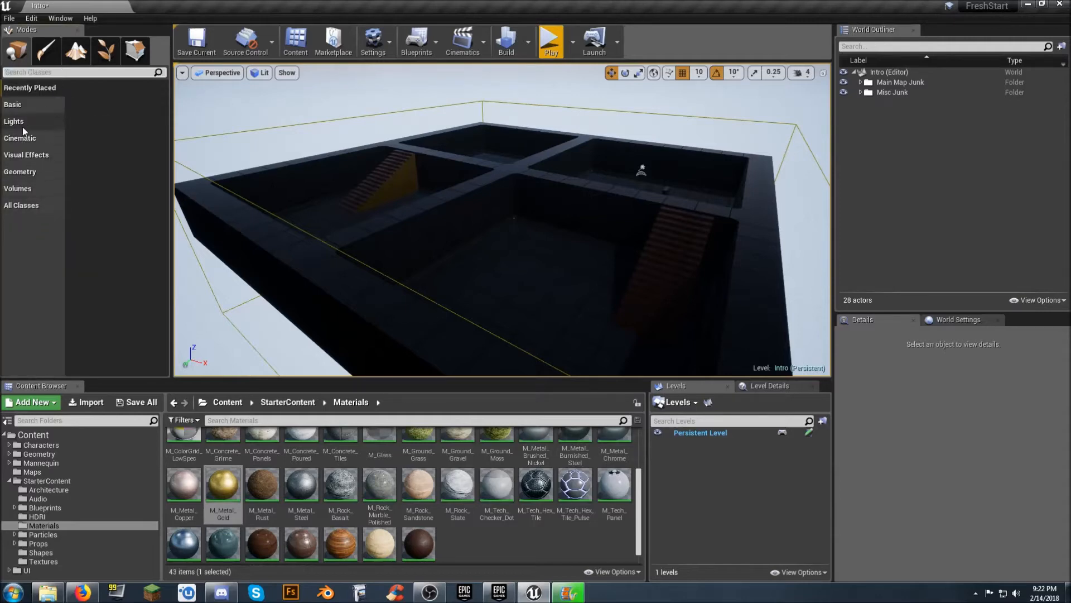
Find the Blocking Volume class among the volumes and place one on the outer wall near the dividing wall's end.
click(28, 108)
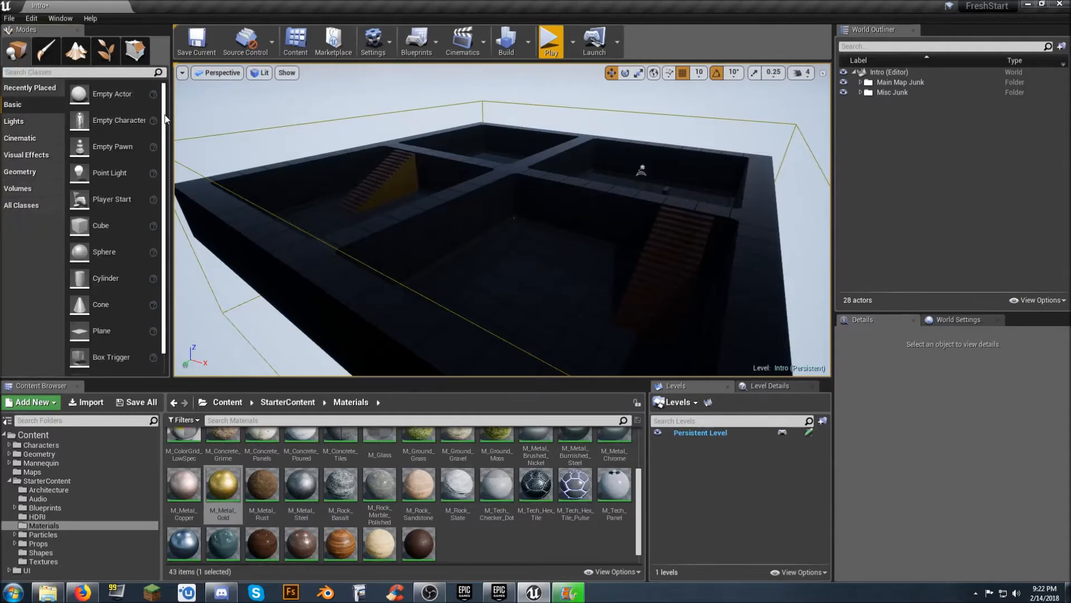
scroll(143, 152, down, 1)
scroll(120, 124, up, 1)
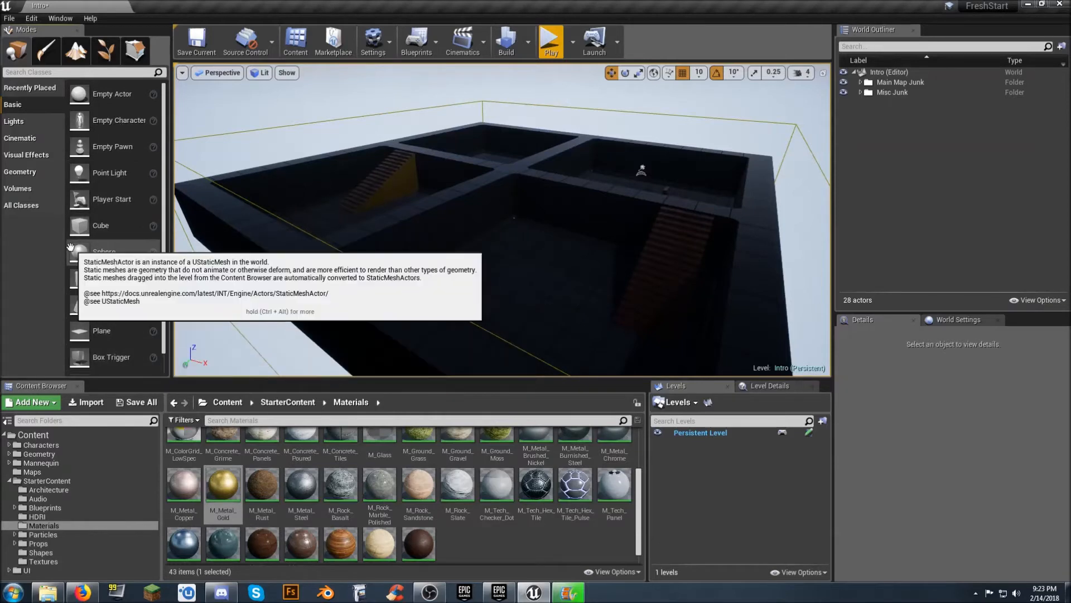
click(18, 123)
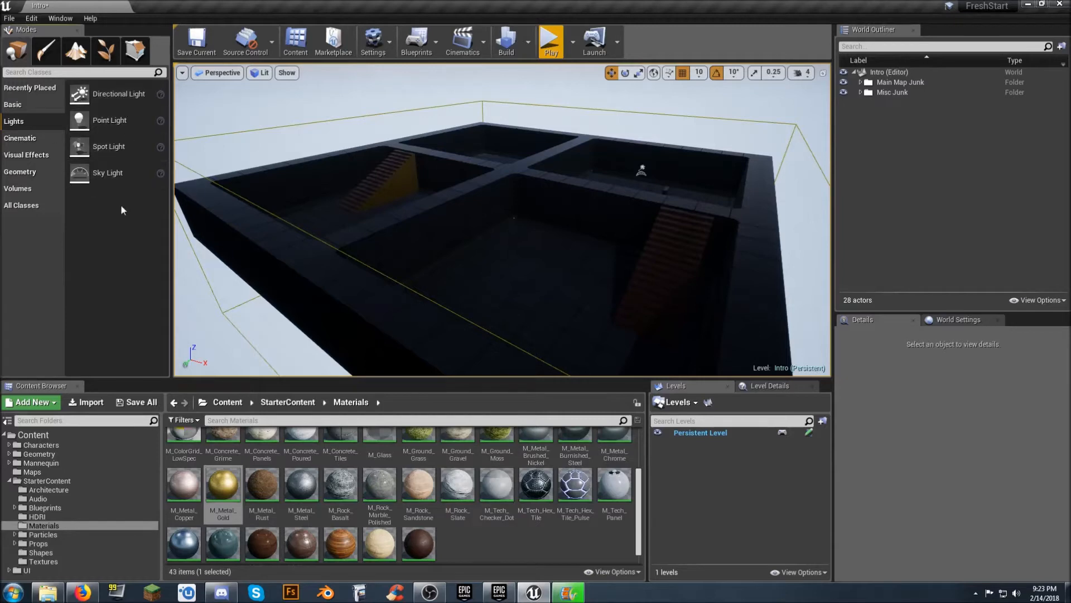
click(28, 143)
click(28, 155)
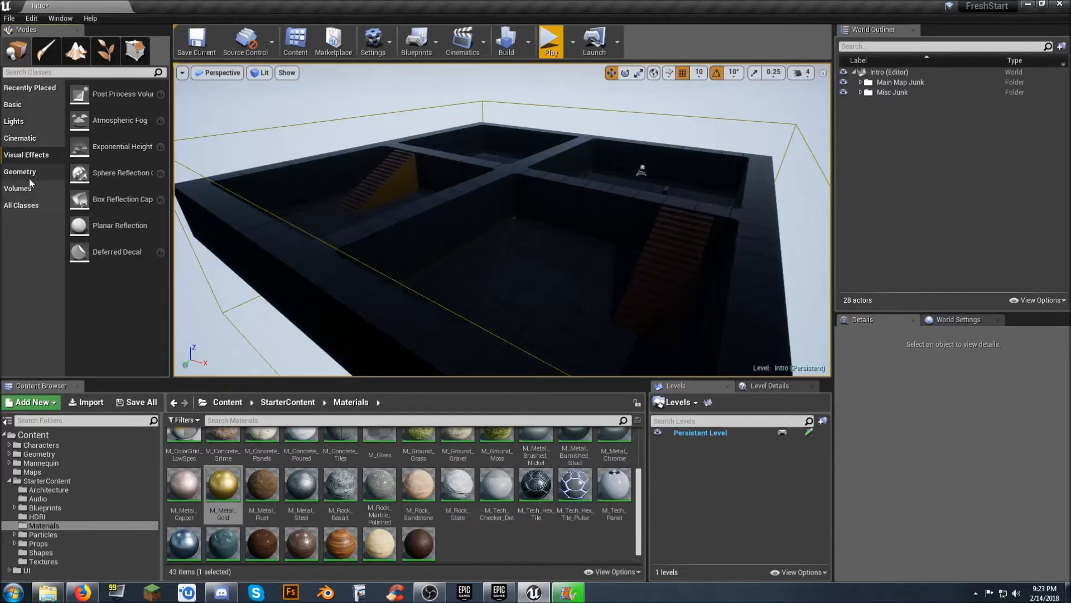
click(33, 173)
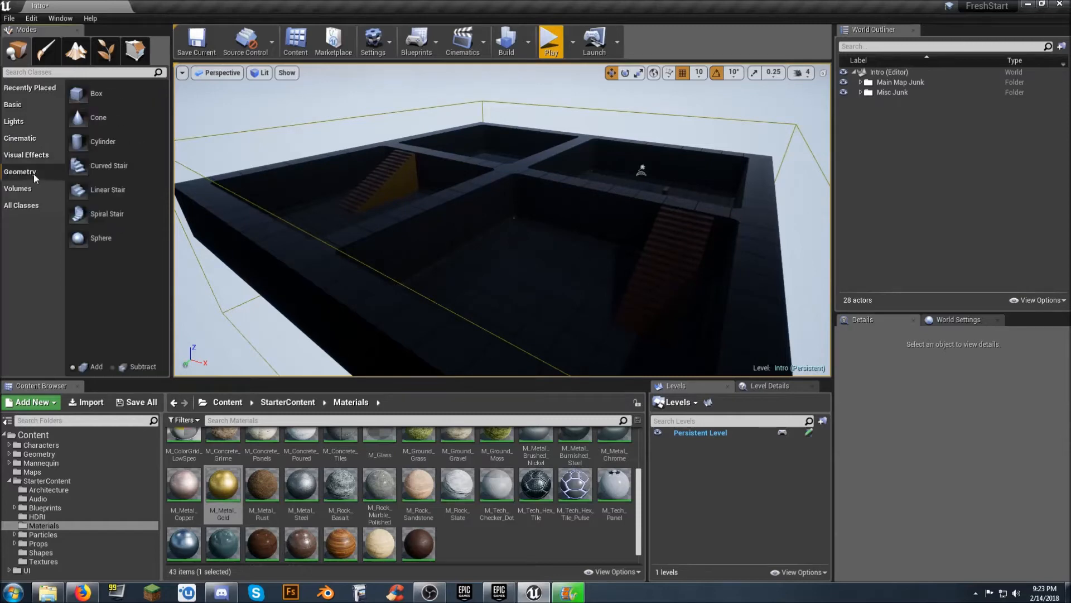
click(36, 189)
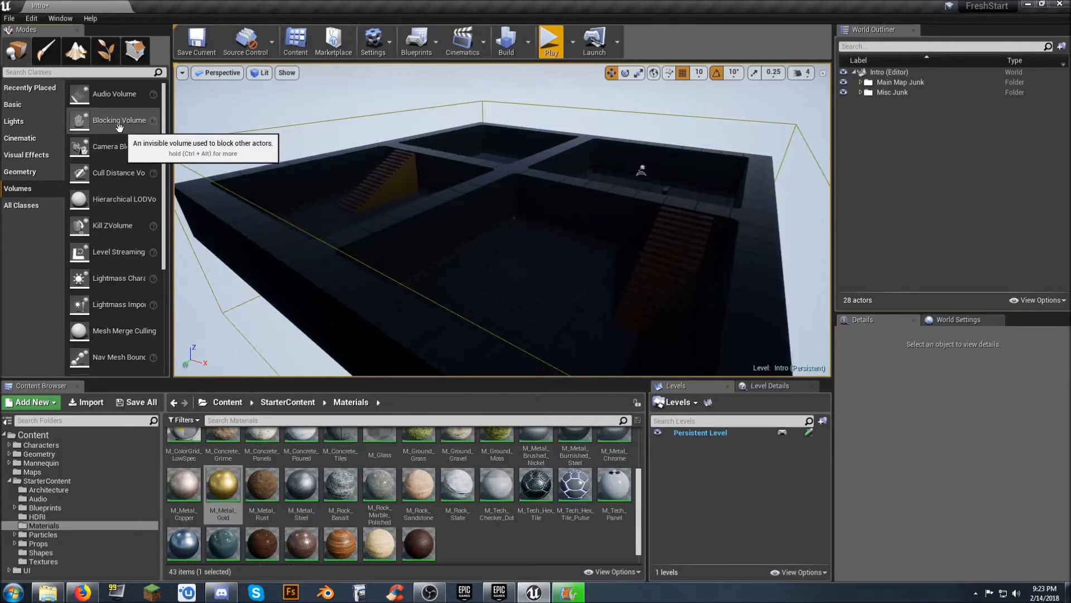
drag(118, 128, 757, 220)
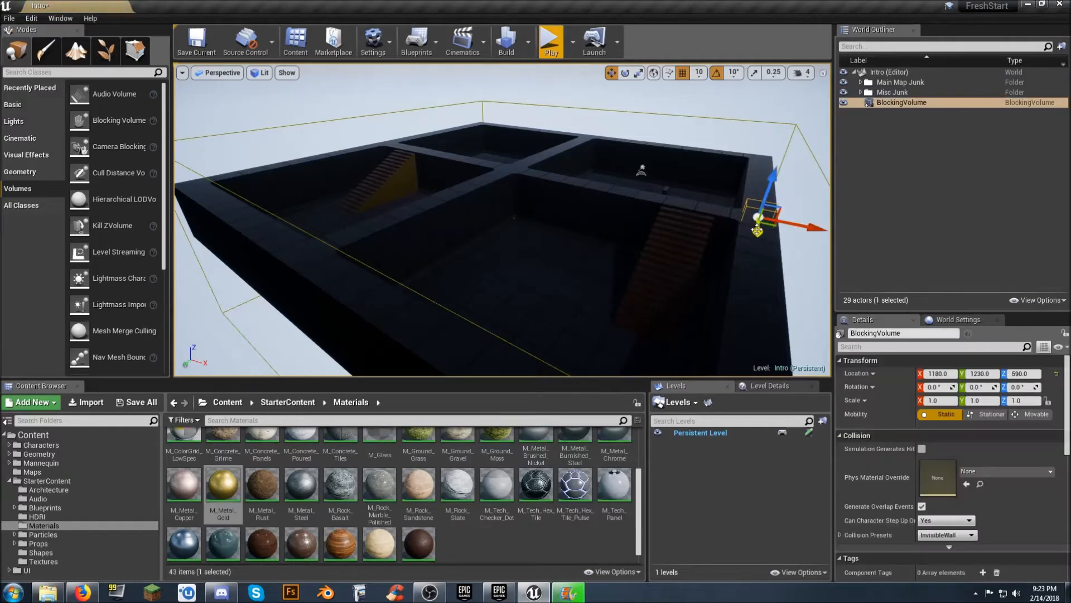
Move the blocking volume to X 1270, Y 1180 so it lines up with the dividing wall at the map's outer edge.
key(f)
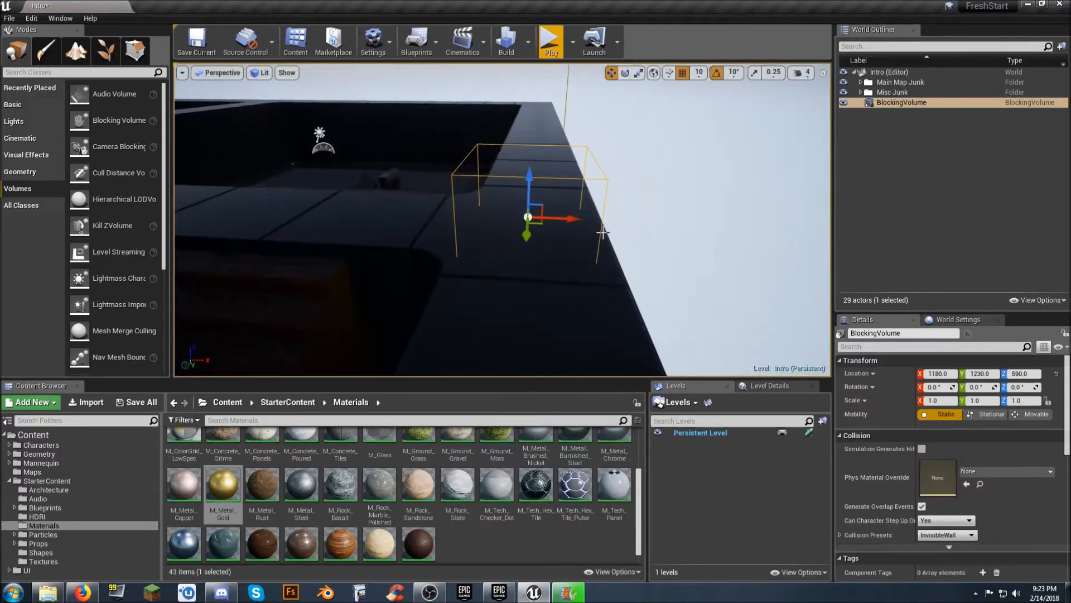
drag(573, 217, 626, 217)
right_drag(568, 234, 435, 237)
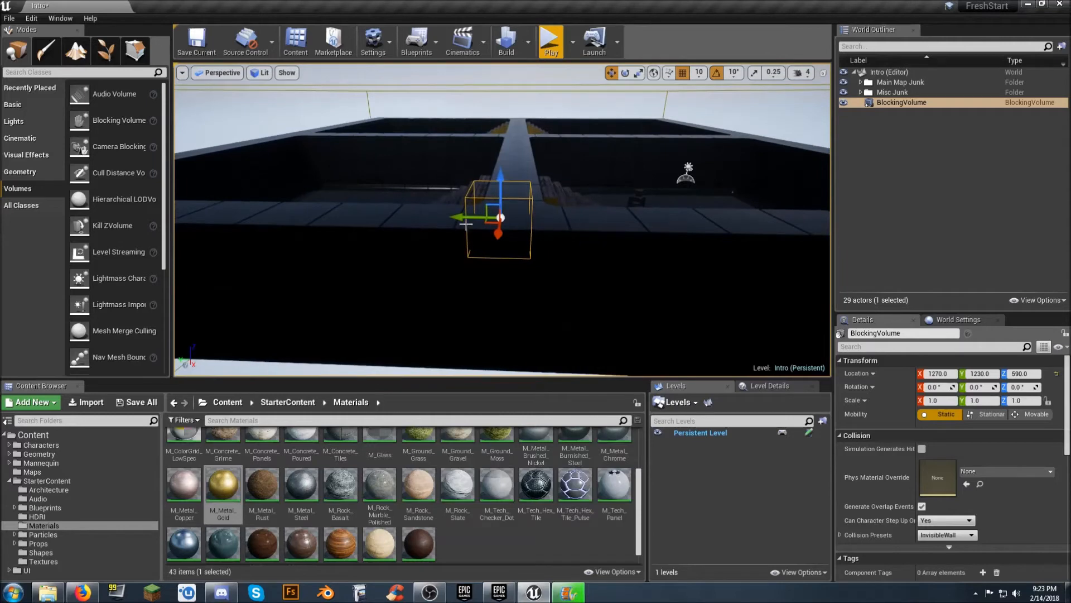
mouse_move(459, 217)
mouse_down()
mouse_move(428, 216)
mouse_move(476, 214)
mouse_up()
key(s)
right_drag(475, 215, 475, 248)
Scale the blocking volume to about 25.07 along Y and 6.78 along Z so it forms a tall barrier spanning the outer wall.
click(639, 75)
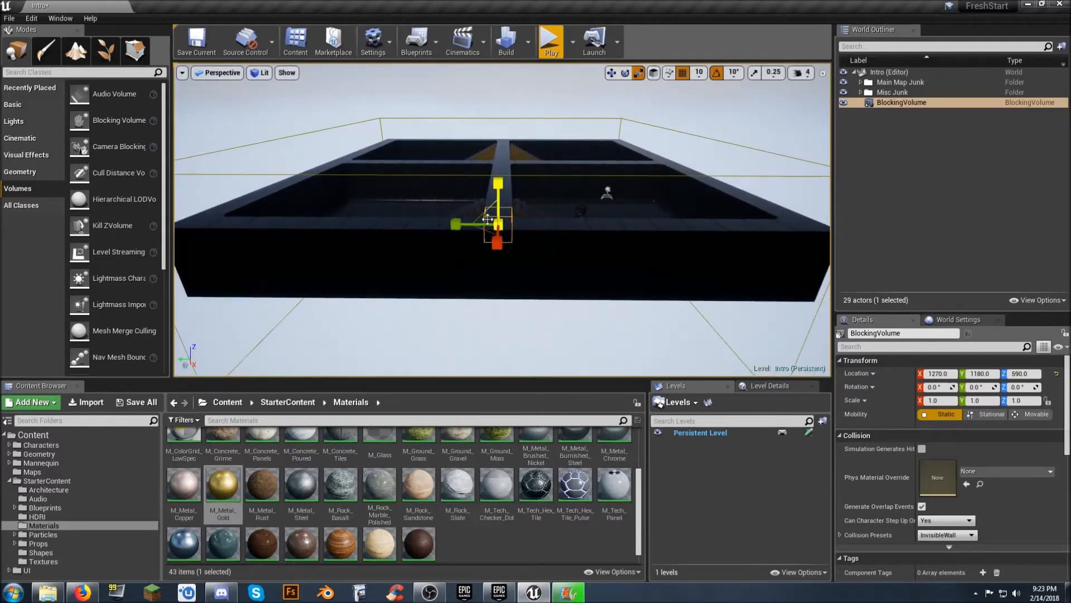
drag(454, 227, 411, 227)
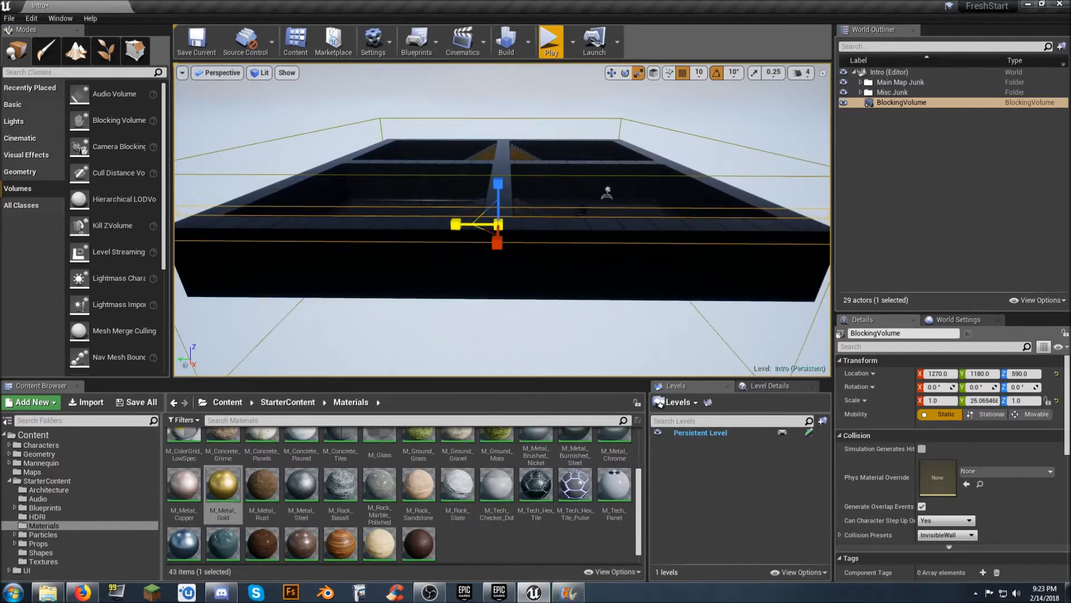
key(d)
right_drag(600, 266, 644, 279)
key(a)
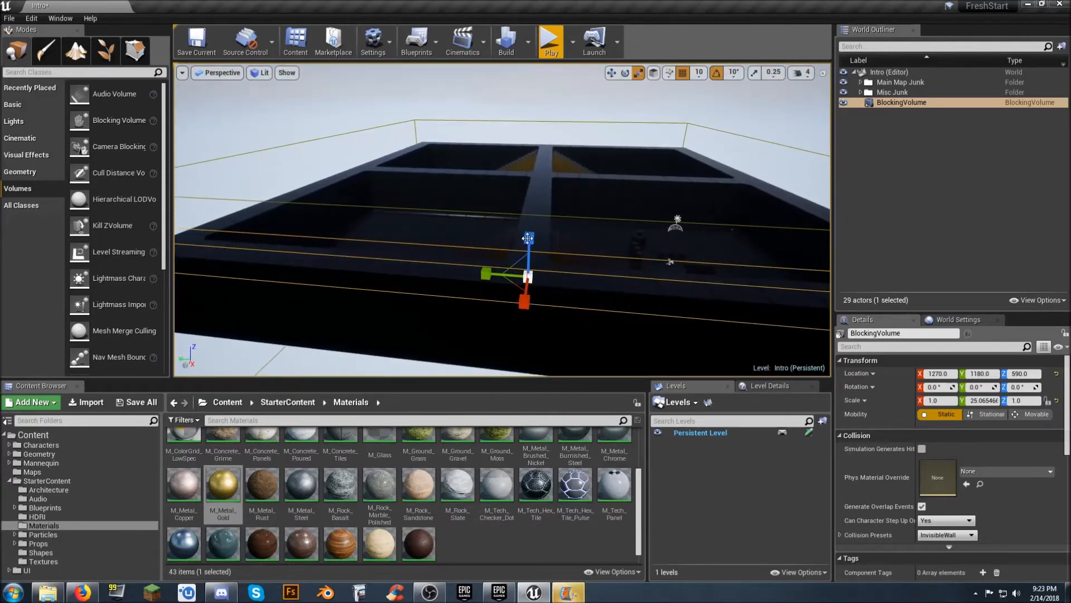
drag(530, 240, 529, 171)
Raise the scaled blocking volume to Z 1240 and shift it outward to X 1410 so it stands along the outer wall's edge.
click(611, 73)
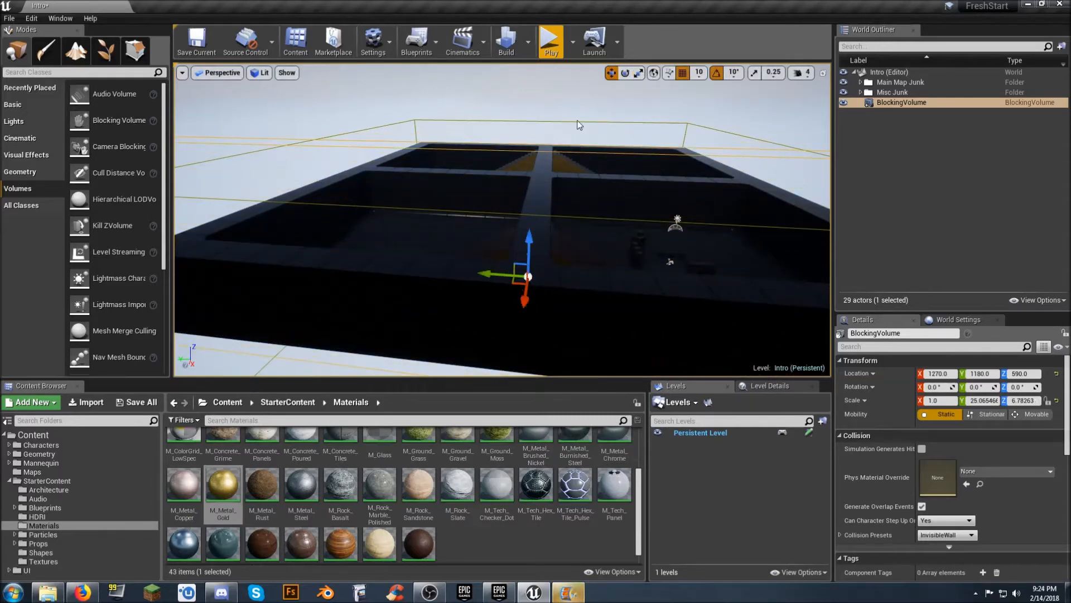
drag(530, 238, 540, 118)
right_drag(540, 117, 377, 112)
key(d)
right_drag(559, 179, 560, 184)
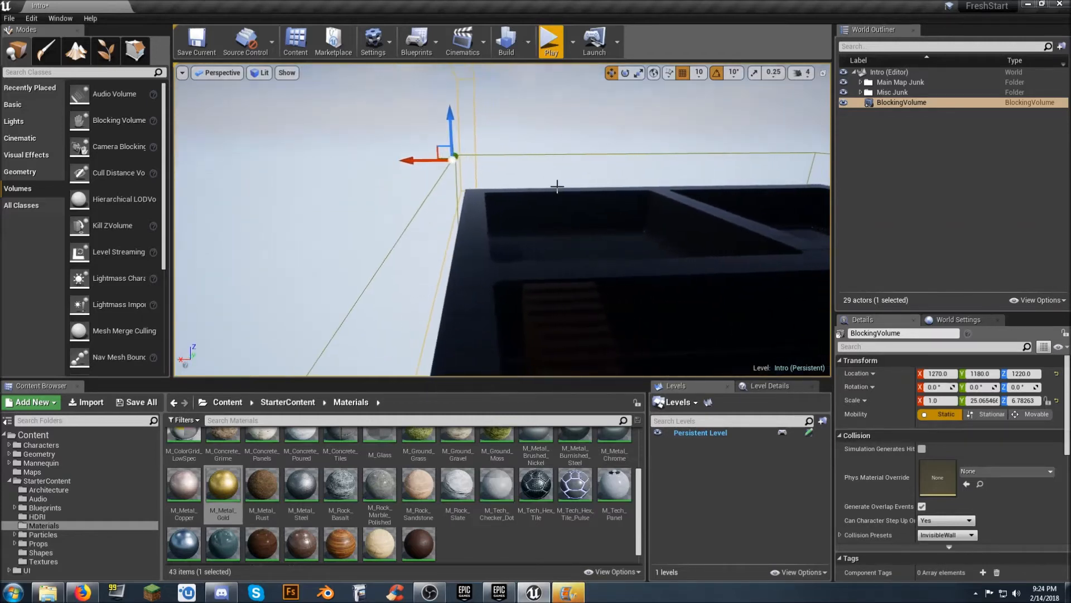
drag(406, 159, 390, 158)
drag(429, 114, 433, 103)
drag(394, 151, 385, 153)
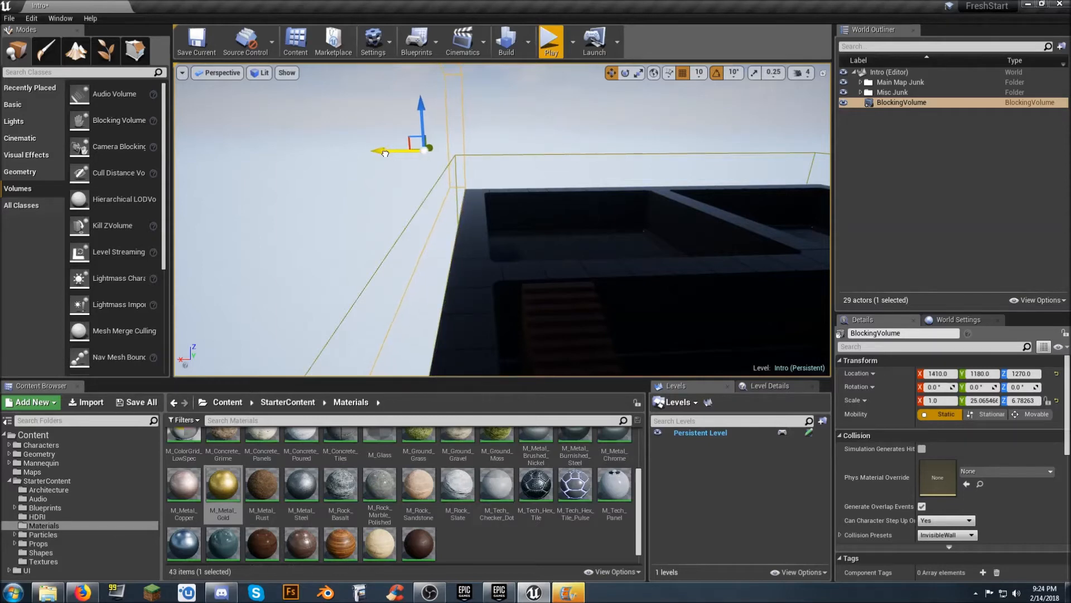
drag(421, 106, 420, 112)
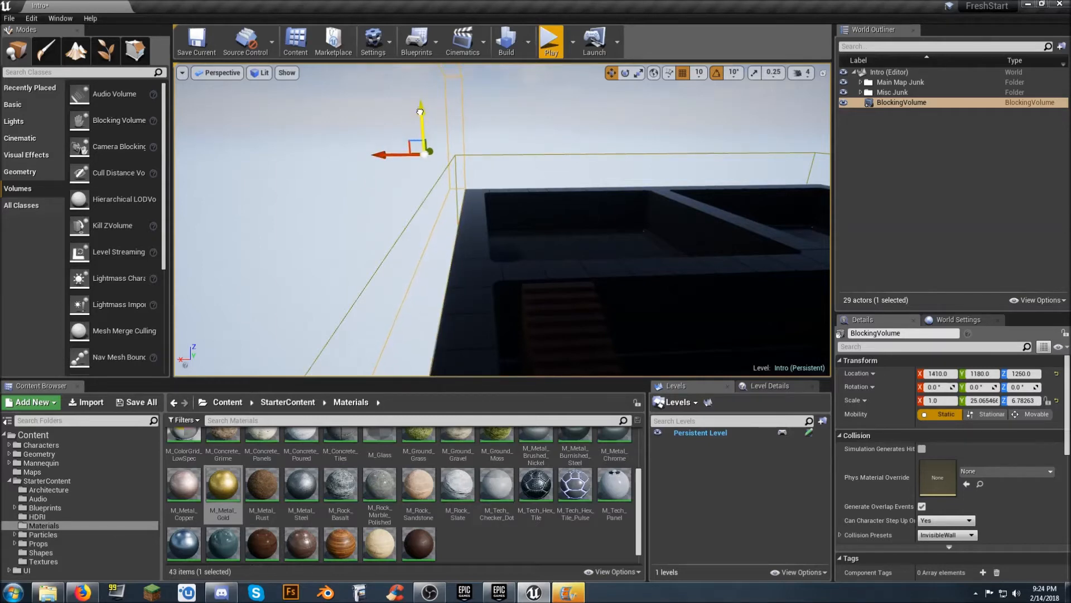
right_drag(502, 219, 731, 279)
right_drag(494, 295, 488, 198)
Duplicate the blocking volume and move the copy to X -3790 along the opposite outer wall.
key(ctrl+w)
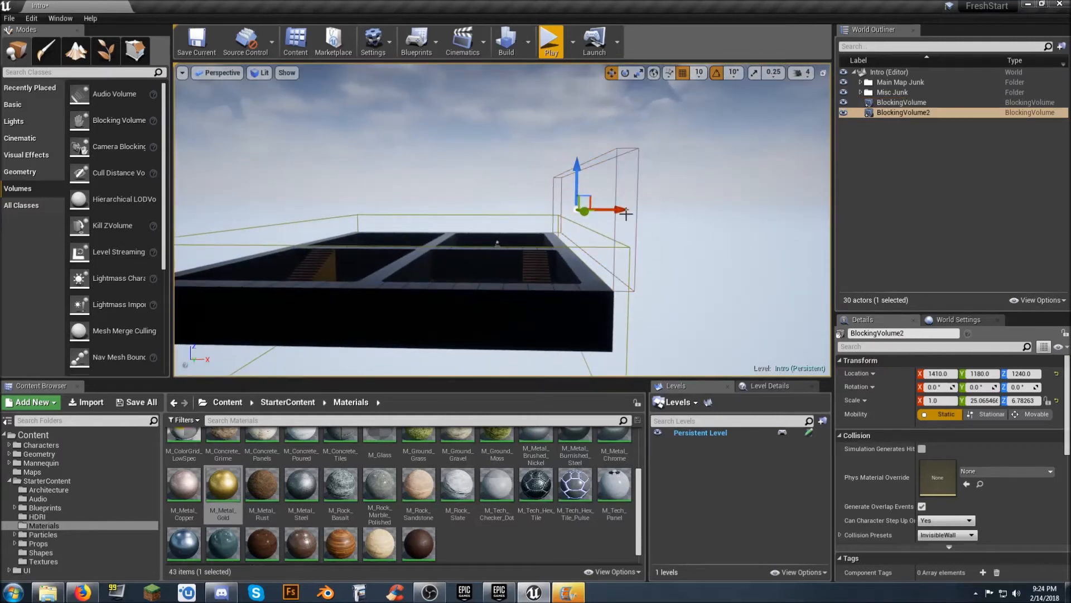
drag(623, 205, 387, 207)
right_drag(388, 207, 312, 210)
drag(646, 185, 538, 183)
Duplicate the second blocking volume and set the copy's Z rotation to 90°.
key(s)
right_drag(560, 198, 562, 198)
key(ctrl+w)
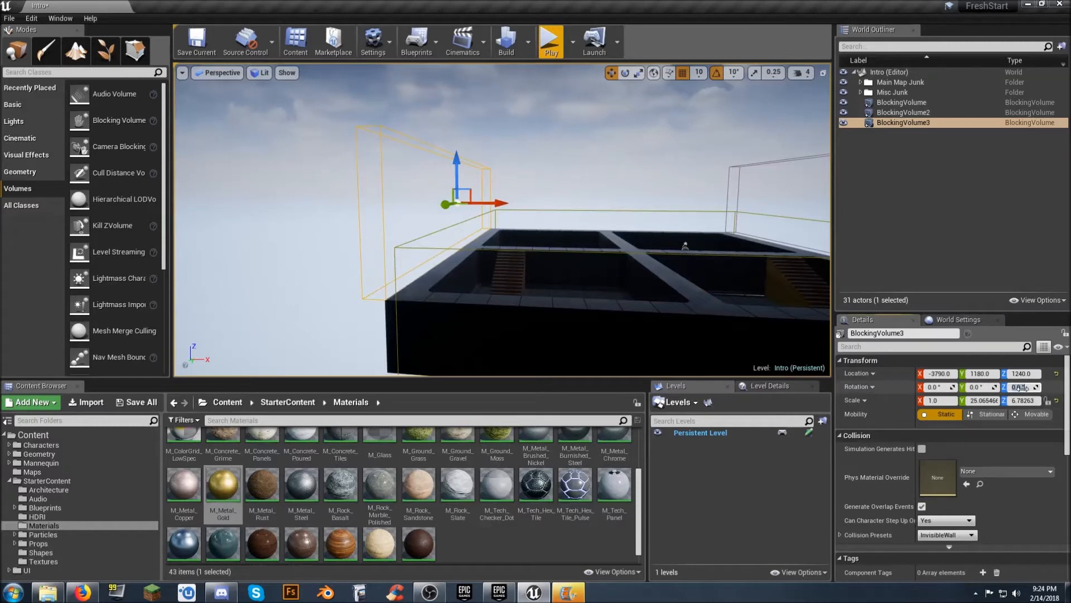
key(Return)
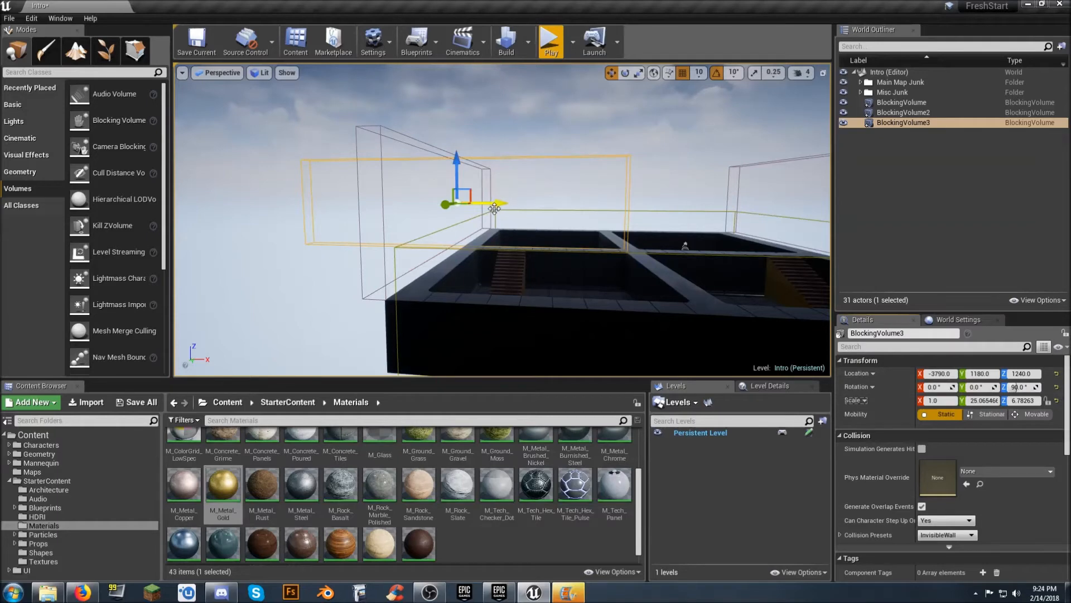
Move the rotated blocking volume to X -1250, Y 3790 to close off one of the two open sides of the map.
drag(496, 203, 677, 232)
key(a)
right_drag(658, 273, 789, 275)
drag(503, 185, 736, 228)
Duplicate the rotated blocking volume and move the copy to Y -1290 along the remaining open side of the map.
key(s)
right_drag(724, 261, 723, 261)
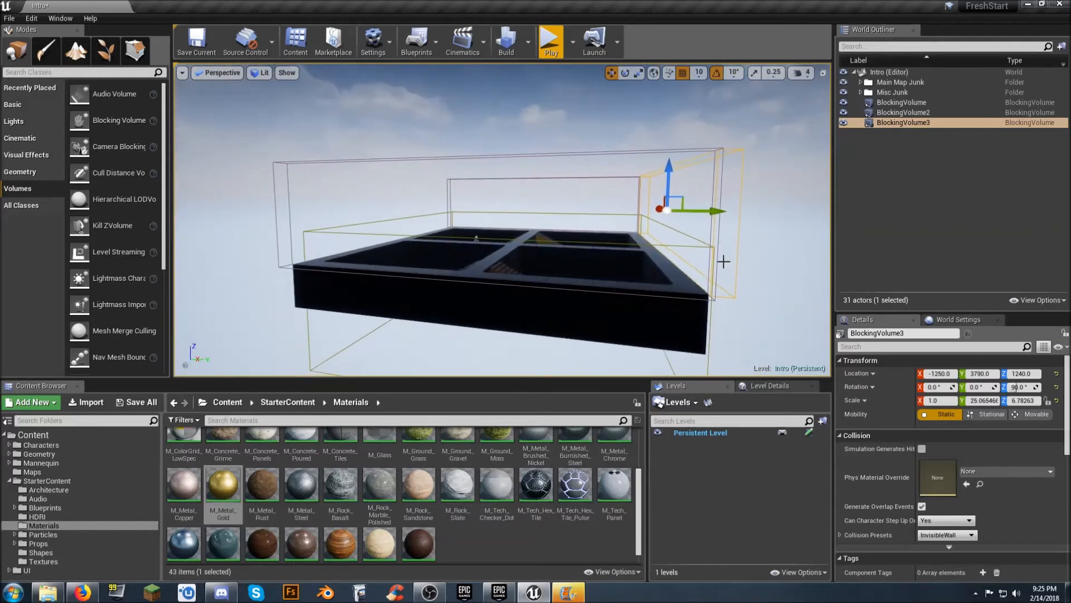
key(ctrl+w)
drag(720, 213, 428, 202)
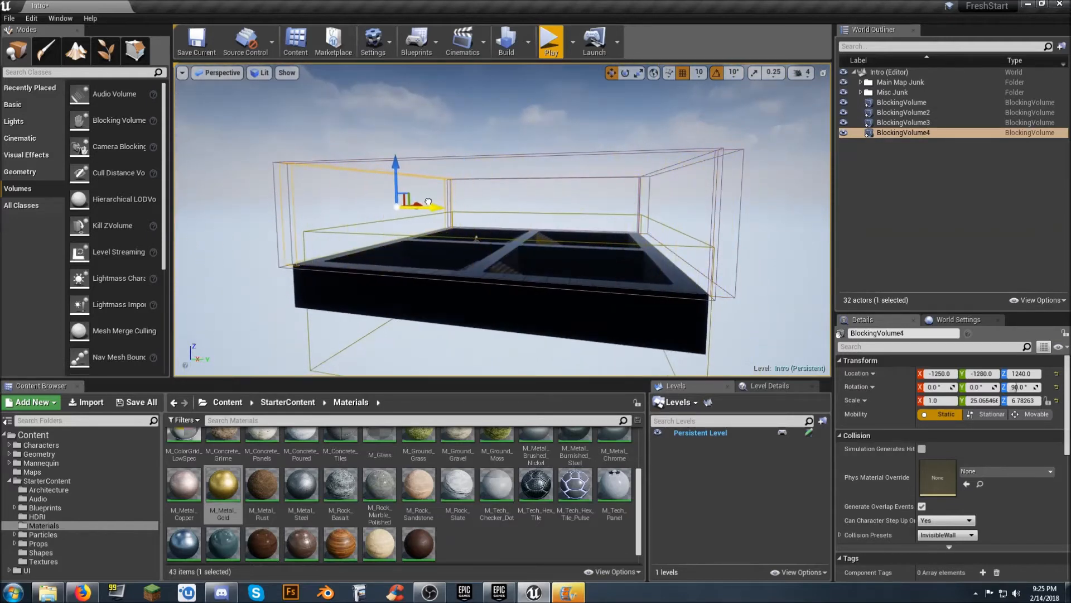
key(w)
right_drag(428, 202, 471, 193)
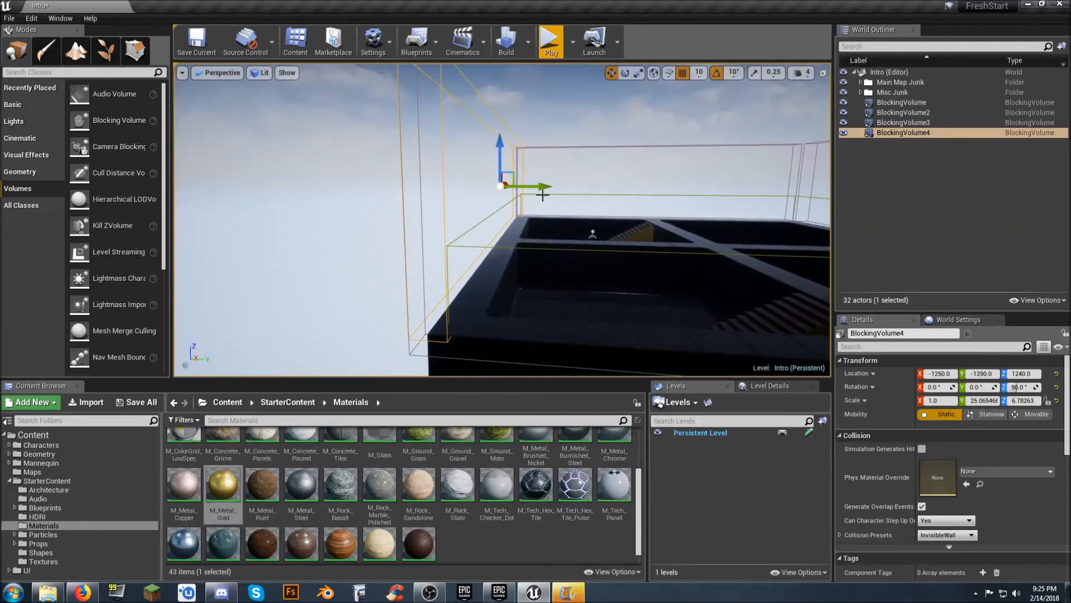
Move BlockingVolume4 outward along the Y axis to about -1410, past the edge of the map.
drag(543, 188, 532, 191)
right_drag(502, 223, 611, 229)
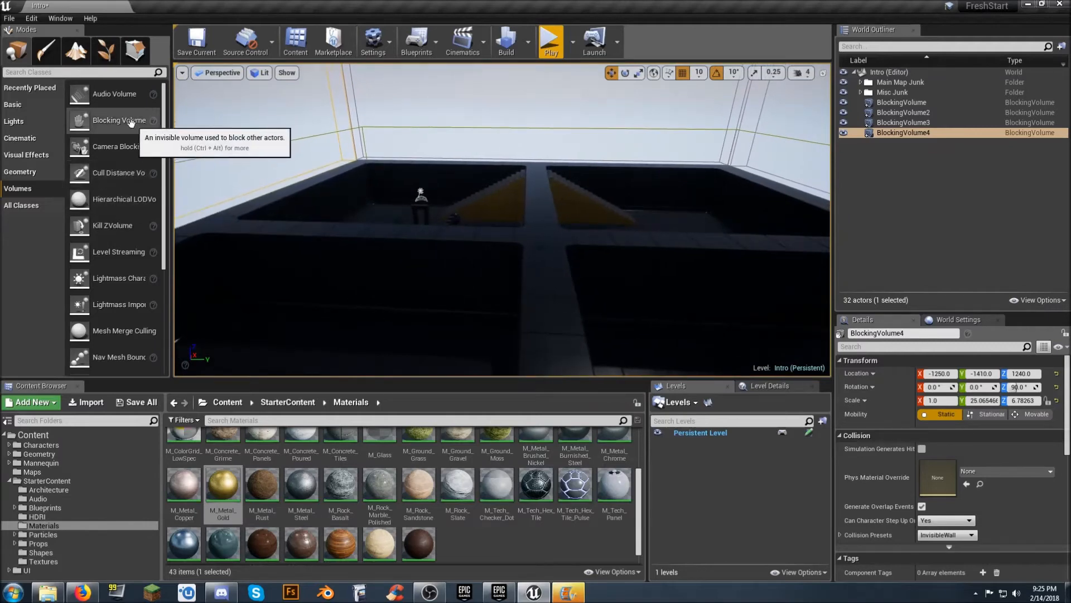
Place a new blocking volume on the central wall and scale it to about 26.2 in X and 25.5 in Y to span the map.
drag(128, 123, 543, 230)
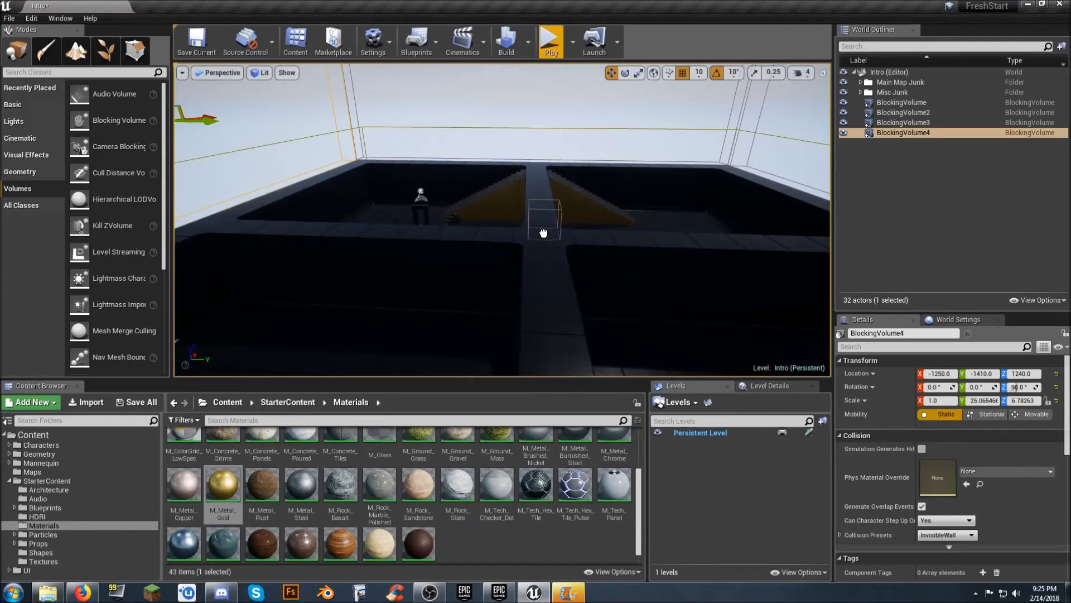
drag(544, 233, 543, 232)
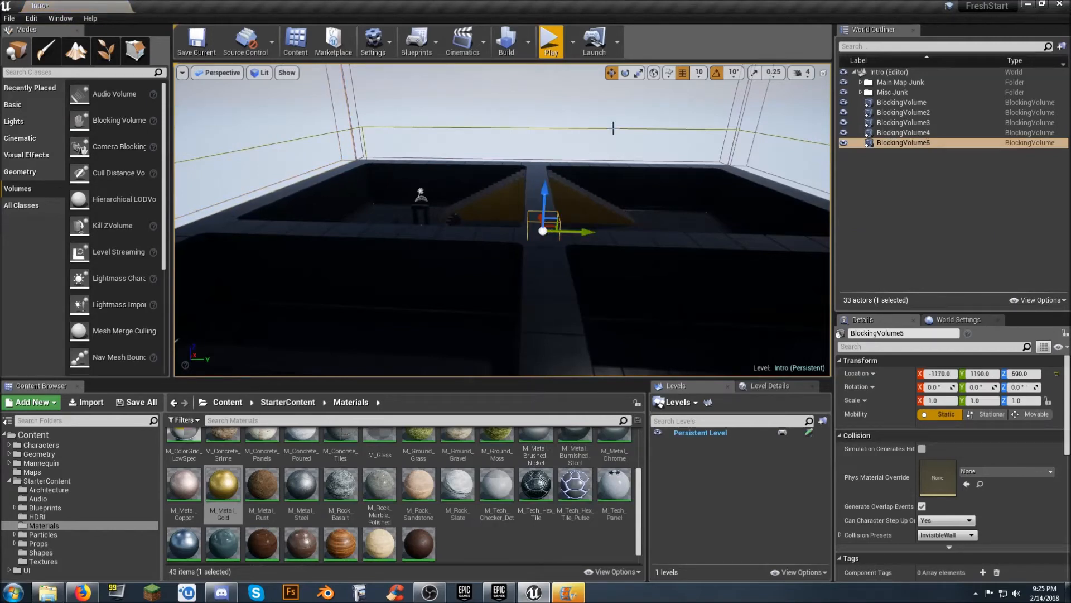
click(639, 75)
drag(597, 237, 669, 238)
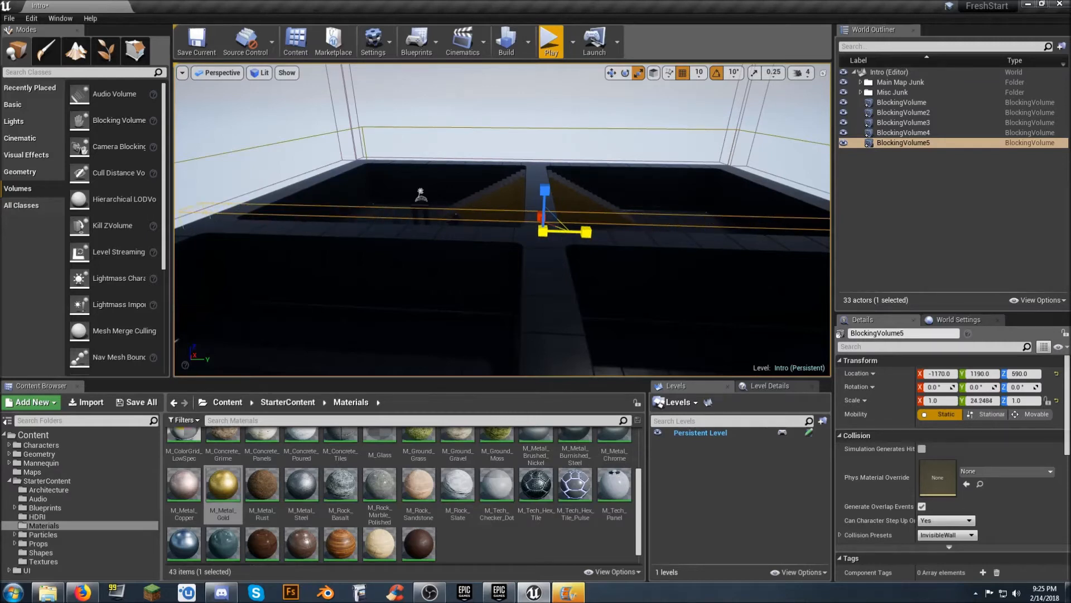
right_drag(536, 249, 396, 279)
drag(518, 203, 664, 208)
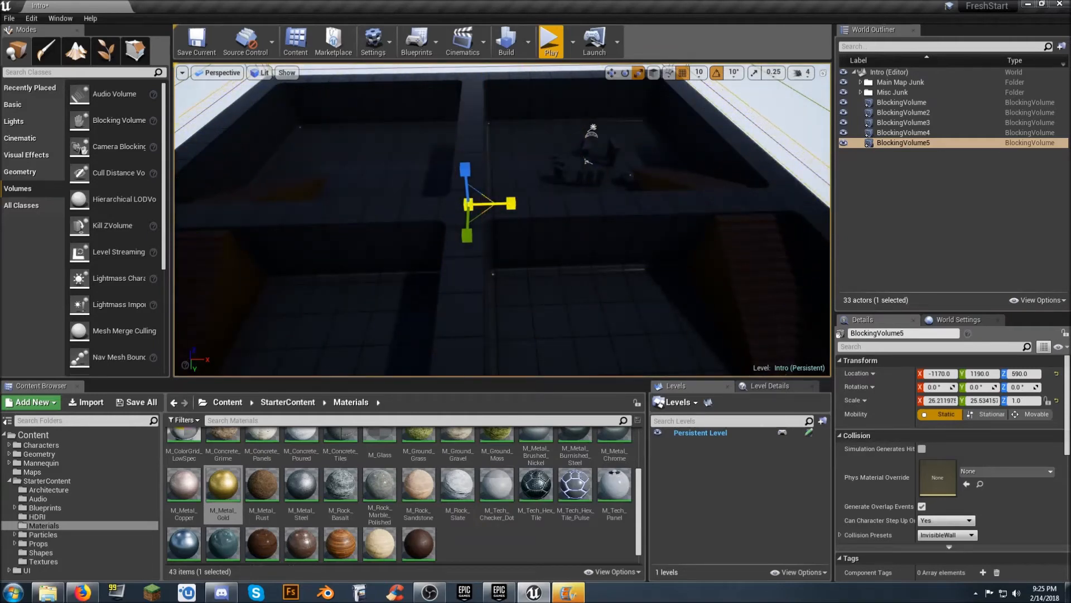
Raise the new blocking volume to a Z location of 1970 so that it caps the surrounding blocking walls.
scroll(485, 237, down, 8)
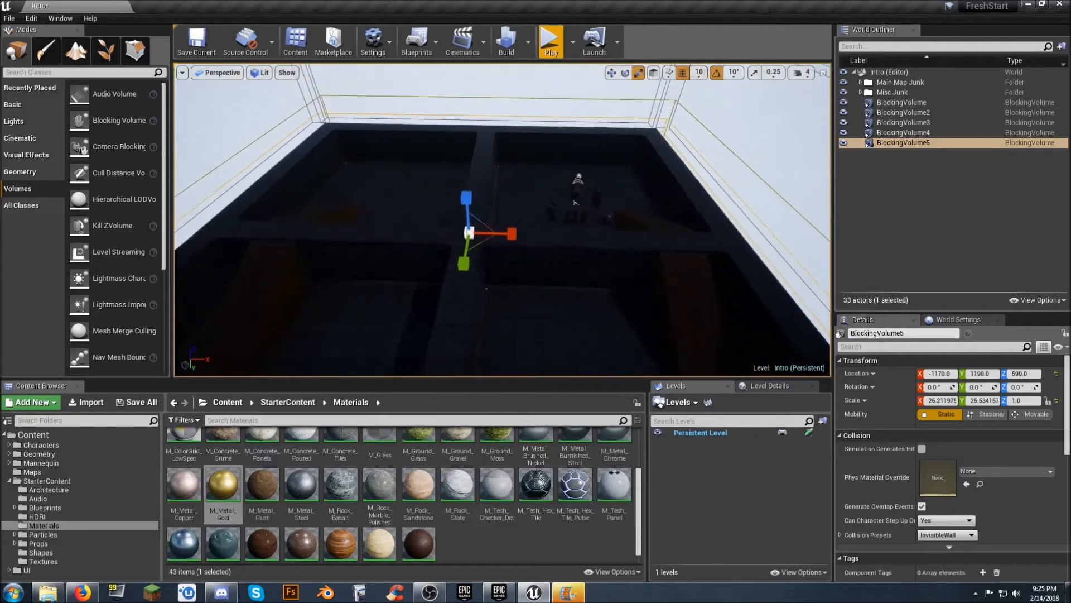
click(612, 73)
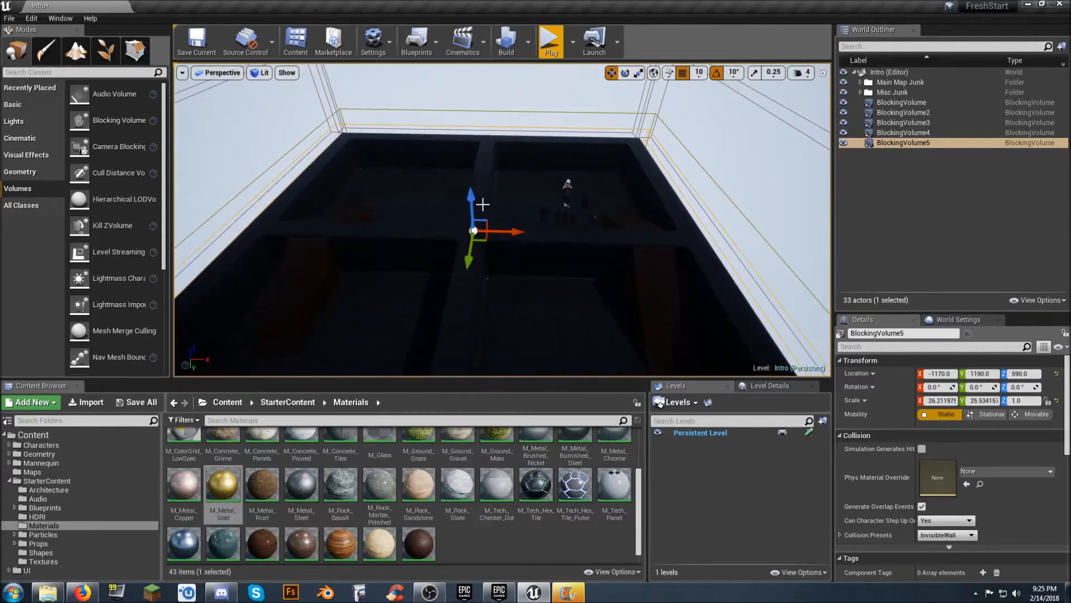
drag(476, 204, 505, 167)
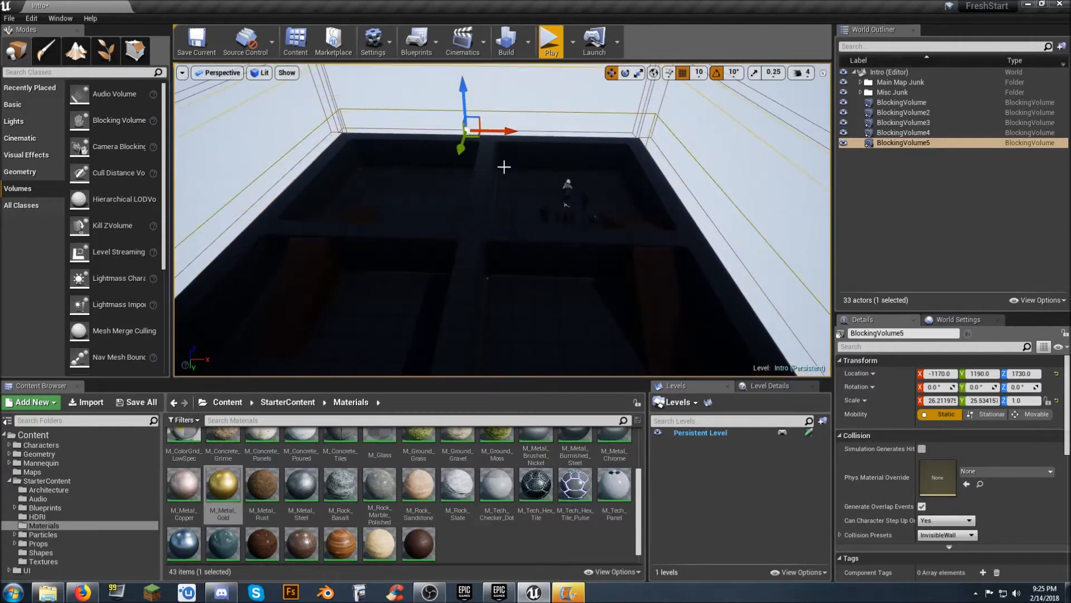
shift+drag(518, 221, 520, 207)
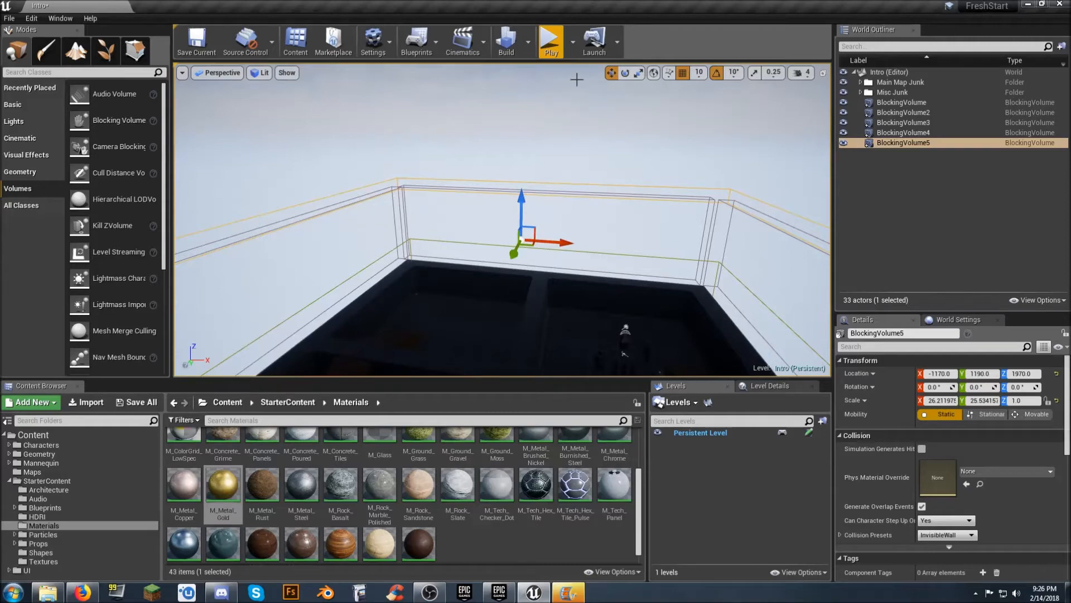
Playtest the level by running up the stairs and jumping against the outer edges to check the blocking volumes, and end the session.
click(547, 41)
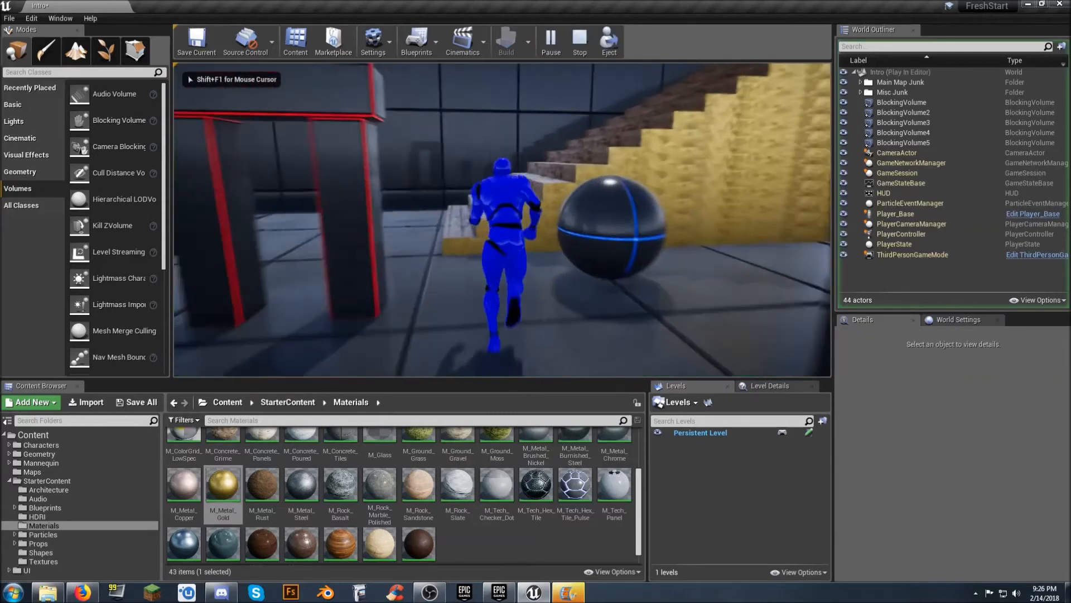
key(w)
key(w)
key(w)
key(space)
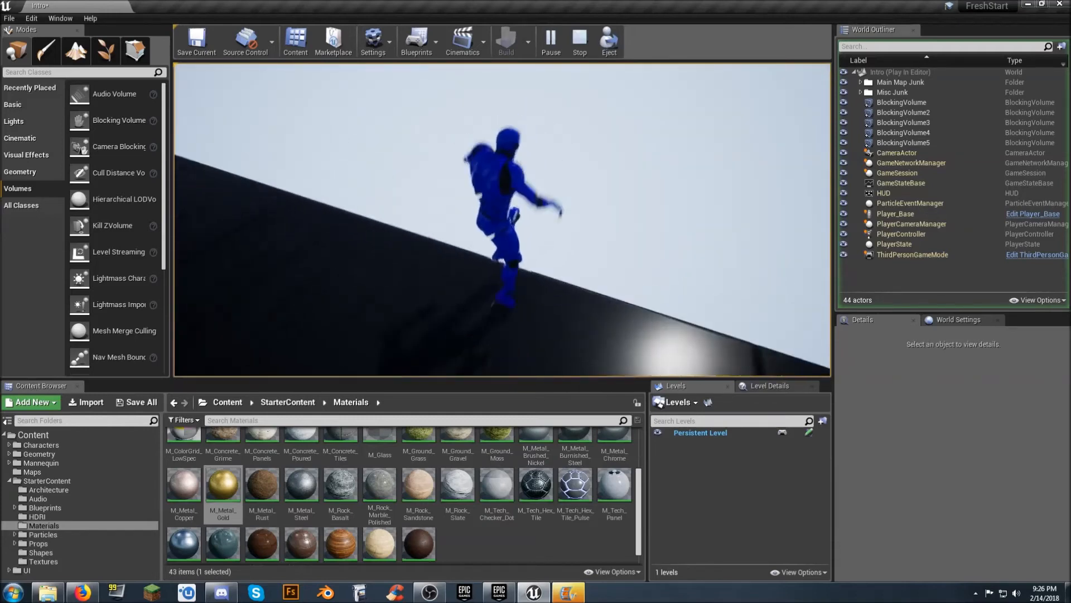
key(w)
key(space)
key(w)
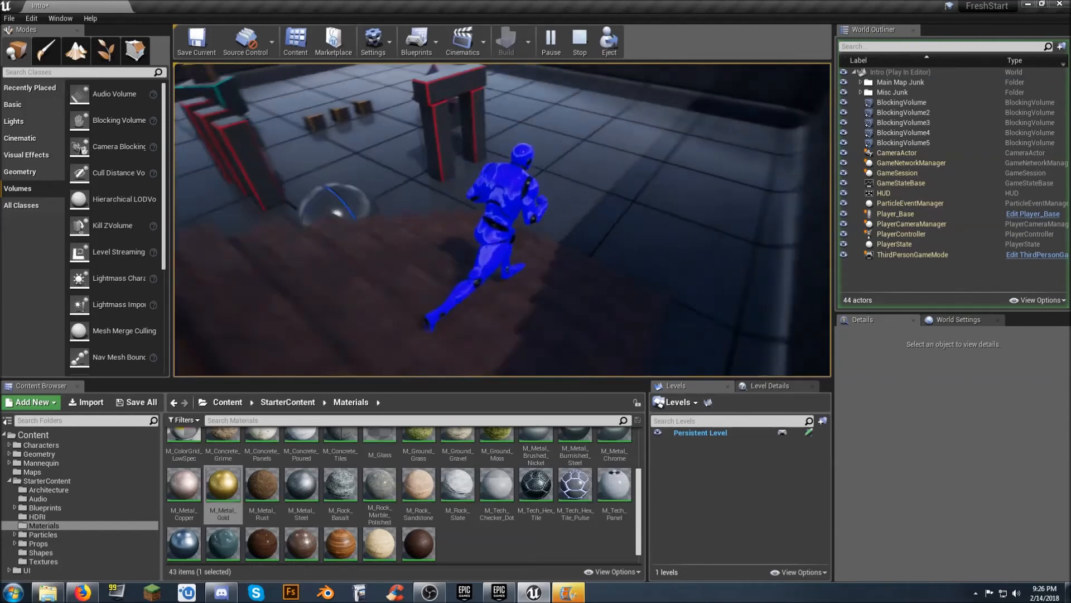
key(w)
key(Escape)
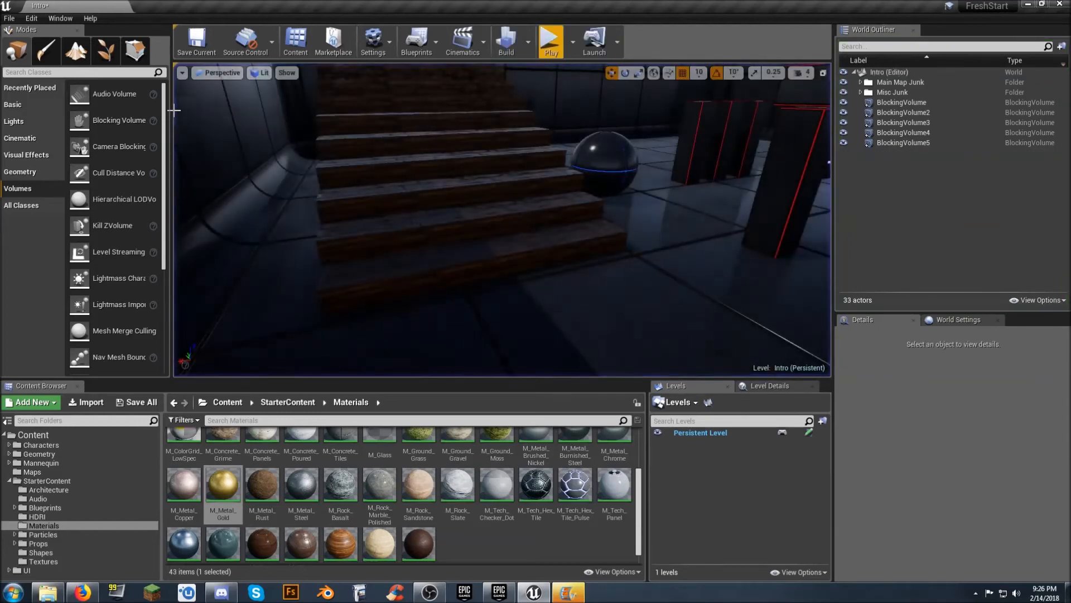
Collapse the StarterContent folder and display the root Content folder, with the Basic actor category shown for placement.
right_drag(447, 211, 472, 212)
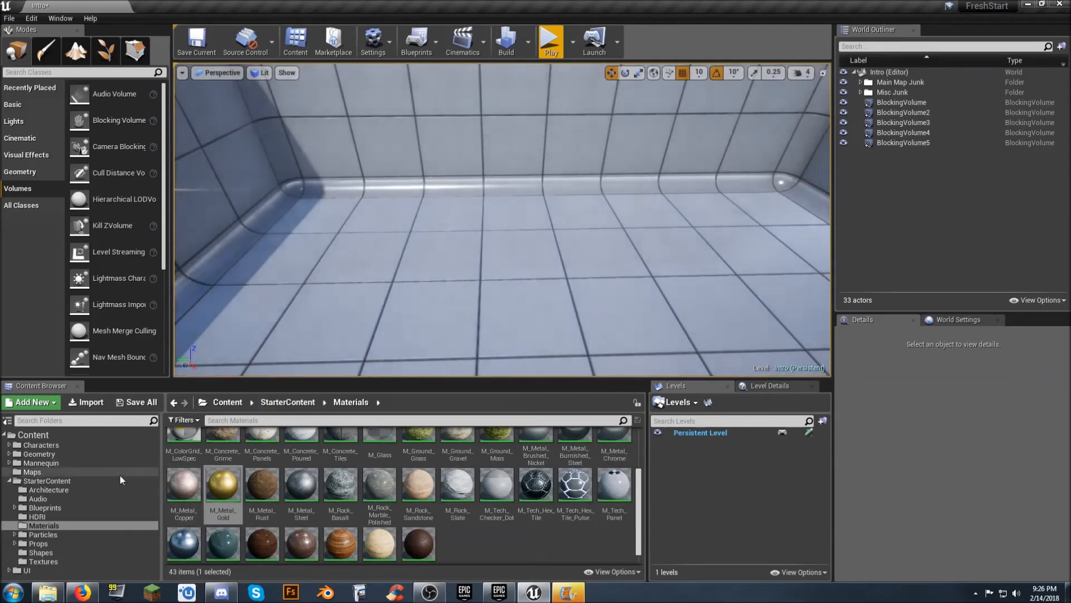
click(9, 481)
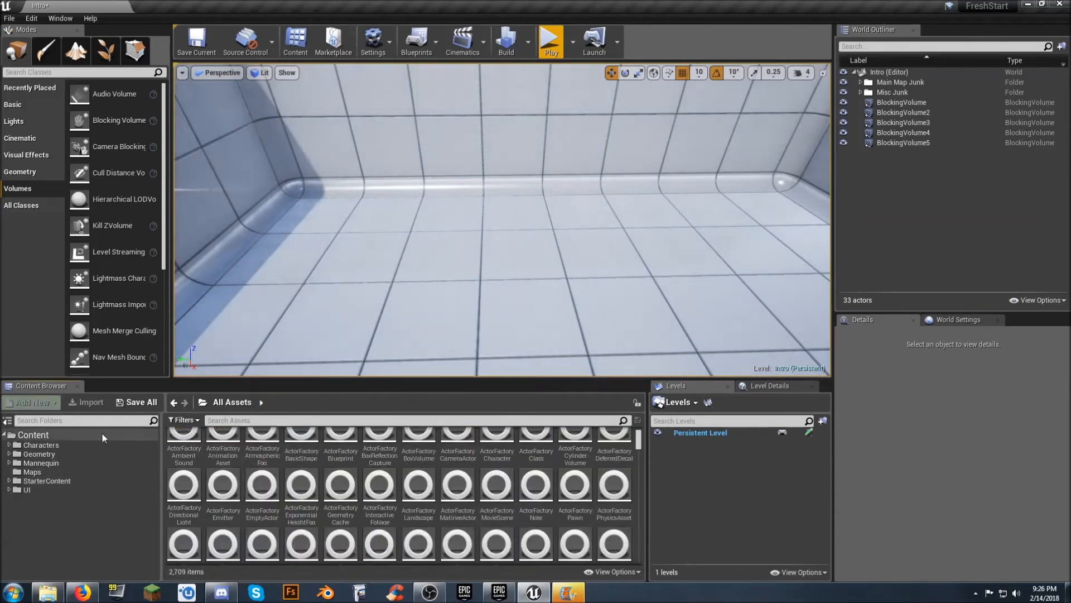
click(62, 432)
mouse_move(493, 273)
right_down()
mouse_move(535, 232)
mouse_move(486, 255)
mouse_move(498, 274)
right_up()
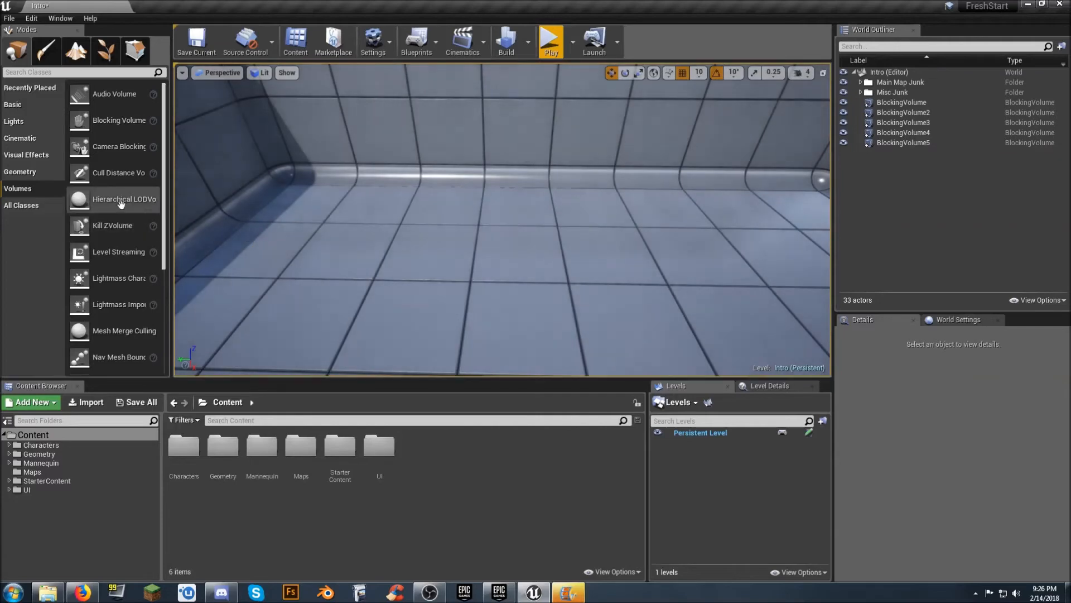
click(22, 108)
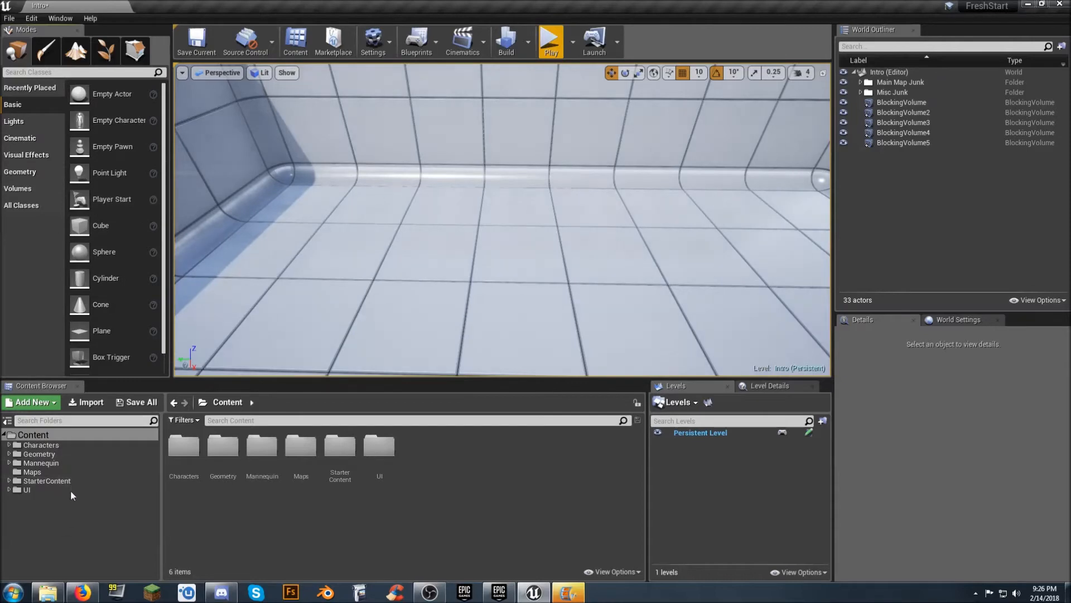
click(39, 437)
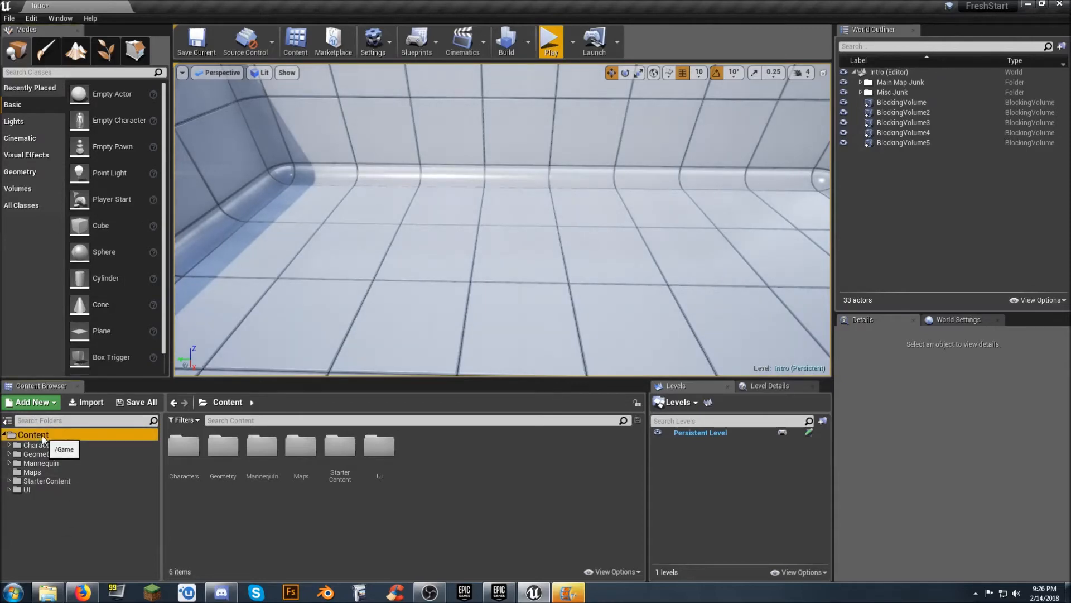
click(452, 477)
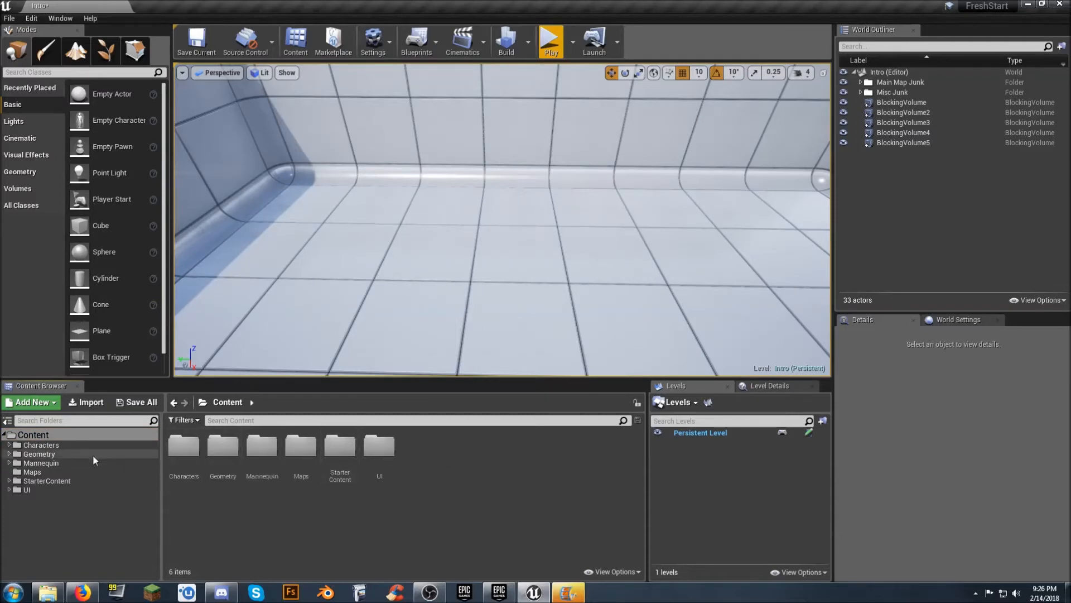
Create a folder named Assets in the root Content folder and open it.
right_click(436, 450)
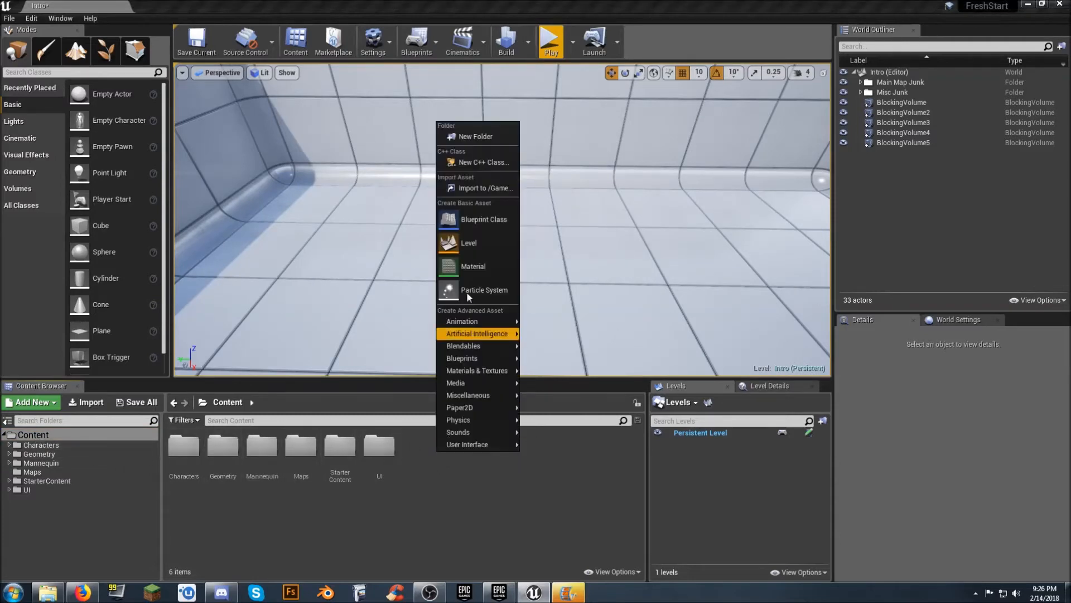
click(479, 138)
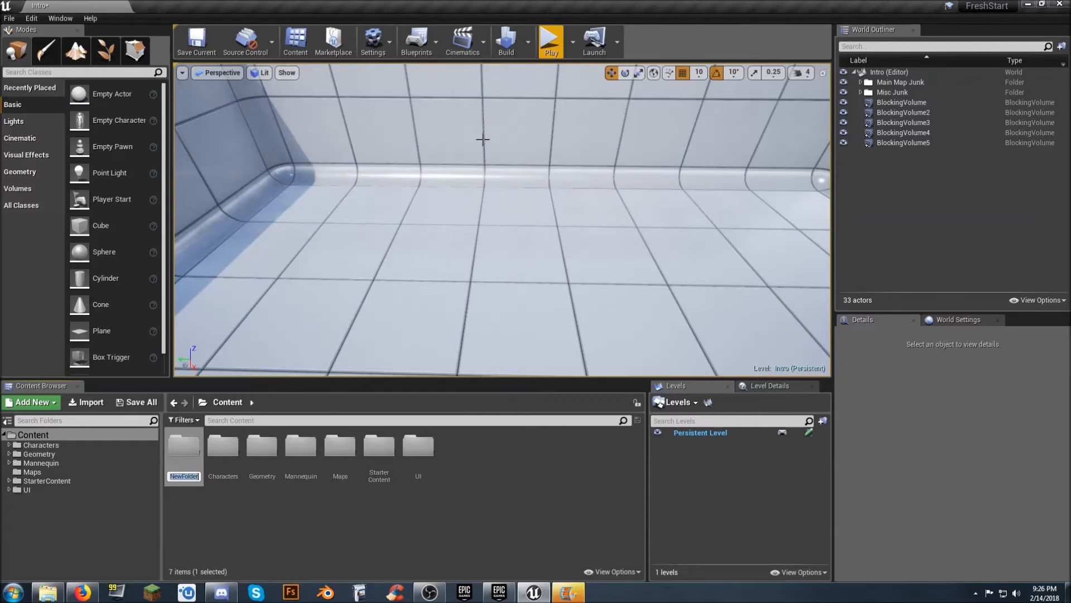
text(Assets)
key(Return)
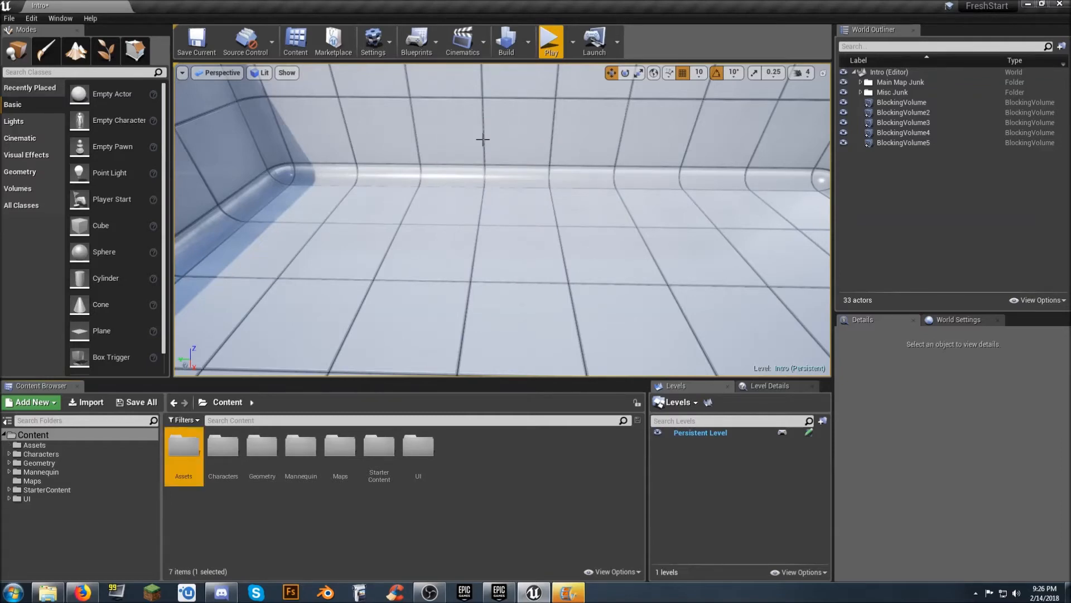
key(Return)
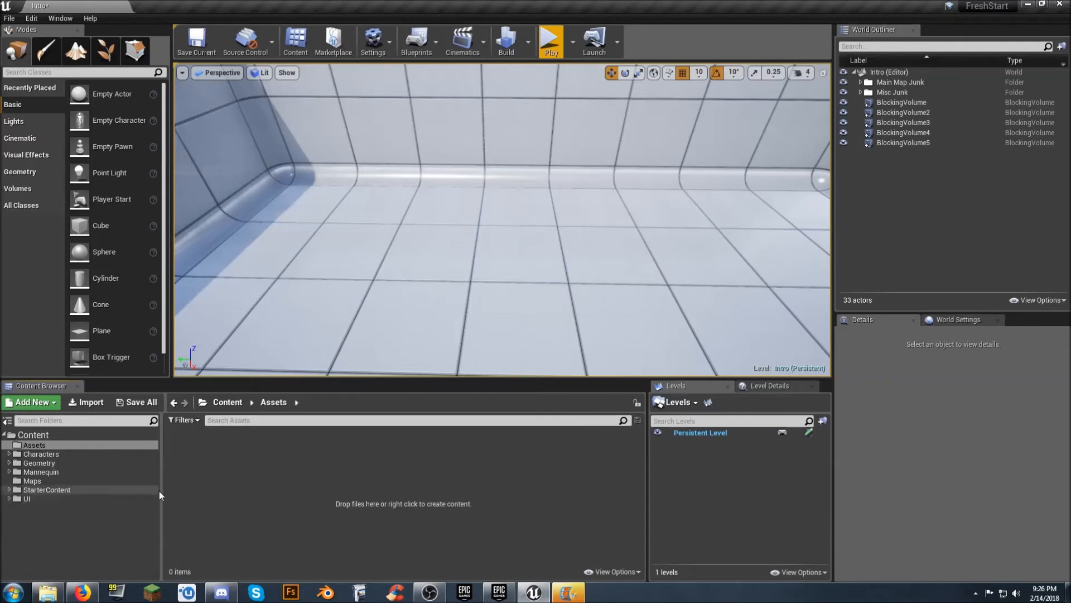
Create a MapAssets subfolder inside the Assets folder and open it.
right_click(221, 463)
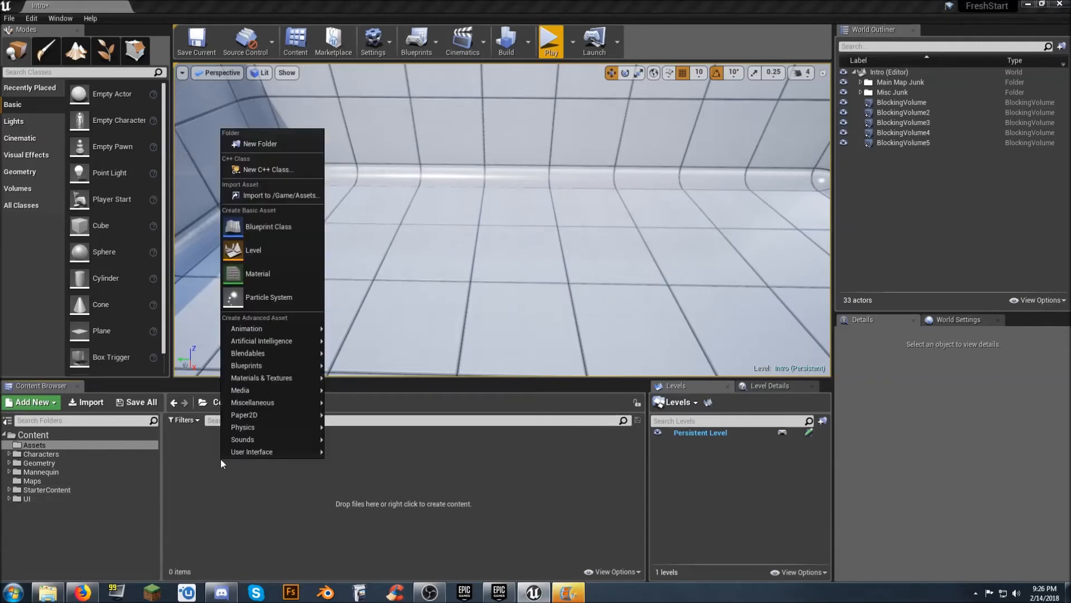
click(271, 143)
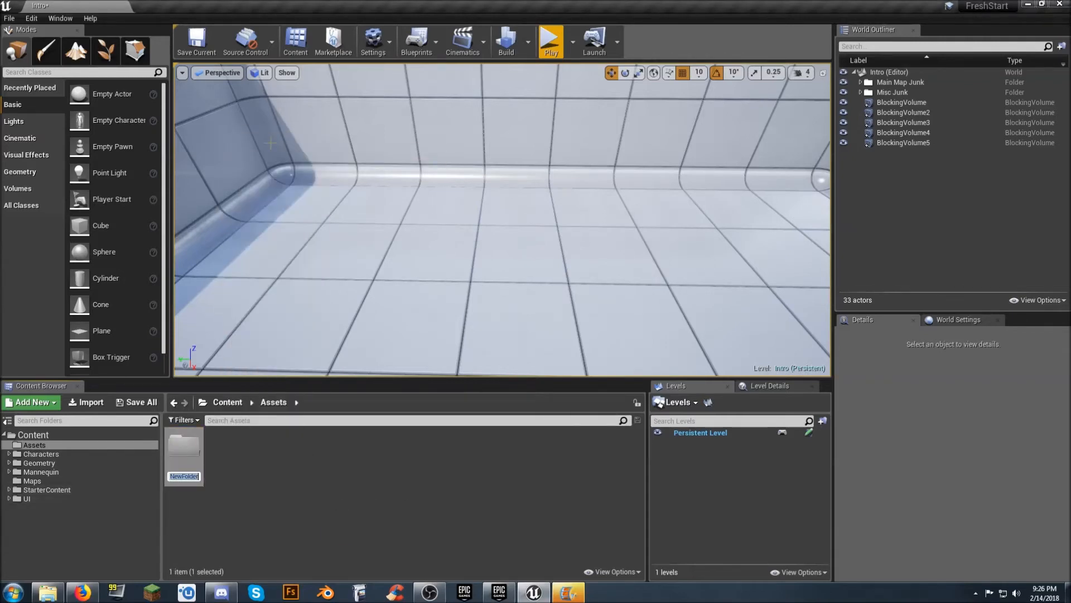
text(MapAssets)
key(Return)
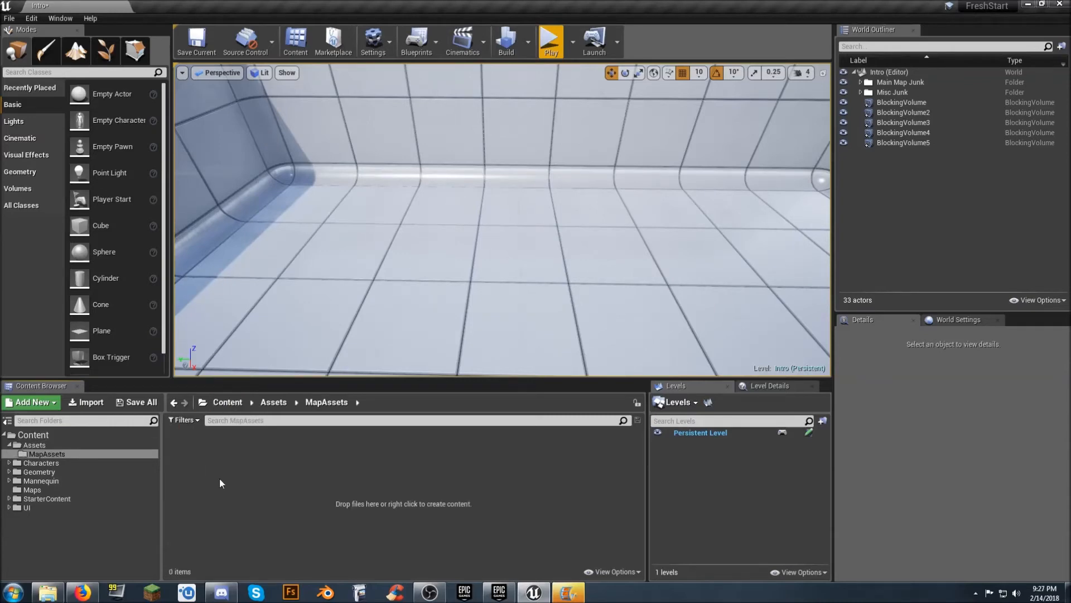
Create an Actor-based Blueprint Class named Launcher_BP in the MapAssets folder and open it for editing.
right_click(228, 458)
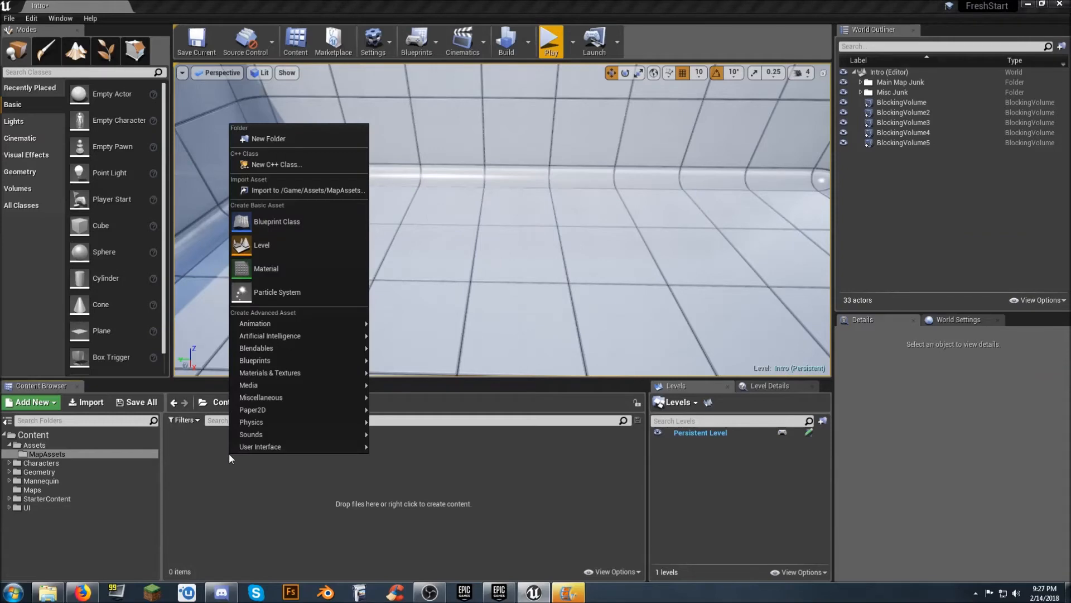
click(283, 226)
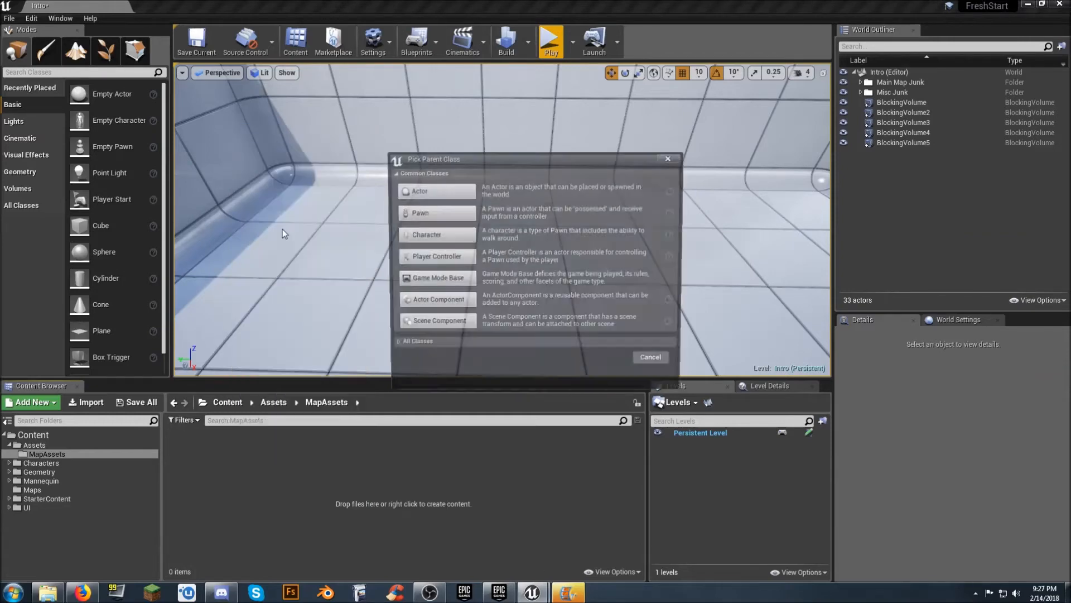
click(454, 190)
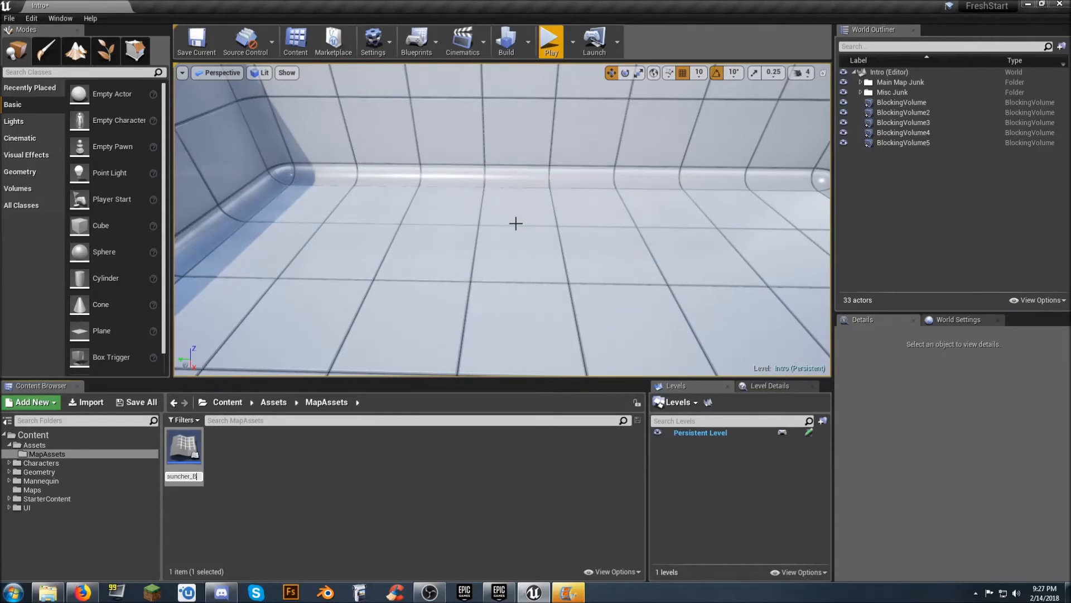
key(Return)
key(Return)
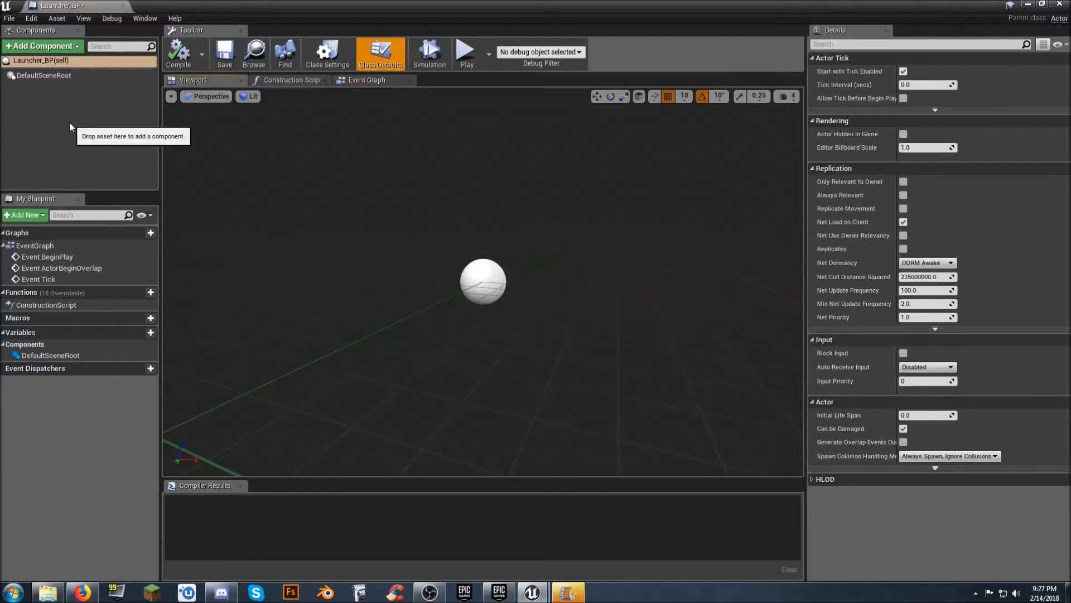
Dock the Launcher_BP editor beside the Intro level in the main window and bring it to the front.
drag(81, 7, 190, 11)
click(63, 5)
click(173, 7)
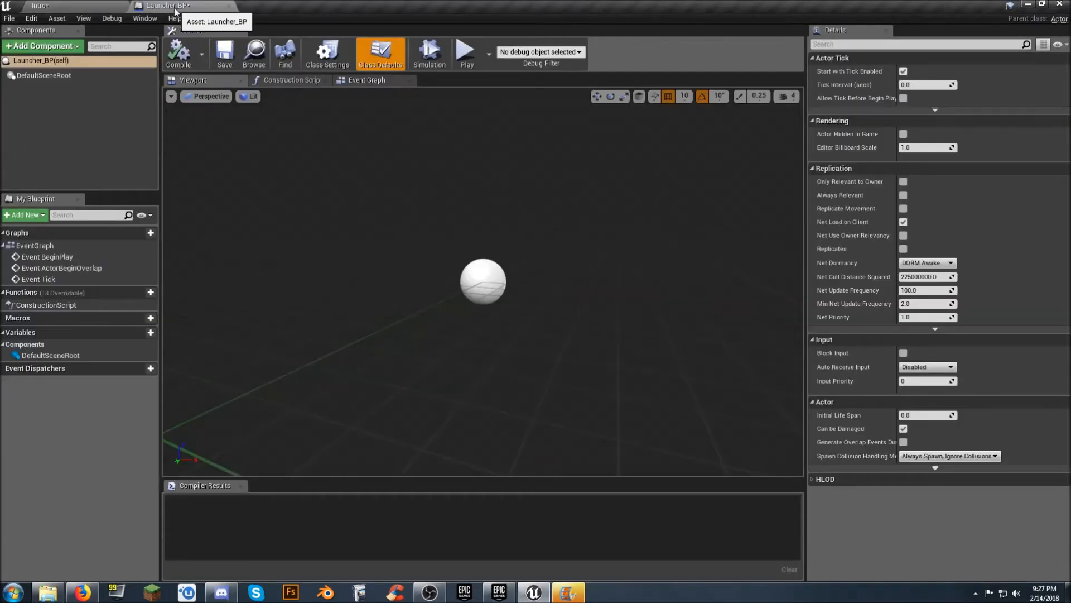
Add a Cube component to the Launcher_BP blueprint, keeping its default name.
click(42, 47)
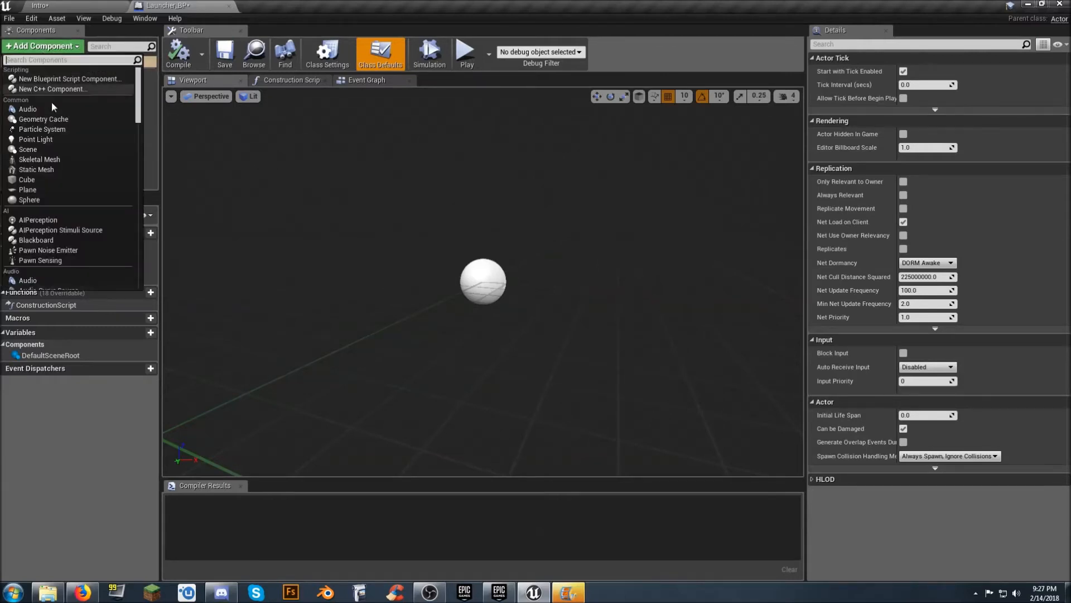
click(45, 179)
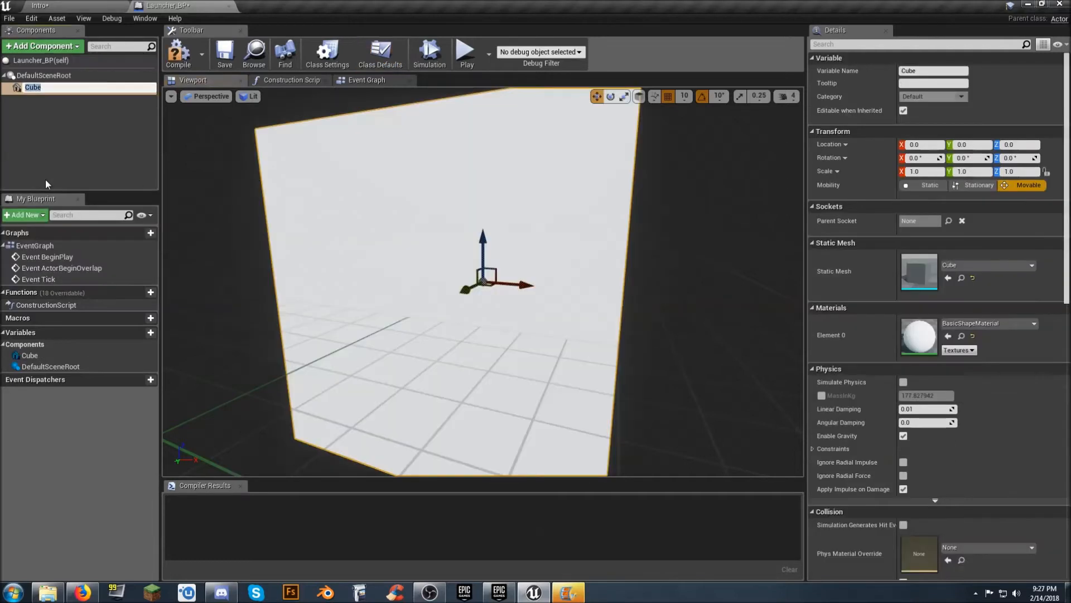
click(397, 232)
Set the Cube component's scale to 2.5 in X, 2.5 in Y and 0.2 in Z.
mouse_move(481, 250)
right_down()
mouse_move(499, 252)
mouse_move(427, 262)
mouse_move(390, 246)
mouse_move(407, 257)
mouse_move(480, 235)
mouse_move(489, 251)
right_up()
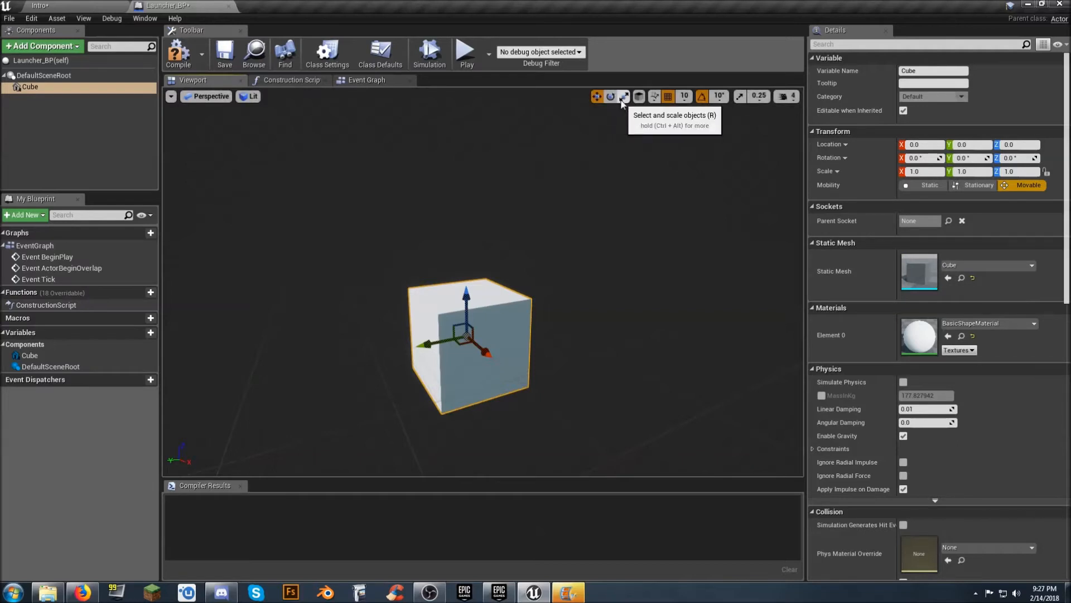
click(923, 171)
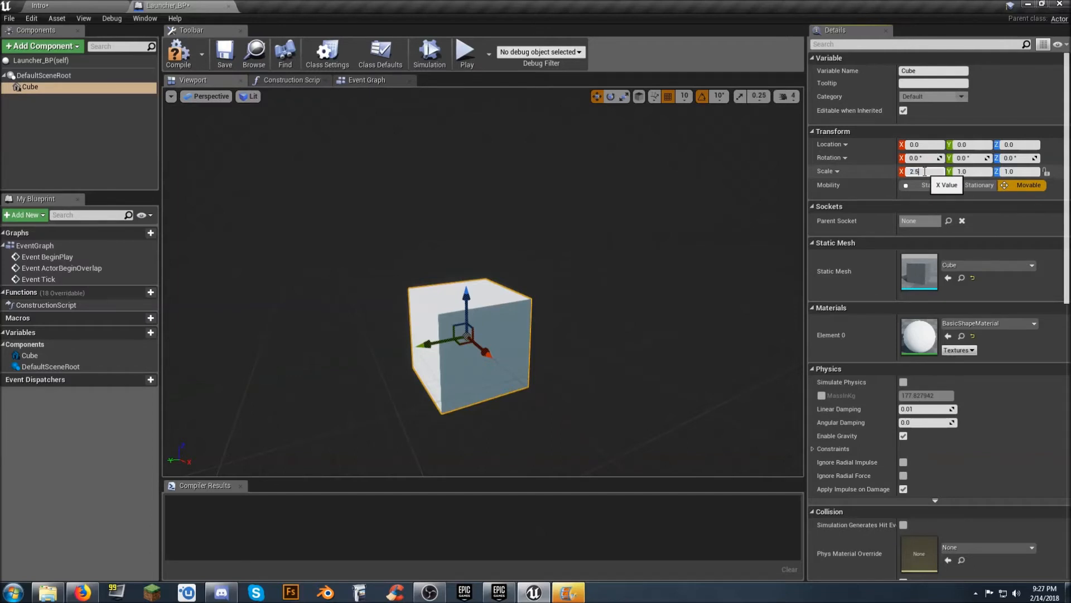
key(Tab)
text(2.5)
key(Tab)
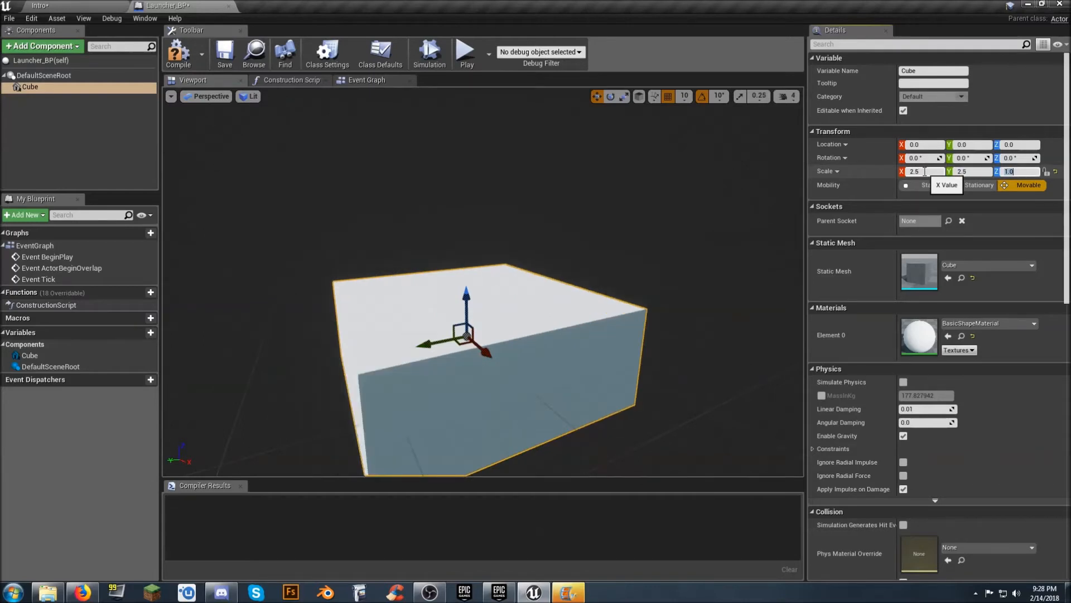
text(0.2)
key(Return)
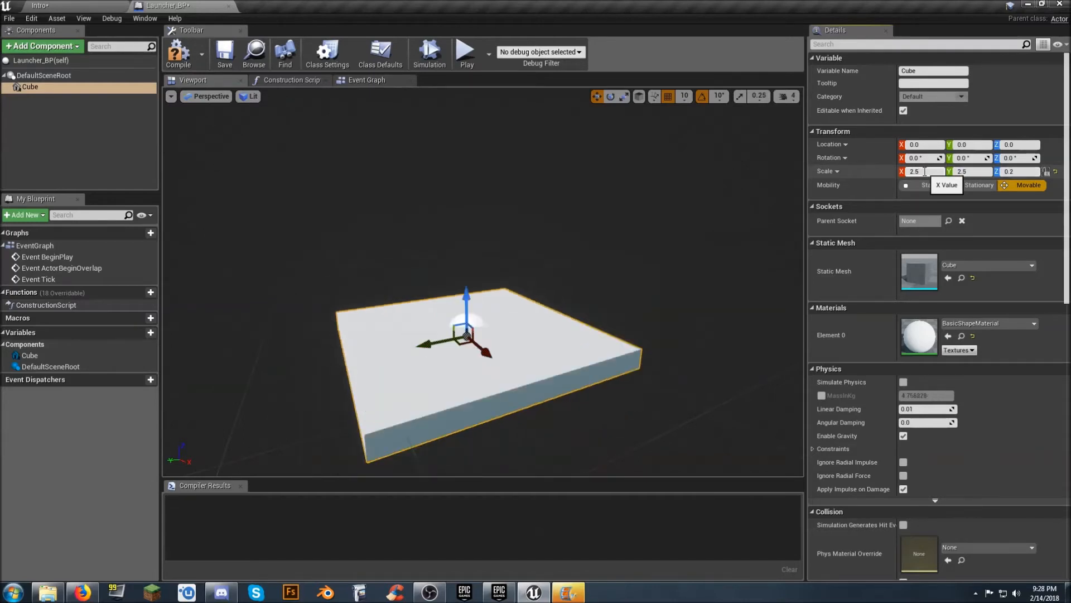
Raise the flattened cube along its vertical axis to a Z location of 10.
right_drag(507, 269, 531, 216)
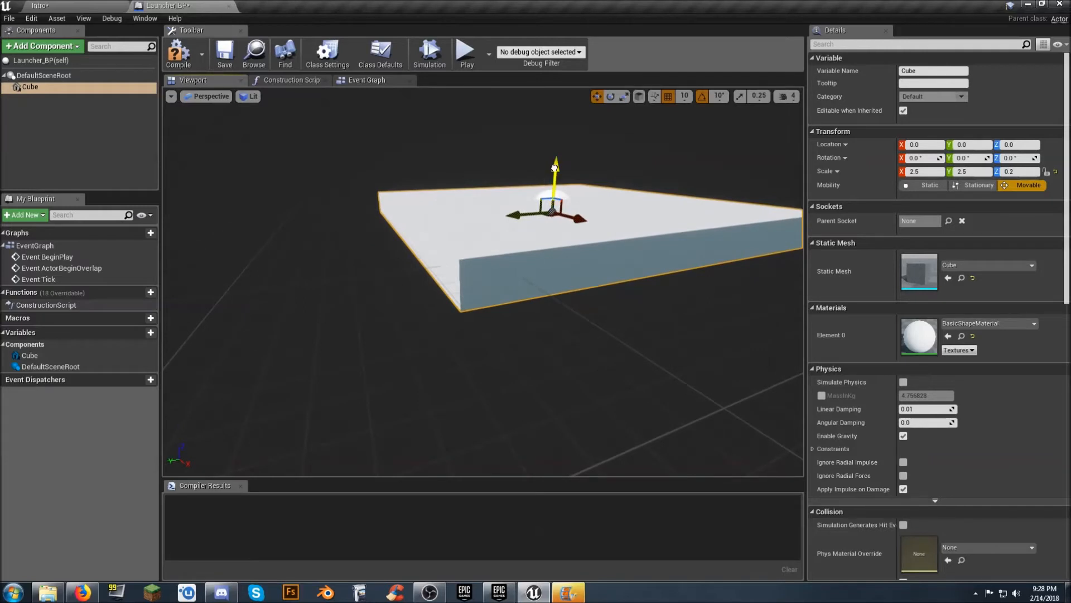
drag(556, 166, 556, 160)
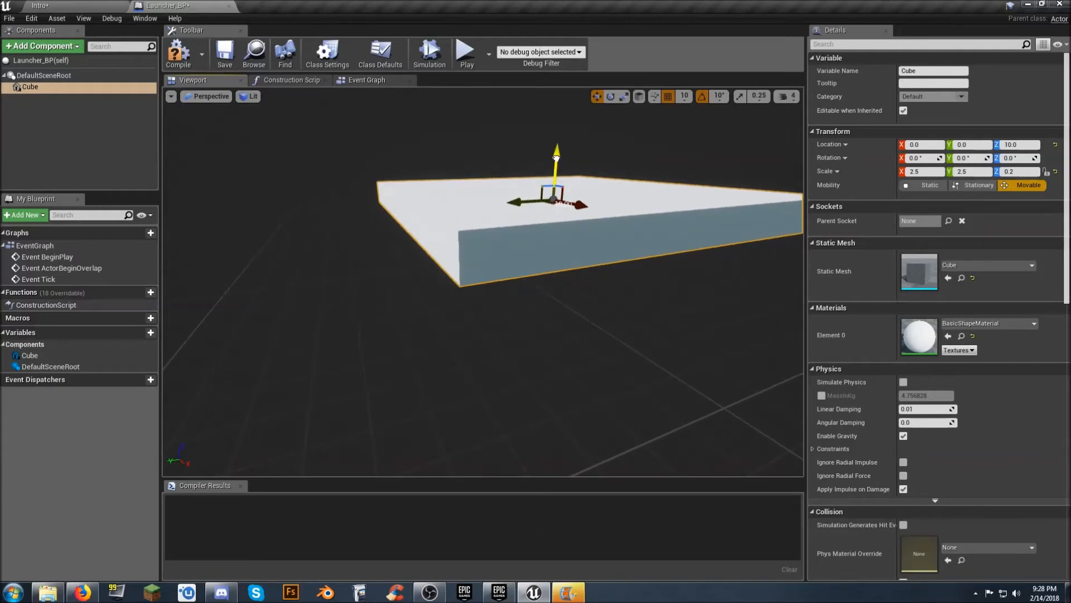
right_drag(556, 159, 470, 187)
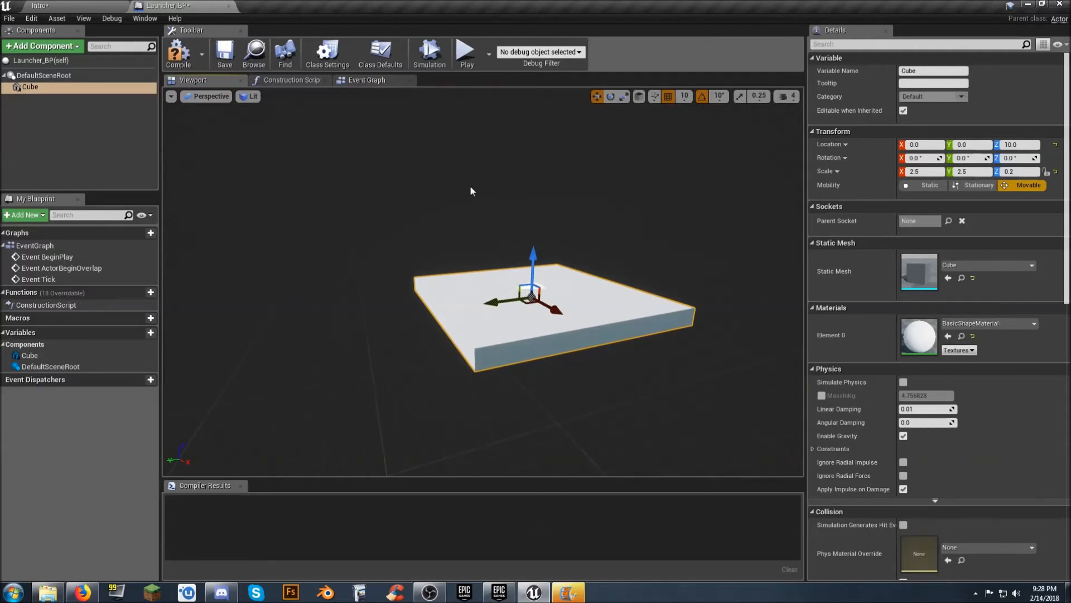
mouse_move(573, 277)
right_down()
mouse_move(589, 249)
mouse_move(572, 273)
mouse_move(588, 265)
right_up()
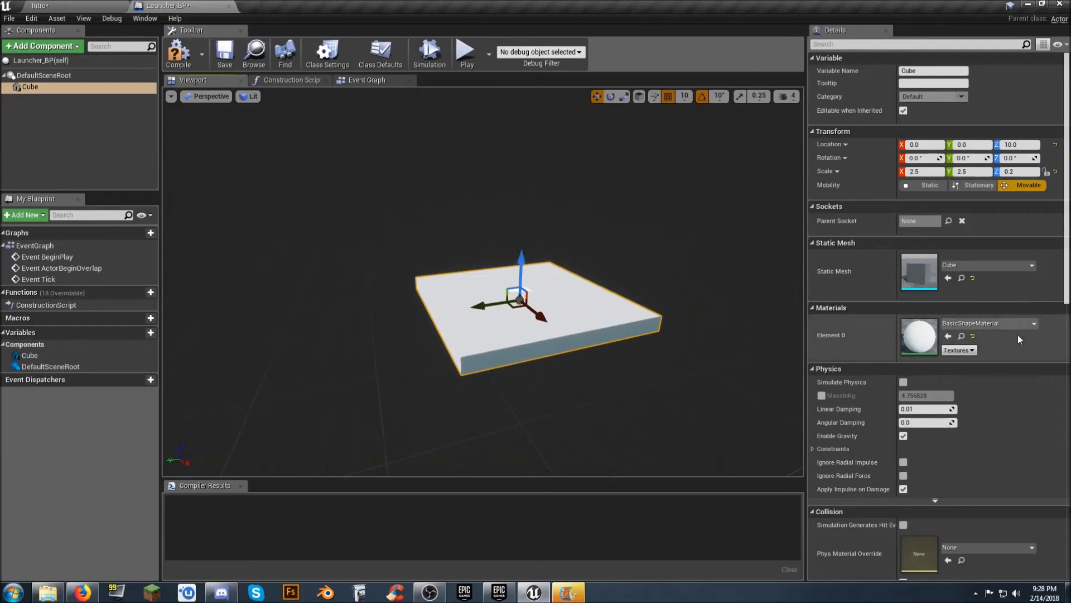
click(1006, 325)
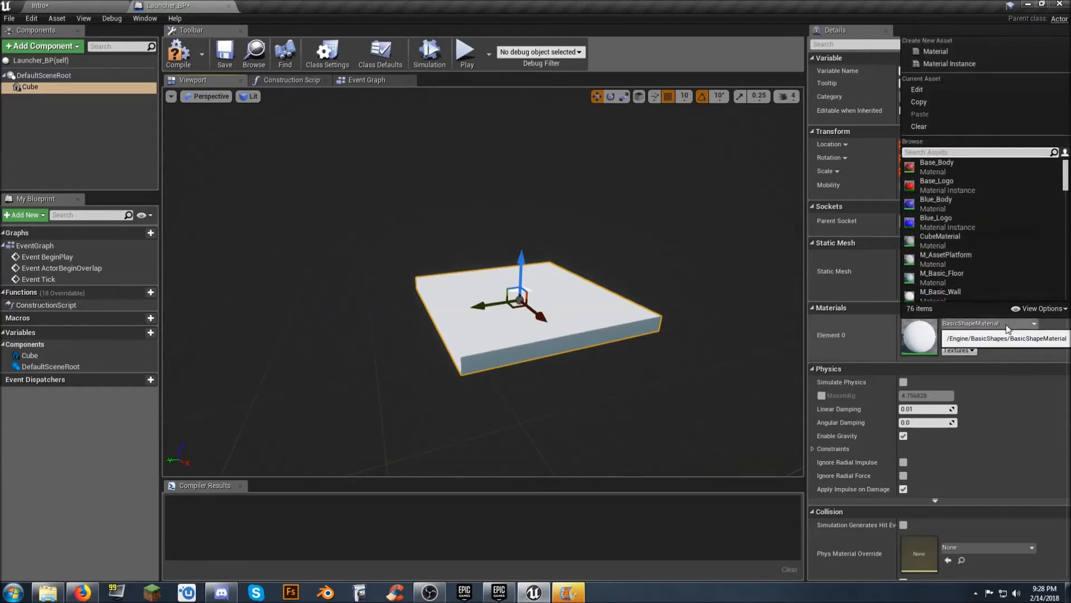
scroll(1013, 226, down, 3)
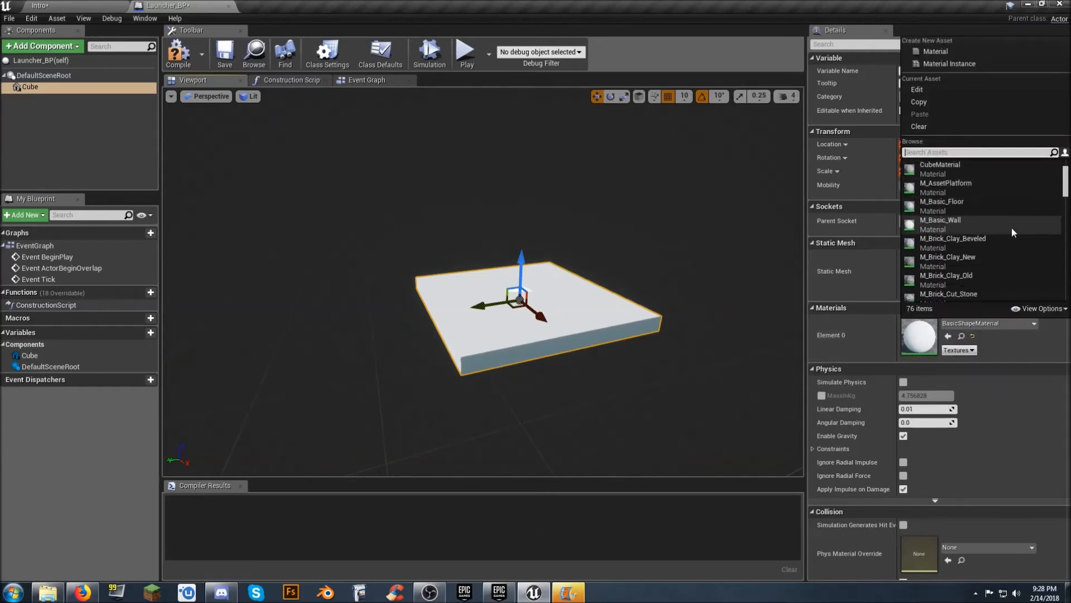
scroll(1006, 230, down, 5)
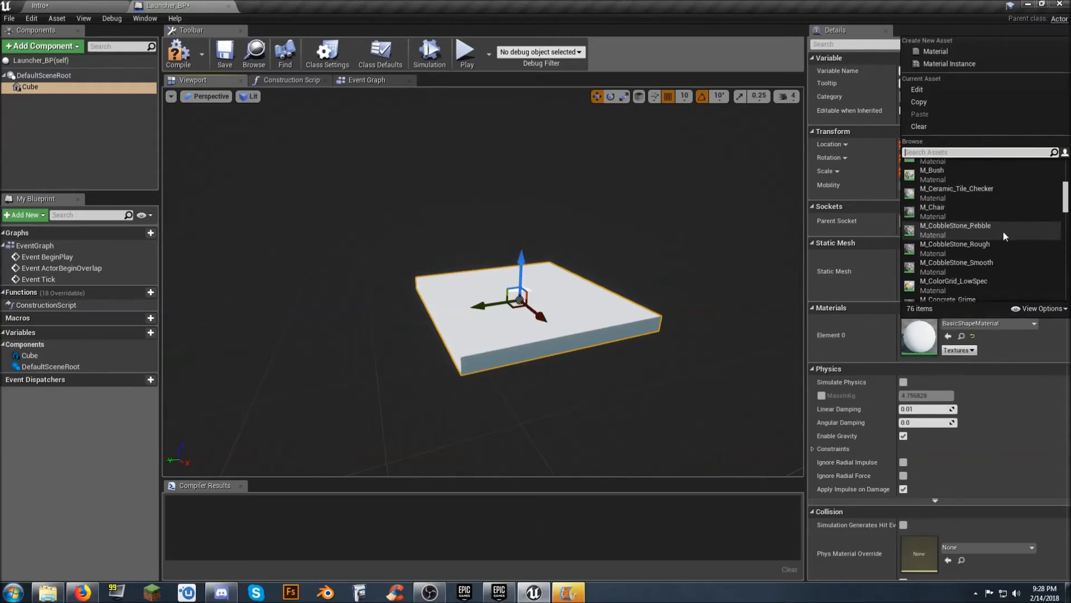
click(1026, 358)
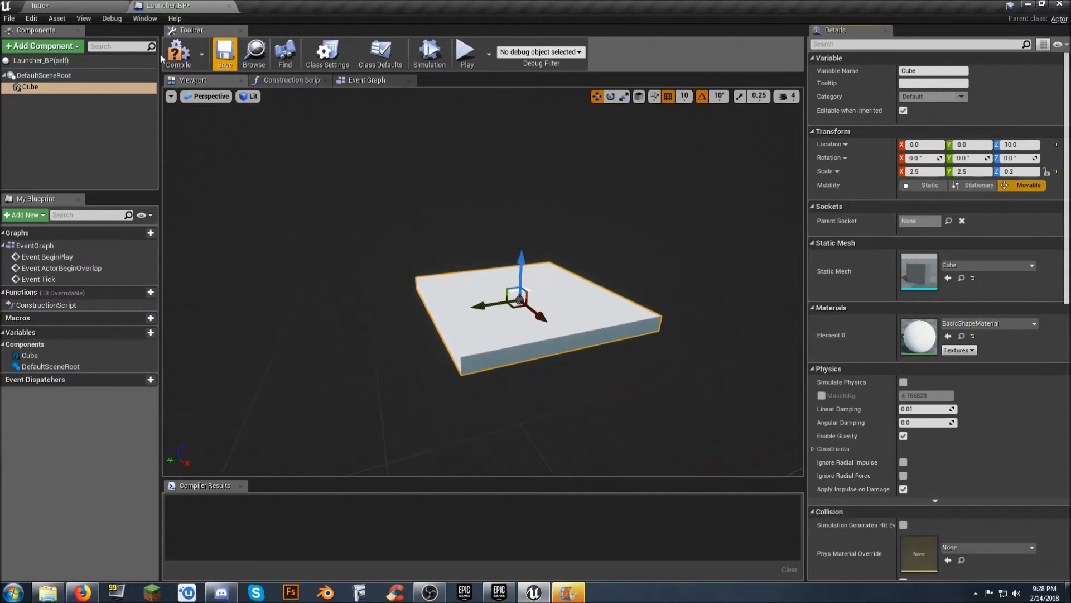
Apply the M_Tech_Hex_Tile_Pulse material from the StarterContent Materials folder to the cube's Element 0 slot in Launcher_BP.
click(64, 5)
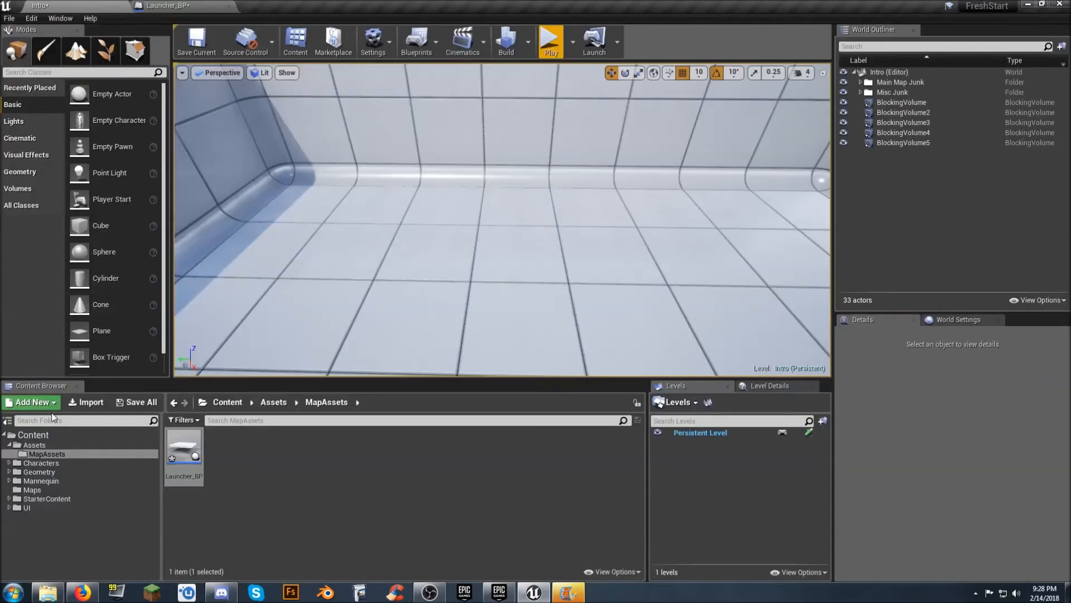
click(9, 498)
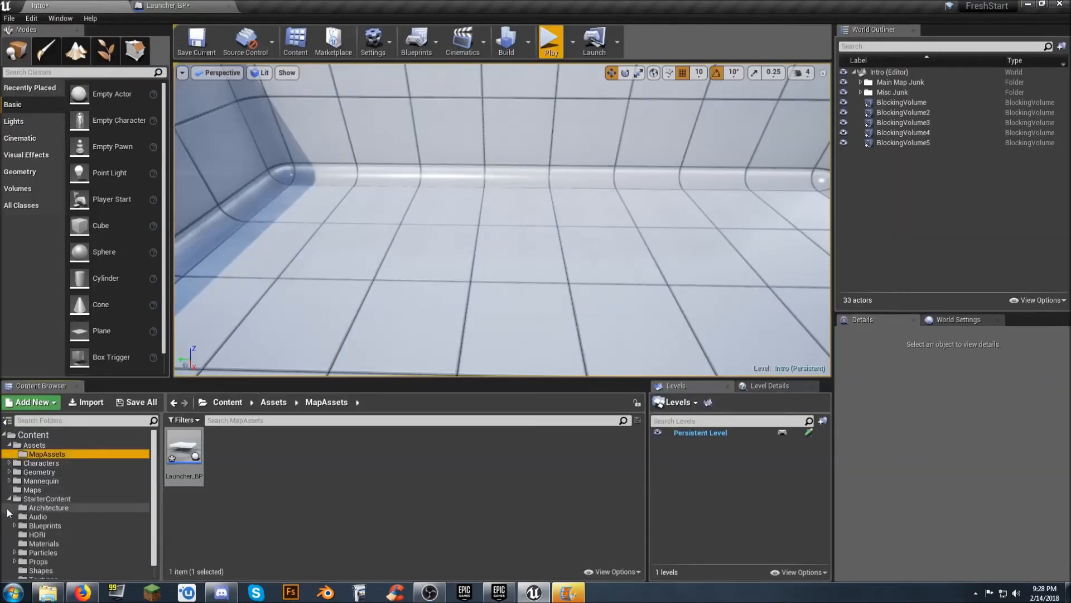
click(44, 543)
scroll(552, 480, down, 2)
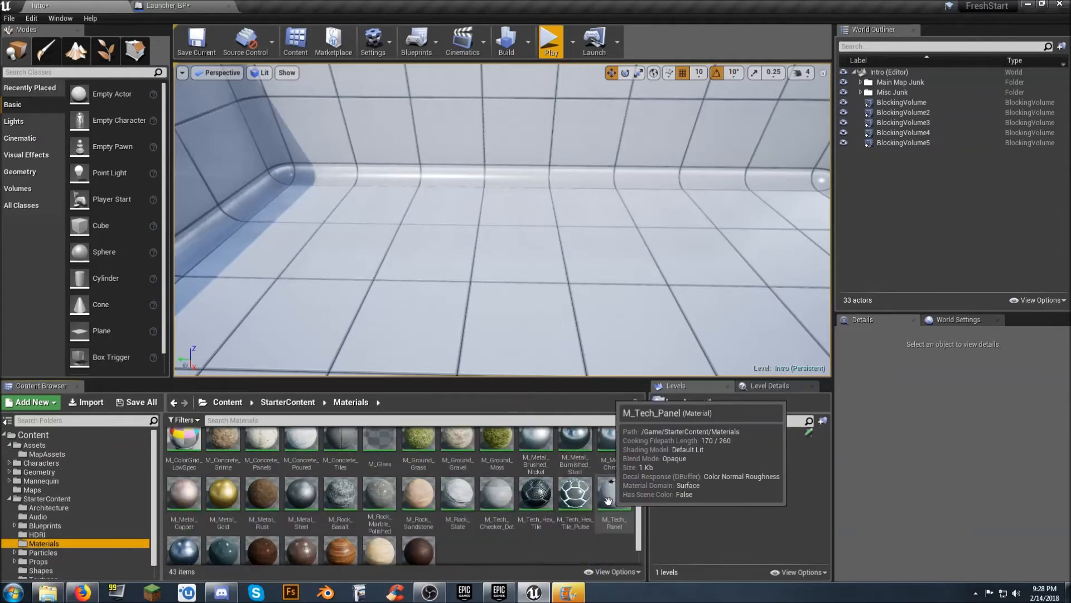
click(578, 498)
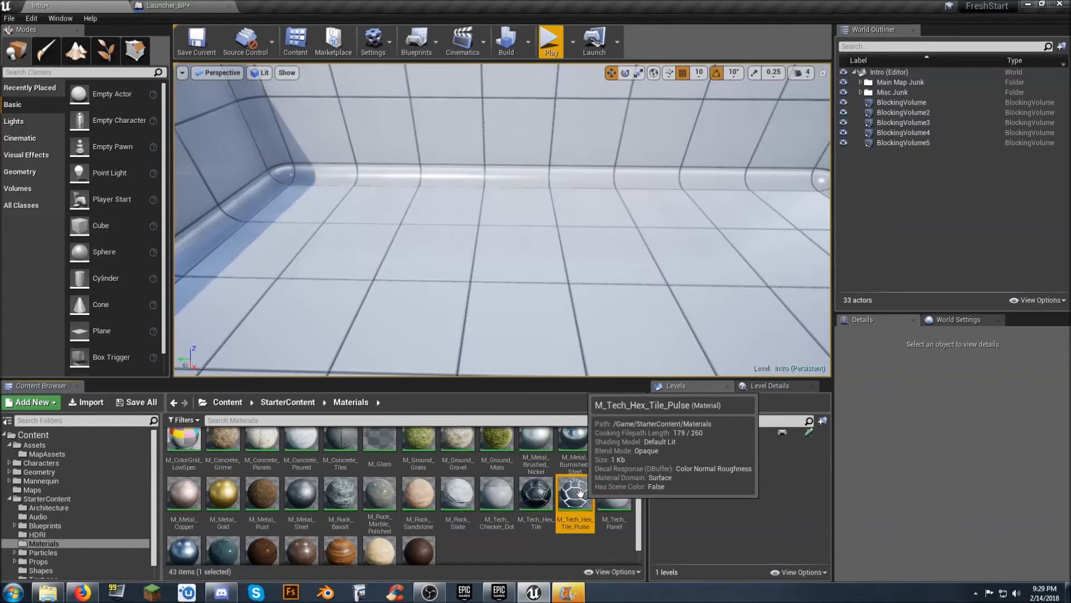
click(190, 8)
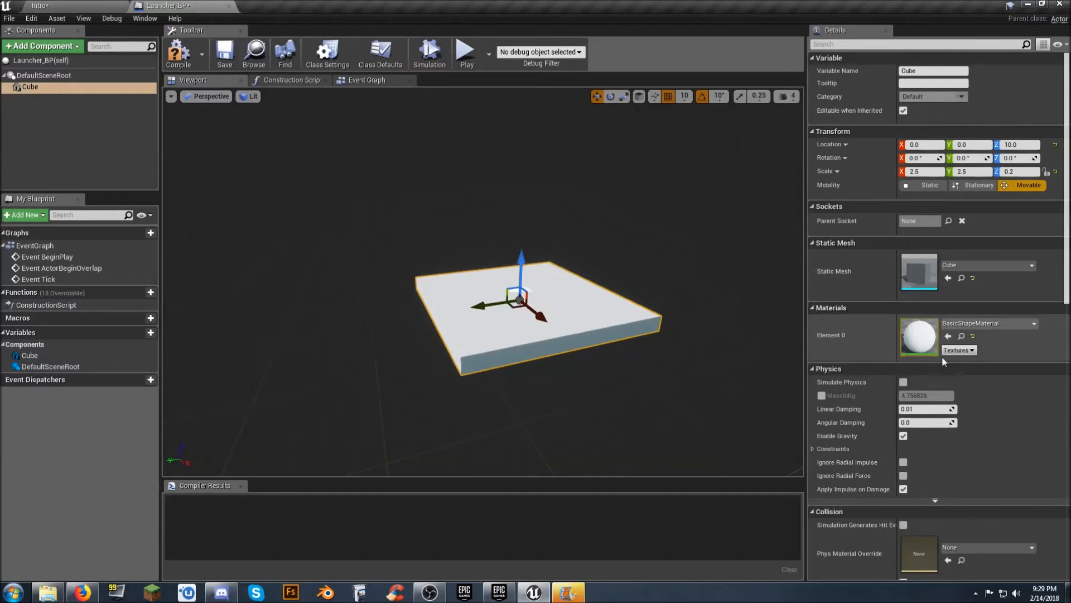
click(948, 336)
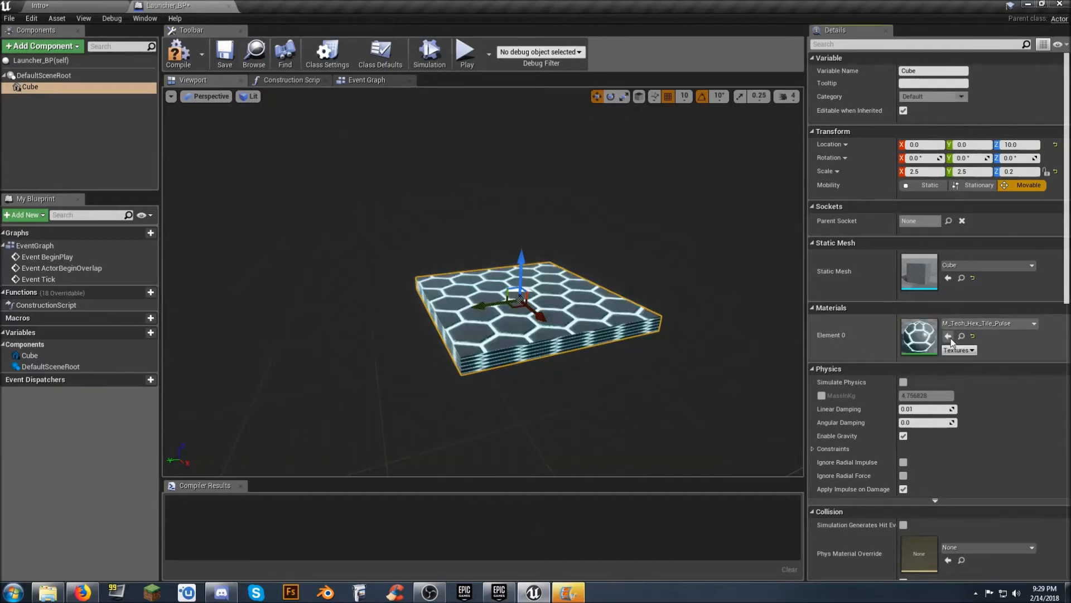
Compile and save the Launcher_BP blueprint.
right_drag(483, 282, 491, 331)
mouse_move(642, 360)
right_down()
mouse_move(633, 358)
mouse_move(642, 360)
right_up()
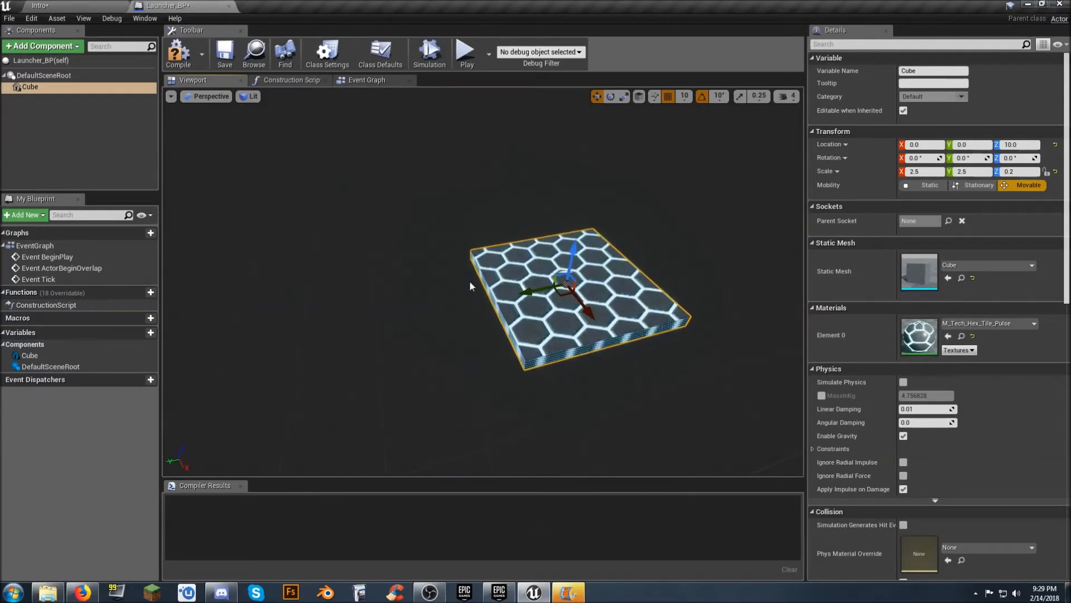
click(190, 60)
click(225, 53)
Place a Launcher_BP from the MapAssets folder on the Intro level's floor near the wall, at about X -880, Y 2260, Z 0.
click(87, 7)
right_drag(432, 167, 433, 168)
right_drag(450, 246, 449, 246)
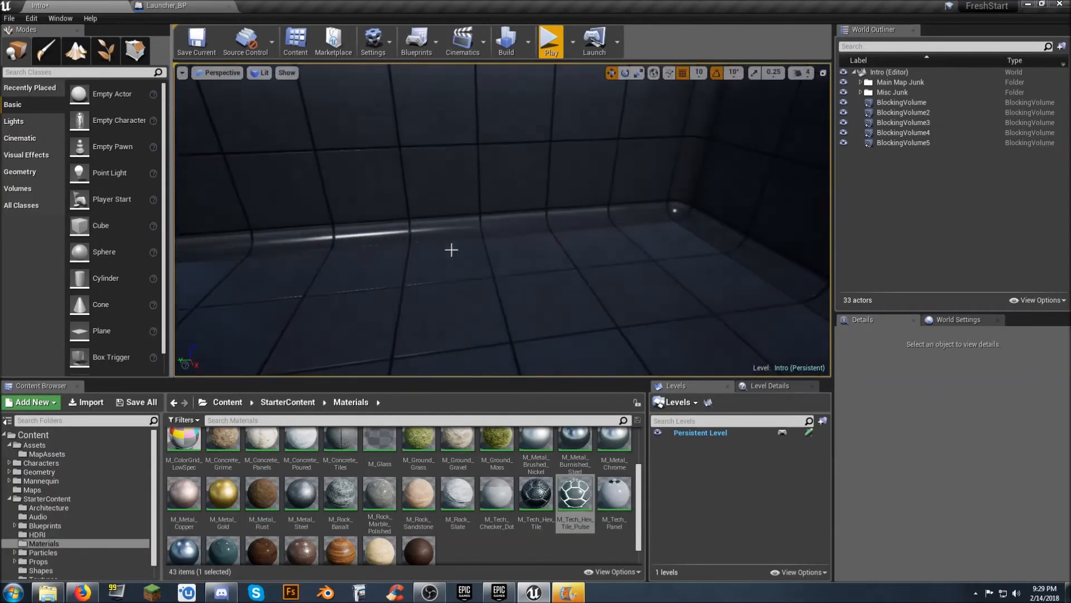
click(43, 454)
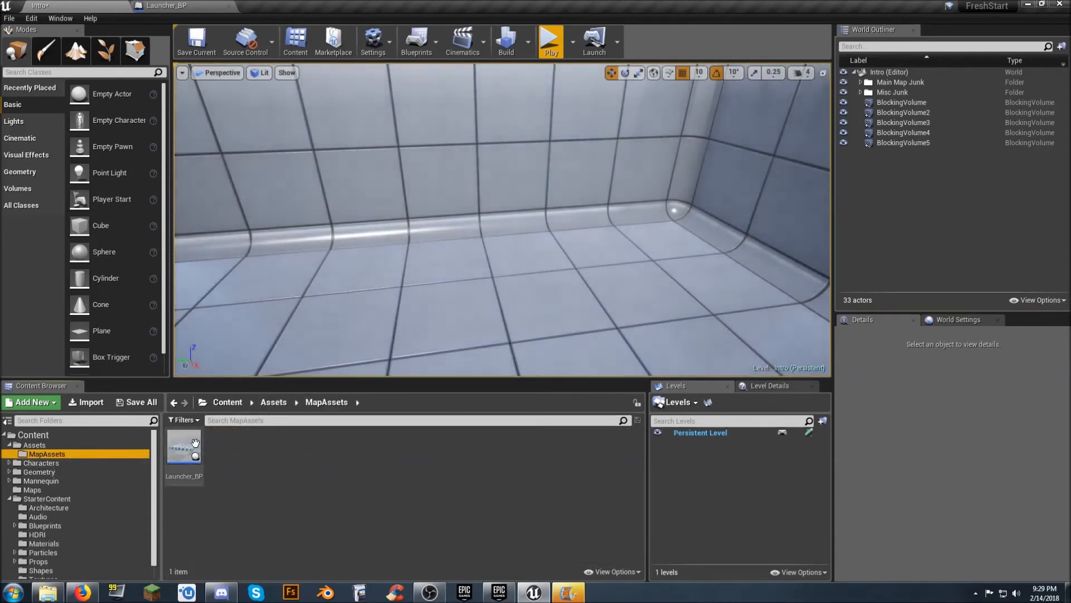
drag(184, 446, 449, 256)
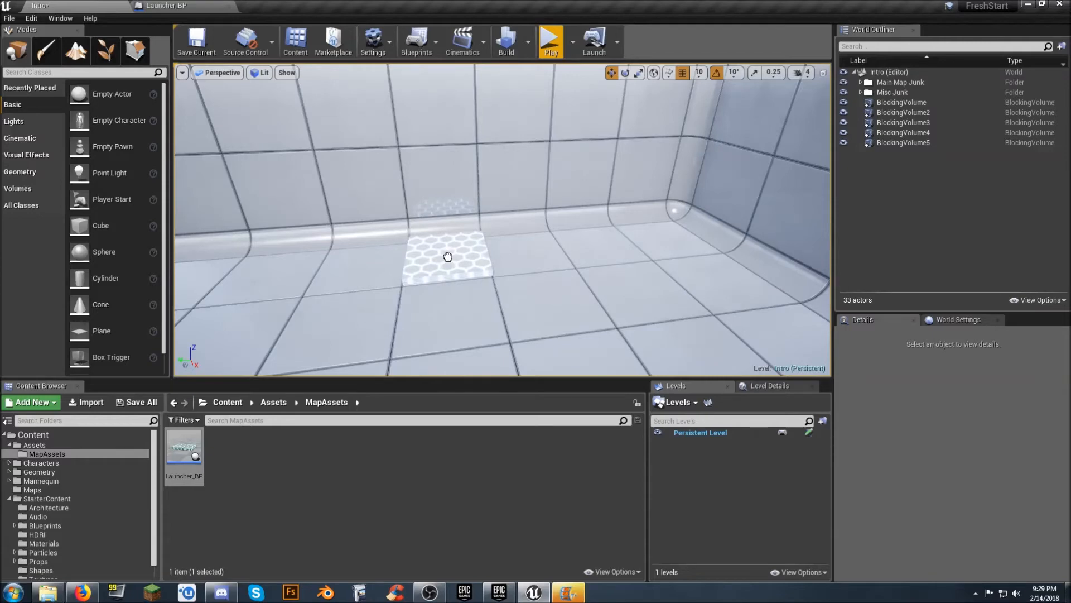
drag(446, 257, 446, 257)
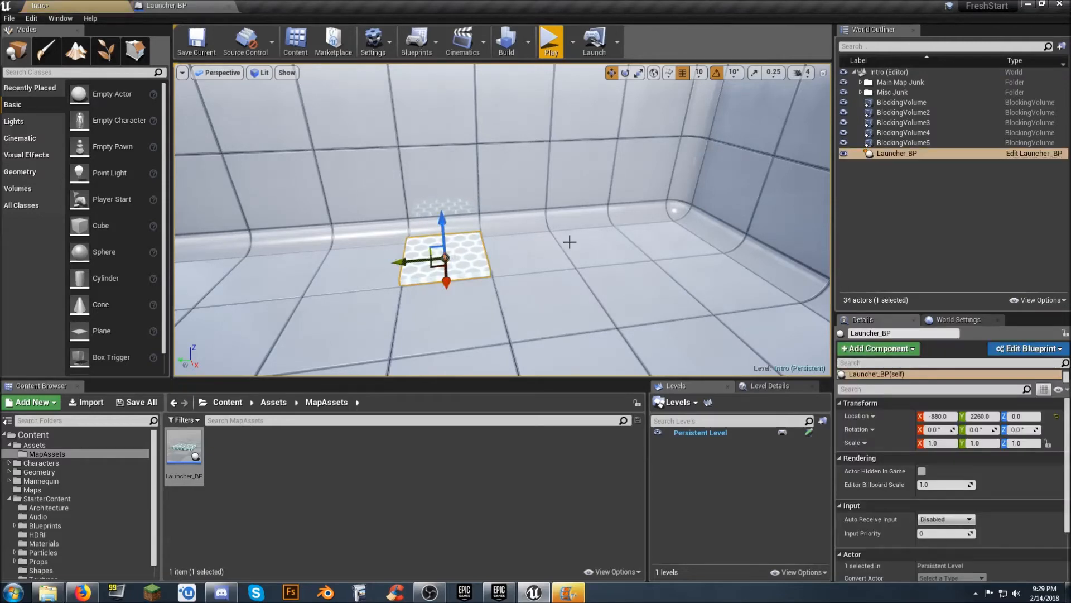
Align the placed launcher with its floor tile at about X -877.3, Y 2253.6 without grid snapping, and turn grid and scale snapping on.
right_drag(523, 262, 497, 282)
key(f)
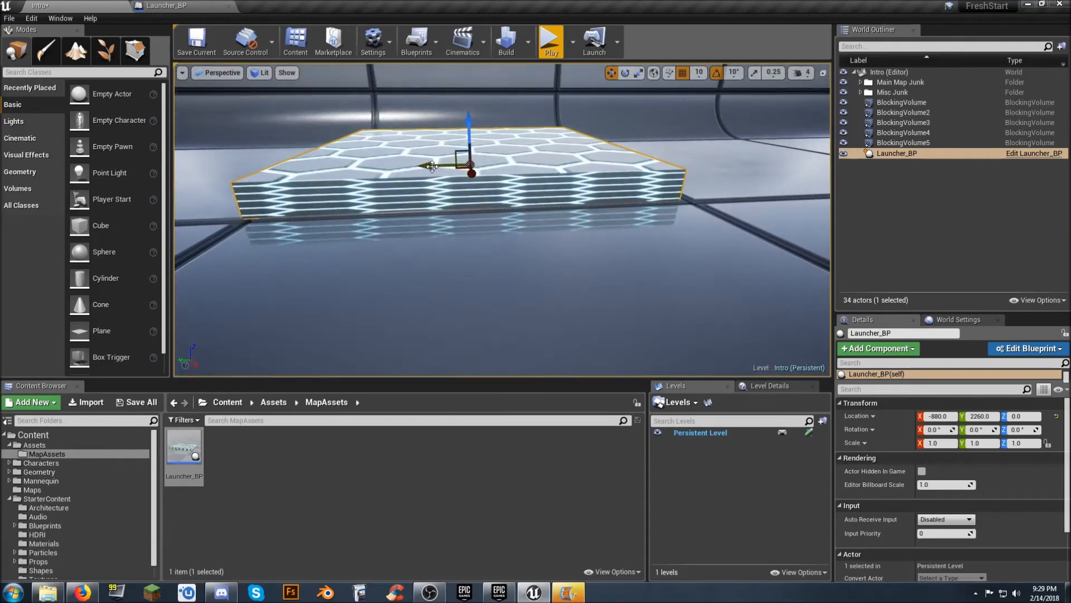
drag(433, 165, 445, 167)
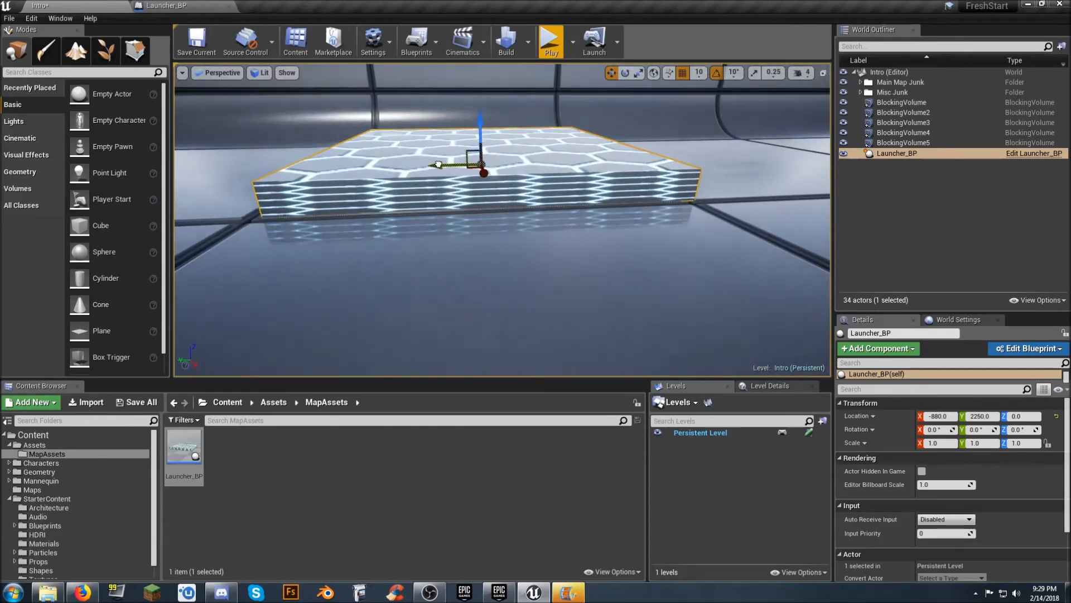
click(683, 74)
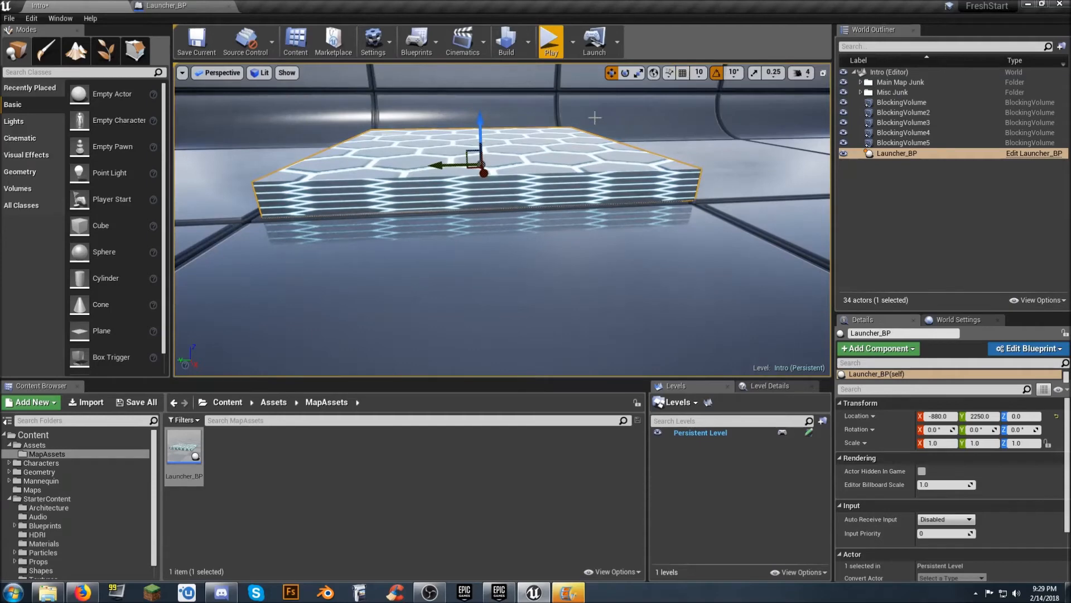
drag(438, 166, 433, 166)
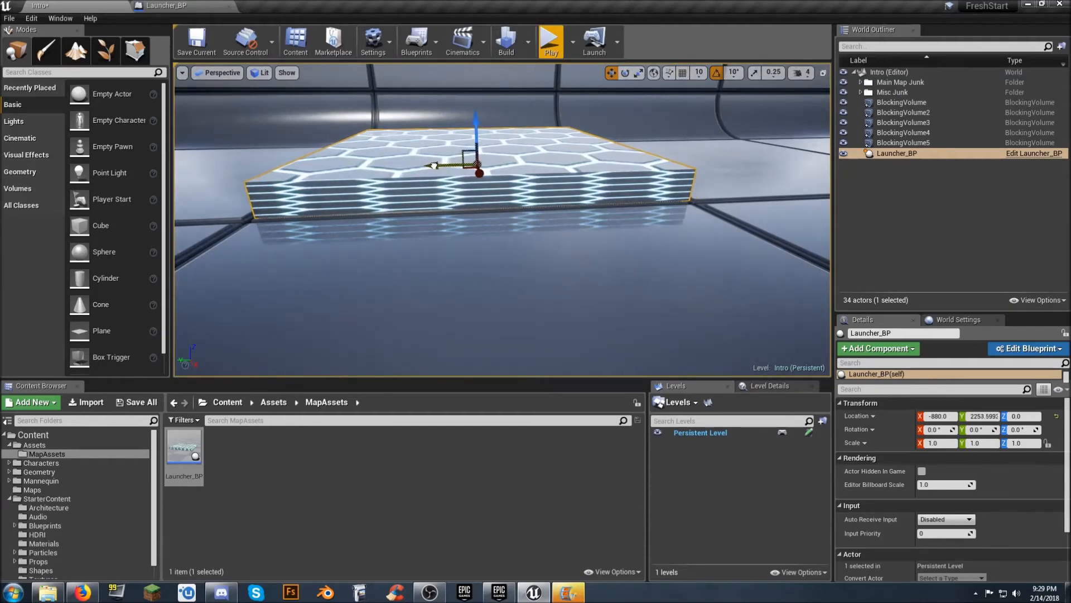
key(a)
right_drag(450, 186, 586, 185)
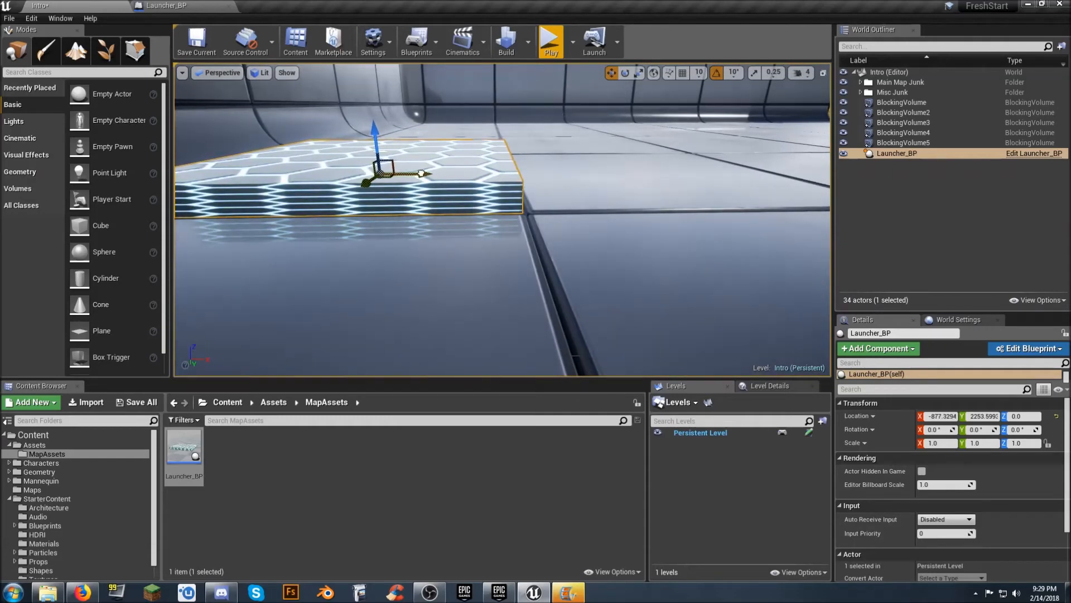
click(682, 74)
click(755, 74)
Play-test the Intro level by running the character around near the launcher, and stop the play session.
key(s)
right_drag(725, 112, 608, 170)
click(550, 45)
key(w)
key(w)
key(w)
key(w)
key(s)
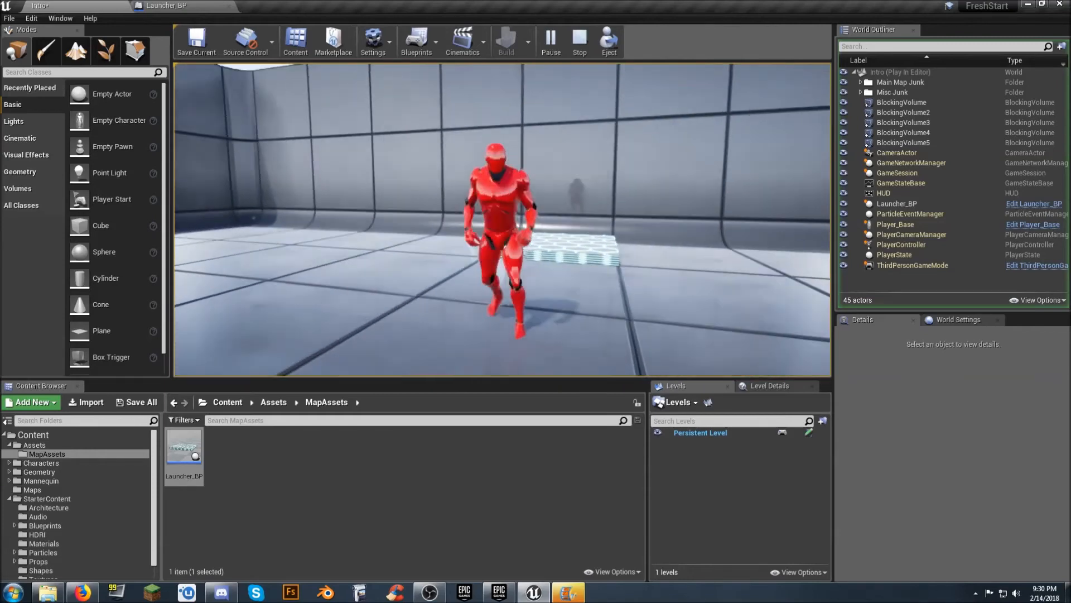
key(Escape)
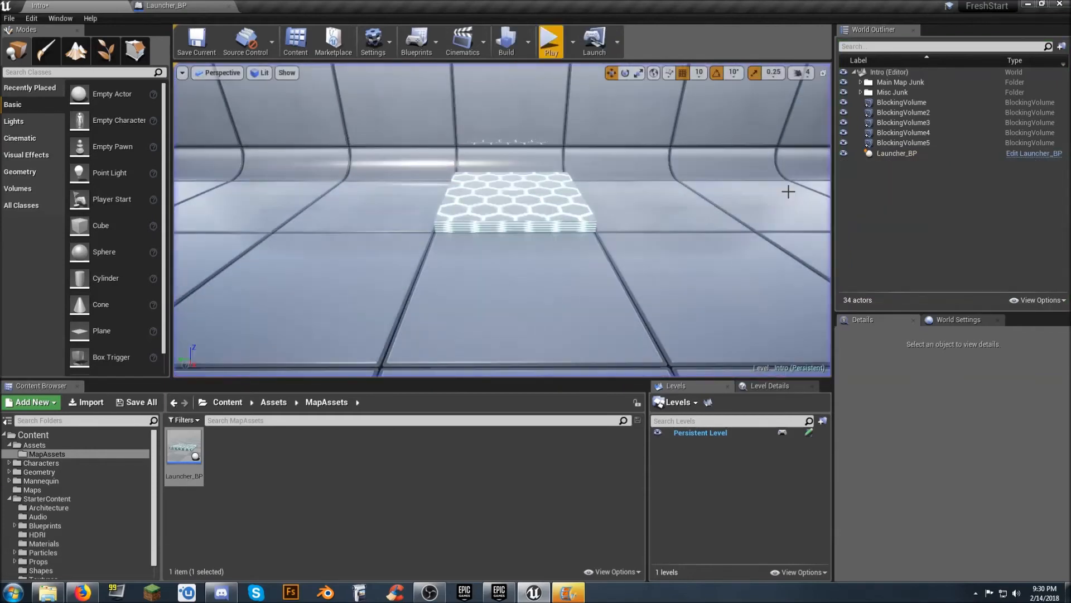
click(366, 468)
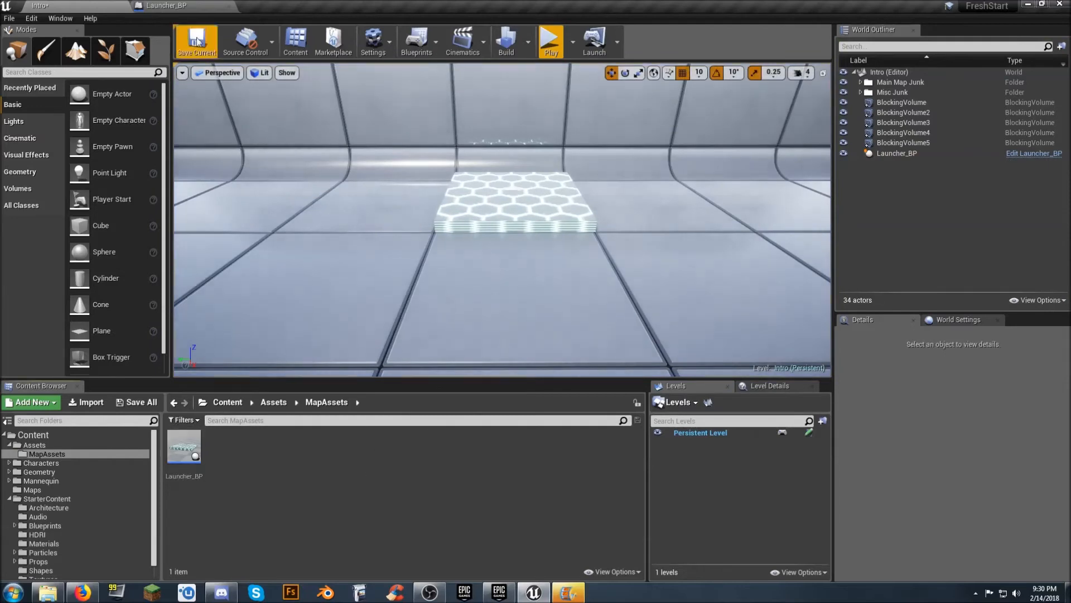
Add a Box Collision component named Trigger under the Cube in Launcher_BP.
click(181, 10)
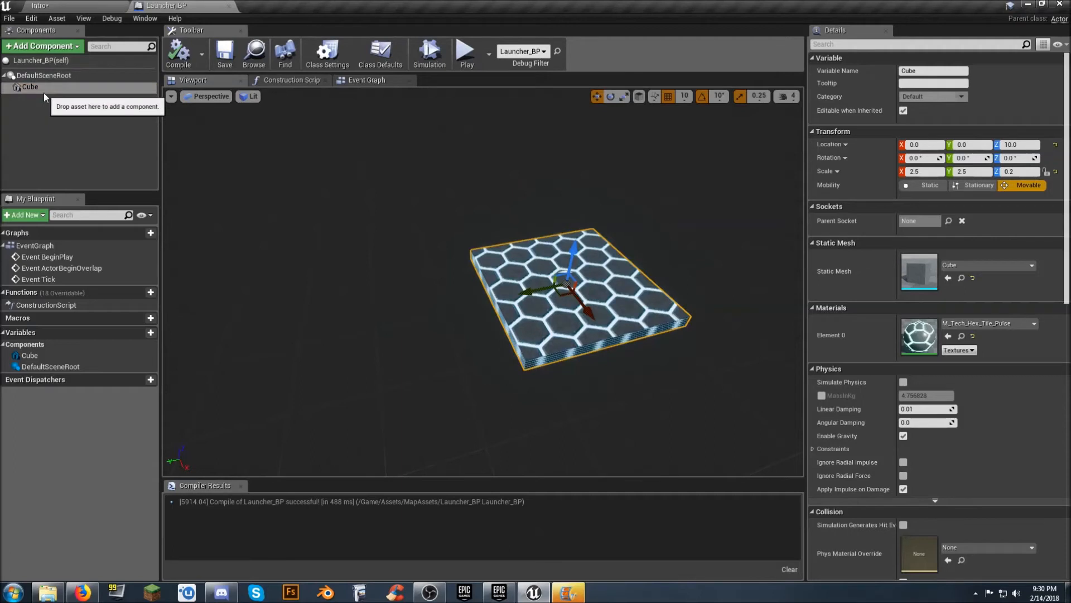
click(59, 49)
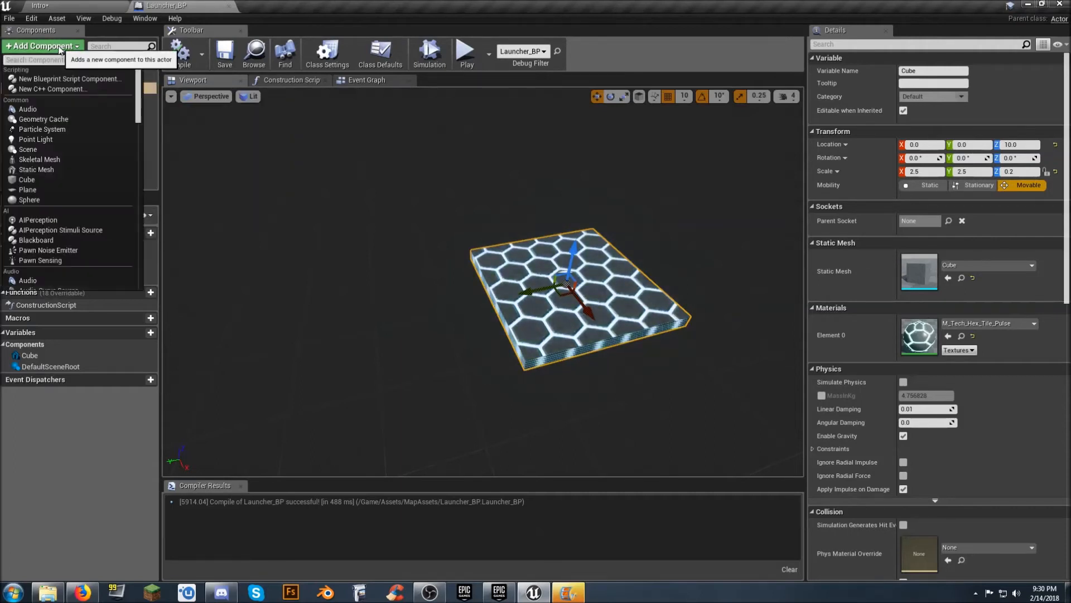
text(b)
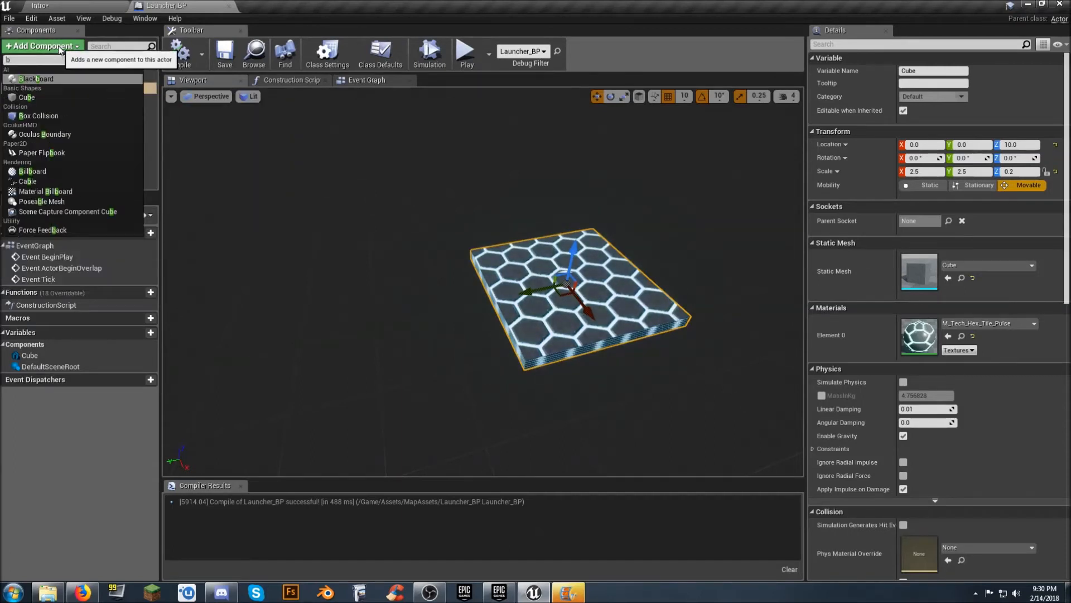
text(ox)
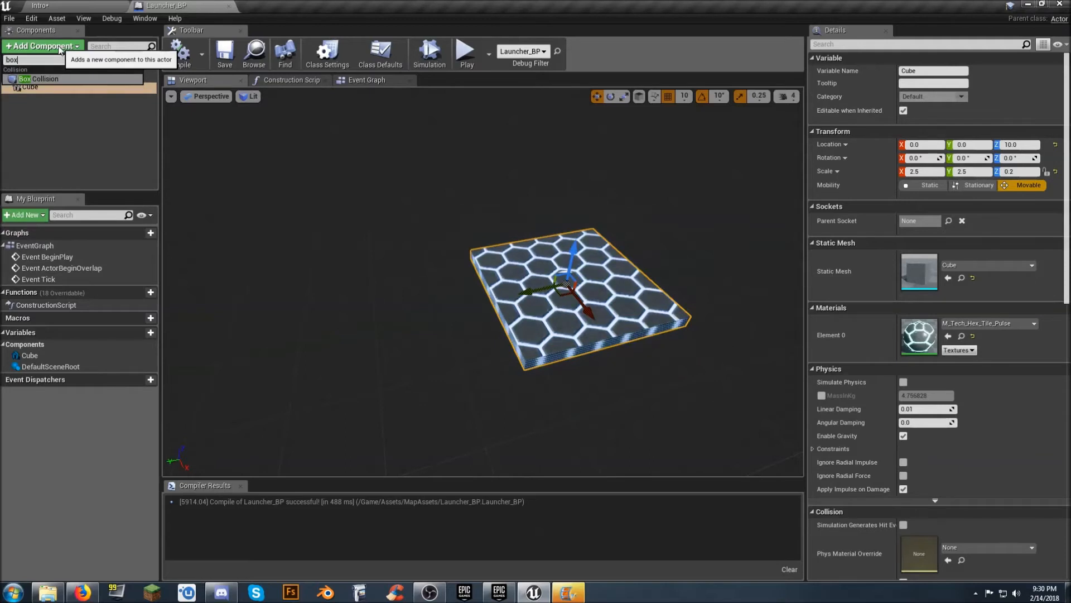
click(62, 79)
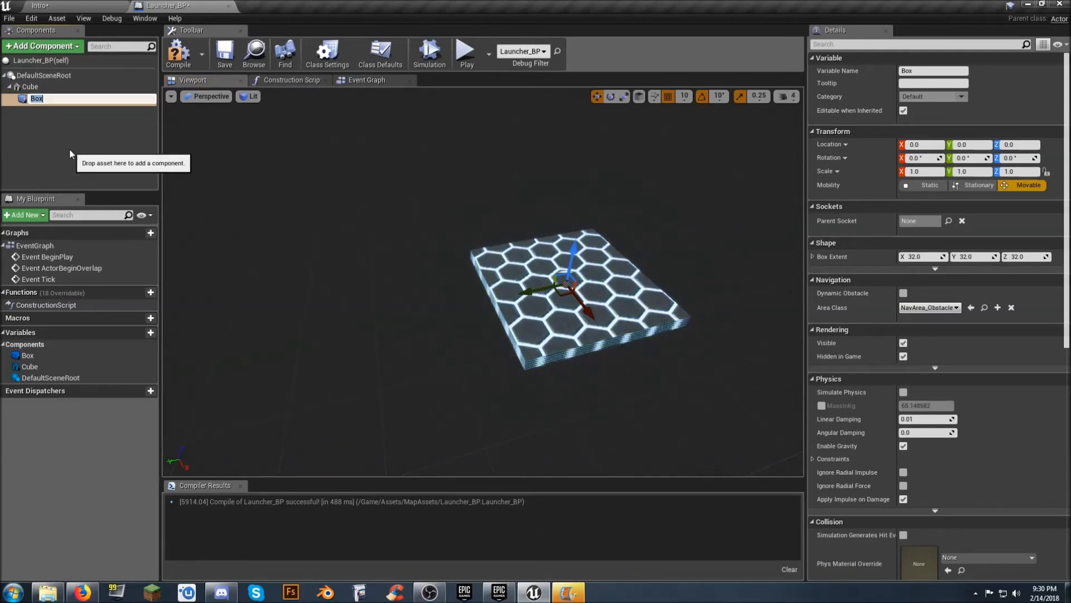
text(Trigger)
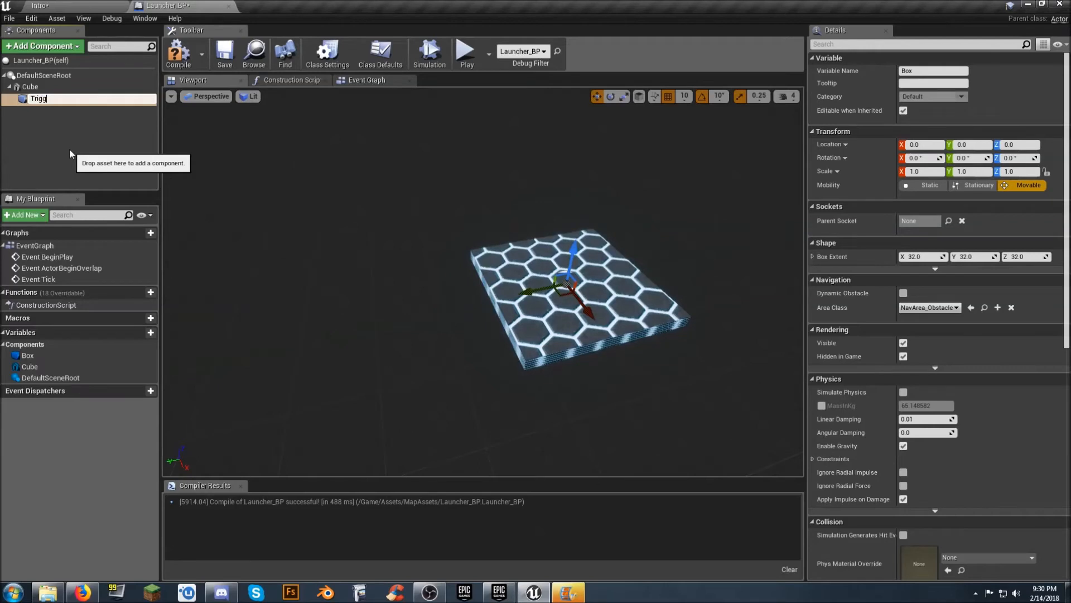
key(Return)
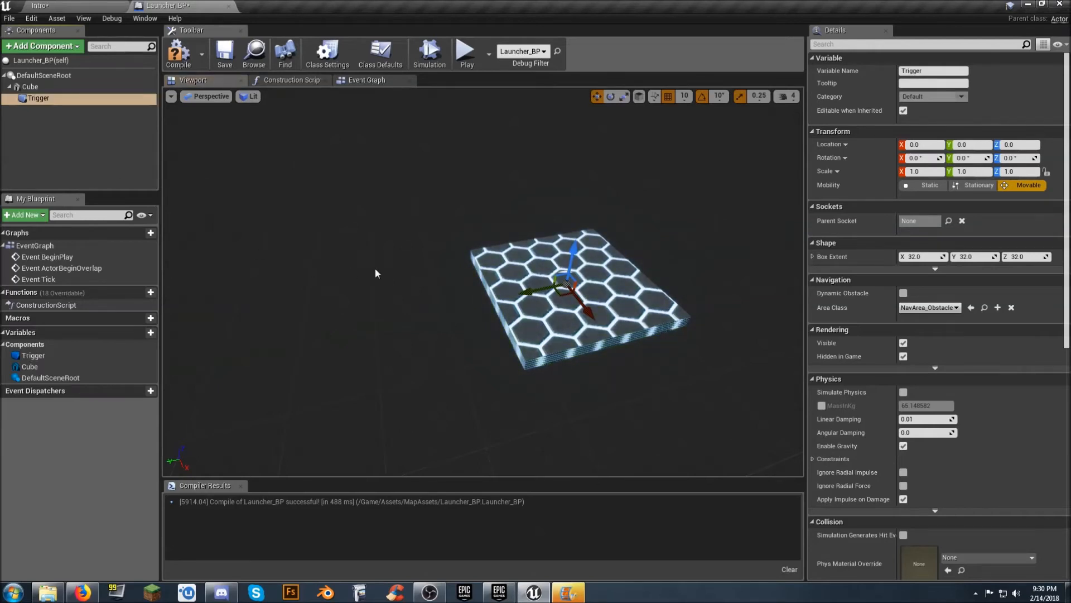
Raise the Trigger box above the tile to Z 200 and stretch its Z scale to about 5.75.
drag(574, 245, 590, 225)
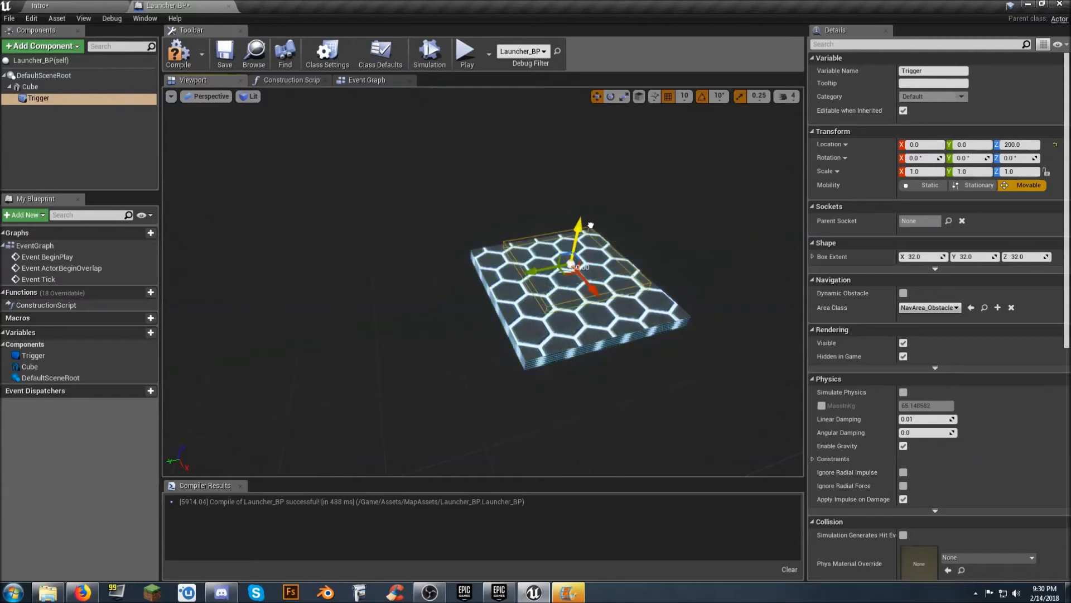
key(w)
mouse_move(615, 227)
right_down()
mouse_move(615, 251)
mouse_move(612, 225)
right_up()
key(d)
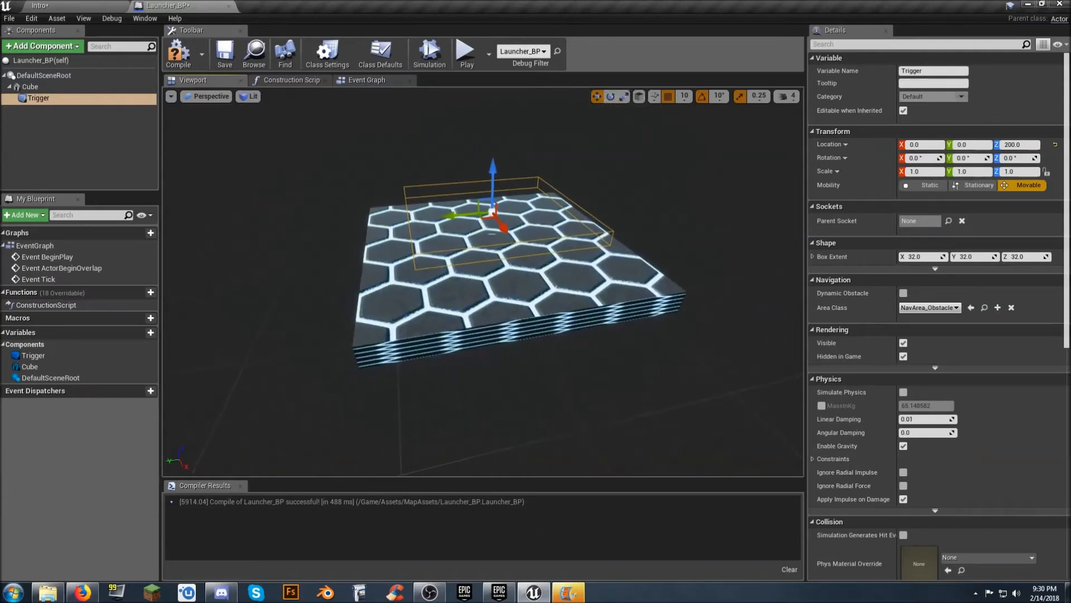
click(624, 97)
mouse_move(592, 163)
right_down()
mouse_move(563, 166)
mouse_move(583, 163)
right_up()
scroll(583, 163, up, 5)
scroll(580, 167, down, 7)
drag(473, 174, 473, 136)
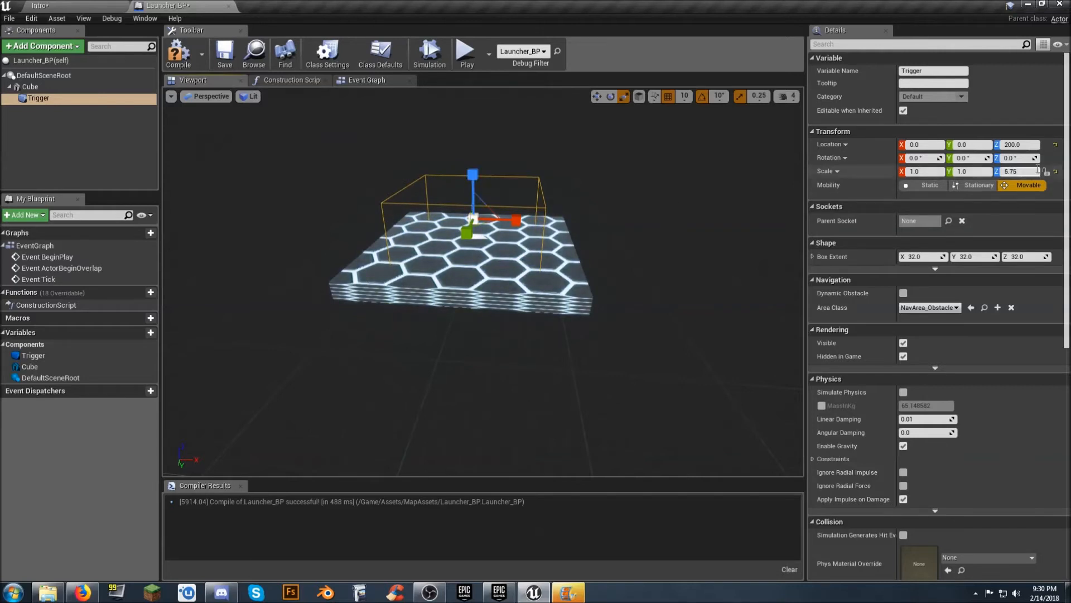
Set the Trigger's scale to 2.0 in X, 2.0 in Y and 6.0 in Z.
click(936, 171)
text(2)
key(Tab)
text(2)
key(Tab)
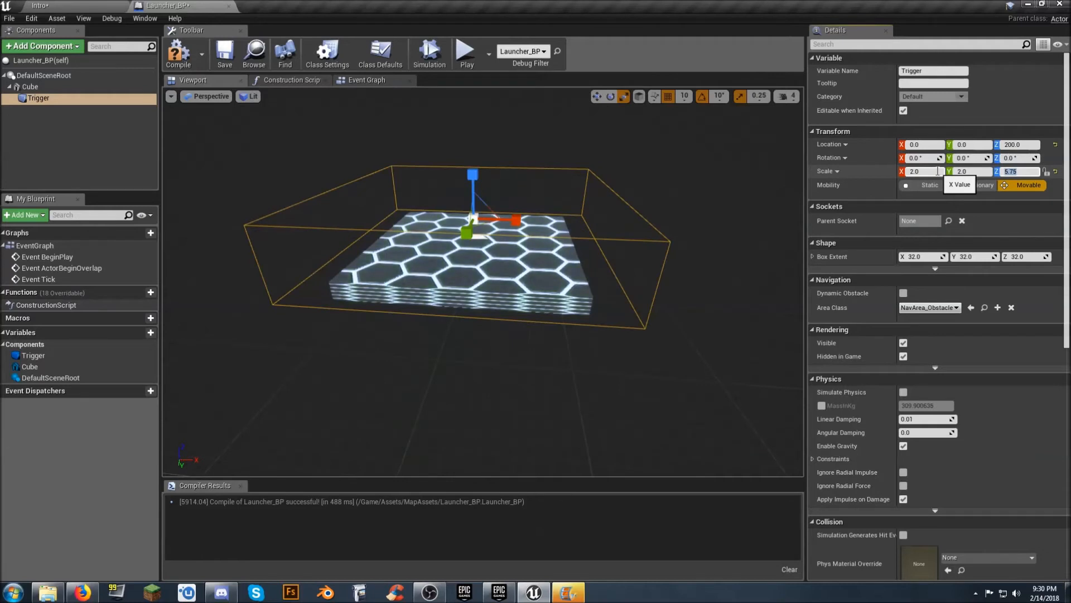
key(Return)
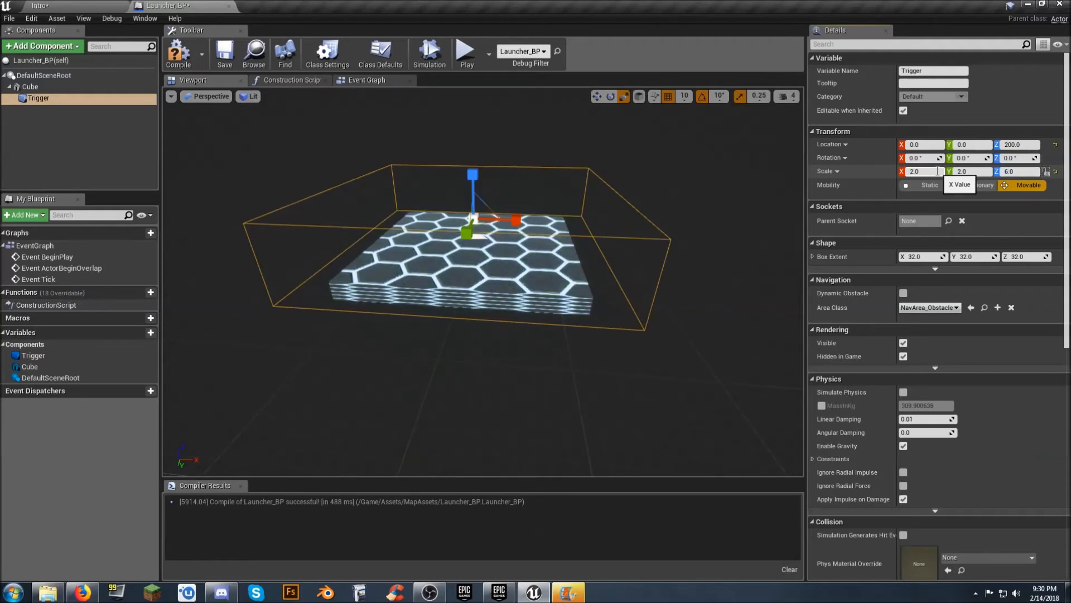
Set the Trigger's scale to 1.3 in X, 1.3 in Y and 10 in Z so it fits the tile.
click(921, 172)
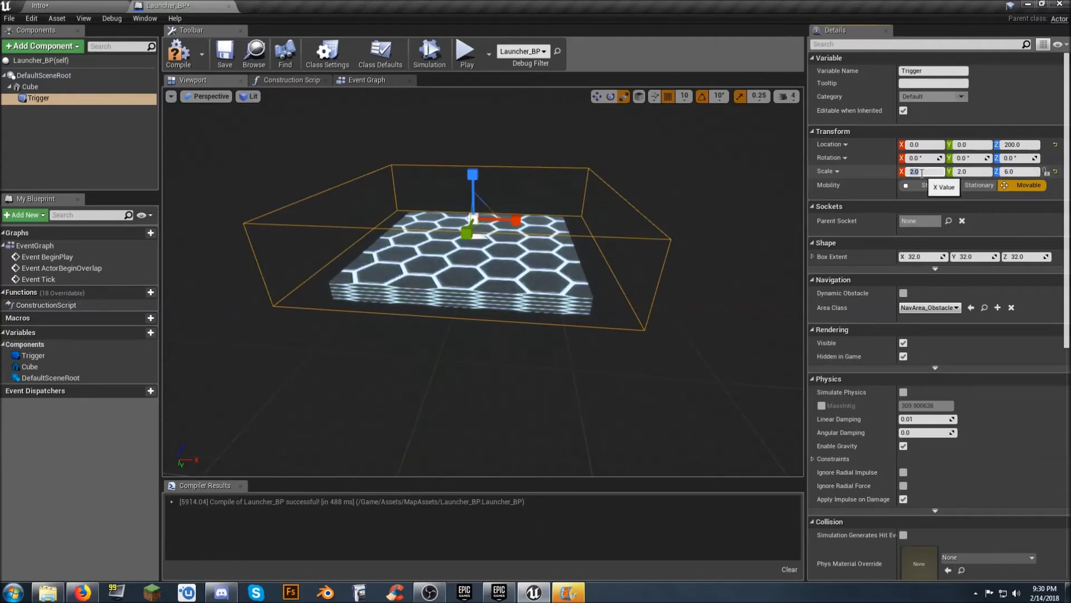
key(Tab)
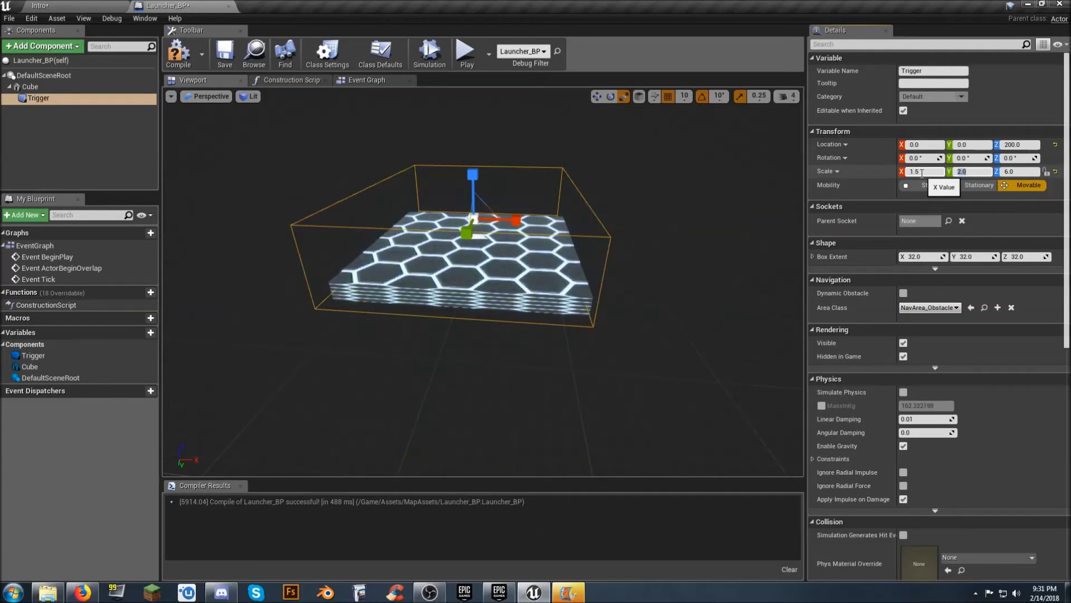
click(922, 172)
text(1.3)
key(Tab)
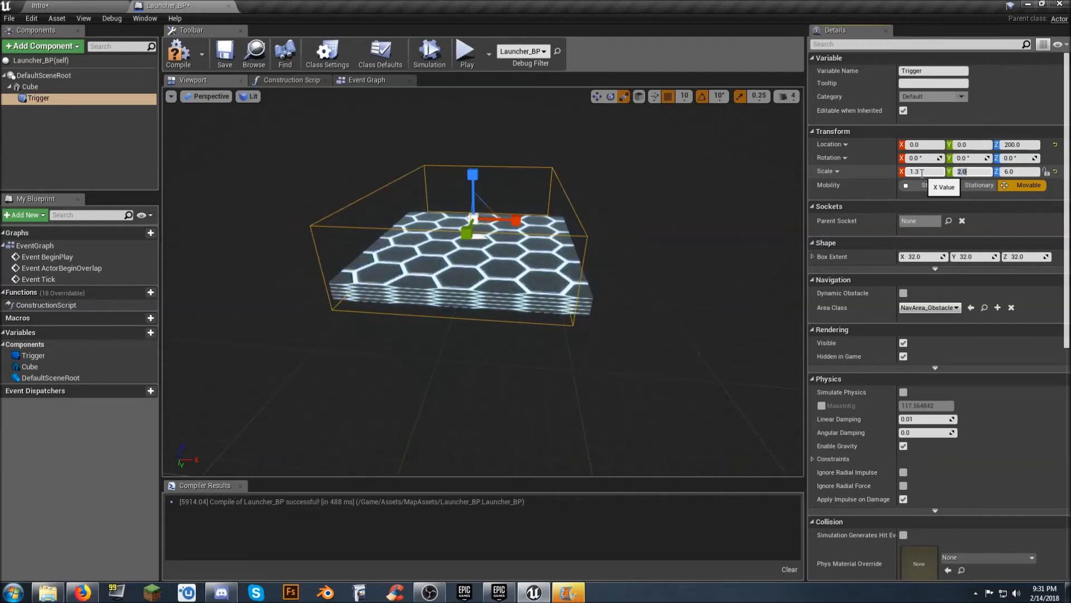
text(1.3)
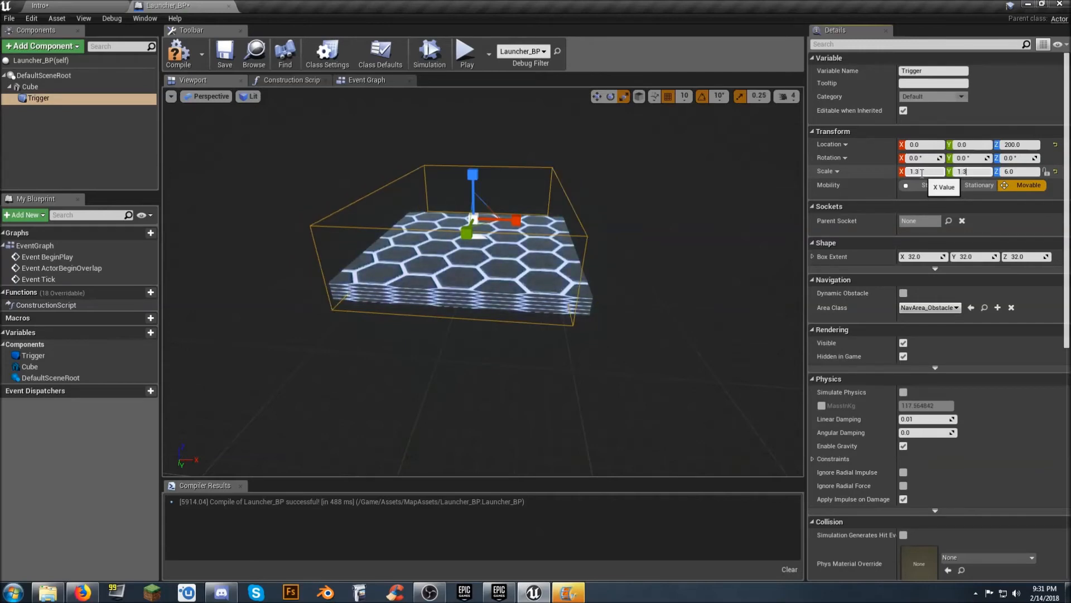
key(Tab)
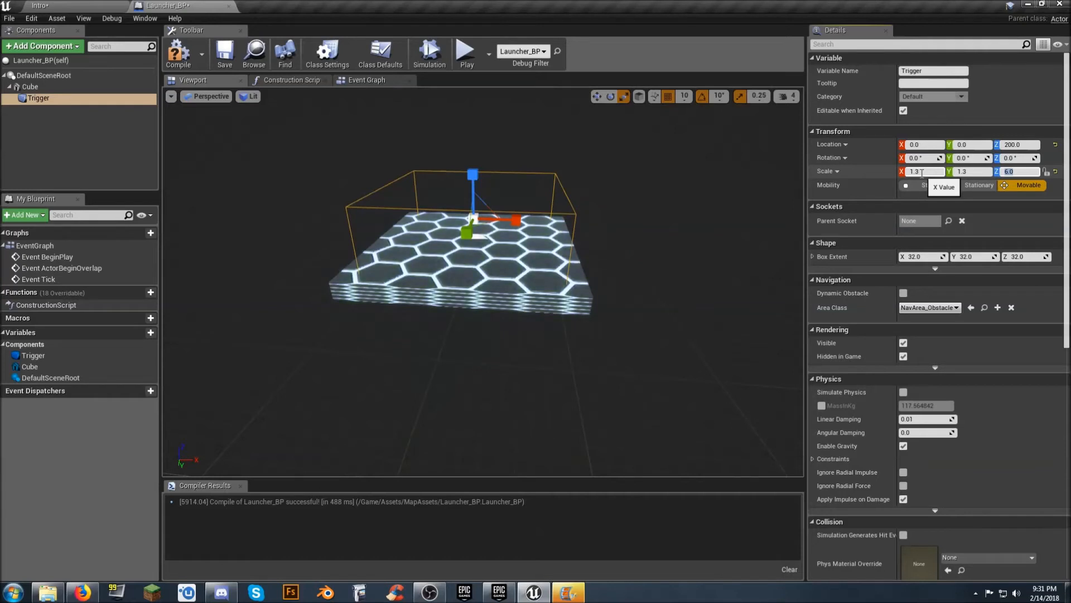
text(10)
key(Return)
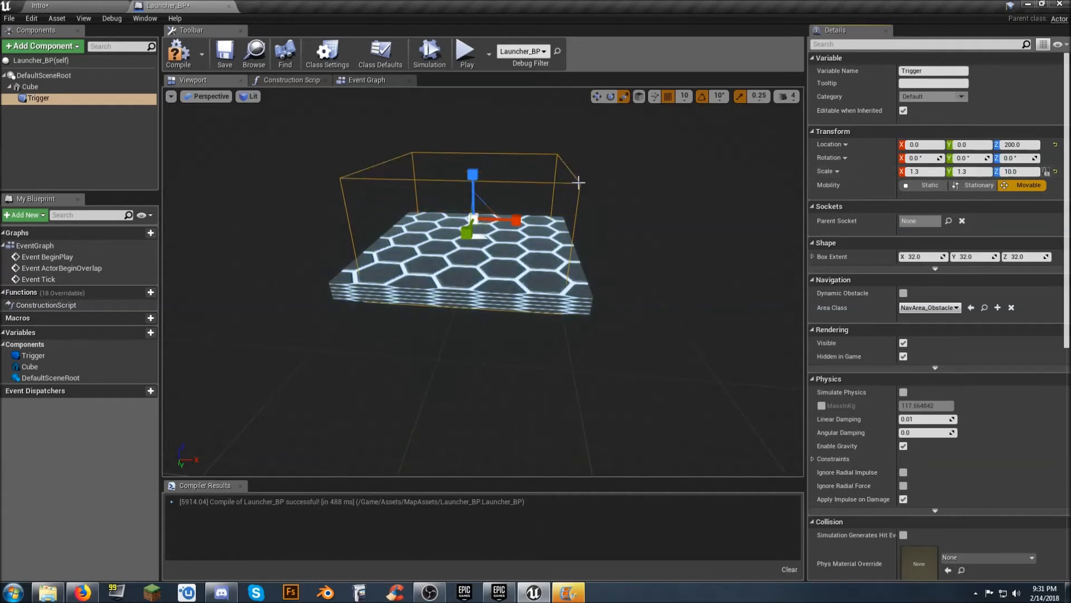
Raise the Trigger box to Z 350 and check its fit over the hex tile.
click(597, 97)
drag(475, 167, 485, 143)
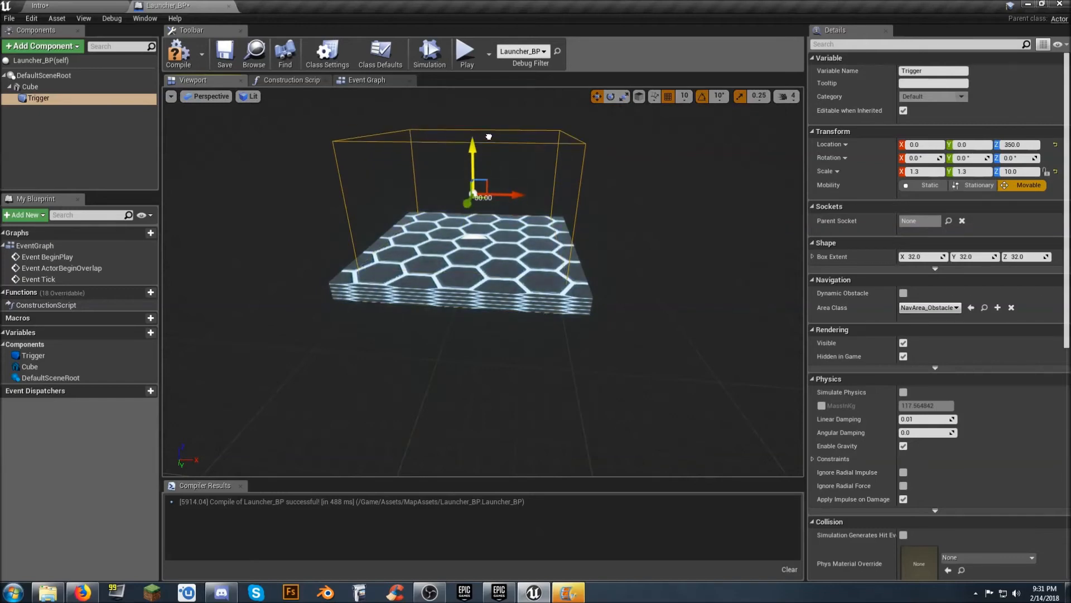
drag(489, 139, 490, 141)
right_drag(490, 142, 295, 133)
key(d)
key(a)
right_drag(518, 238, 664, 240)
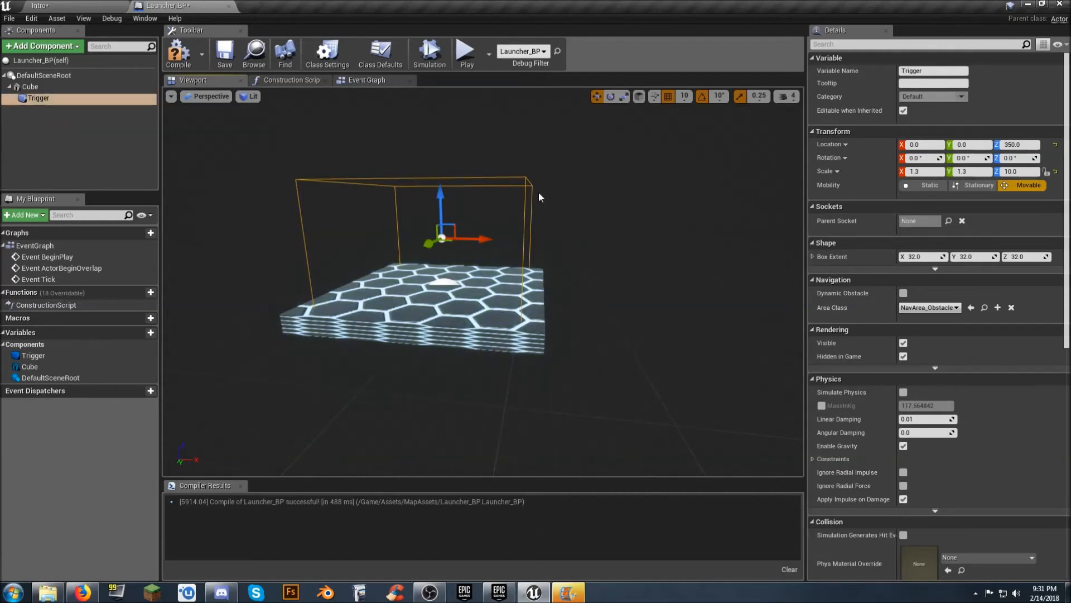
Add an On Component Begin Overlap event for the Trigger component.
scroll(955, 306, down, 6)
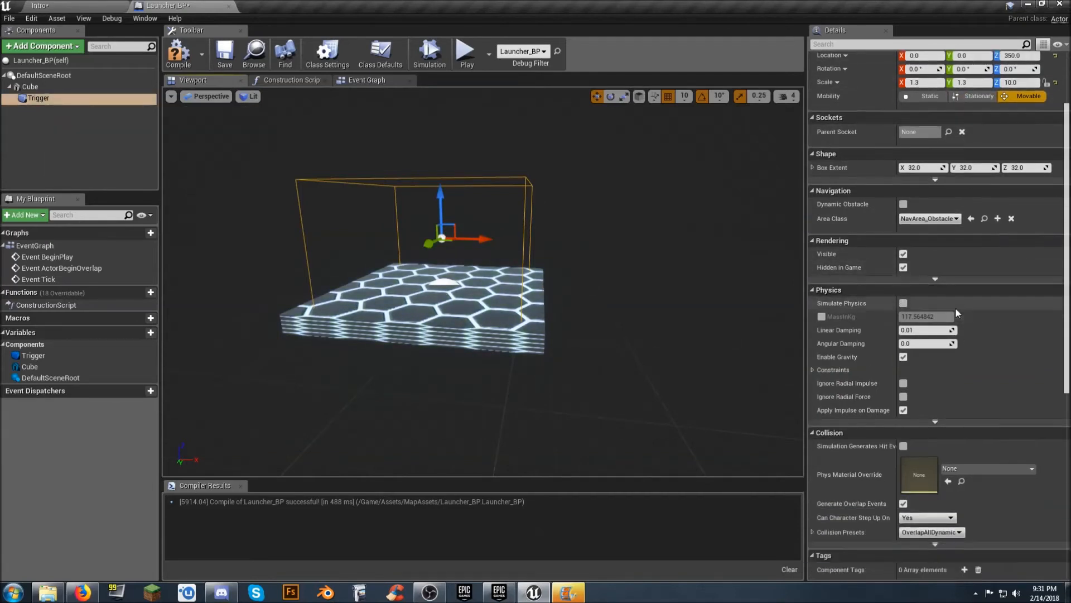
scroll(973, 323, down, 8)
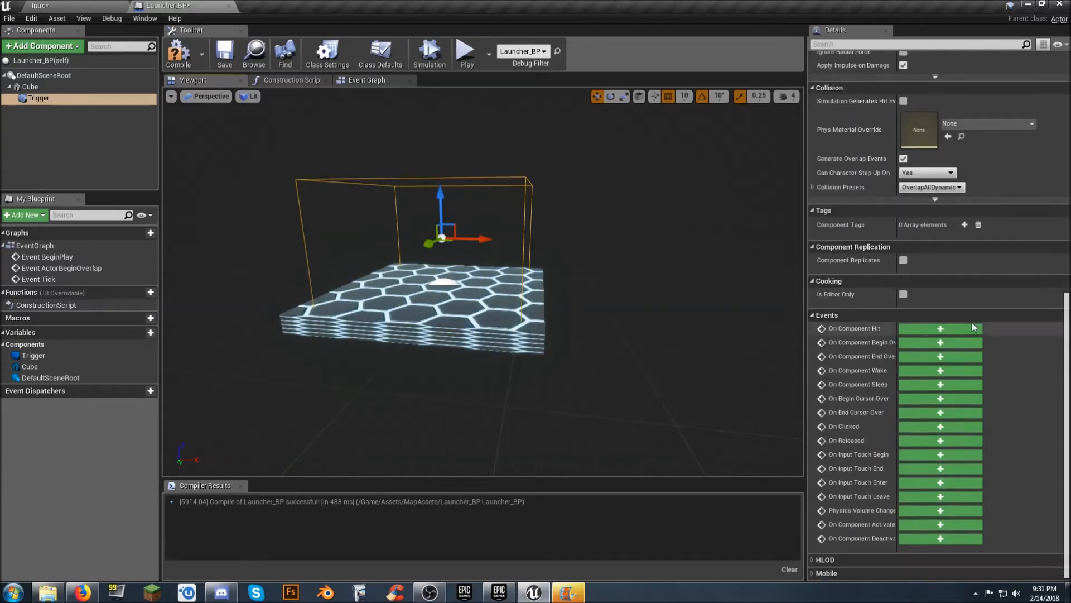
drag(897, 328, 929, 328)
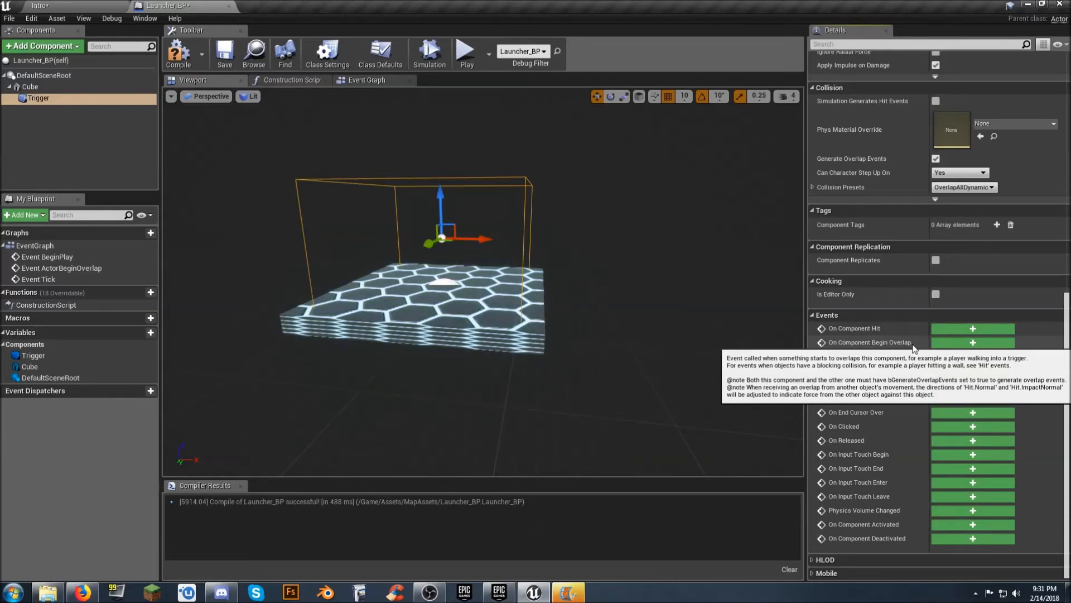
click(955, 344)
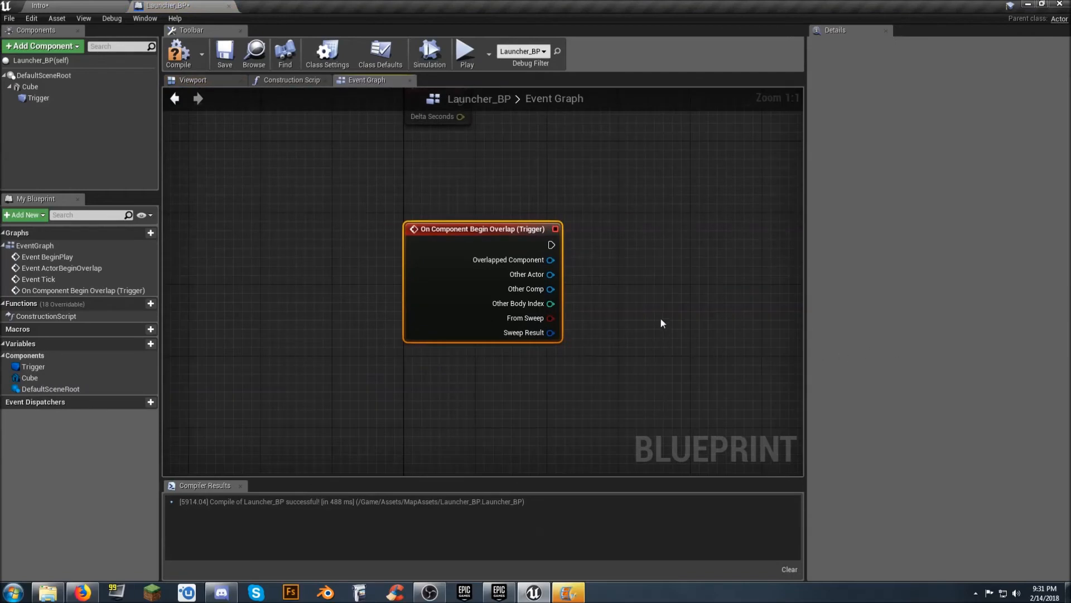
Delete the disabled BeginPlay, ActorBeginOverlap and Tick event nodes from the event graph, and compile and save Launcher_BP.
scroll(646, 313, down, 3)
right_drag(663, 240, 564, 384)
drag(570, 361, 384, 174)
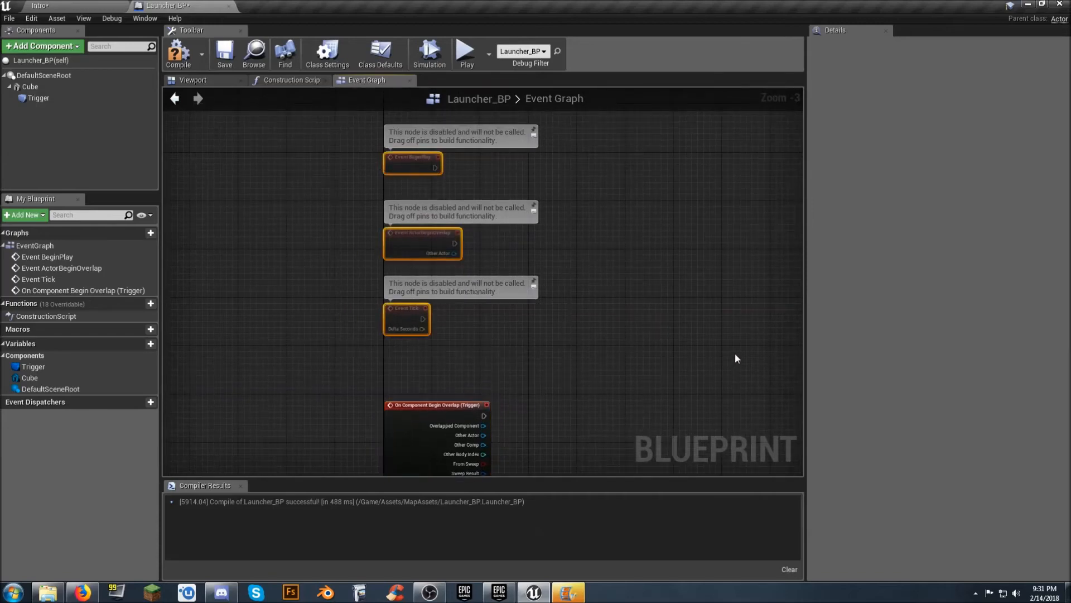
key(Delete)
right_drag(586, 409, 594, 289)
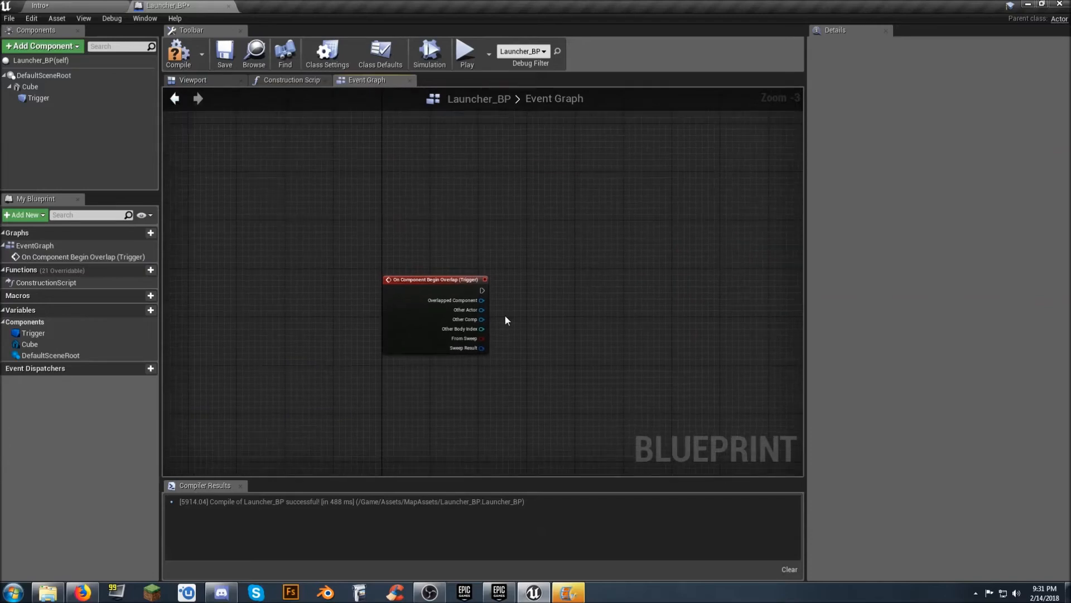
scroll(507, 319, up, 3)
right_drag(547, 345, 538, 296)
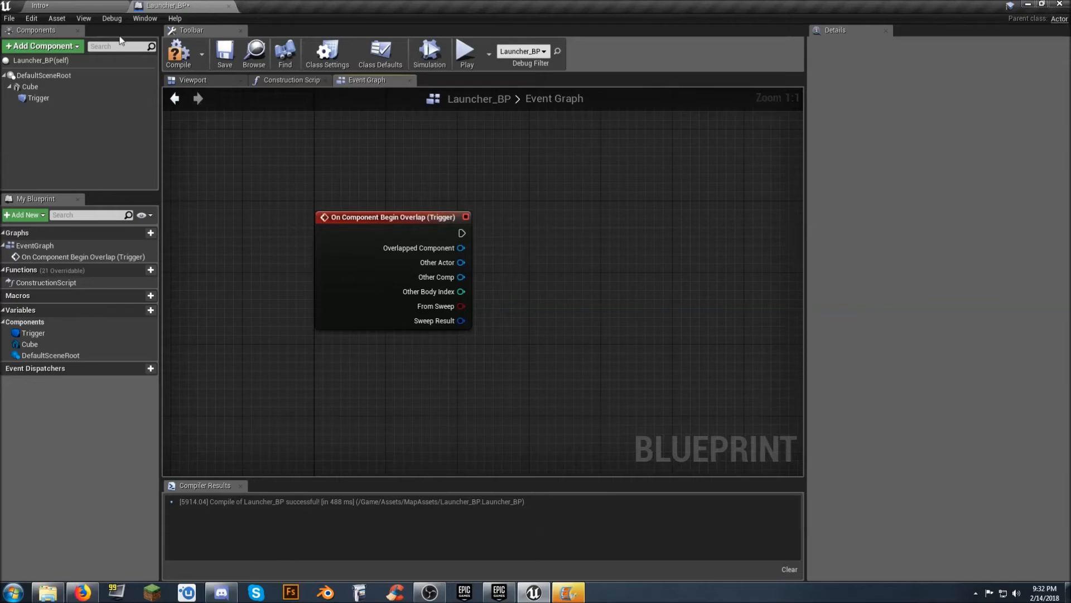
click(184, 56)
click(225, 53)
Open the Player_Base blueprint from the Characters/Player/Blueprints folder.
click(64, 7)
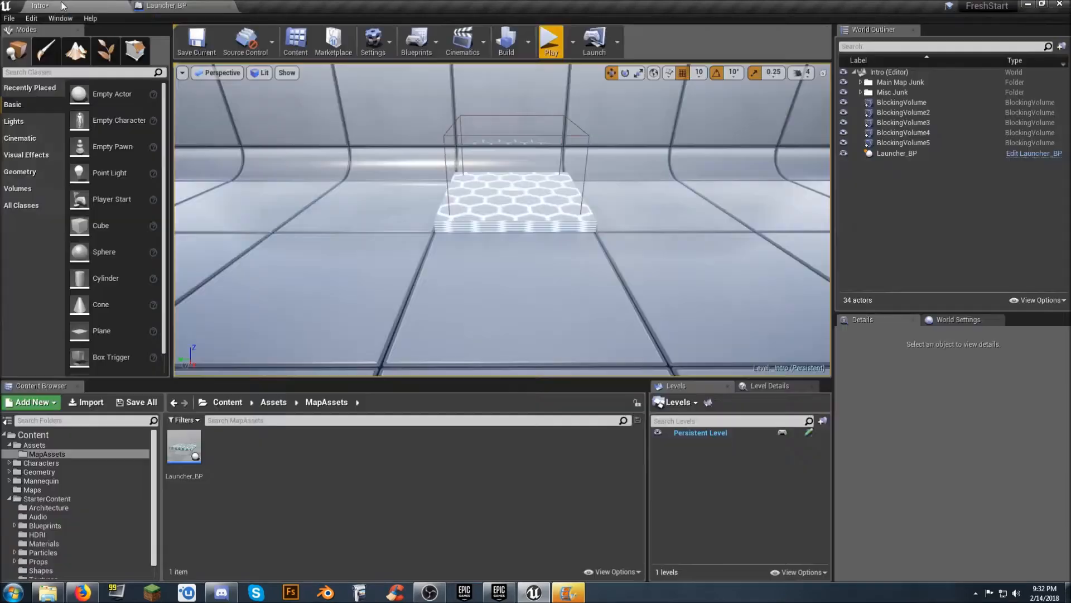
click(9, 499)
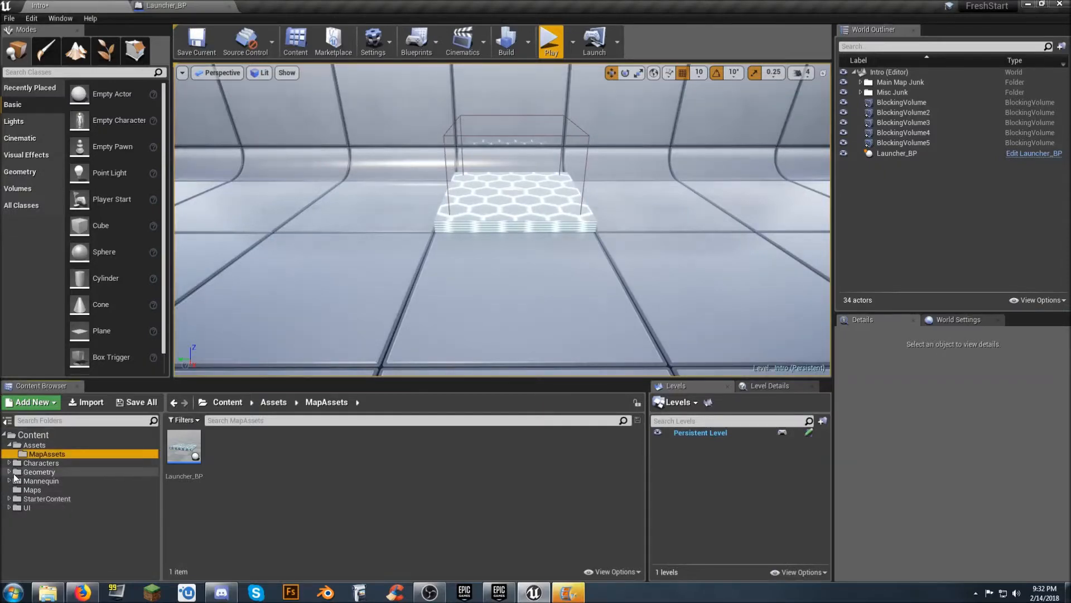
click(9, 463)
click(15, 481)
click(50, 489)
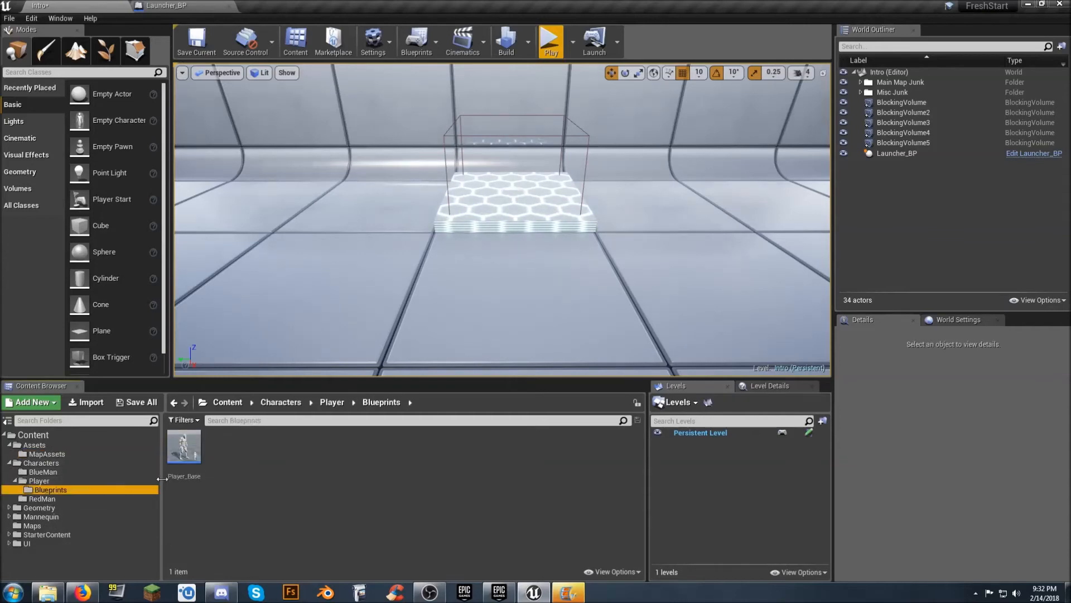
double_click(183, 447)
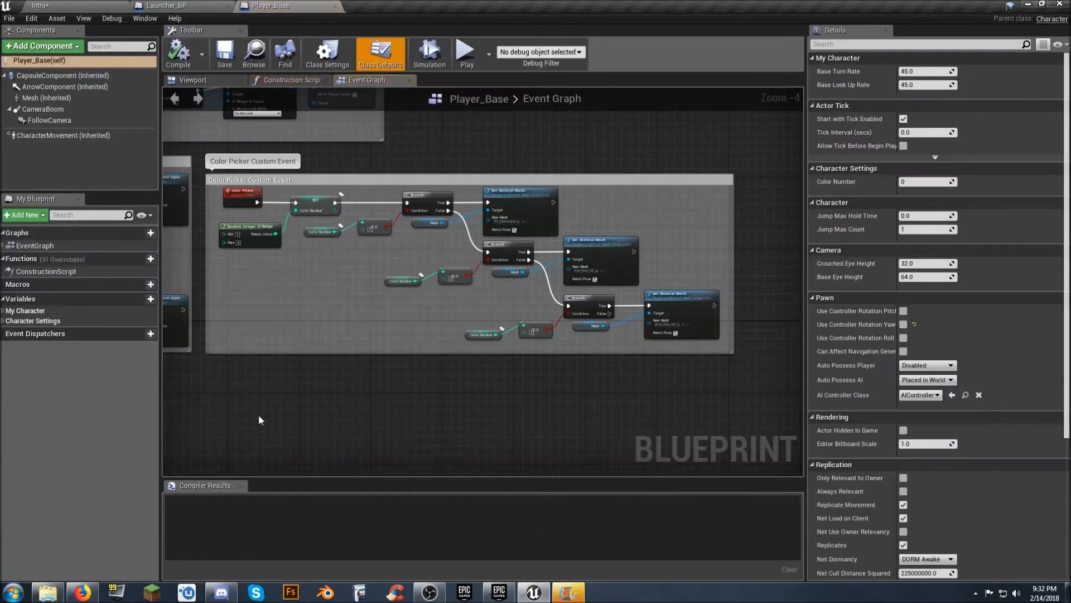
Add a Boolean variable named LaunchPad to Player_Base and compile the blueprint.
right_drag(313, 385, 674, 334)
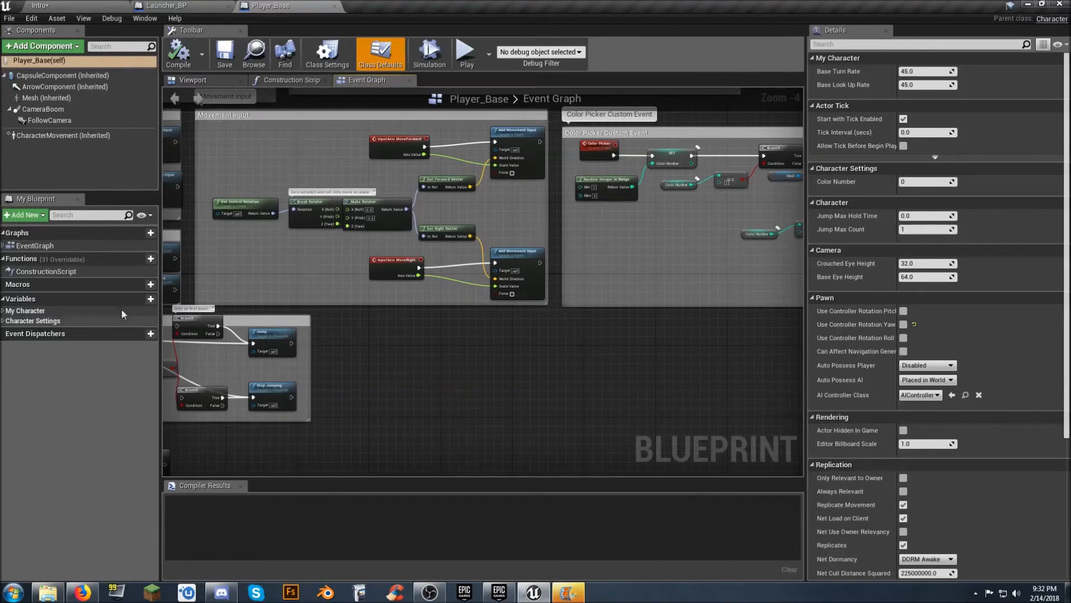
mouse_move(139, 303)
click(140, 299)
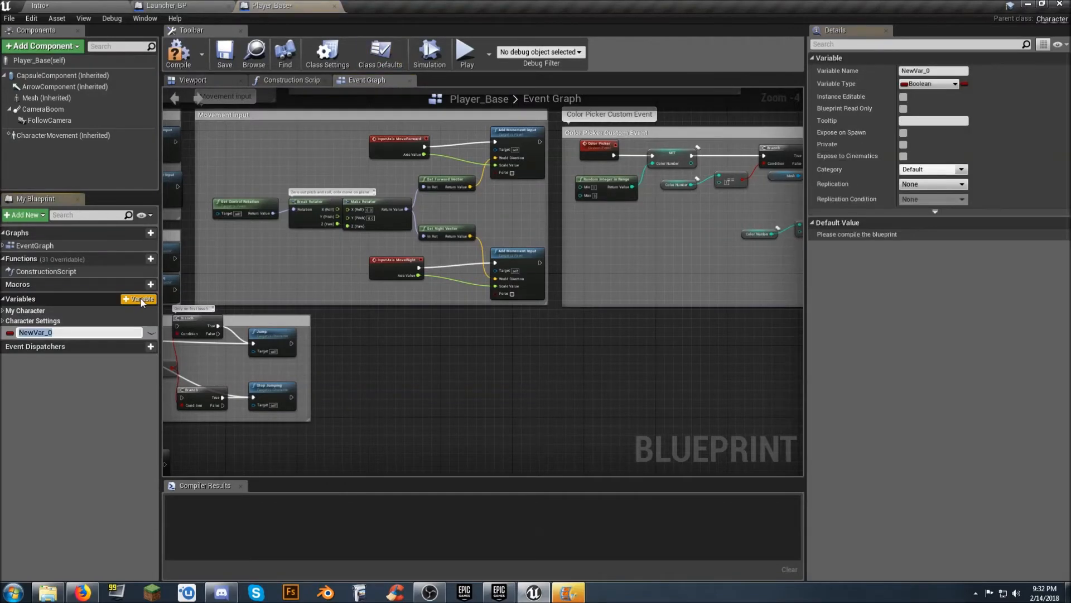
text(LaunchPad)
key(Return)
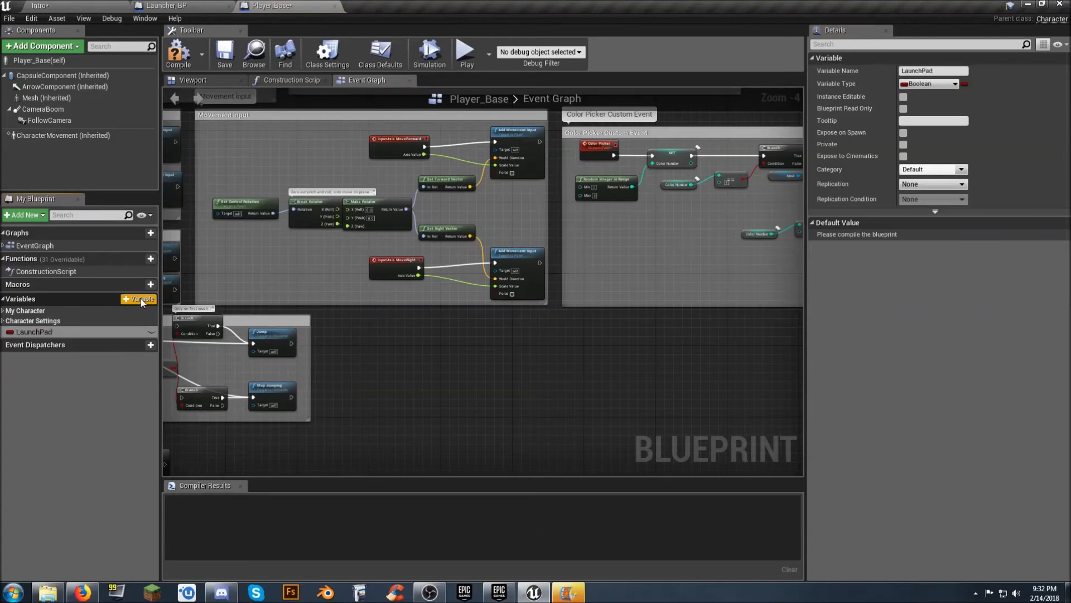
click(178, 53)
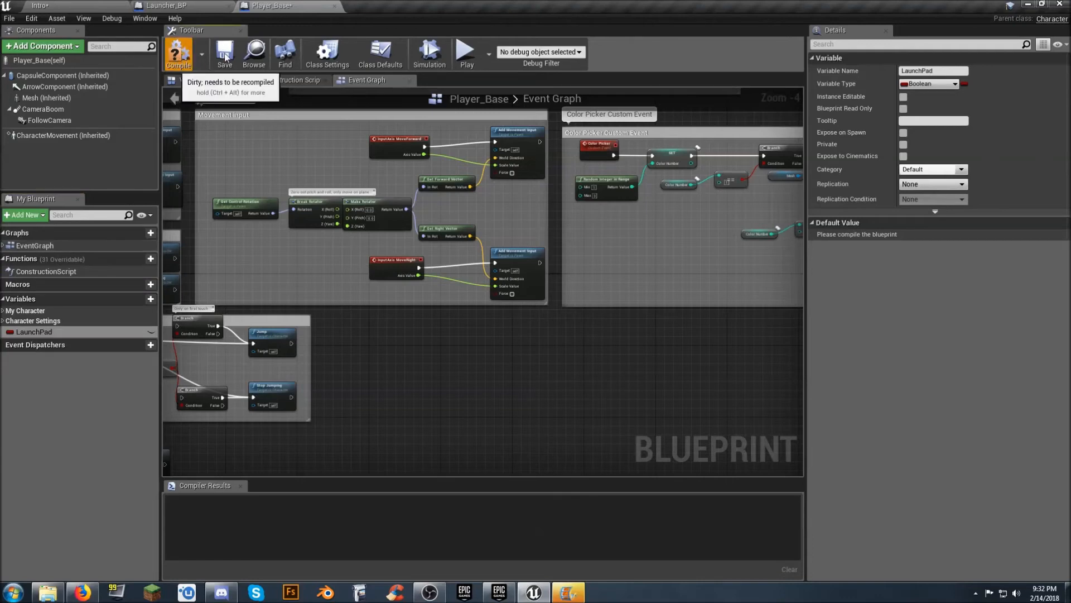
Save Player_Base, and in Launcher_BP cast the Trigger overlap event's Other Actor to Player_Base.
click(225, 54)
click(195, 8)
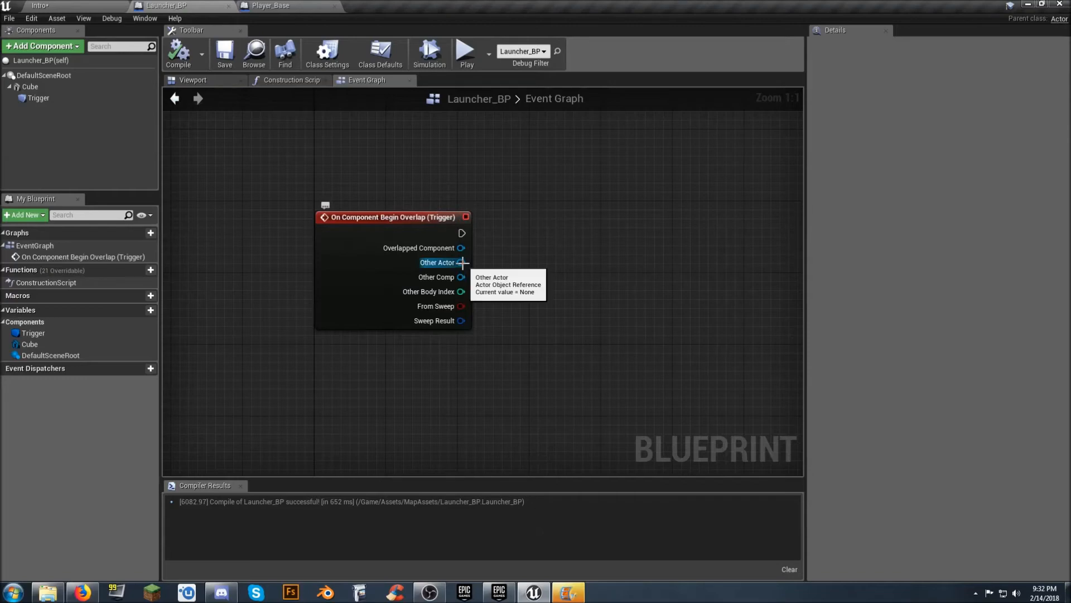
drag(463, 262, 560, 252)
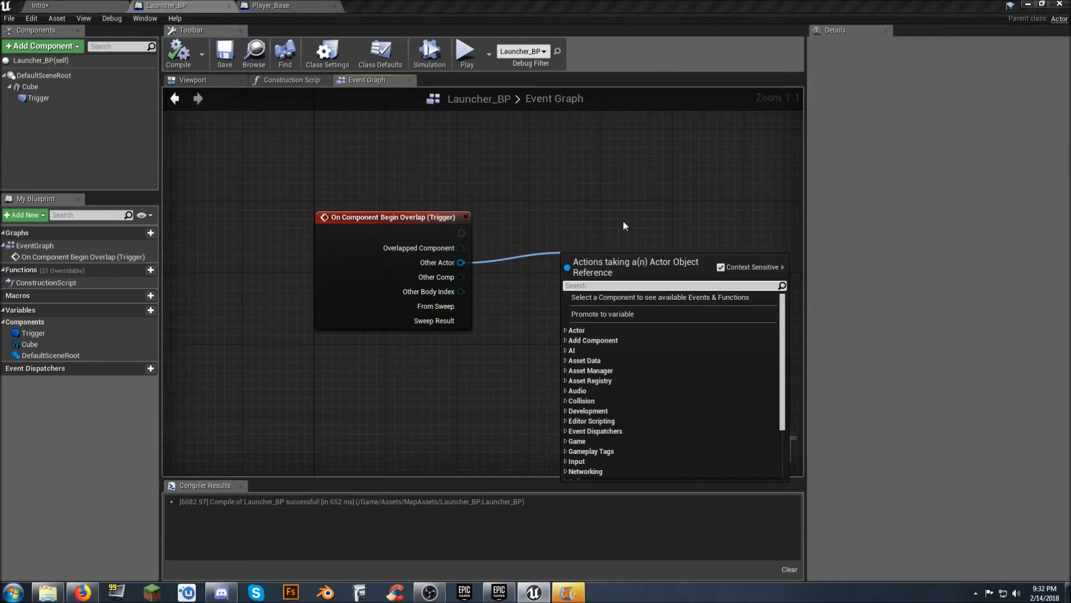
text(cast)
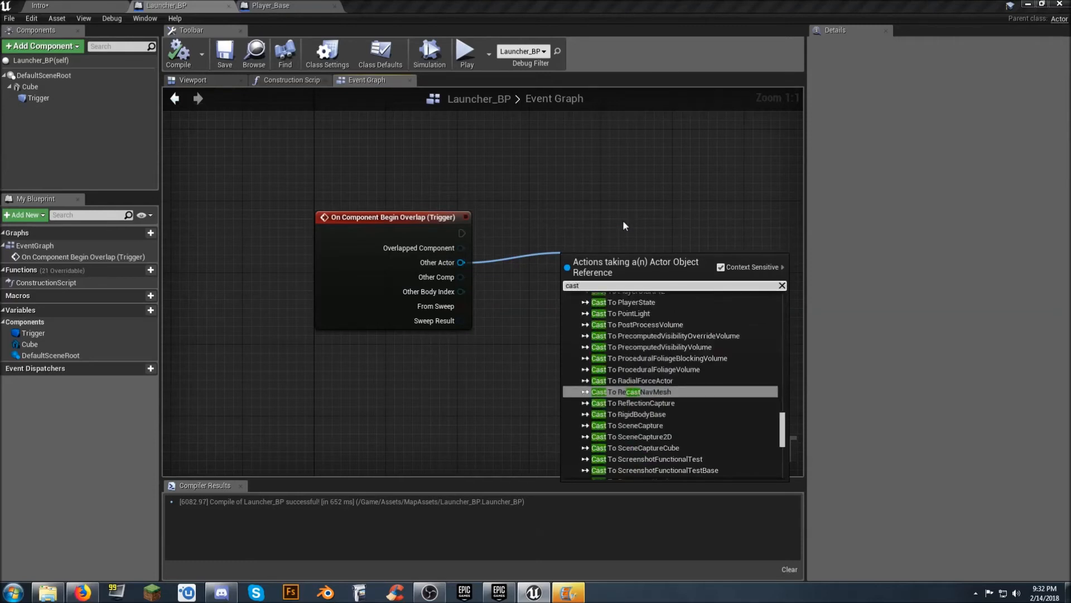
text(toplayer)
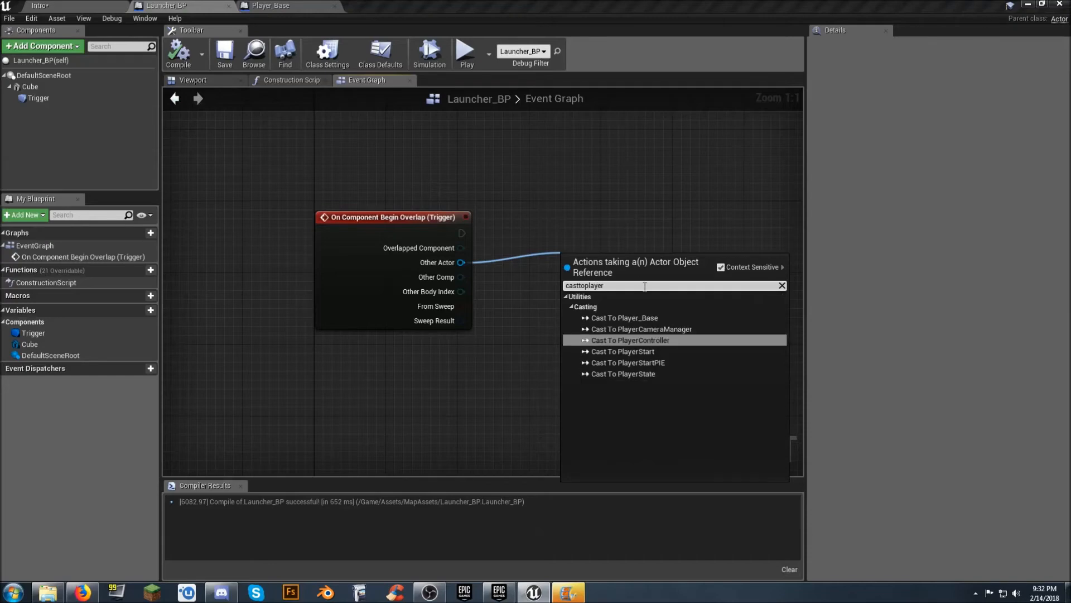
click(636, 318)
drag(608, 263, 582, 219)
right_drag(567, 307, 538, 306)
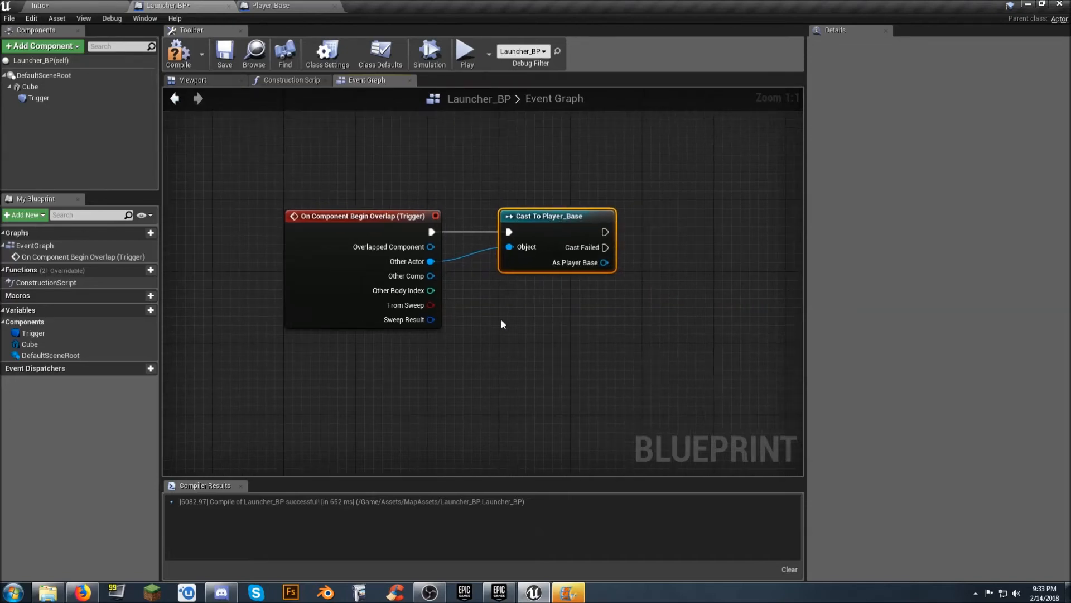
right_drag(539, 323, 491, 323)
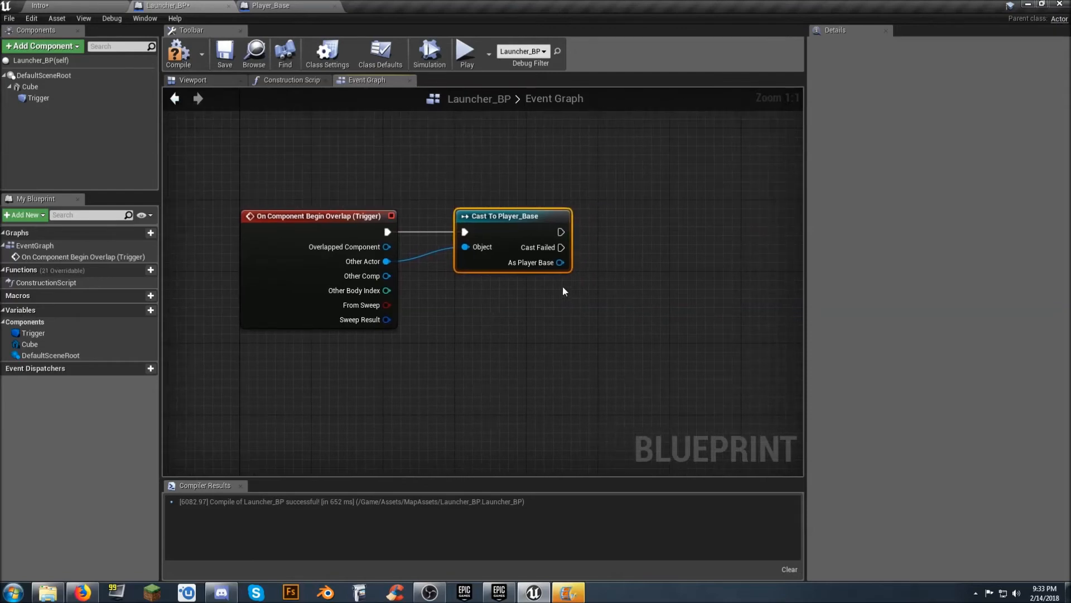
Delete the LaunchPad Boolean variable from the Player_Base blueprint.
click(304, 7)
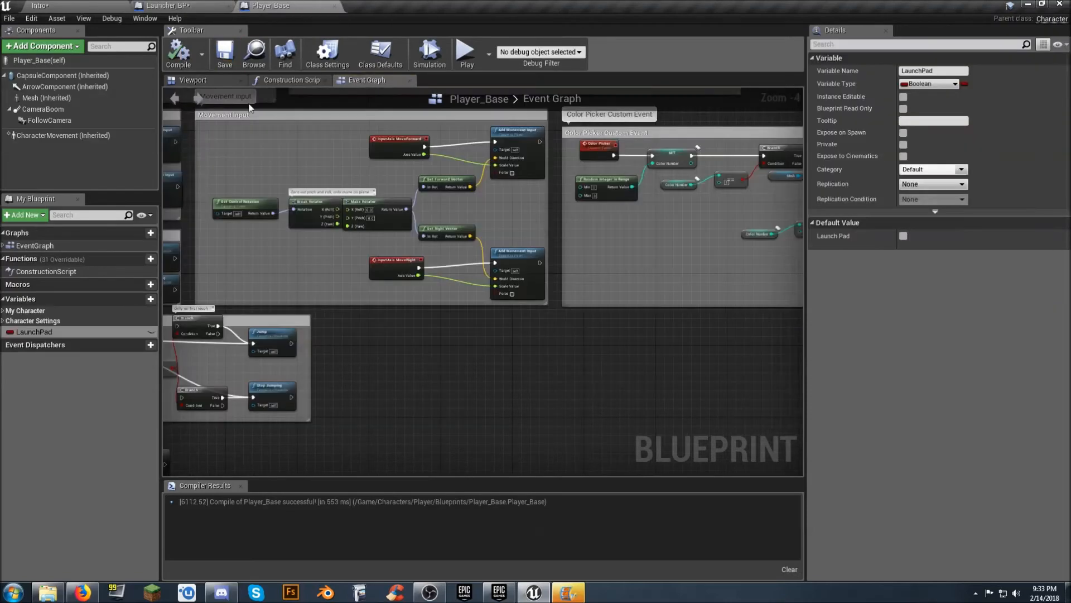
click(66, 330)
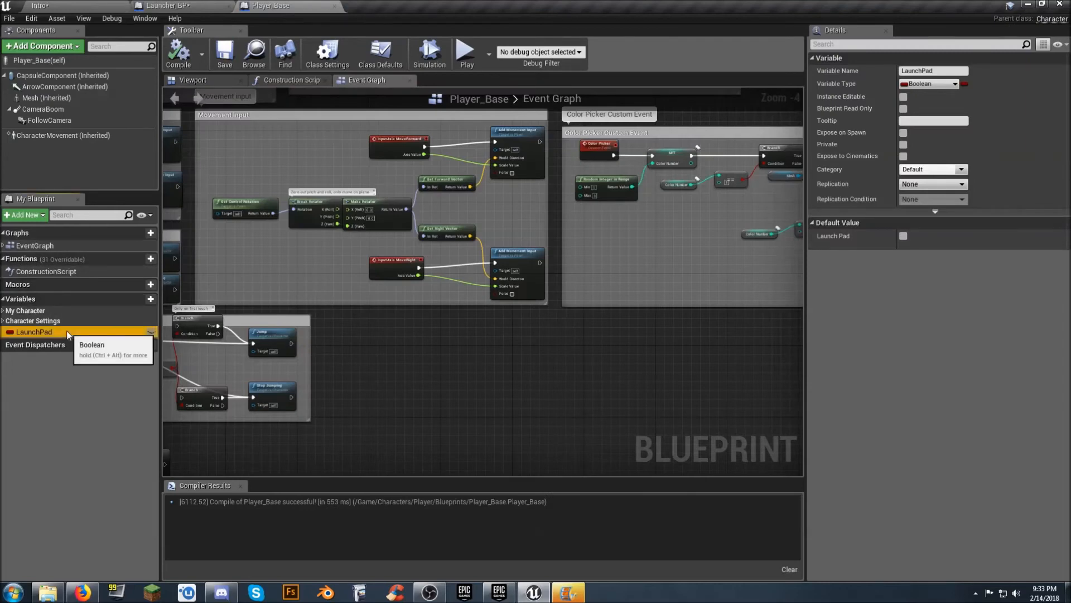
click(67, 332)
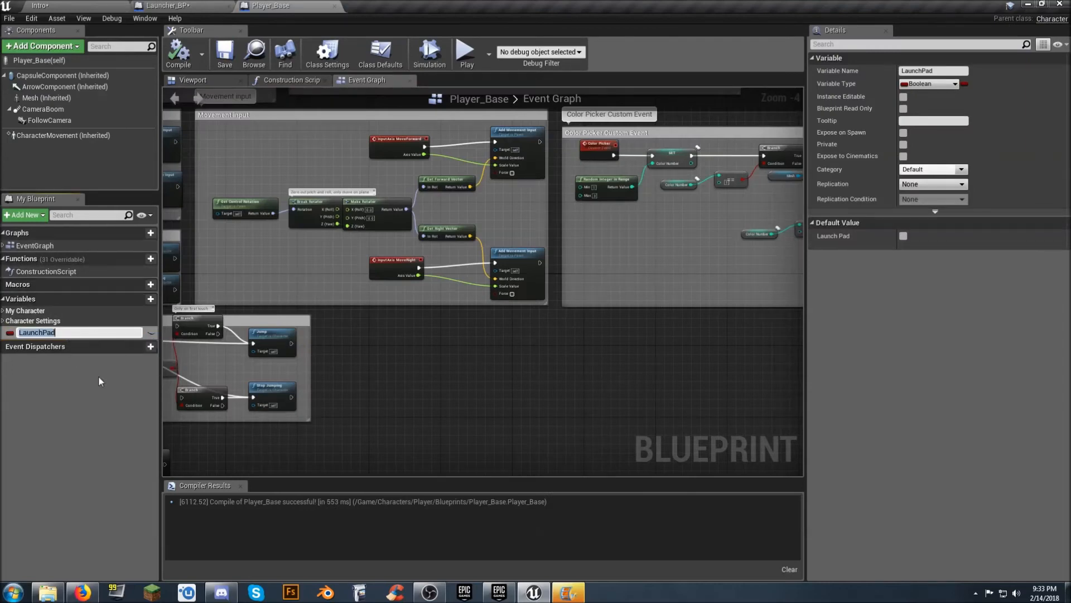
key(Return)
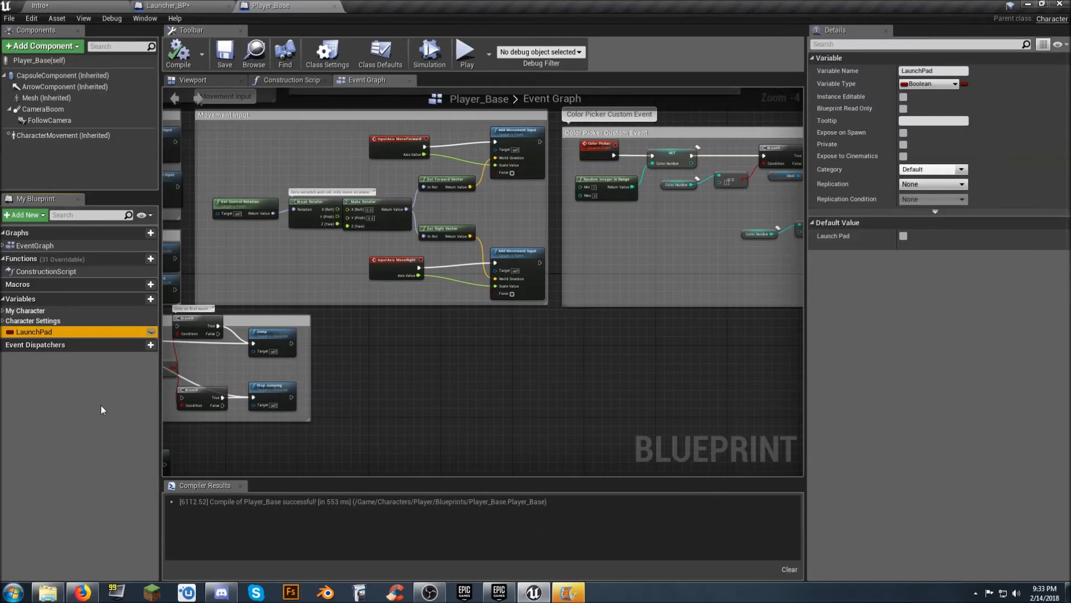
key(Delete)
Add a custom event named LaunchPlayer in empty space beside the Touch Input group of Player_Base's event graph.
right_drag(371, 372, 505, 310)
right_click(519, 303)
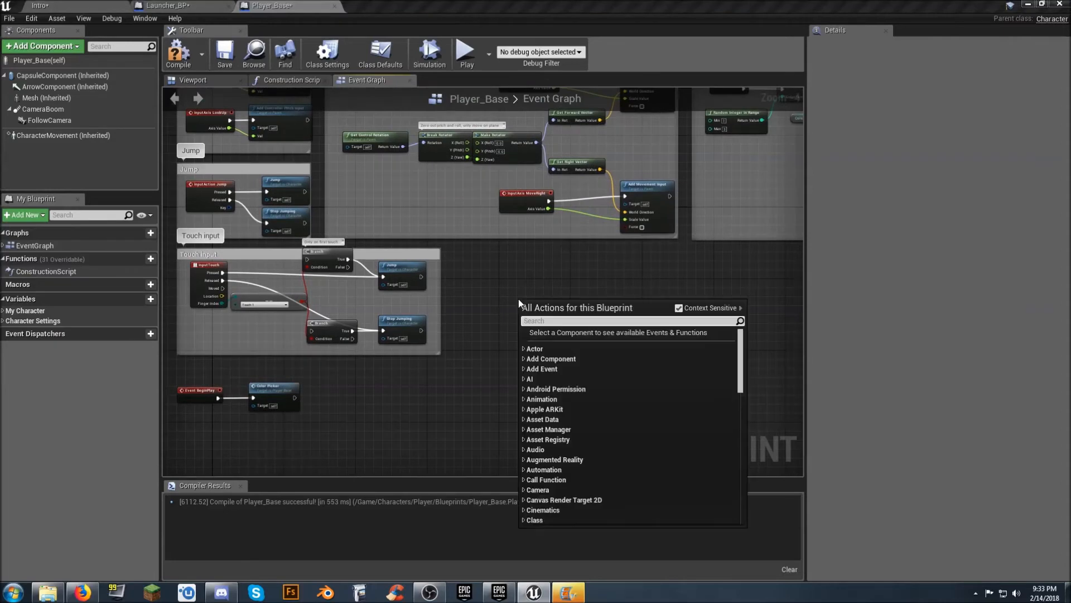
text(cus)
key(Return)
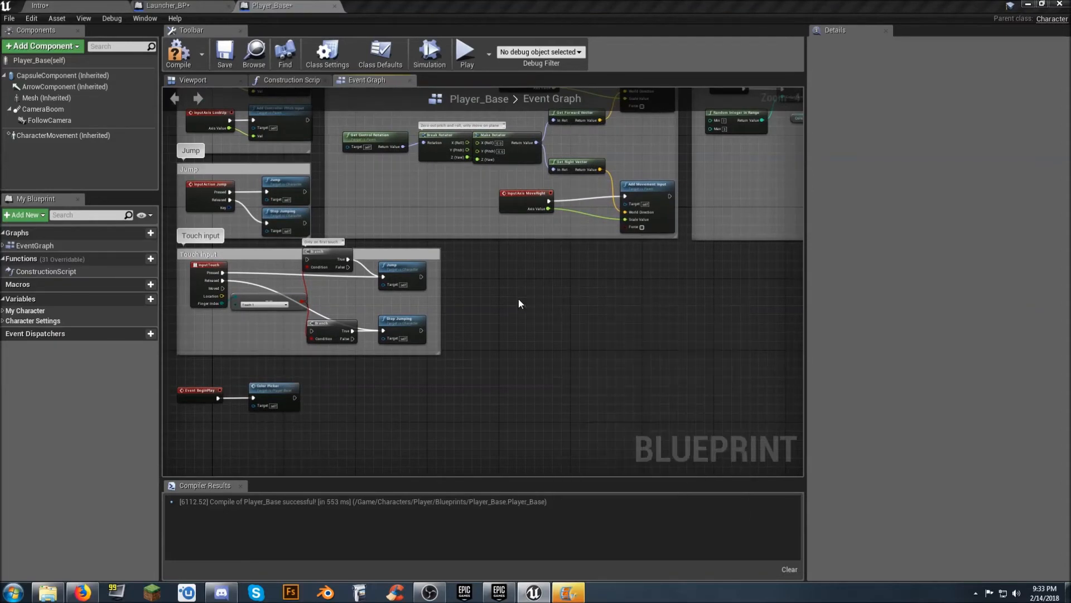
key(BackSpace)
text(LaunchPlayer)
key(Return)
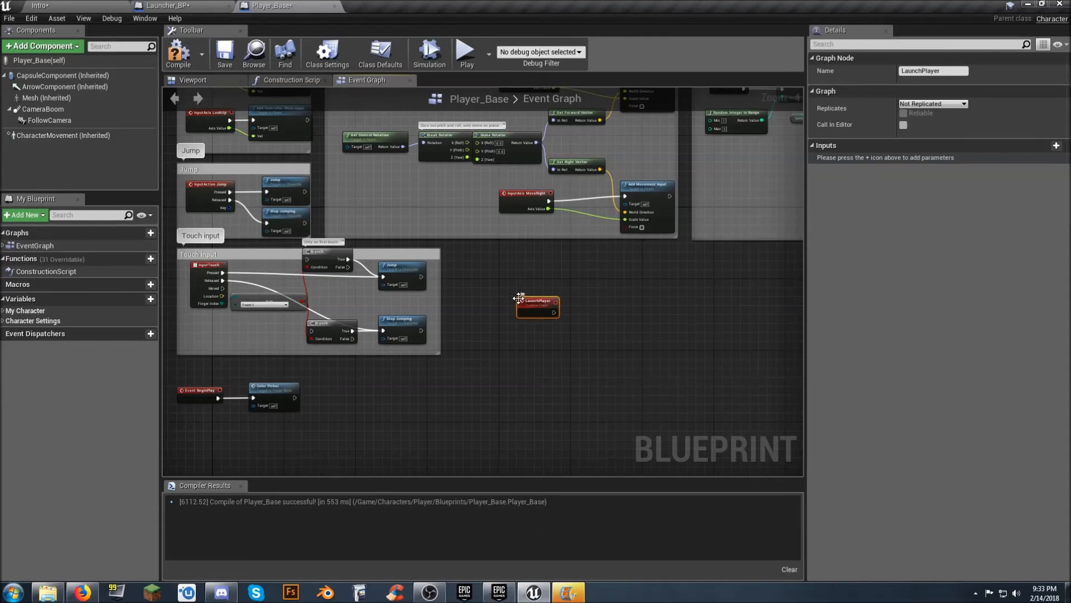
scroll(532, 298, up, 4)
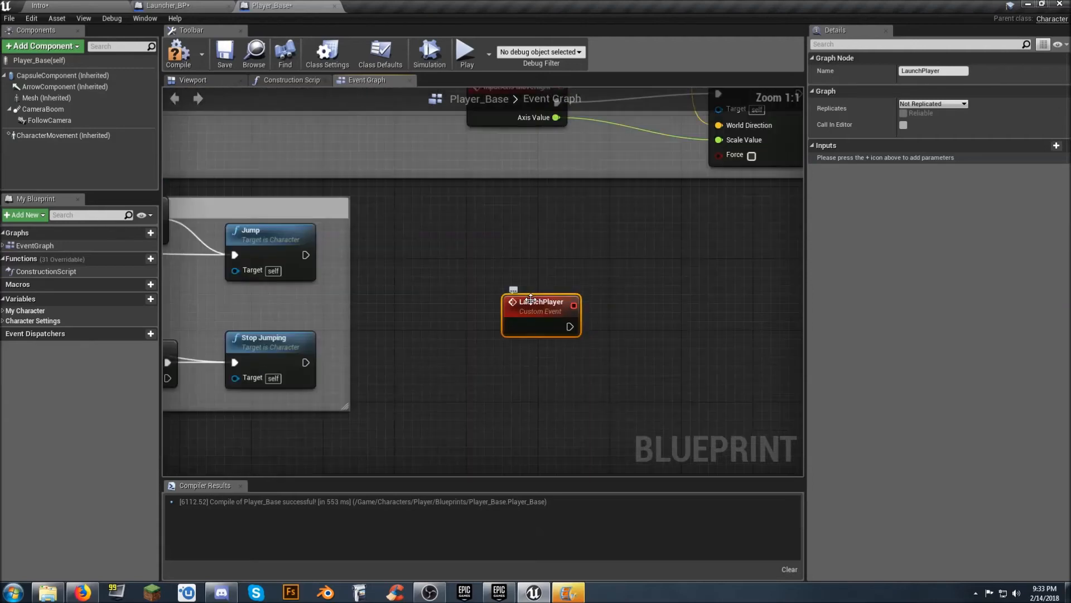
drag(531, 298, 494, 267)
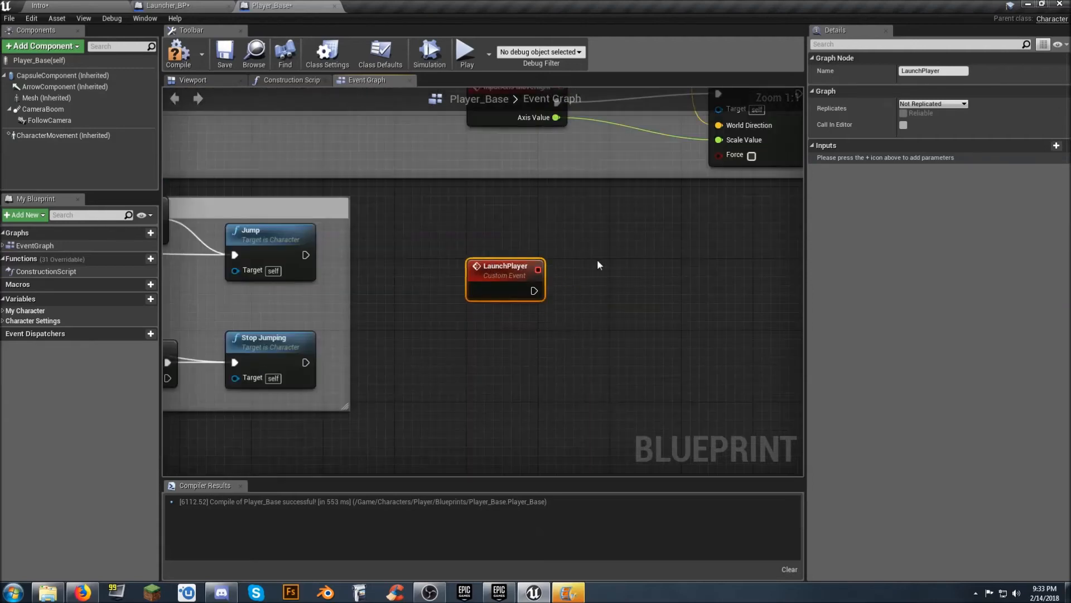
Rename the LaunchPlayer custom event to LaunchPad, and compile and save Player_Base.
click(954, 71)
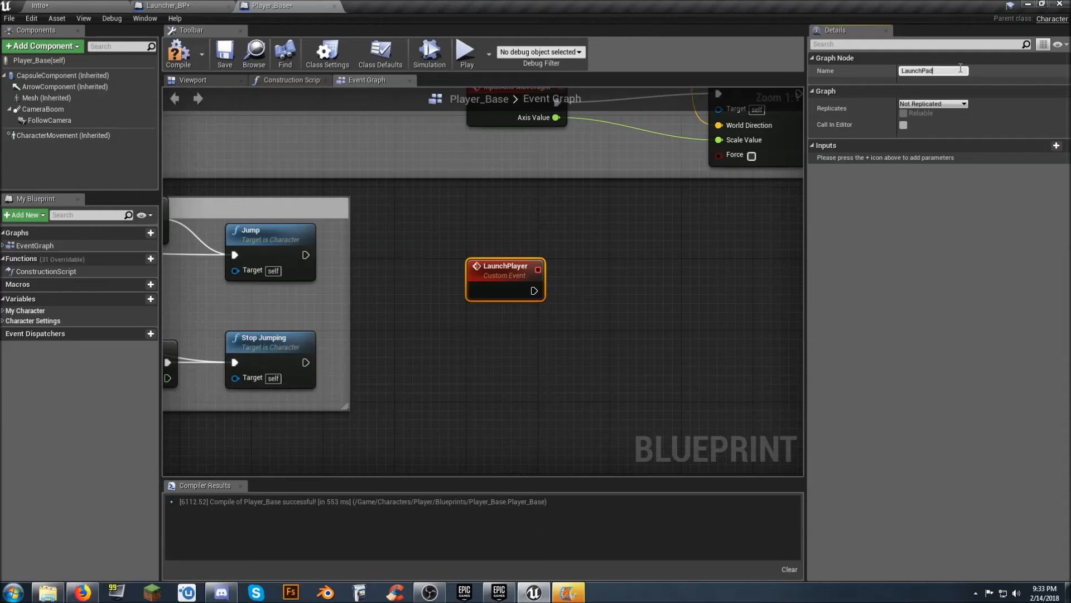
click(1036, 132)
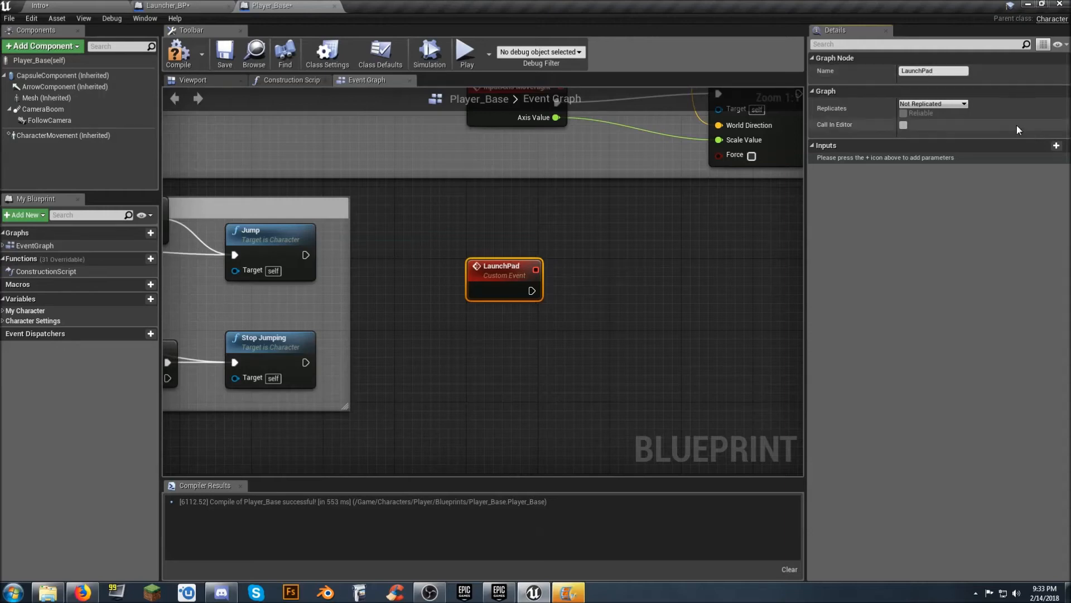
click(966, 106)
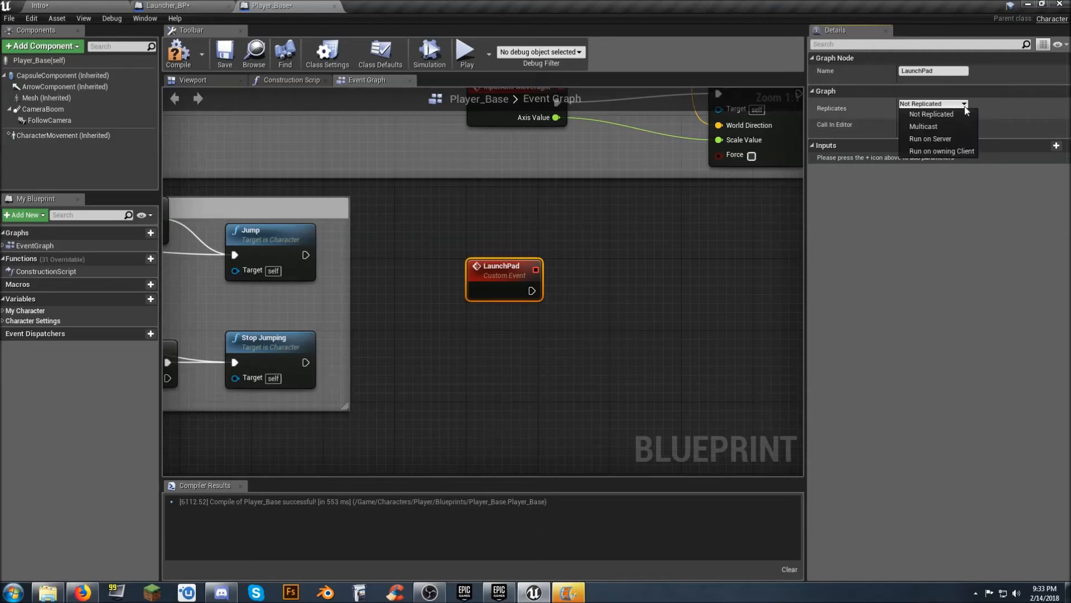
click(965, 106)
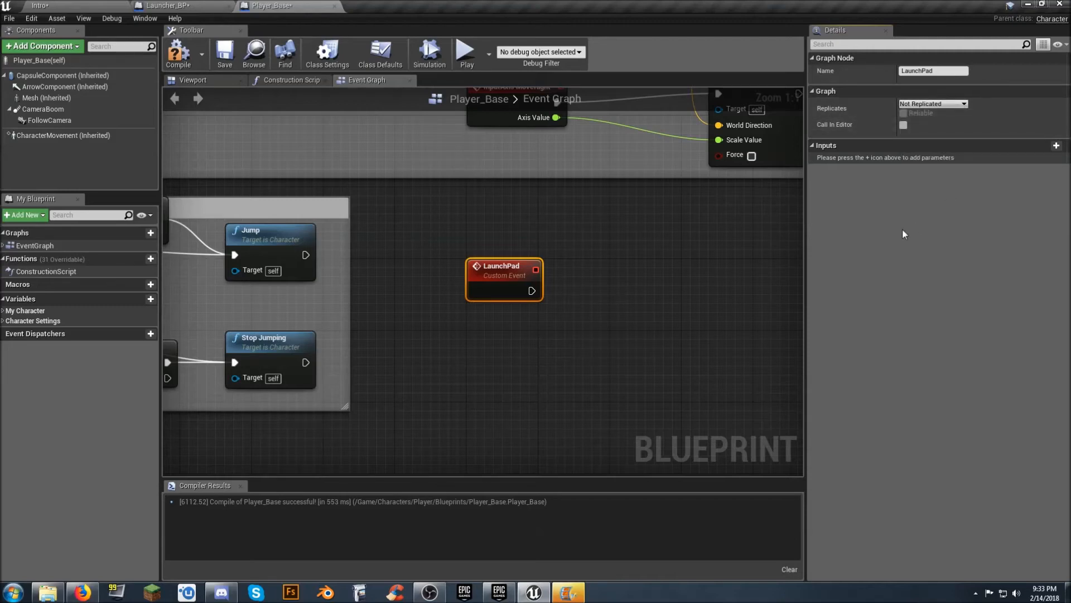
click(555, 293)
right_drag(592, 285, 582, 247)
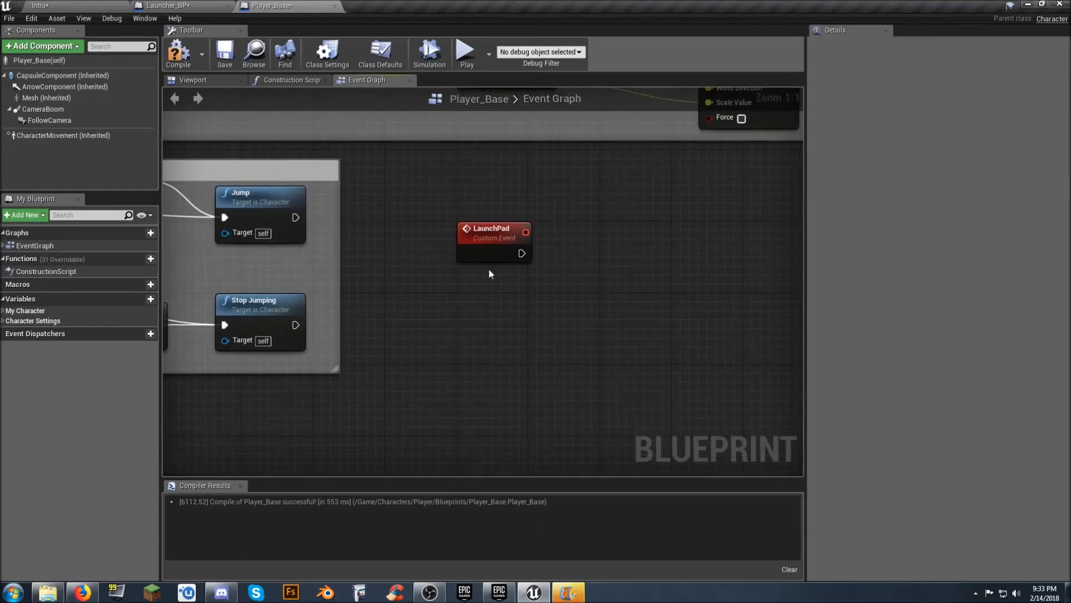
click(178, 53)
click(225, 53)
Connect a Launch Character node to the LaunchPad event's execution output, and compile and save Player_Base.
right_drag(564, 278, 516, 266)
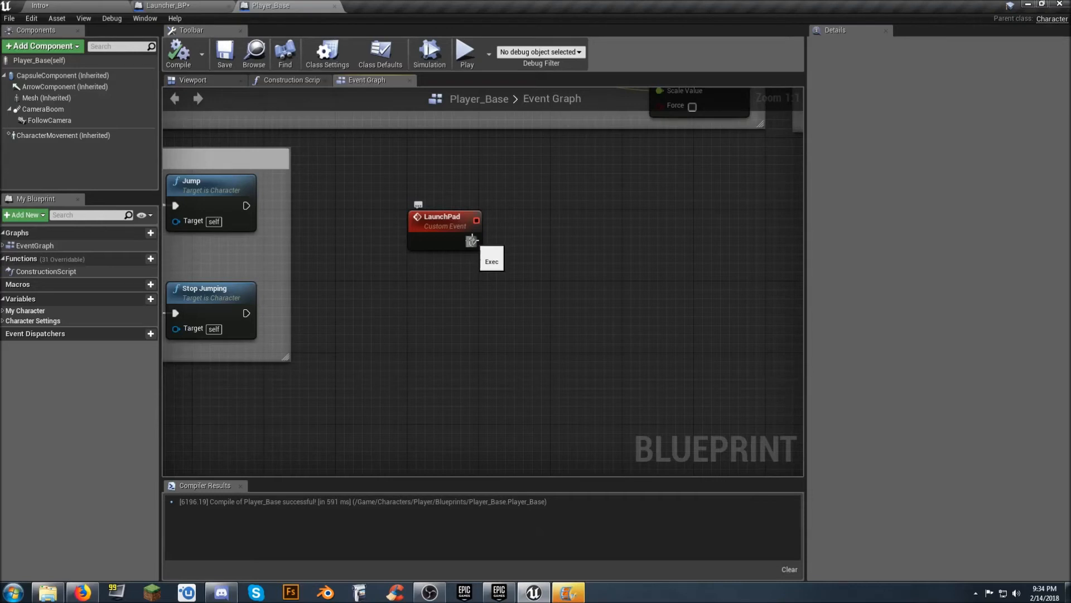
drag(471, 241, 543, 243)
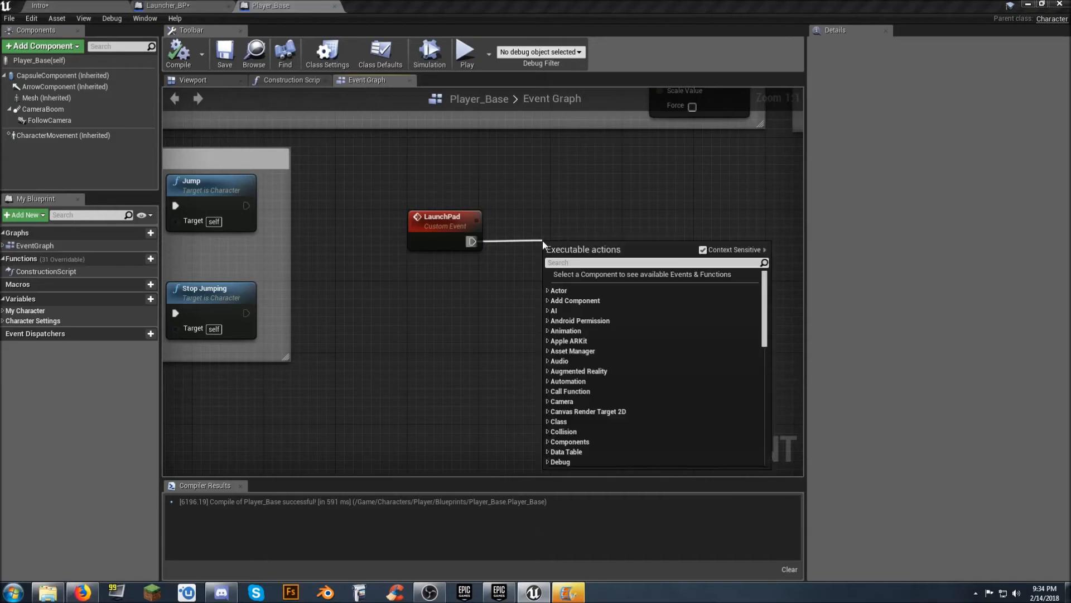
text(launch)
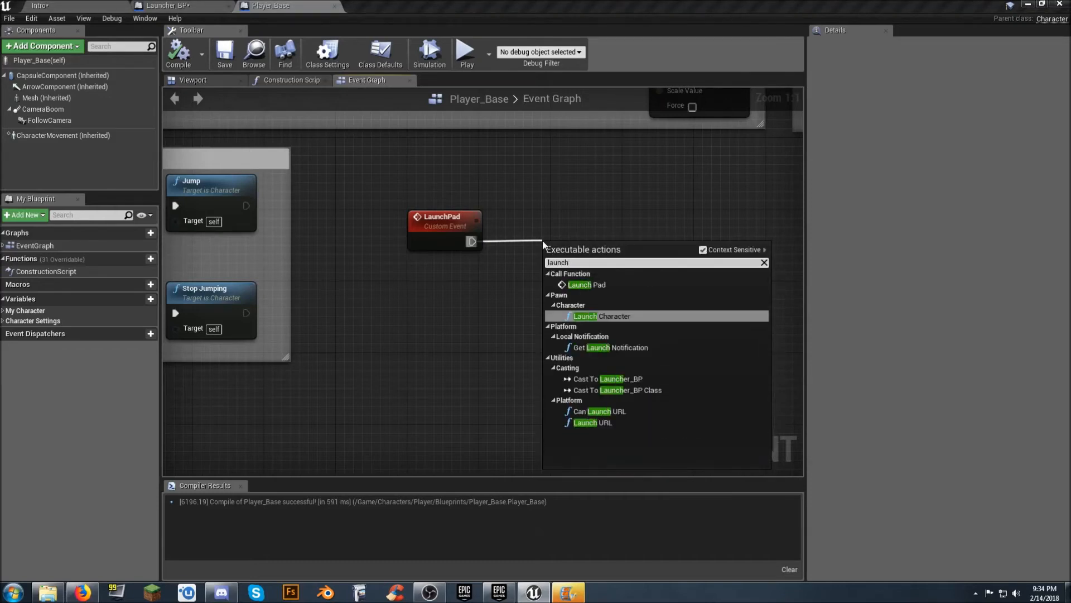
click(624, 316)
drag(615, 240, 624, 214)
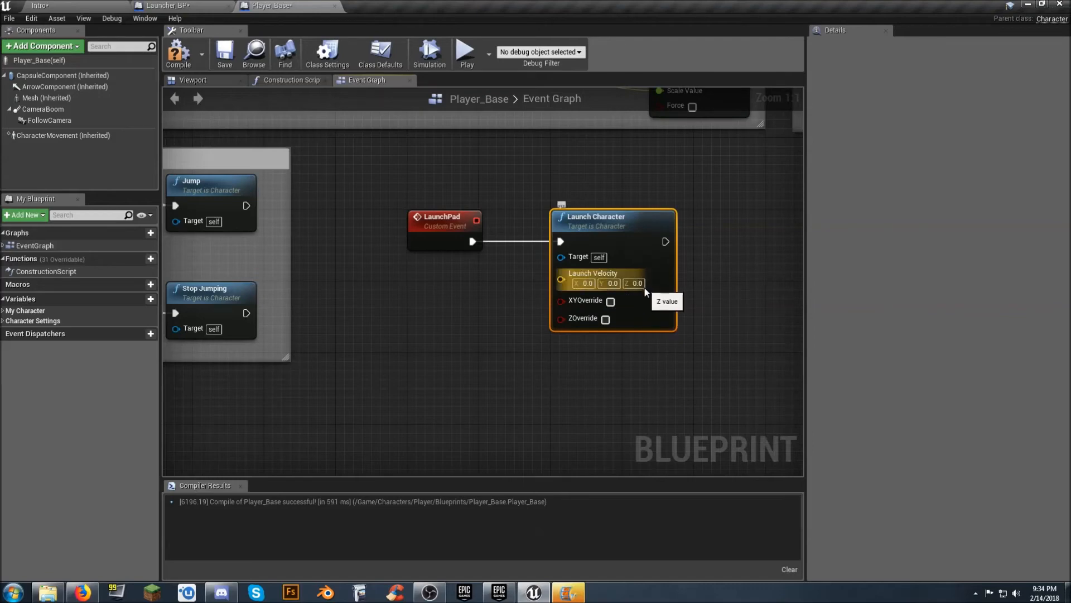
click(485, 327)
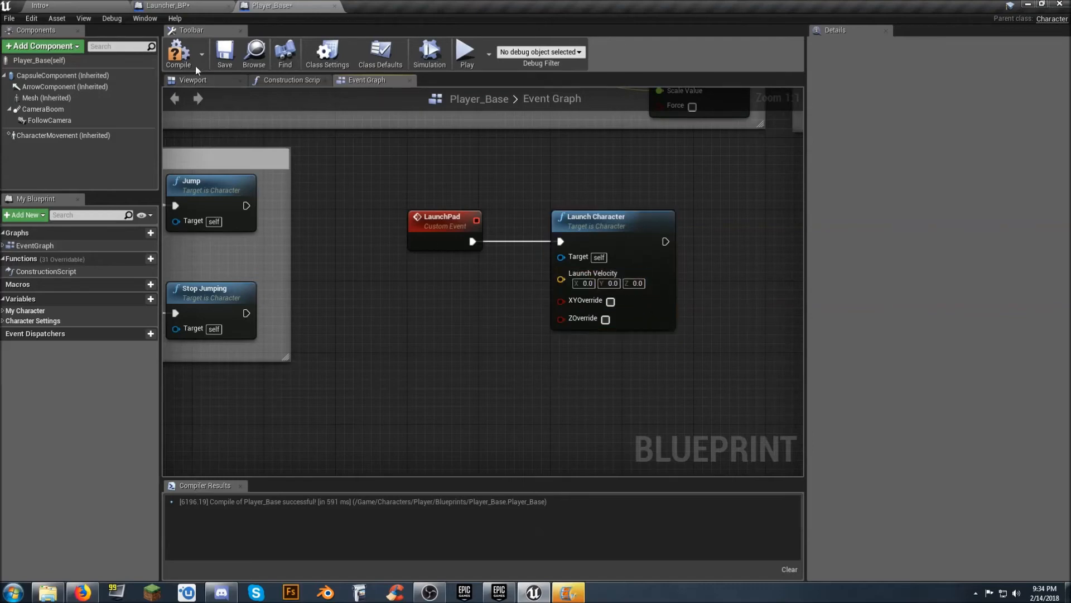
click(225, 54)
In Launcher_BP, call the Launch Pad event from the cast's As Player Base output, and compile and save the blueprint.
click(168, 6)
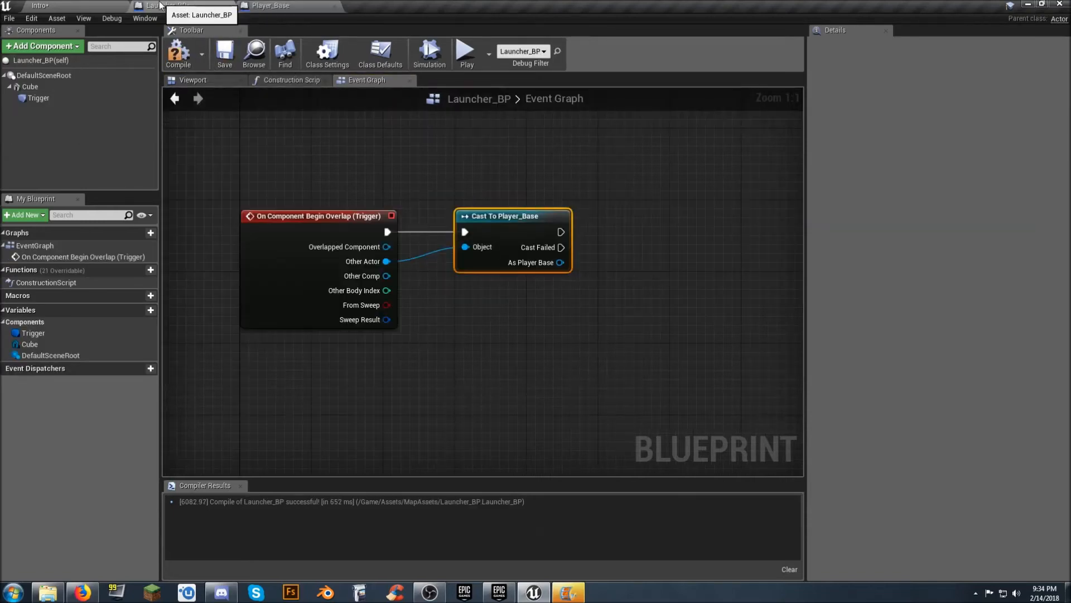
right_drag(567, 311, 548, 313)
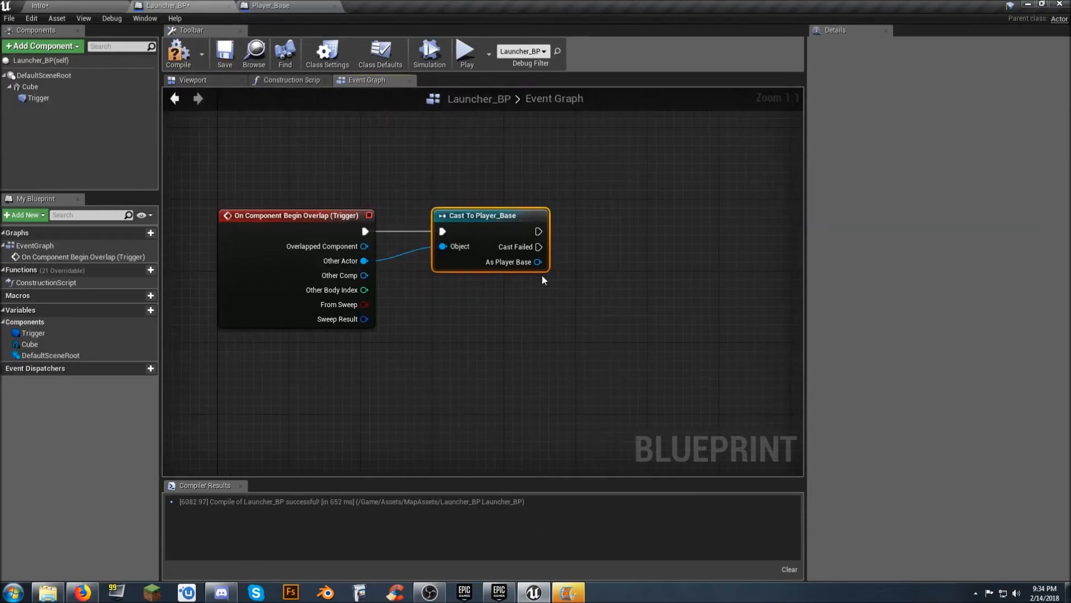
drag(536, 262, 604, 277)
text(launch)
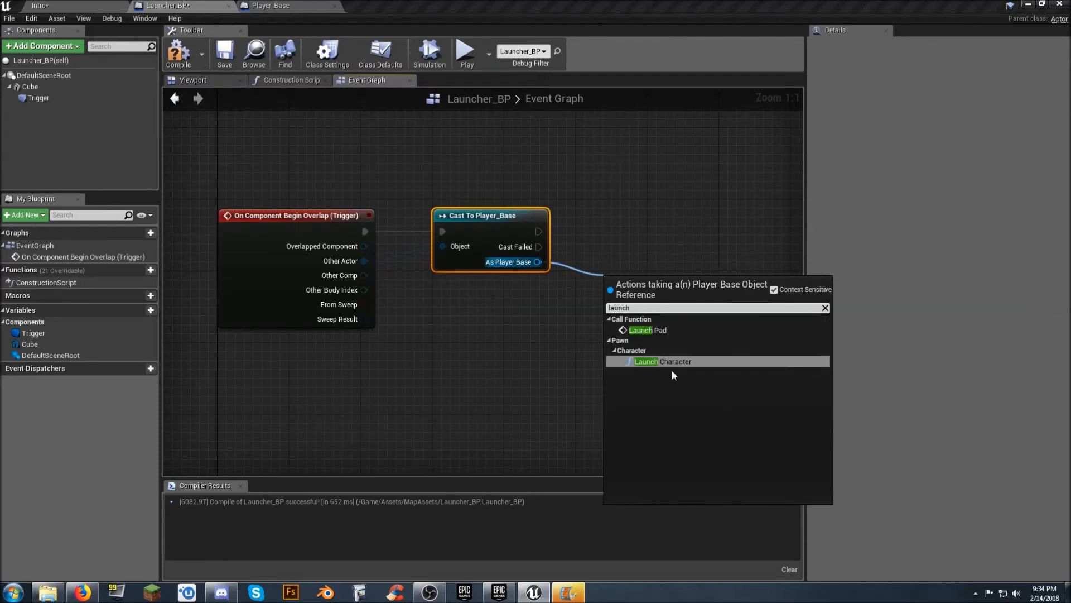
click(666, 331)
drag(658, 288, 632, 213)
click(631, 314)
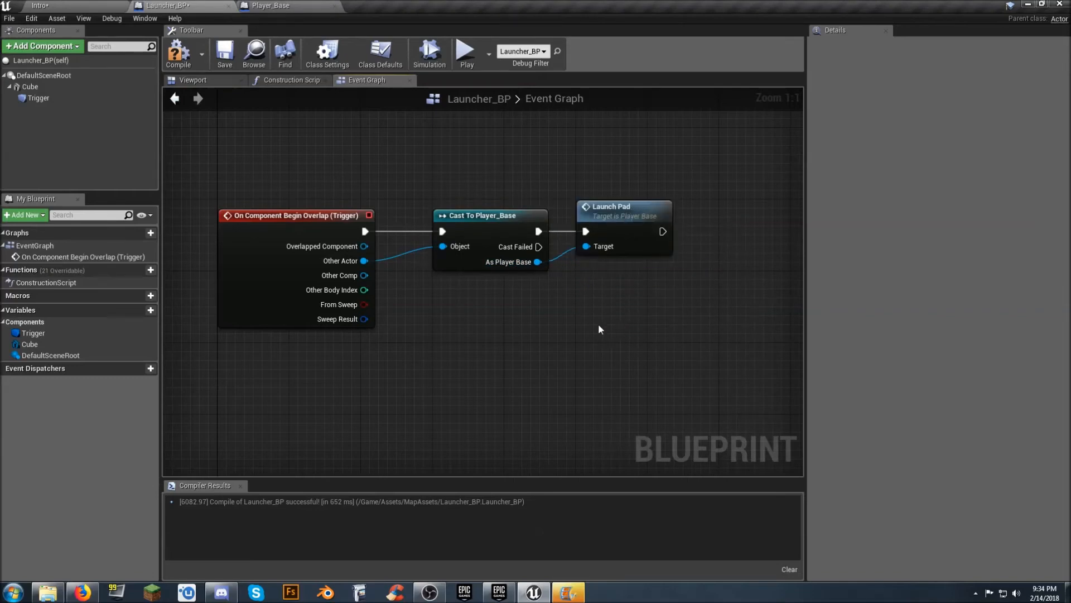
click(179, 52)
click(224, 56)
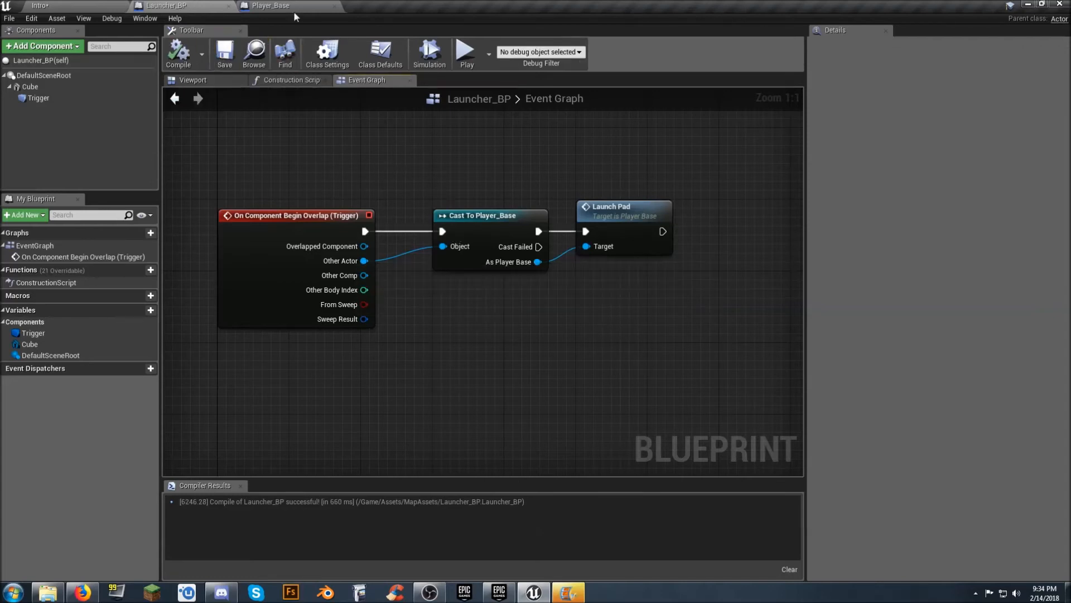
Set the Launch Character node's Z launch velocity to 500 in Player_Base, compile and save it, and return to the Intro level.
click(295, 7)
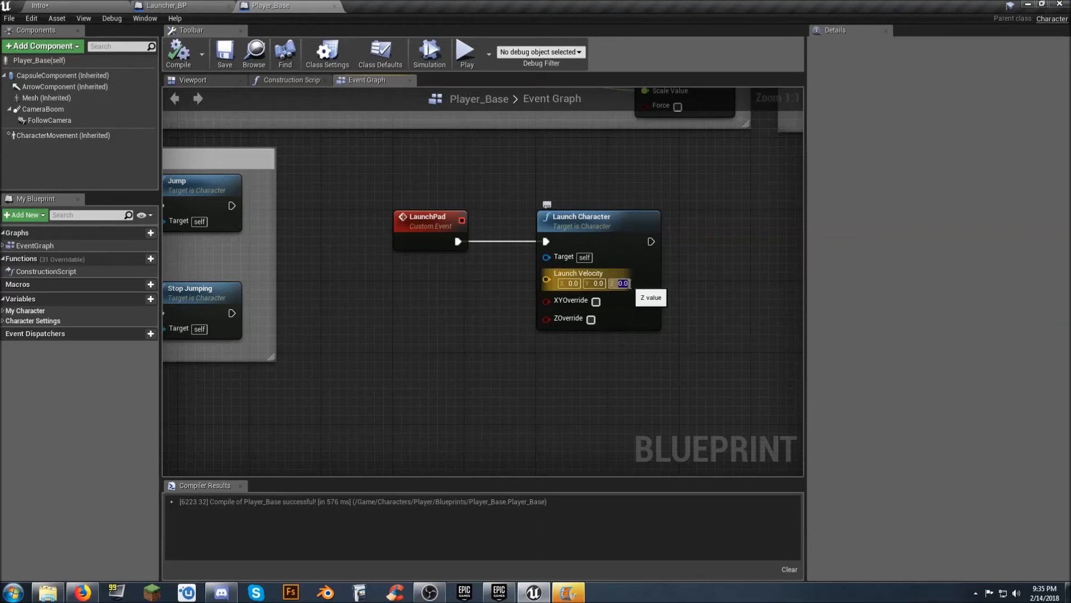
text(500)
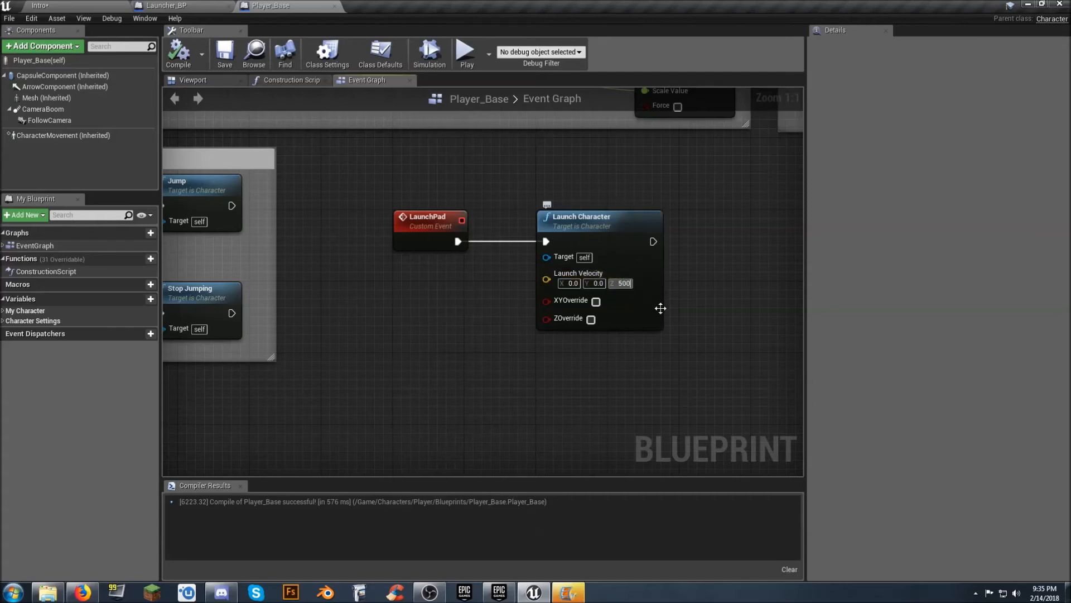
key(Return)
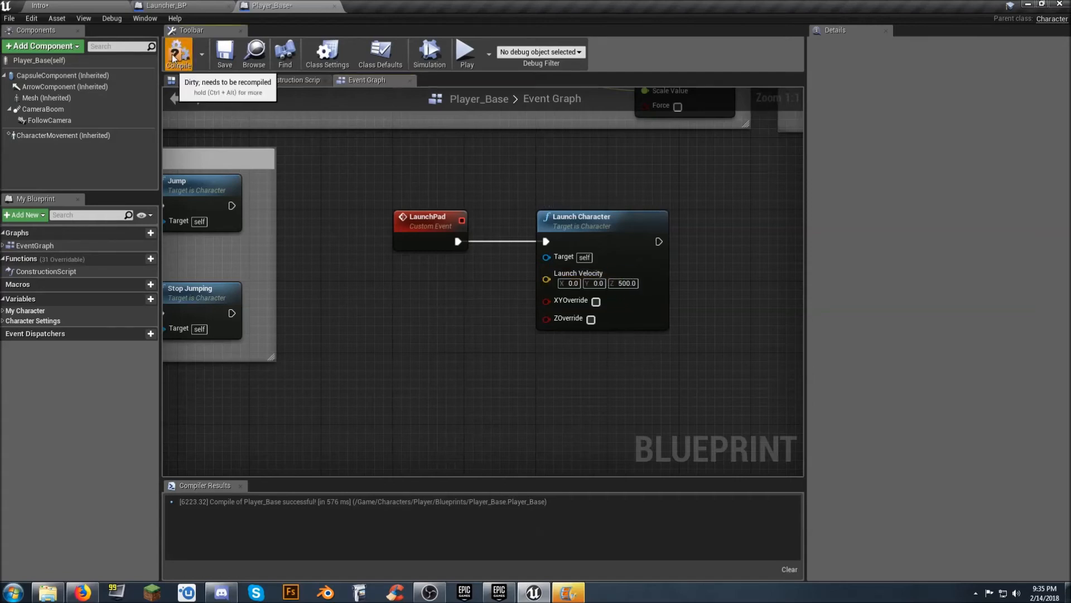
click(224, 53)
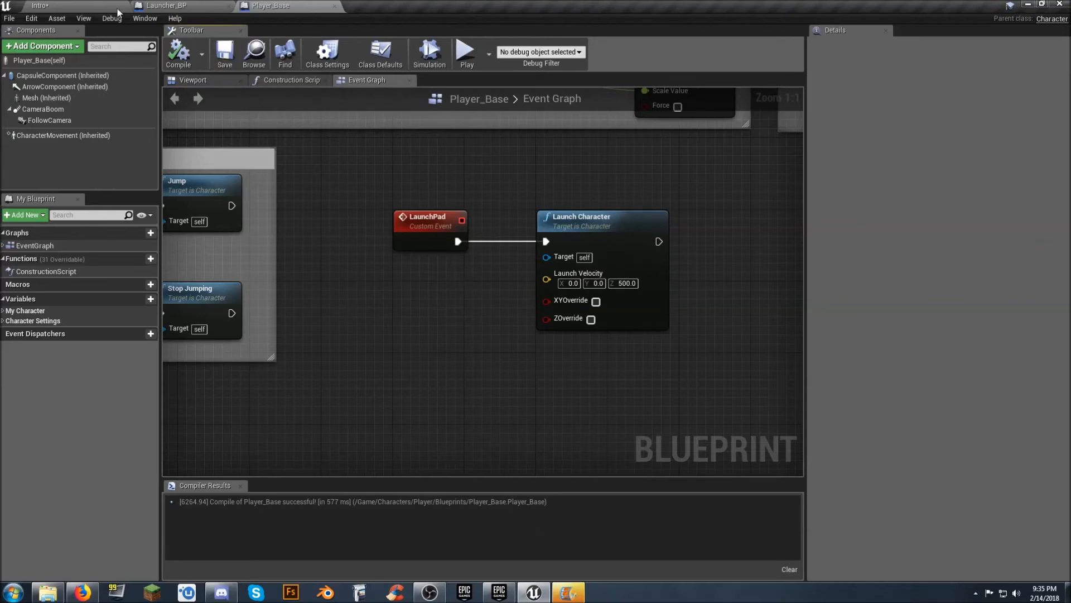
click(68, 7)
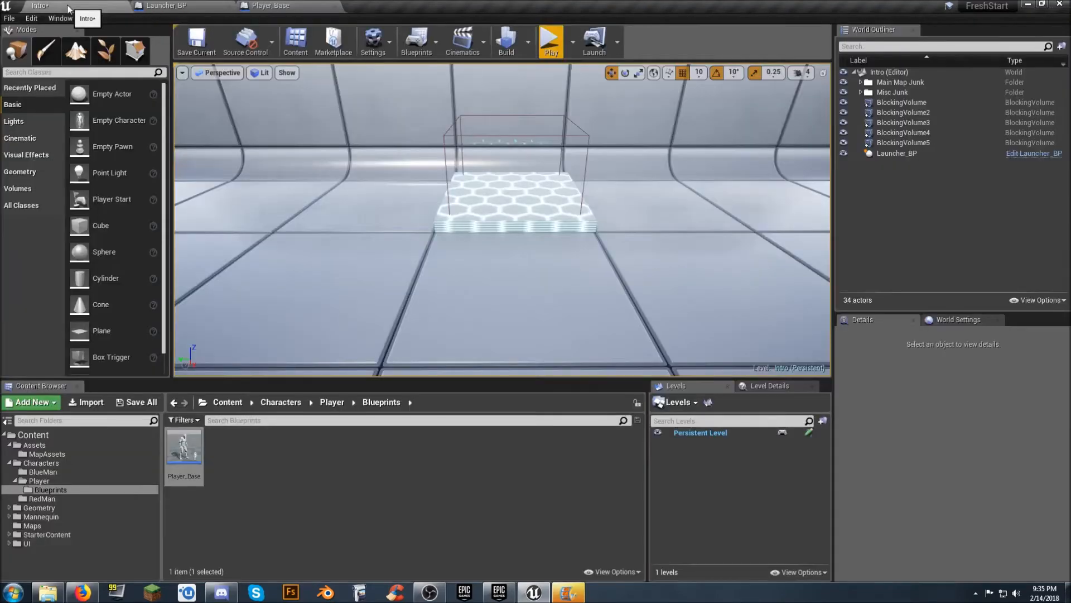
Play-test the Intro level by running the character up the stairs and onto the launch pad, and end the session.
click(551, 40)
key(w)
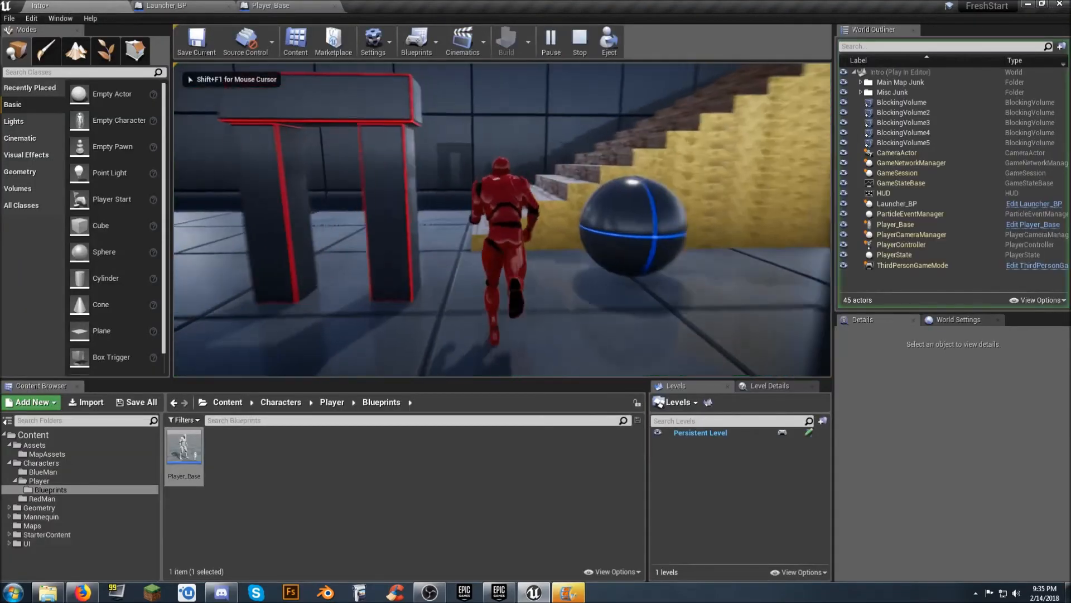
key(w)
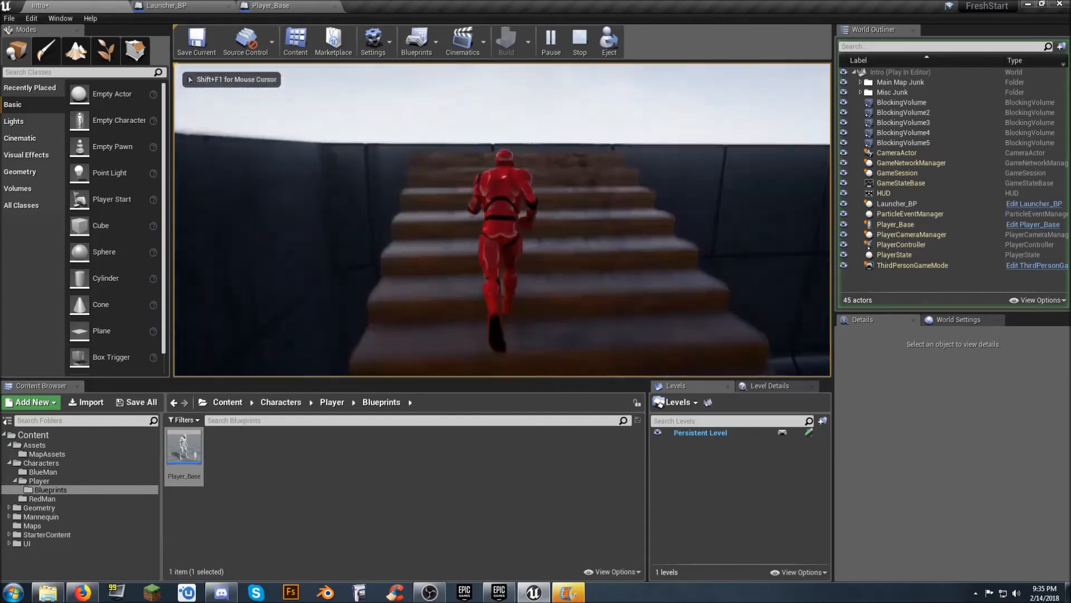
key(w)
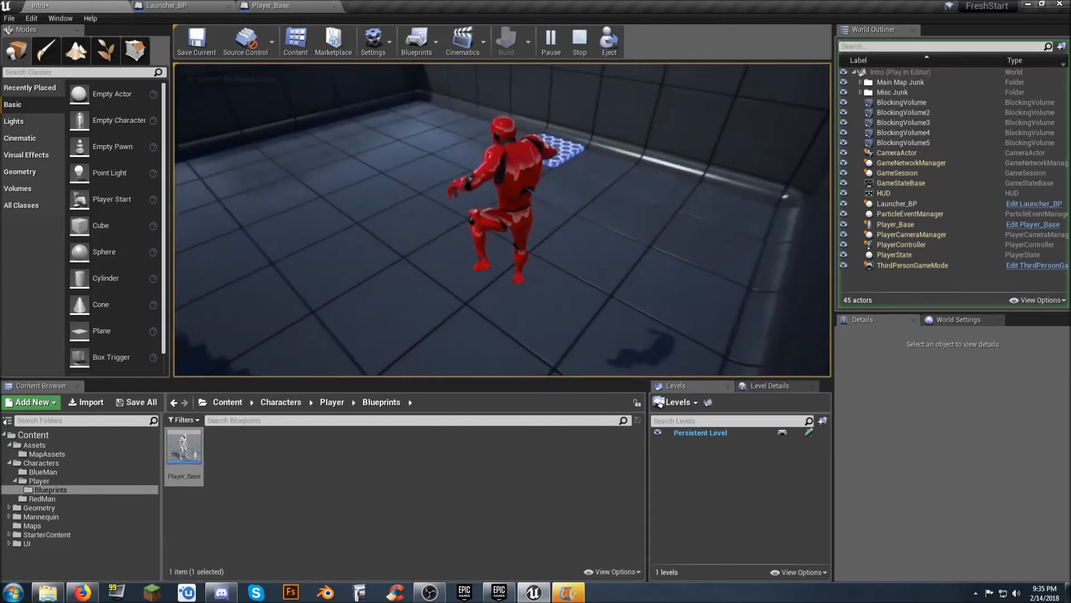
key(w)
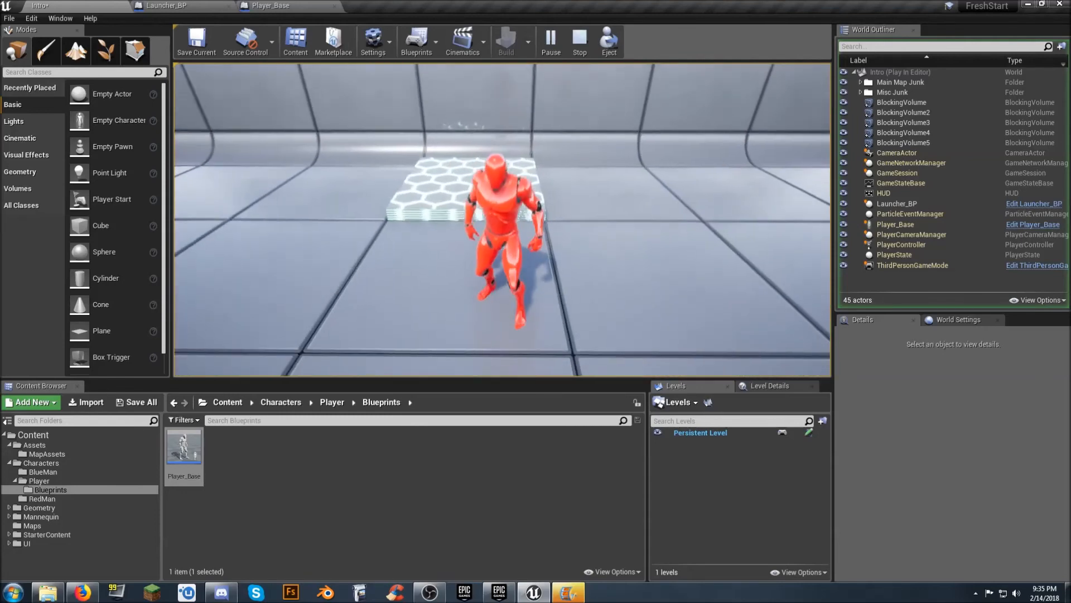
key(w)
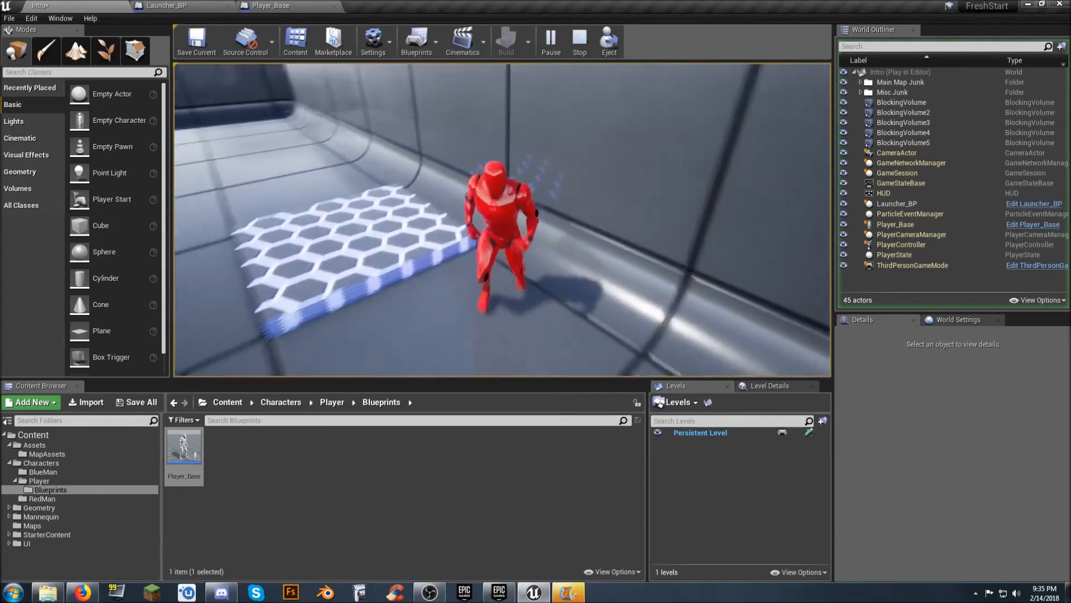
key(w)
key(w)
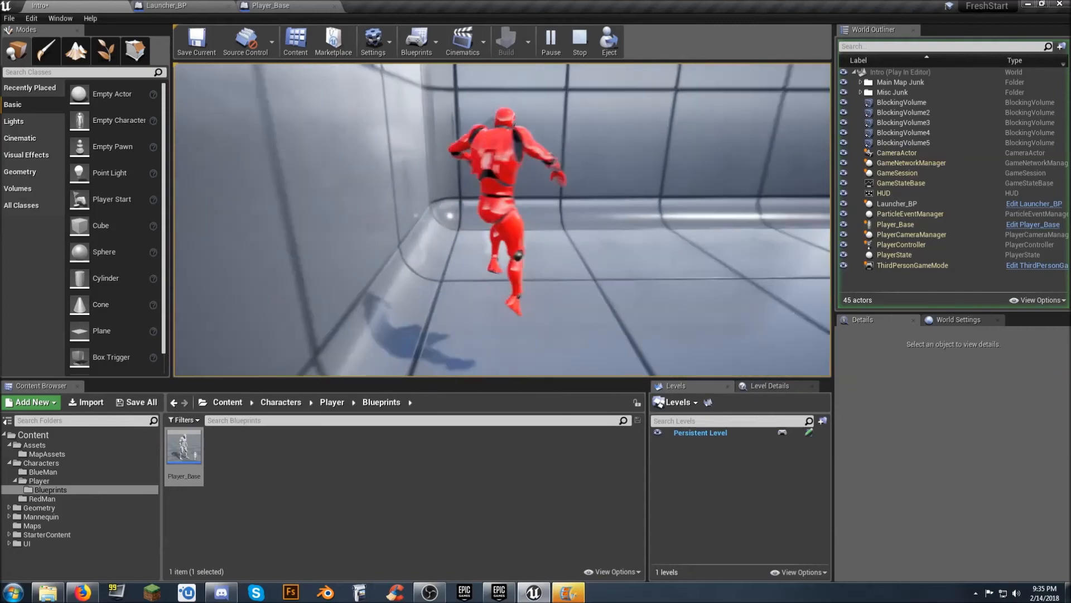
key(d)
key(Escape)
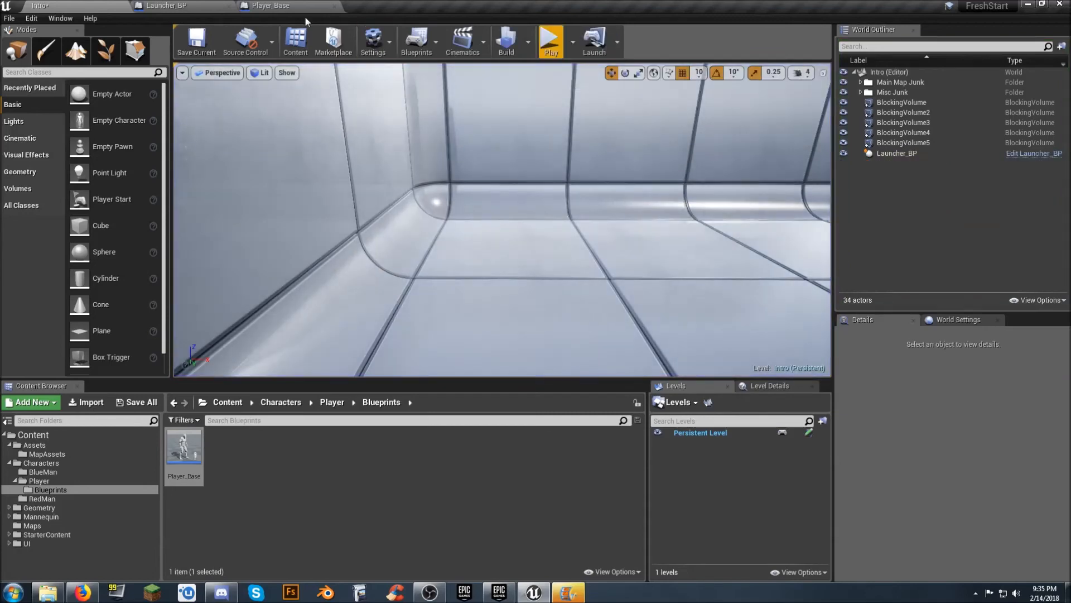
Set the Launch Character node's Z launch velocity to 1000 in Player_Base, compile and save it, and return to the Intro level.
click(282, 8)
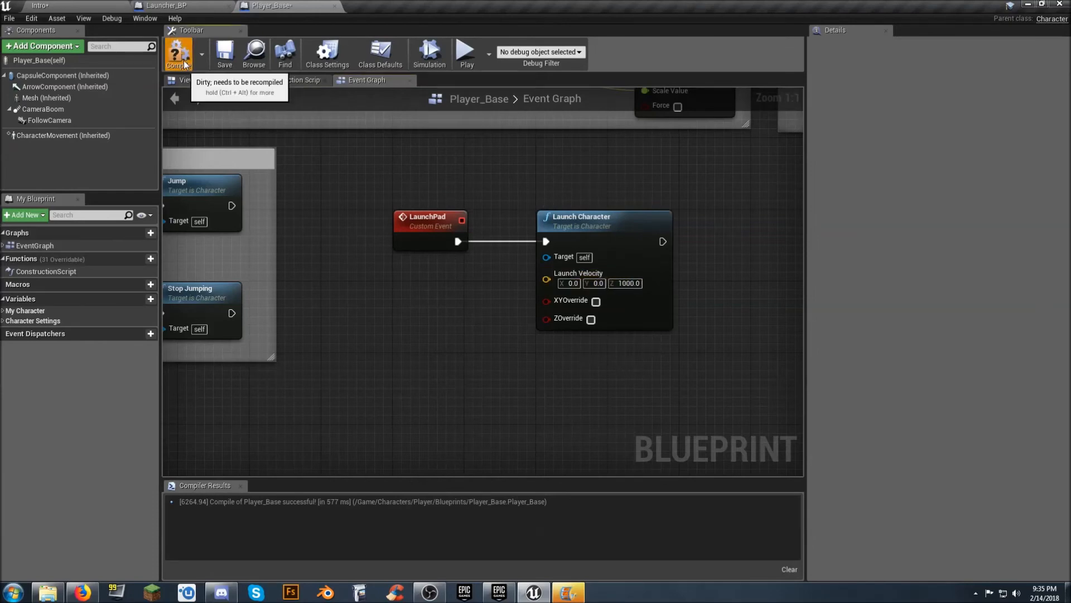
click(224, 56)
click(67, 6)
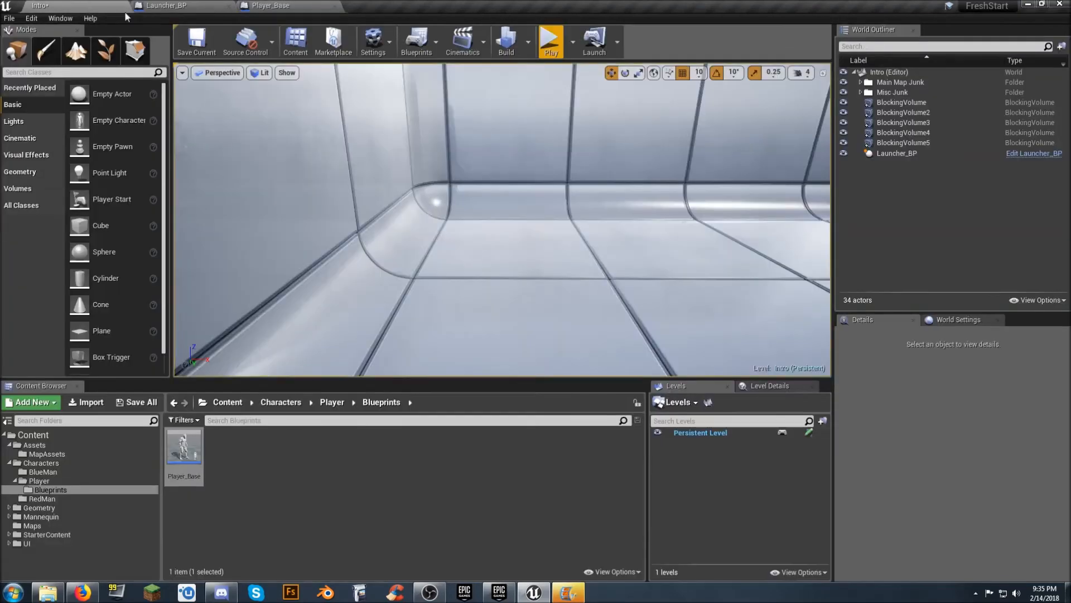
Play-test the launch pad with the 1000 launch velocity, stepping onto it repeatedly, and end the session.
click(549, 40)
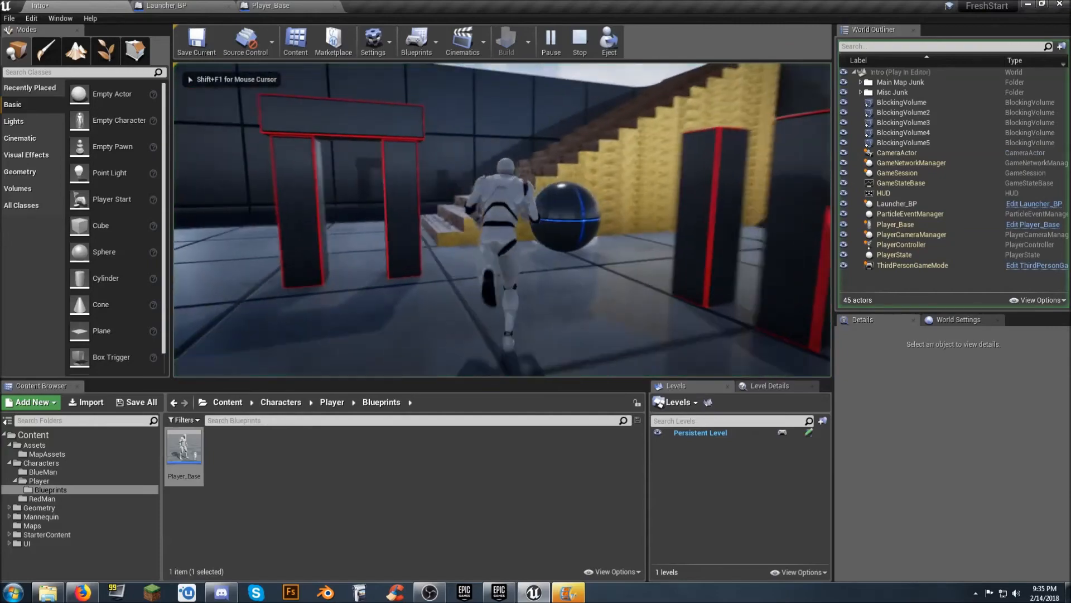
key(w)
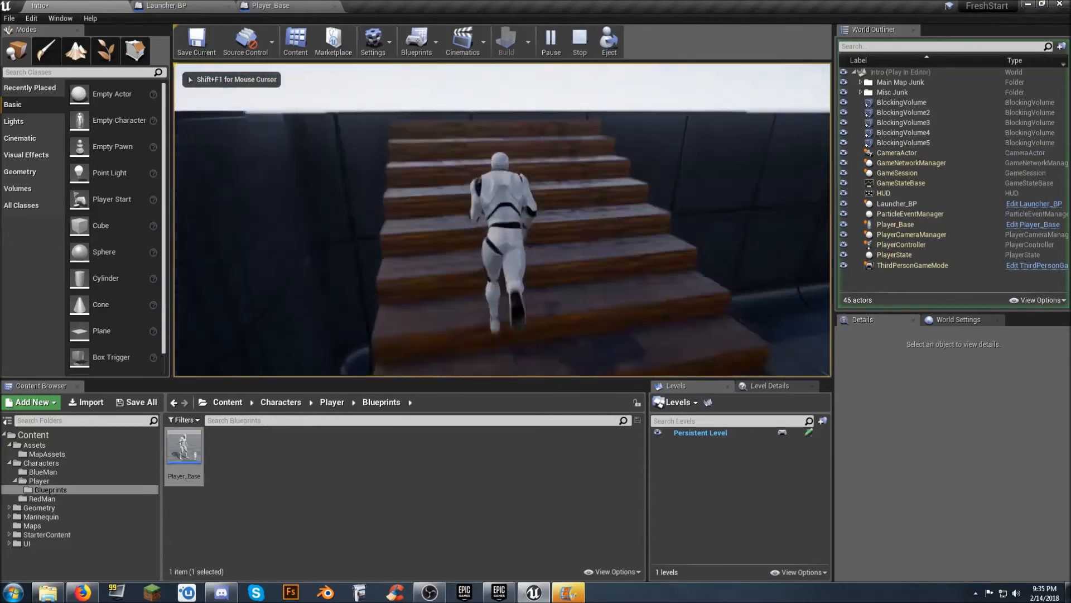
key(w)
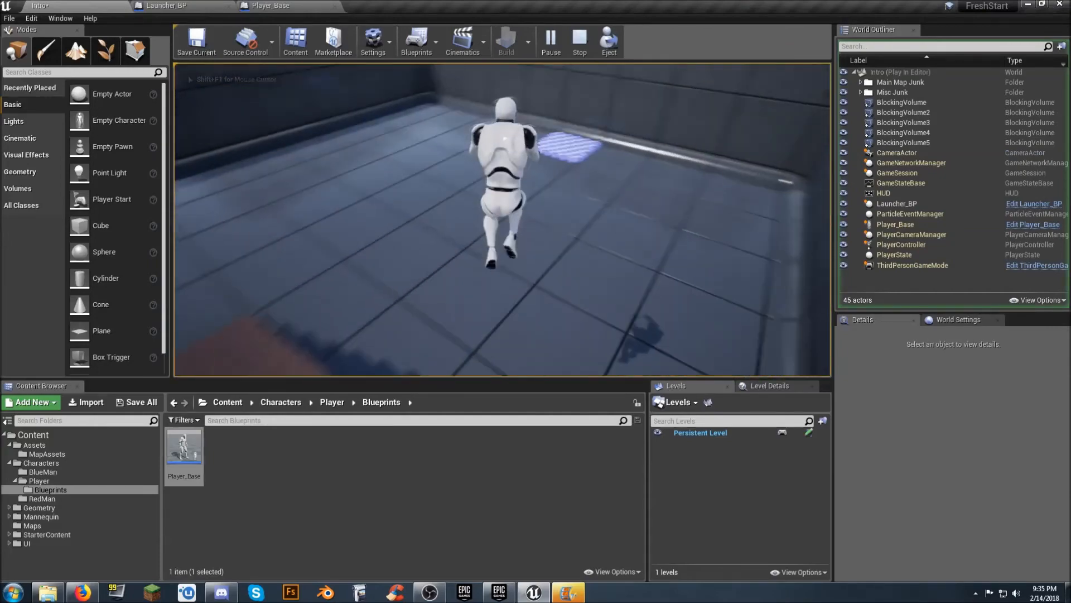
key(w)
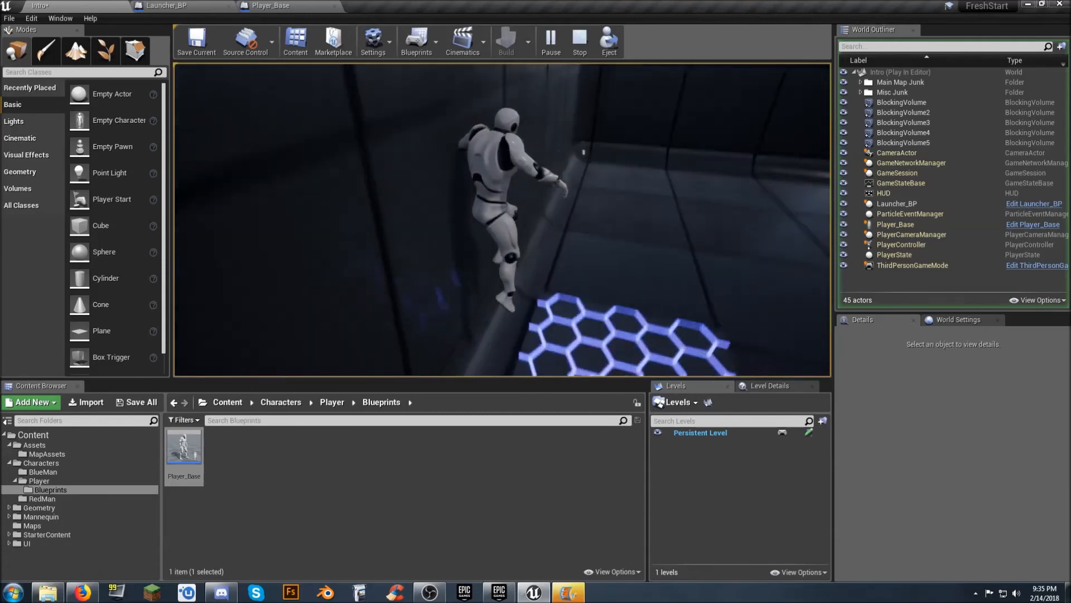
key(s)
key(space)
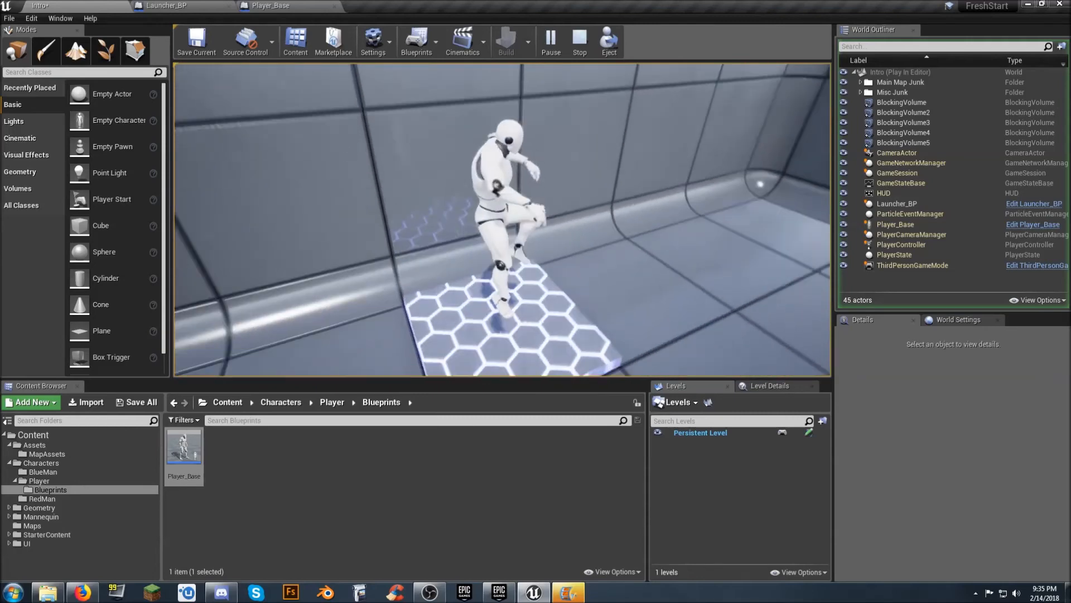
key(w)
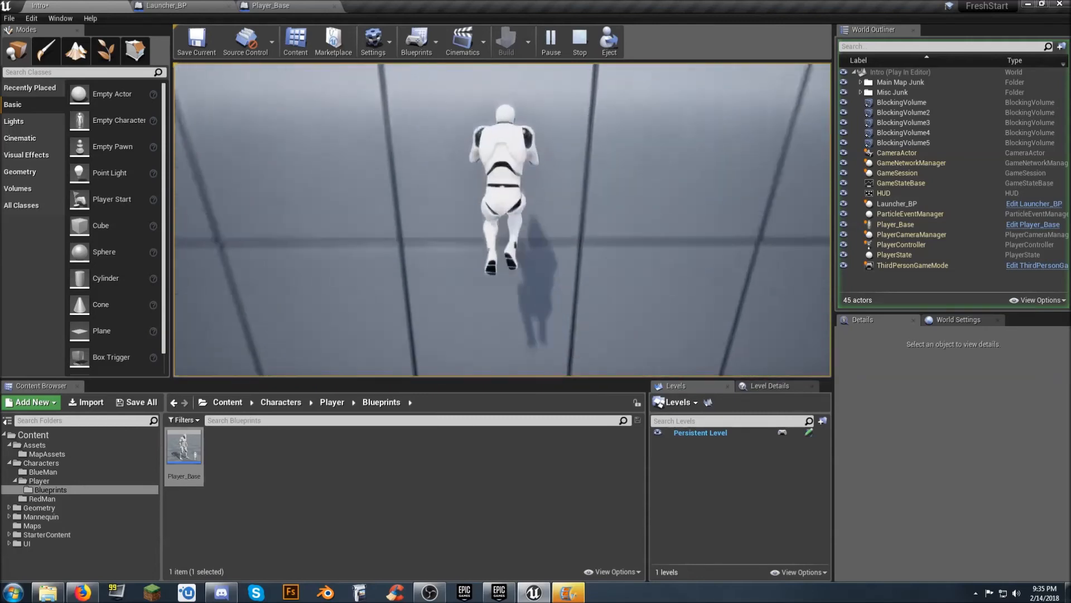
key(s)
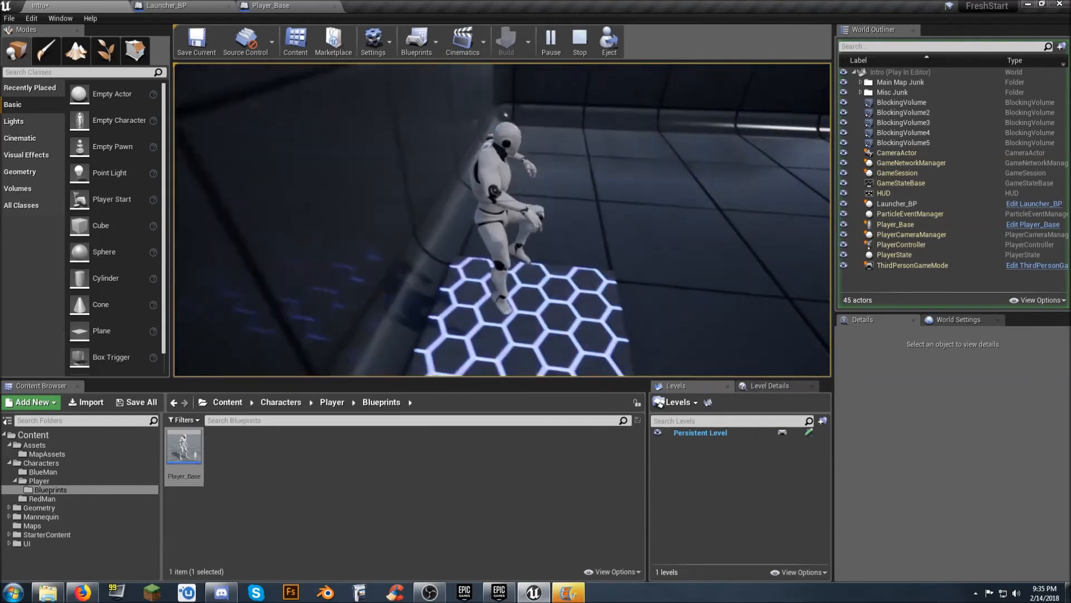
key(Escape)
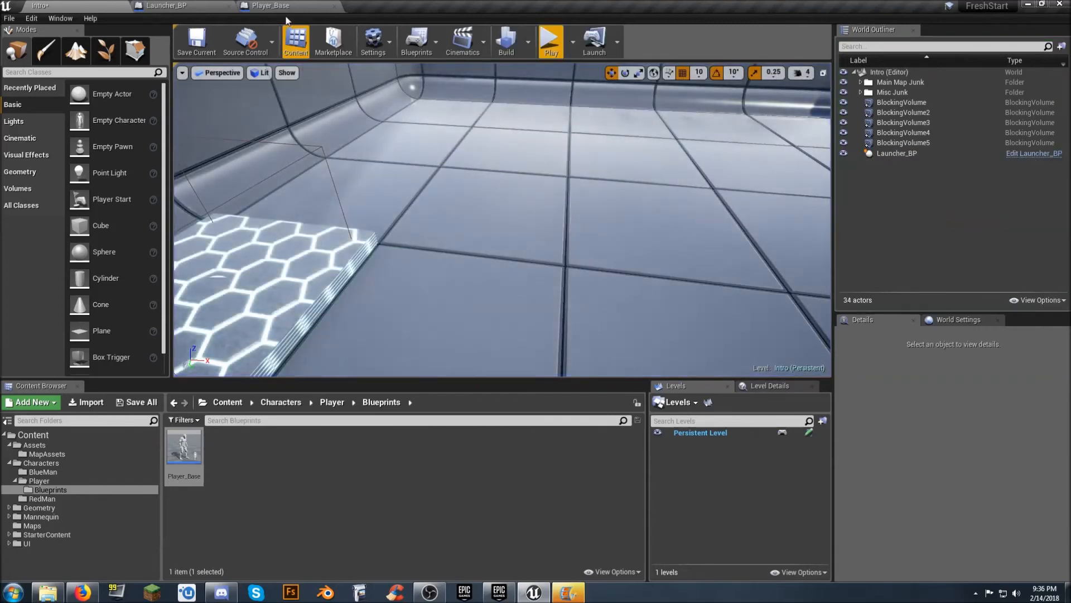
Raise the Launch Character node's Z launch velocity to 1500 in Player_Base, compile and save it, and return to the Intro level.
click(282, 7)
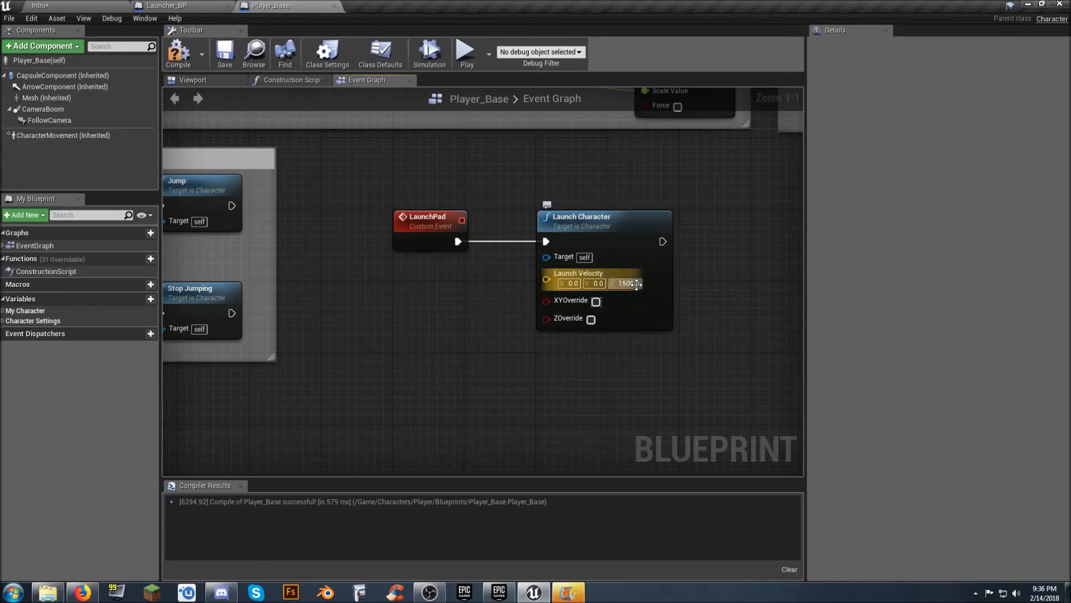
click(183, 60)
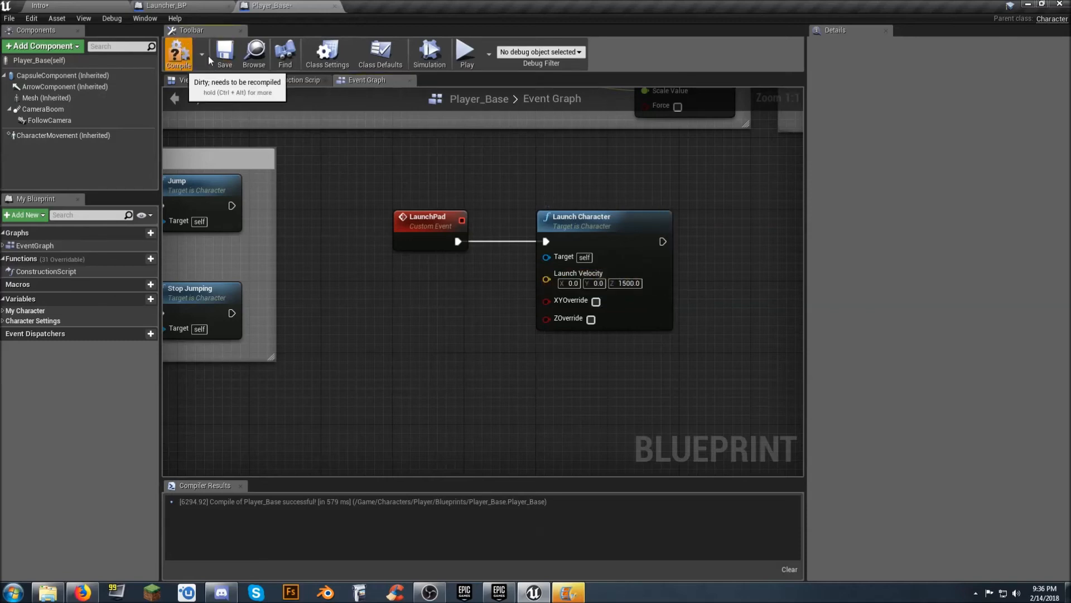
click(225, 53)
click(84, 5)
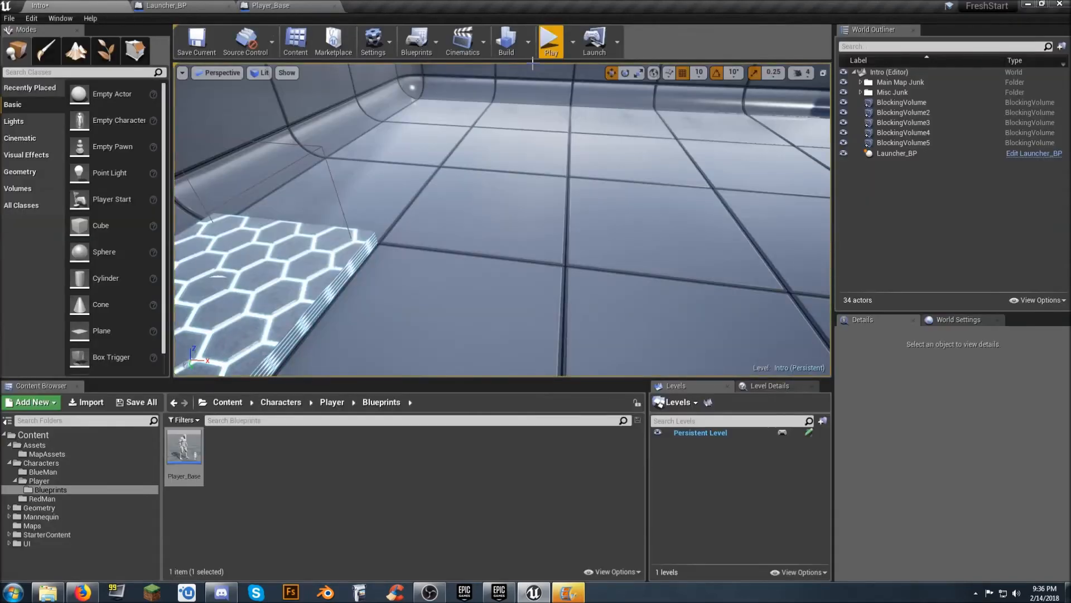
Play-test the launch pad with the 1500 launch velocity, running between the walled rooms, and end the session.
click(550, 40)
key(w)
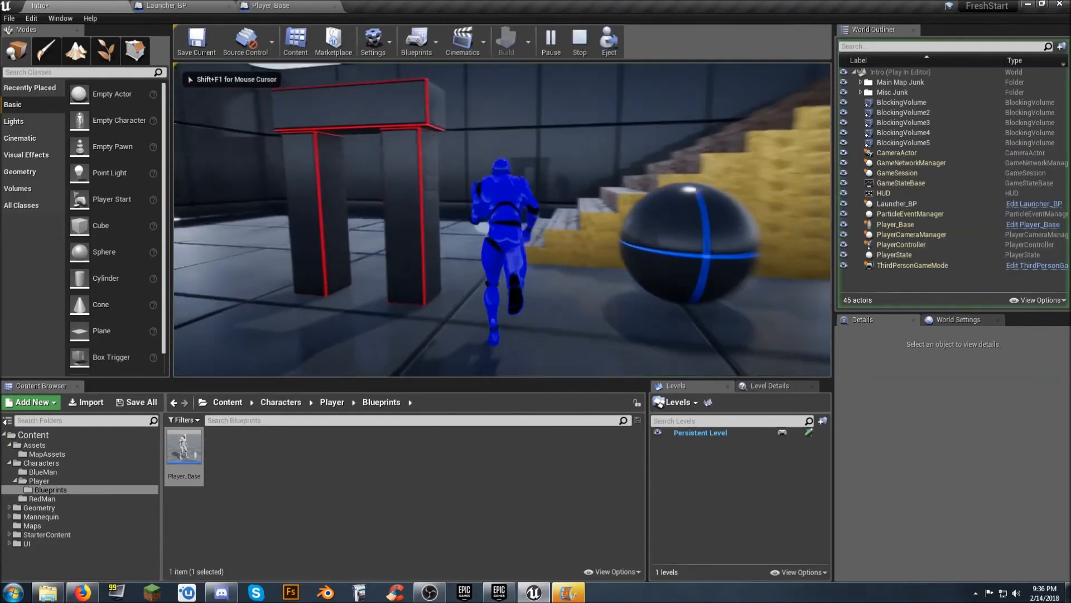
key(w)
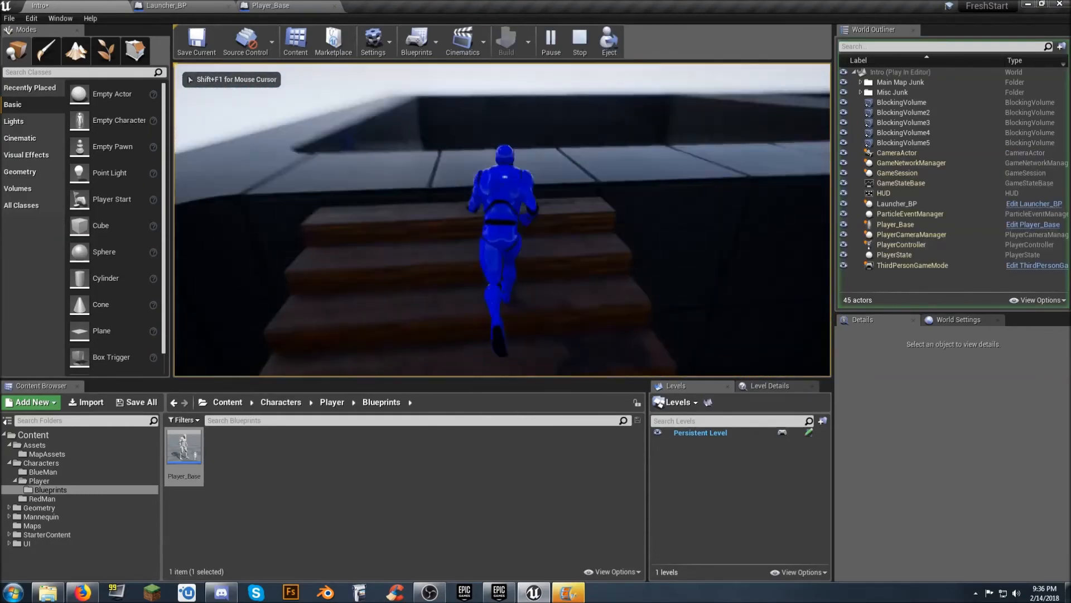
key(w)
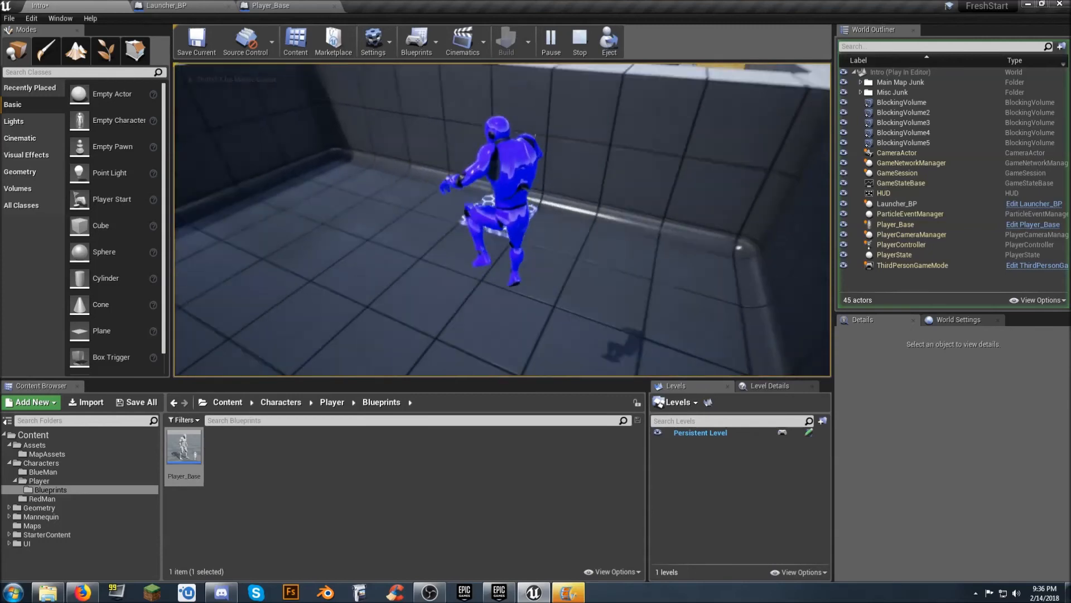
key(w)
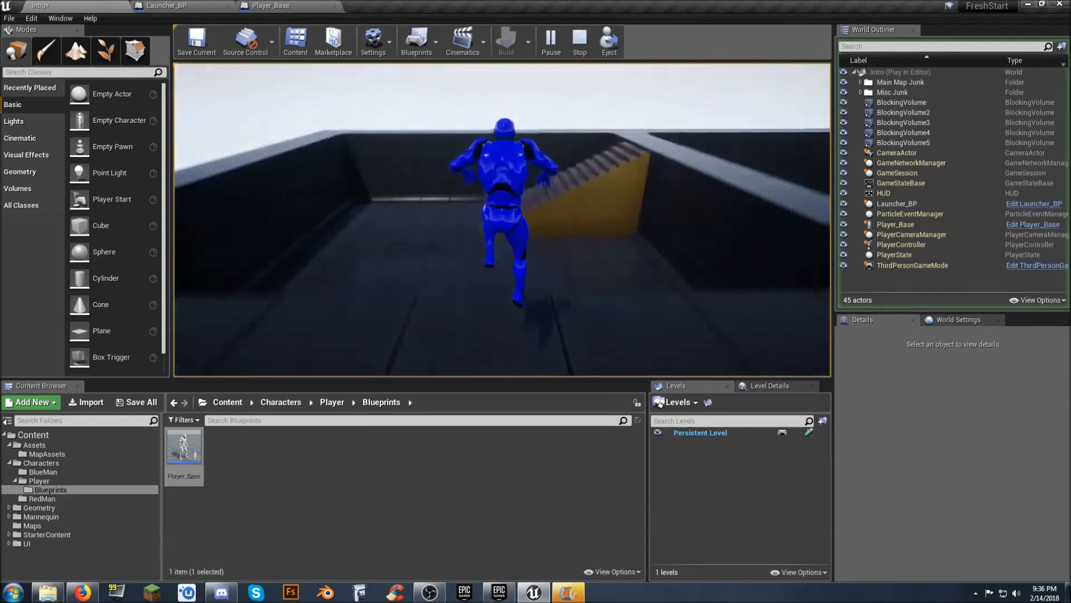
key(w)
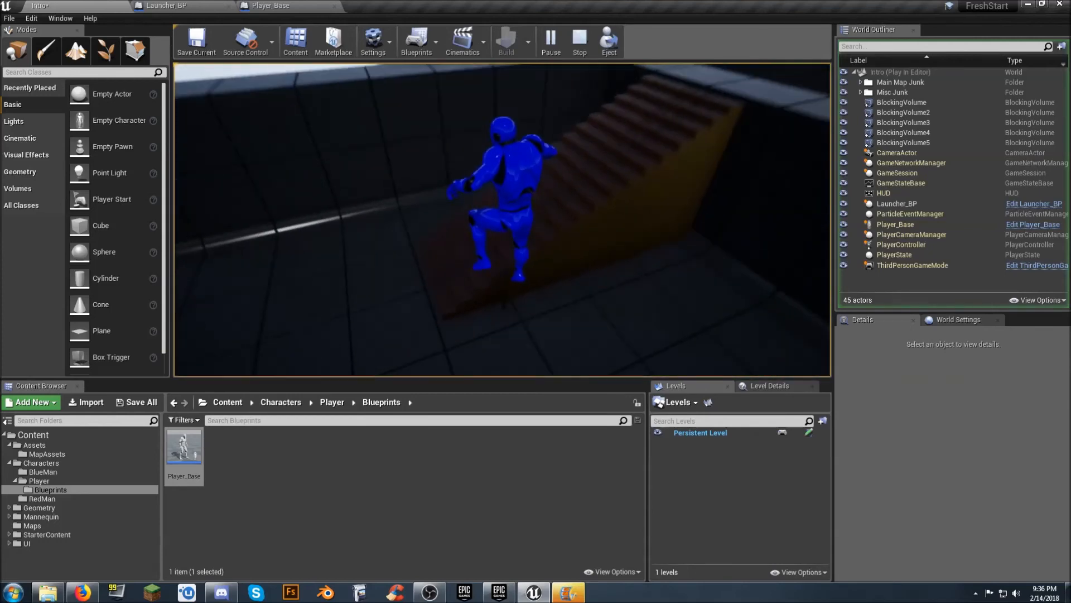
key(w)
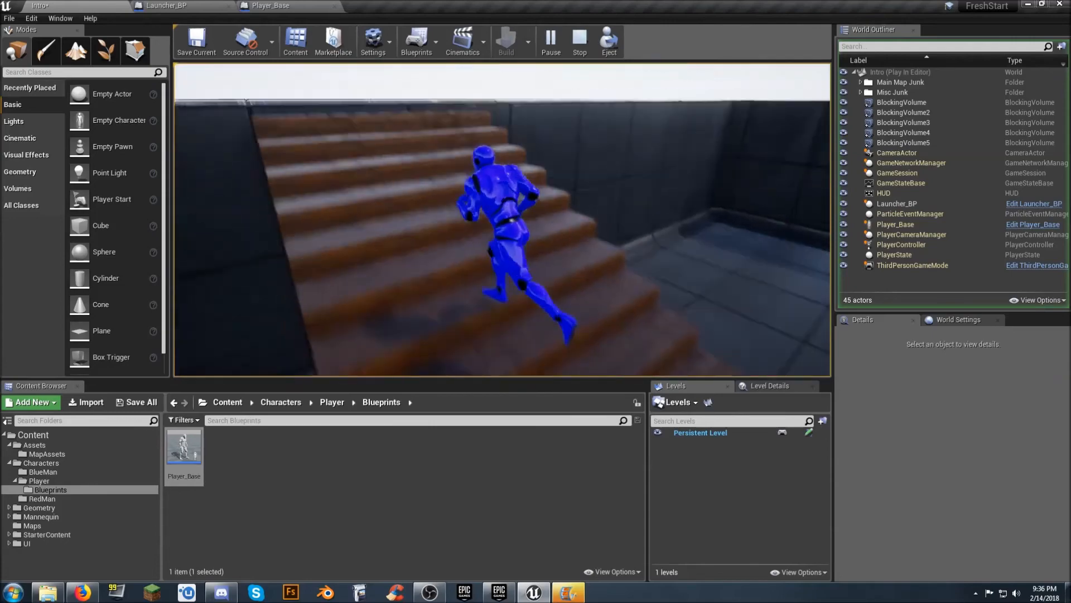
key(w)
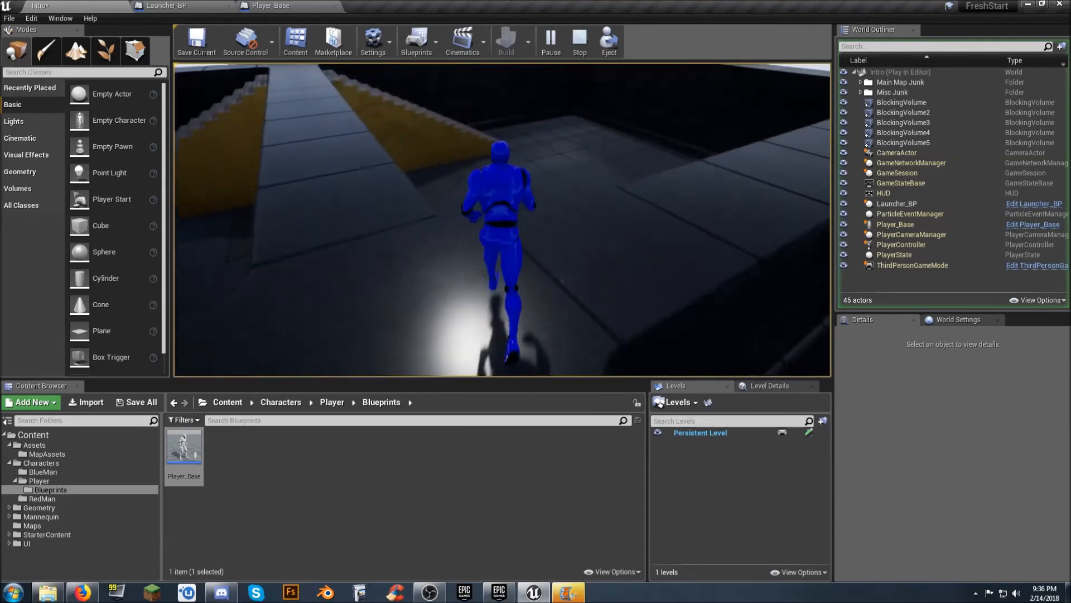
key(Escape)
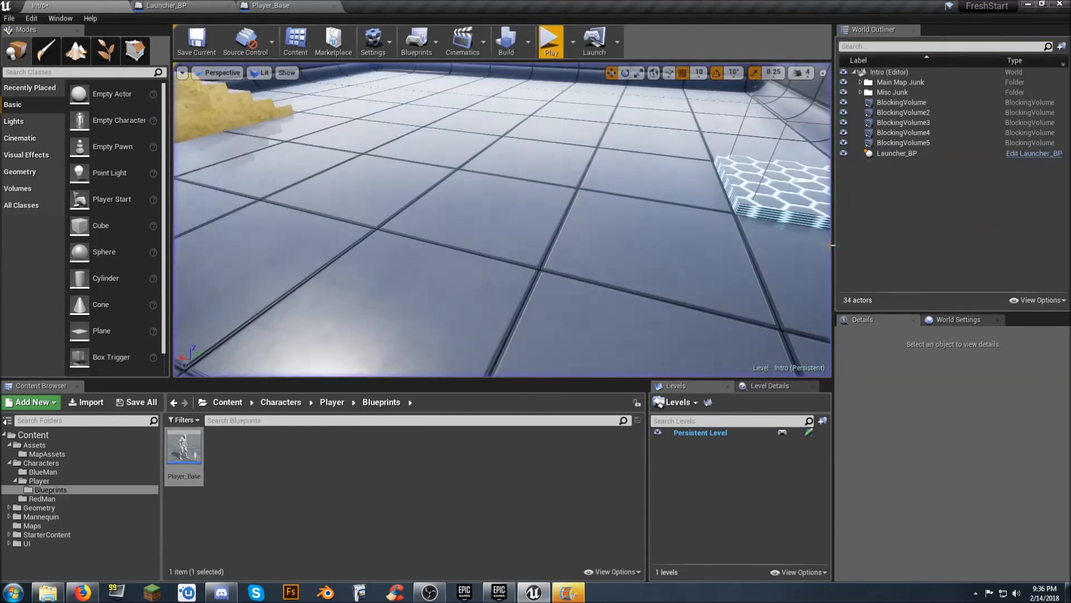
Duplicate the Launcher_BP actor and move the copy along Y to about 114, into the neighbouring room.
key(s)
right_drag(428, 206, 553, 223)
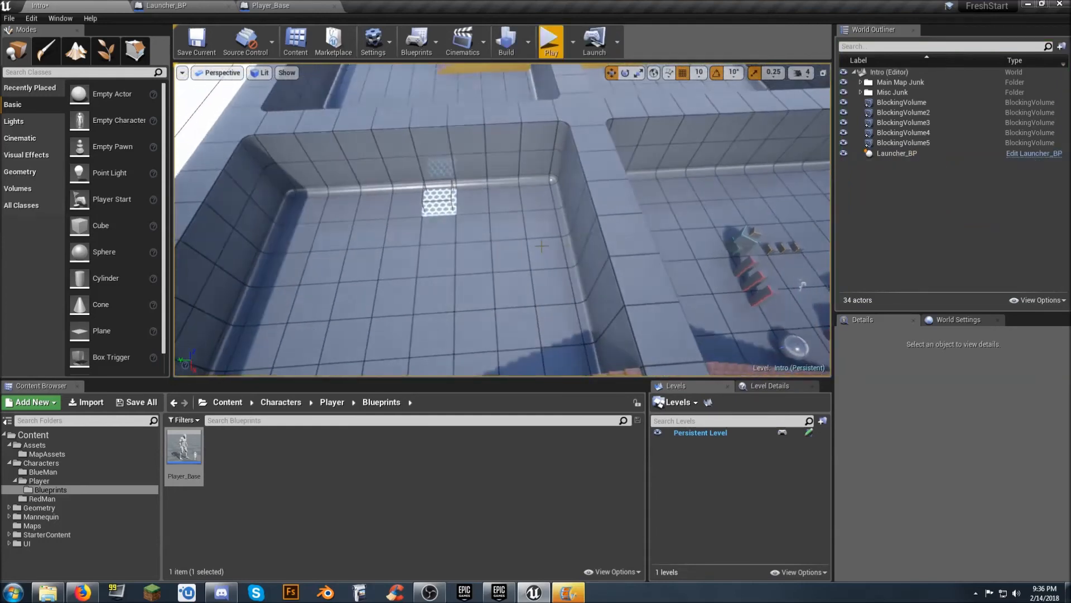
click(441, 207)
right_drag(490, 204, 492, 207)
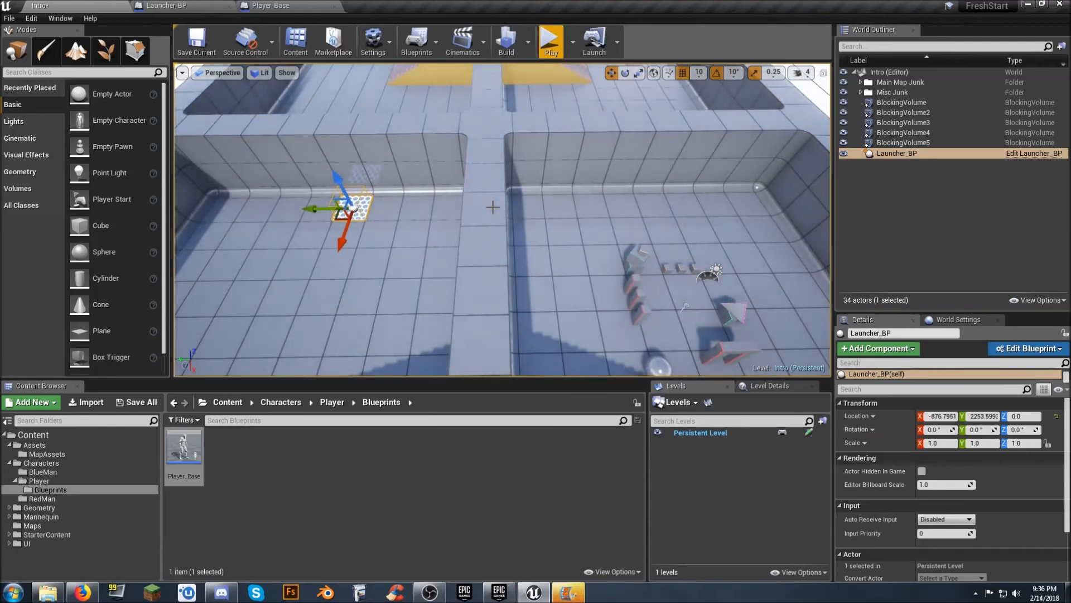
key(ctrl+w)
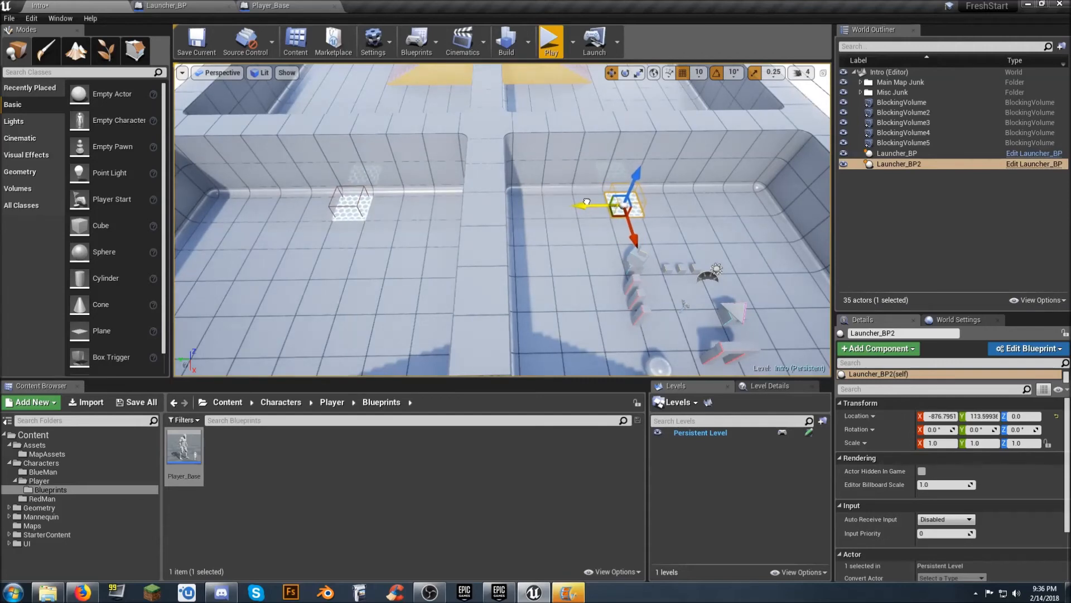
Duplicate both launch pads together and move the copies along X to about -1617, across the dividing wall into the opposite rooms.
ctrl+click(357, 213)
right_drag(357, 214, 224, 235)
right_drag(502, 215, 458, 211)
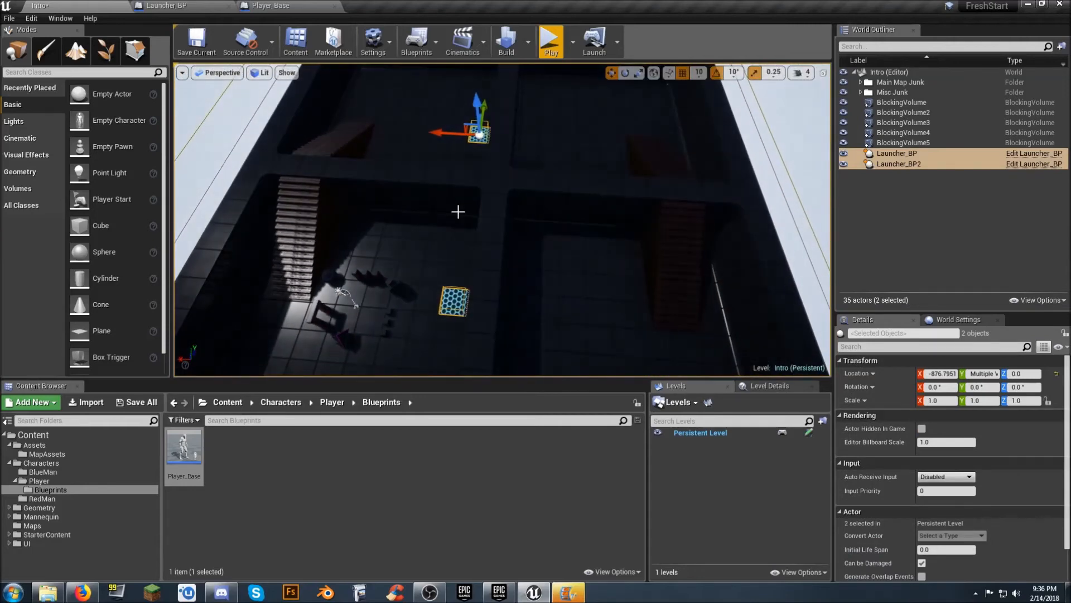
key(ctrl+w)
drag(410, 298, 469, 301)
right_drag(468, 301, 447, 279)
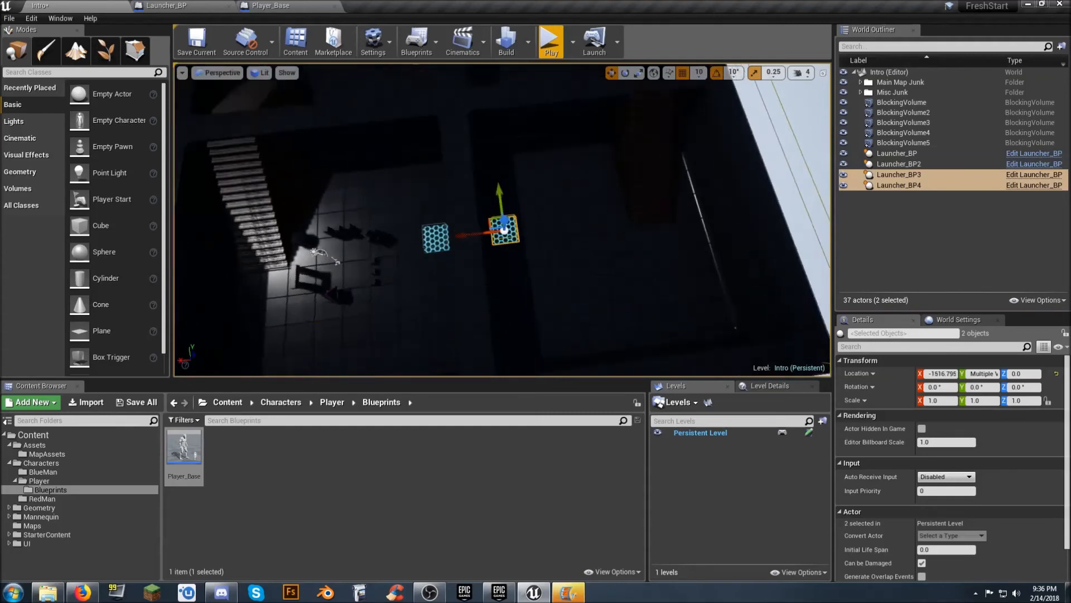
Shift the two copied launch pads along X to about -1507, close against the dividing wall.
key(f)
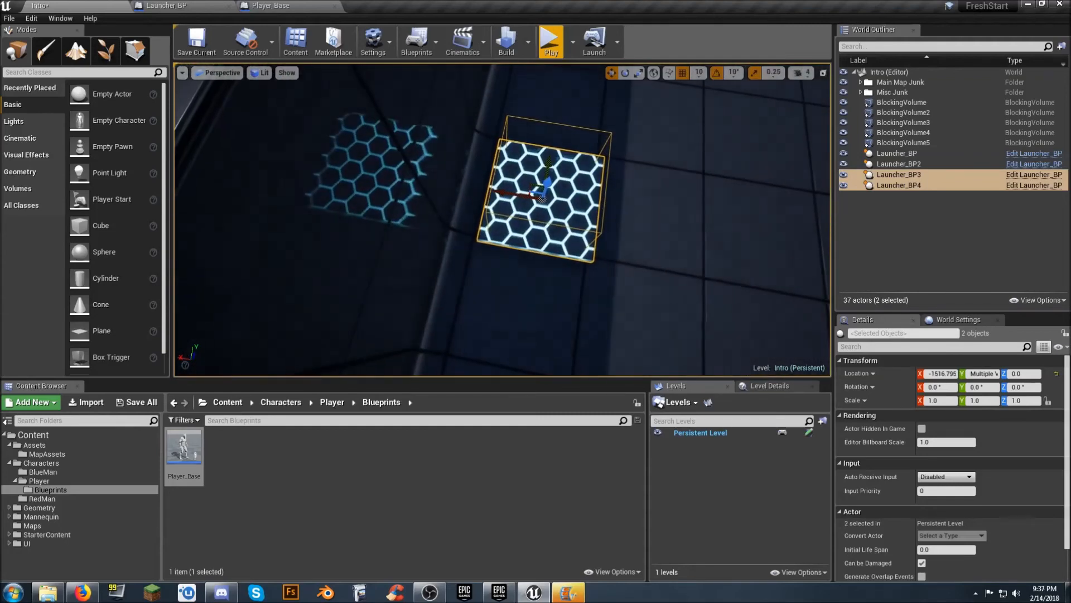
drag(503, 194, 498, 193)
right_drag(498, 193, 412, 151)
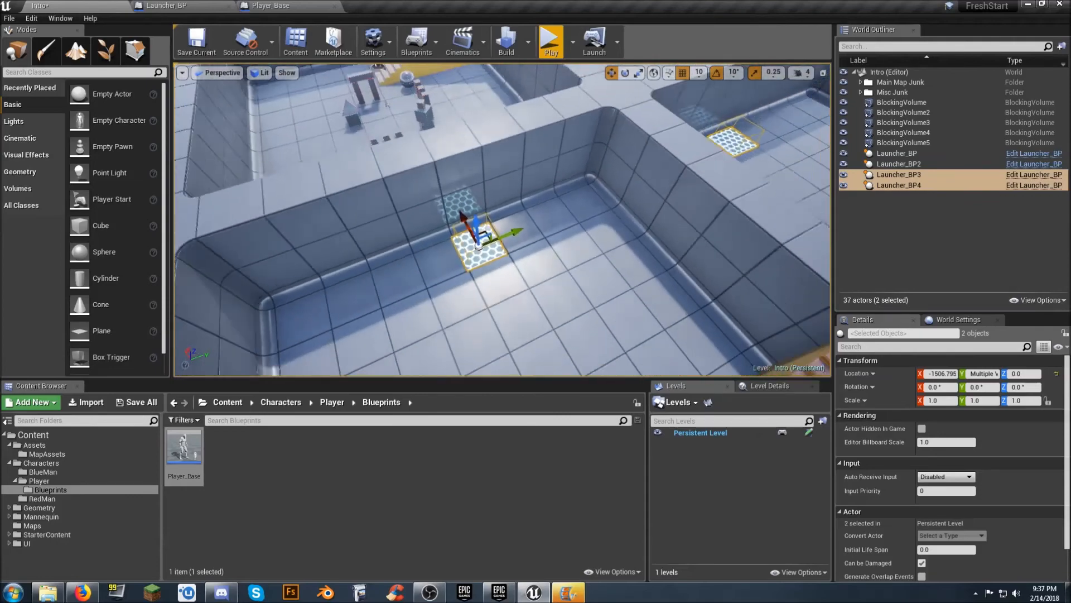
Play-test the four launch pads by running onto them and launching between the rooms, and end the session.
click(551, 42)
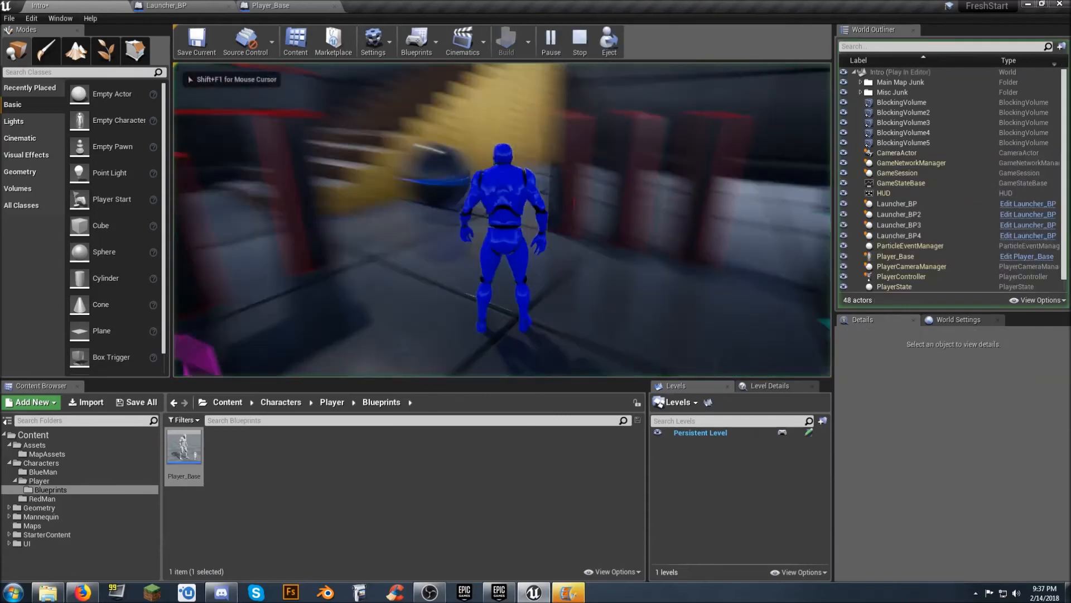
key(w)
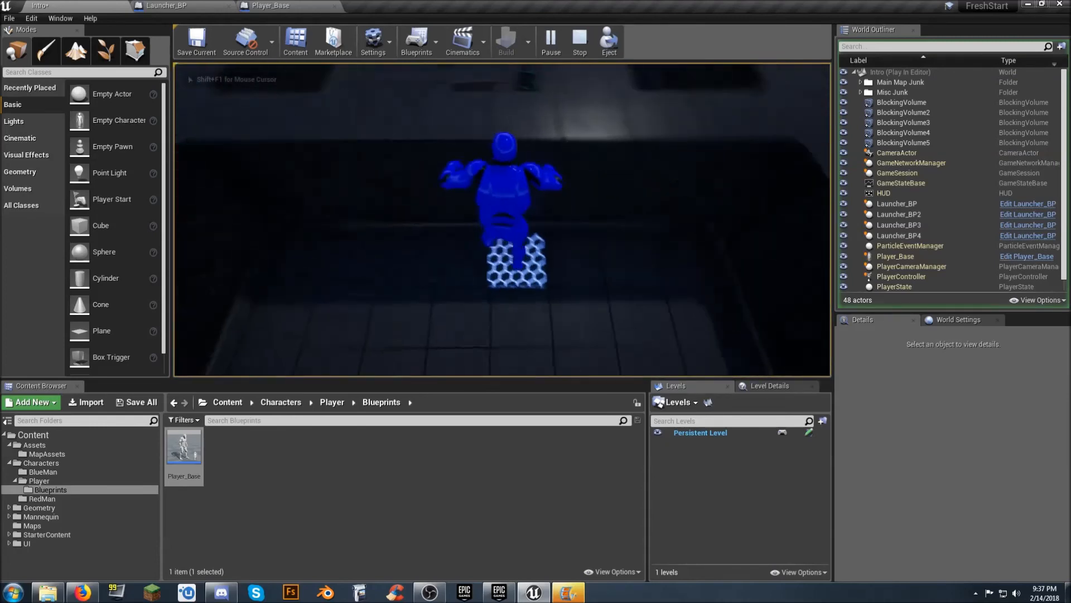
key(w)
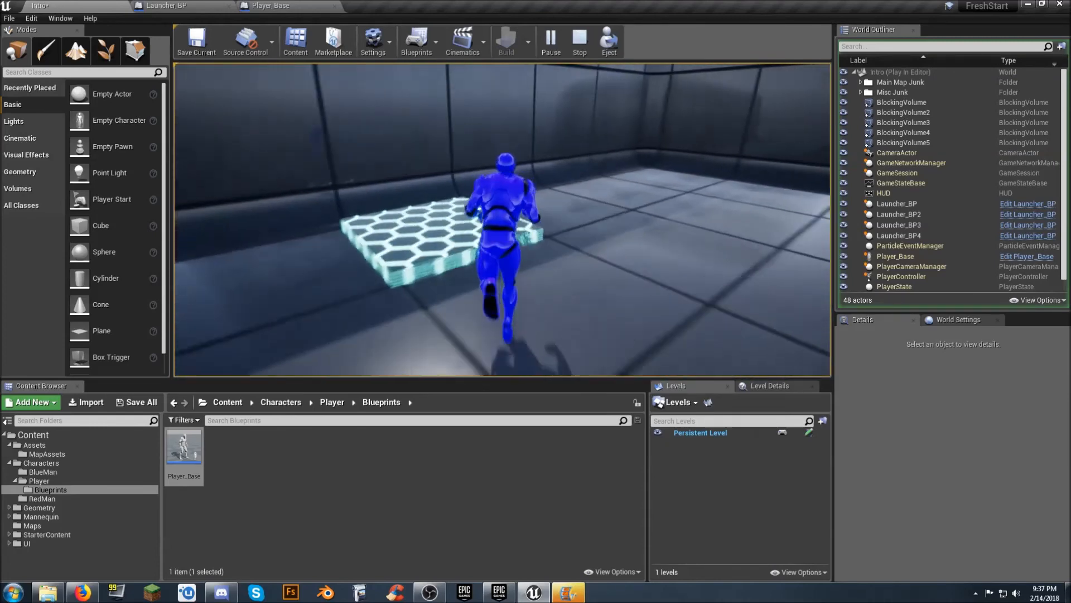
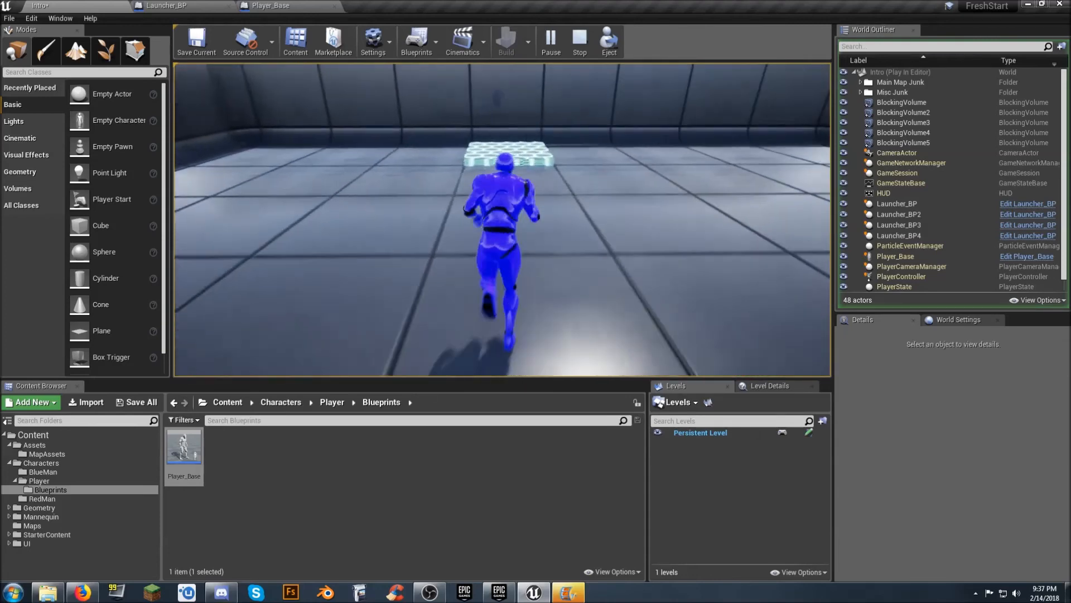
key(w)
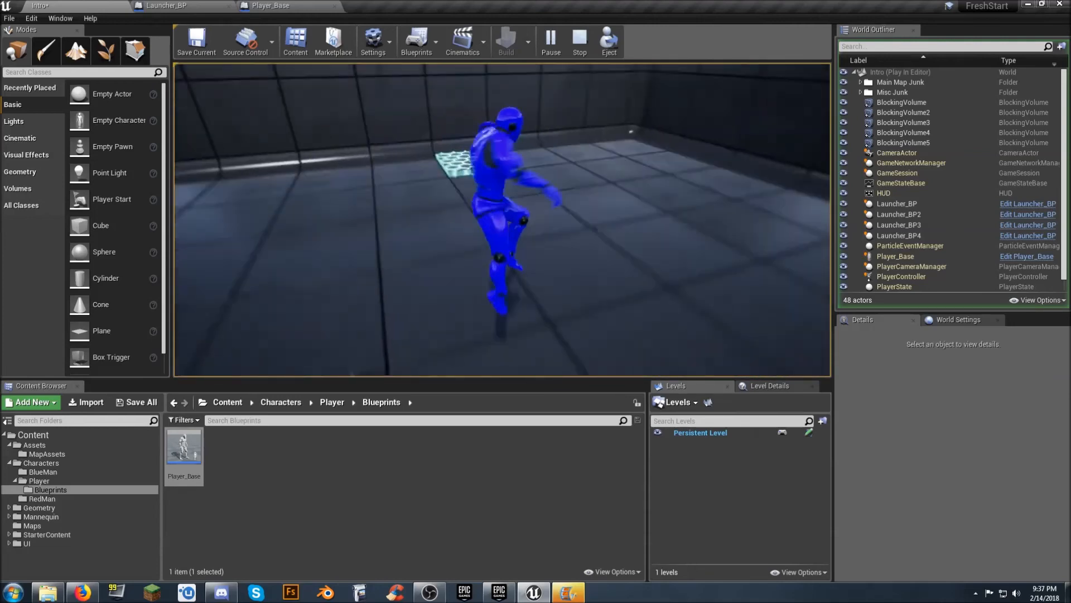
key(w)
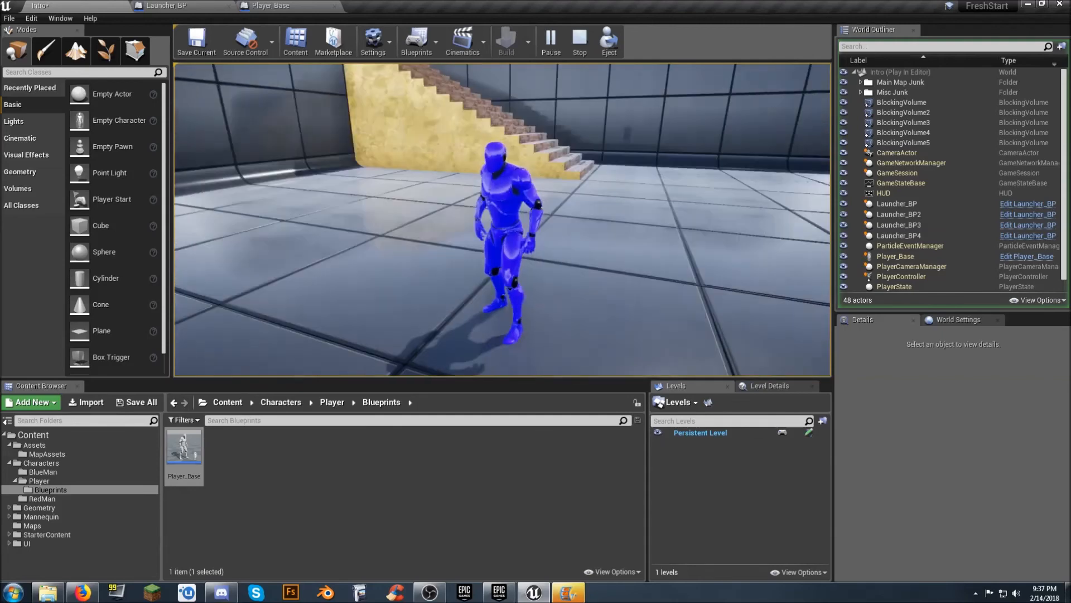
key(w)
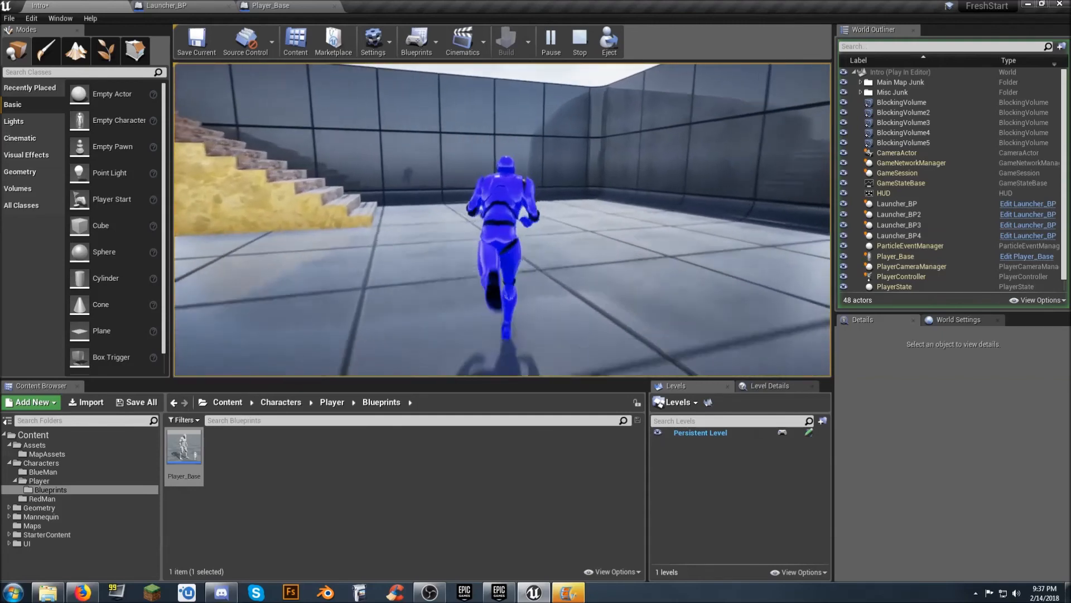
key(Escape)
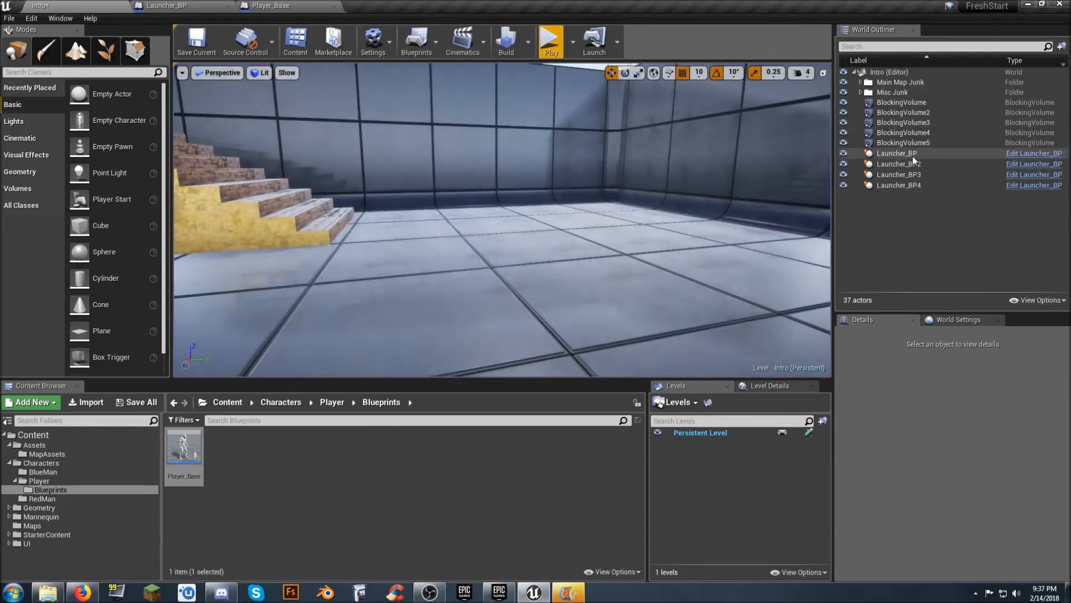
Move the five BlockingVolume actors into the Main Map Junk folder and the four Launcher_BP actors into the Misc Junk folder.
click(905, 102)
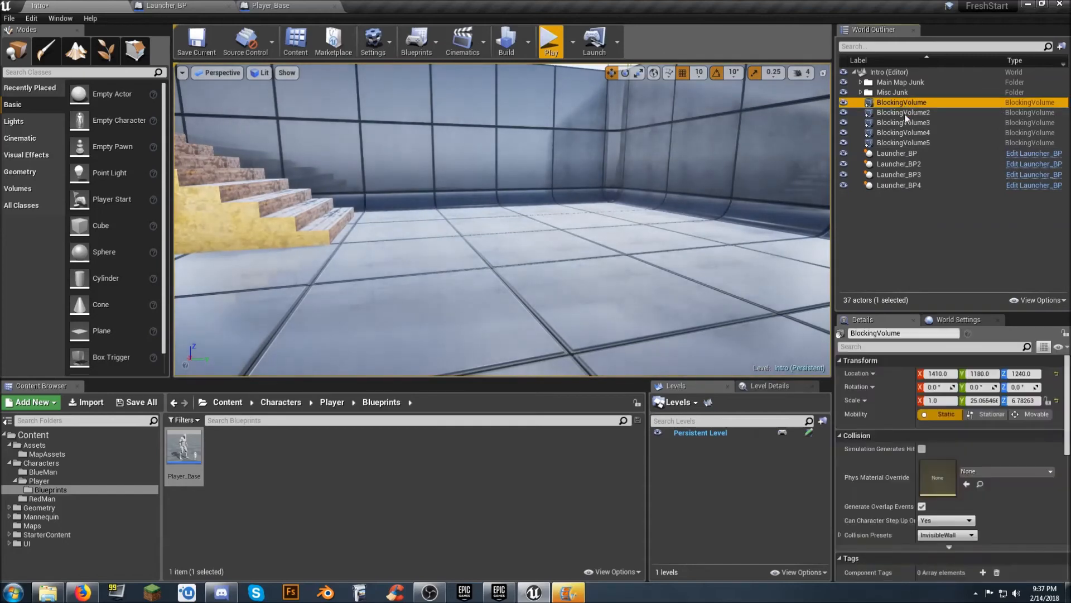
shift+click(908, 143)
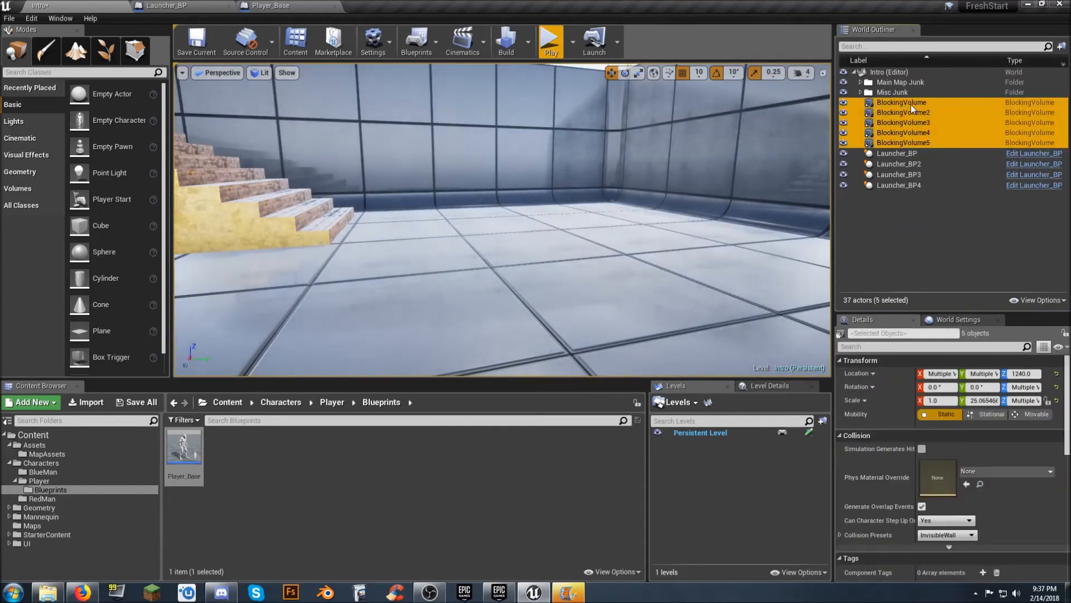
drag(912, 108, 921, 83)
click(897, 102)
shift+click(909, 136)
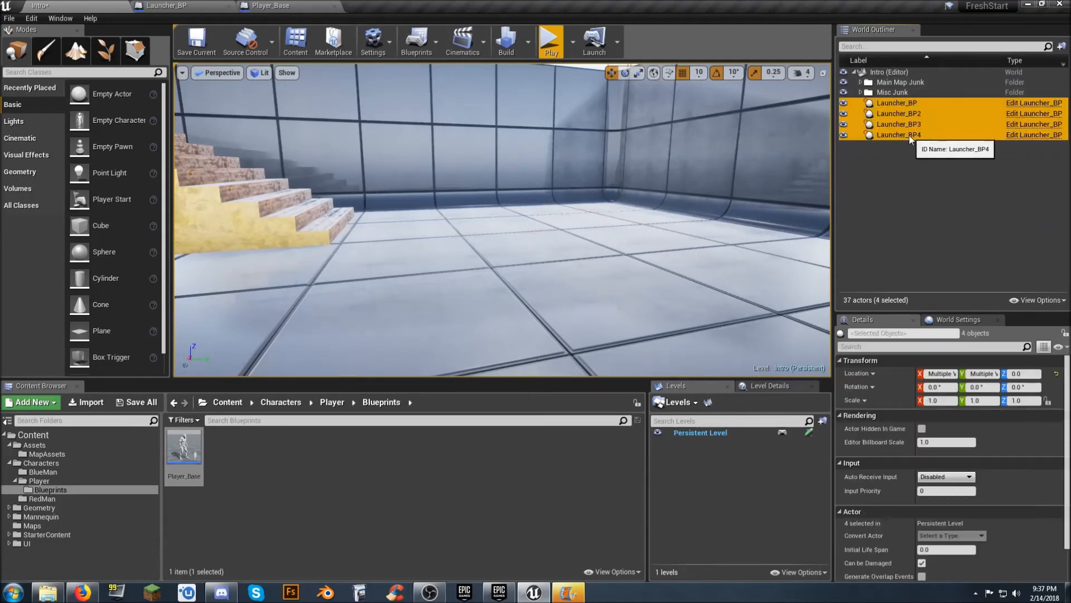
drag(902, 105, 908, 92)
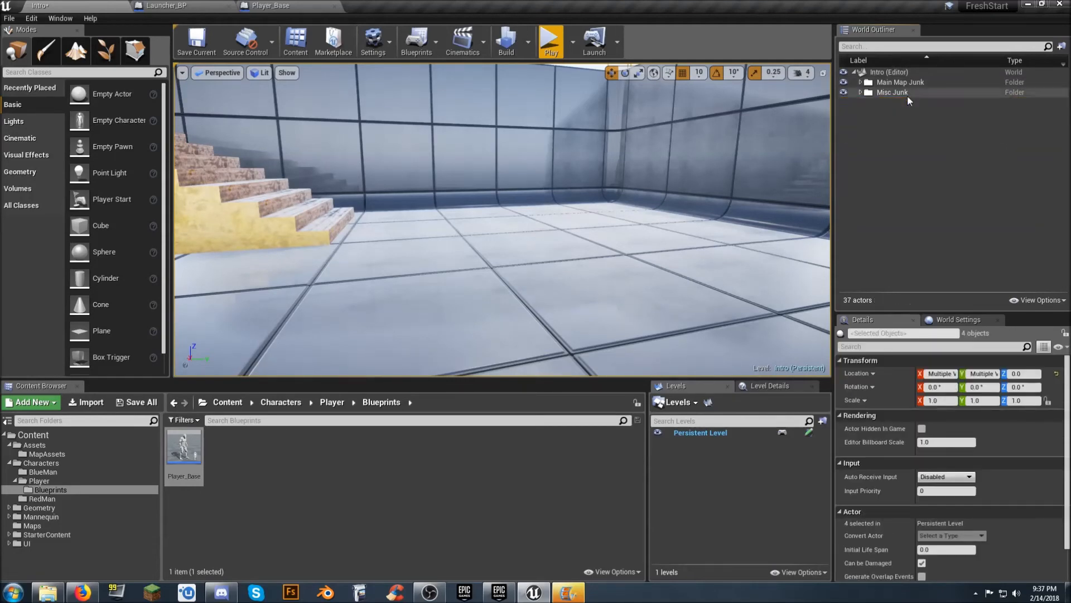
Save the Intro level and close the Launcher_BP and Player_Base blueprint editors.
right_drag(717, 182, 413, 182)
right_drag(497, 206, 484, 270)
key(s)
key(w)
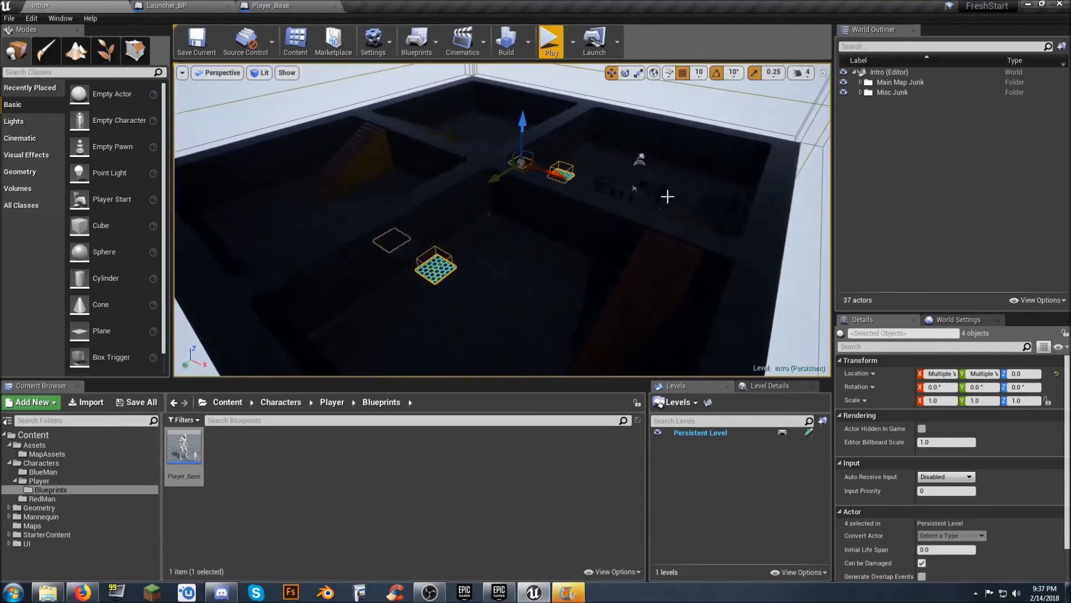
click(137, 403)
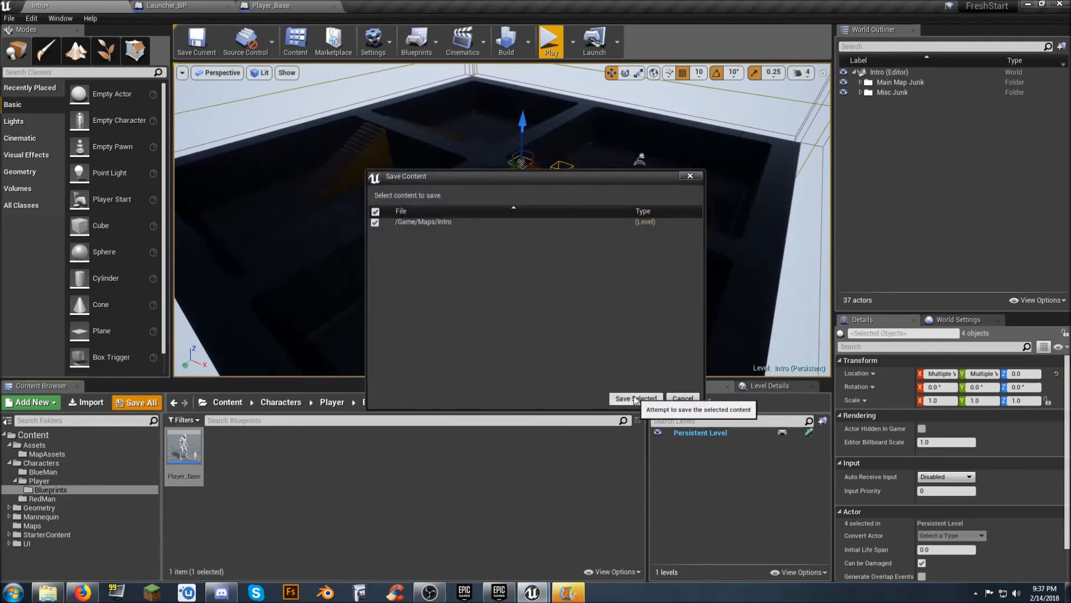
click(635, 398)
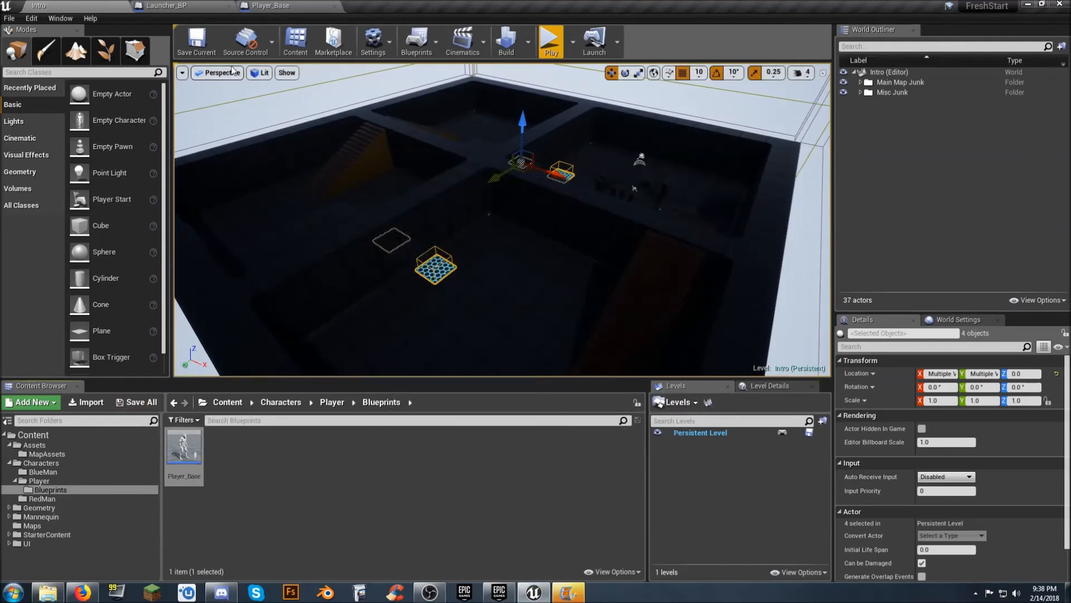
click(230, 5)
click(230, 6)
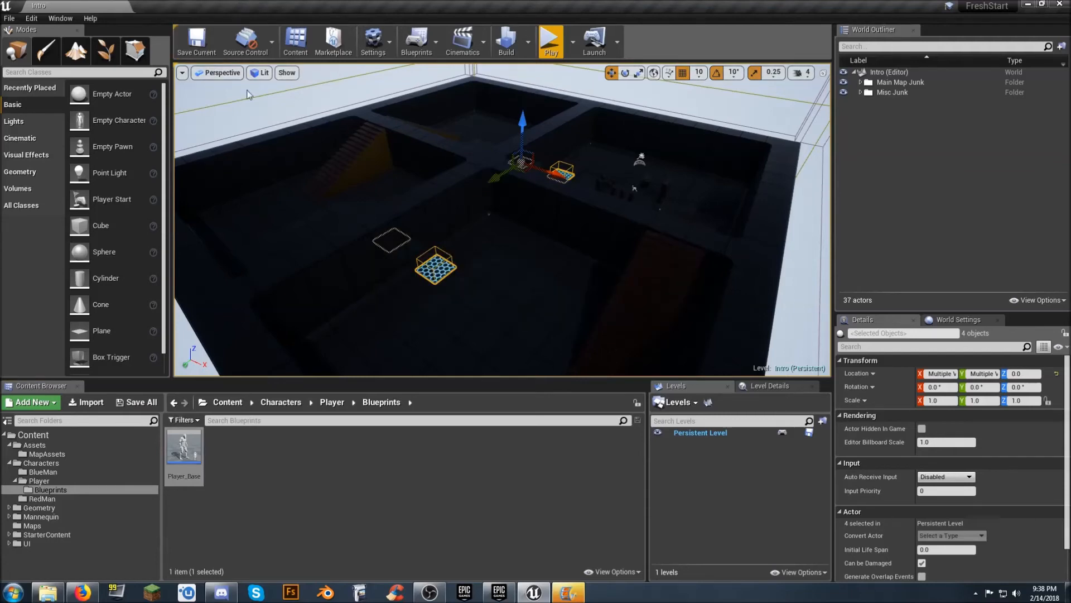
Deselect the launch pads, collapse the Characters and Assets content folders, and display the contents of the Maps folder.
click(459, 486)
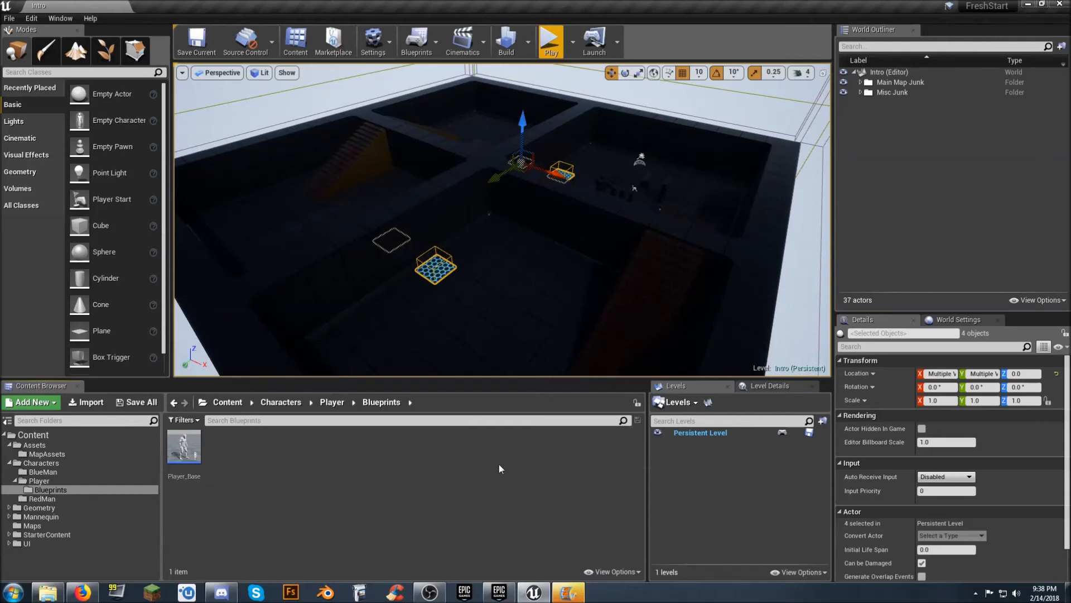
click(889, 75)
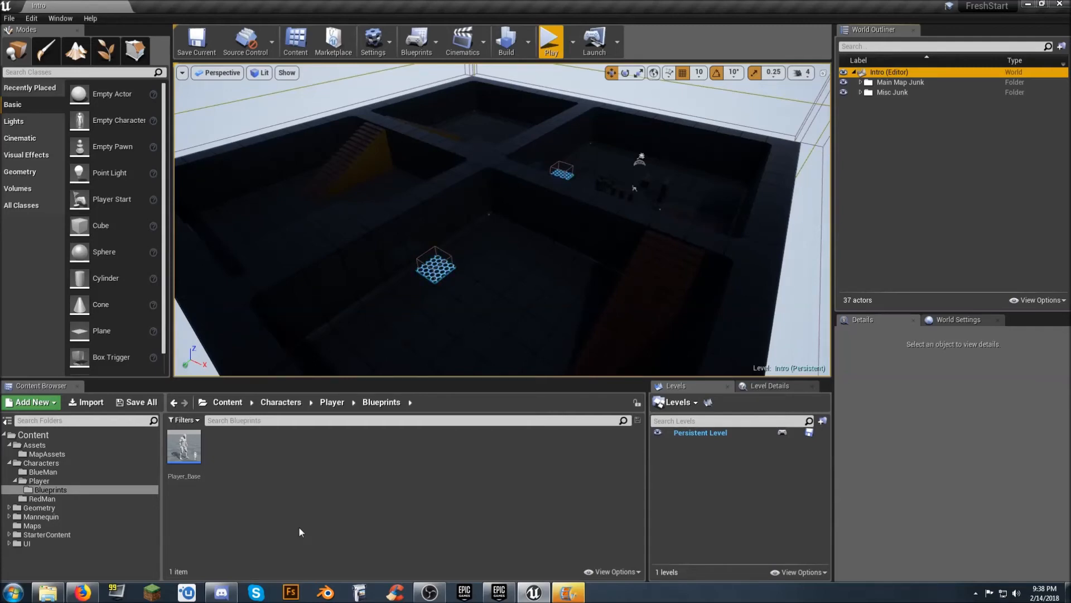
click(14, 481)
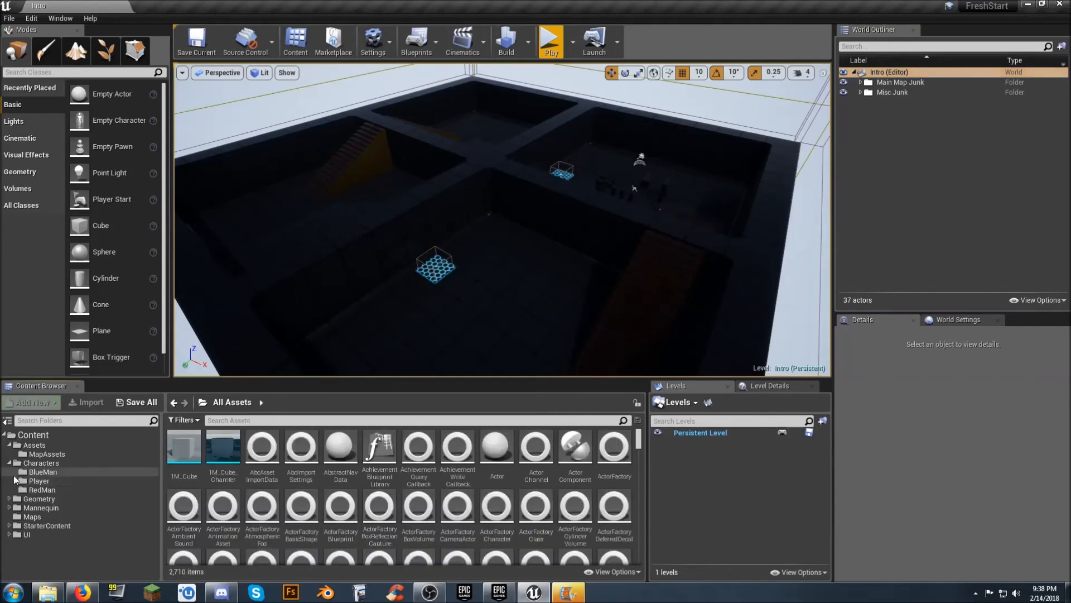
click(9, 463)
click(9, 445)
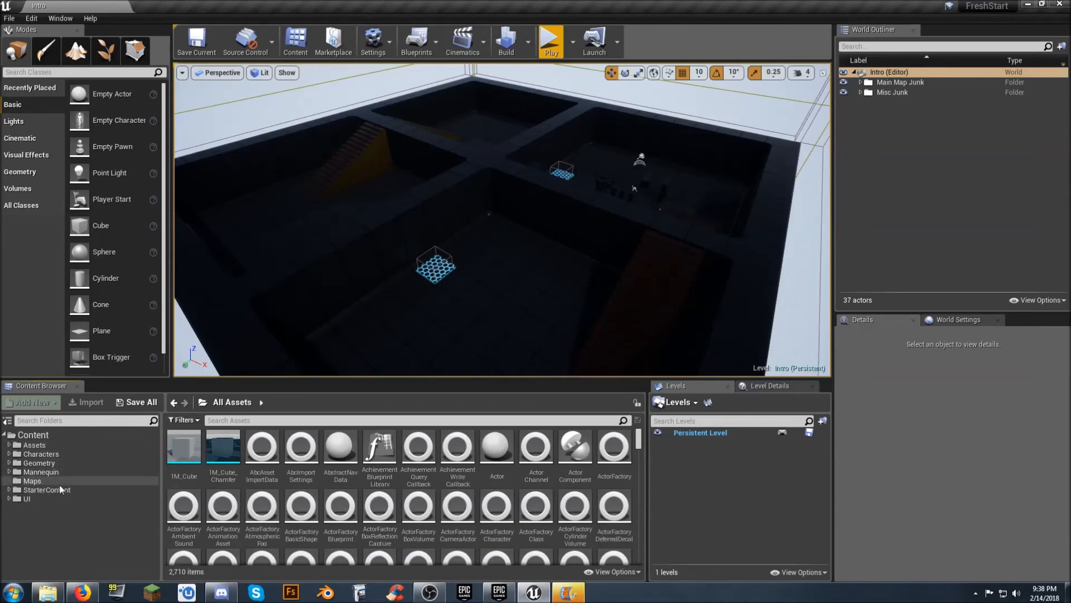
click(33, 435)
click(32, 480)
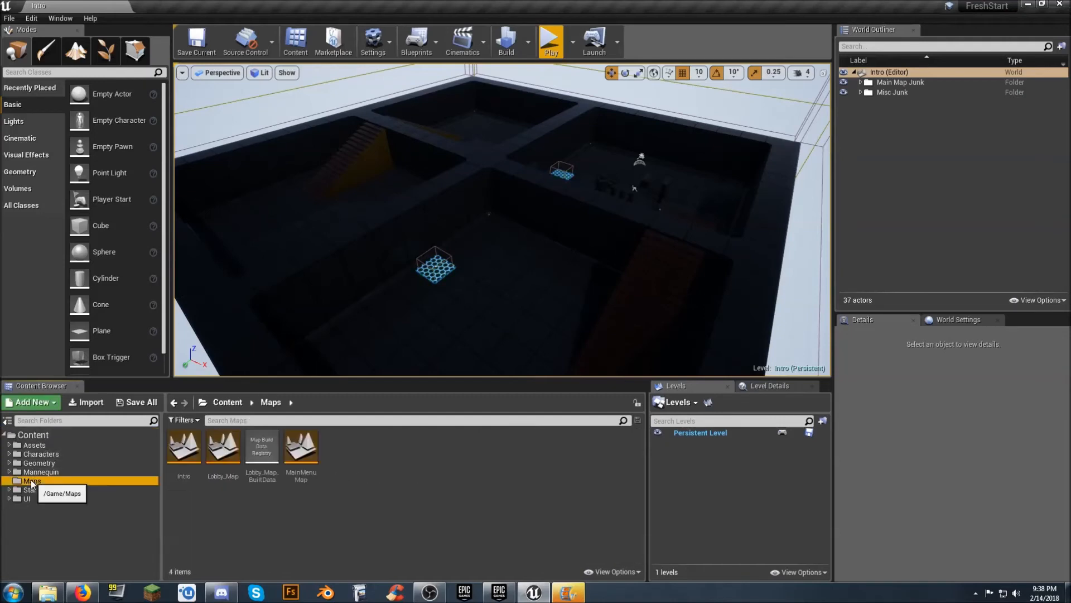
Check the exact name of the Intro map asset without renaming it.
click(186, 477)
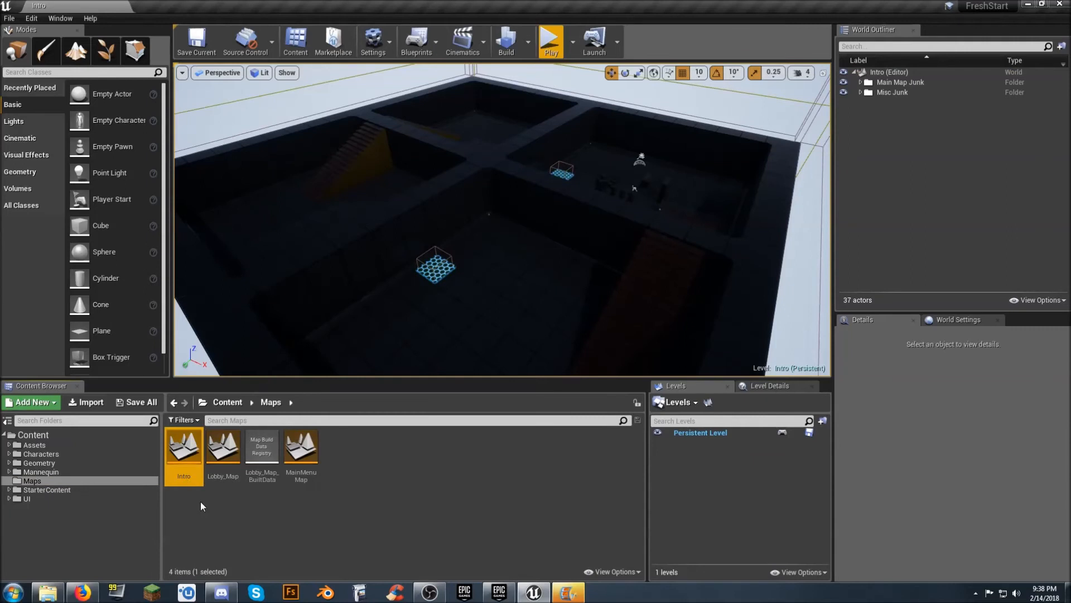
key(F2)
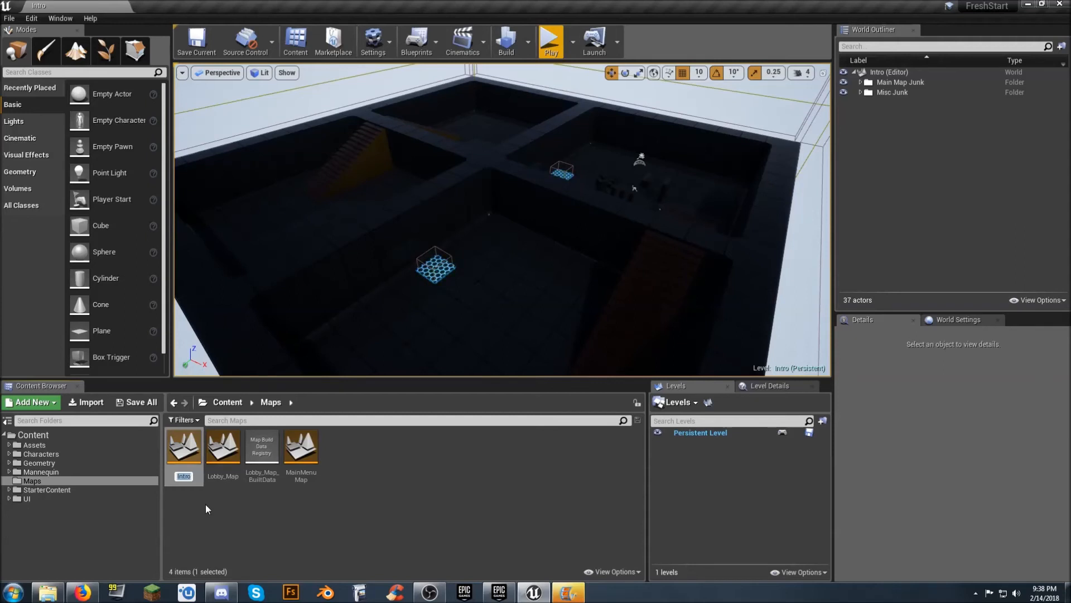
click(205, 504)
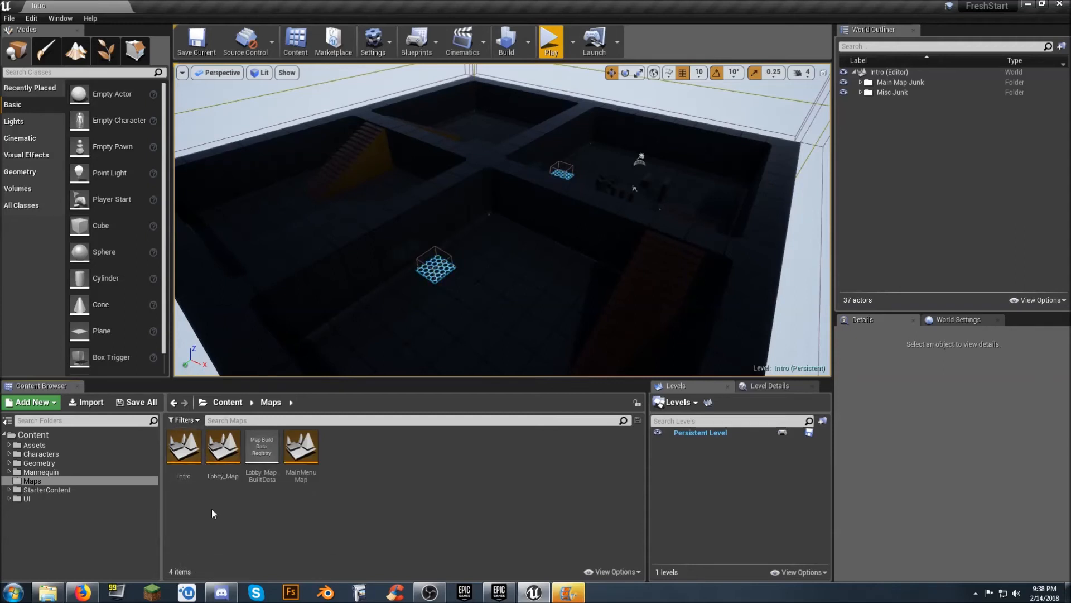
Open the MainMenu_W widget from the UI/Widgets folder and show its event graph.
click(9, 498)
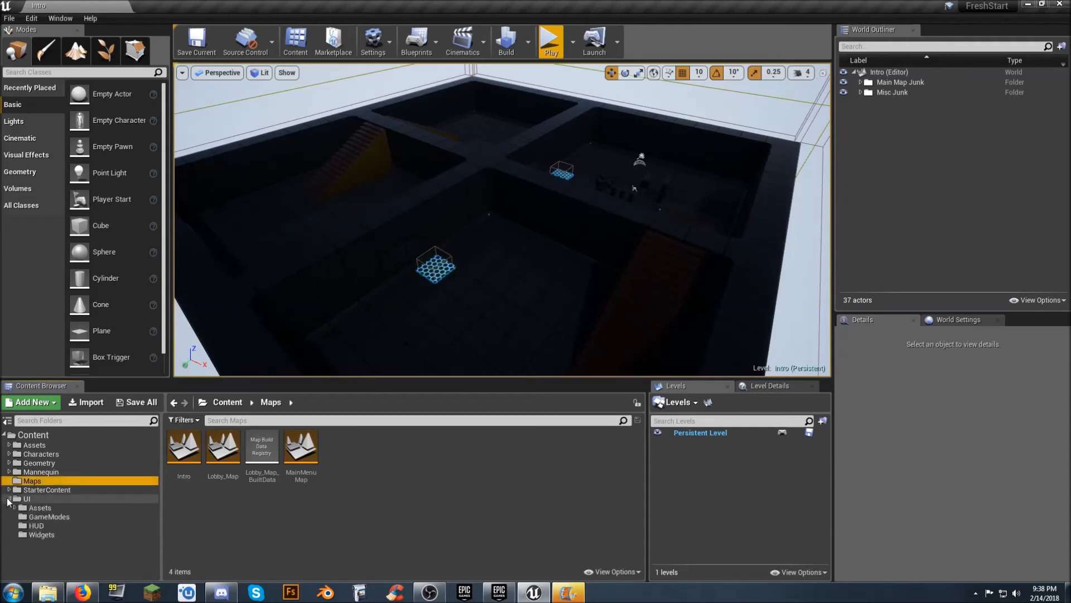
click(32, 535)
click(200, 523)
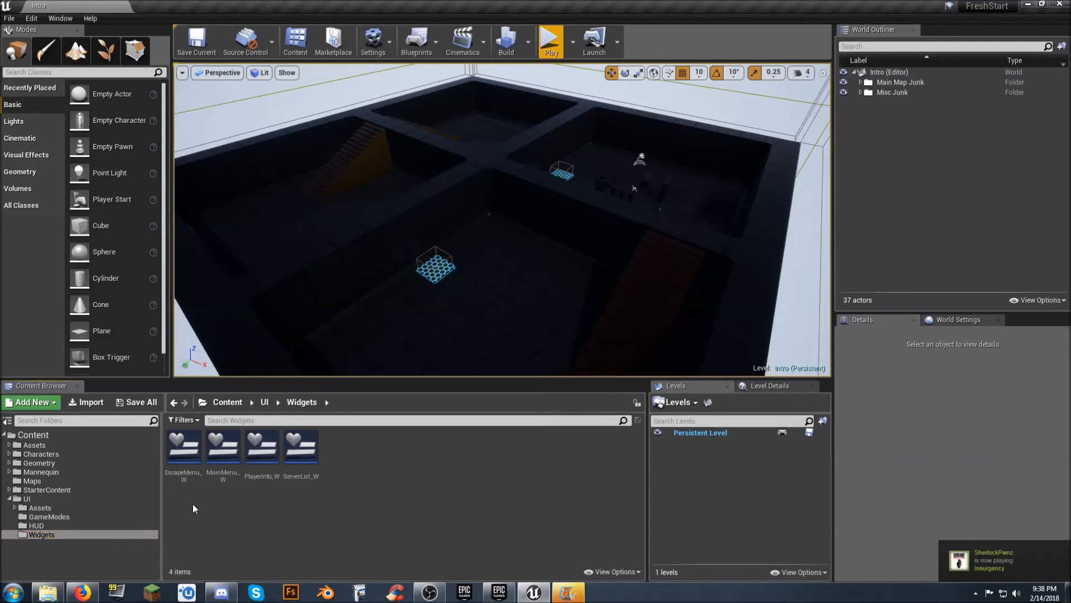
double_click(223, 457)
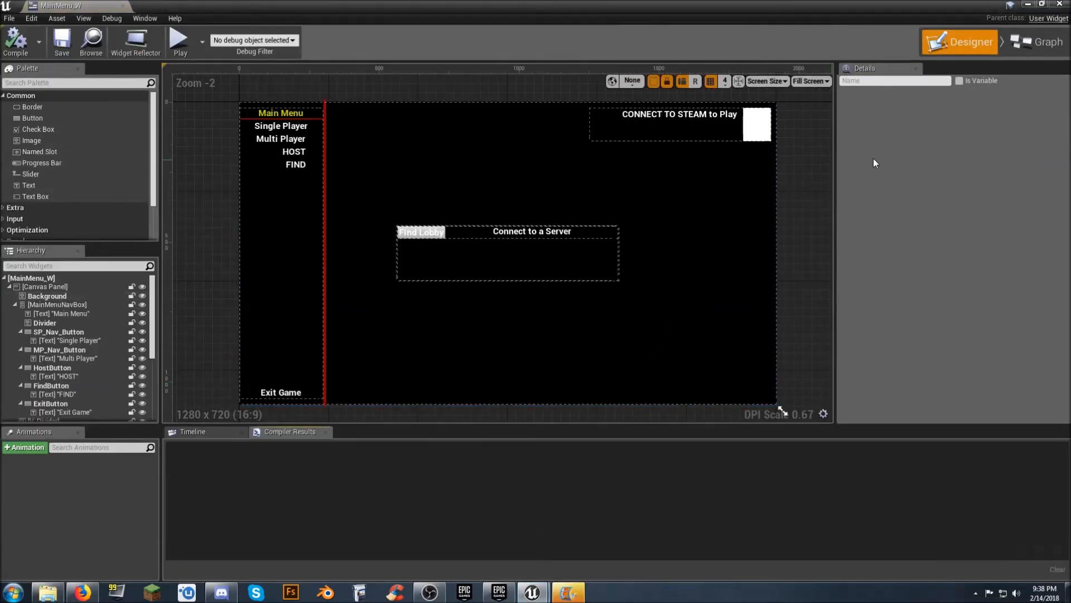
click(1030, 44)
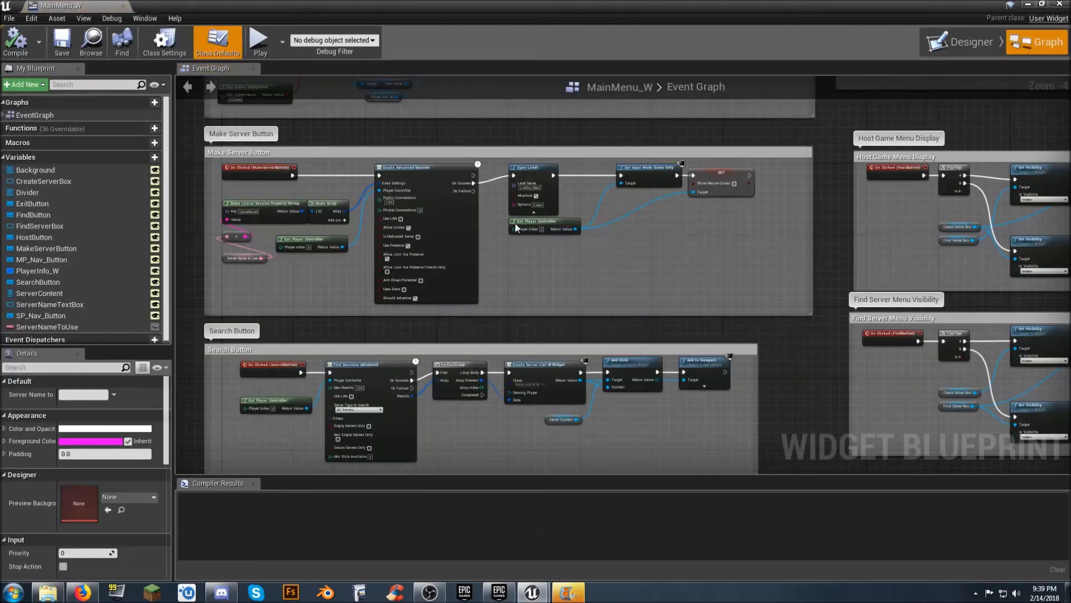
Set the Open Level node's level name to Intro in the Make Server Button section.
scroll(529, 179, up, 3)
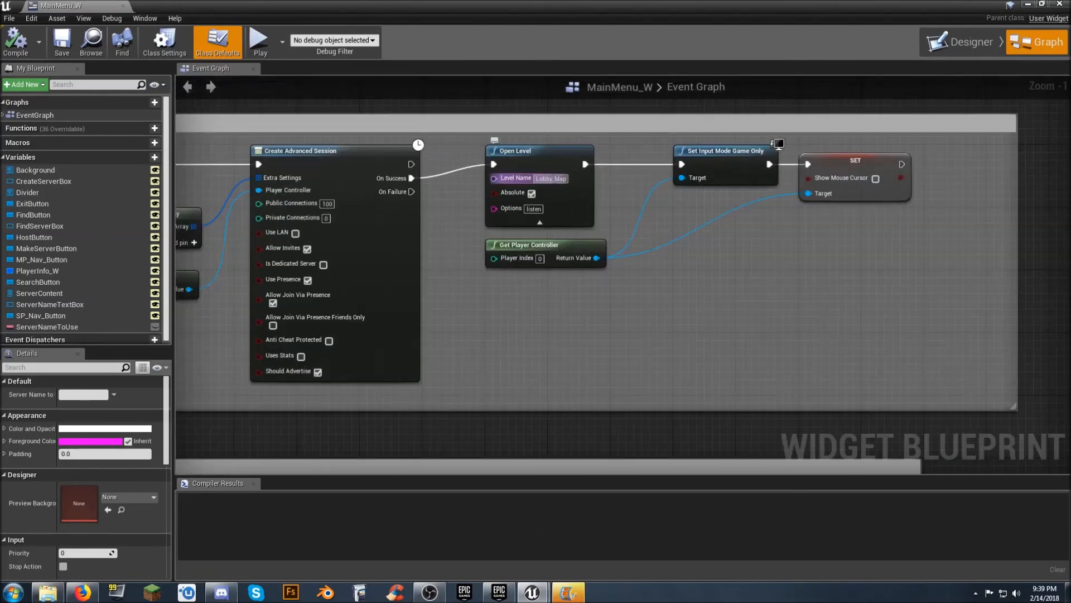
click(553, 179)
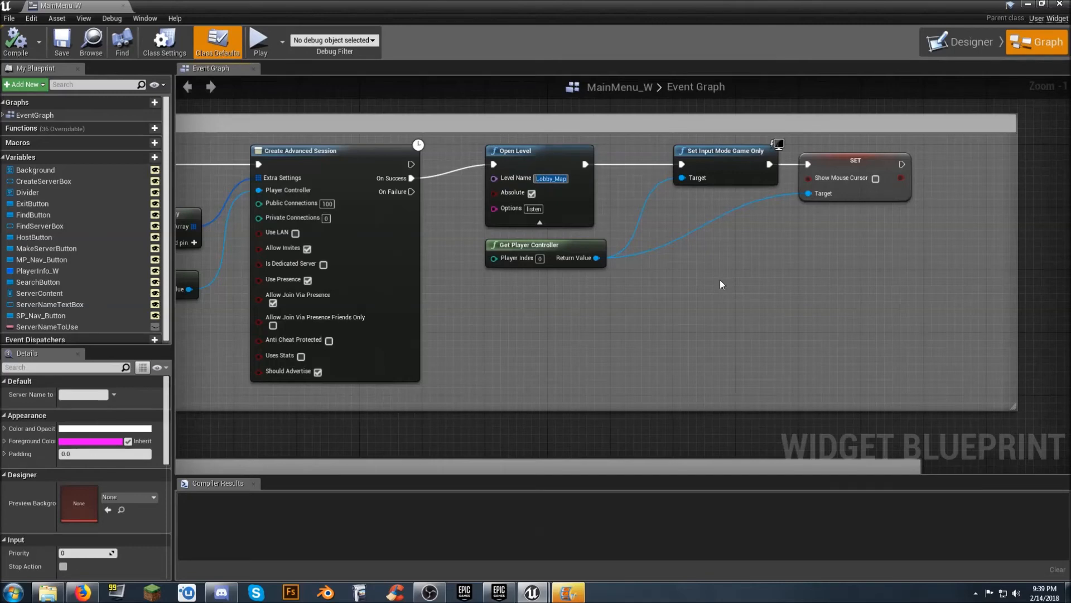
text(Intro)
key(Return)
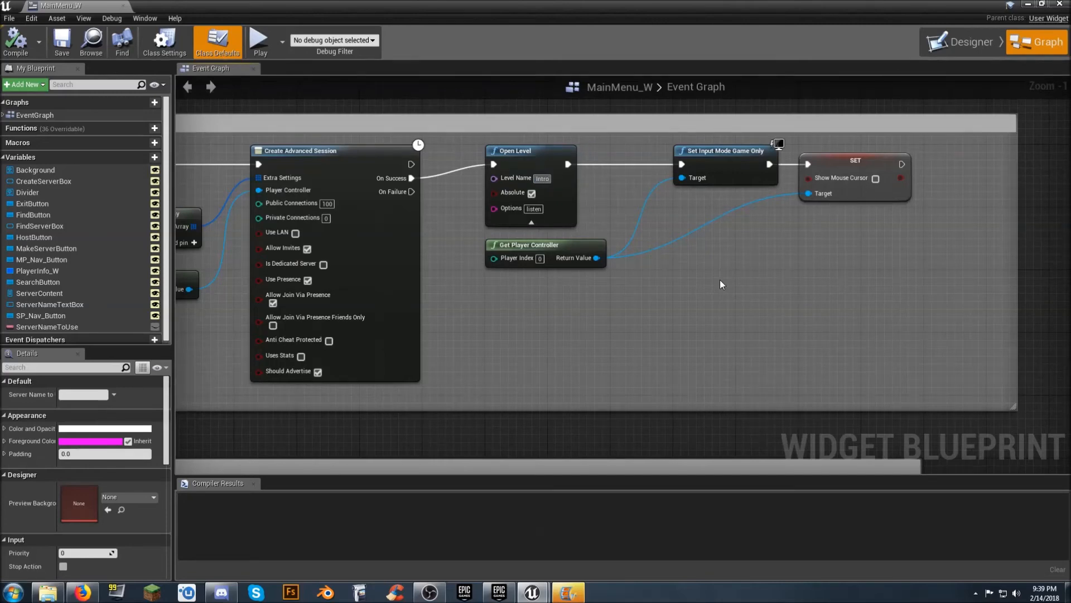
Set the Open Level node's level name to Intro in the Single Player Button section.
scroll(768, 277, down, 4)
right_drag(791, 279, 152, 411)
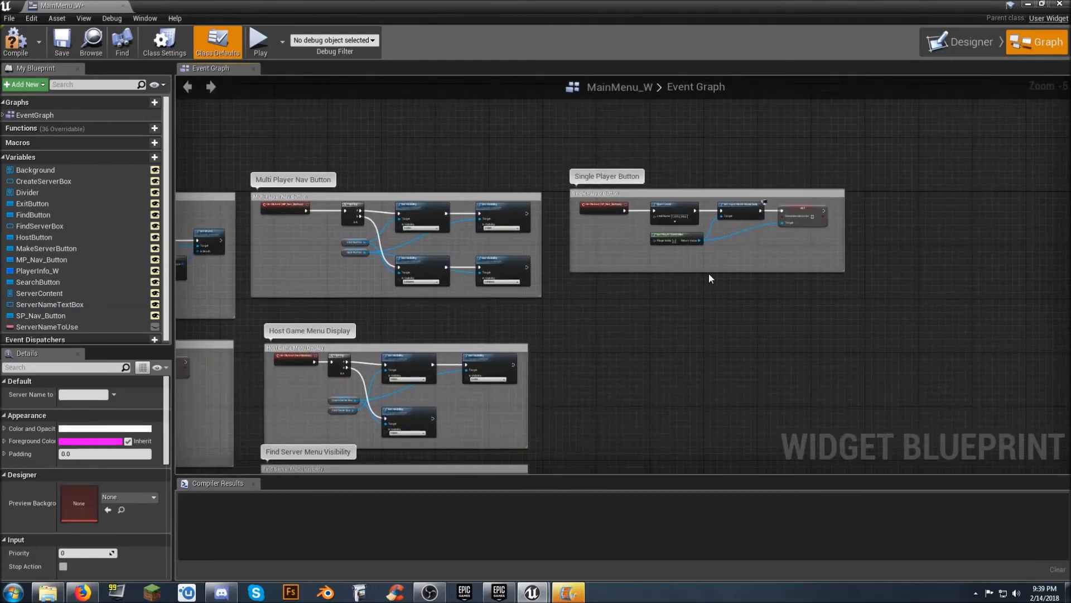
right_drag(675, 285, 546, 302)
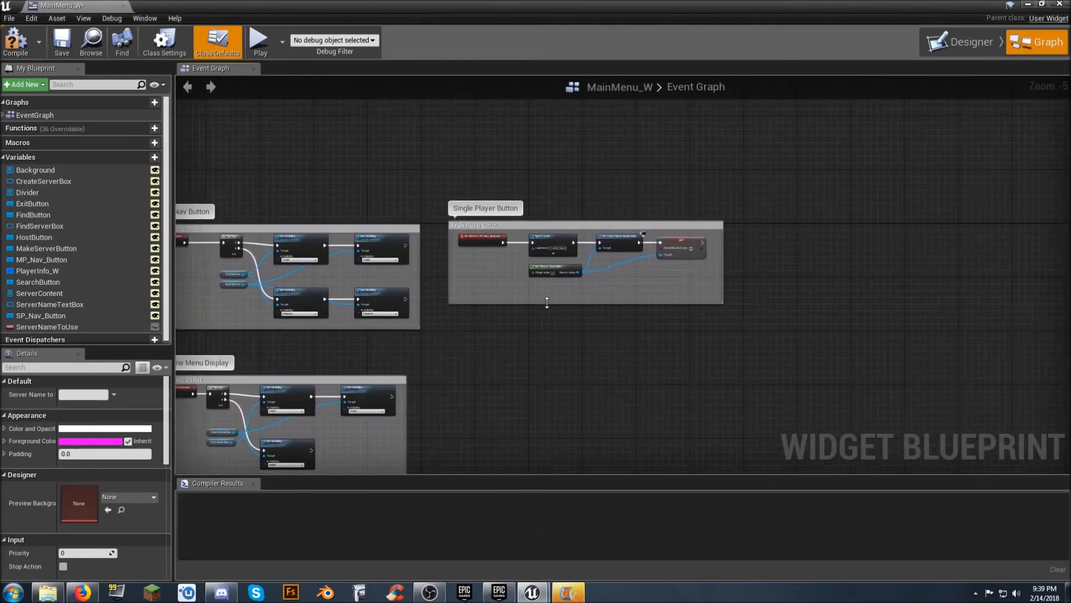
scroll(565, 255, up, 5)
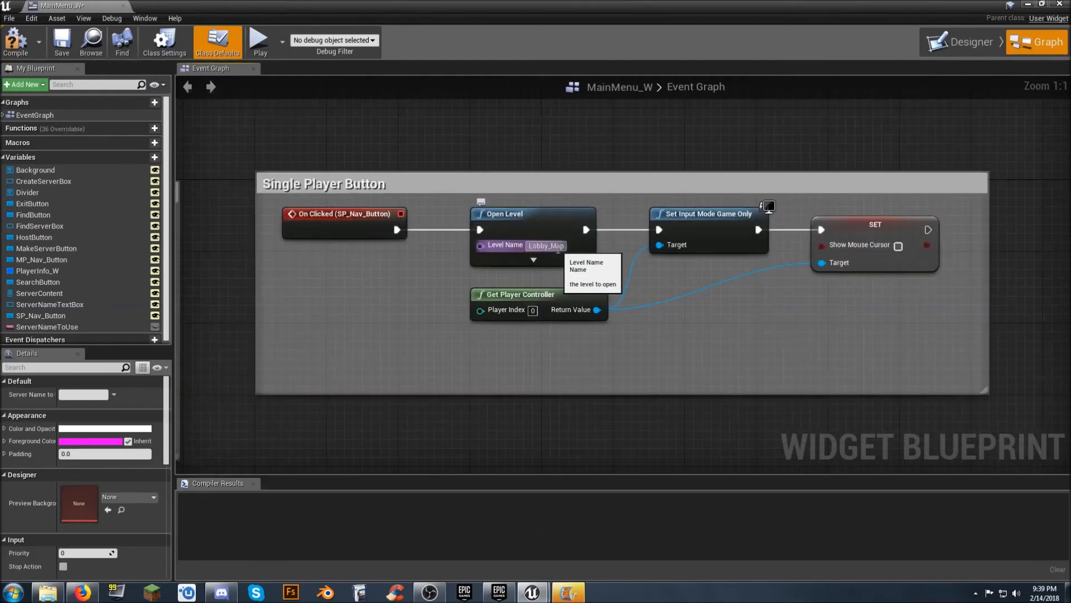
click(561, 248)
text(Intro)
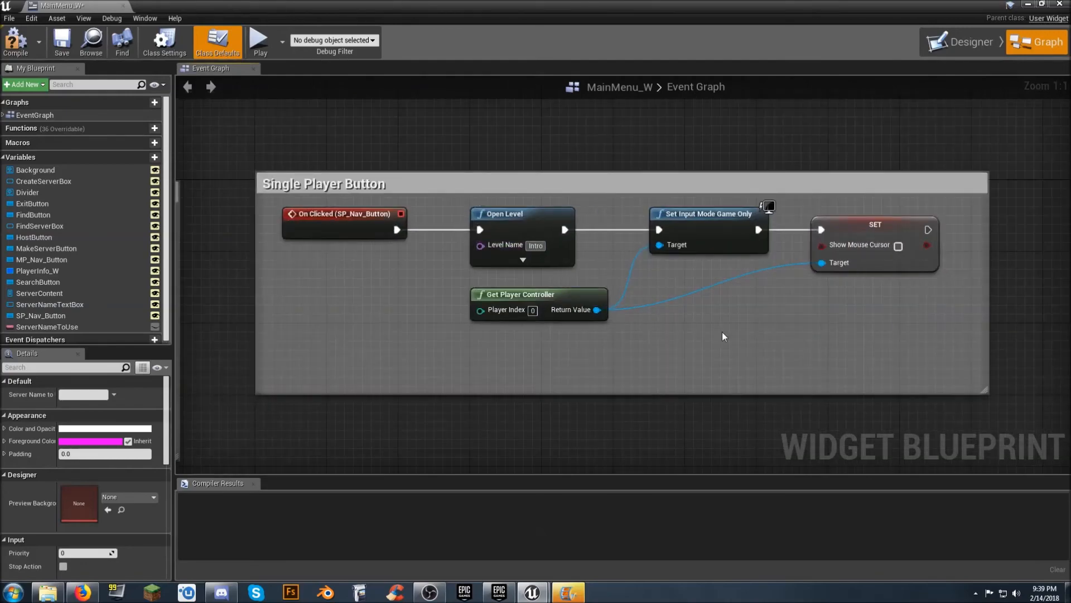
Compile and save the MainMenu_W widget blueprint, and close its editor.
key(Return)
scroll(350, 350, down, 3)
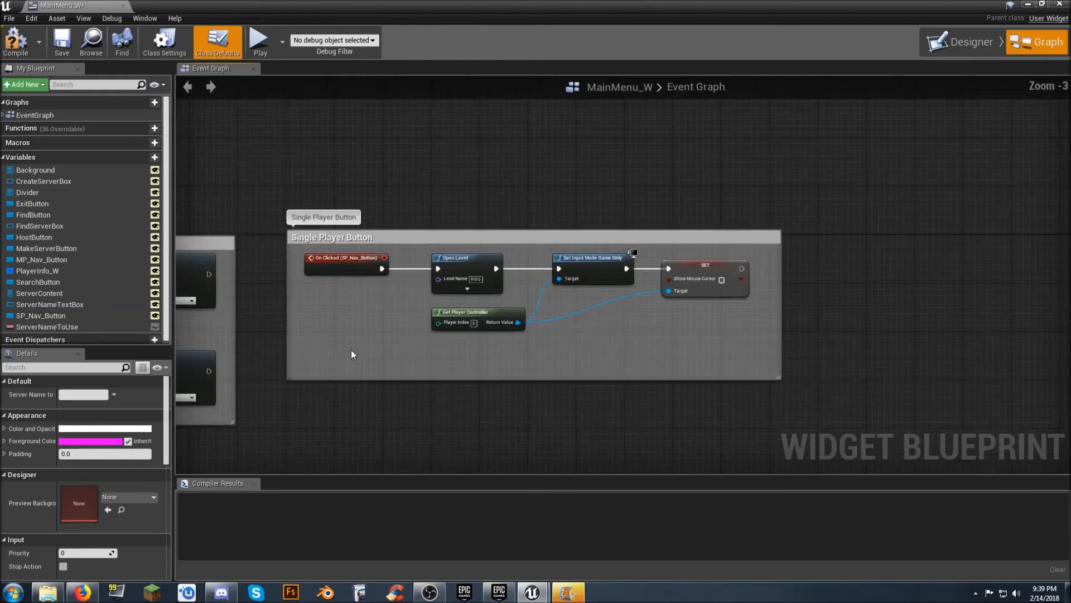
click(15, 41)
click(58, 45)
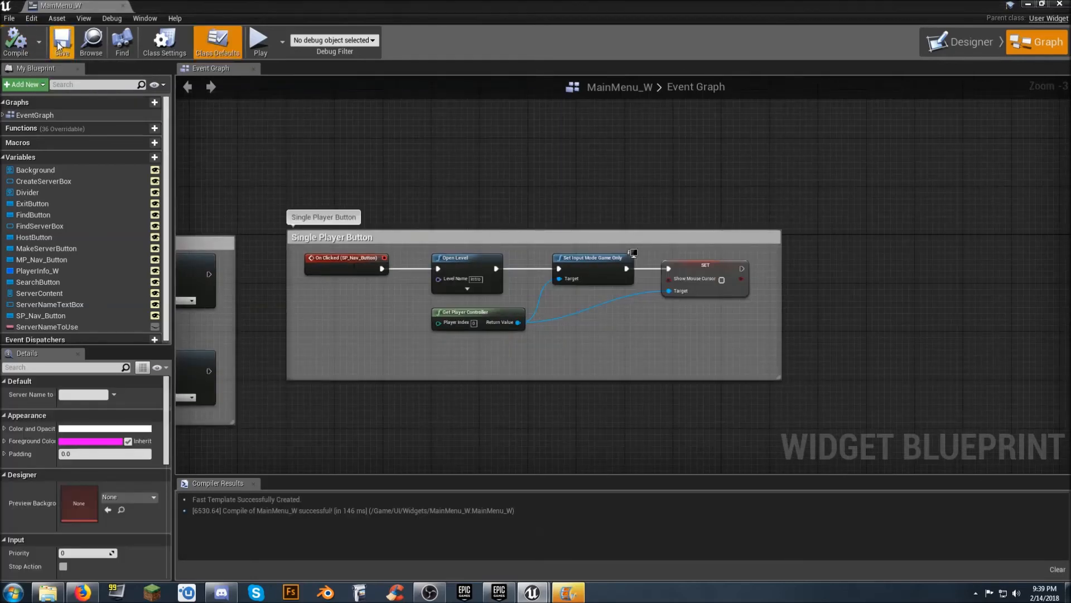
click(124, 6)
Open MainMenuMap from the Maps folder and launch it as a standalone game.
click(429, 493)
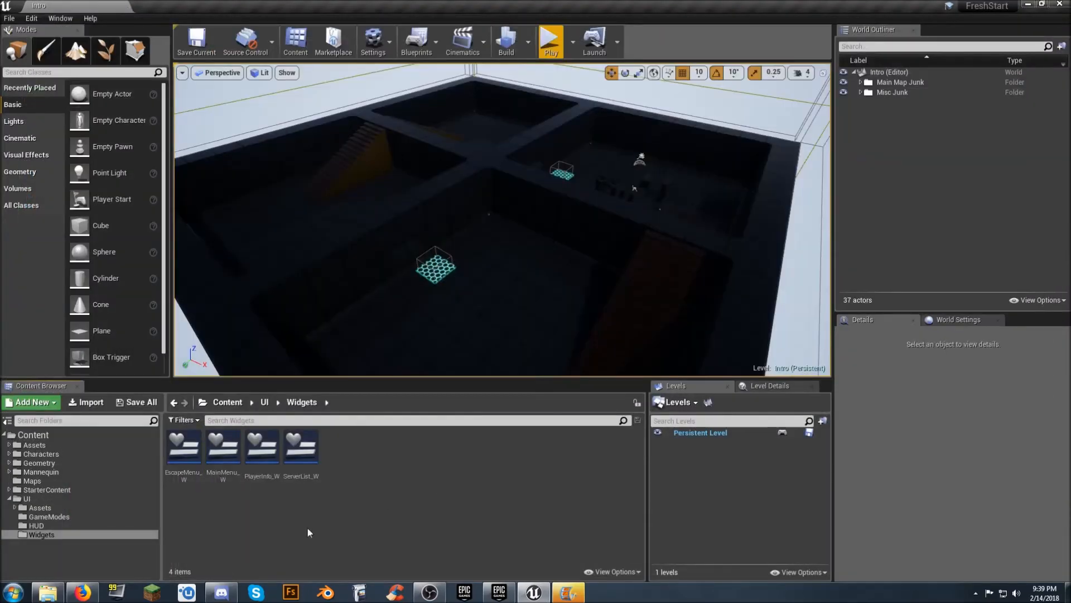
click(10, 498)
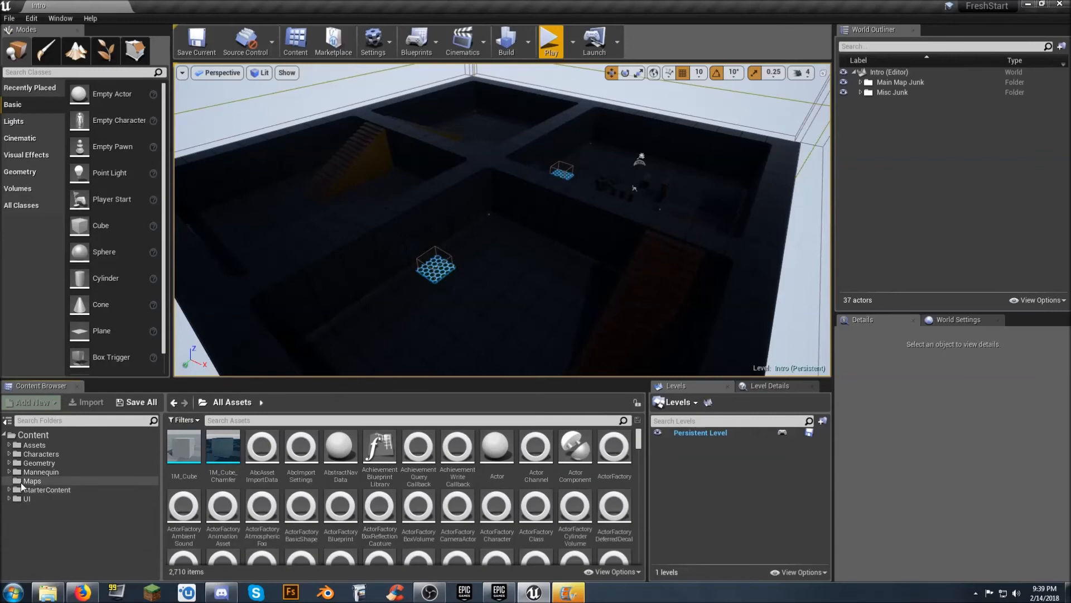
click(22, 483)
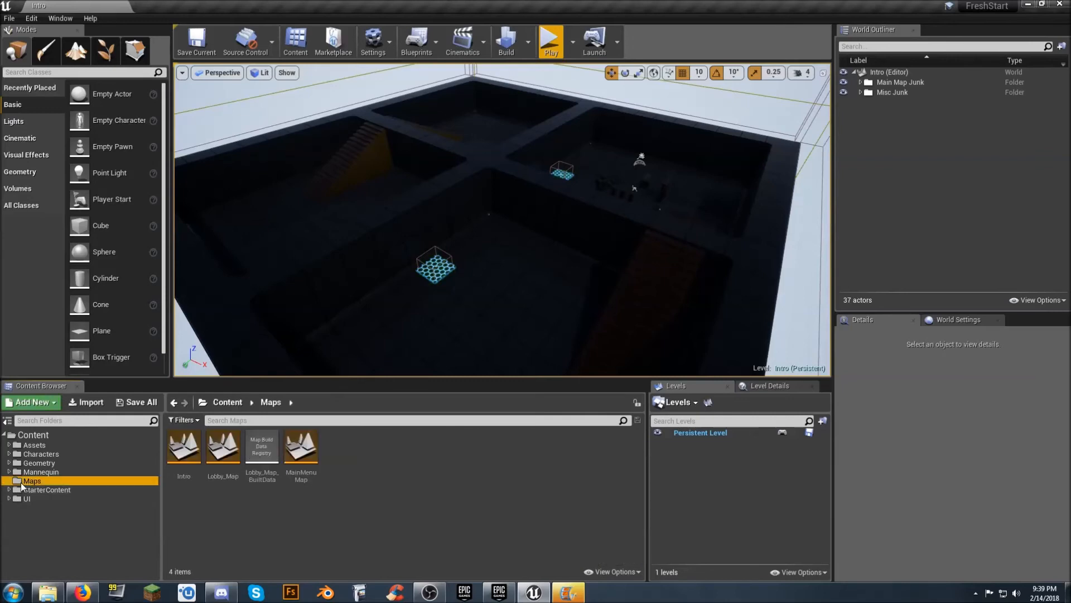
double_click(301, 449)
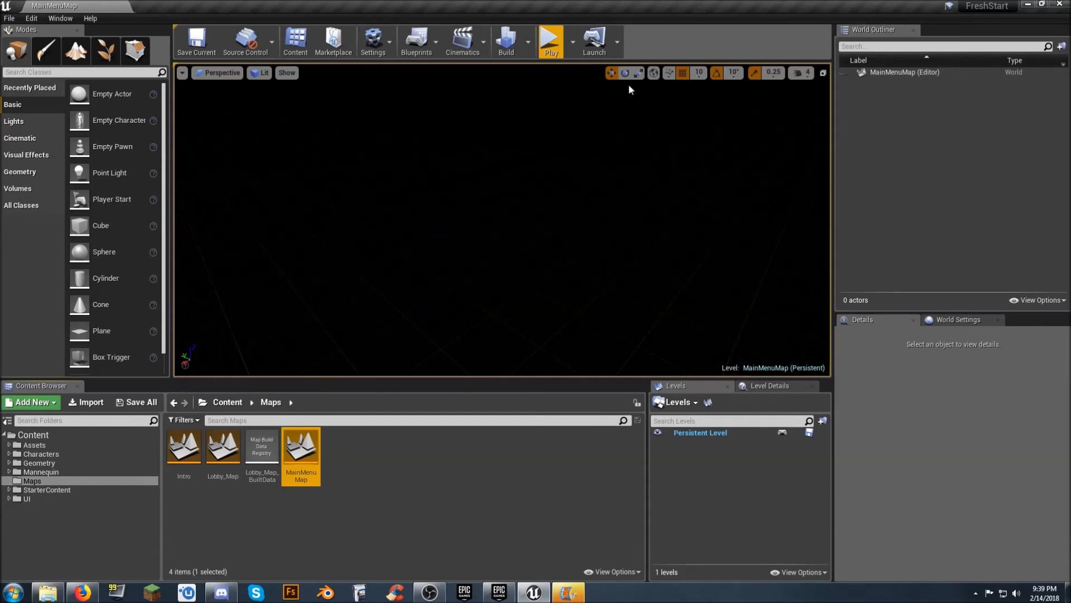
click(572, 45)
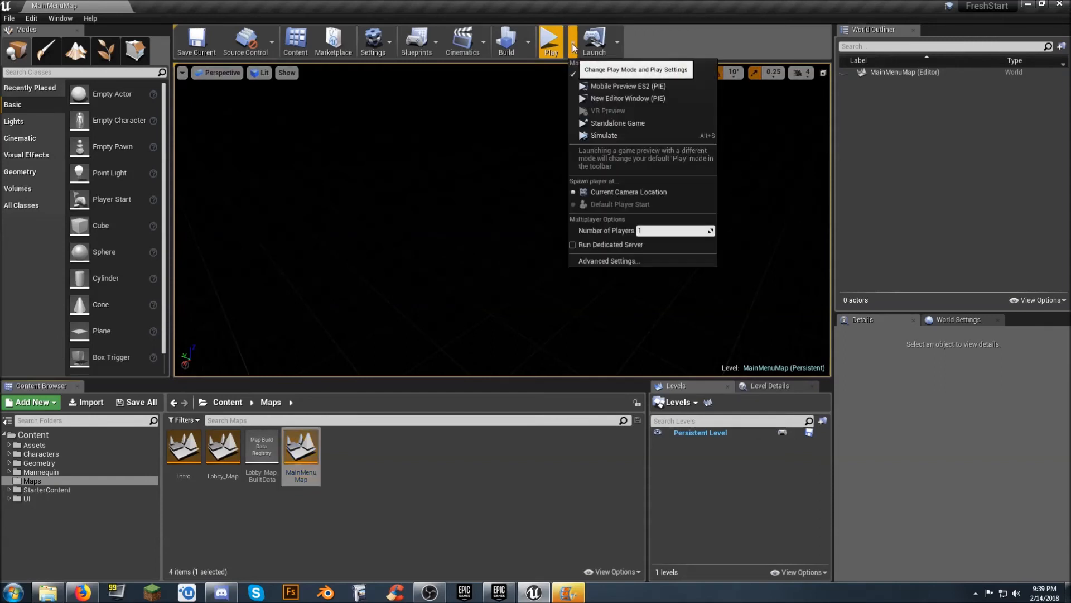
click(618, 125)
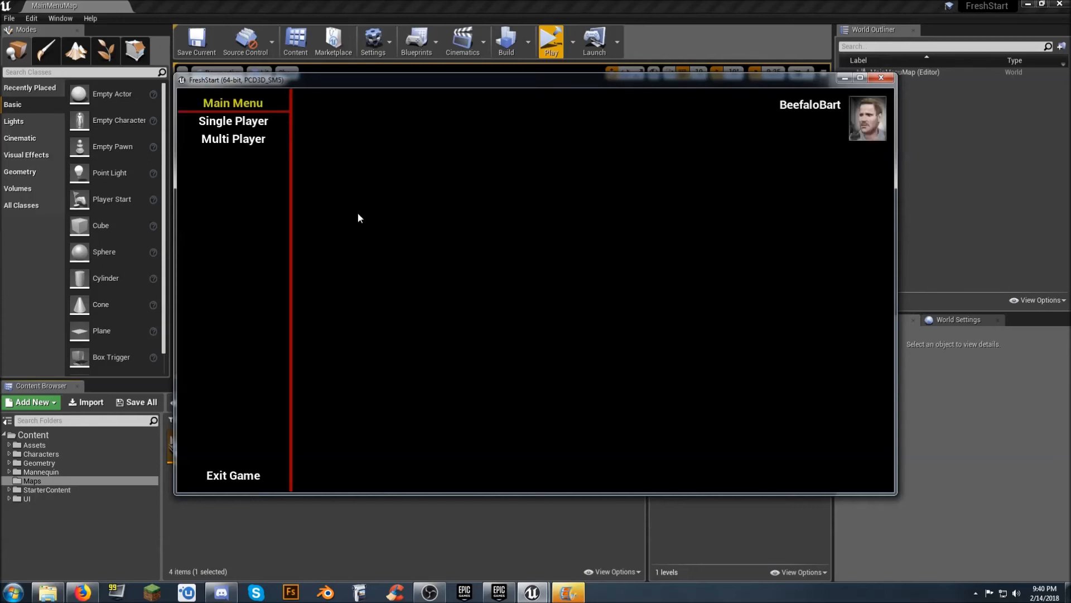
Test the Single Player option by running the character over a launch pad, and return to the main menu.
click(244, 126)
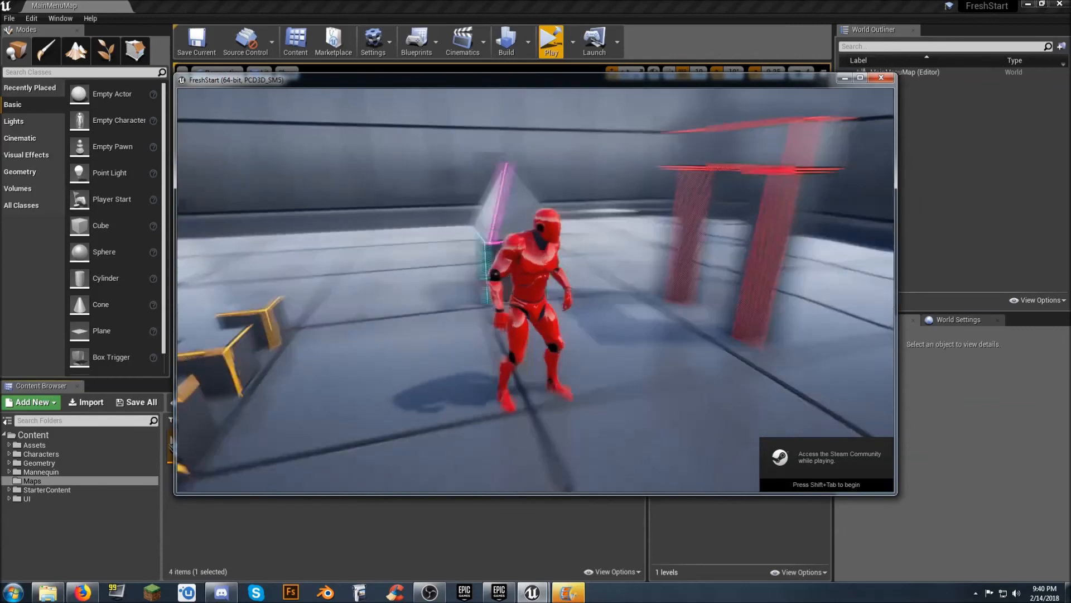
key(w)
key(w)
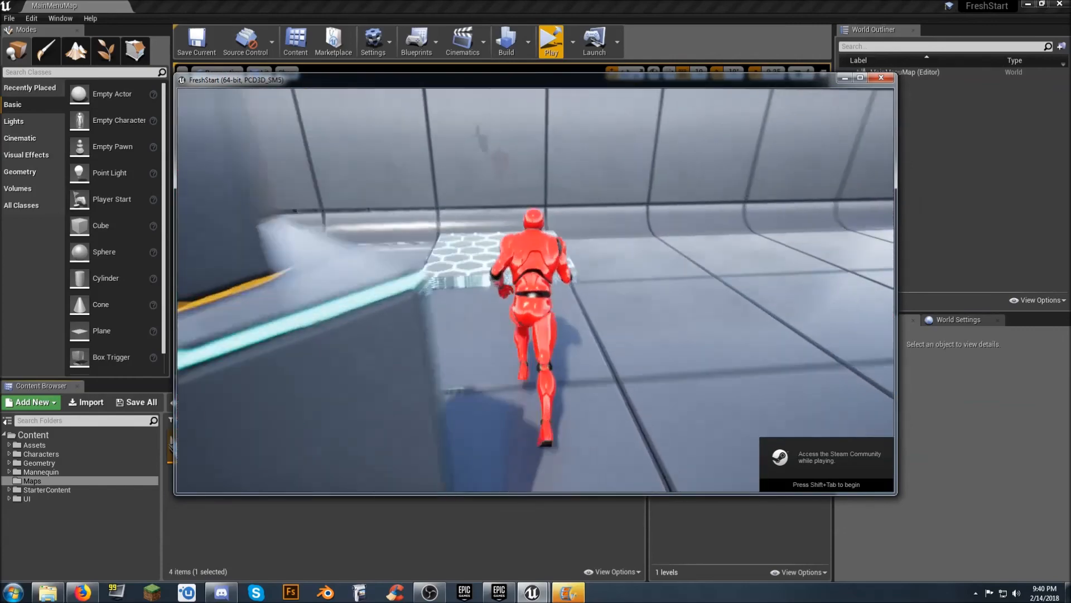
key(w)
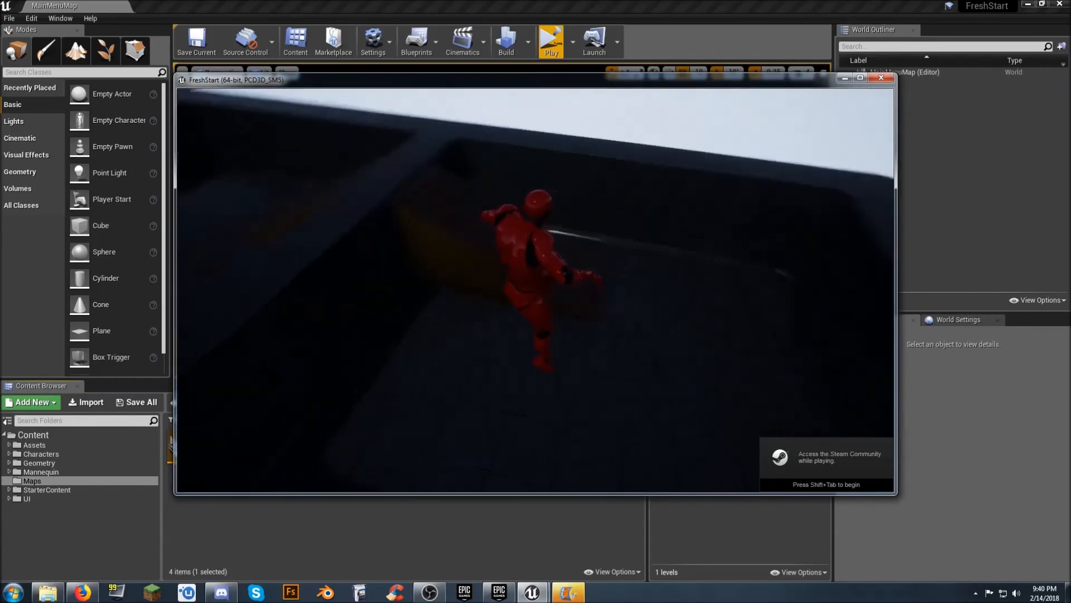
key(space)
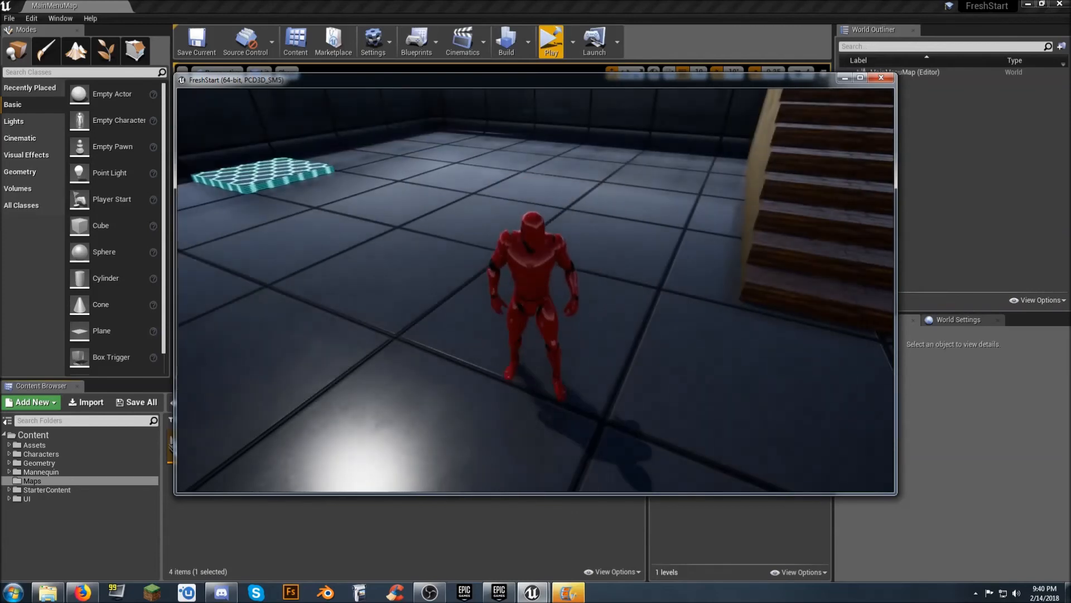
key(Escape)
click(522, 276)
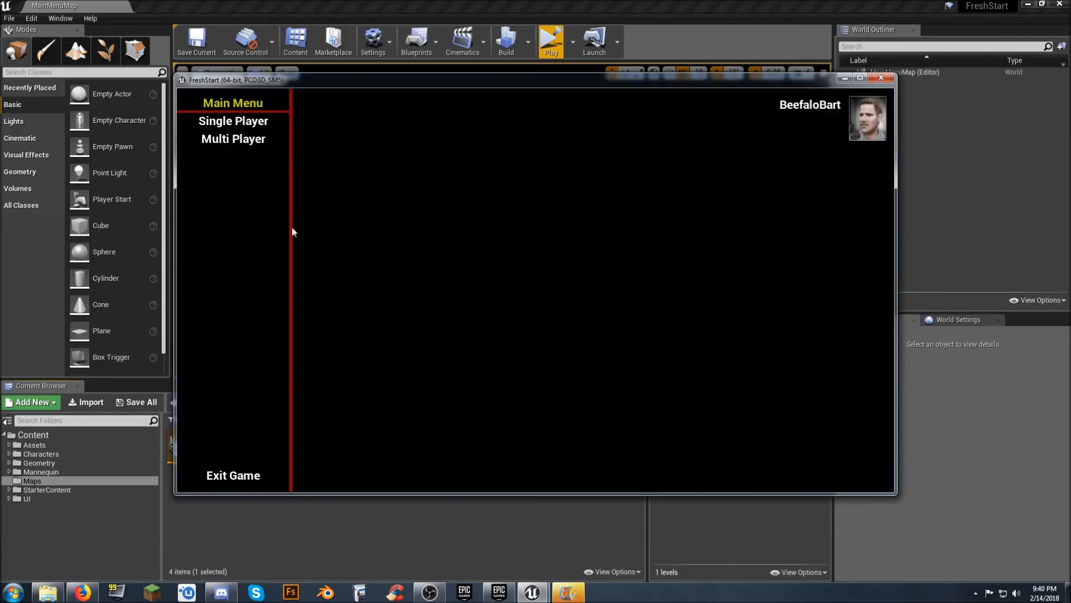
Host a multiplayer server named asdfadfasdfdas from the game's menu and move the character around the level.
click(269, 139)
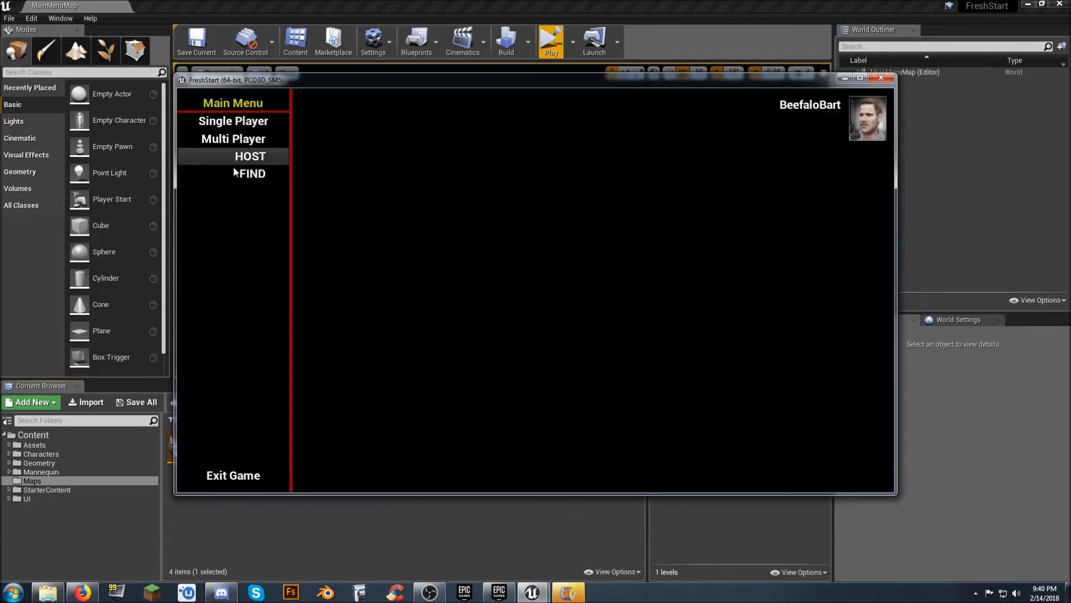
click(267, 159)
click(483, 275)
text(asdfadfasdfdas)
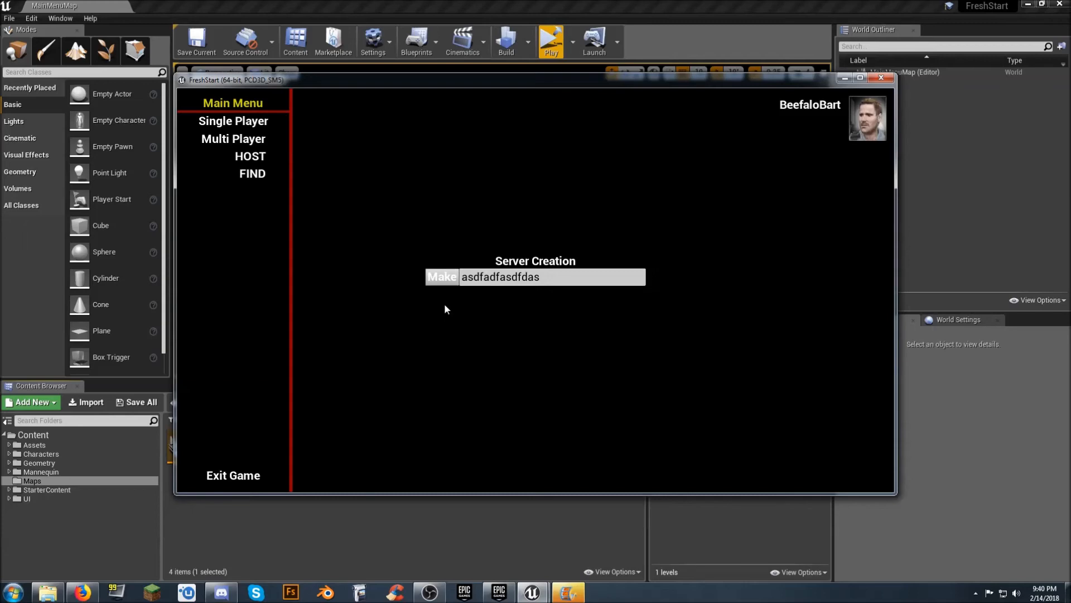
key(w)
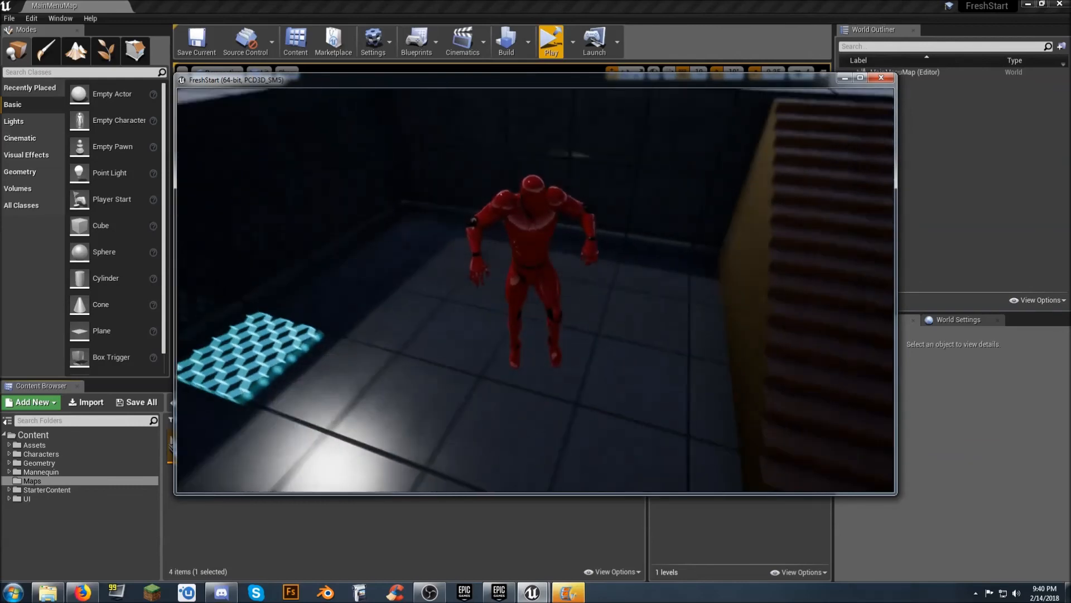
Leave the hosted session for the main menu and exit the standalone game.
key(Escape)
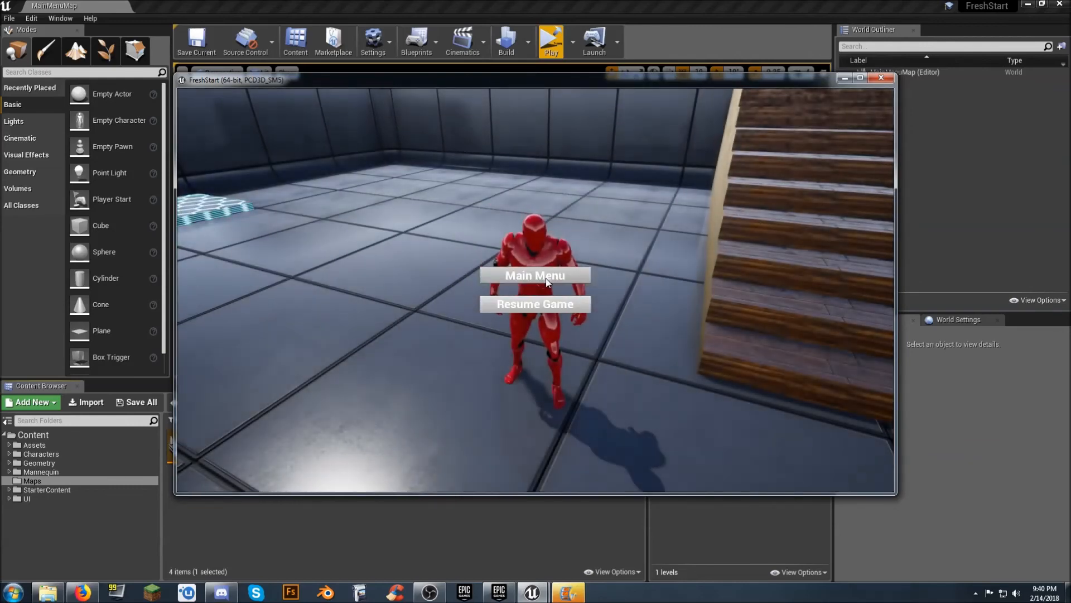
click(549, 276)
click(218, 475)
click(450, 507)
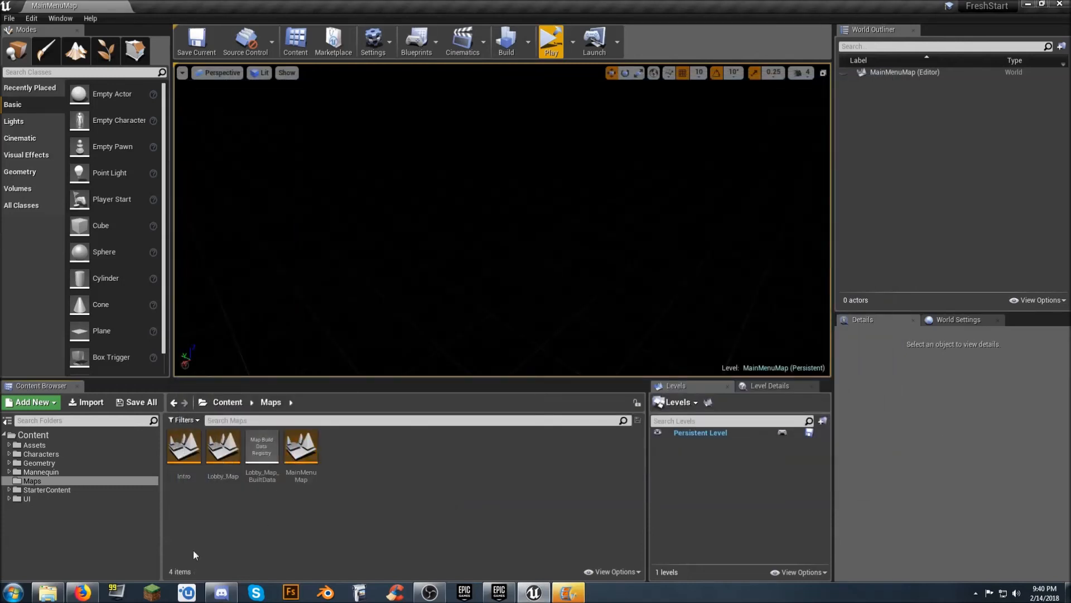
Switch to Windows Explorer and show the root of Local Disk (C:).
click(47, 592)
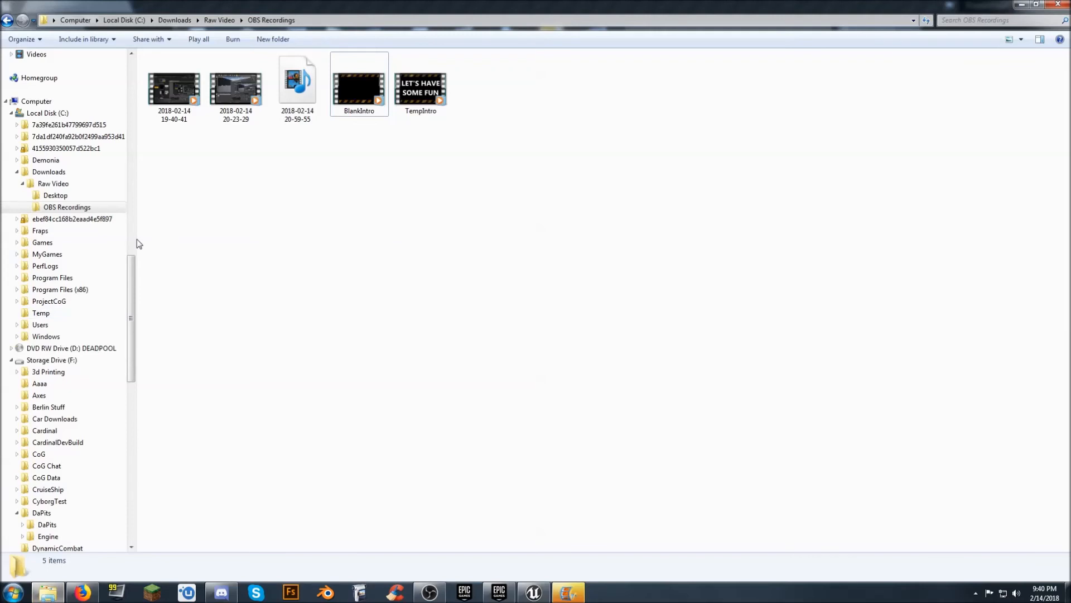
drag(131, 270, 131, 297)
click(51, 254)
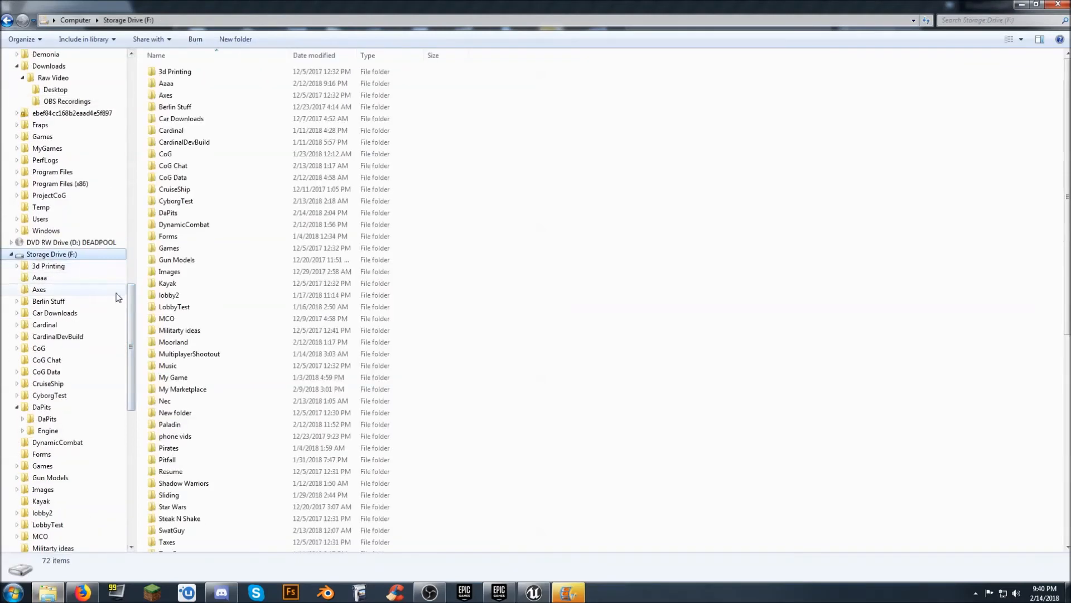
drag(130, 300, 130, 250)
click(49, 196)
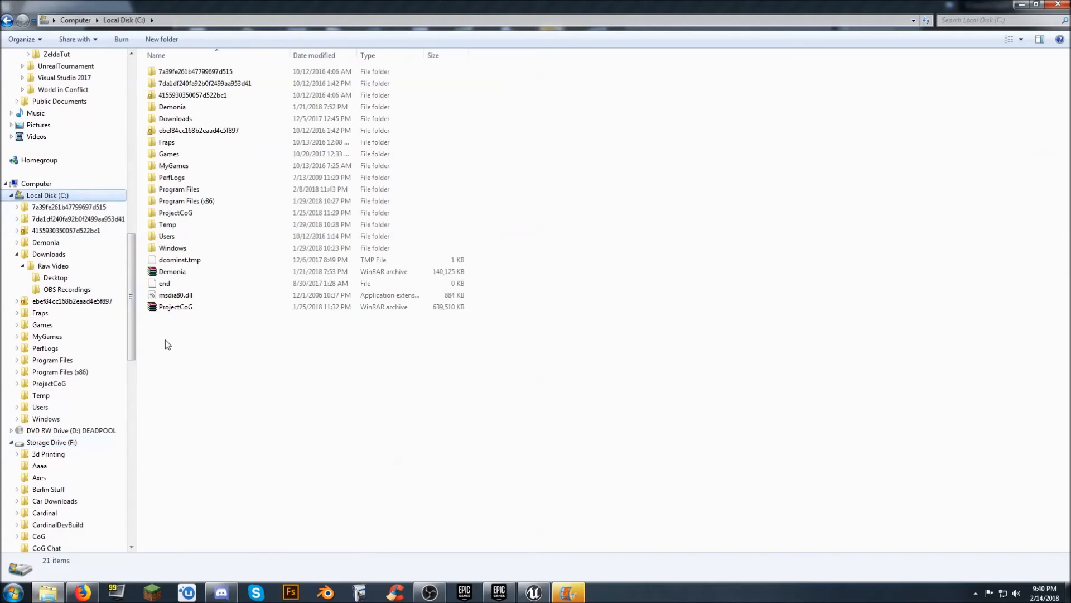
Create a folder named FreshStart in the root of Local Disk (C:) and open it.
right_click(230, 369)
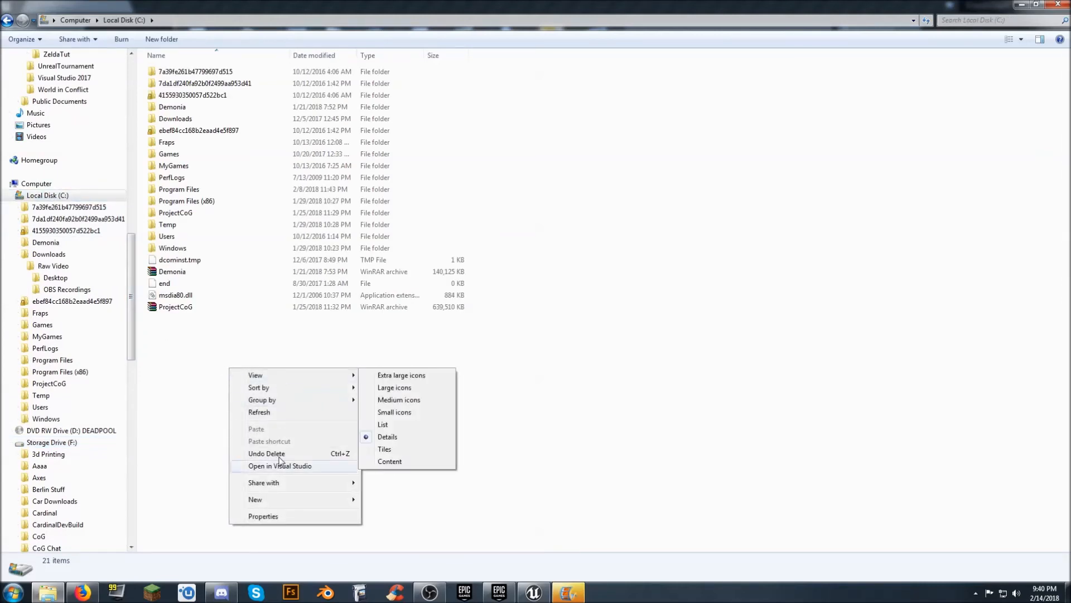
mouse_move(302, 500)
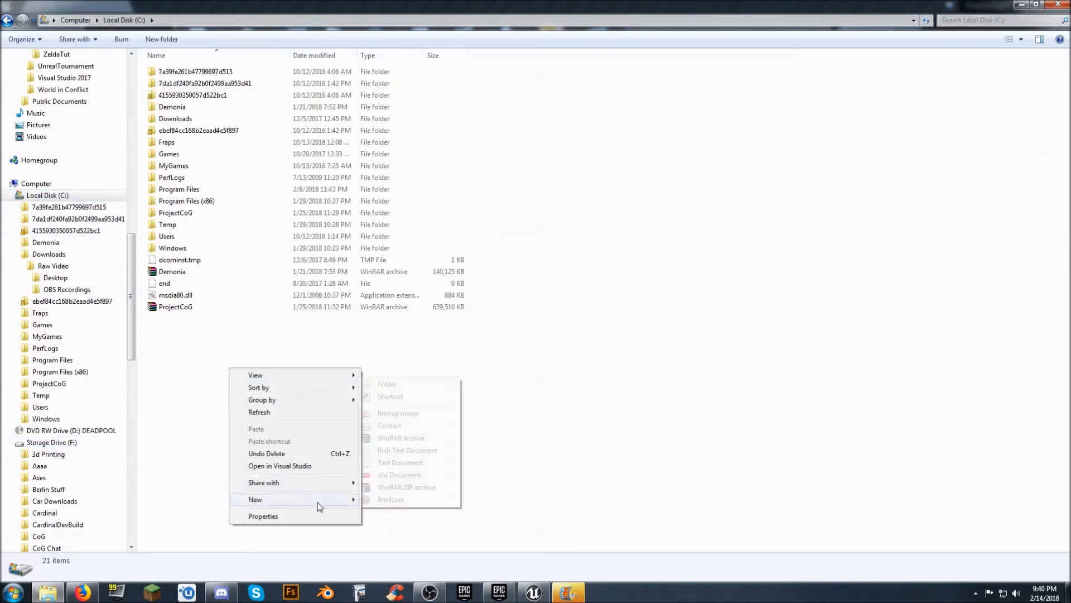
click(412, 384)
text(F)
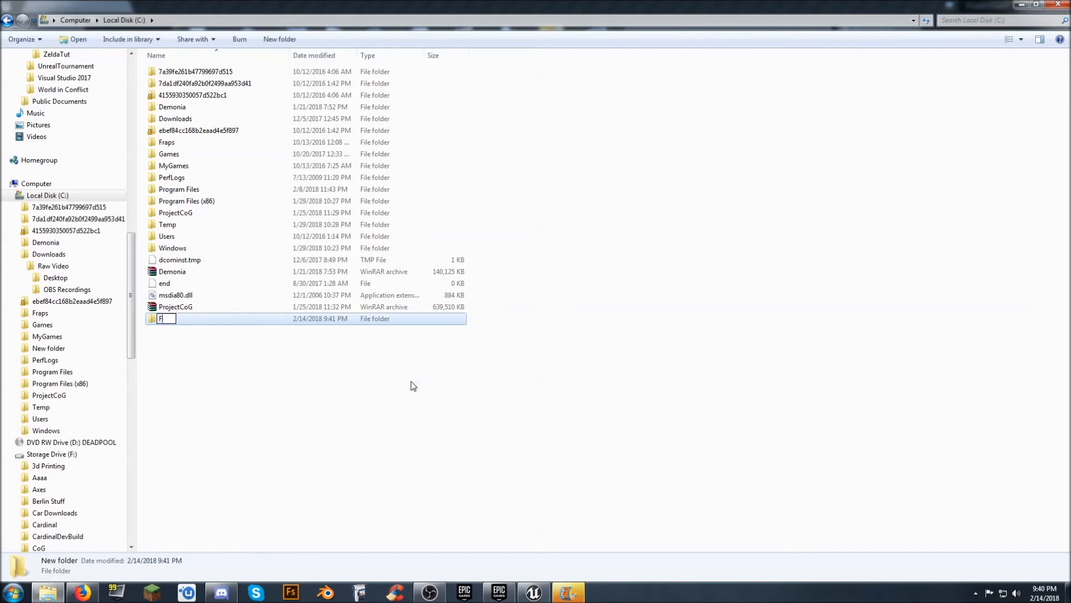
text(reshStart)
key(Return)
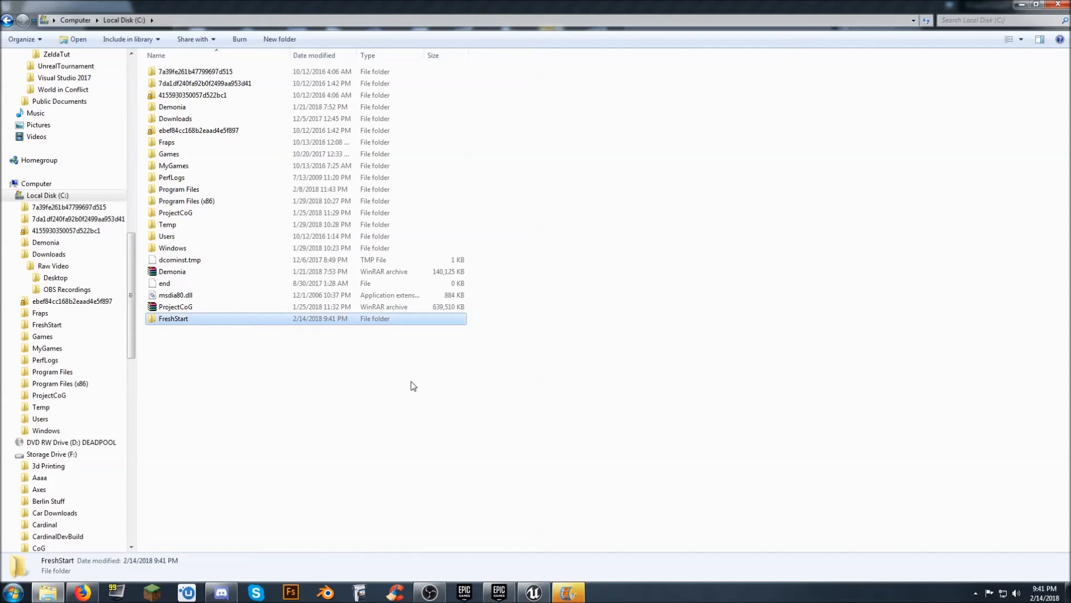
key(Return)
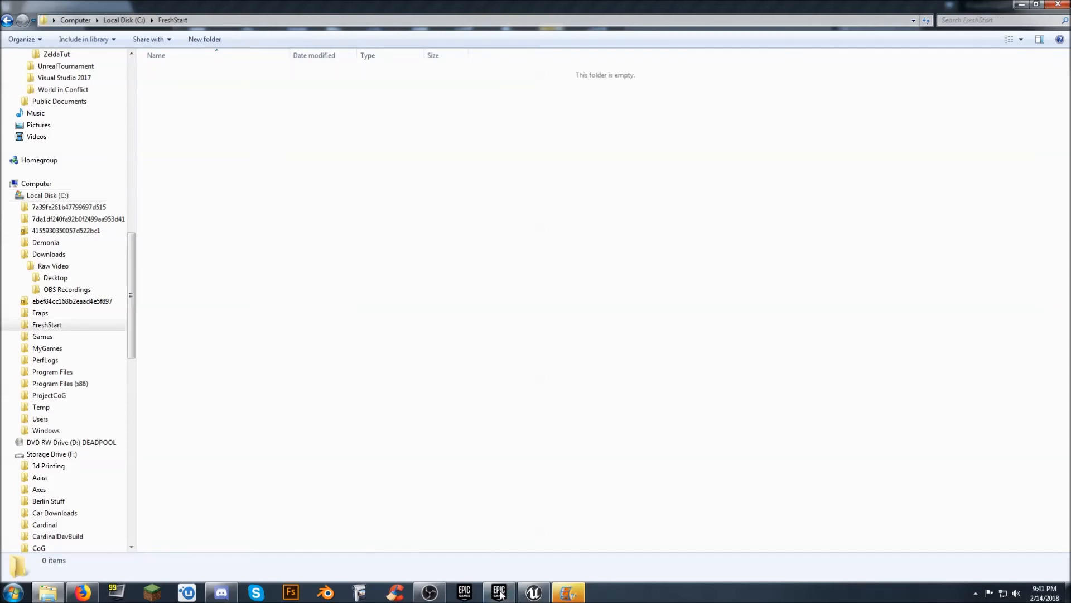
Switch back to the Unreal Editor and open the Packaging section of the Project Settings.
click(534, 592)
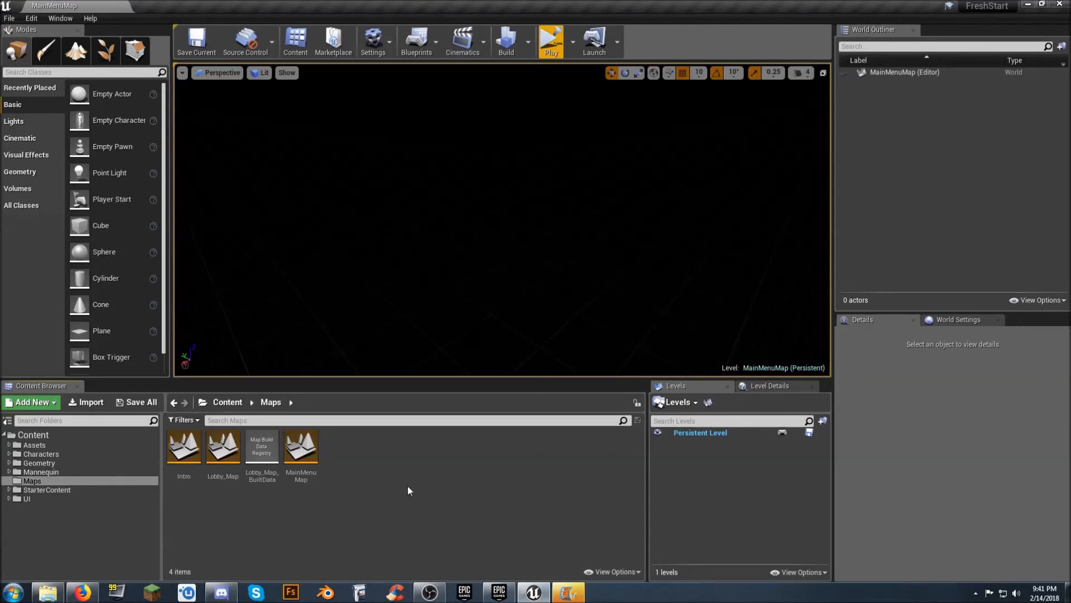
click(10, 18)
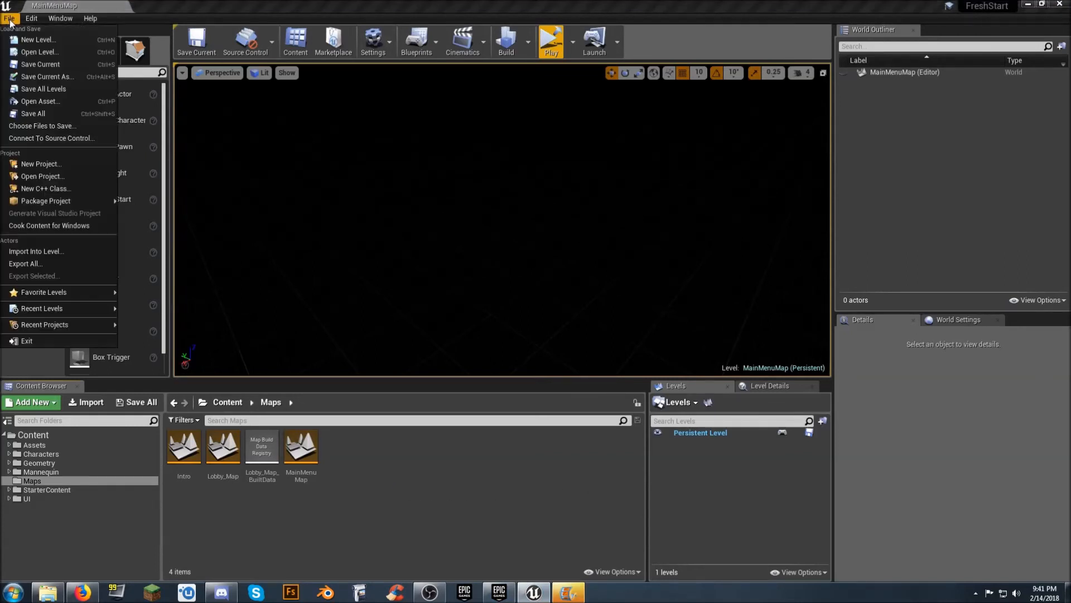
mouse_move(32, 18)
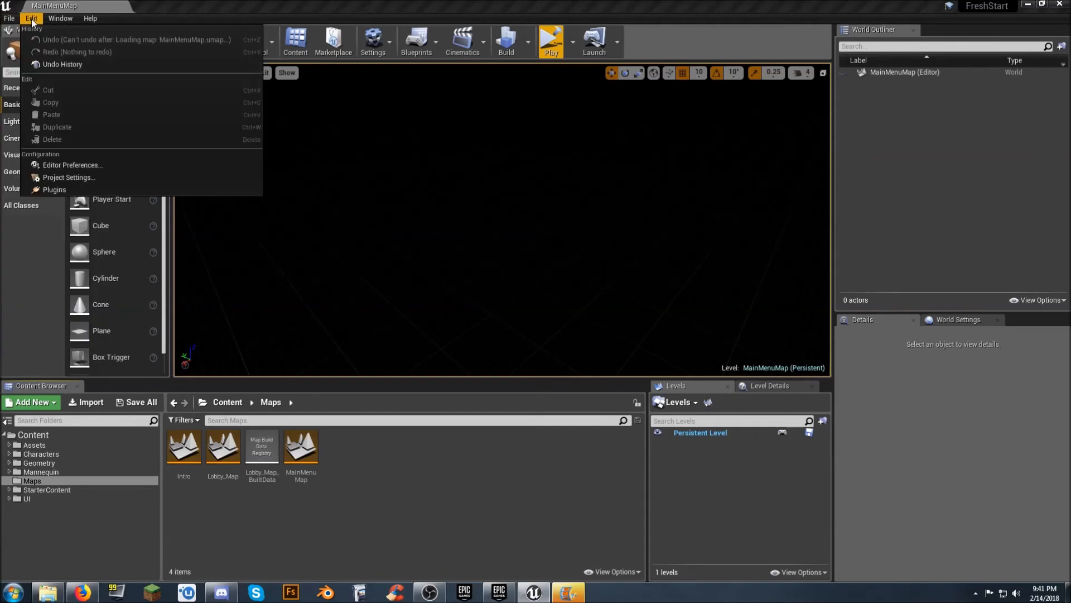
click(76, 179)
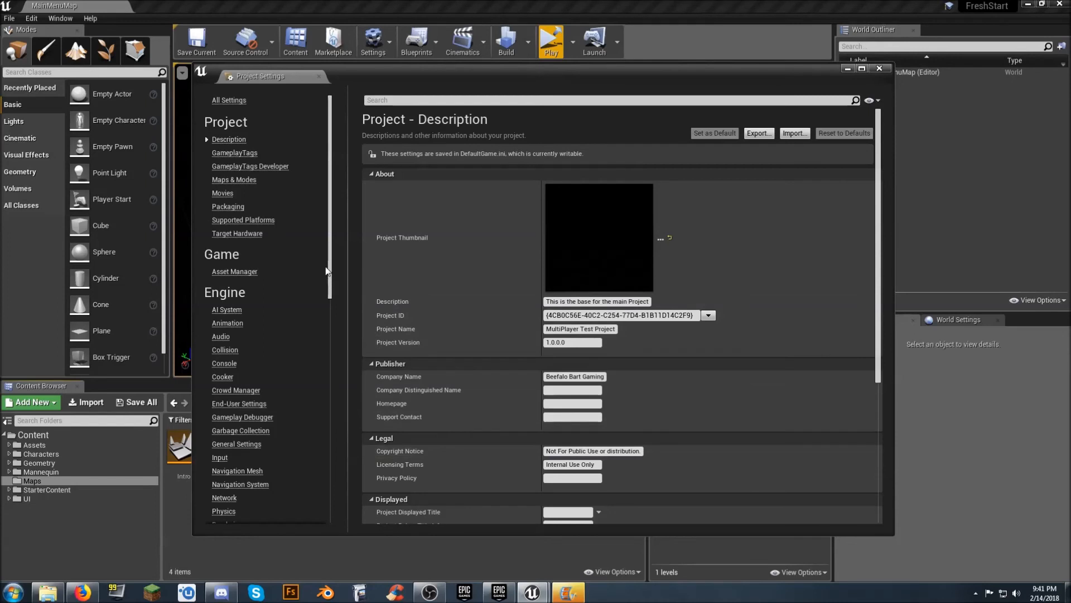
click(224, 206)
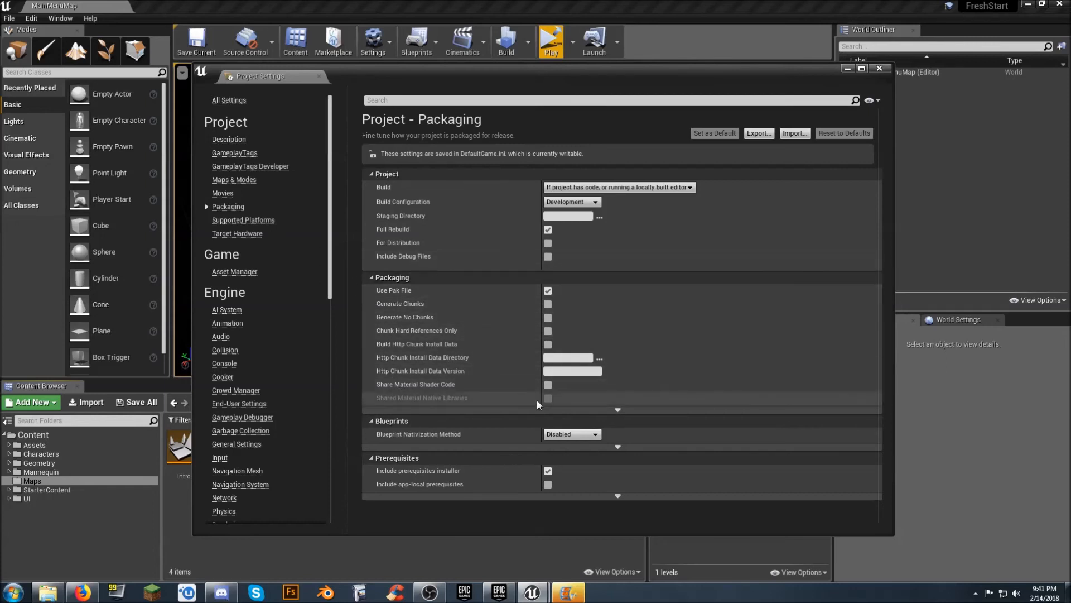
Show the advanced Packaging options and expand the list of maps to include in a packaged build.
click(618, 410)
scroll(494, 388, down, 2)
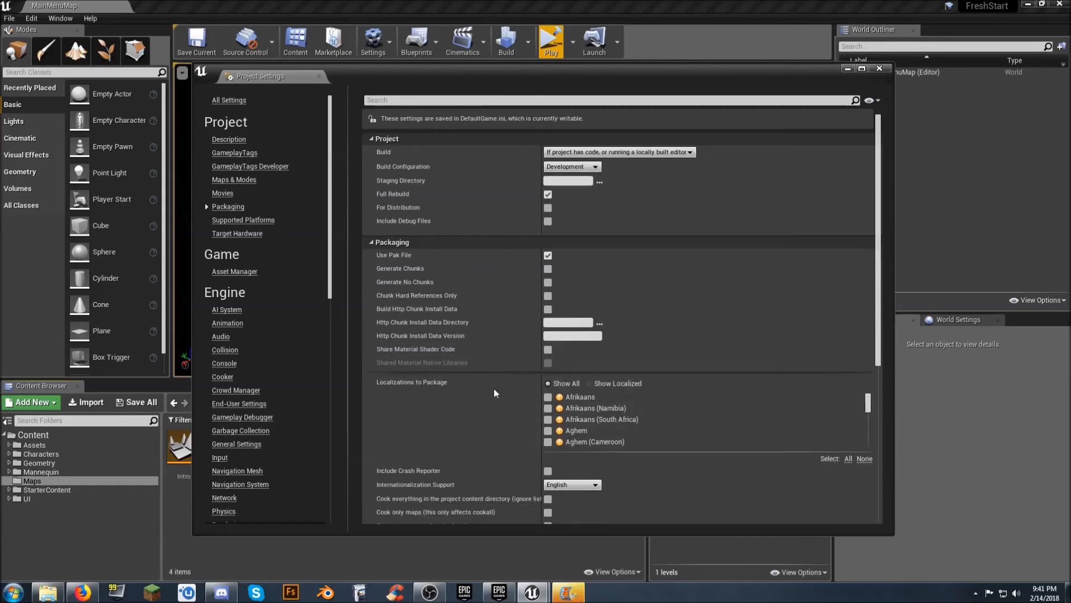
scroll(477, 383, down, 1)
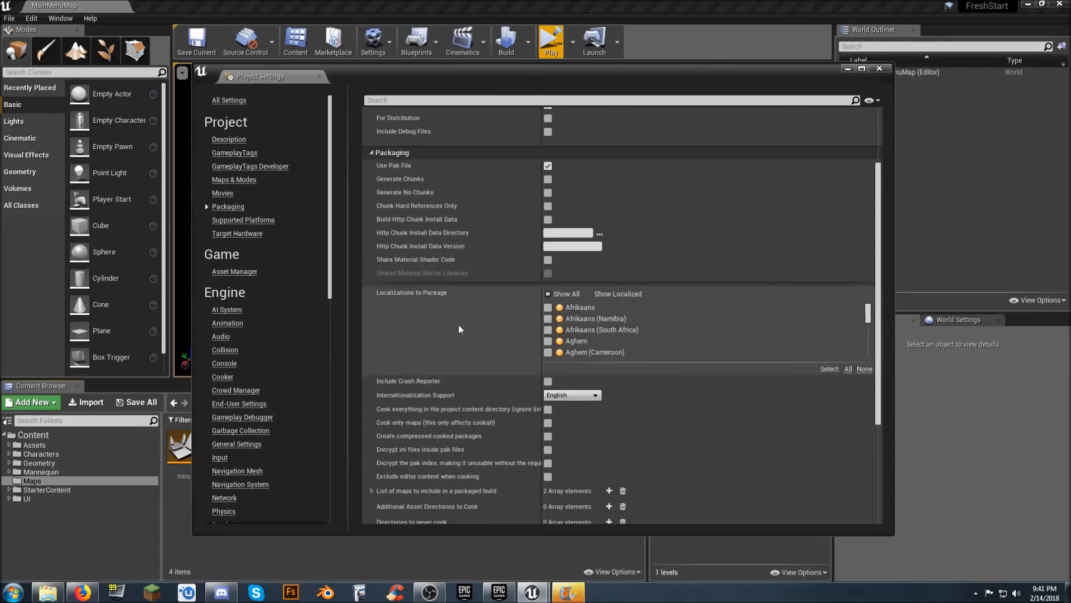
scroll(458, 325, down, 4)
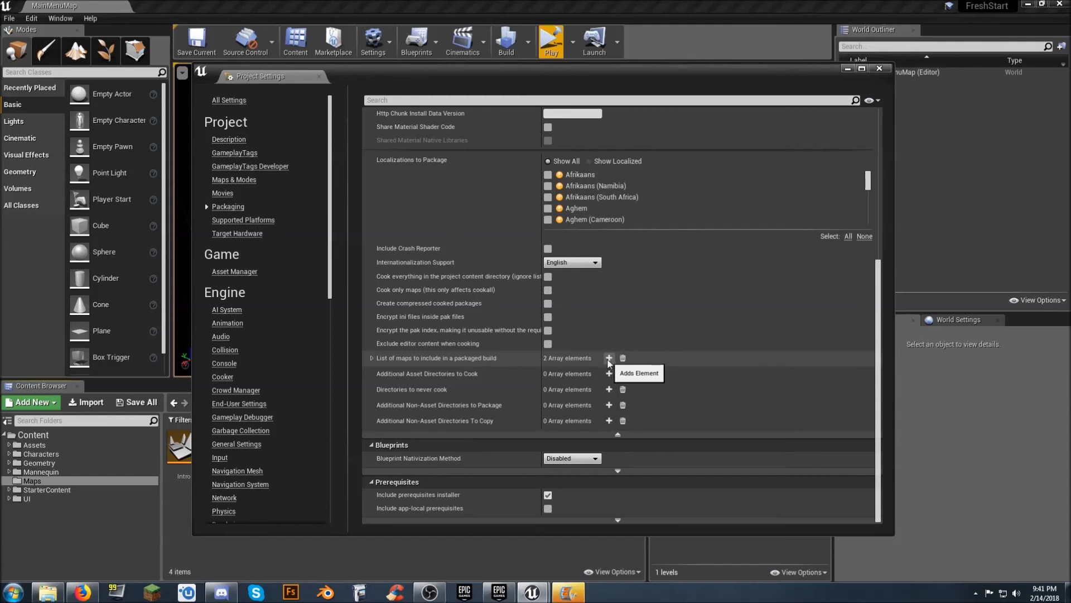
click(372, 358)
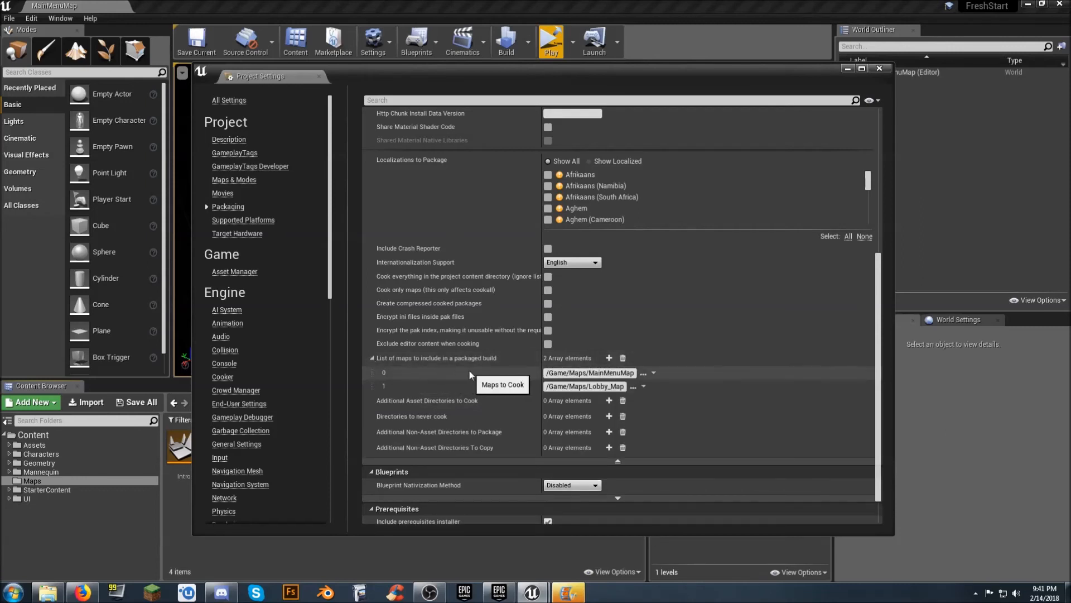
Replace the Lobby_Map entry in the packaged maps list with Intro.umap from the FreshStart project's Content\Maps folder, and close the Project Settings.
scroll(471, 369, down, 1)
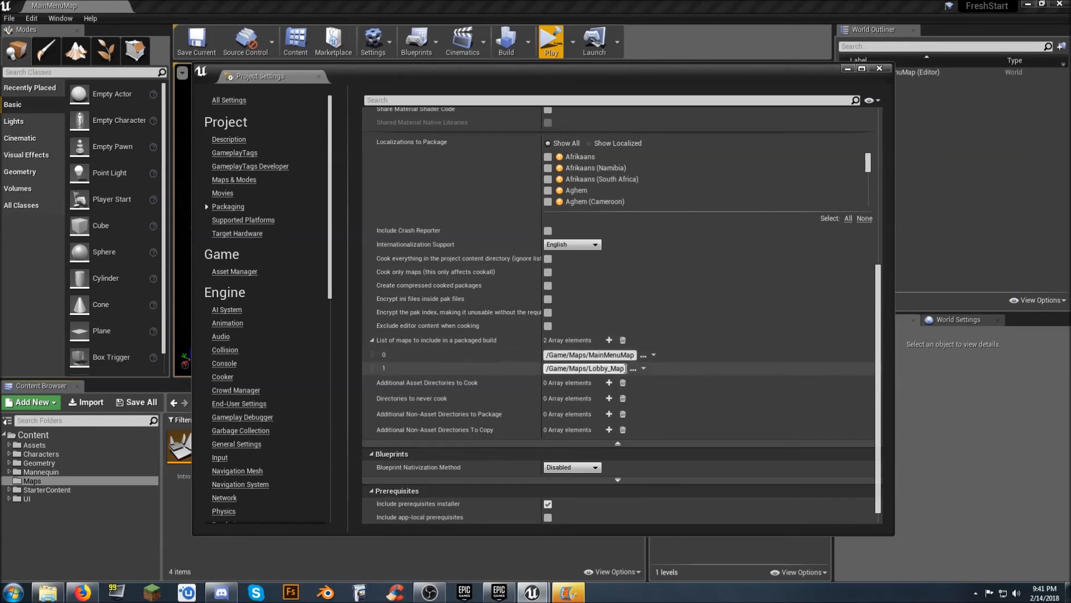
click(633, 370)
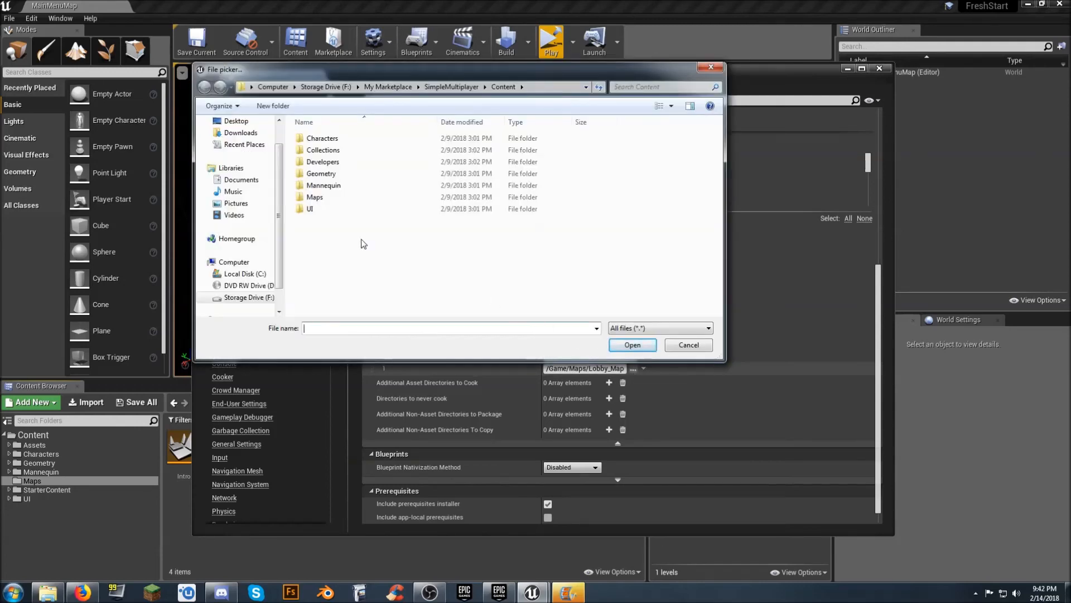
click(209, 179)
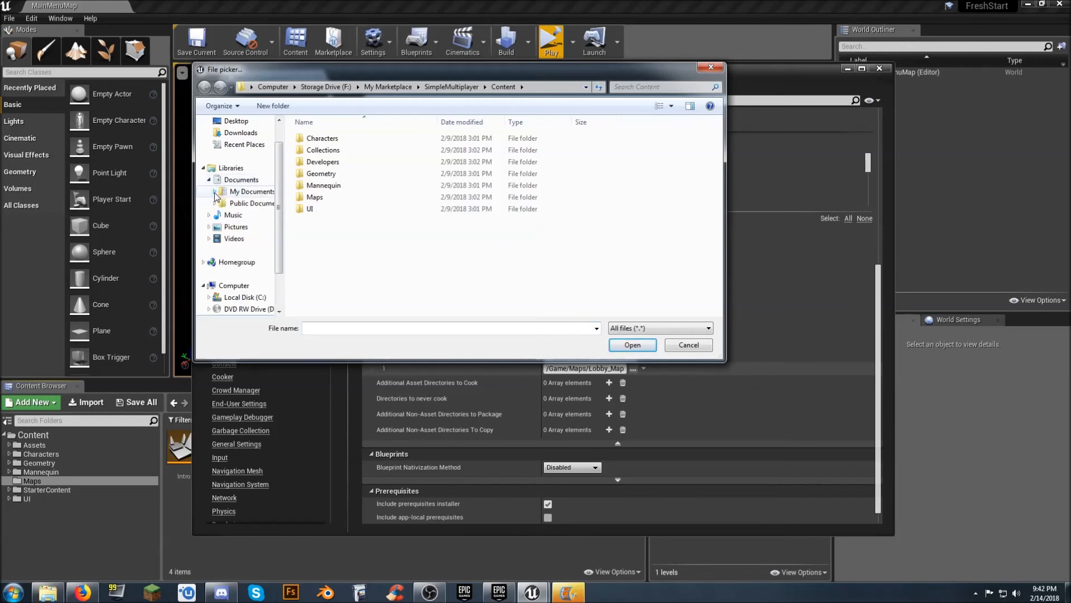
click(215, 191)
scroll(270, 234, down, 1)
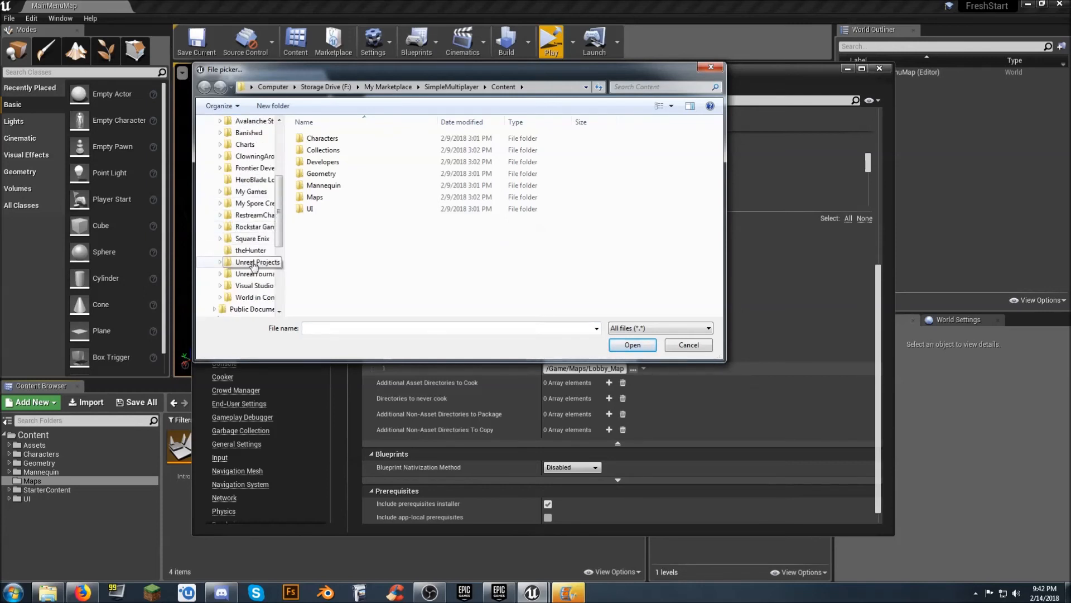
click(251, 264)
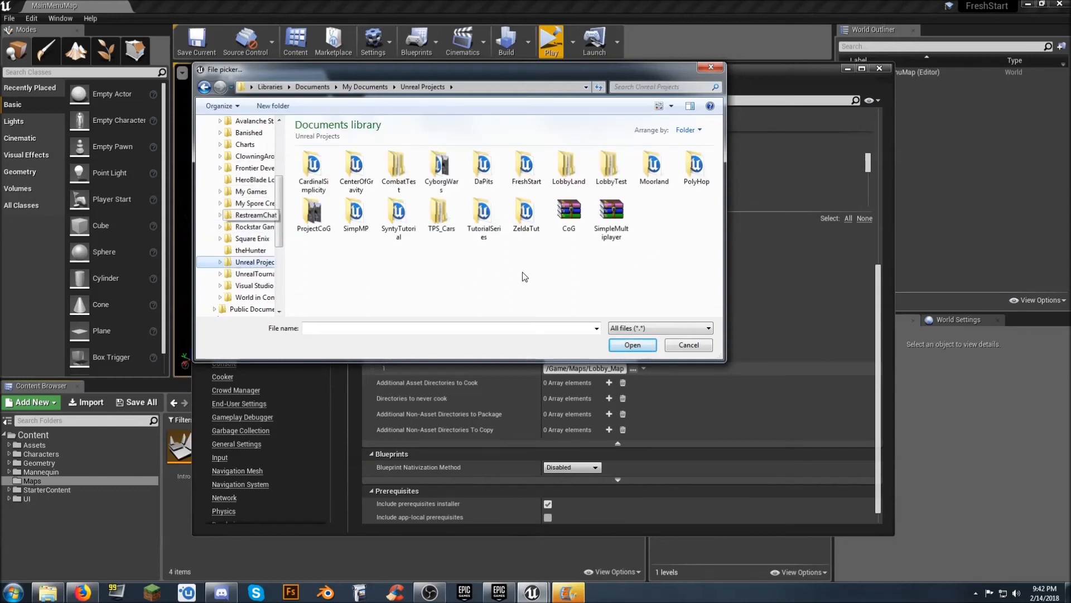
double_click(534, 178)
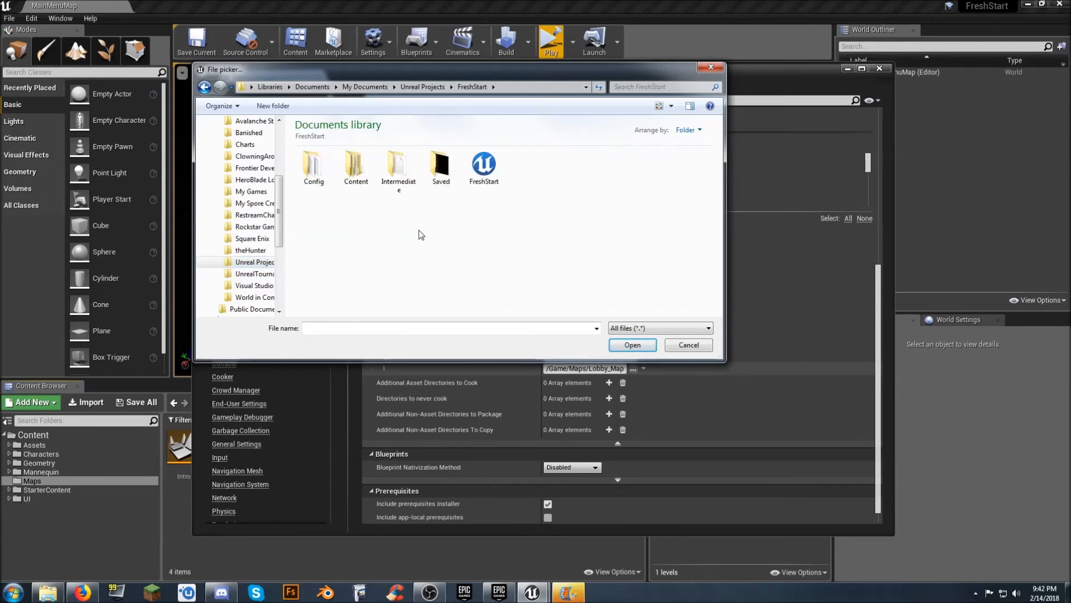
double_click(354, 167)
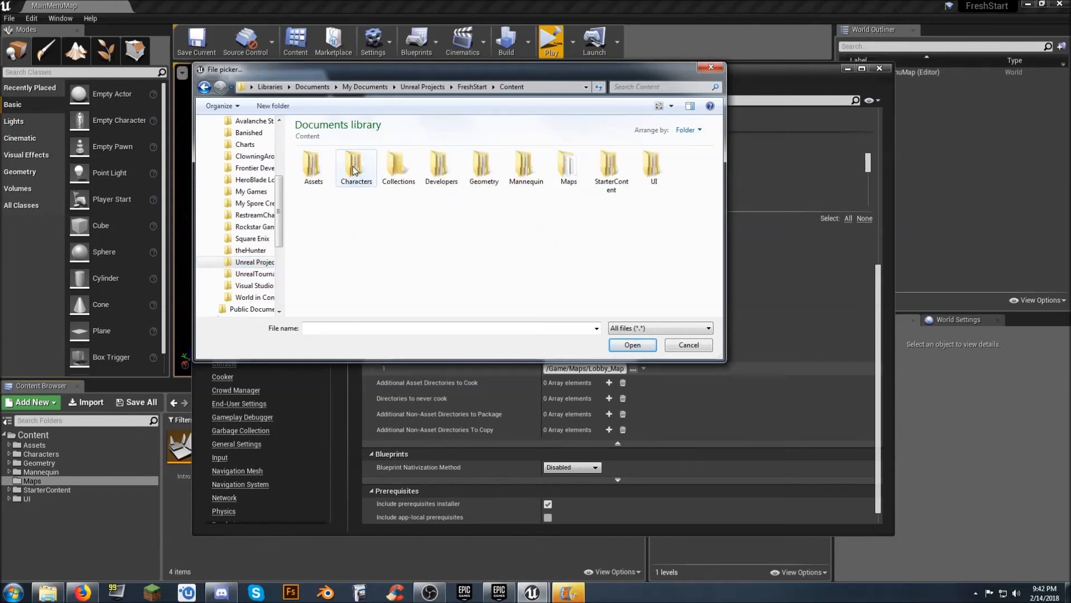
double_click(569, 168)
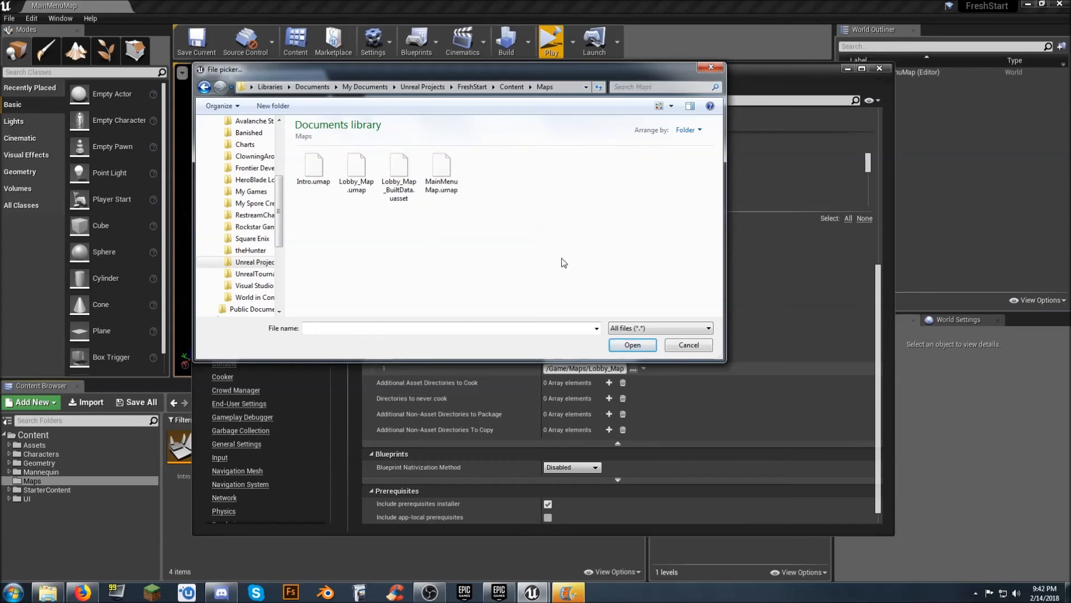
click(314, 170)
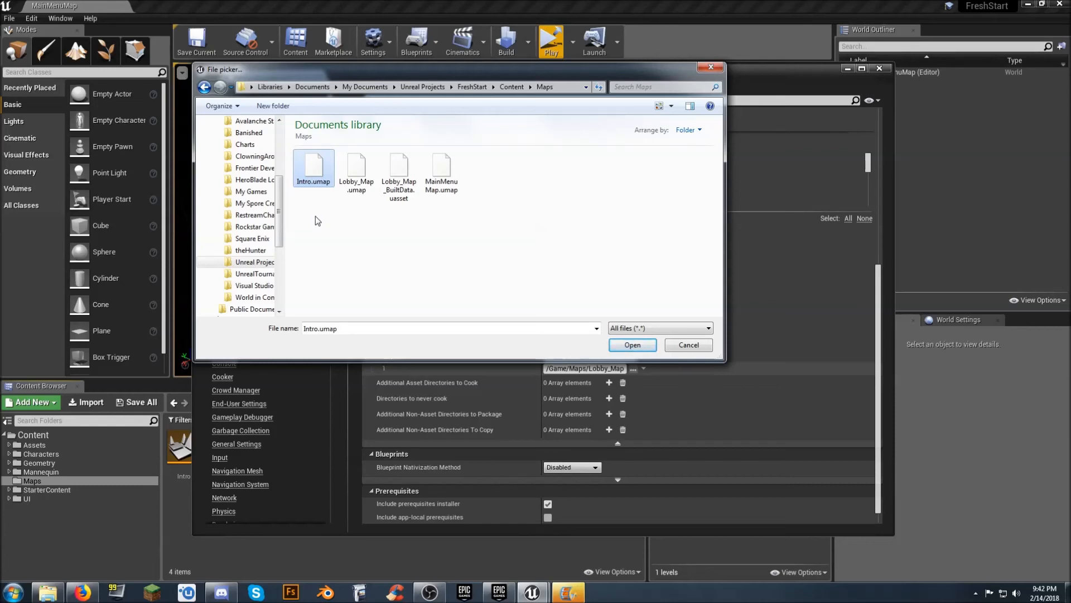
click(621, 344)
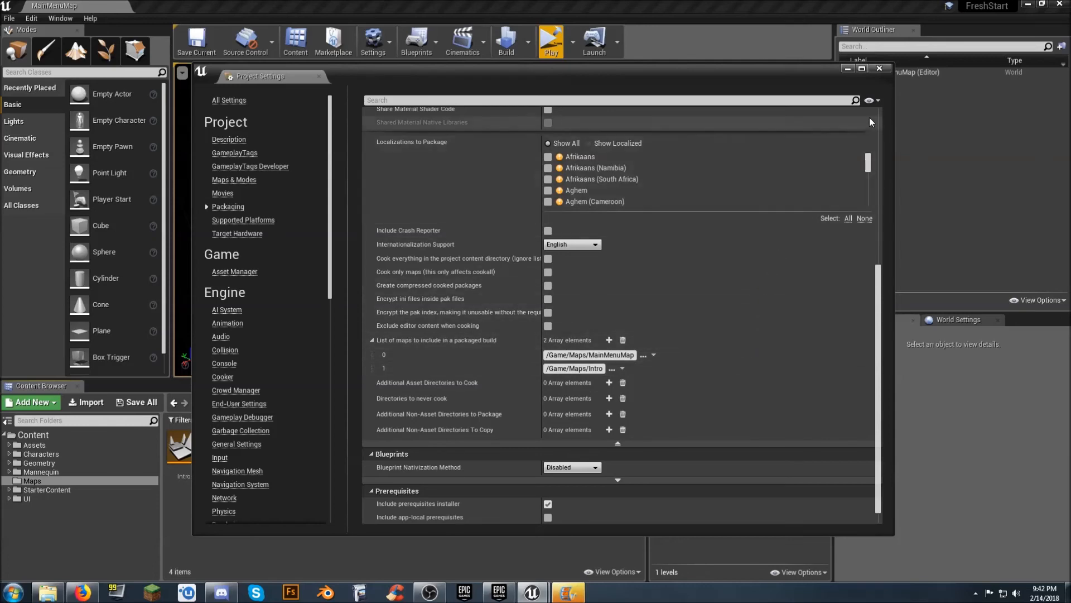
click(879, 68)
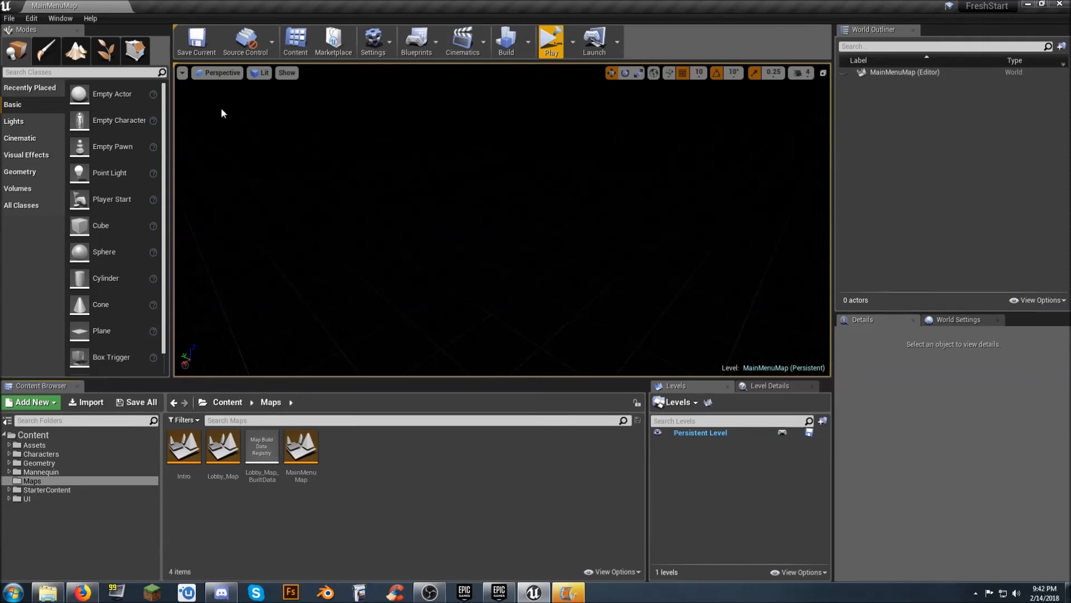
Package the project for Windows (64-bit) into the FreshStart folder on Local Disk (C:).
click(9, 18)
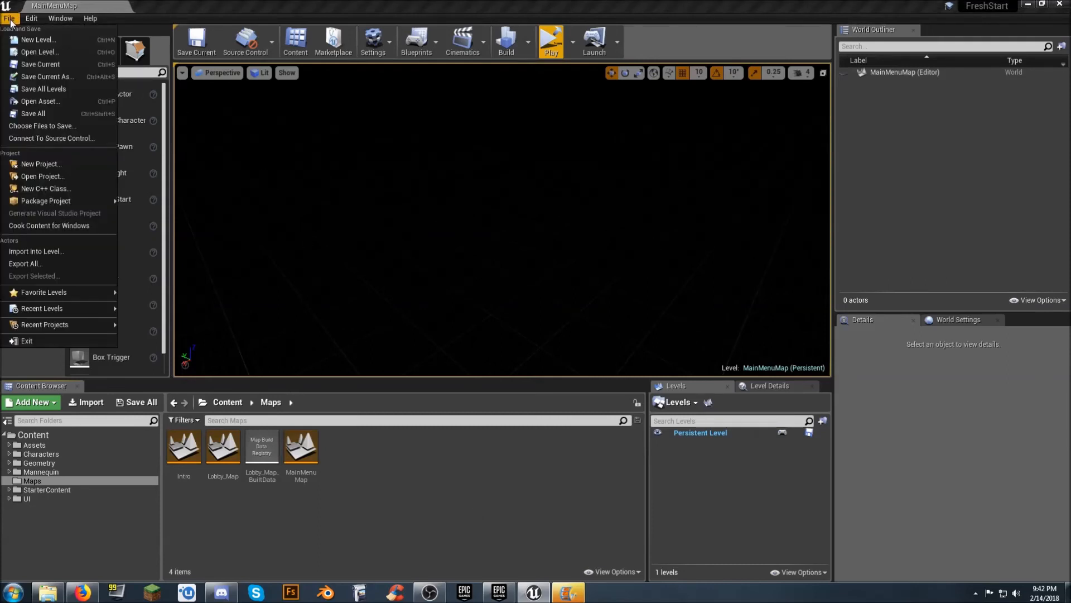
mouse_move(62, 204)
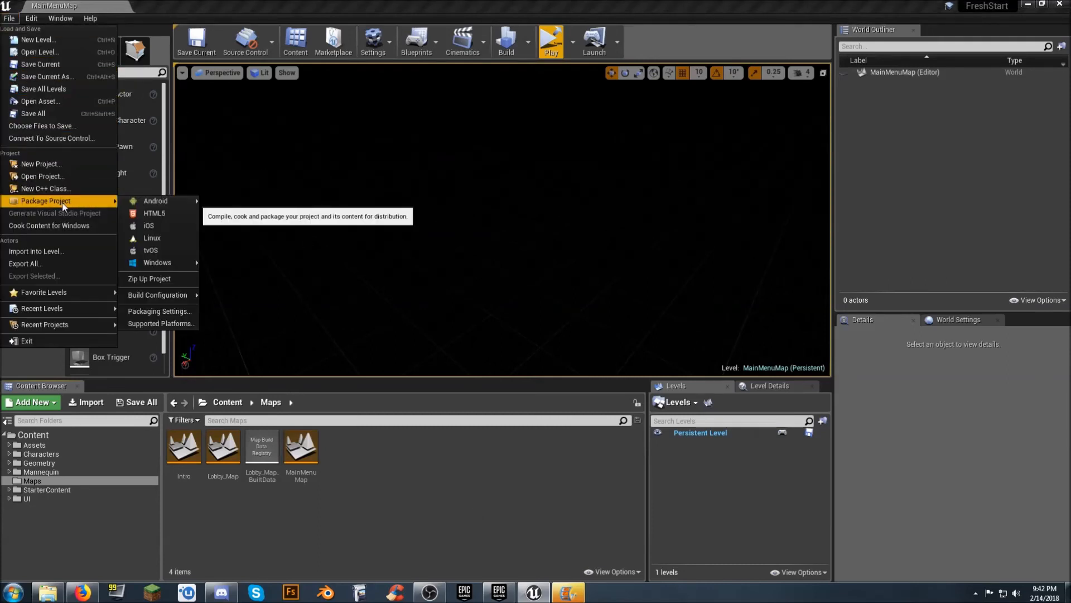
mouse_move(154, 204)
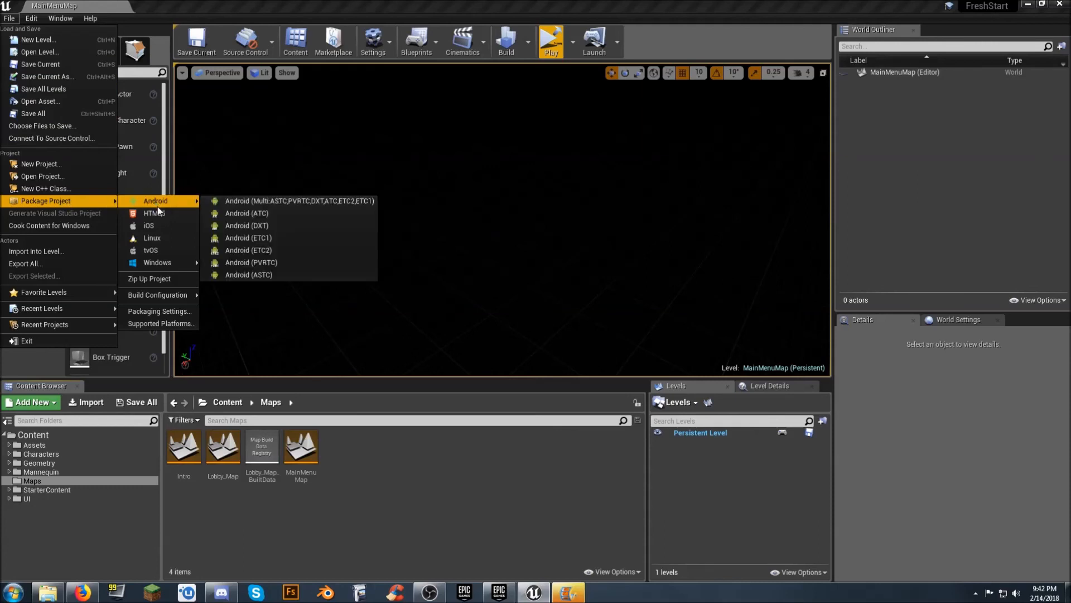
mouse_move(163, 262)
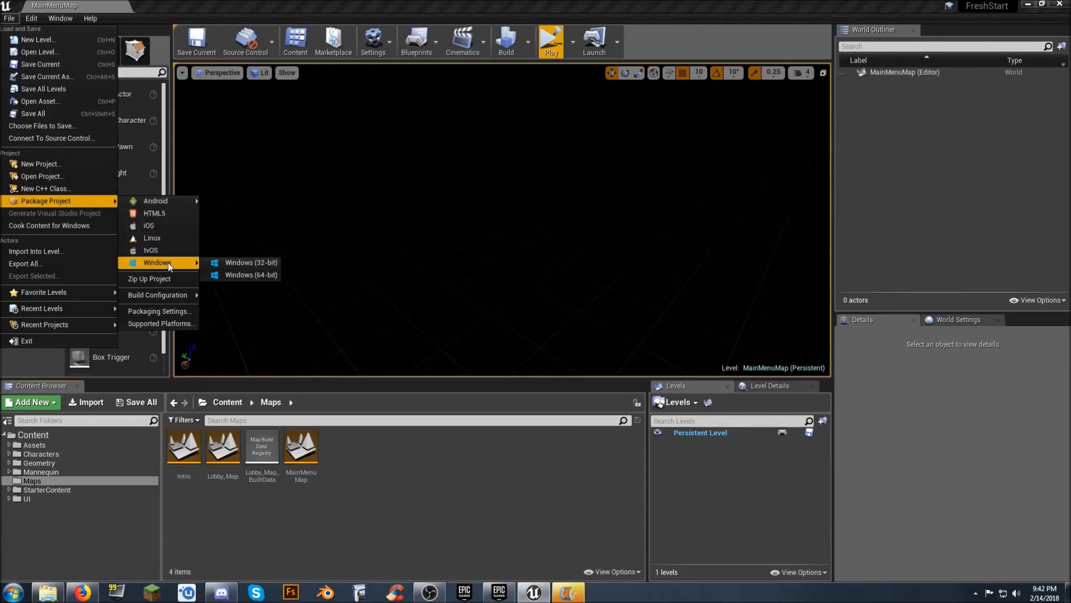
click(251, 276)
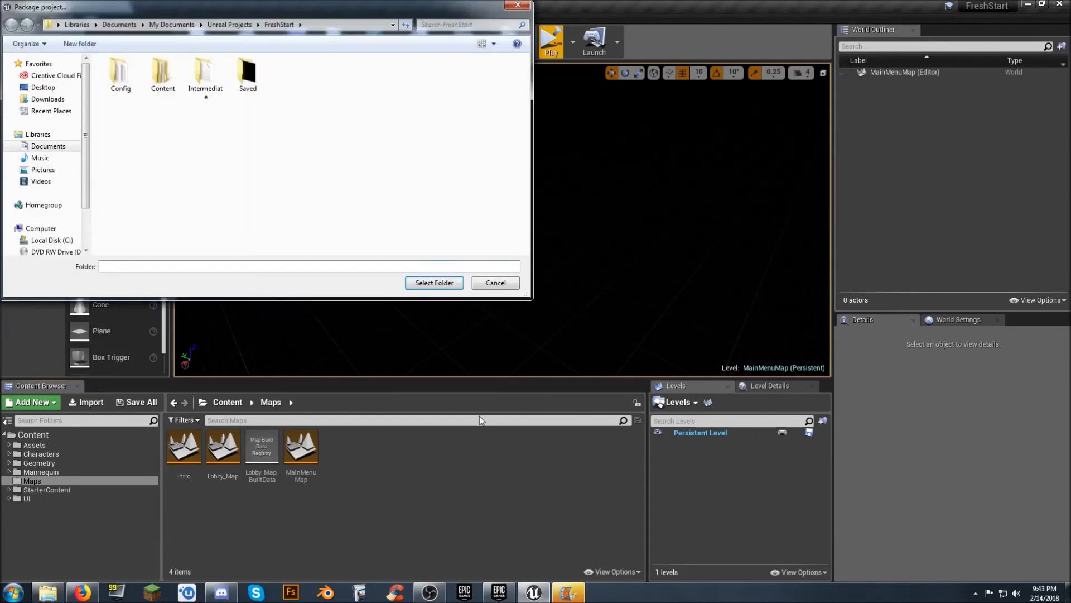
click(47, 241)
click(135, 161)
double_click(135, 162)
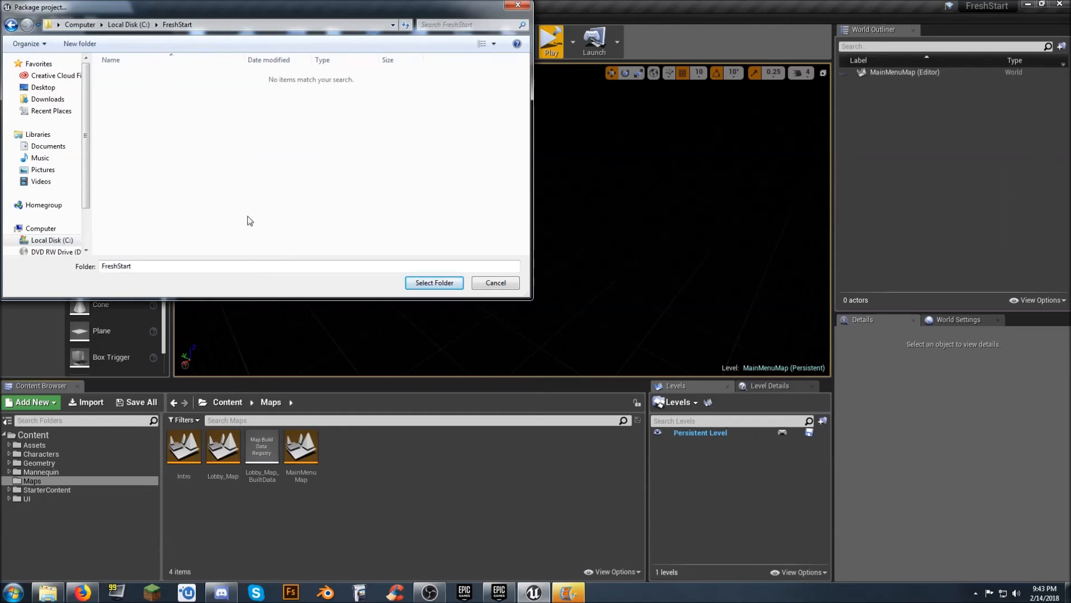
click(436, 283)
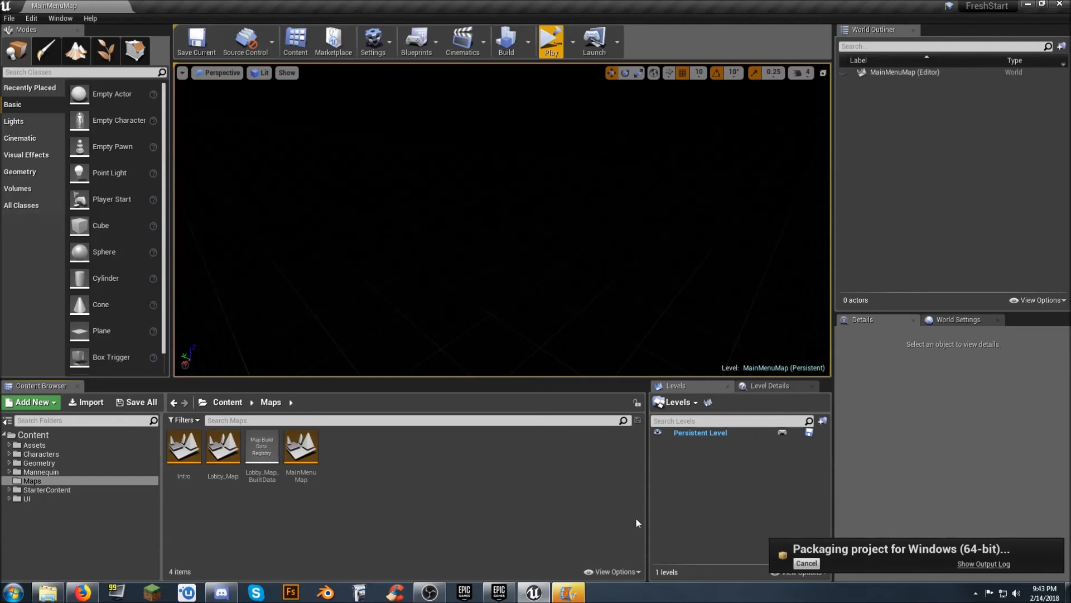
Switch to Movie Maker, dismiss the finished-video message for NewUE4_2.mp4 and close the program.
click(575, 589)
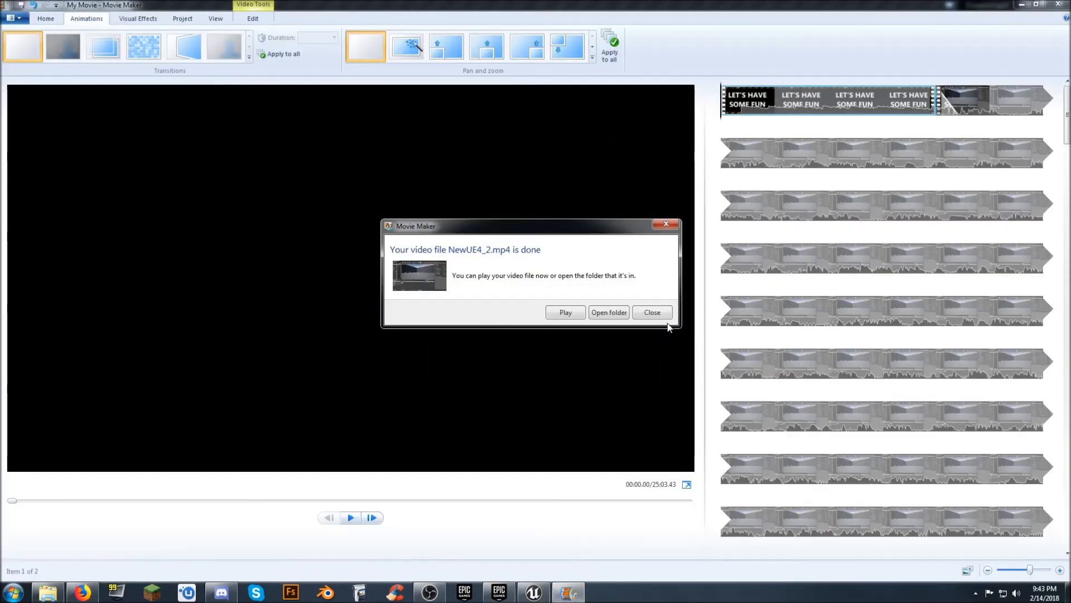
click(652, 313)
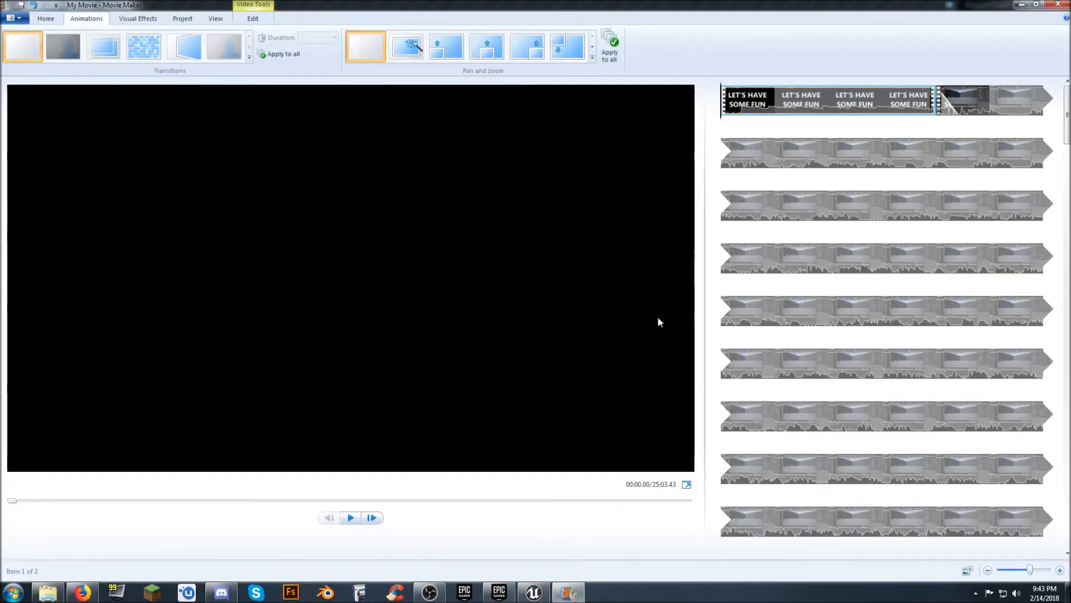
click(1058, 4)
click(562, 294)
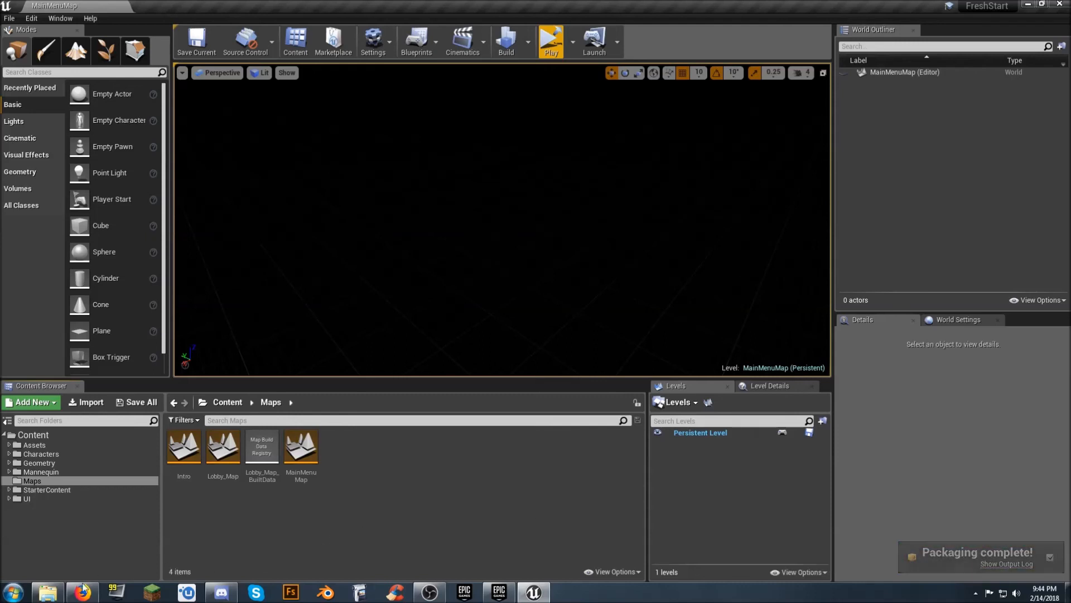
Switch to Windows Explorer and move all contents of the WindowsNoEditor folder up into the FreshStart folder on Local Disk (C:).
click(47, 593)
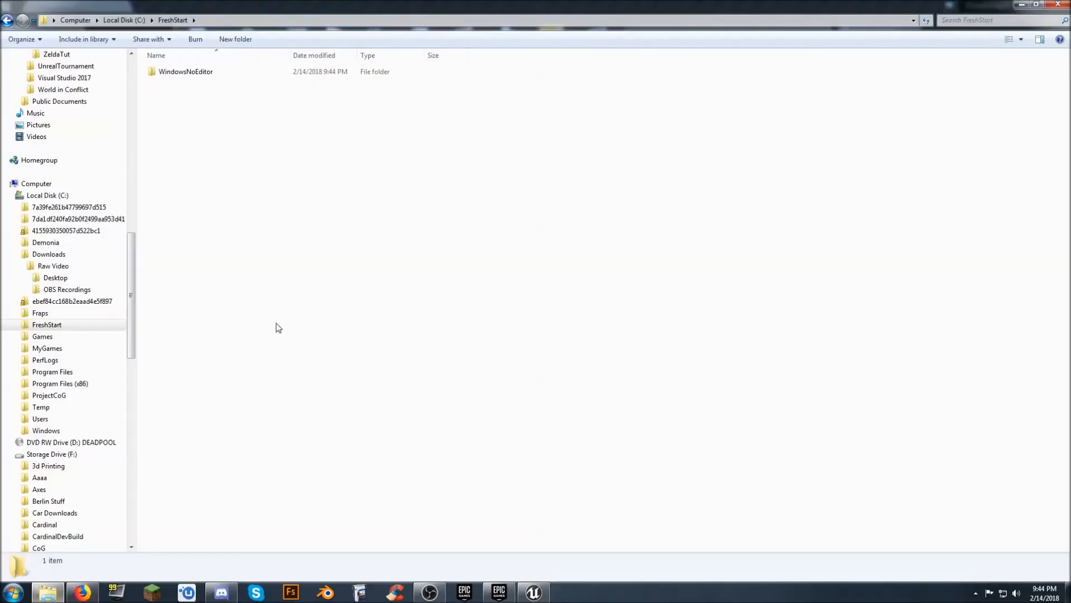
double_click(198, 76)
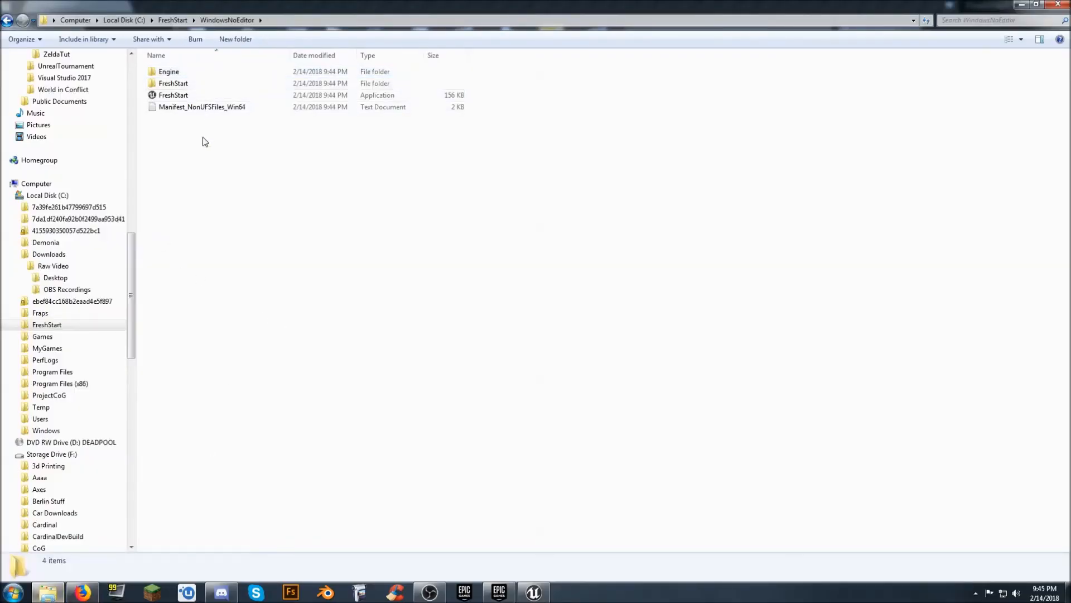
click(17, 325)
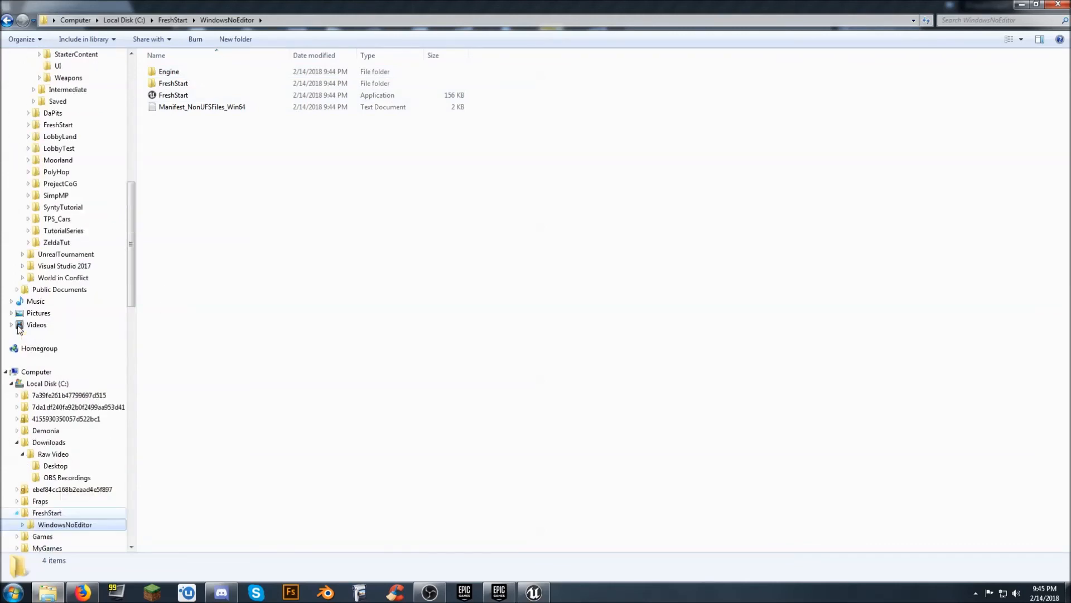
scroll(72, 428, down, 2)
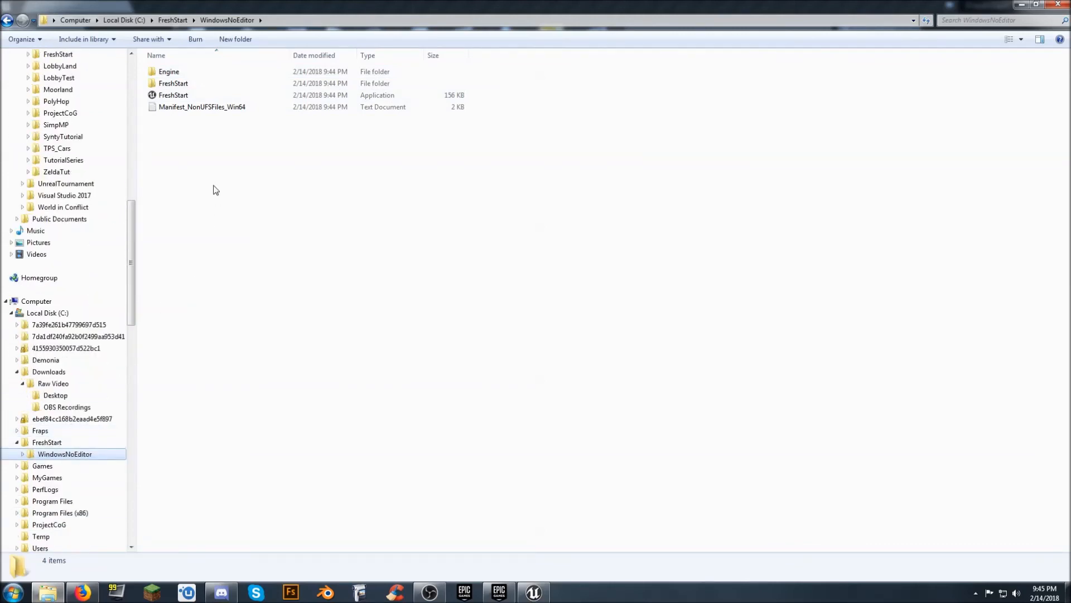
click(46, 442)
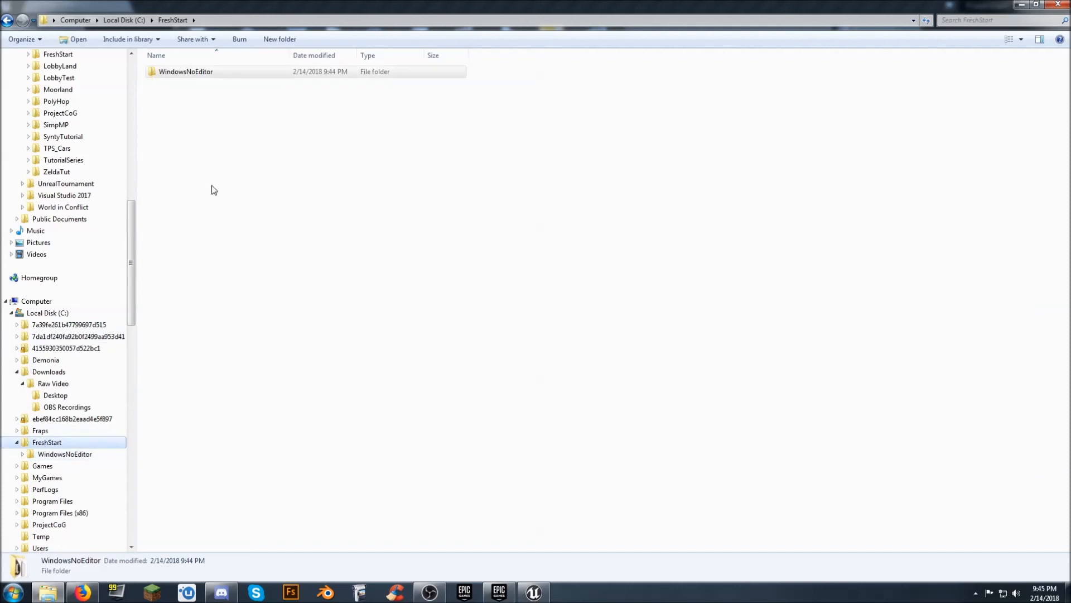
double_click(211, 72)
drag(253, 133, 92, 442)
right_drag(92, 442, 92, 442)
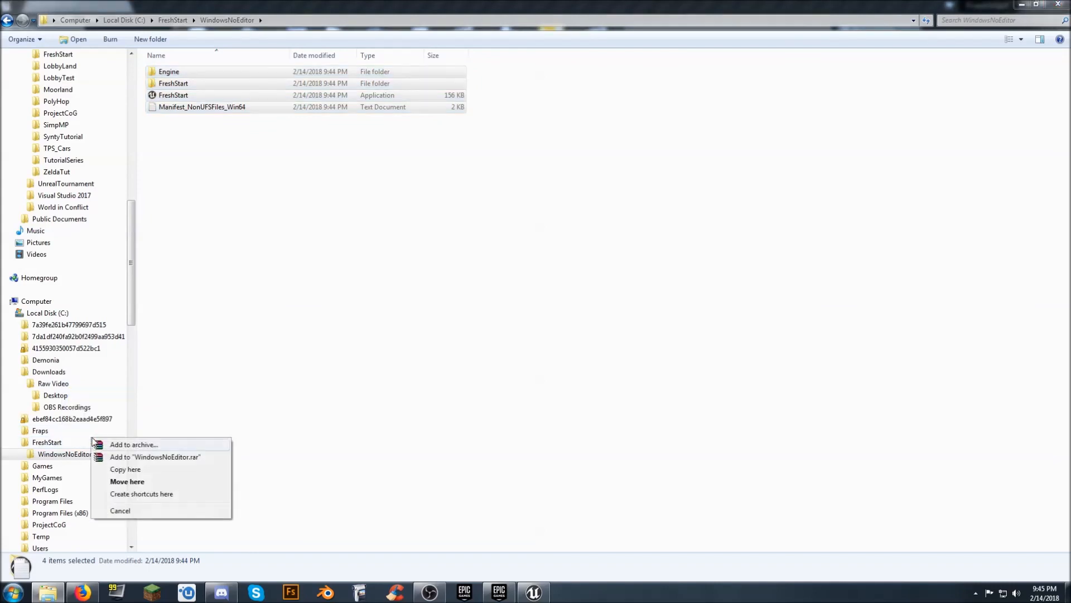
click(142, 481)
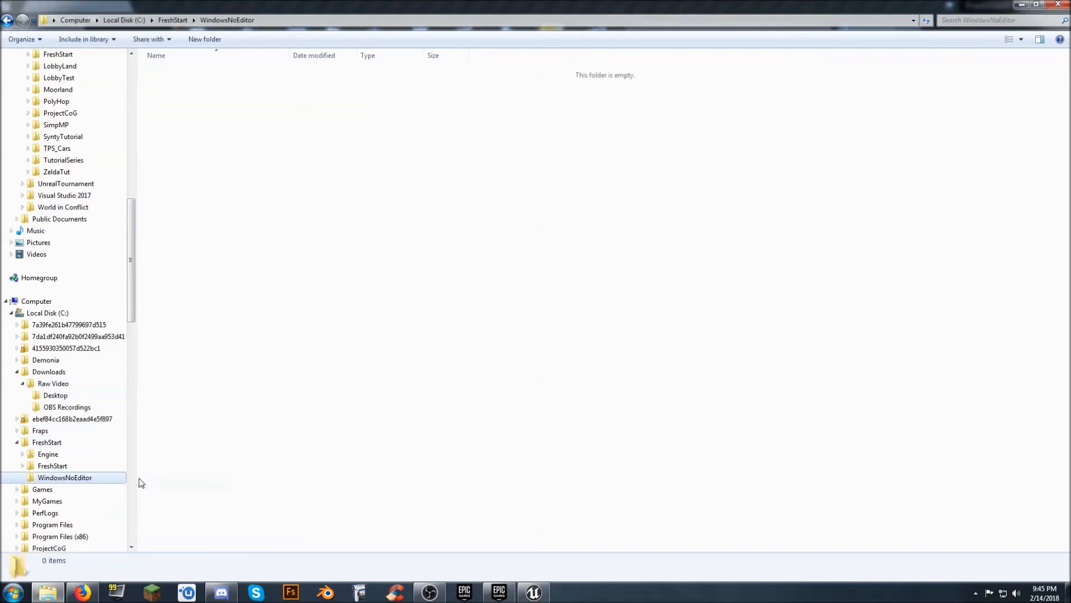
Delete the emptied WindowsNoEditor folder from the FreshStart folder on Local Disk (C:).
click(51, 443)
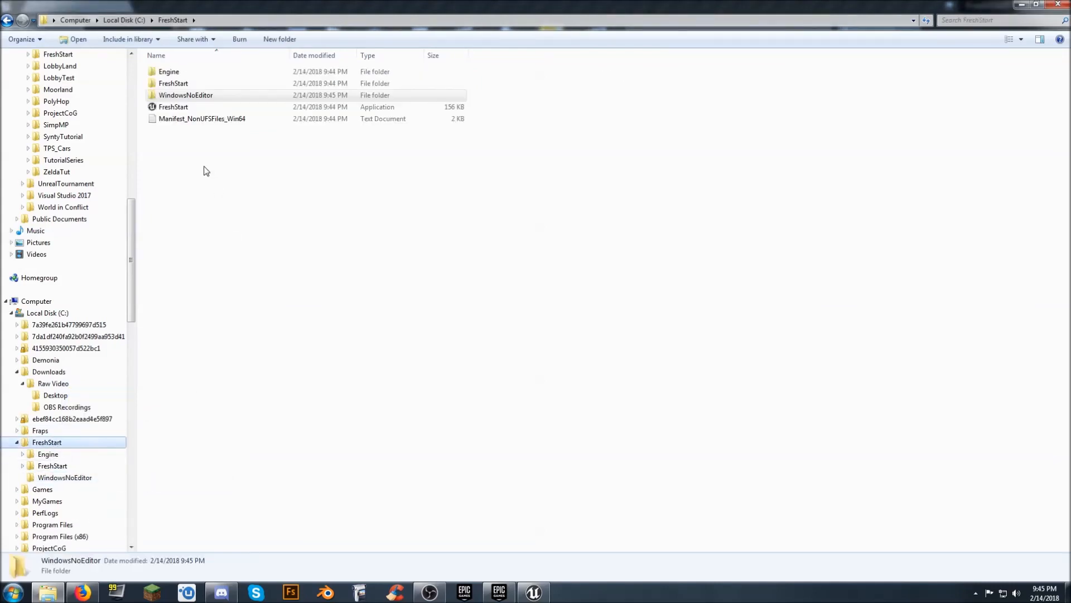
click(208, 99)
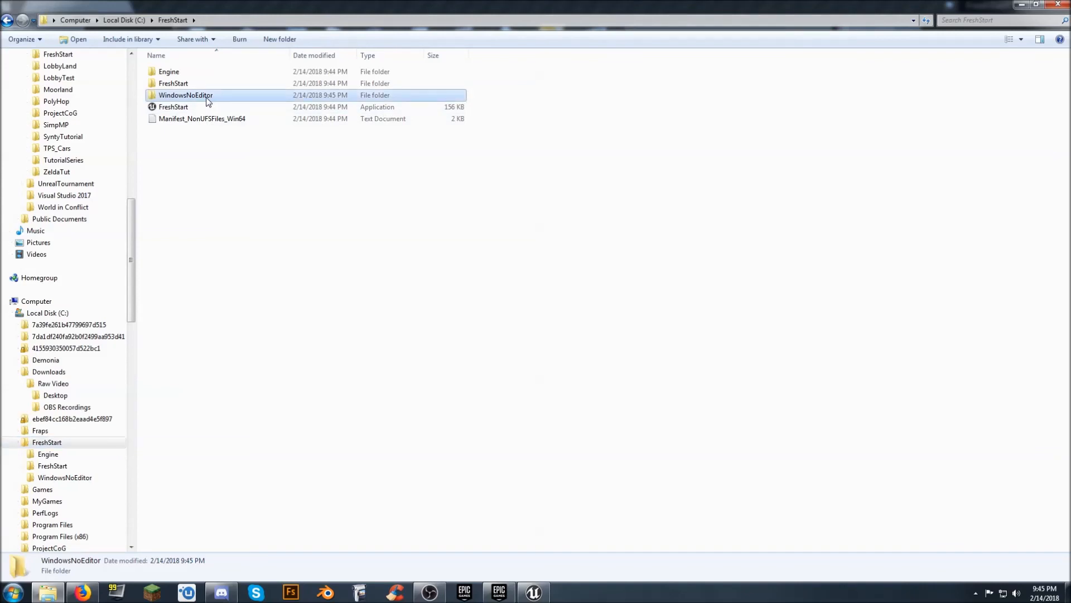
key(Delete)
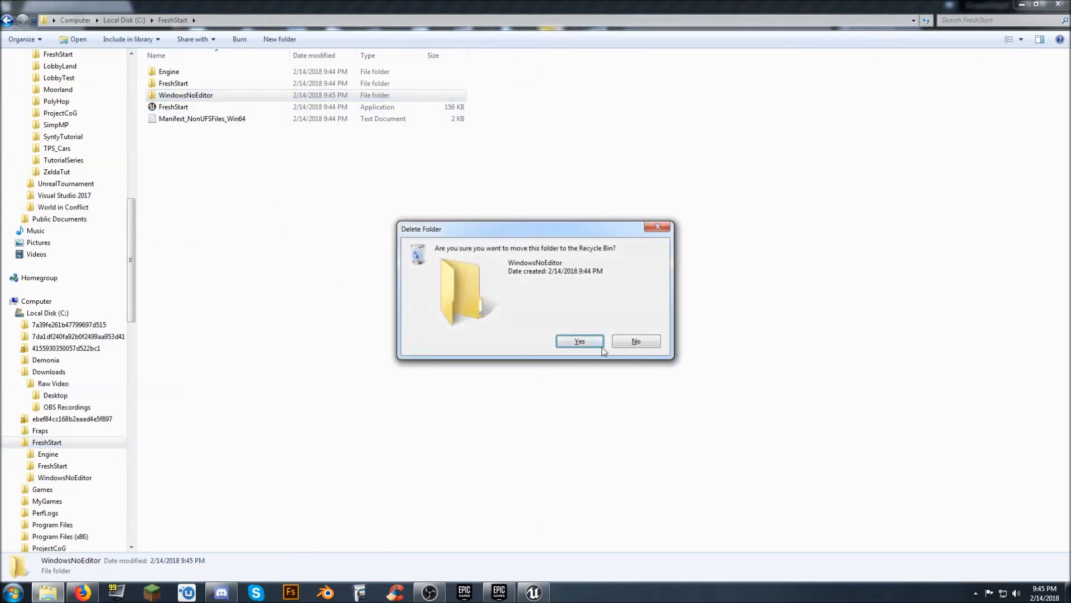
click(577, 342)
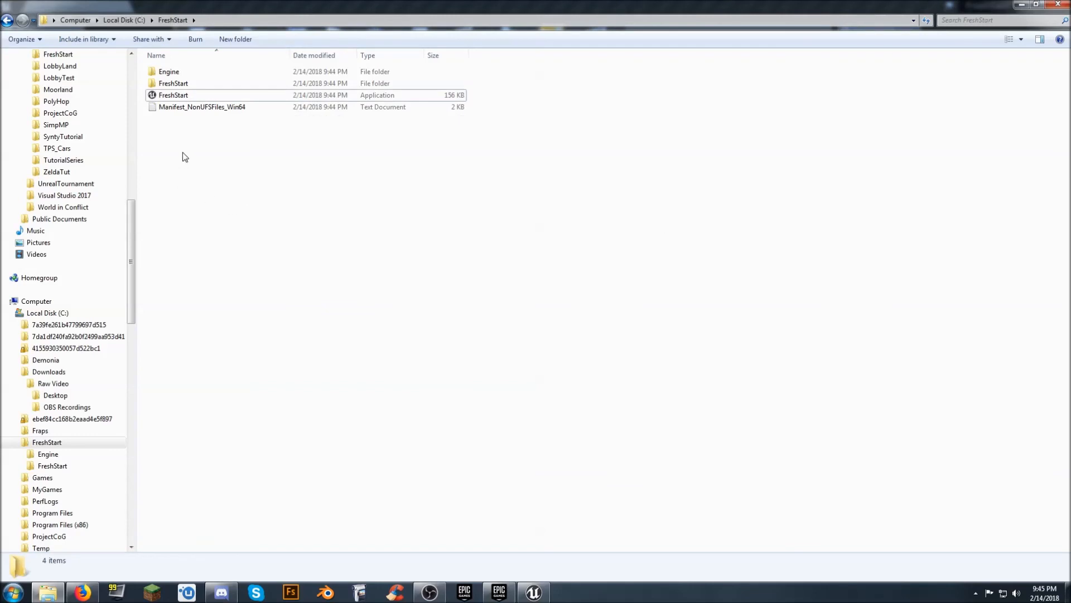
Launch the packaged FreshStart application and allow it through Windows Firewall on private networks.
click(193, 96)
double_click(193, 95)
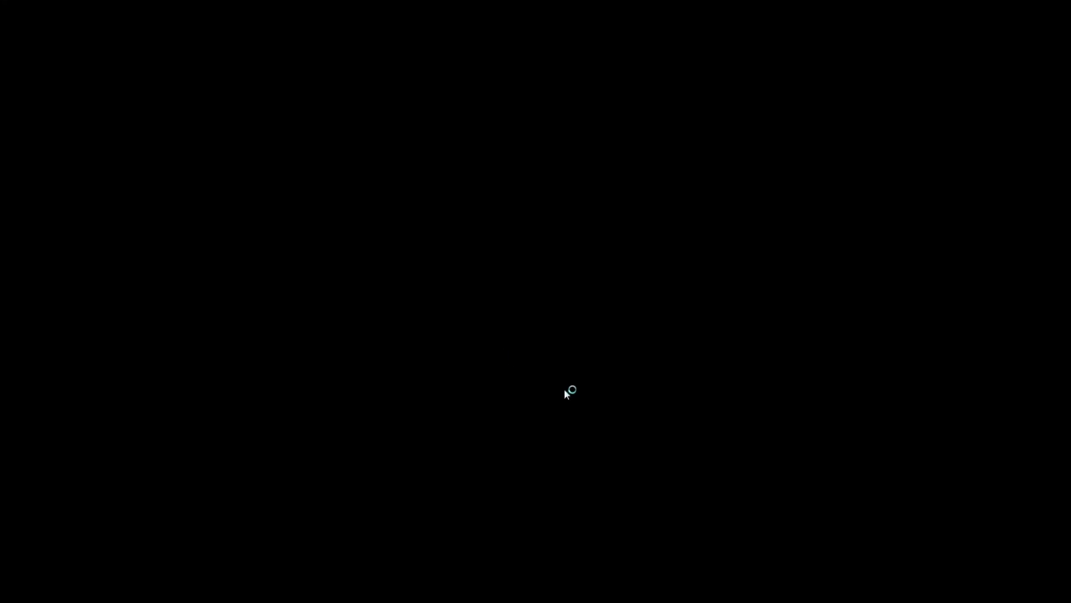
key(alt+Tab)
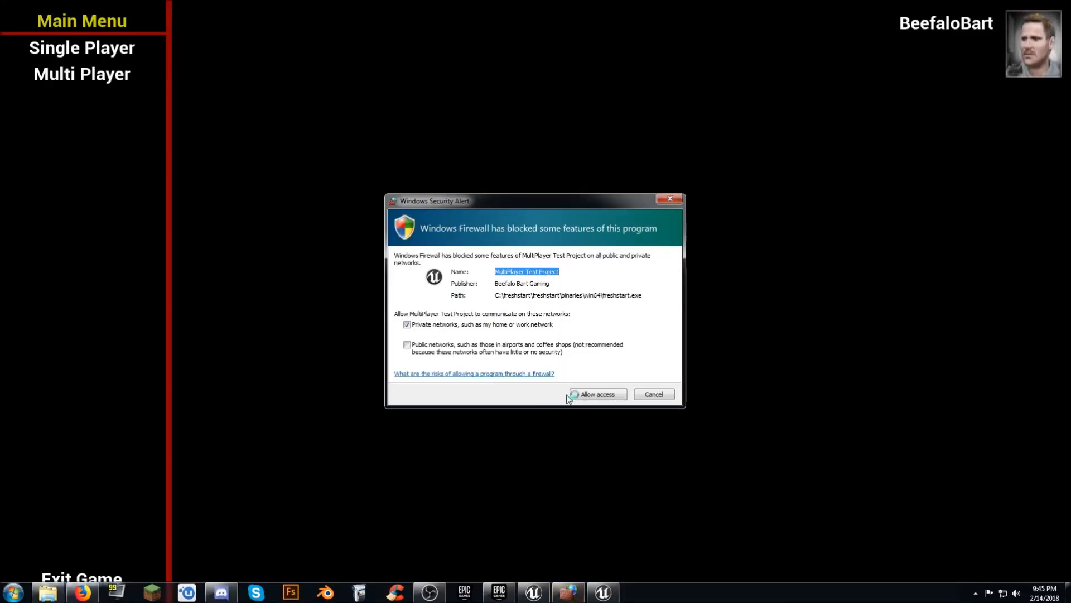
click(602, 397)
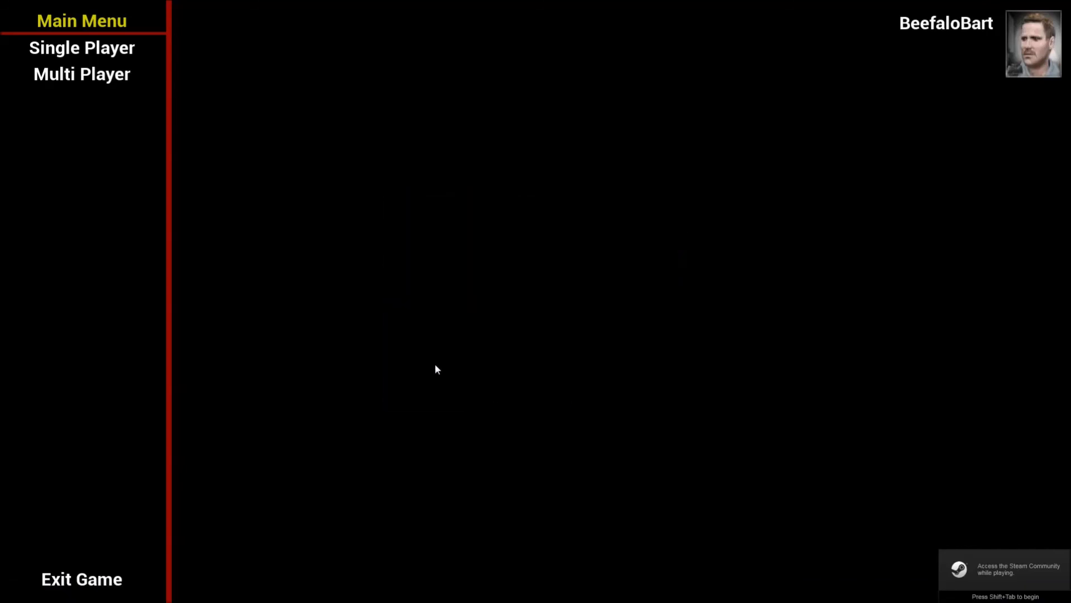
Test the packaged game by starting Single Player, running the character around, returning to the main menu and exiting the game.
click(106, 57)
key(w)
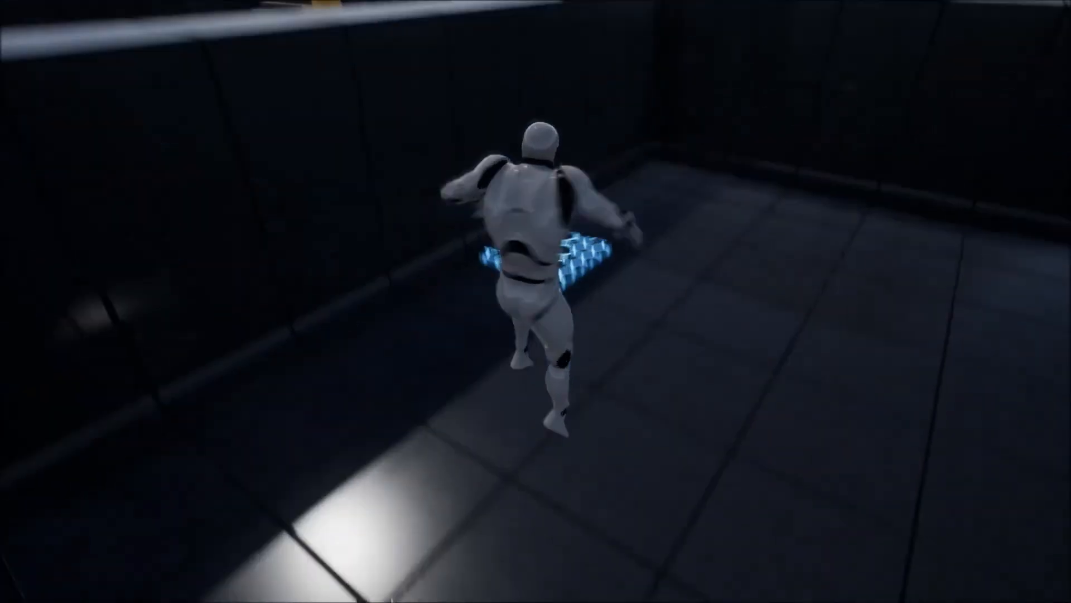
key(w)
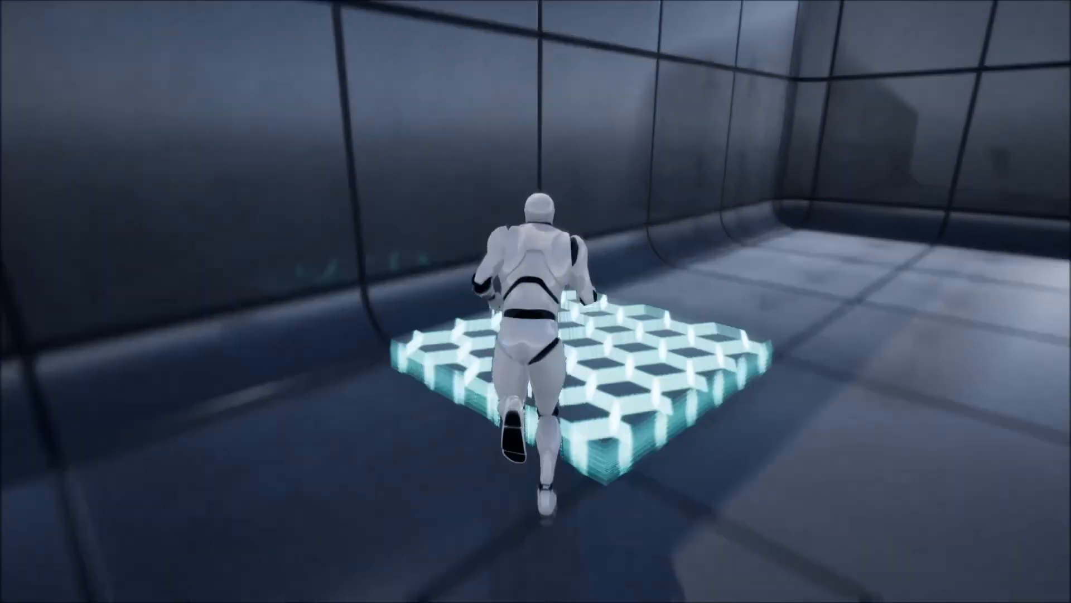
key(Escape)
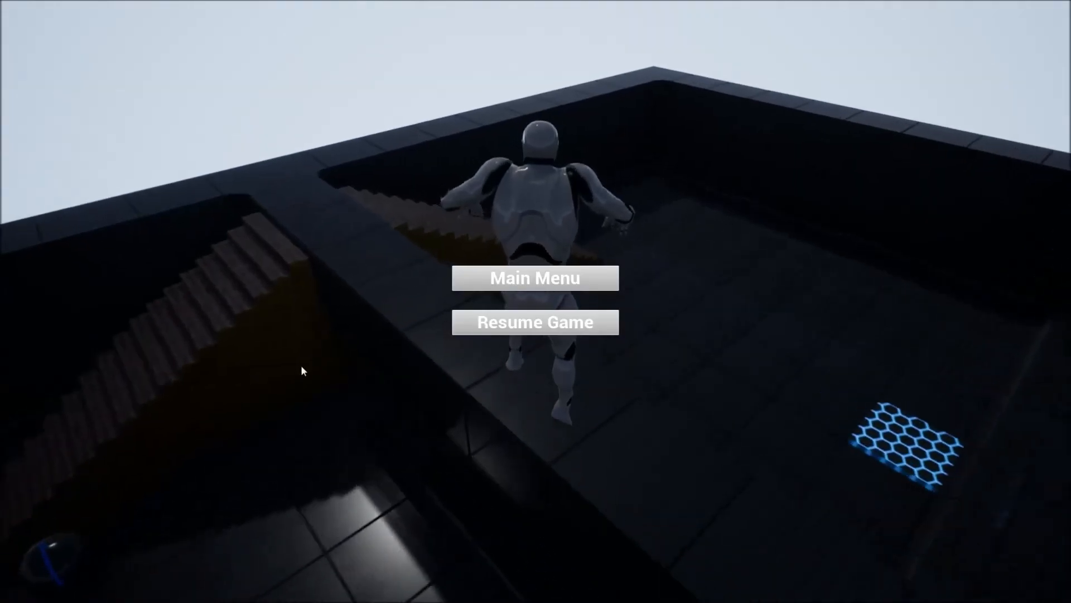
click(563, 281)
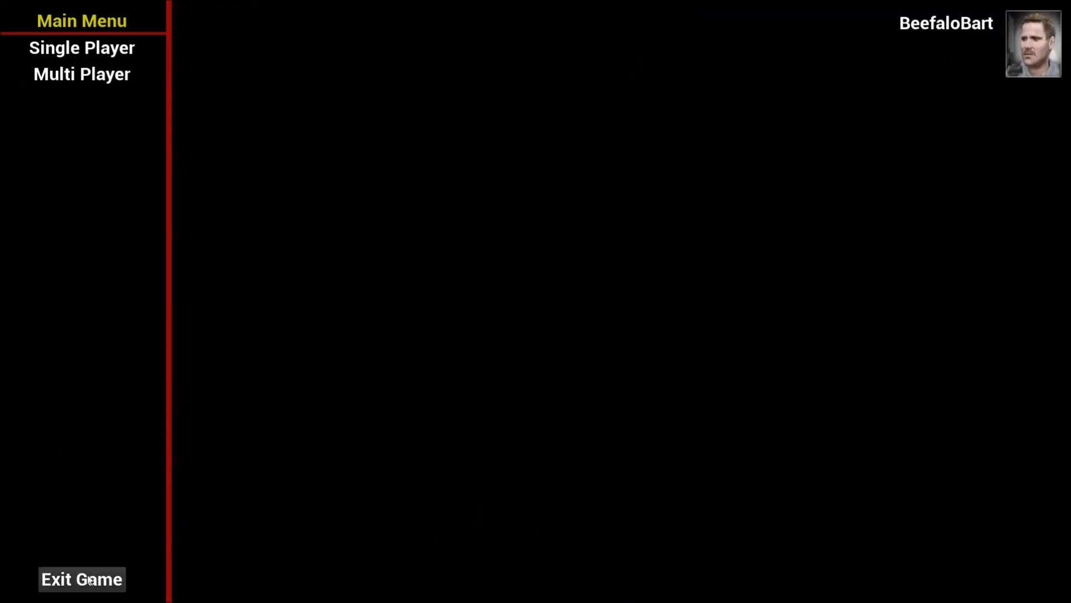
key(alt+F4)
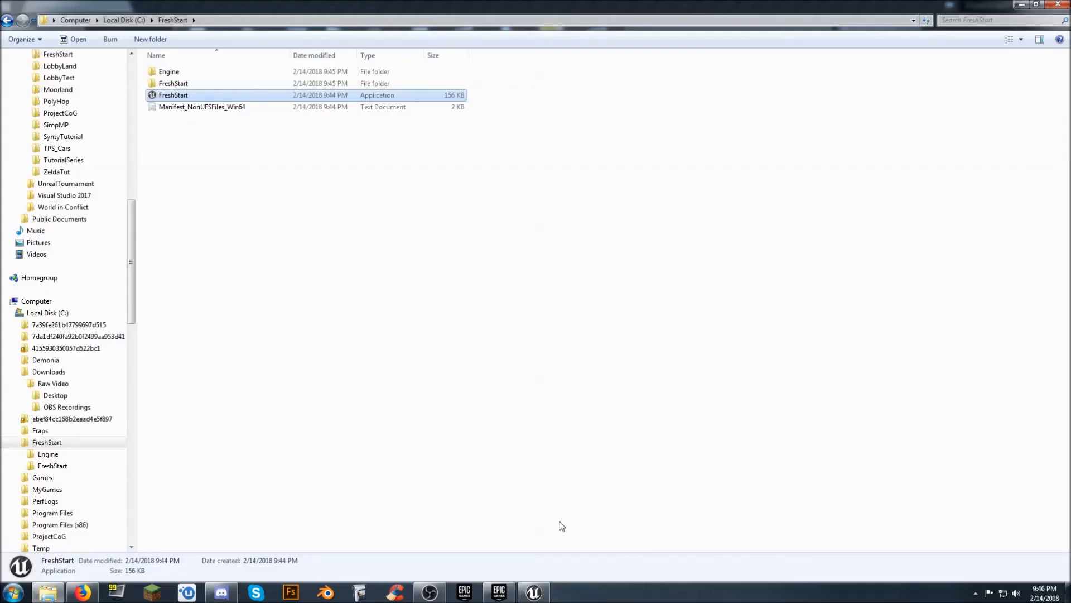
Compress the FreshStart folder on Local Disk (C:) into FreshStart.rar and select the resulting archive.
click(536, 512)
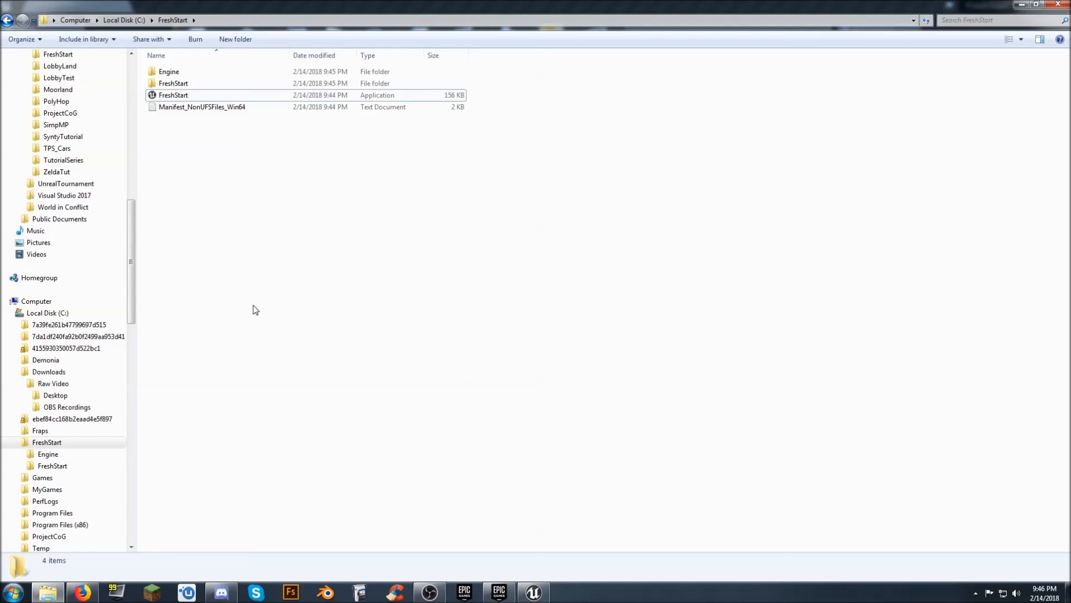
click(52, 444)
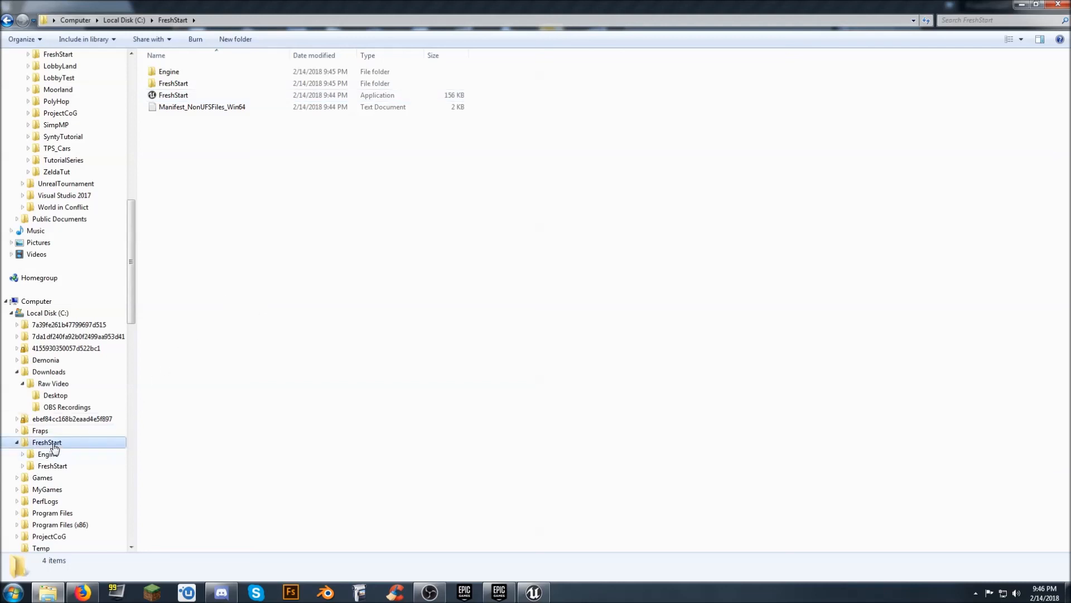
right_click(54, 447)
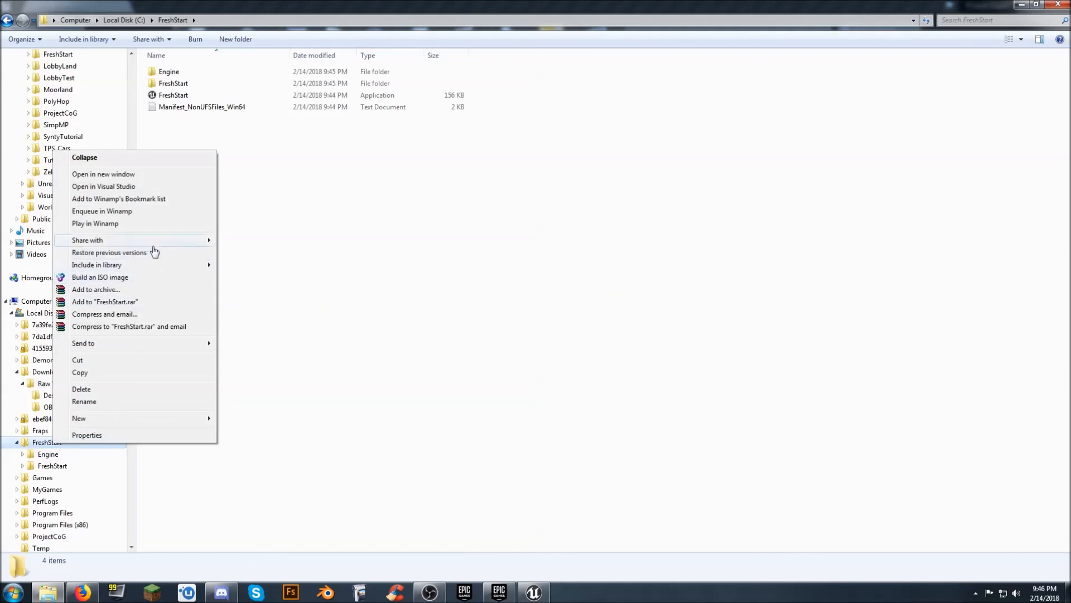
mouse_move(154, 245)
click(144, 304)
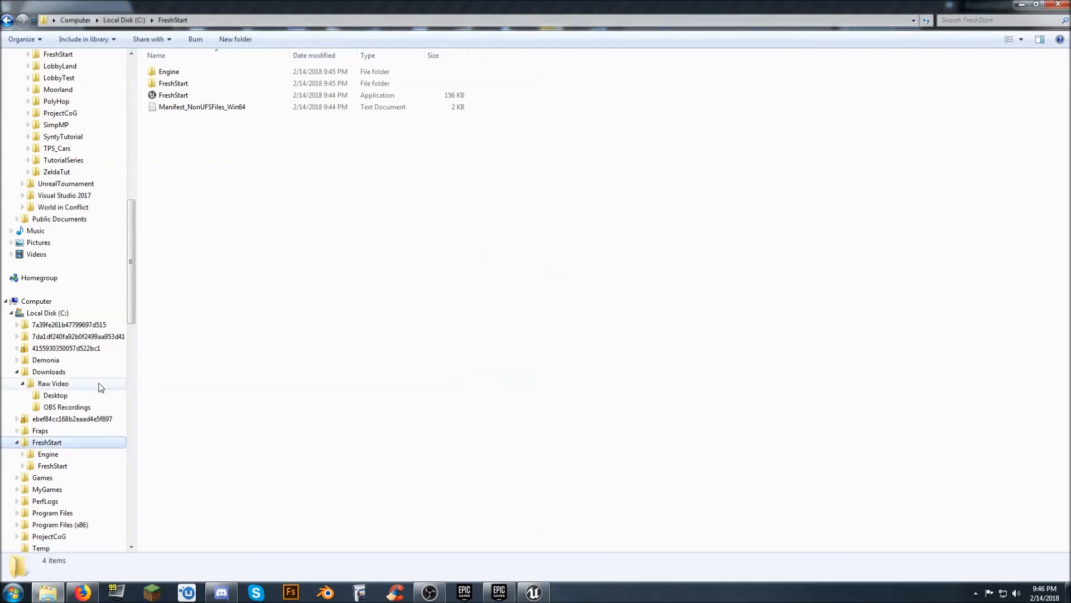
click(49, 314)
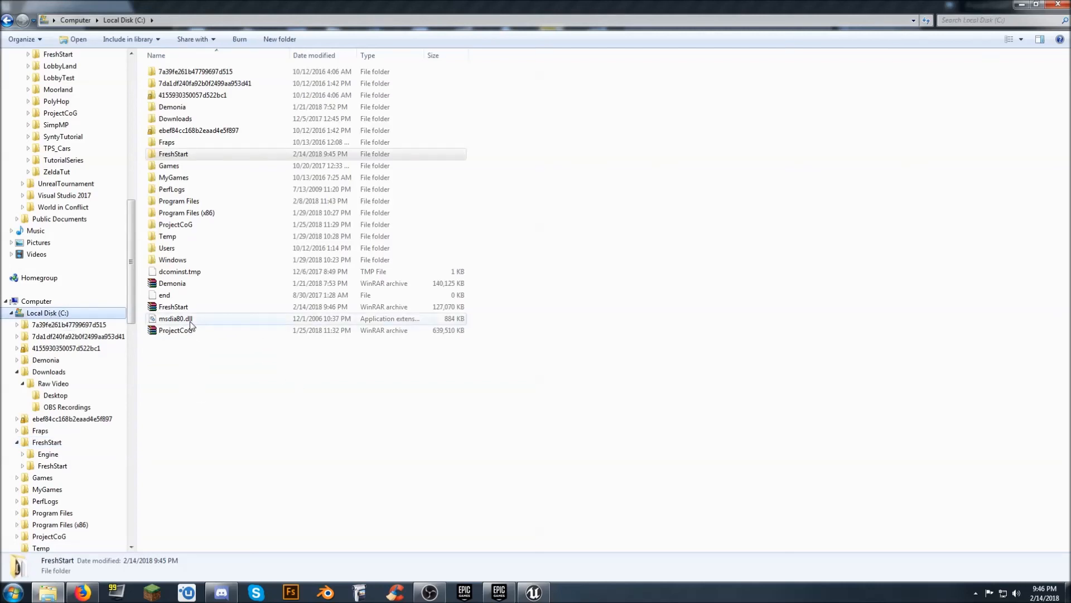
click(184, 307)
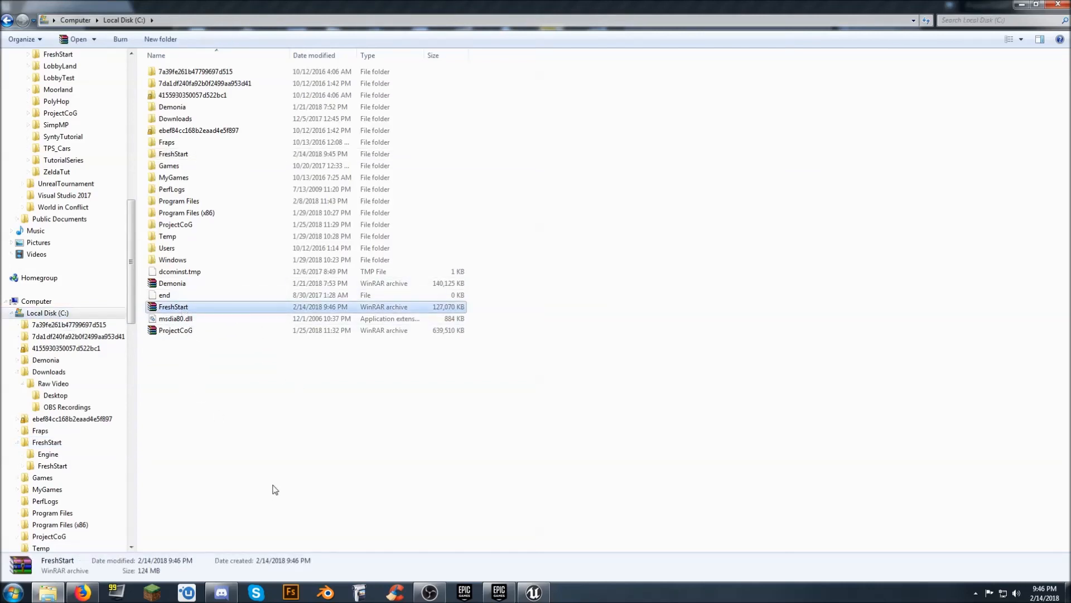
Switch to Firefox and open My Drive at drive.google.com in a new tab.
click(82, 592)
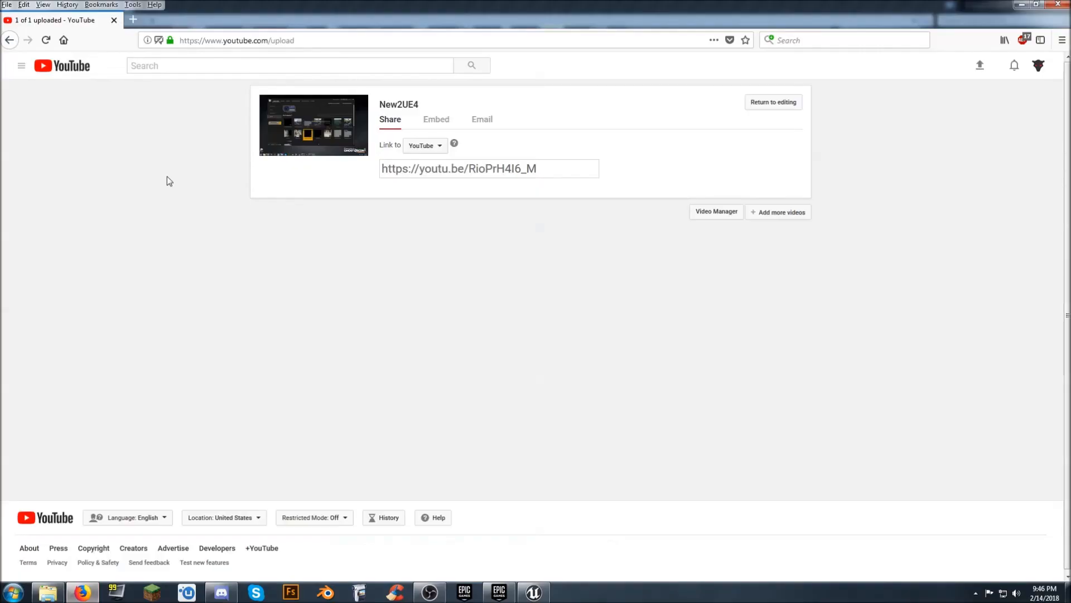
click(133, 20)
text(drive.google.com/)
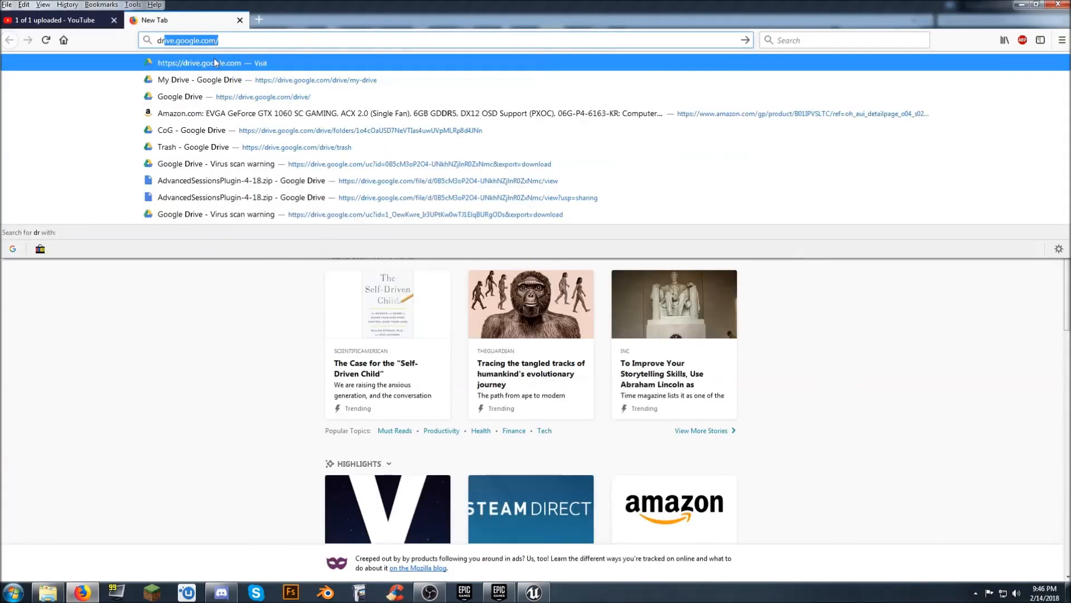
click(214, 82)
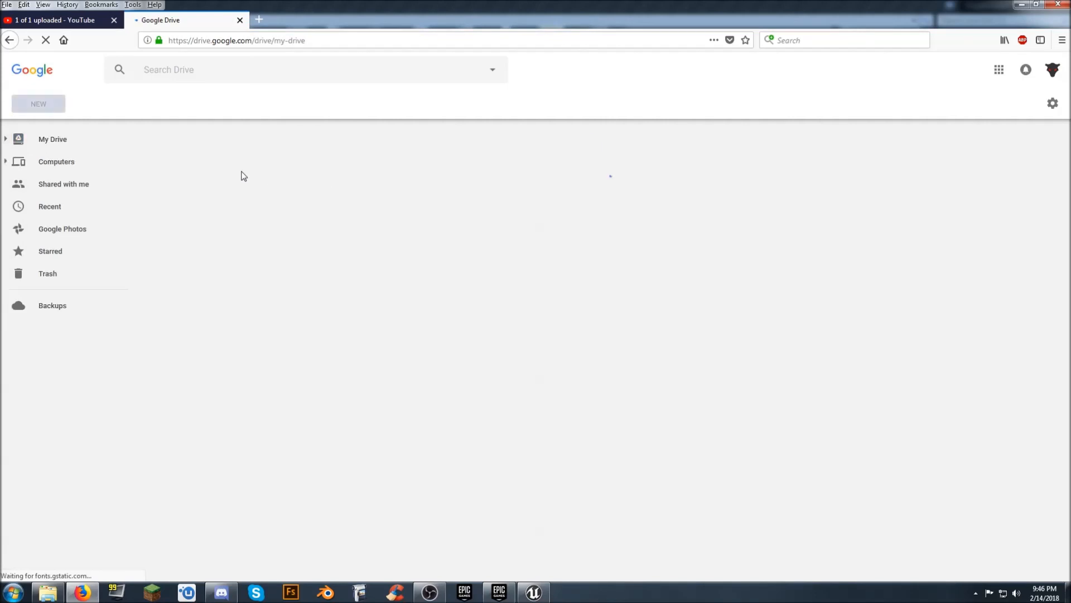
Upload the FreshStart WinRAR archive from Local Disk (C:) to My Drive.
click(51, 107)
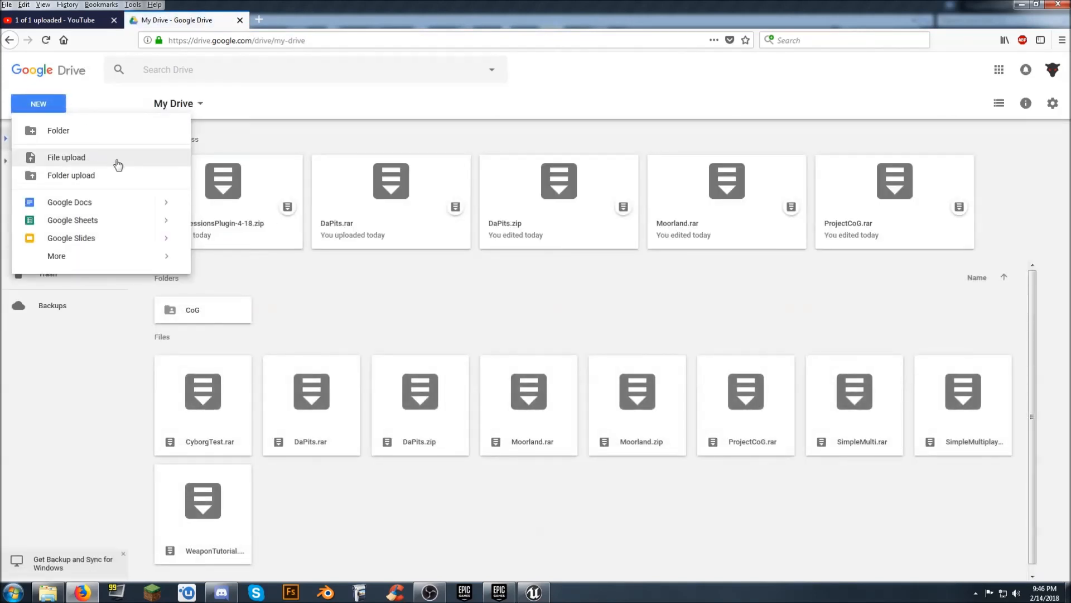
click(82, 158)
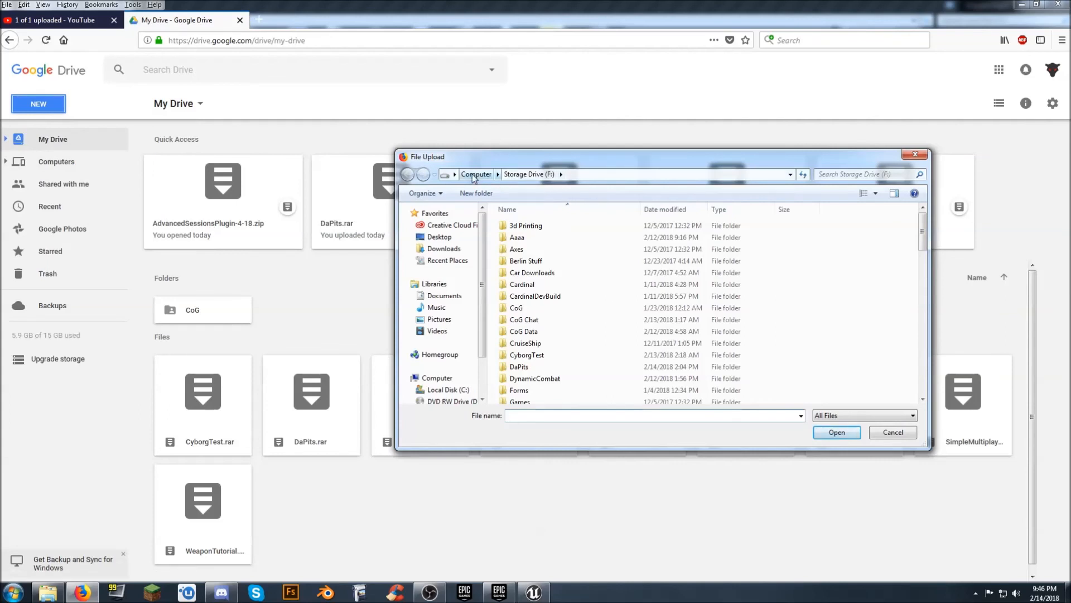
click(448, 388)
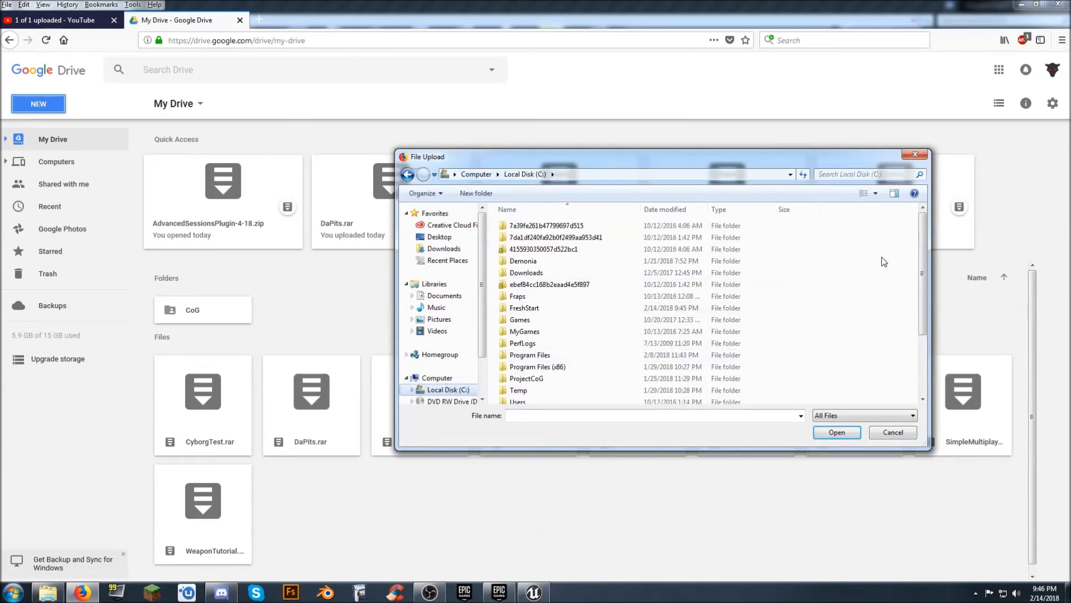
drag(922, 260, 929, 314)
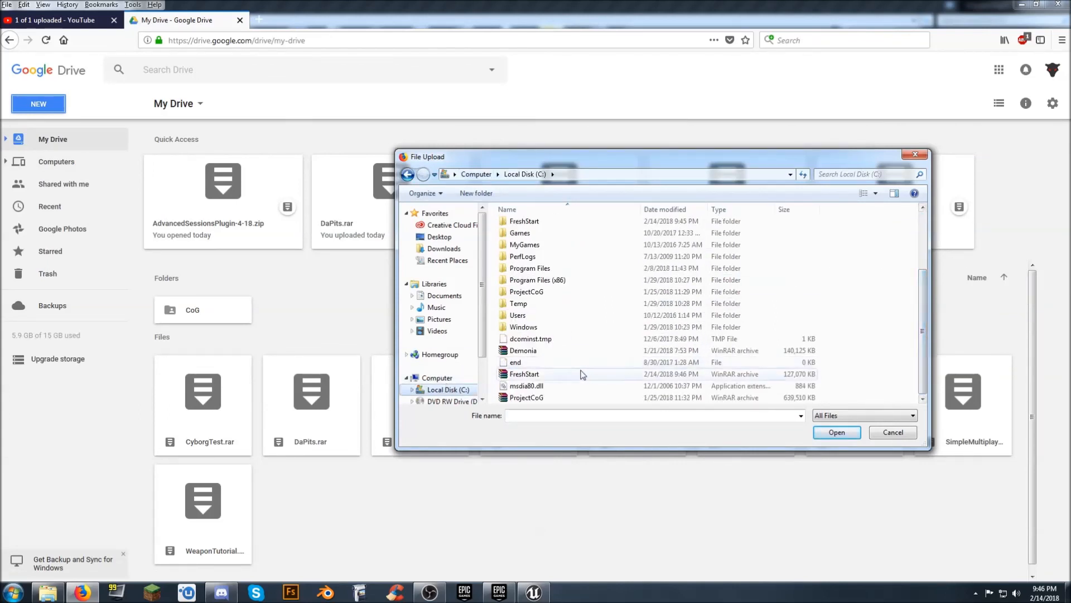
click(602, 376)
click(837, 433)
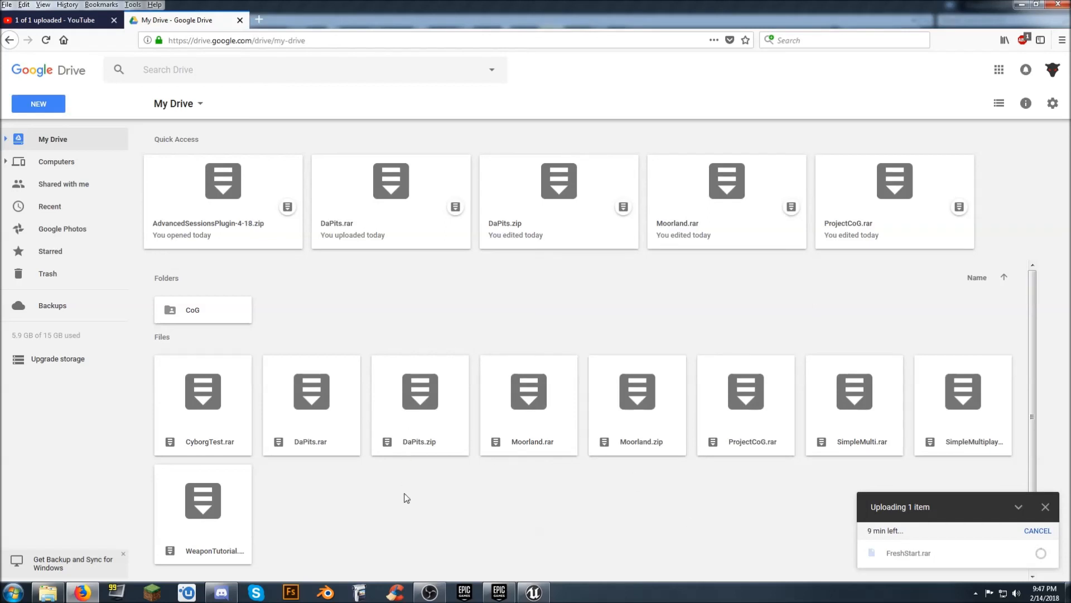
Get a shareable link for DaPits.rar in My Drive and dismiss the link sharing popup.
right_click(352, 453)
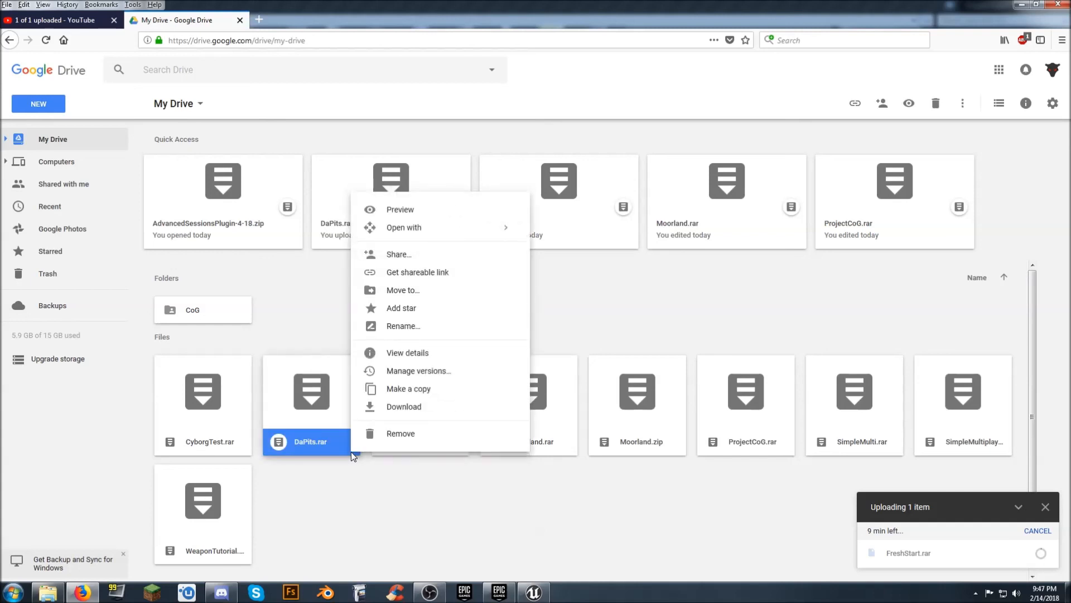
click(419, 274)
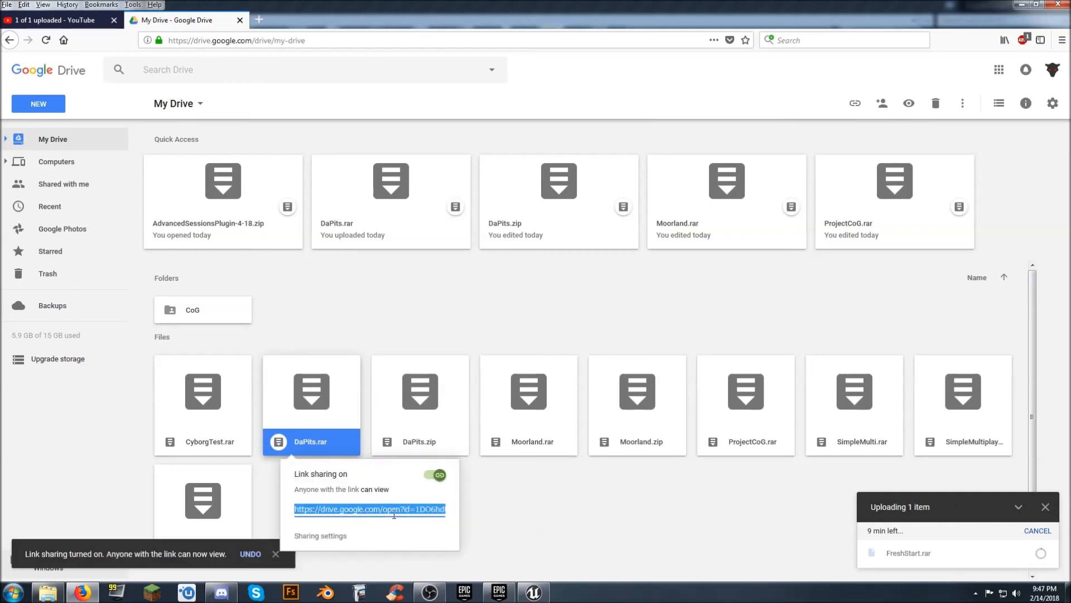
click(497, 510)
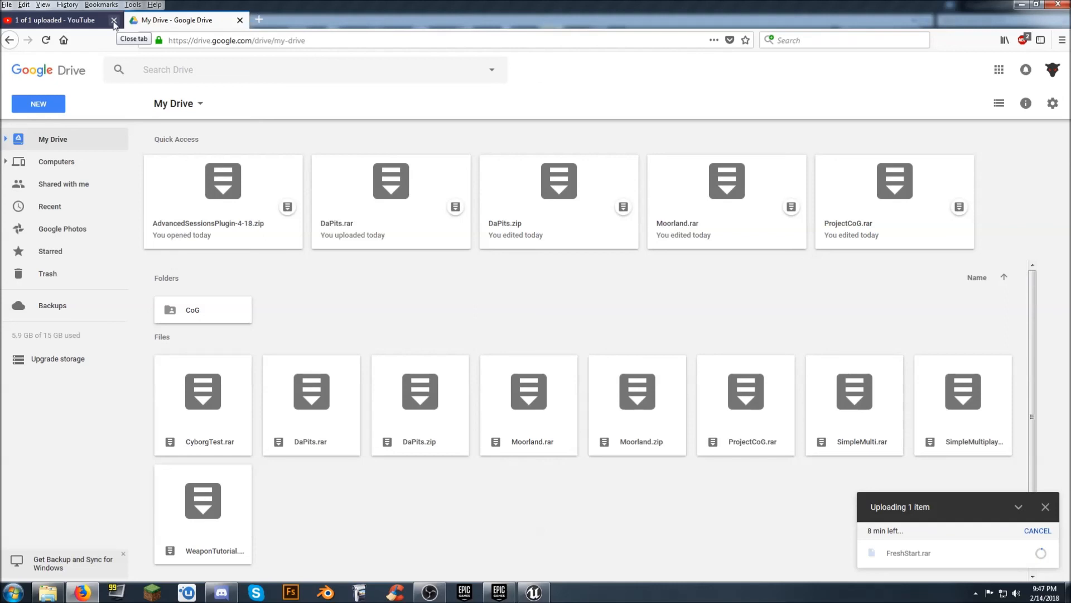
Close the YouTube upload page and switch to the Unreal Editor with the FreshStart project.
click(114, 21)
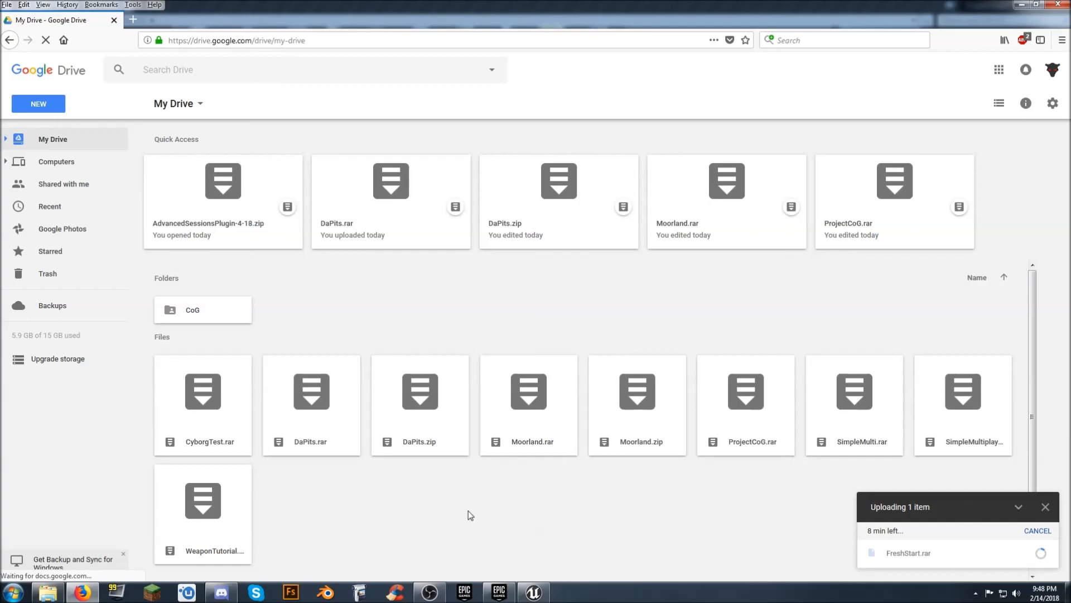
click(533, 592)
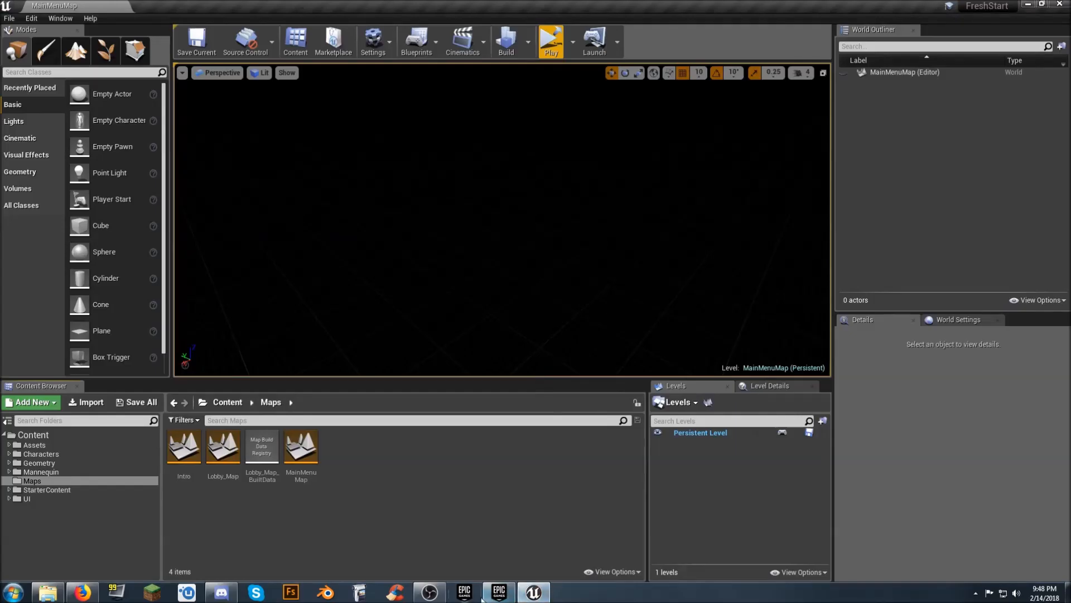
mouse_move(433, 595)
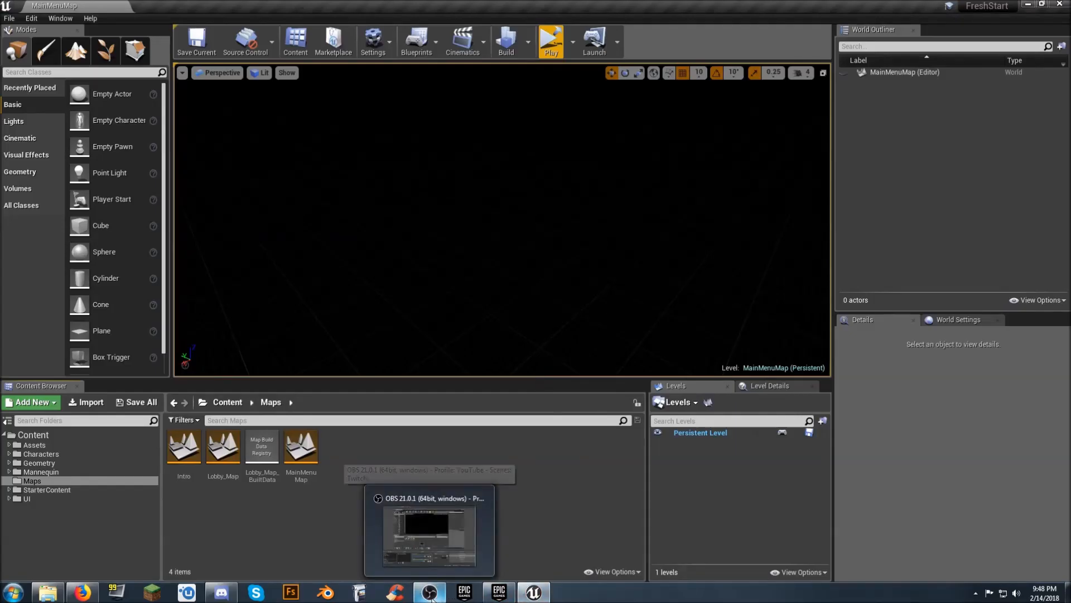